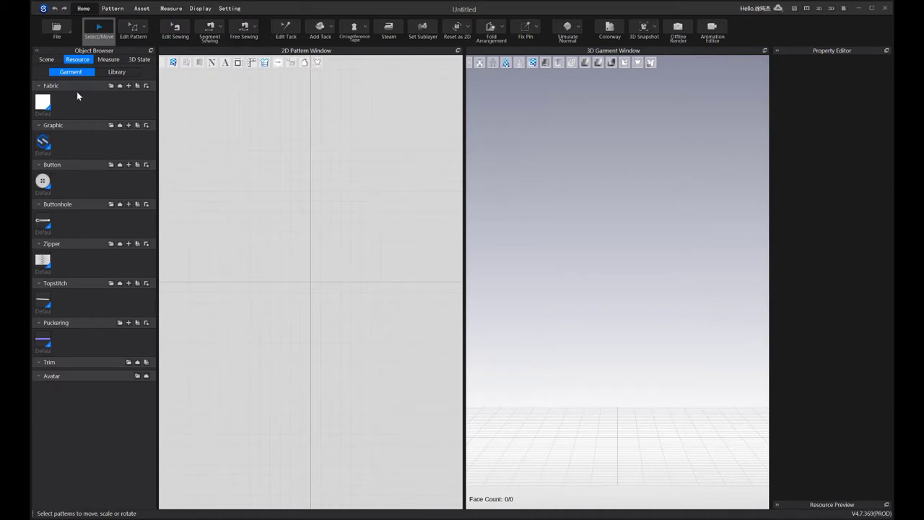
Import the Suit.DXF pattern file at mm (Default) scale and 100%, keeping the default import options
click(56, 29)
mouse_move(91, 96)
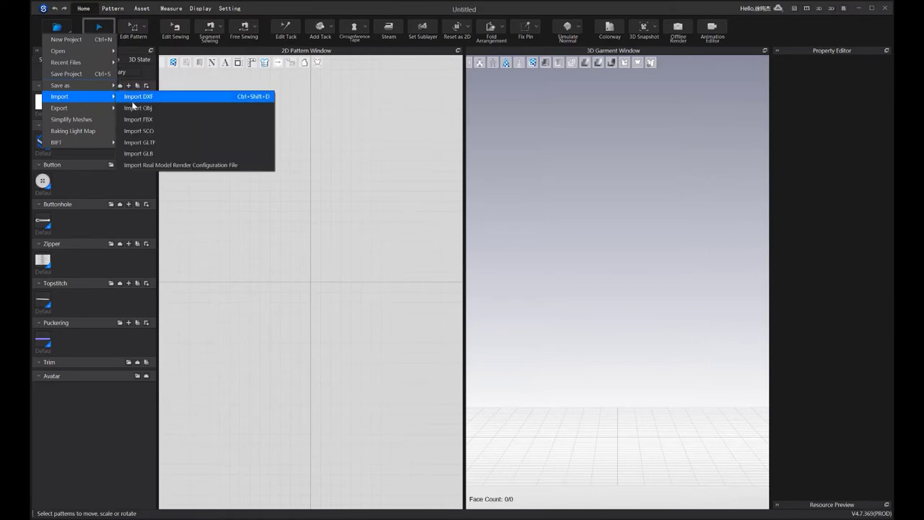
click(132, 98)
scroll(274, 155, down, 1)
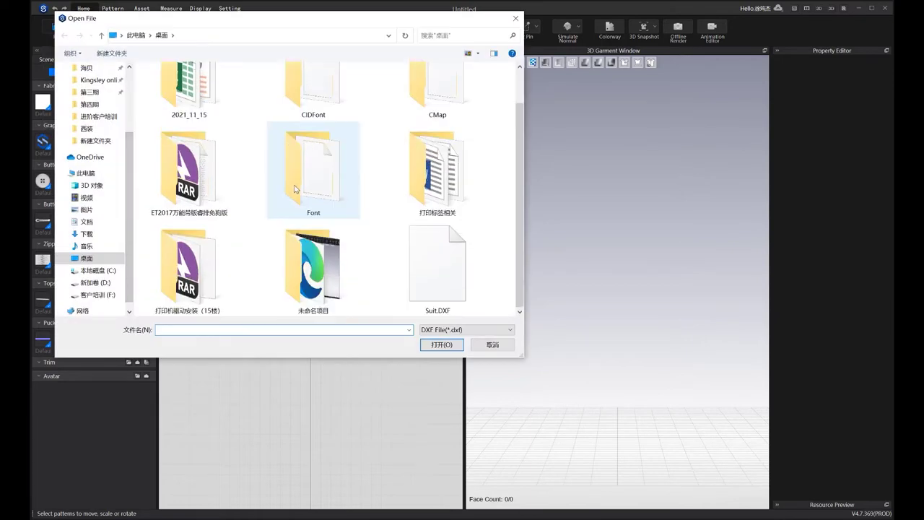
double_click(422, 252)
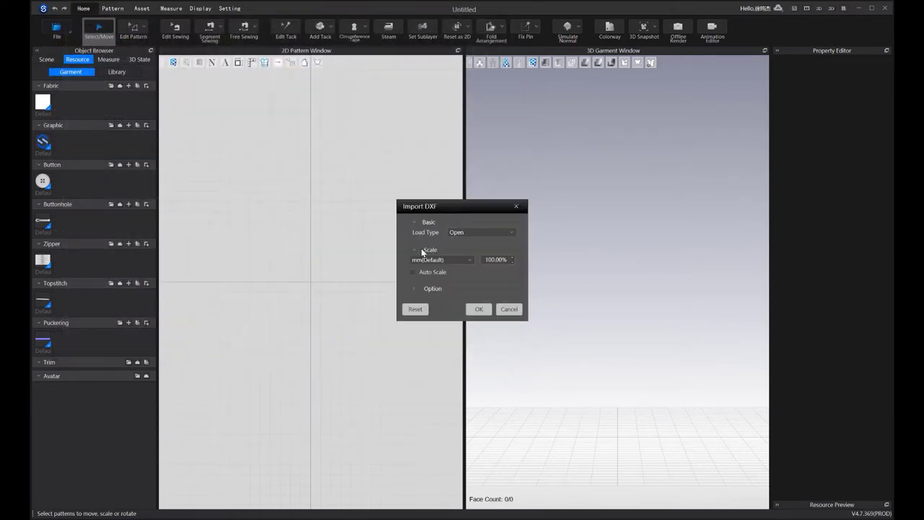
click(414, 285)
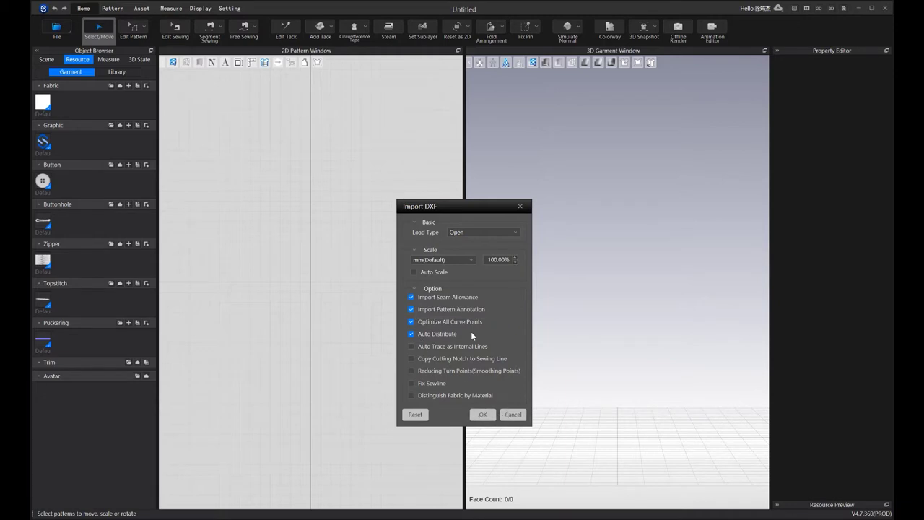
click(485, 415)
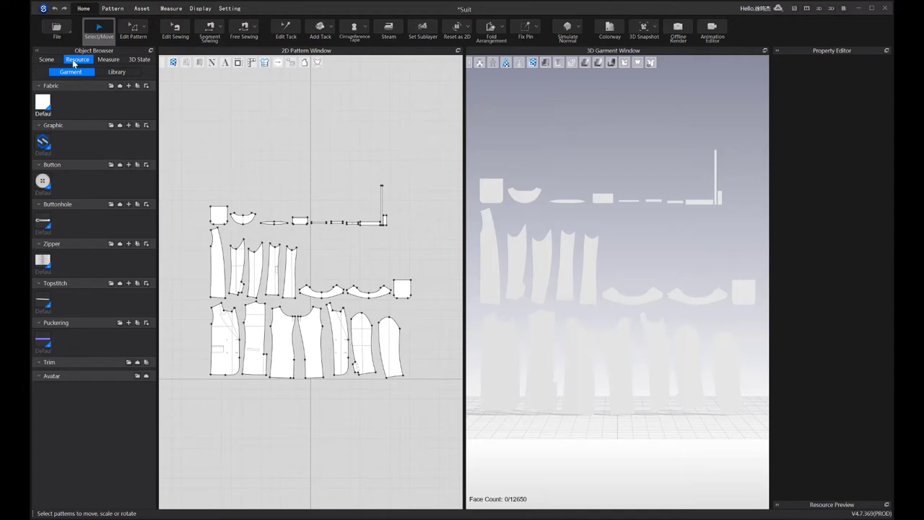
Load the Nana.savt avatar from the avatar library using the Open load type and zero translation
click(112, 72)
click(70, 104)
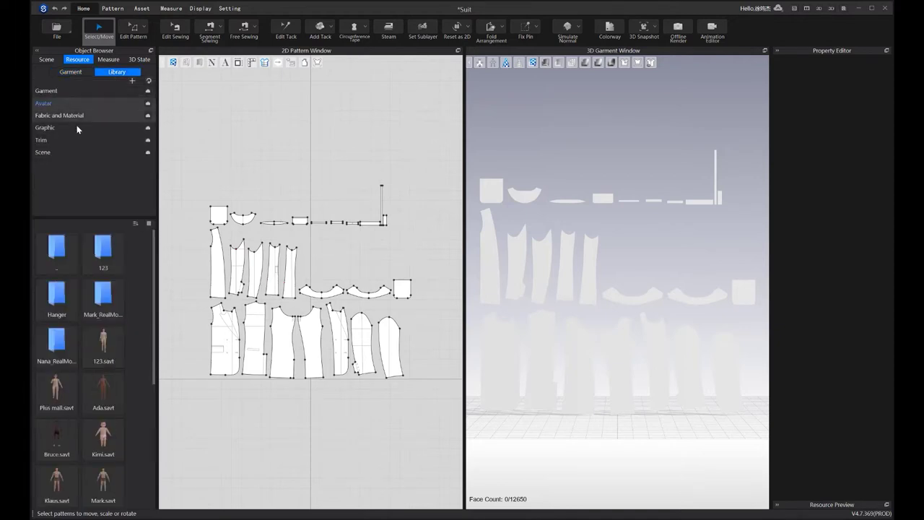
scroll(92, 345, down, 5)
double_click(63, 309)
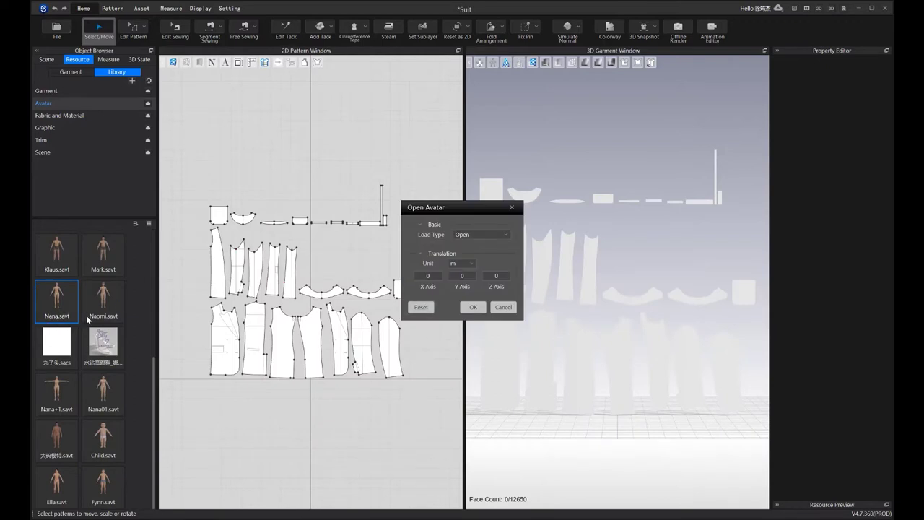
click(473, 306)
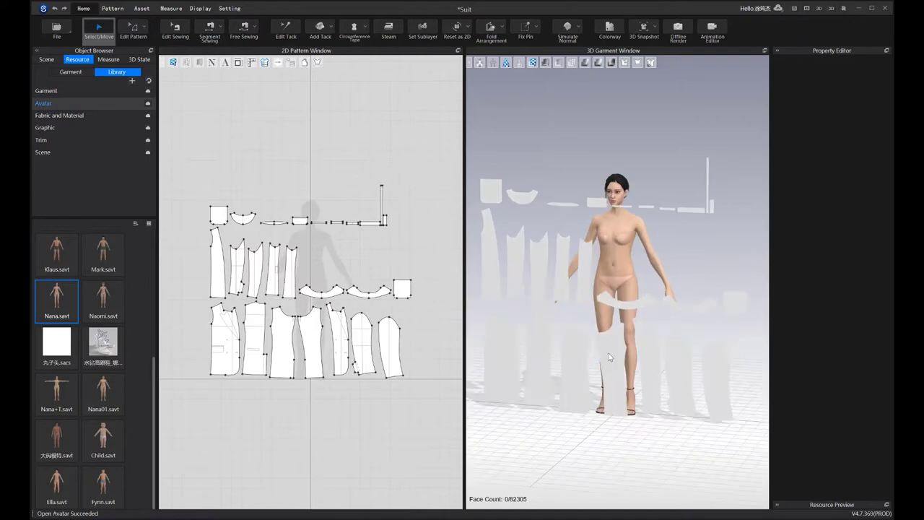
Examine the avatar's posture from the front and the side
click(625, 304)
scroll(625, 304, up, 4)
middle_drag(625, 304, 590, 355)
right_drag(590, 355, 578, 316)
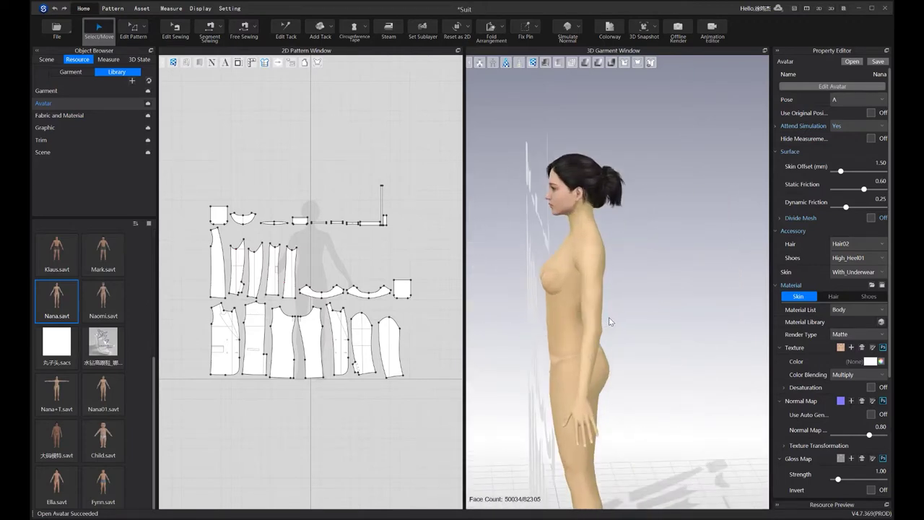
middle_drag(608, 312, 627, 357)
scroll(626, 357, up, 2)
right_drag(626, 356, 656, 355)
right_drag(534, 348, 503, 356)
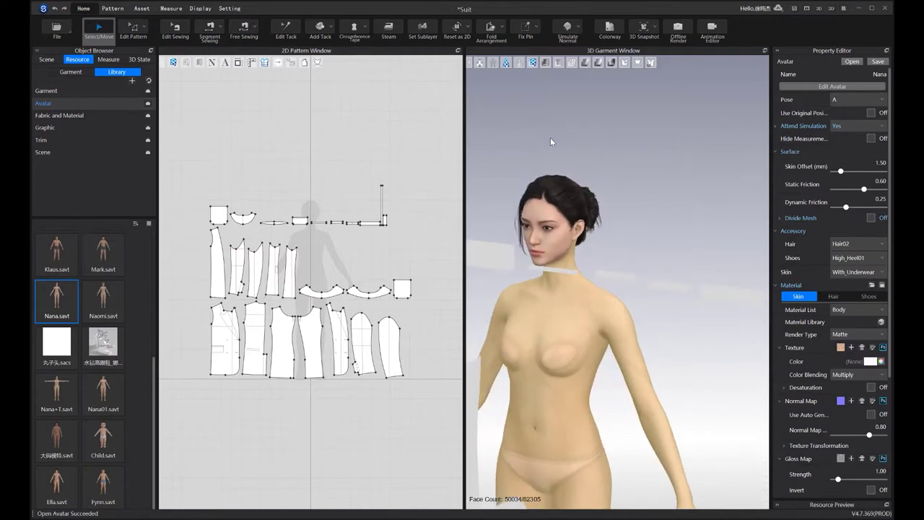
Show the avatar's joints and tilt the chest joint forward to a Z rotation of about 10
click(492, 65)
scroll(581, 346, down, 1)
mouse_move(581, 346)
right_down()
mouse_move(563, 352)
mouse_move(578, 363)
right_up()
scroll(577, 357, up, 2)
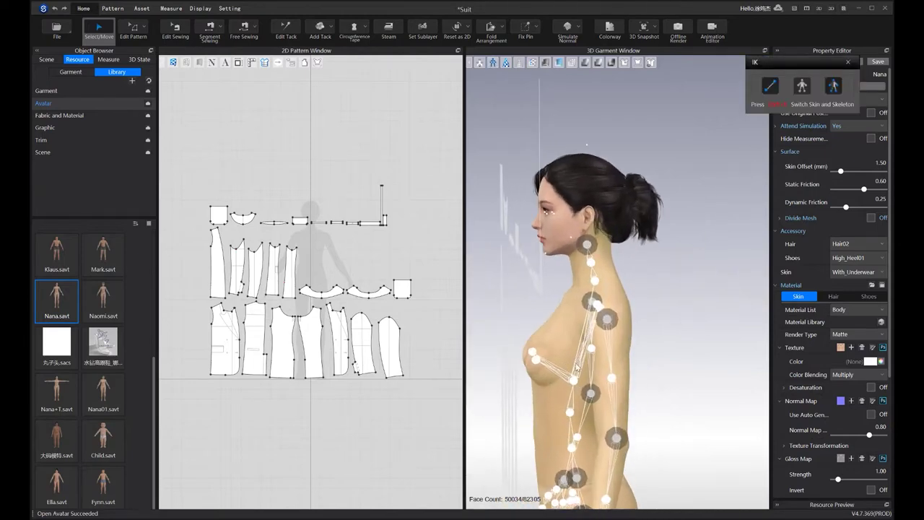
click(573, 381)
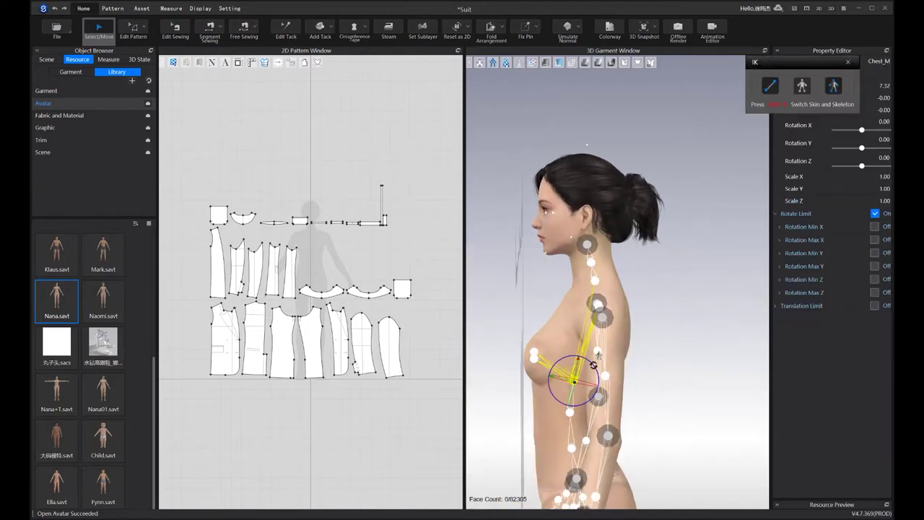
drag(594, 363, 597, 354)
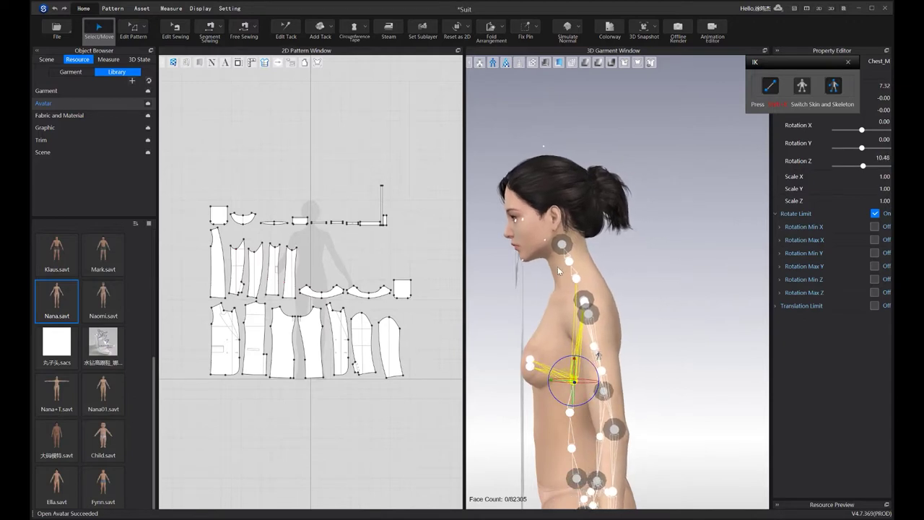
click(578, 275)
click(575, 380)
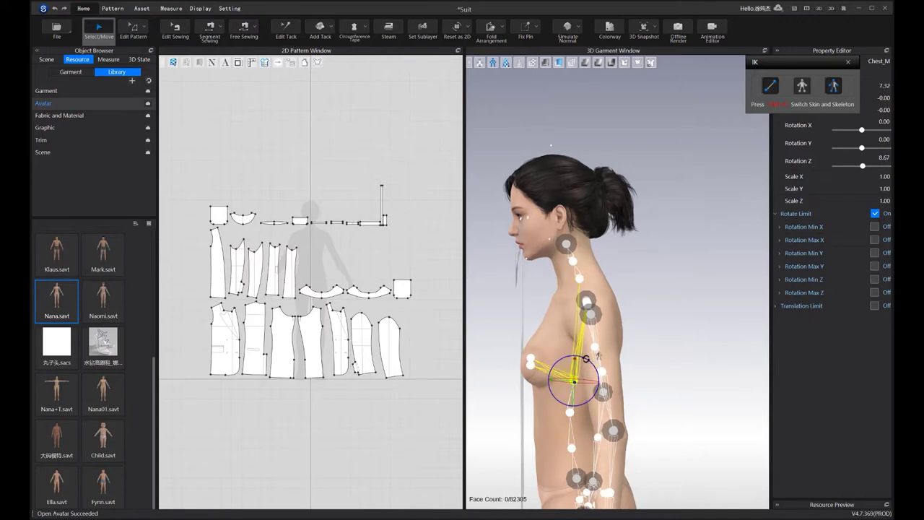
Rotate the neck joint back to a Z rotation of about -16.69 and leave joint editing
click(582, 300)
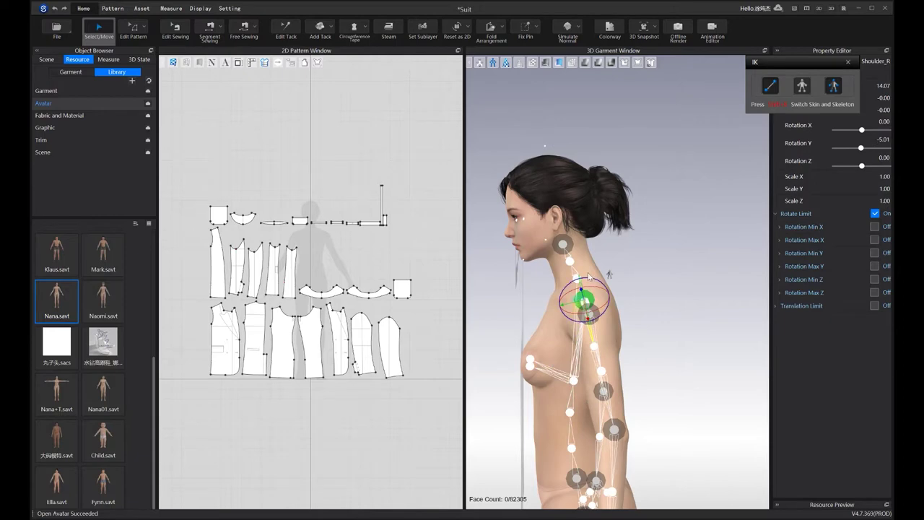
click(576, 279)
drag(589, 257, 617, 246)
click(848, 63)
right_drag(563, 151, 711, 163)
scroll(579, 312, down, 2)
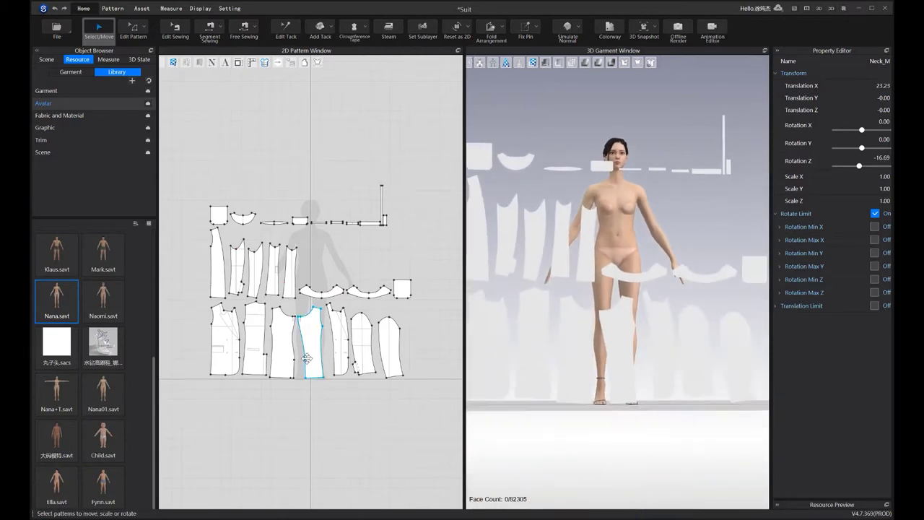
Move all the pattern pieces together above the avatar silhouette in the 2D pattern layout
scroll(273, 367, down, 3)
drag(225, 262, 430, 460)
drag(342, 388, 352, 257)
click(377, 319)
middle_drag(345, 302, 367, 283)
scroll(376, 323, up, 4)
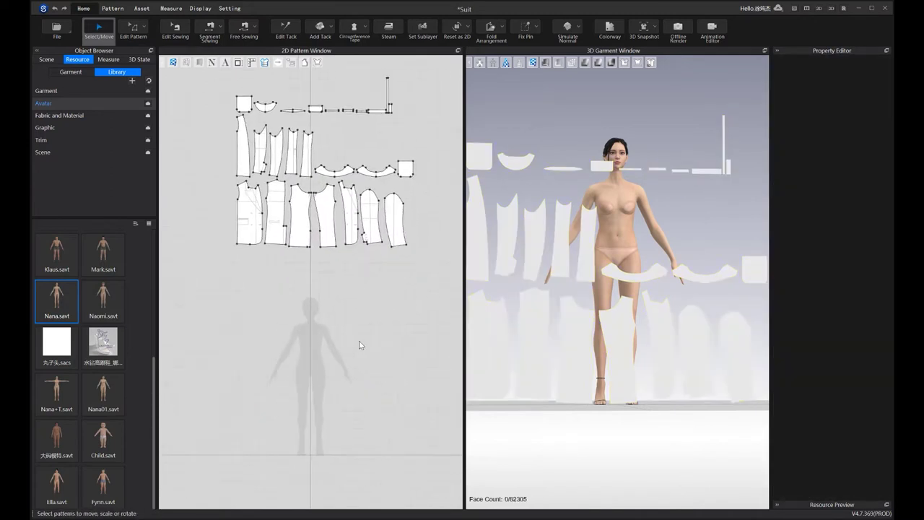
scroll(369, 359, down, 2)
drag(232, 181, 446, 329)
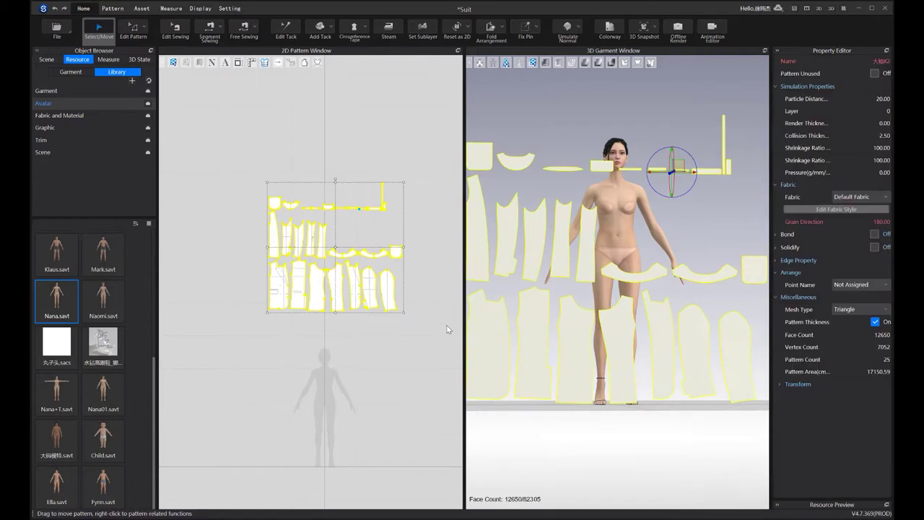
click(427, 338)
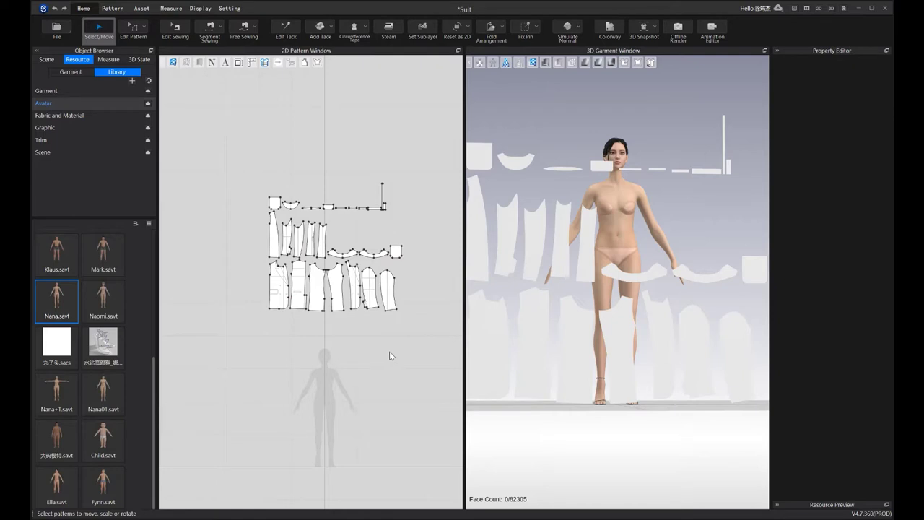
middle_drag(345, 398, 311, 388)
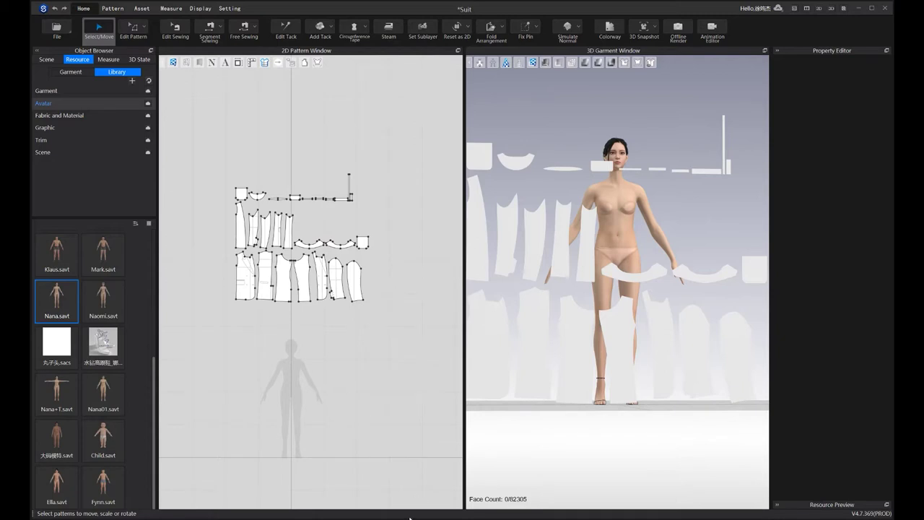
right_drag(319, 447, 343, 386)
Move the two back lining pieces out of the pattern set, to the left of the avatar silhouette
click(296, 207)
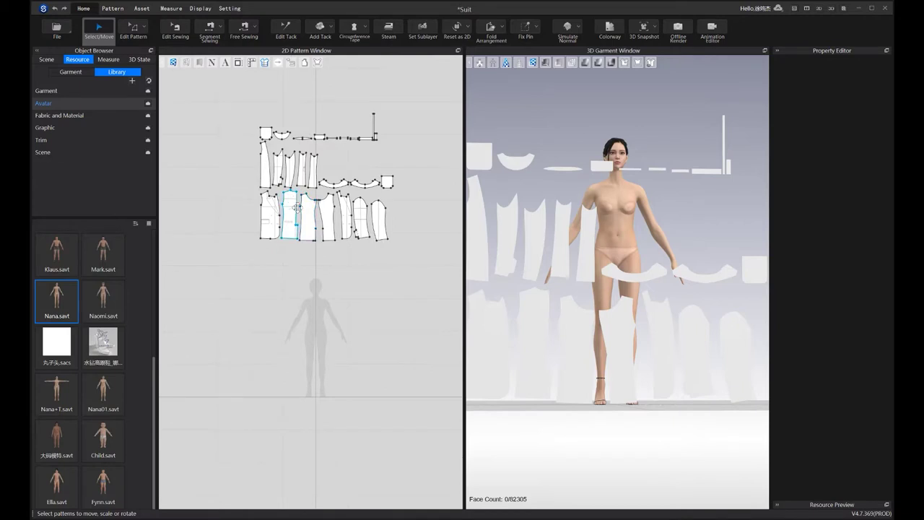
drag(308, 225, 255, 316)
middle_drag(270, 322, 281, 319)
scroll(249, 297, up, 3)
Flip the two back lining pieces horizontally in 2D
drag(223, 268, 311, 395)
middle_drag(281, 323, 311, 316)
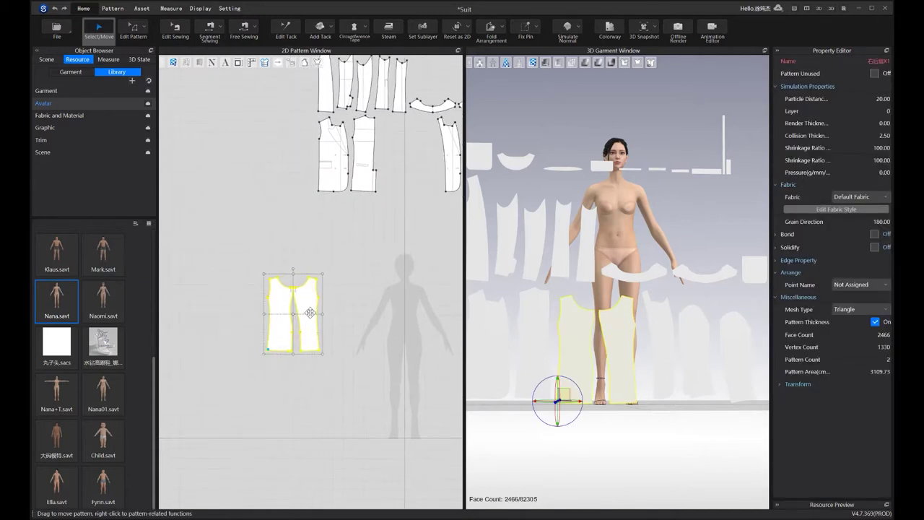
right_click(309, 318)
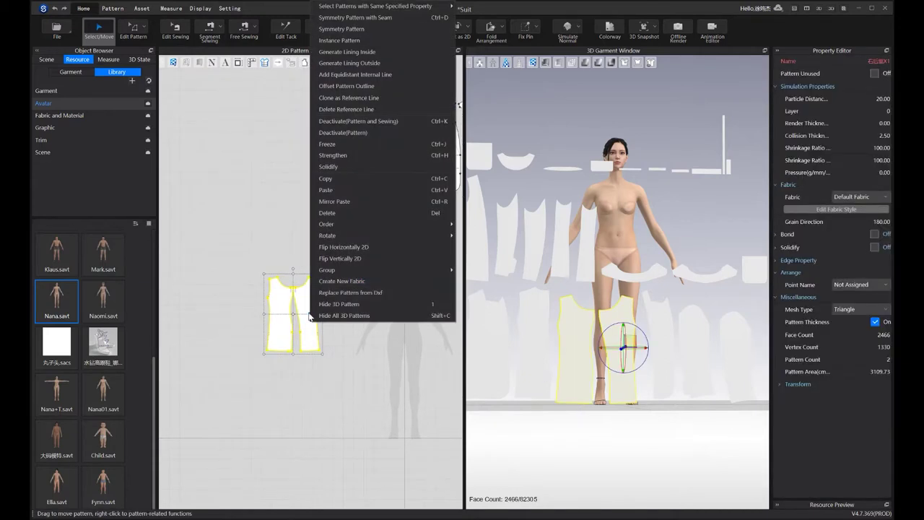
click(387, 246)
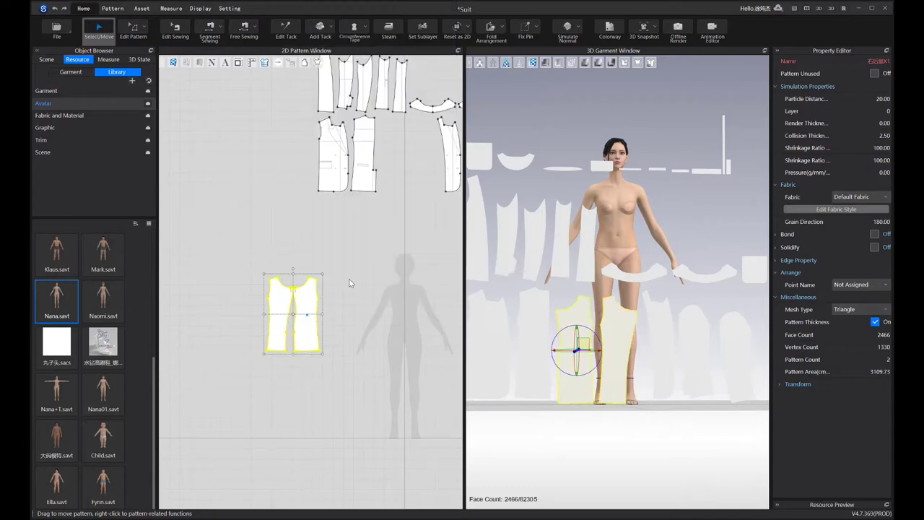
key(Escape)
Move the front lining piece down beside the avatar silhouette, to the right of the back lining pieces
drag(414, 197, 389, 198)
drag(323, 147, 360, 327)
middle_drag(364, 333, 357, 349)
scroll(358, 351, up, 3)
drag(346, 331, 345, 326)
middle_drag(344, 325, 332, 369)
scroll(311, 246, down, 3)
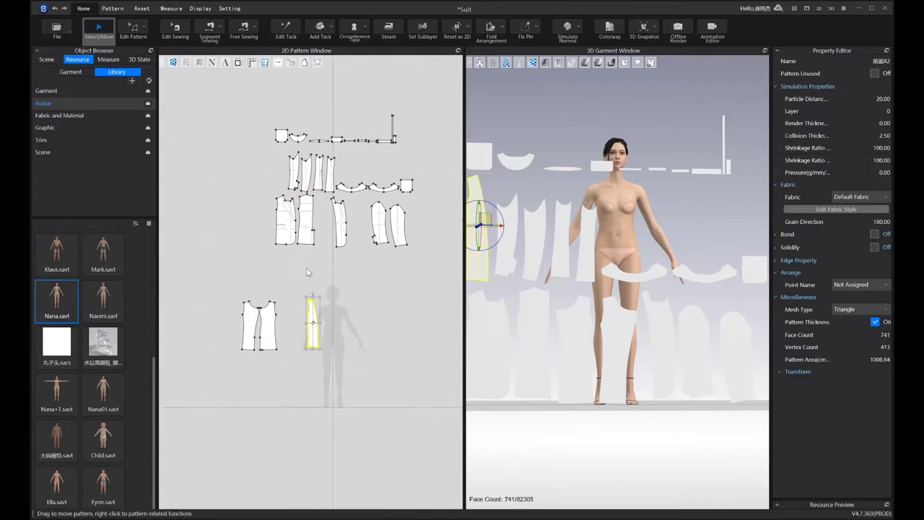
Place the front facing, side lining and large sleeve lining pieces around the front lining piece
drag(337, 214, 318, 315)
drag(326, 173, 299, 329)
drag(394, 221, 290, 317)
scroll(216, 325, up, 2)
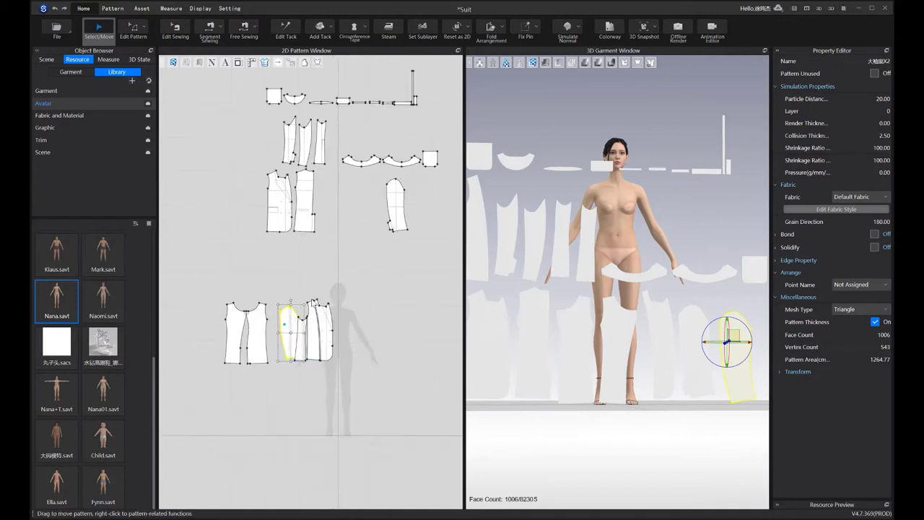
Spread the lining pieces apart and place the small sleeve lining piece beside the large sleeve lining
click(251, 291)
drag(251, 291, 259, 330)
drag(337, 130, 324, 350)
drag(322, 333, 311, 316)
Place the lower collar piece 下领X2 just above the neckline of the back lining pieces
middle_drag(353, 100, 383, 133)
drag(385, 127, 300, 333)
scroll(278, 318, up, 5)
scroll(329, 313, down, 5)
middle_drag(330, 313, 333, 364)
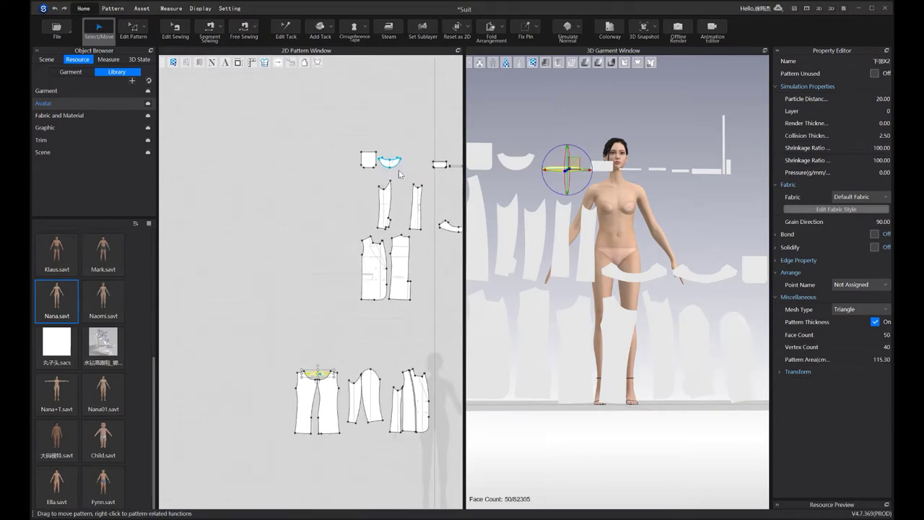
middle_drag(395, 163, 380, 180)
drag(310, 391, 310, 374)
Place the curved back neck facing at the neckline of the two back lining pieces
drag(377, 179, 289, 446)
scroll(315, 352, up, 5)
click(330, 411)
scroll(325, 422, down, 5)
middle_drag(341, 409, 326, 396)
click(290, 432)
scroll(319, 328, down, 3)
Show the scene's pattern list and turn the two upper collar pieces to arch upward in the 2D layout
middle_drag(398, 287, 340, 274)
middle_drag(238, 385, 281, 376)
click(425, 231)
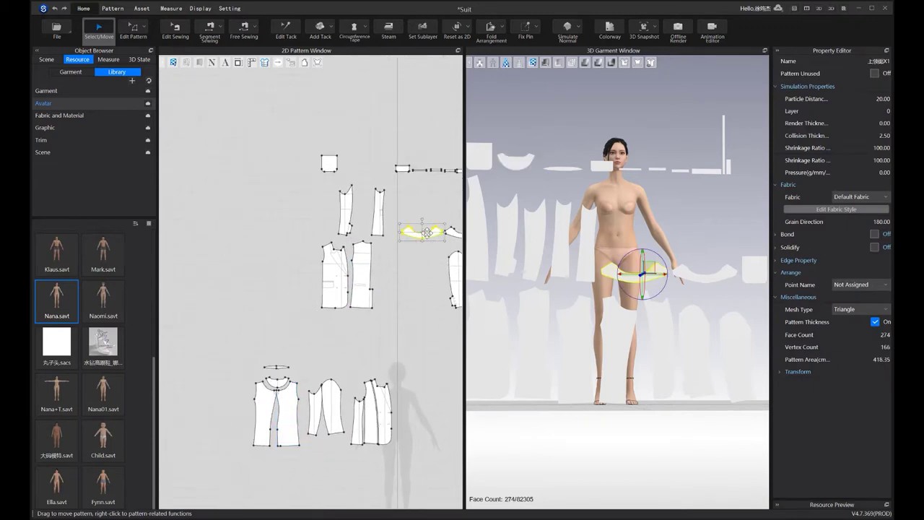
middle_drag(397, 258, 338, 250)
click(51, 60)
drag(372, 224, 442, 247)
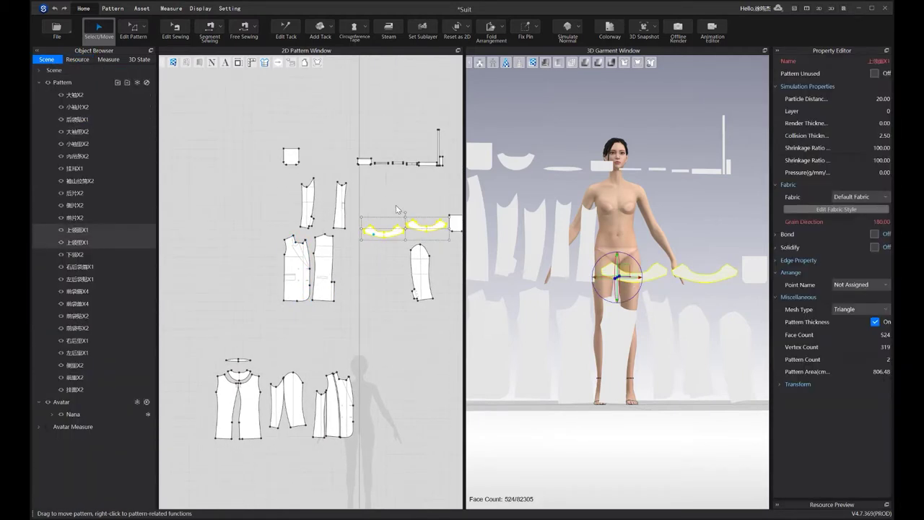
click(393, 211)
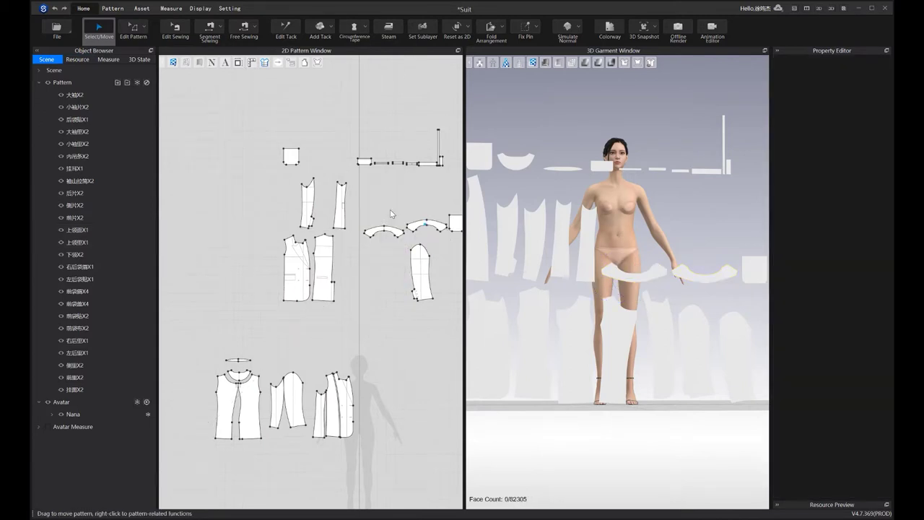
Place the upper collar piece 上领面X1 above the lower collar over the back lining pieces
click(394, 230)
scroll(392, 245, up, 2)
middle_drag(392, 246, 403, 230)
scroll(416, 214, down, 3)
drag(439, 208, 264, 320)
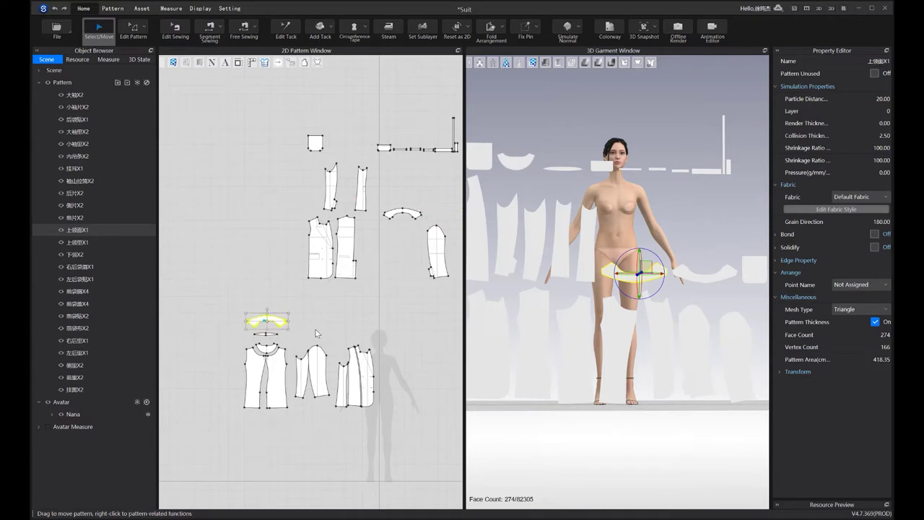
click(316, 333)
scroll(325, 339, down, 1)
scroll(383, 364, down, 1)
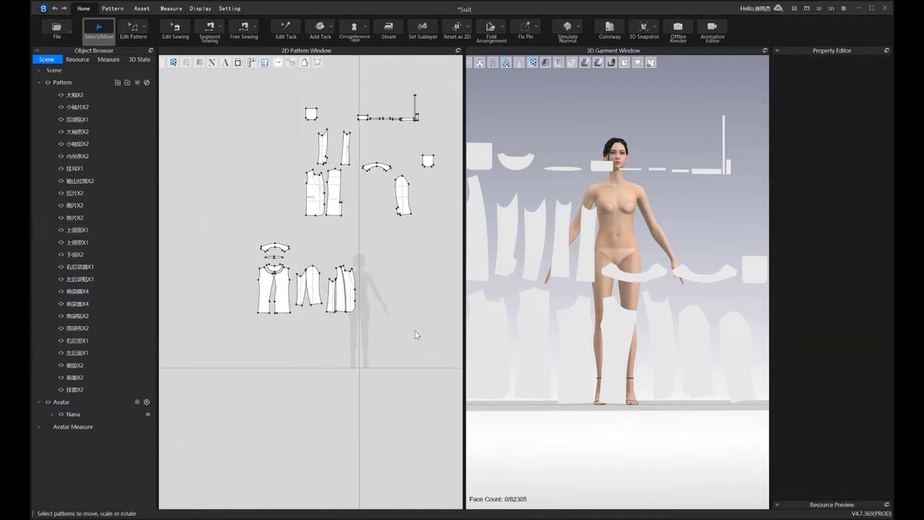
Select all the arranged lining and collar pieces, then run and stop the simulation in the 3D garment view
drag(226, 229, 397, 356)
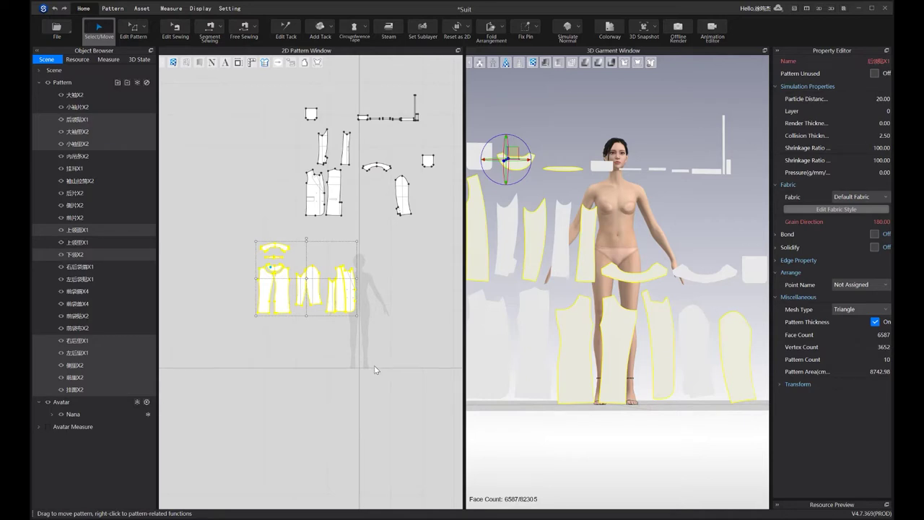
key(space)
scroll(570, 335, up, 2)
key(space)
right_drag(571, 337, 551, 336)
key(space)
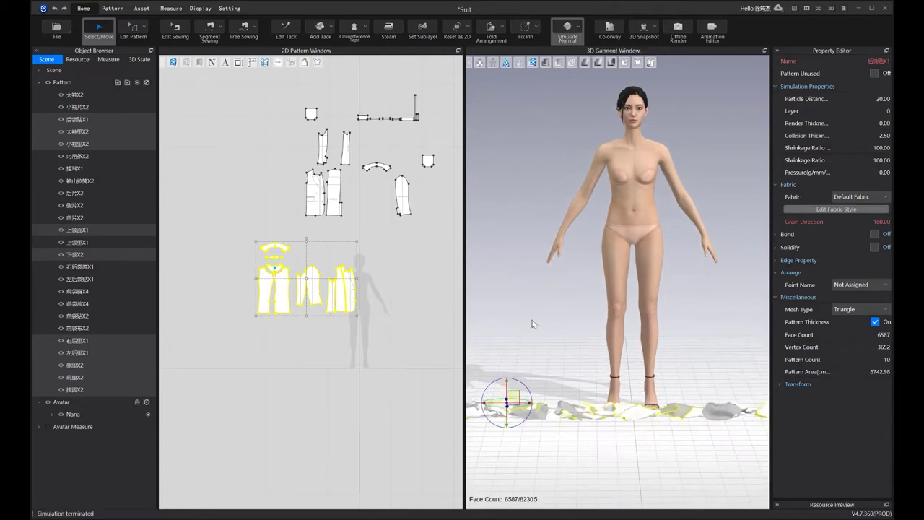
Show the avatar's arrangement points and arrange the side lining, front lining and front facing pieces at a bodyFrontCenter point
click(482, 66)
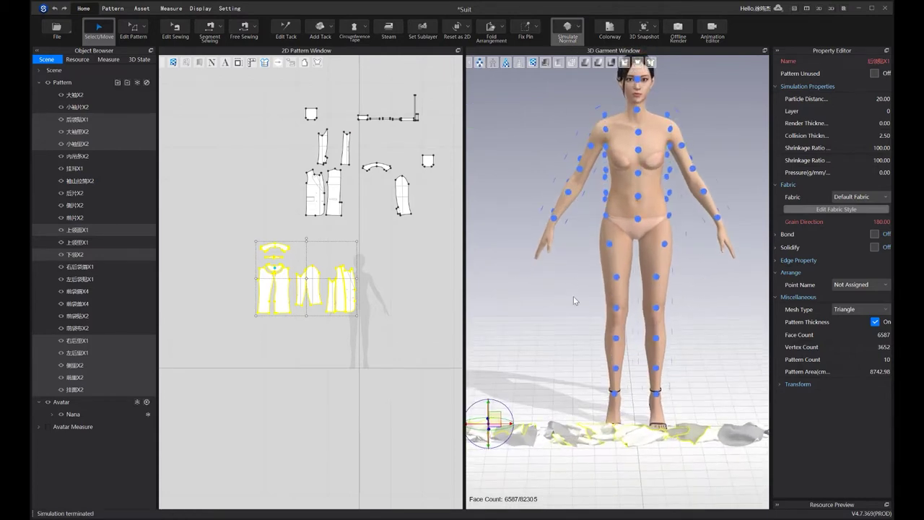
click(396, 309)
scroll(349, 305, up, 5)
drag(288, 182, 379, 336)
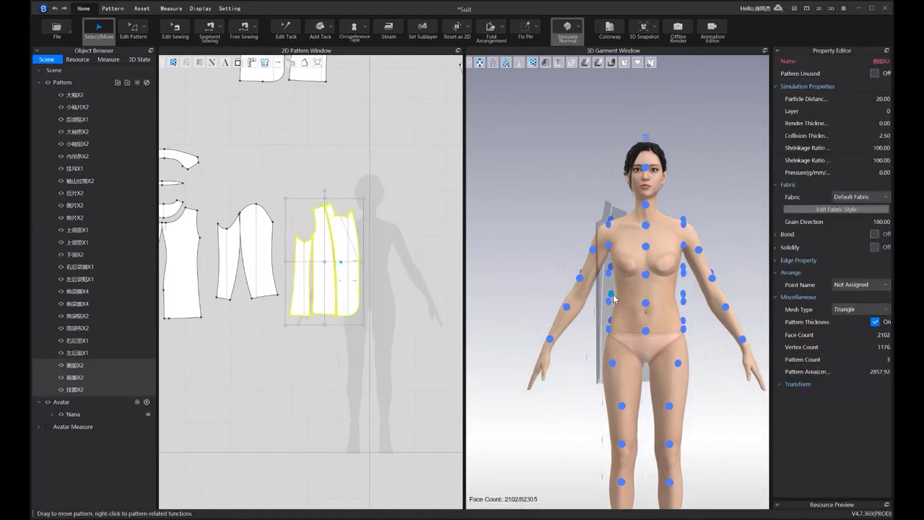
right_drag(612, 296, 644, 299)
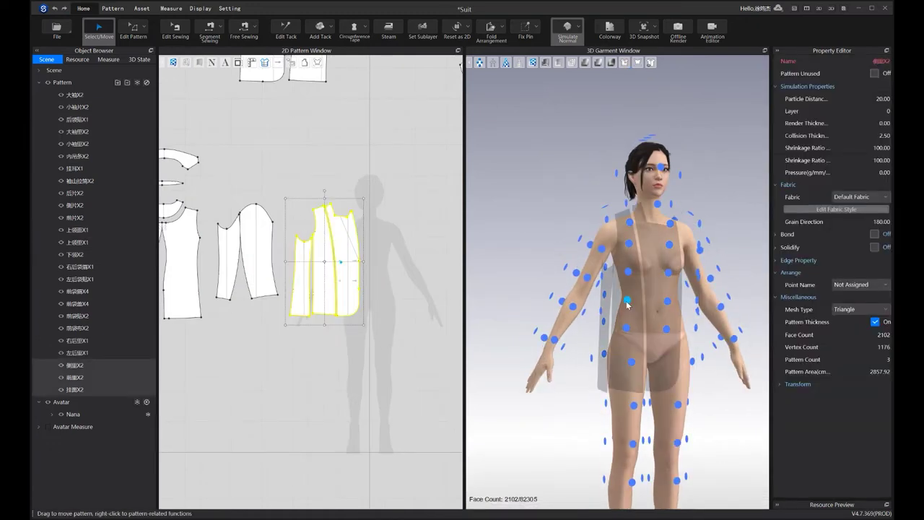
click(625, 295)
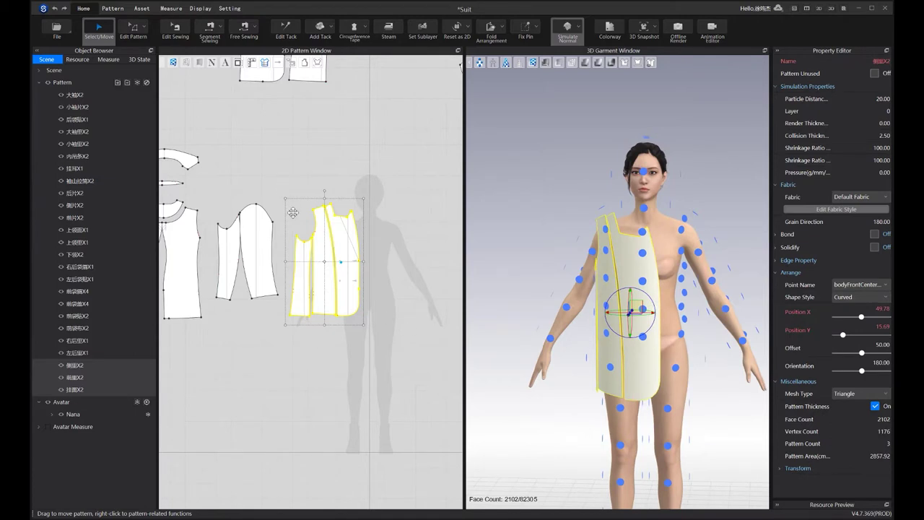
Create symmetrical copies with seams of the side lining, front lining and facing pieces beside the originals
scroll(388, 277, up, 2)
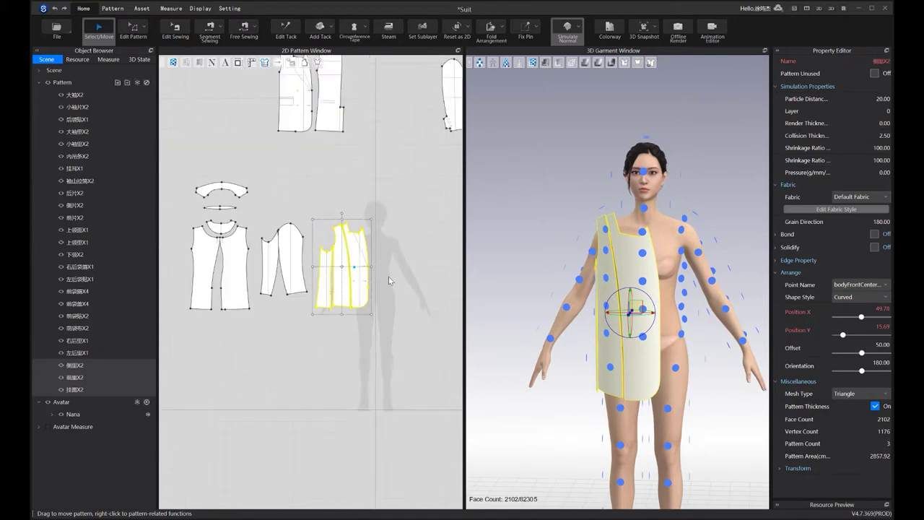
click(401, 285)
drag(381, 359, 275, 184)
key(ctrl+d)
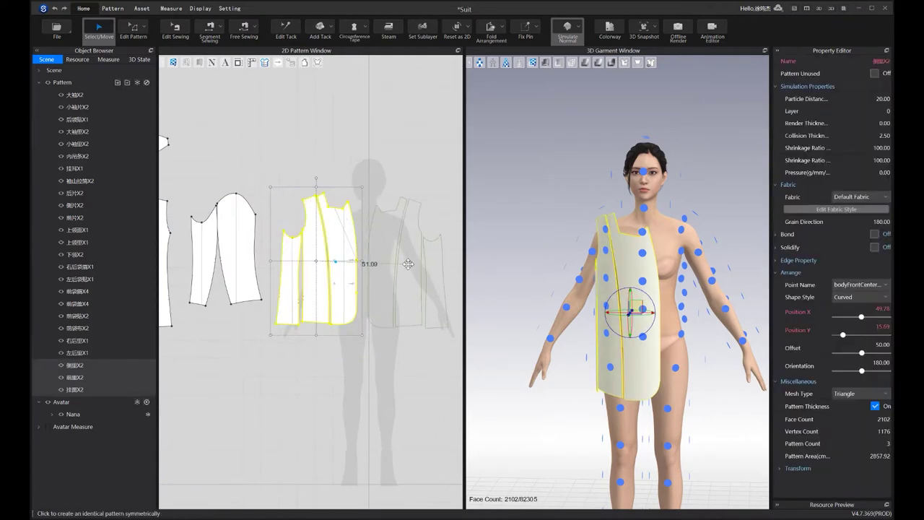
click(403, 259)
Create symmetrical copies of the large and small sleeve lining pieces on the opposite side of the back lining
scroll(313, 314, down, 3)
scroll(324, 220, up, 1)
drag(324, 220, 342, 349)
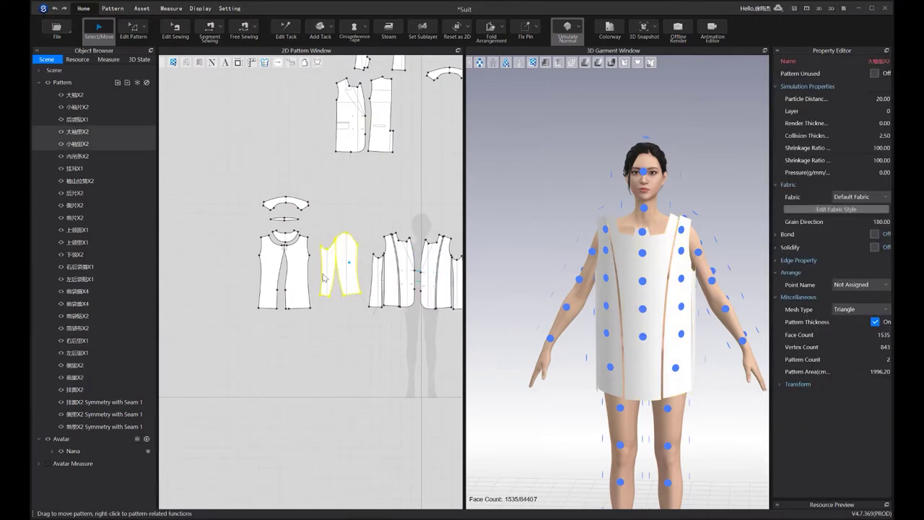
right_click(347, 271)
click(393, 29)
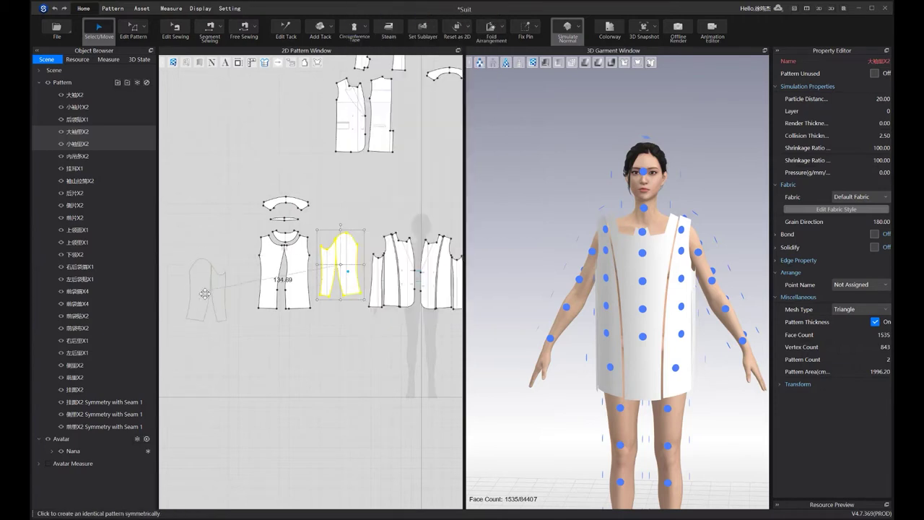
click(236, 262)
With the Trace tool, convert the centre line of the upper collar piece to a symmetry axis
middle_drag(282, 315, 286, 330)
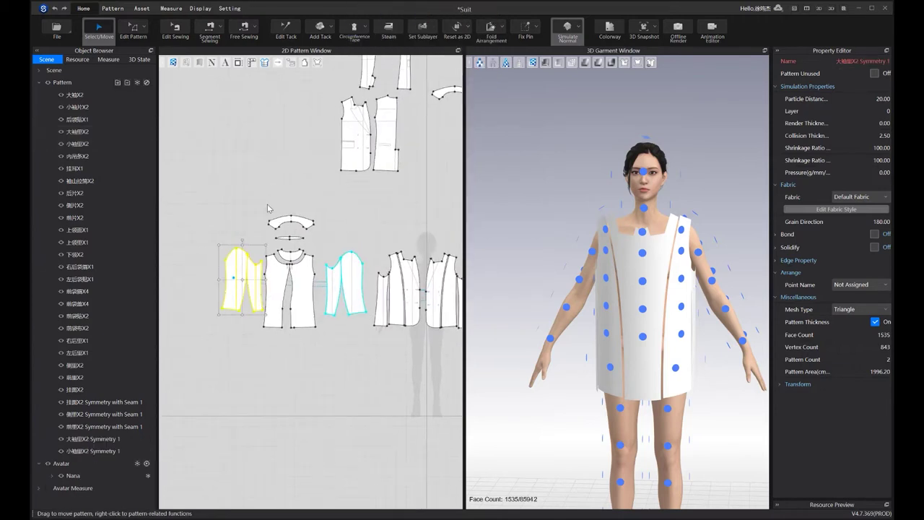
scroll(274, 222, up, 5)
middle_drag(290, 261, 287, 280)
scroll(286, 280, up, 6)
key(i)
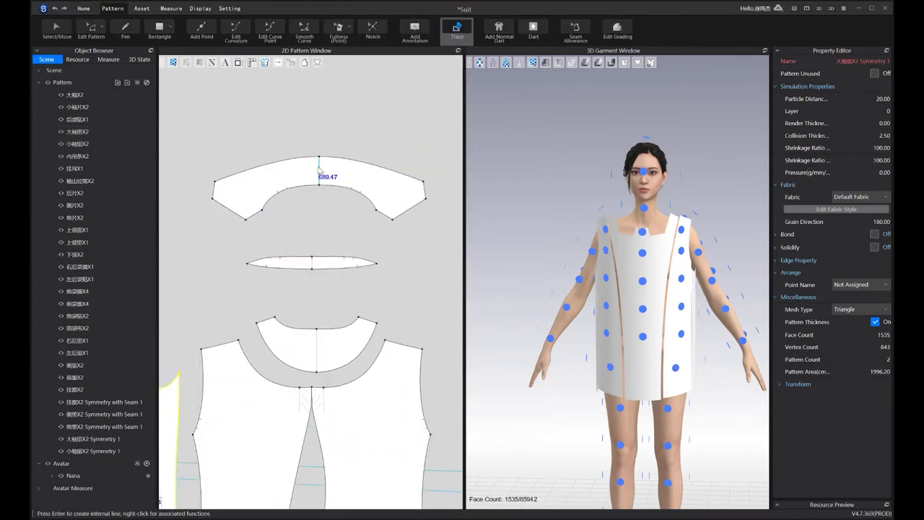
right_click(319, 167)
click(316, 168)
click(319, 169)
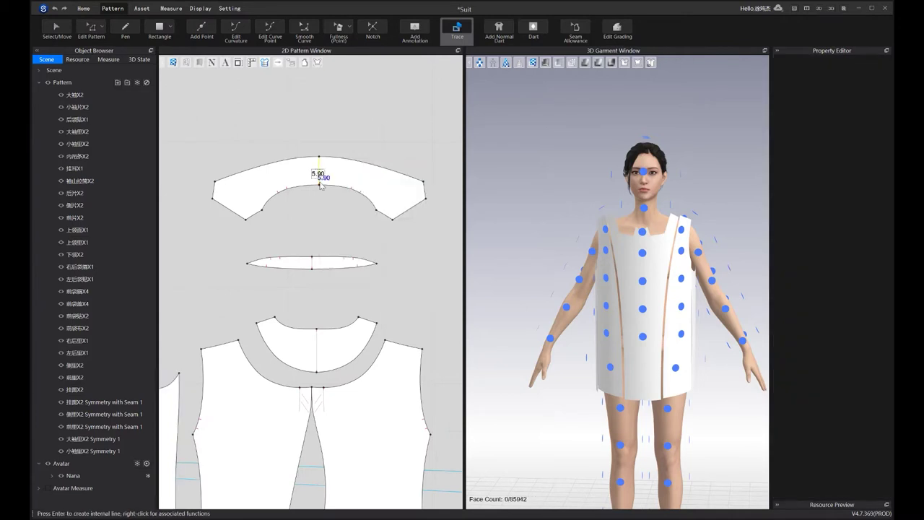
right_click(311, 266)
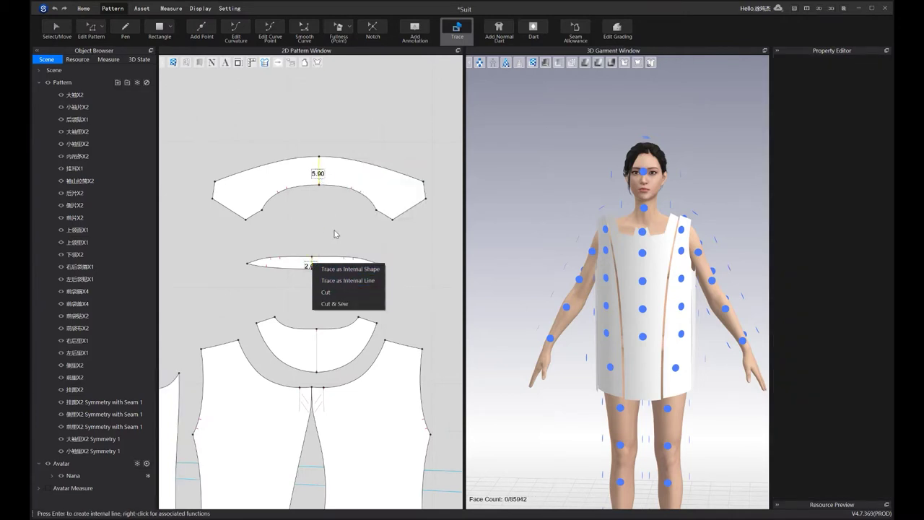
click(340, 265)
right_click(322, 178)
click(350, 202)
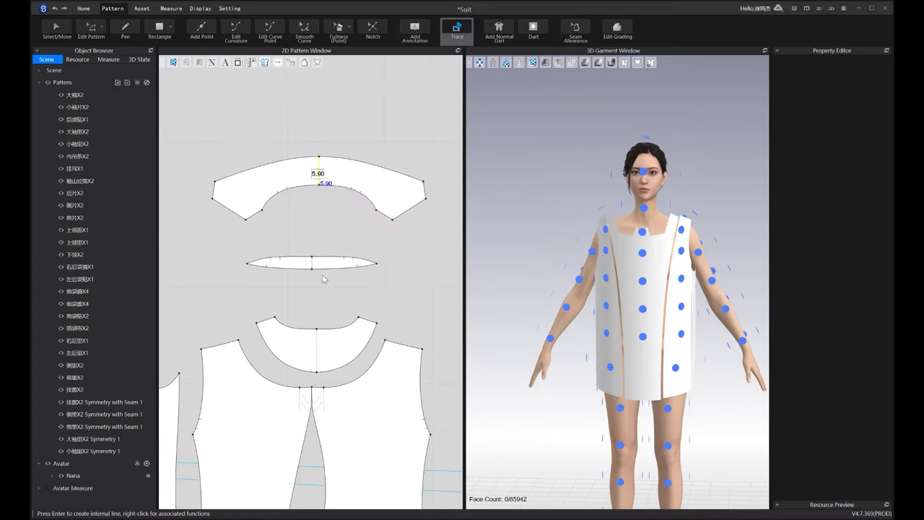
Convert the centre lines of the lower collar and the back neck facing to symmetry axes
scroll(311, 268, up, 3)
right_click(312, 267)
click(332, 277)
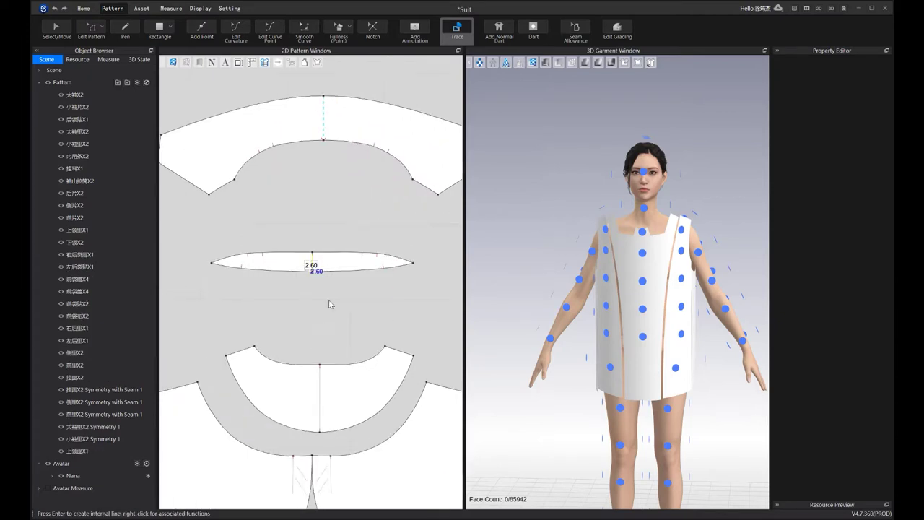
scroll(324, 310, down, 3)
right_click(328, 334)
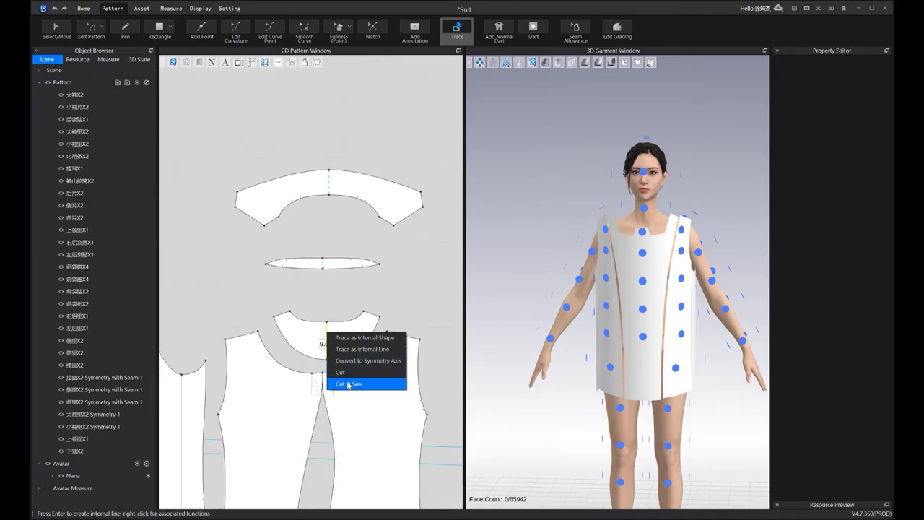
click(392, 361)
Select the two back lining pieces and the neck facing and arrange them at the centre of the avatar's back
scroll(435, 285, down, 3)
right_drag(648, 295, 744, 295)
middle_drag(722, 296, 691, 306)
middle_drag(322, 283, 298, 233)
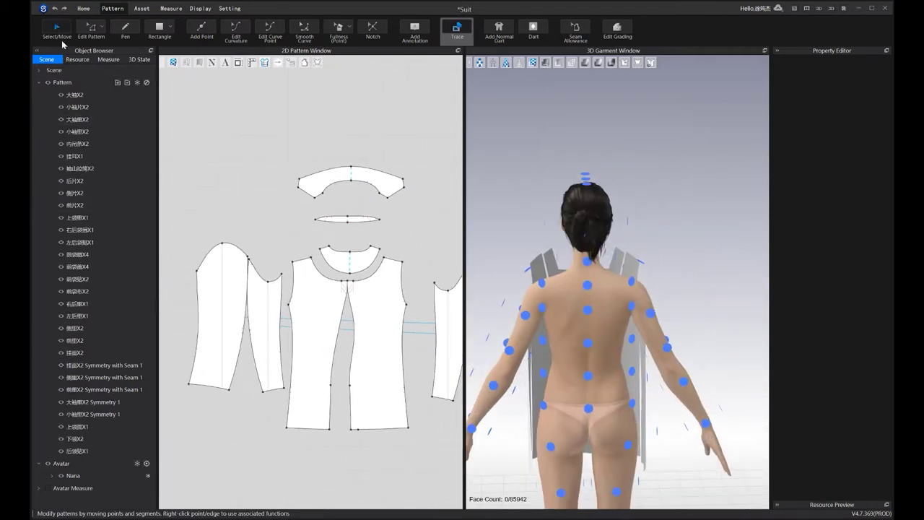
middle_drag(273, 336, 282, 321)
drag(307, 210, 456, 465)
key(Return)
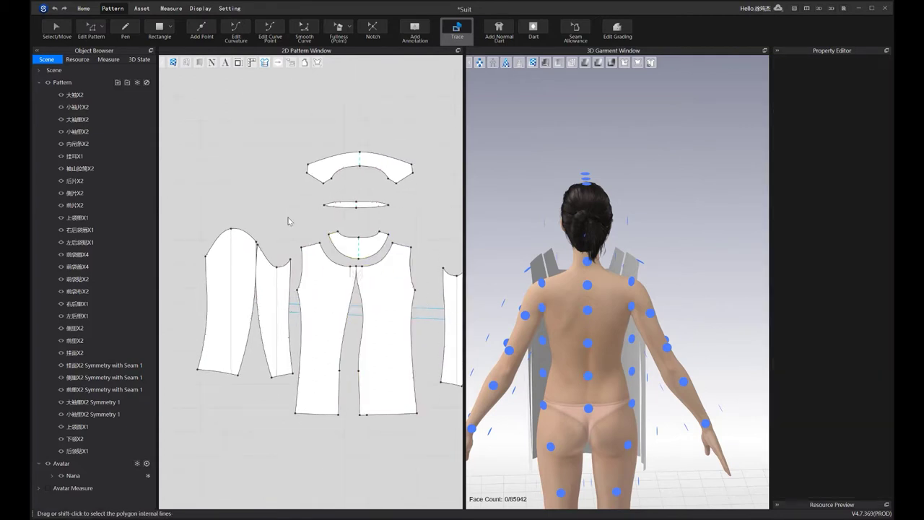
key(a)
drag(294, 232, 438, 438)
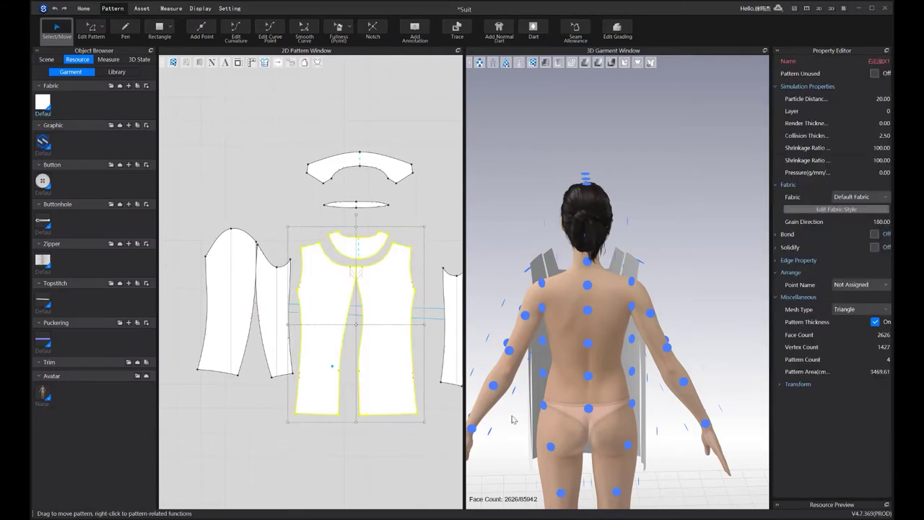
click(589, 375)
right_drag(588, 375, 626, 357)
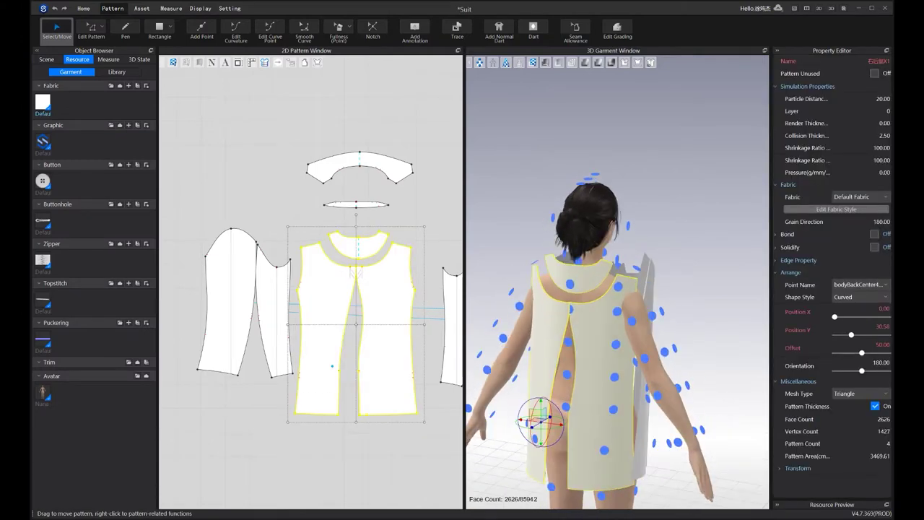
Arrange the lower collar at the back of the neck and select the upper collar piece
scroll(505, 376, up, 2)
right_drag(505, 375, 562, 360)
click(380, 205)
click(366, 155)
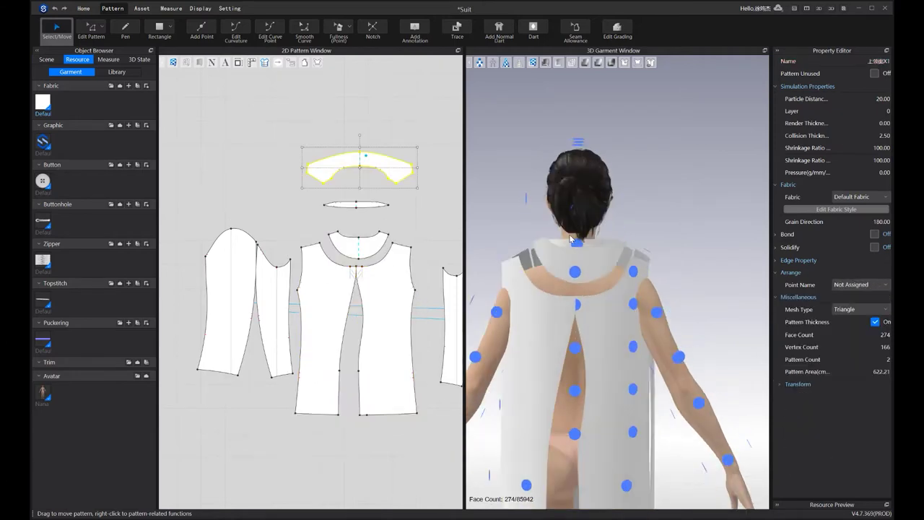
right_drag(615, 238, 549, 168)
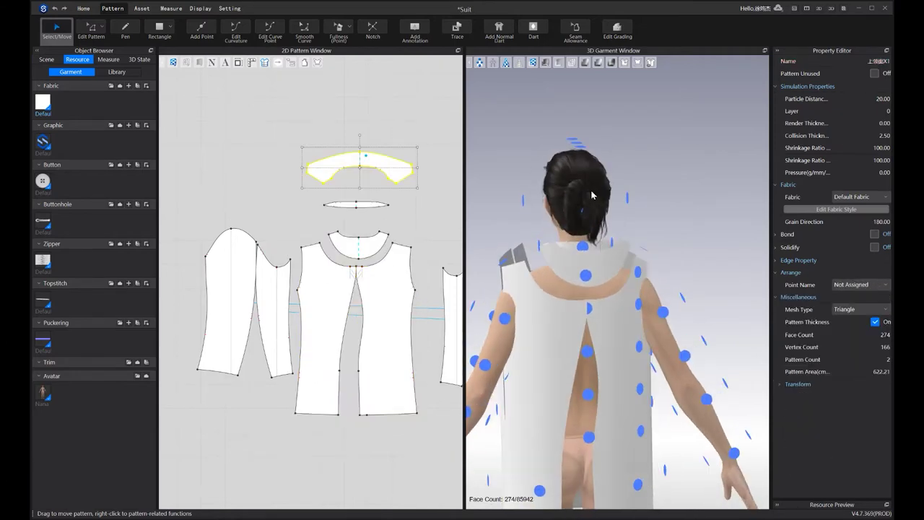
Remove the avatar's hair by setting the Hair accessory to None
click(591, 195)
scroll(591, 195, up, 3)
right_drag(591, 195, 646, 199)
click(856, 247)
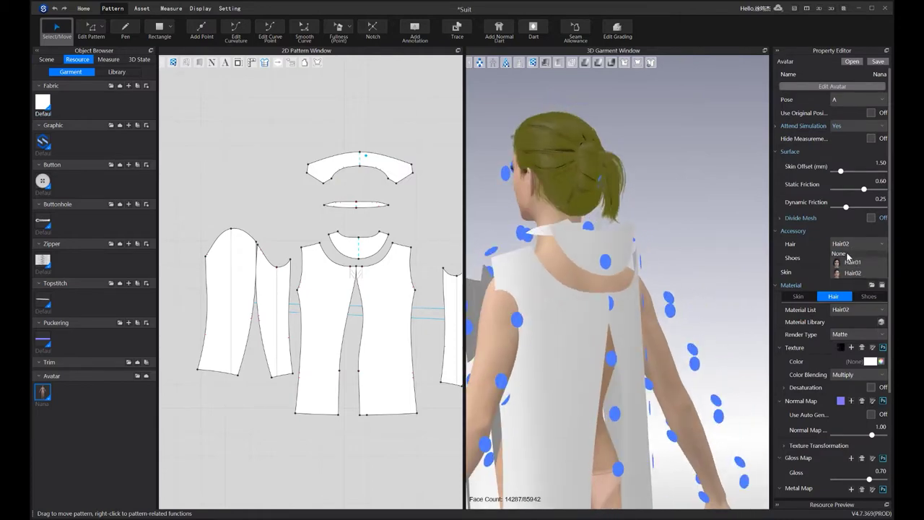
click(848, 255)
Arrange the upper collar piece at the arrangement point behind the avatar's head
click(352, 164)
right_drag(641, 231, 689, 238)
click(615, 244)
right_drag(655, 277, 601, 279)
Arrange the large and small sleeve lining pieces around the avatar's right arm at ArmRightCenter3
scroll(375, 339, down, 3)
middle_drag(375, 339, 389, 303)
right_drag(602, 318, 440, 318)
middle_drag(400, 254, 303, 260)
drag(334, 235, 386, 361)
right_drag(502, 326, 562, 391)
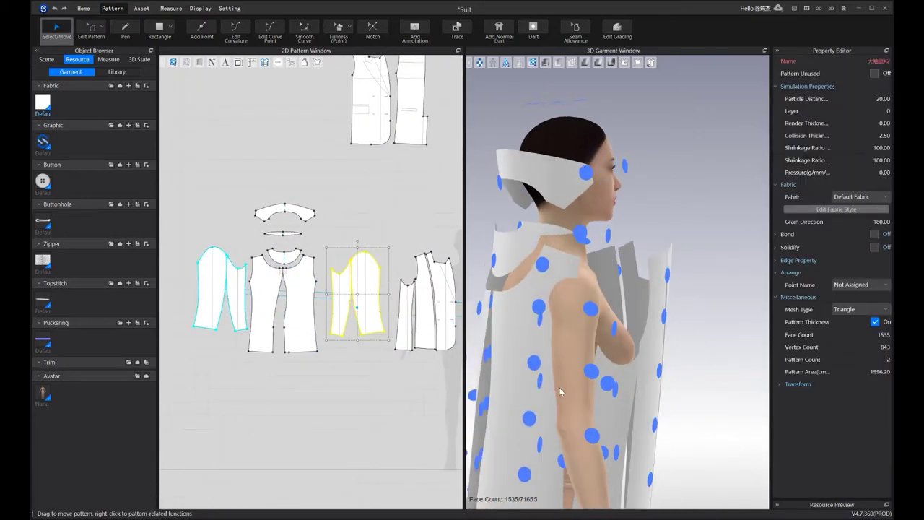
click(590, 437)
right_drag(653, 434, 501, 426)
scroll(672, 398, down, 3)
right_drag(672, 398, 541, 378)
scroll(351, 429, down, 4)
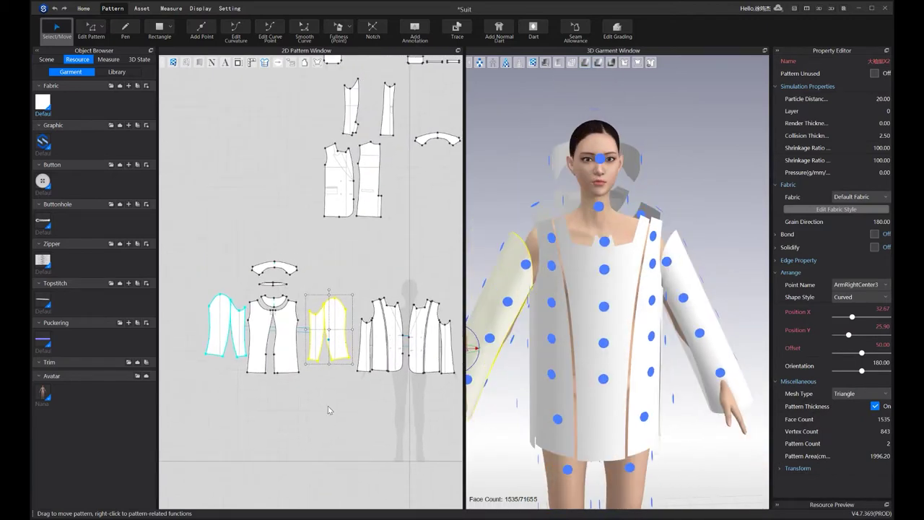
Select all the arranged lining, sleeve and collar pieces in the 2D layout
middle_drag(360, 389, 349, 358)
drag(198, 203, 457, 433)
right_drag(621, 368, 615, 390)
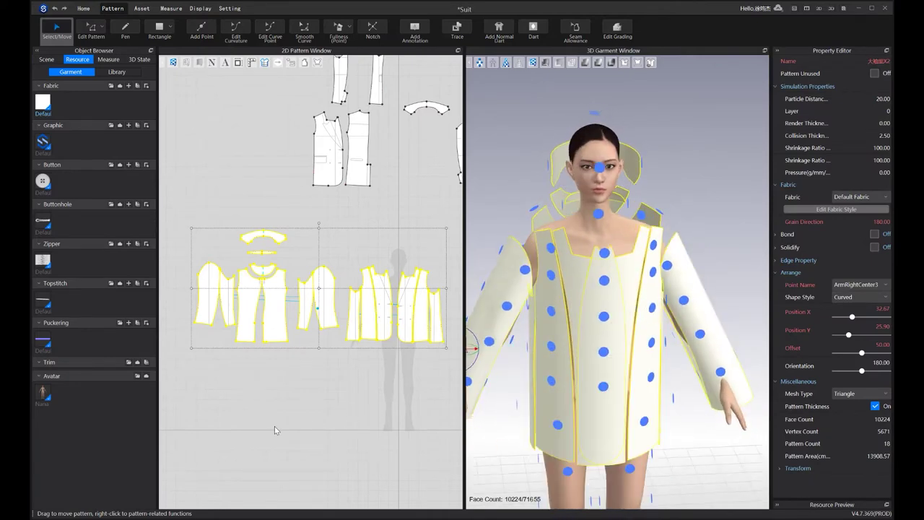
middle_drag(273, 427, 309, 405)
middle_drag(300, 337, 297, 378)
drag(193, 233, 461, 472)
middle_drag(337, 388, 313, 437)
drag(182, 278, 457, 428)
Select the remaining outer garment pieces and move them away from the lining pieces in the 2D layout
scroll(344, 372, down, 2)
drag(249, 210, 462, 358)
click(263, 221)
drag(261, 196, 450, 360)
drag(408, 330, 380, 252)
middle_drag(418, 378, 472, 338)
With Free Sewing, sew the back lining's side edge from underarm to hem to the adjoining edge of the side lining
scroll(341, 371, up, 3)
middle_drag(360, 348, 271, 245)
middle_drag(231, 101, 233, 114)
key(m)
scroll(311, 188, up, 5)
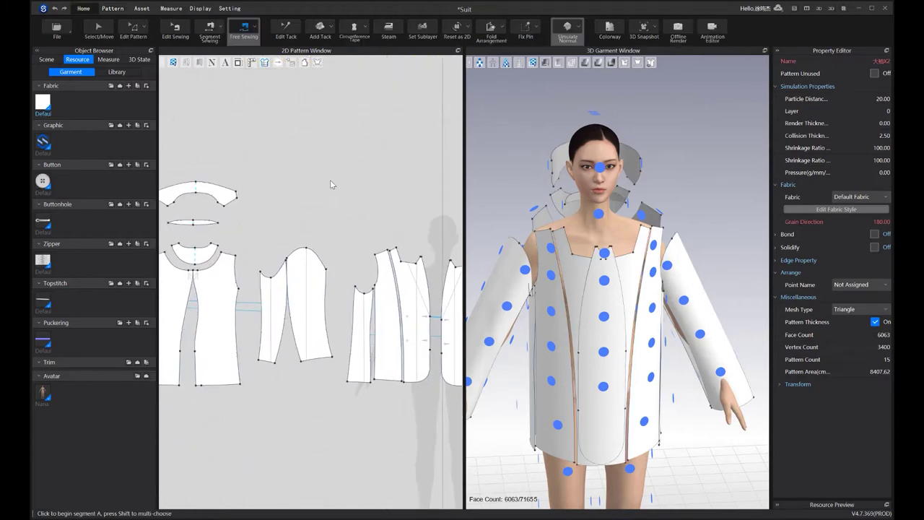
middle_drag(312, 279, 321, 284)
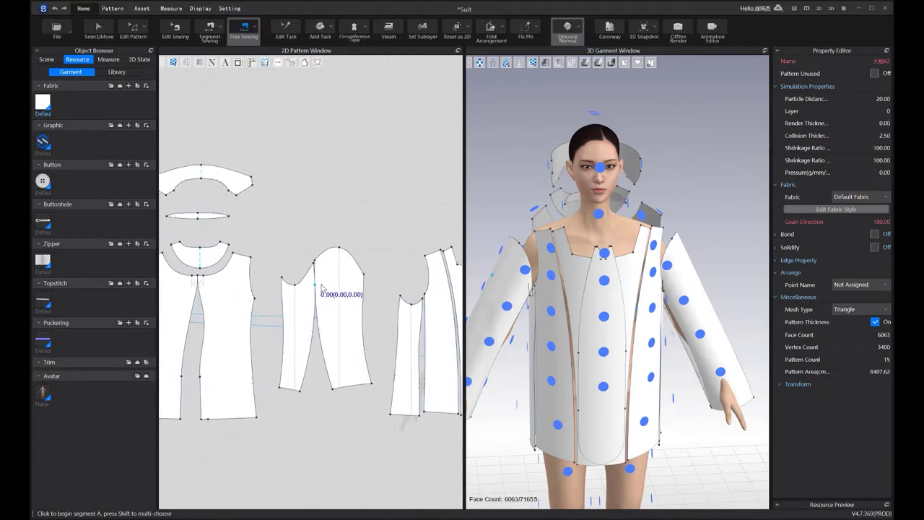
scroll(312, 274, up, 4)
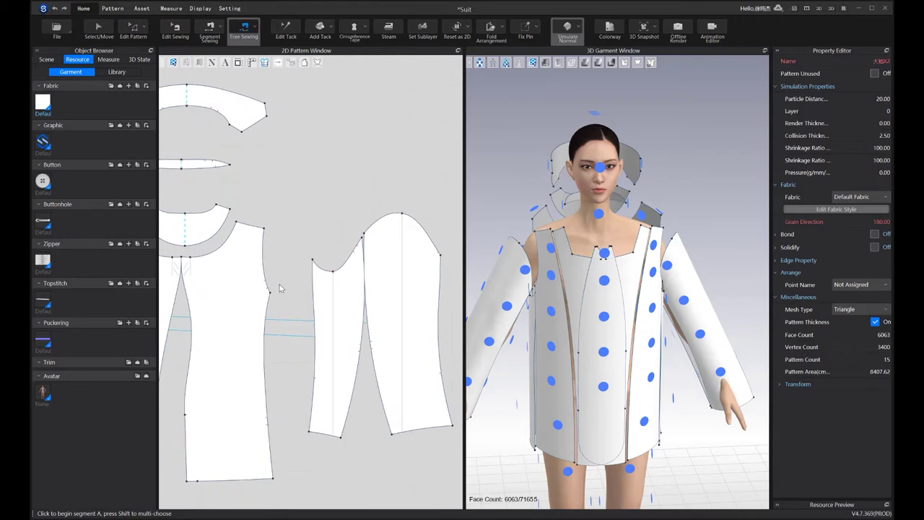
click(270, 293)
click(273, 478)
middle_drag(292, 419, 238, 385)
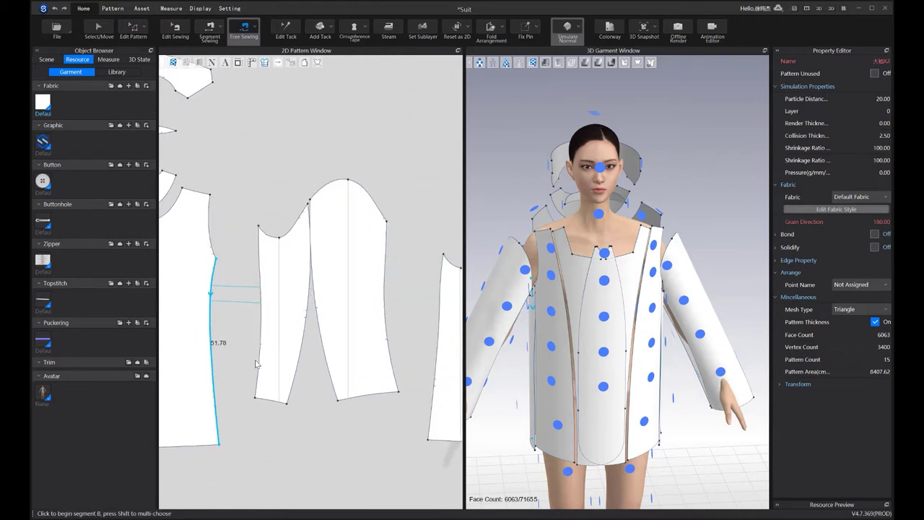
click(428, 439)
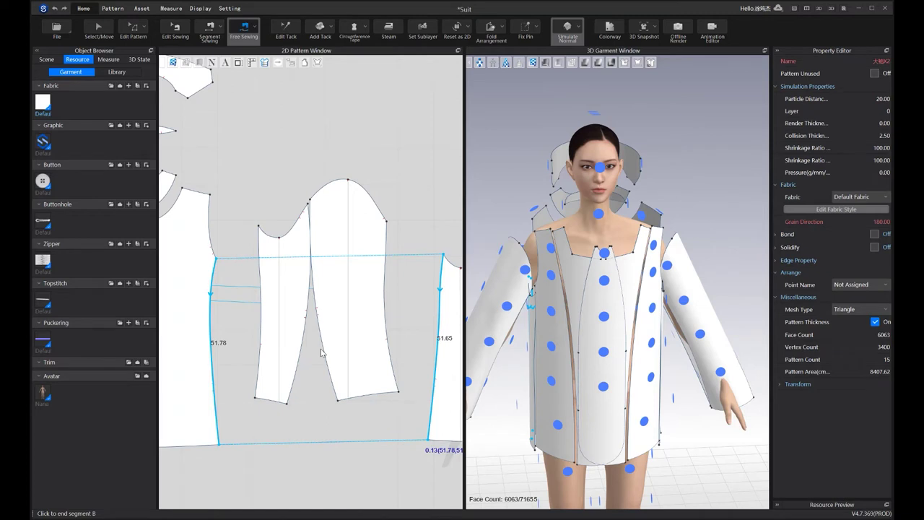
Sew the side lining's other long edge to the side edge of the front lining from underarm to hem
middle_drag(321, 352, 198, 327)
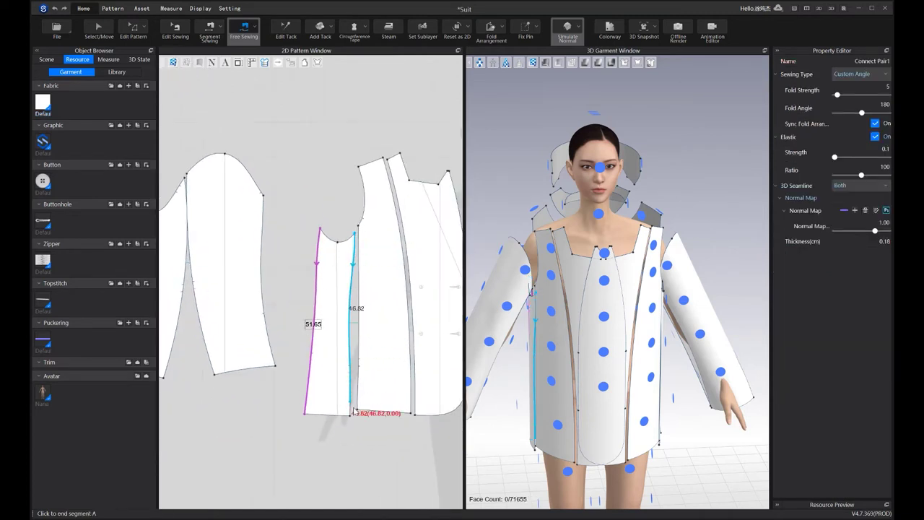
click(350, 413)
click(358, 227)
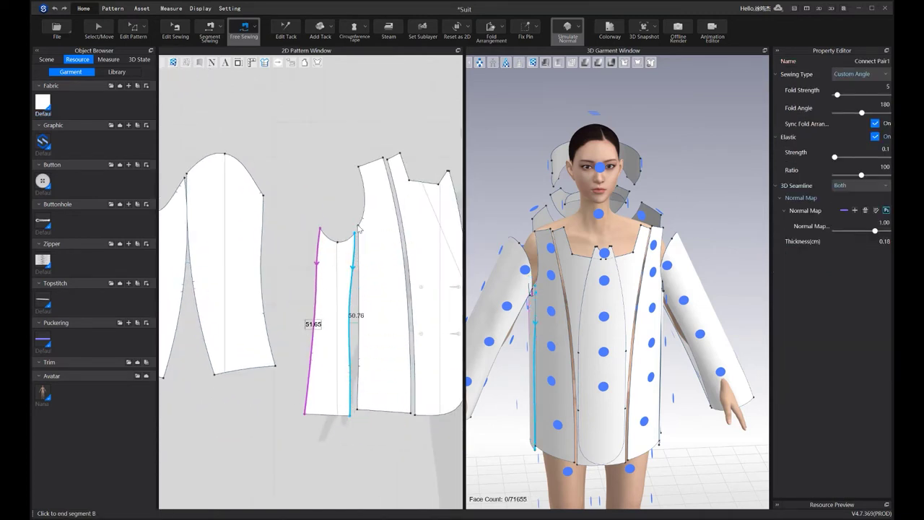
click(356, 412)
With Free Sewing, sew the back half of the avatar's right sleeve cap to the back lining's armhole and the adjoining side lining curve
scroll(313, 252, down, 2)
middle_drag(313, 253, 362, 319)
middle_drag(274, 285, 355, 244)
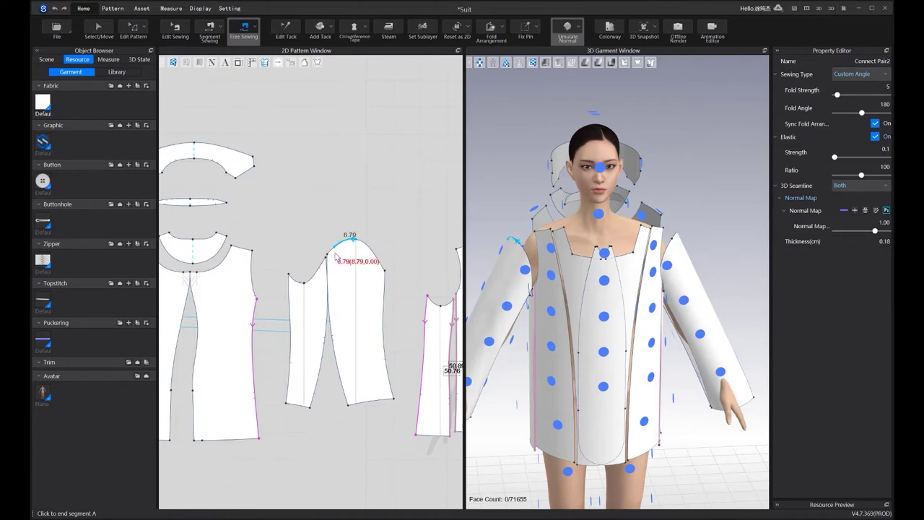
scroll(327, 258, up, 3)
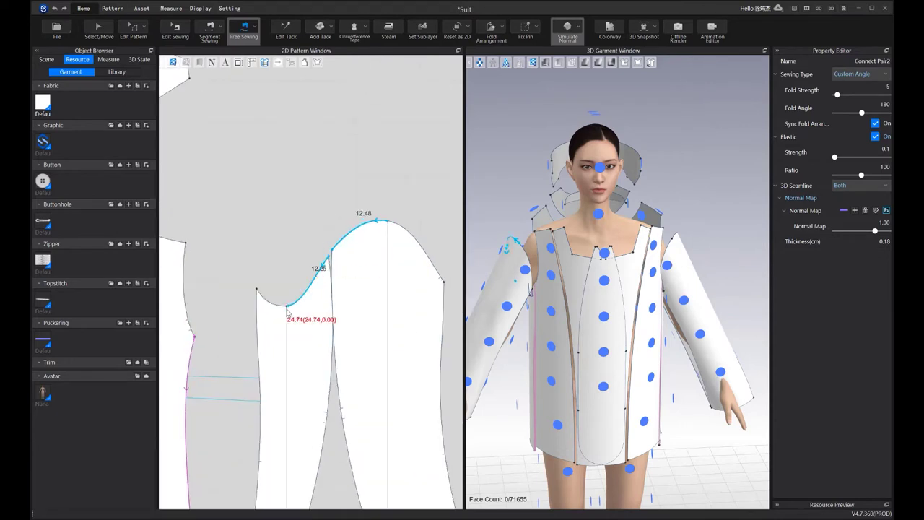
scroll(282, 309, down, 4)
click(250, 245)
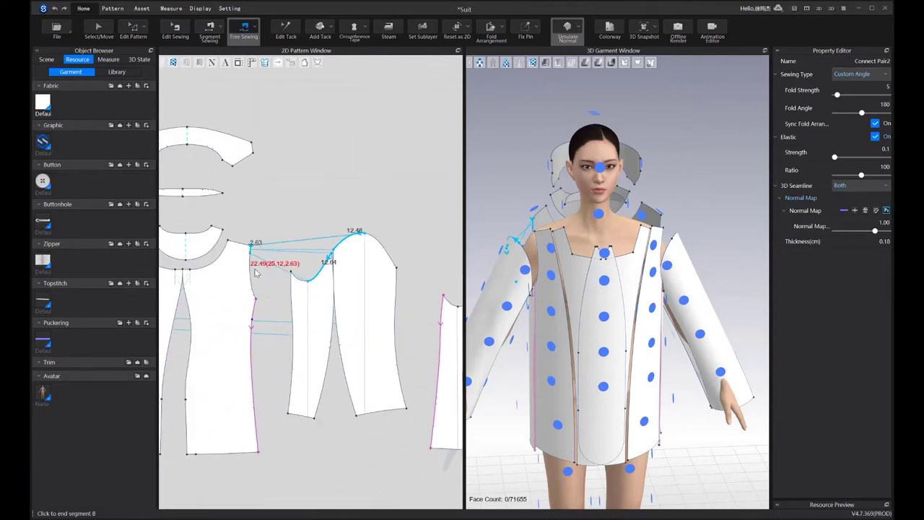
click(258, 300)
middle_drag(371, 309, 316, 329)
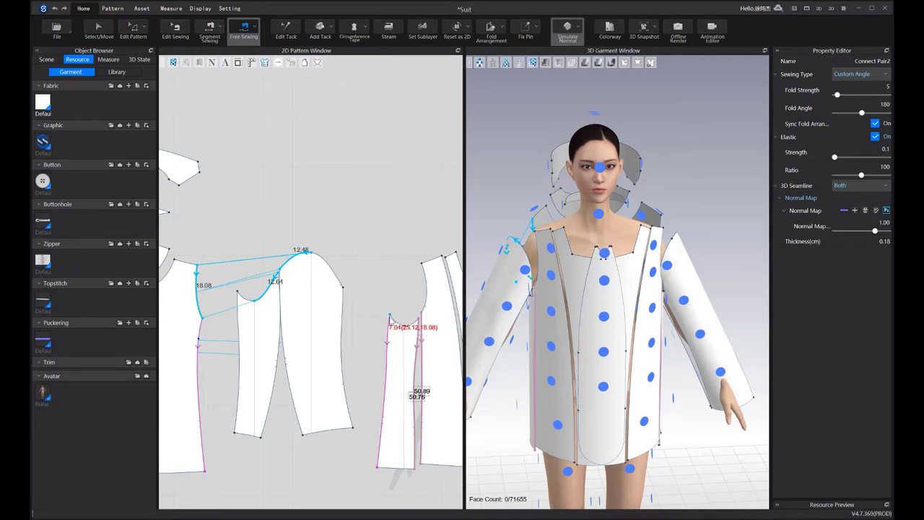
click(390, 316)
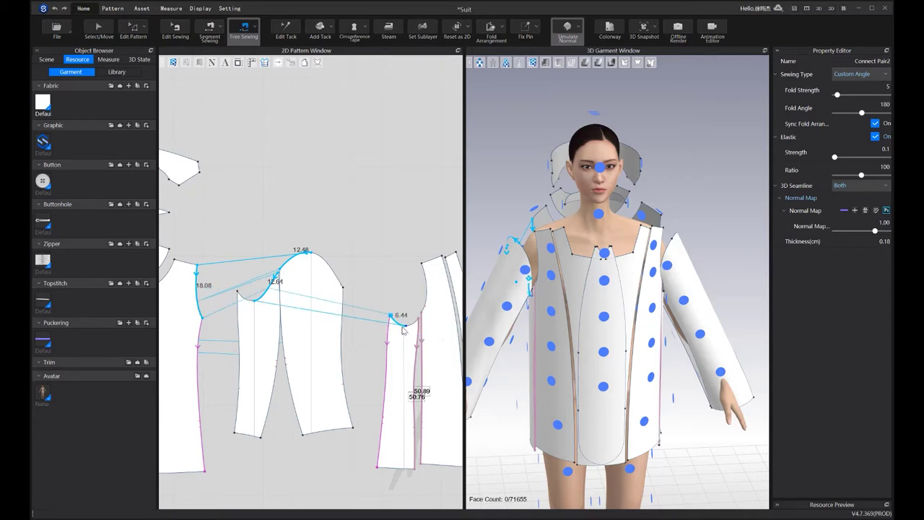
click(242, 309)
Sew the front half of the right sleeve cap to the front lining's armhole and the remaining side lining underarm curve
click(313, 253)
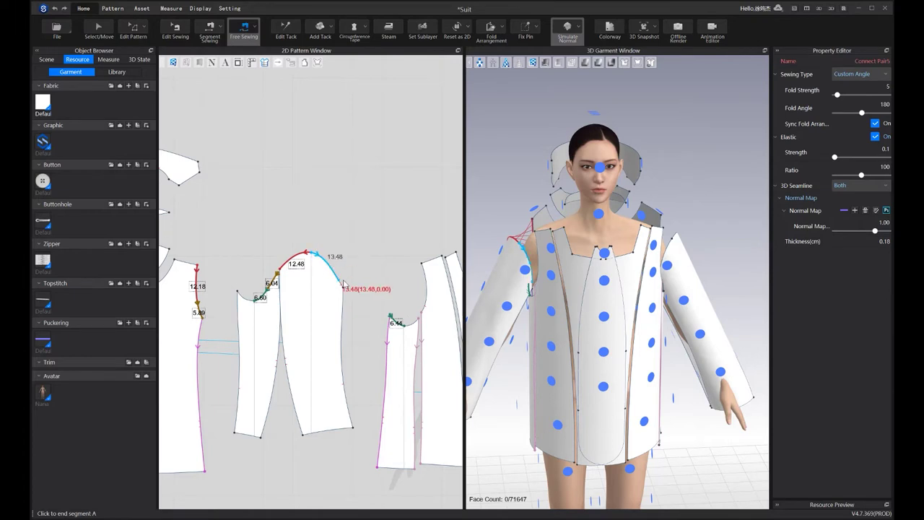
click(257, 306)
scroll(416, 314, up, 3)
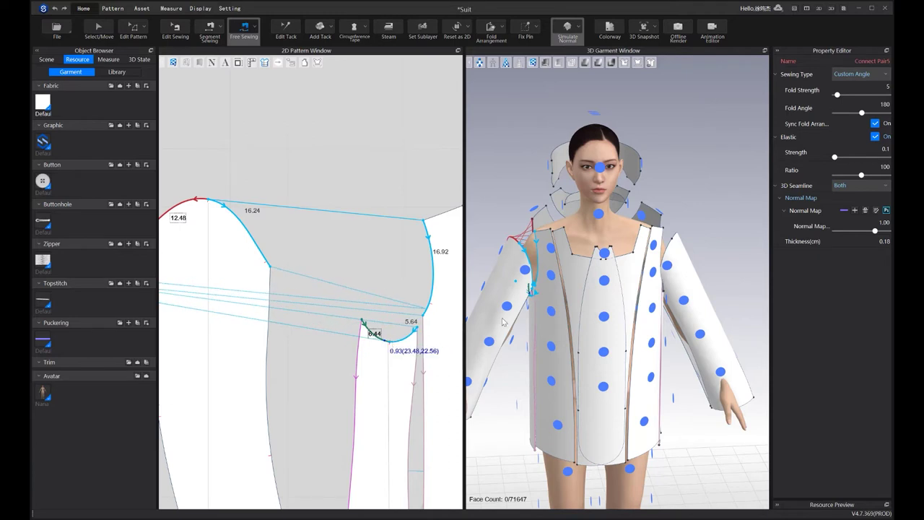
key(Return)
With Segment Sewing, join the facing long edges of the right upper and under sleeve pieces, matching the upper, elbow and lower segments
scroll(496, 323, down, 2)
scroll(339, 329, down, 4)
middle_drag(324, 336, 350, 321)
scroll(319, 332, down, 2)
middle_drag(258, 336, 312, 324)
scroll(309, 316, up, 4)
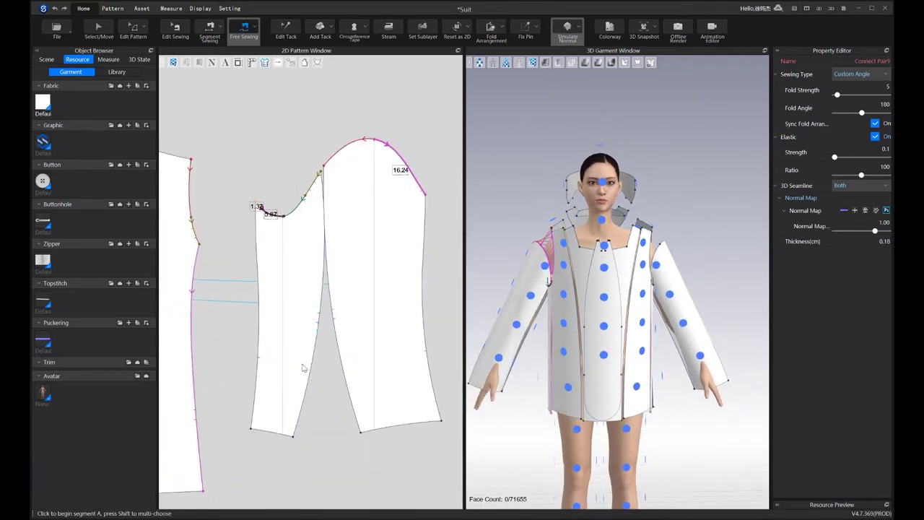
key(n)
click(322, 309)
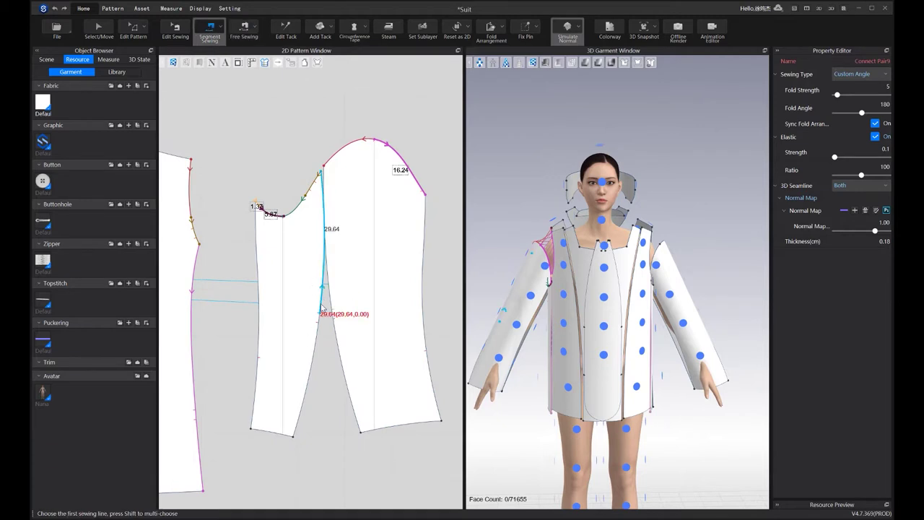
click(314, 350)
click(340, 350)
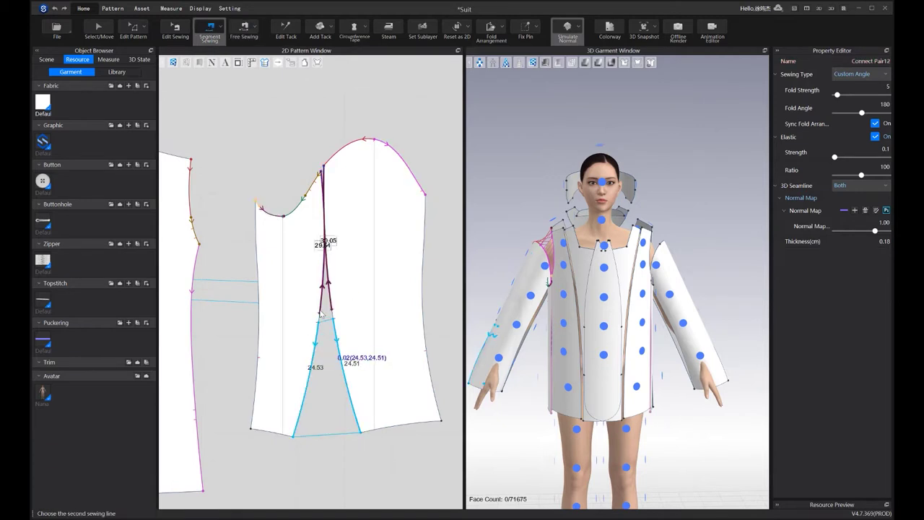
scroll(319, 311, up, 4)
click(319, 323)
click(344, 324)
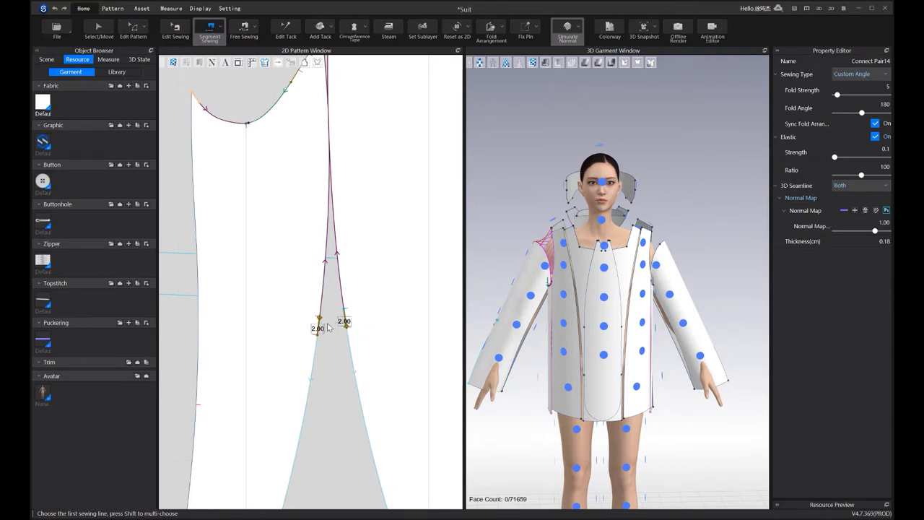
click(339, 322)
Sew the outer long edges of the right upper and under sleeve pieces together, segment by segment down to the cuff
scroll(332, 317, down, 3)
click(271, 294)
click(412, 278)
click(272, 377)
click(420, 376)
Sew the facing long edges of the left upper and under sleeve pieces together, matching the upper, elbow and lower segments
scroll(360, 325, down, 3)
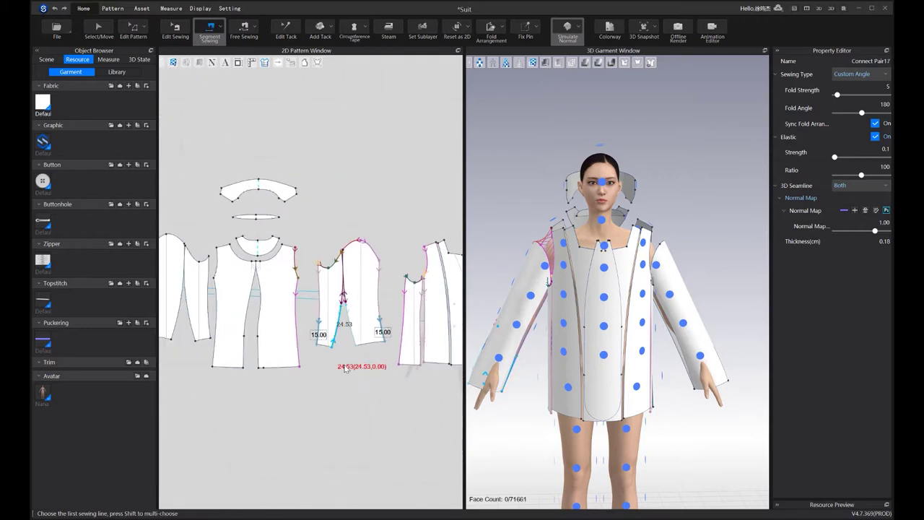
scroll(309, 308, up, 2)
click(244, 302)
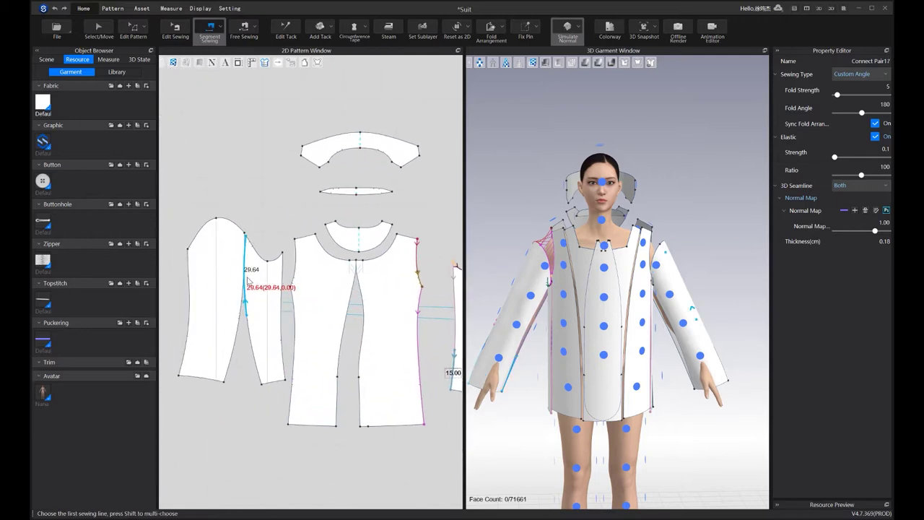
click(244, 316)
scroll(243, 314, up, 3)
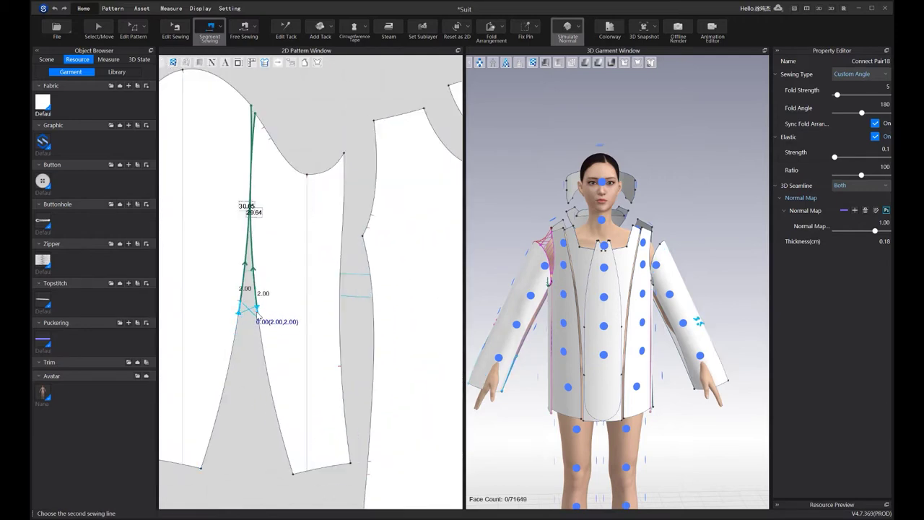
click(259, 311)
click(230, 337)
click(258, 346)
Sew the left front lining's armhole segments and adjoining side lining curve as one group to the front half of the left sleeve cap
scroll(258, 346, down, 3)
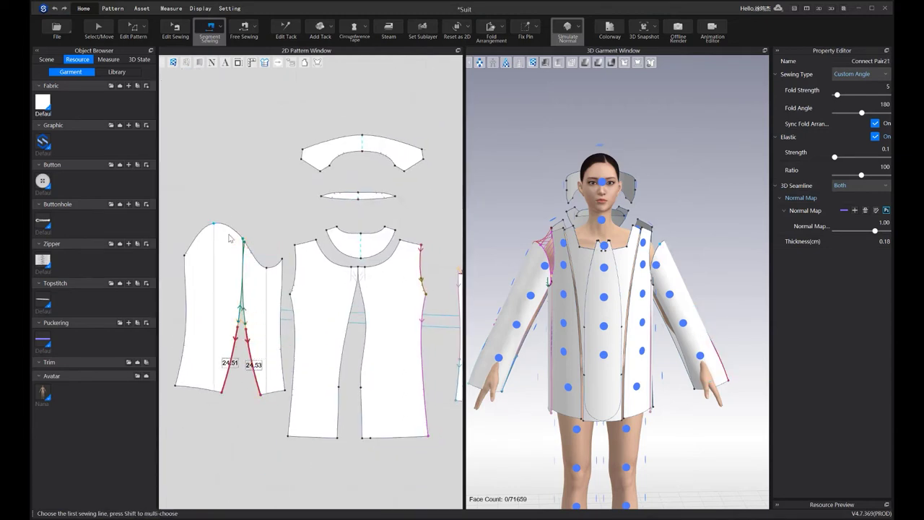
middle_drag(285, 293, 222, 291)
middle_drag(294, 318, 193, 319)
middle_drag(261, 322, 124, 320)
middle_drag(298, 311, 186, 313)
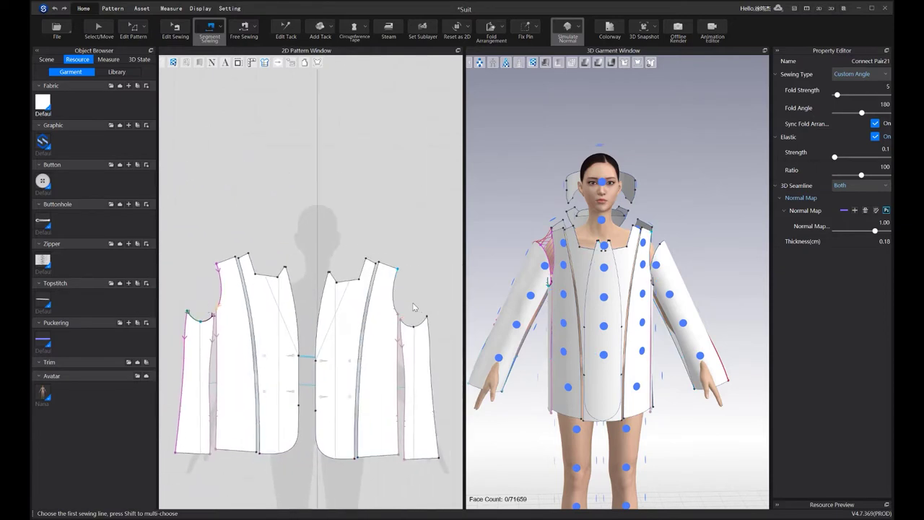
scroll(416, 310, up, 2)
scroll(397, 288, up, 3)
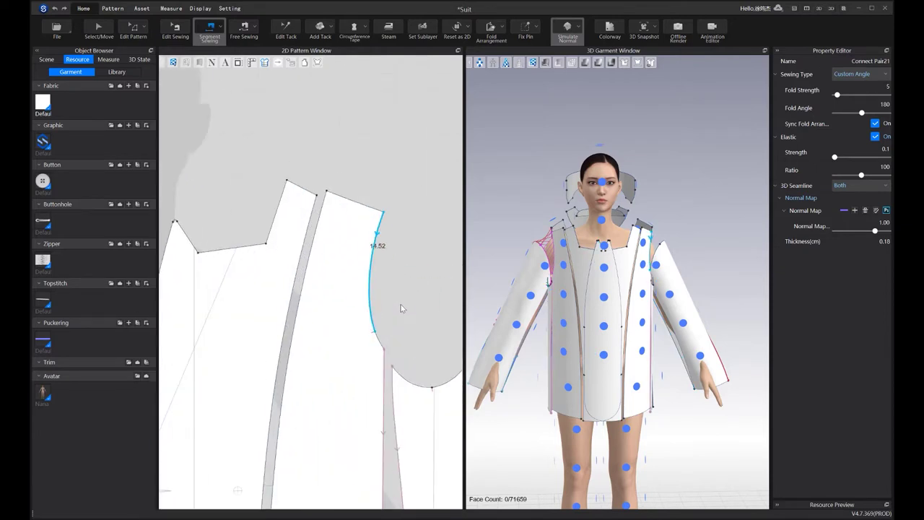
click(407, 378)
scroll(401, 372, down, 5)
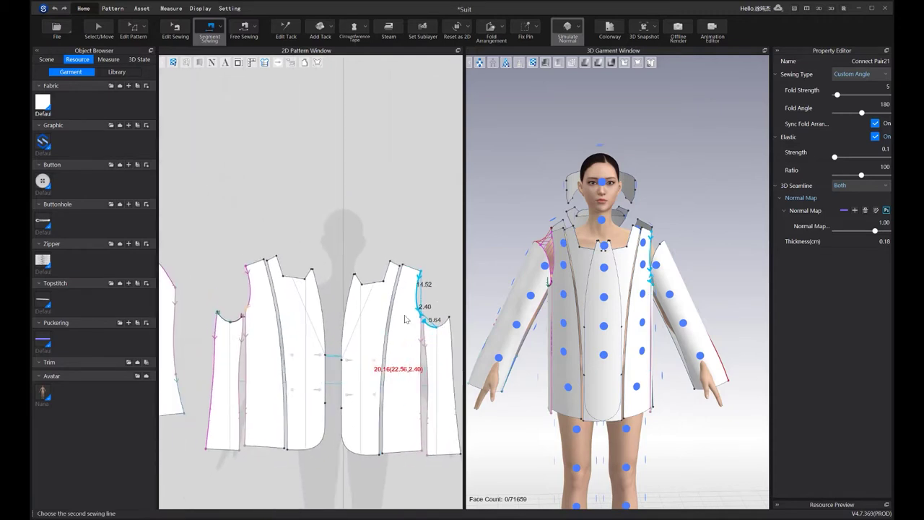
middle_drag(246, 323, 263, 335)
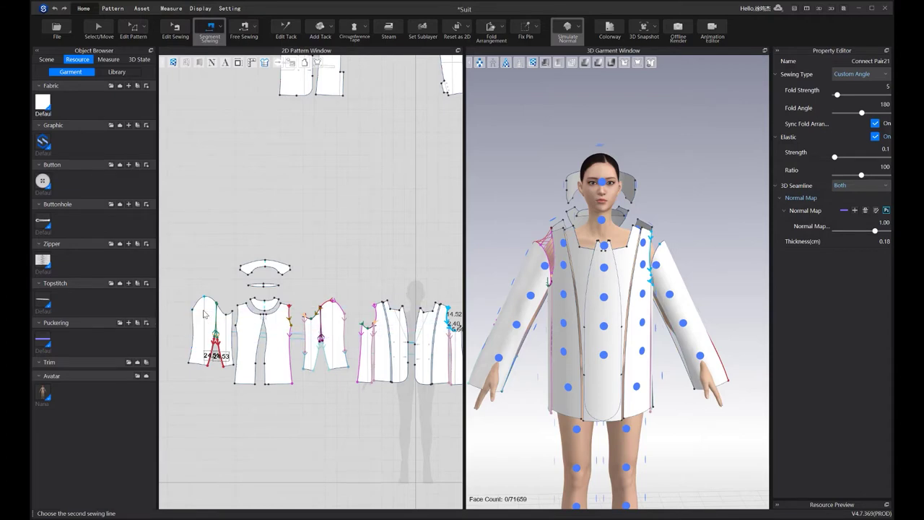
scroll(184, 318, down, 3)
scroll(191, 319, up, 4)
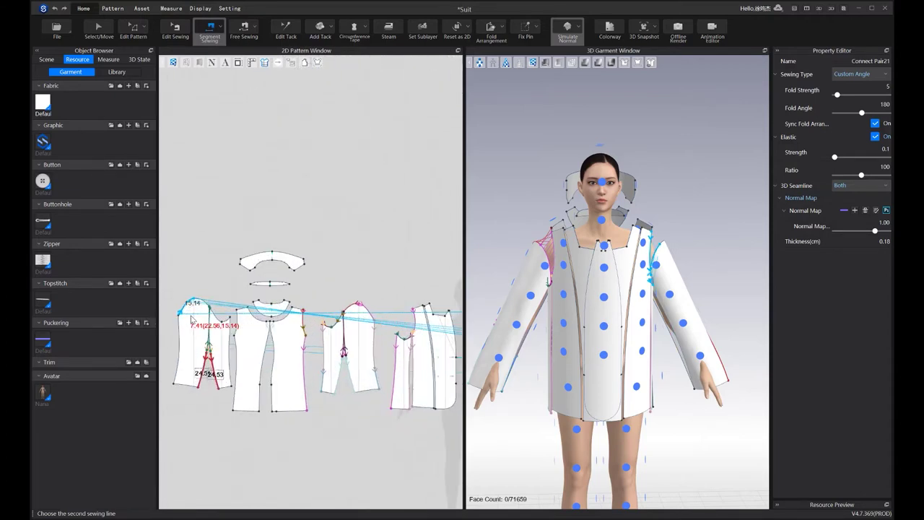
scroll(184, 295, up, 5)
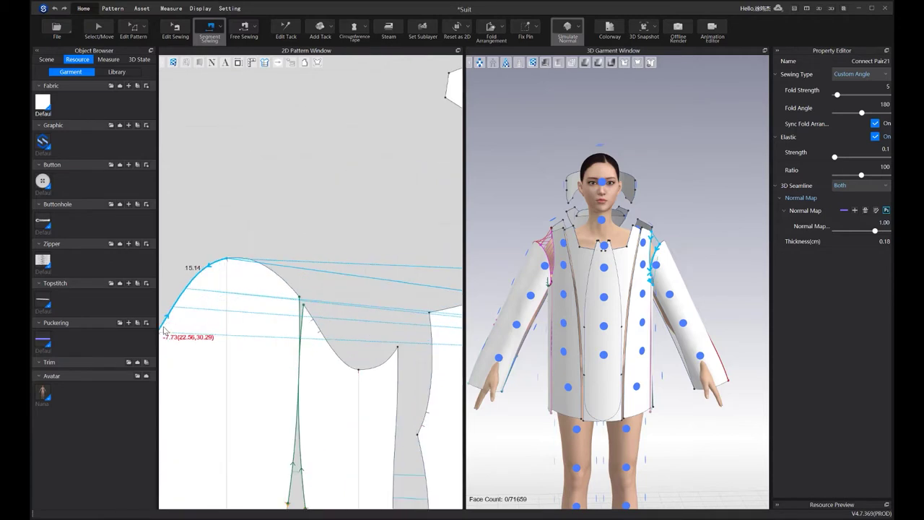
click(246, 297)
scroll(312, 307, down, 2)
middle_drag(311, 307, 216, 289)
click(346, 295)
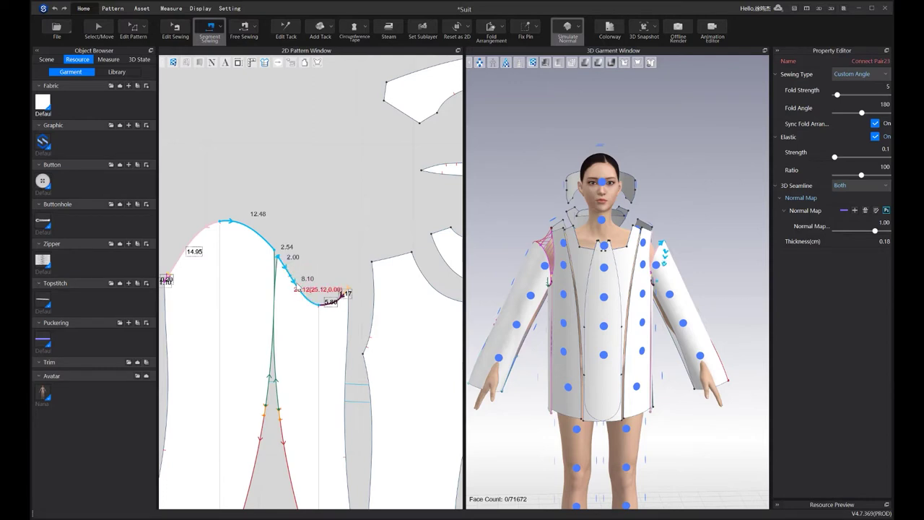
Sew the back half of the left sleeve cap as one group to the back lining's armhole segments and remaining side lining underarm curve
scroll(303, 291, down, 3)
middle_drag(331, 291, 304, 278)
scroll(303, 279, up, 2)
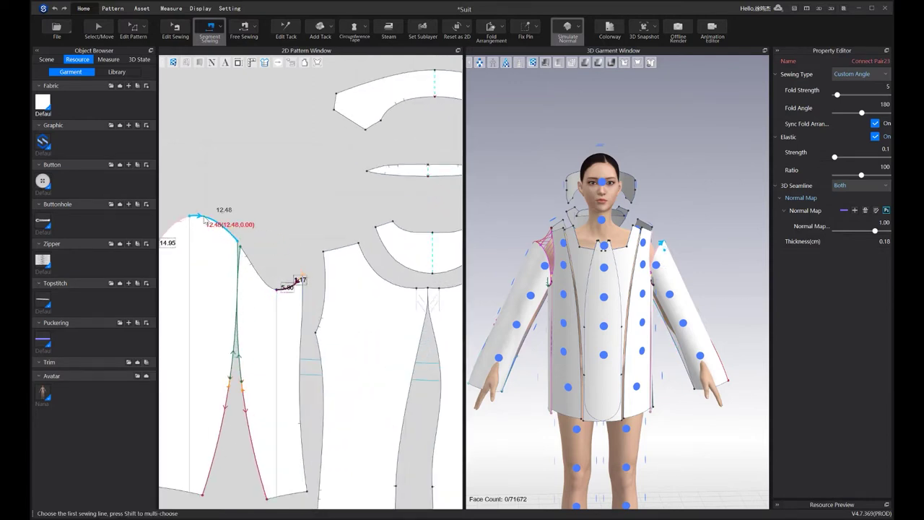
scroll(245, 241, up, 2)
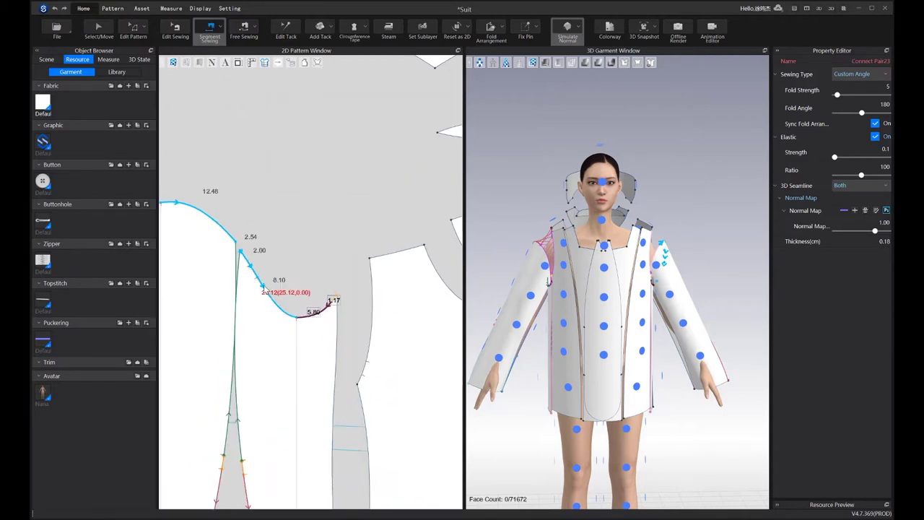
scroll(294, 269, down, 3)
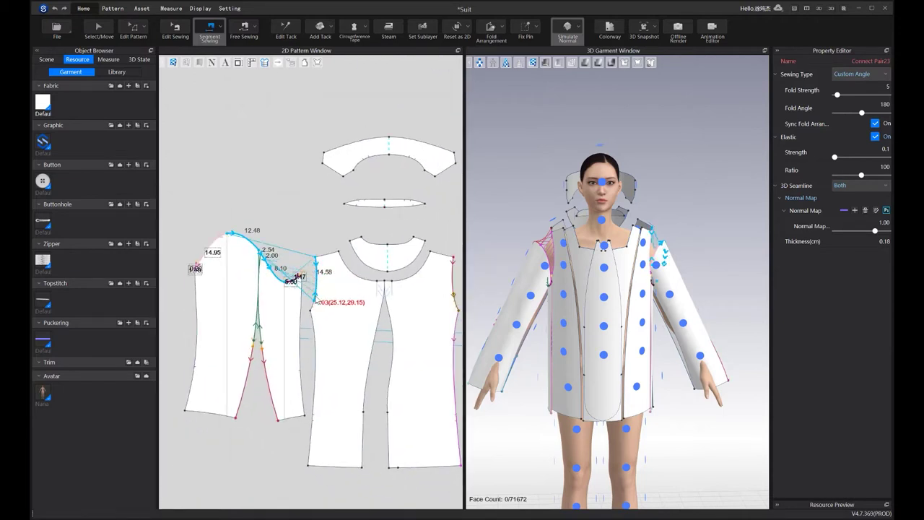
scroll(314, 307, up, 2)
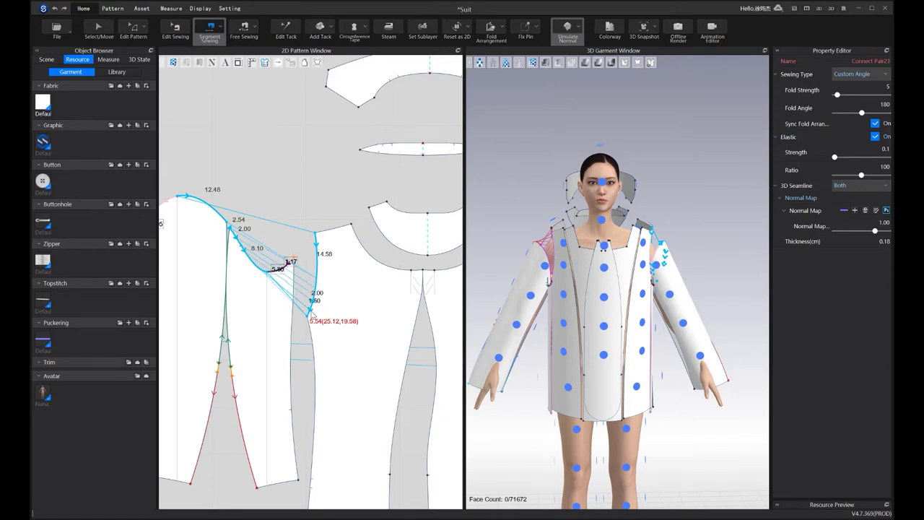
scroll(309, 310, down, 4)
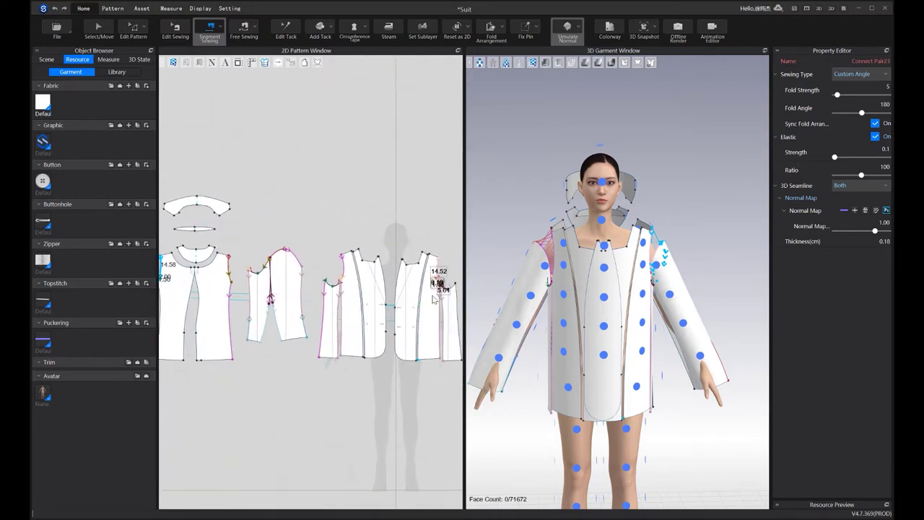
scroll(426, 267, up, 4)
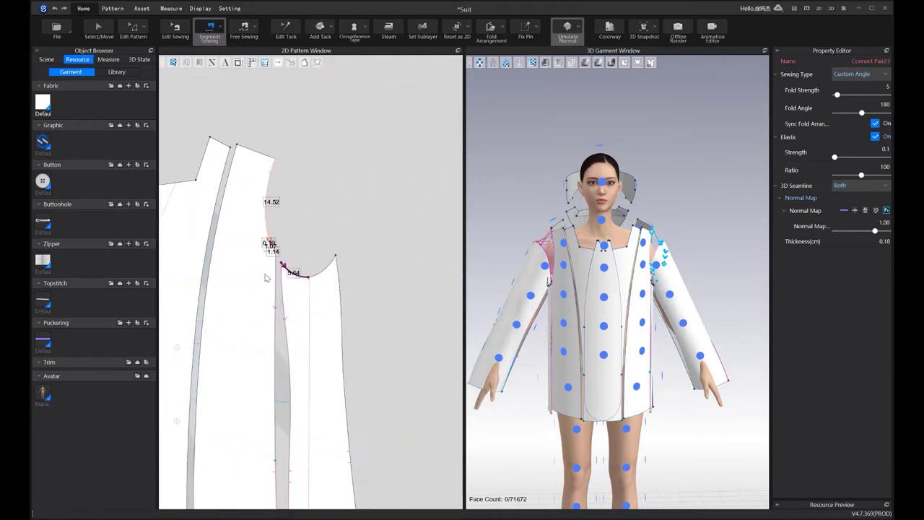
click(329, 273)
Sew the back neck piece's lower curve to the back lining neckline and its upper curve to the collar stand's lower edge
scroll(313, 284, down, 4)
right_drag(627, 235, 622, 263)
middle_drag(209, 217, 433, 312)
middle_drag(212, 264, 380, 273)
scroll(380, 273, up, 4)
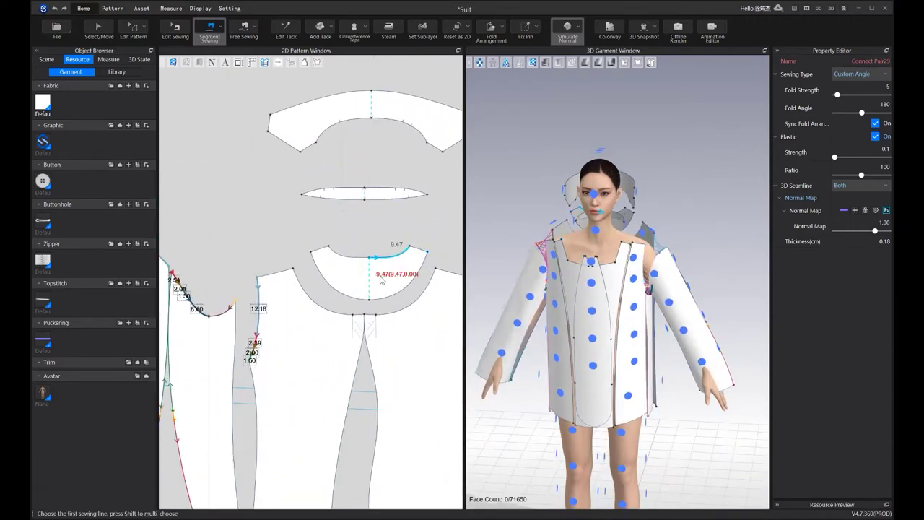
click(382, 302)
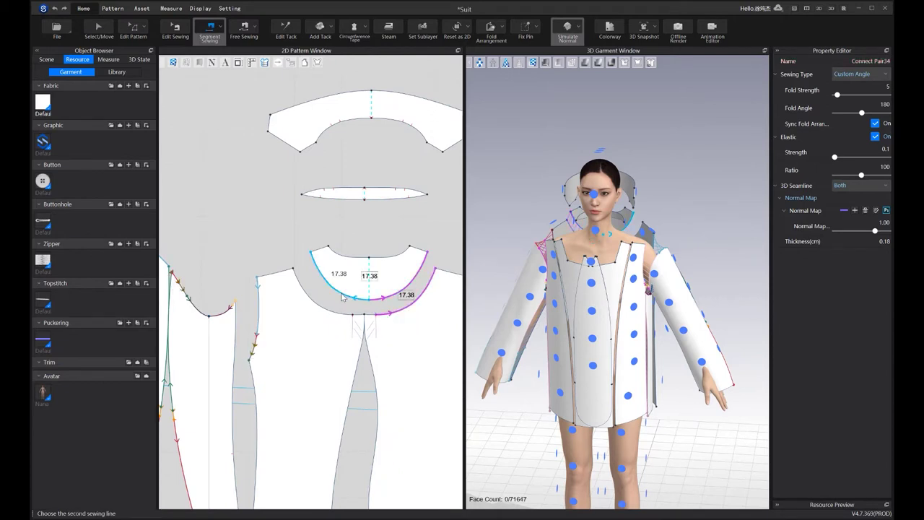
click(344, 236)
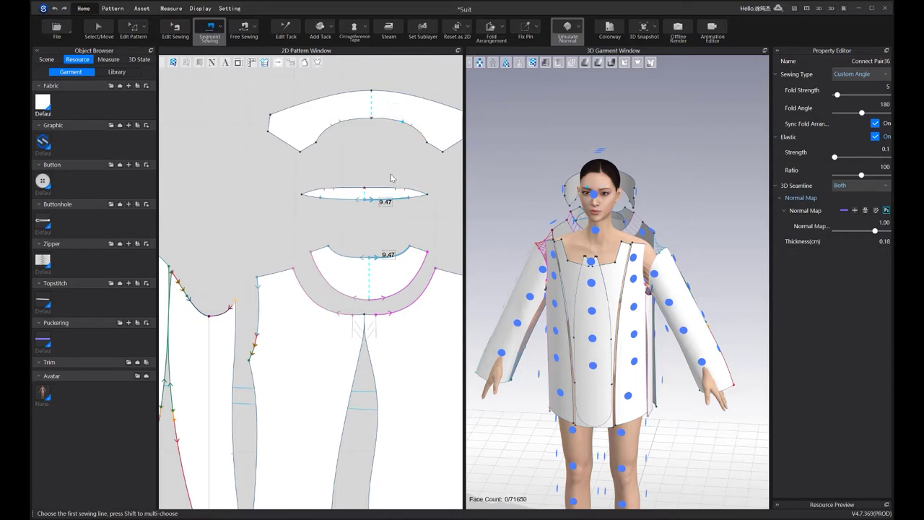
Sew the collar's inner curve to the collar stand's upper edge, matching the segments from the center out to the ends
middle_drag(395, 169, 308, 169)
scroll(312, 141, up, 3)
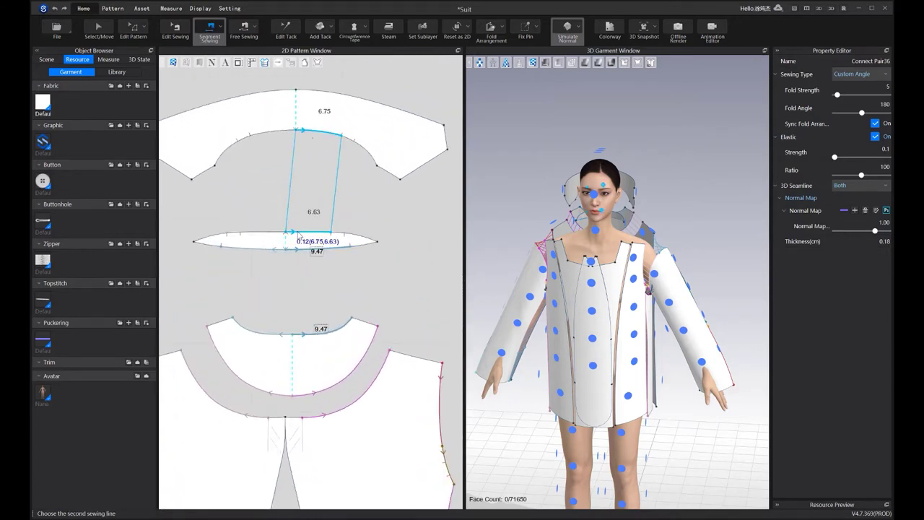
click(297, 235)
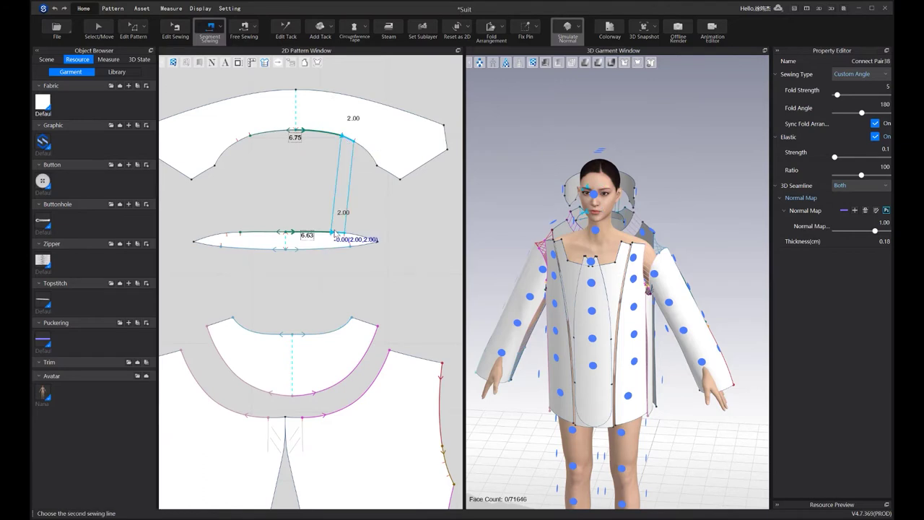
click(356, 192)
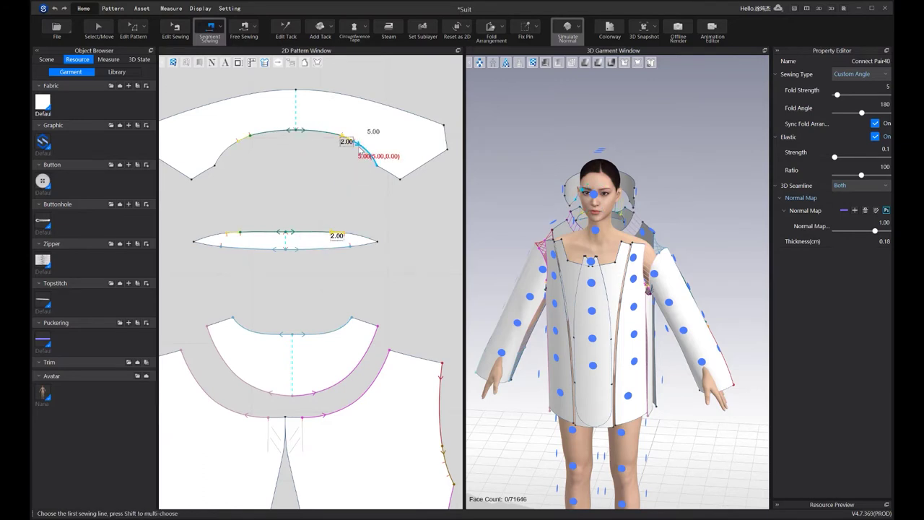
click(365, 255)
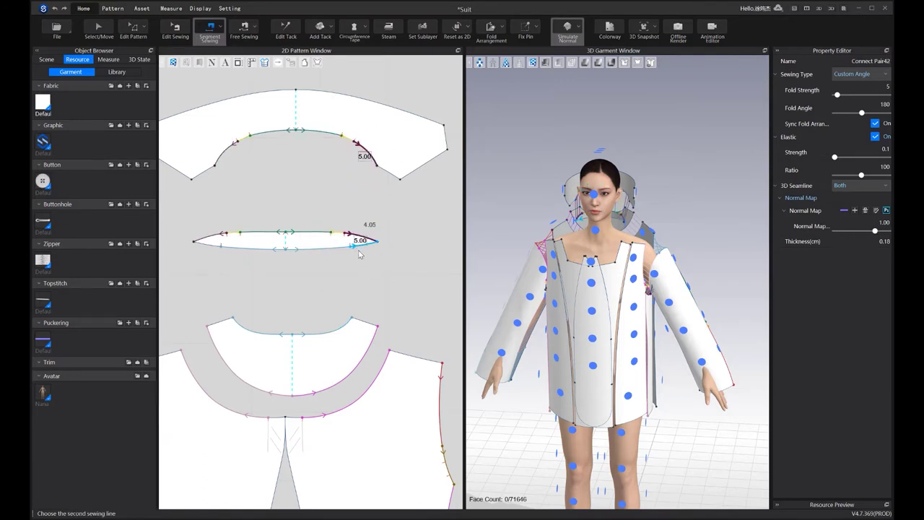
Free-sew the remaining end of the collar stand's lower edge to the front facing's neckline, starting at the shoulder point
scroll(357, 249, down, 5)
click(243, 29)
scroll(254, 208, up, 4)
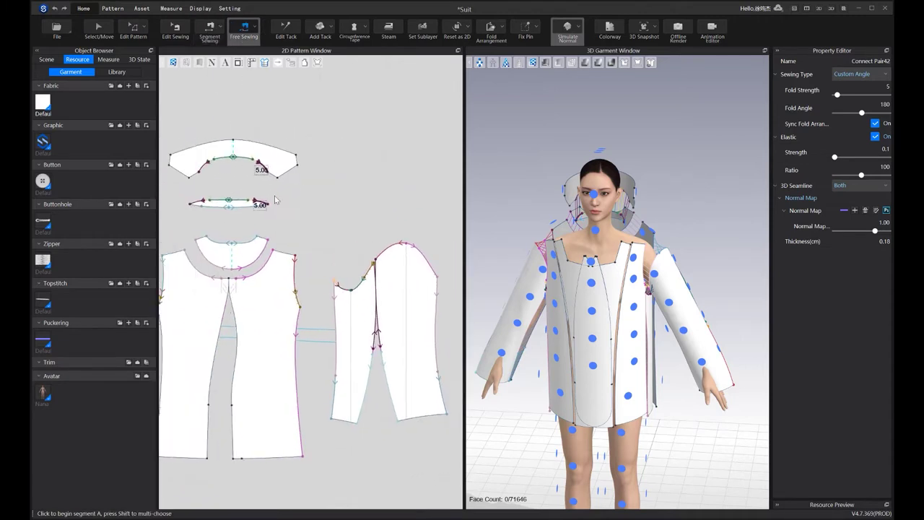
click(264, 195)
scroll(264, 196, down, 5)
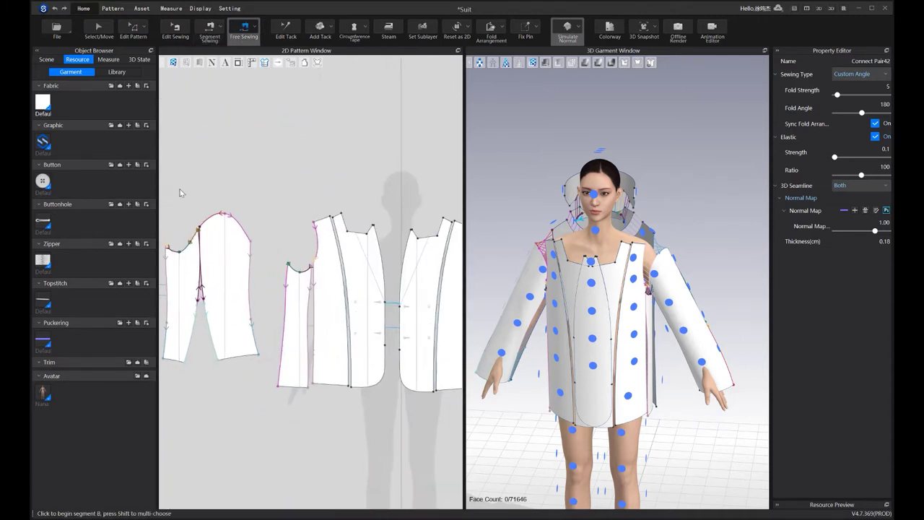
scroll(341, 224, up, 4)
scroll(341, 223, down, 2)
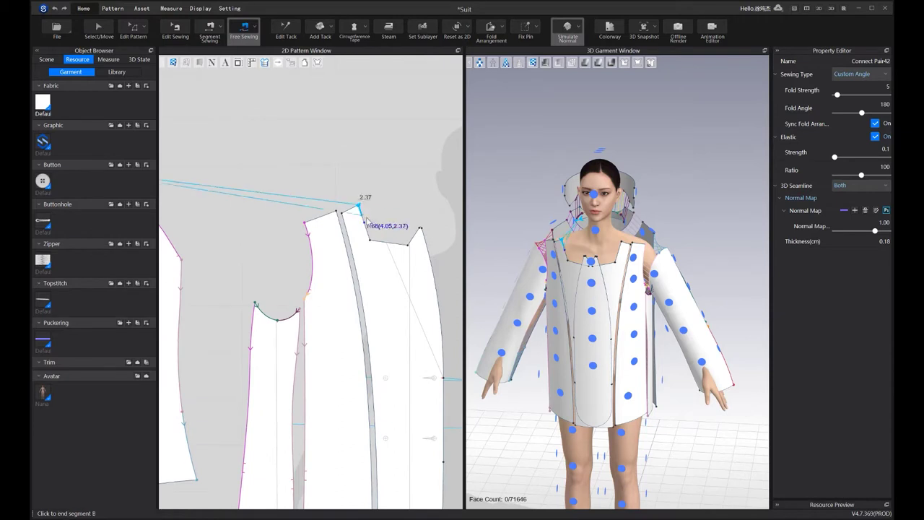
click(367, 224)
Sew the remaining end of the collar's inner curve to the rest of the front facing's neckline down to the inner corner
scroll(303, 238, down, 2)
scroll(288, 223, up, 5)
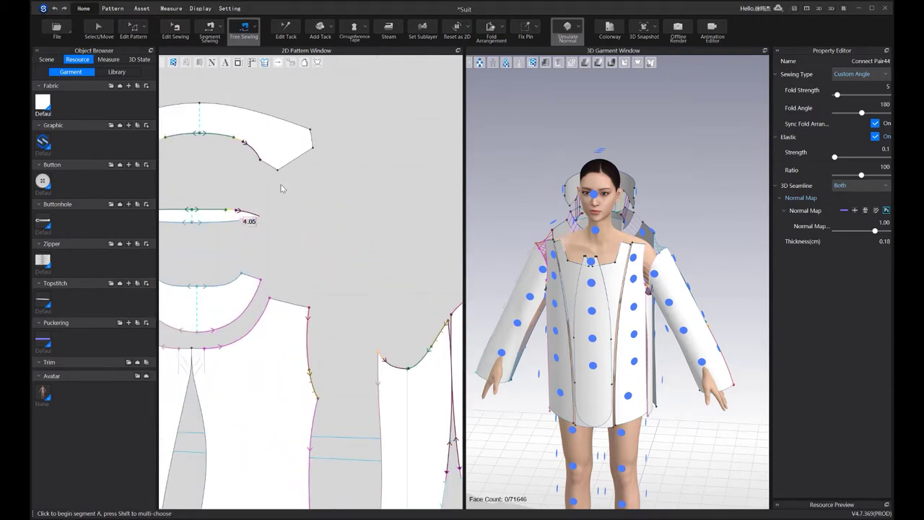
click(262, 167)
key(Escape)
scroll(267, 171, up, 2)
click(254, 149)
scroll(302, 202, down, 4)
middle_drag(426, 213, 174, 189)
scroll(300, 202, up, 3)
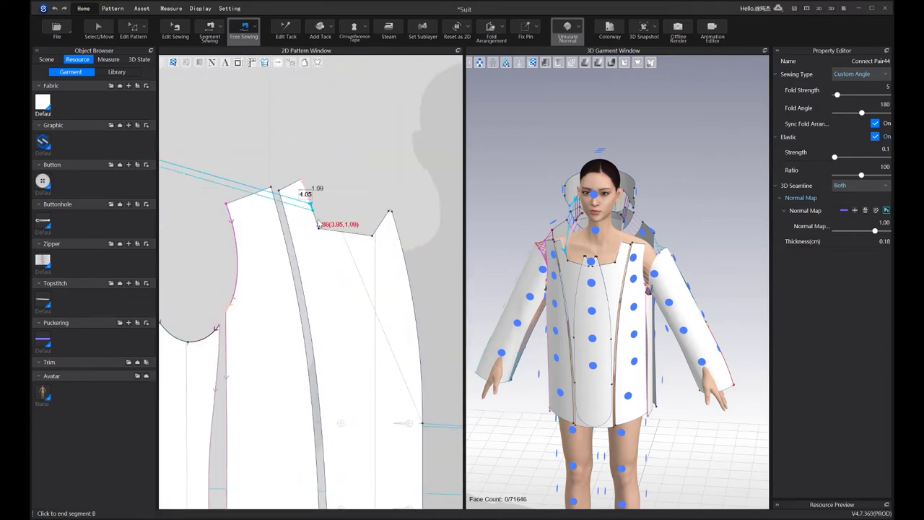
click(318, 223)
scroll(318, 224, down, 3)
scroll(367, 207, up, 2)
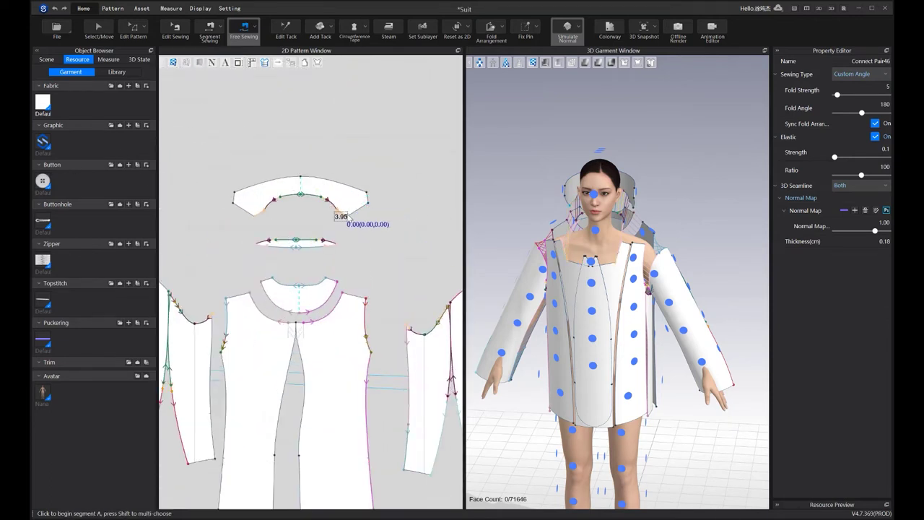
scroll(374, 215, down, 3)
scroll(310, 252, up, 3)
click(330, 261)
click(334, 266)
key(ctrl+z)
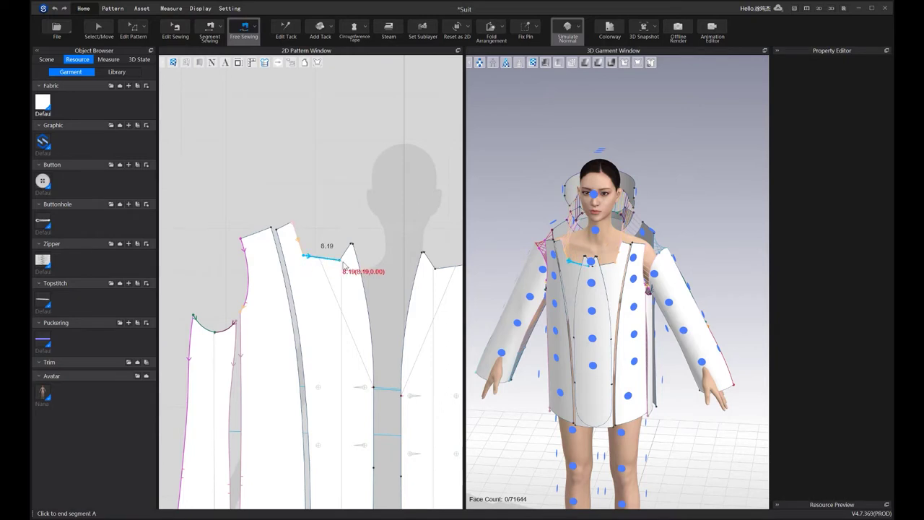
Sew the collar's lower front edge to the front facing's near-horizontal gorge edge
scroll(344, 264, down, 3)
scroll(223, 191, up, 2)
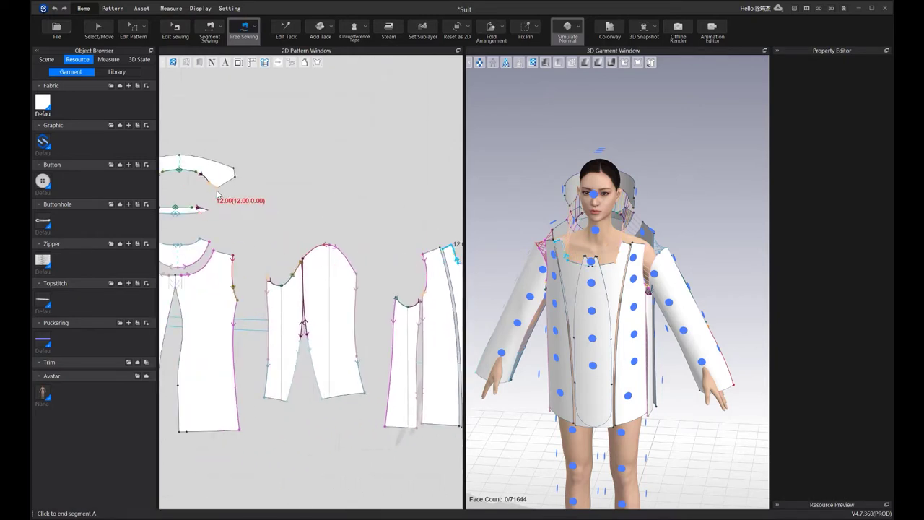
middle_drag(239, 196, 217, 197)
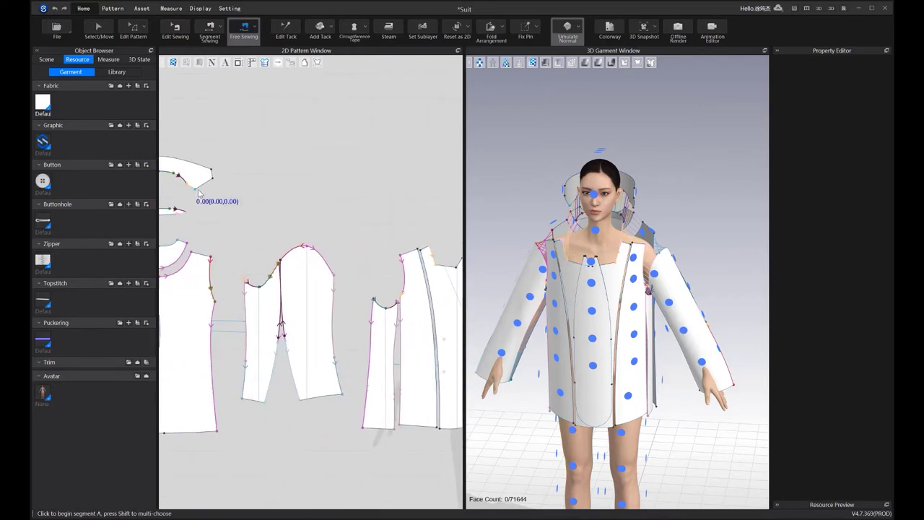
click(437, 269)
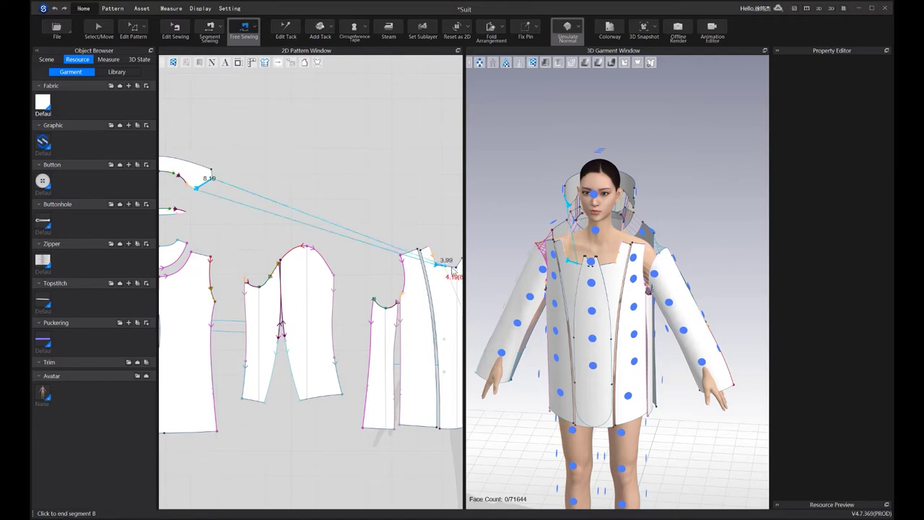
click(454, 267)
scroll(351, 228, down, 3)
scroll(352, 228, up, 1)
Try to sew the back neck piece and back lining shoulder edges as one group to the avatar's left front shoulder edges
middle_drag(352, 227, 251, 216)
scroll(326, 224, up, 3)
middle_drag(323, 223, 429, 244)
scroll(311, 250, down, 2)
scroll(242, 232, up, 3)
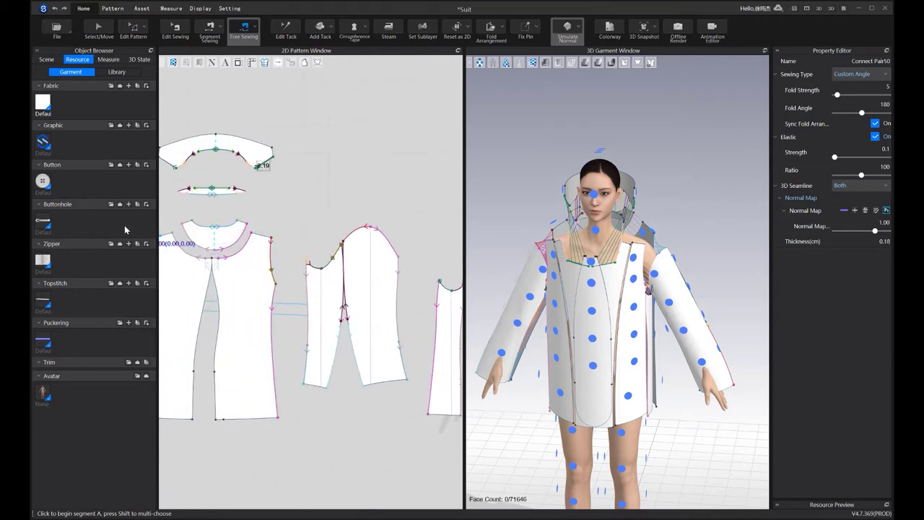
scroll(217, 228, left, 3)
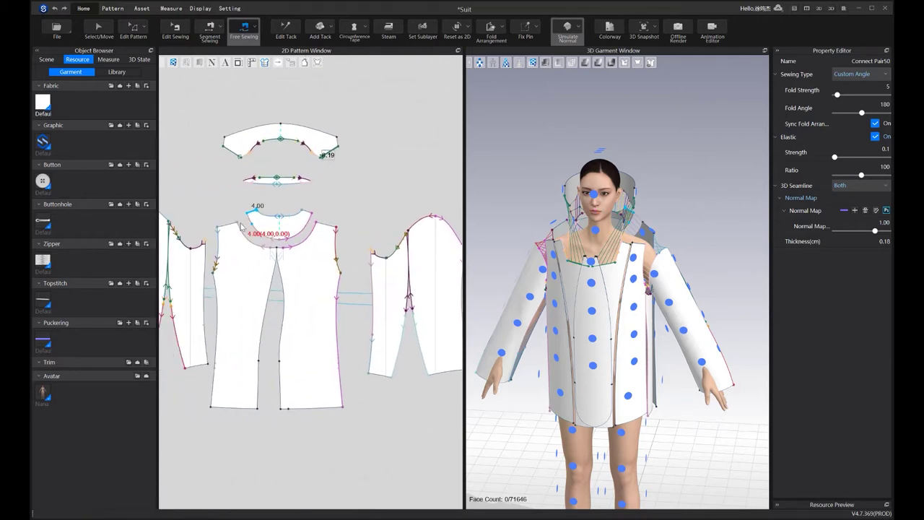
scroll(231, 232, down, 2)
middle_drag(433, 244, 214, 240)
scroll(220, 249, up, 2)
scroll(311, 229, down, 5)
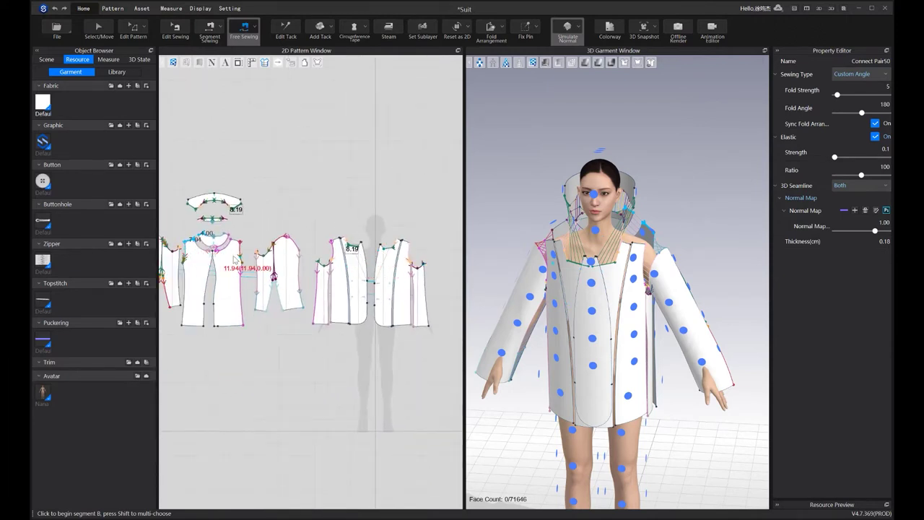
scroll(368, 266, up, 2)
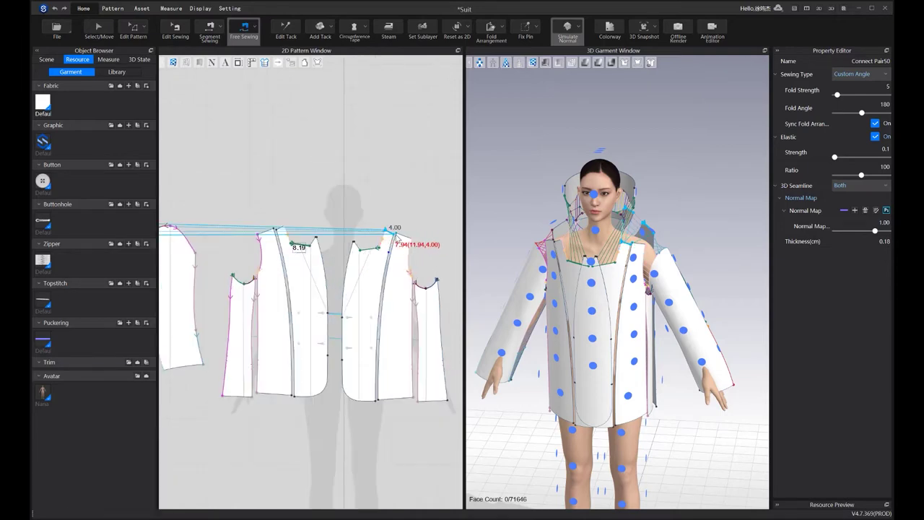
click(409, 238)
key(Return)
Sew the back neck piece and back lining shoulder edges as one group to the avatar's right front facing and front lining shoulder edges
scroll(333, 250, down, 3)
middle_drag(332, 250, 418, 270)
middle_drag(241, 243, 294, 225)
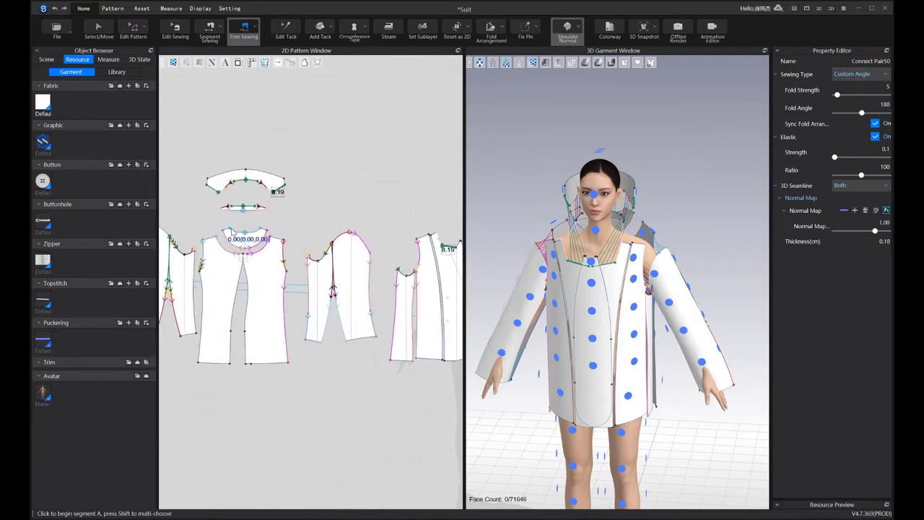
click(261, 231)
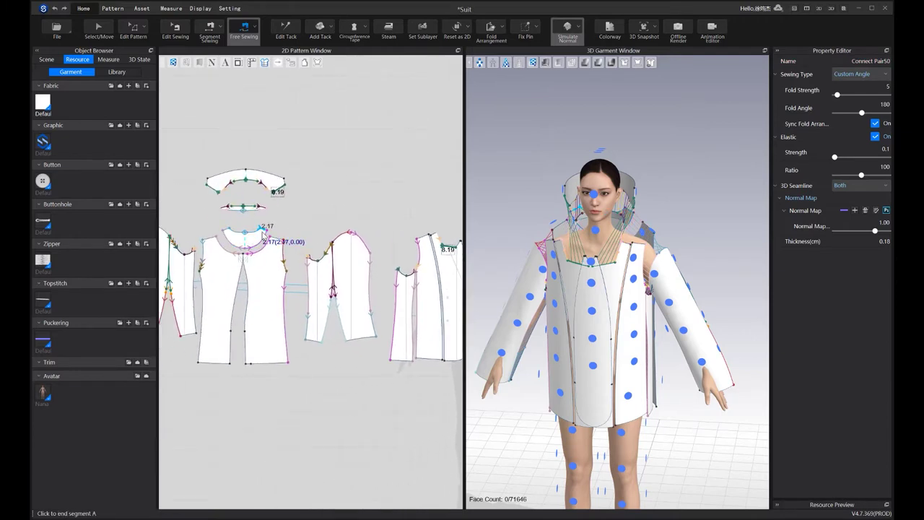
scroll(265, 231, up, 2)
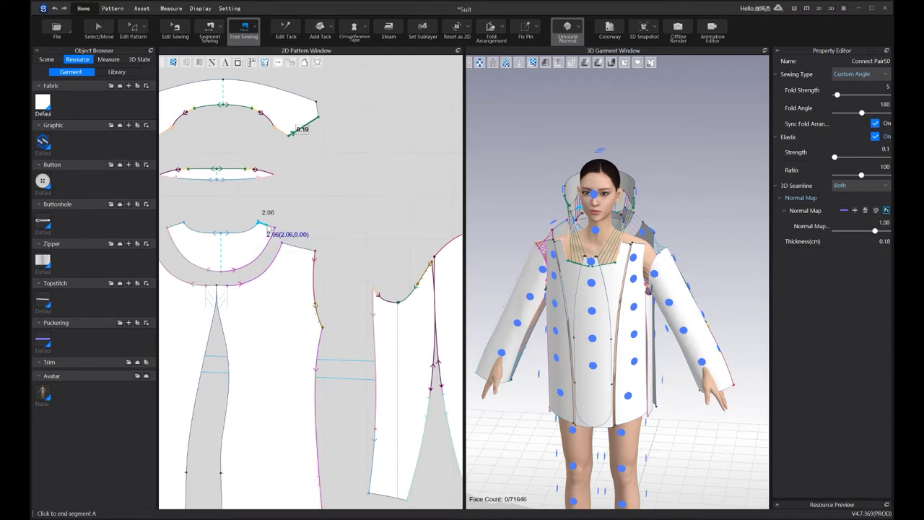
click(316, 255)
scroll(316, 255, down, 3)
scroll(392, 230, up, 3)
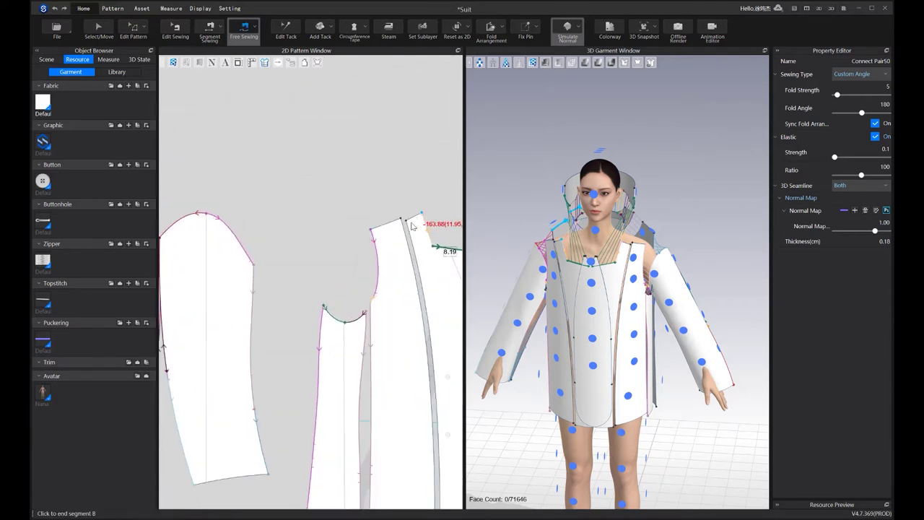
click(373, 229)
Sew the avatar's left back lining shoulder edge to the end of the front facing's shoulder edge plus the front lining's shoulder edge
scroll(346, 239, down, 3)
scroll(243, 247, up, 5)
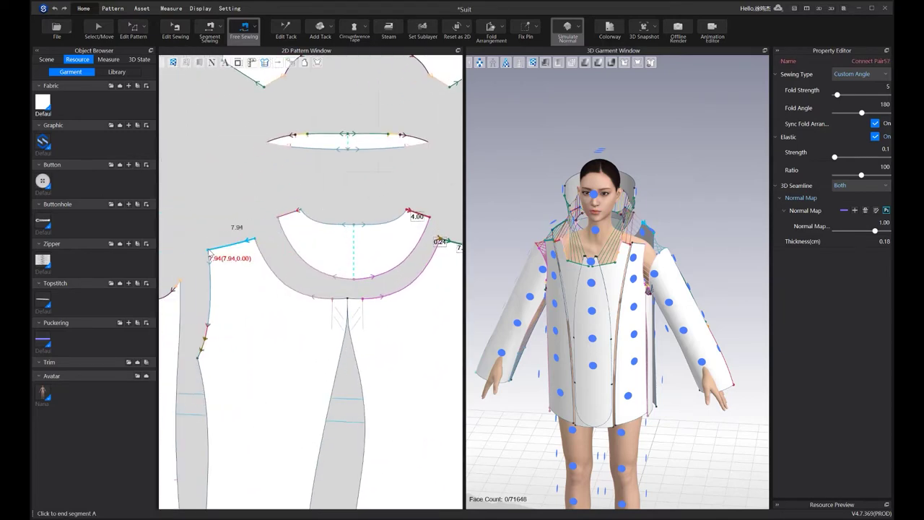
scroll(285, 261, down, 4)
scroll(317, 256, up, 4)
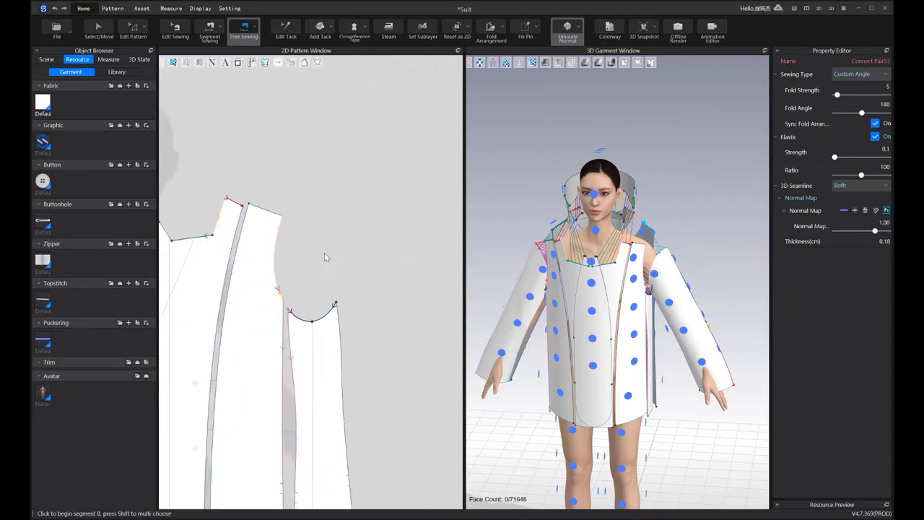
click(248, 209)
scroll(238, 216, up, 3)
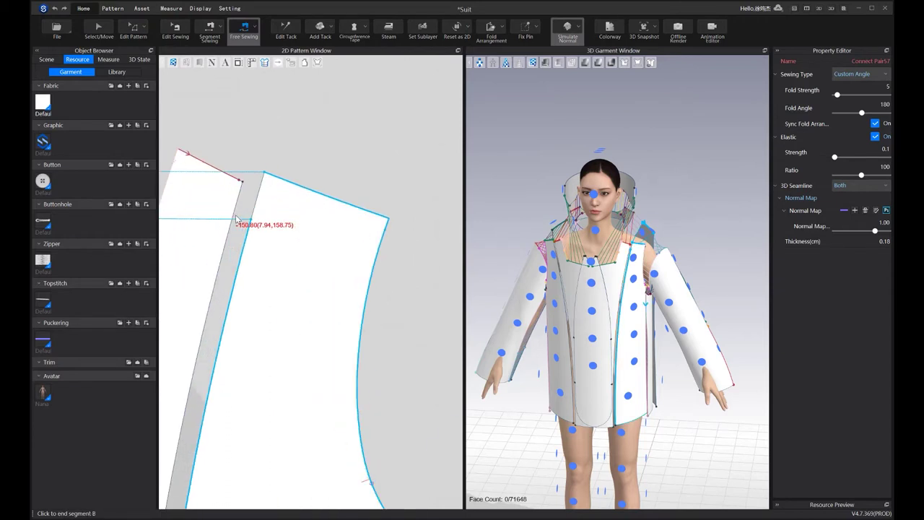
click(242, 206)
scroll(242, 210, down, 4)
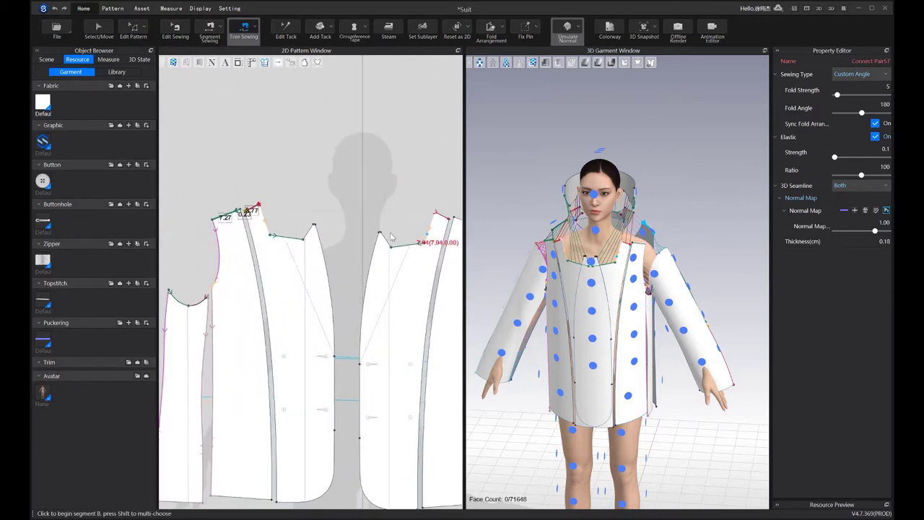
scroll(301, 235, down, 2)
scroll(216, 211, up, 6)
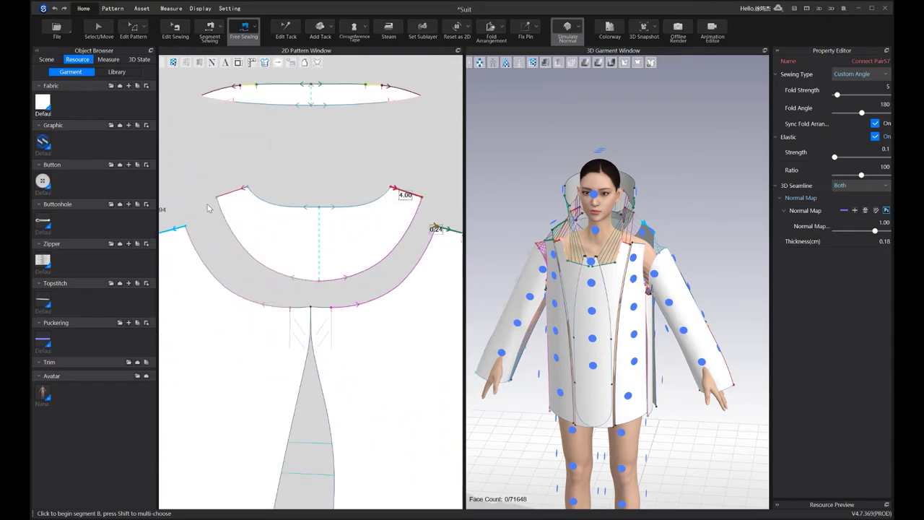
scroll(289, 241, down, 5)
scroll(230, 235, up, 6)
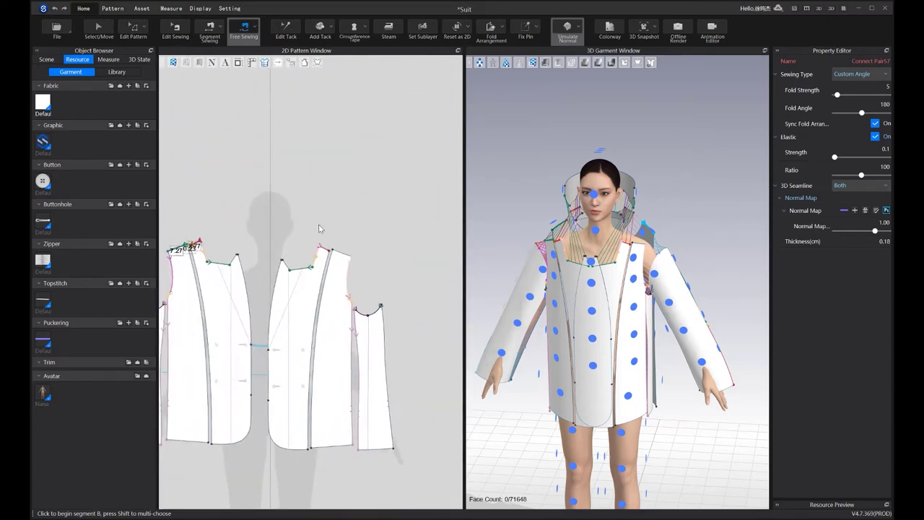
scroll(243, 195, up, 5)
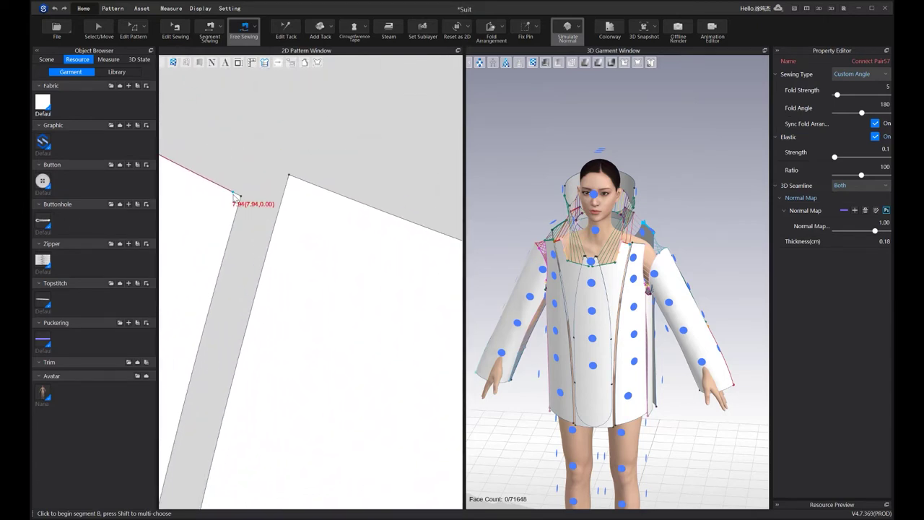
click(290, 175)
scroll(355, 212, down, 2)
middle_drag(354, 212, 225, 161)
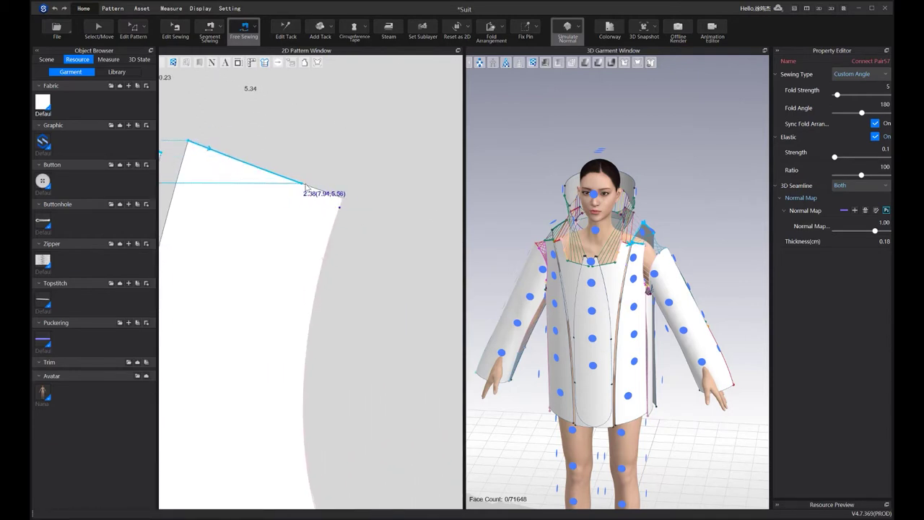
click(342, 197)
scroll(318, 217, down, 4)
Sew each front lining panel to its front facing along their long adjoining edges
scroll(284, 207, down, 3)
middle_drag(217, 217, 381, 190)
scroll(381, 190, down, 1)
middle_drag(318, 188, 383, 194)
middle_drag(214, 87, 310, 95)
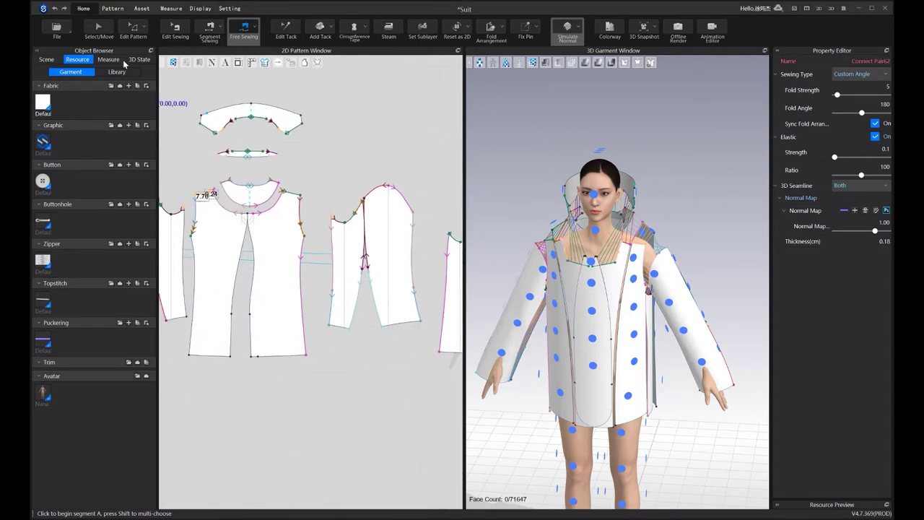
click(98, 31)
middle_drag(400, 256, 306, 254)
key(m)
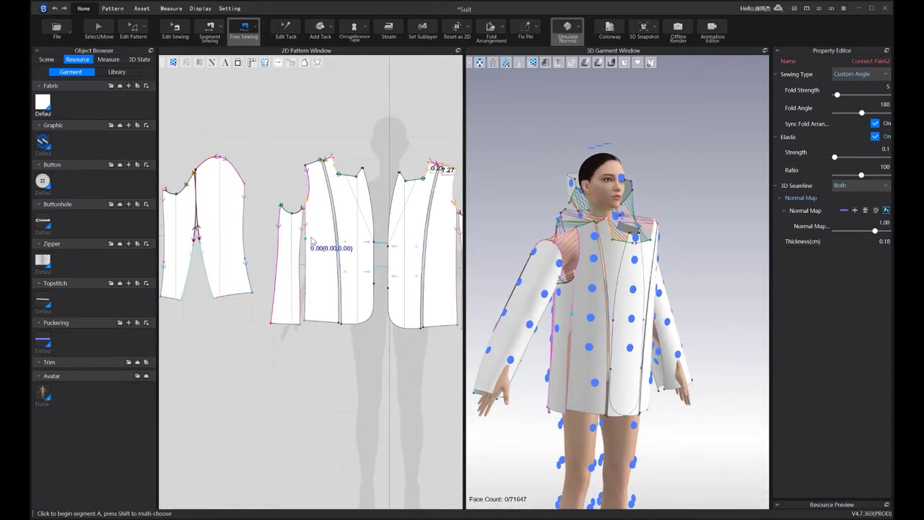
scroll(332, 246, up, 2)
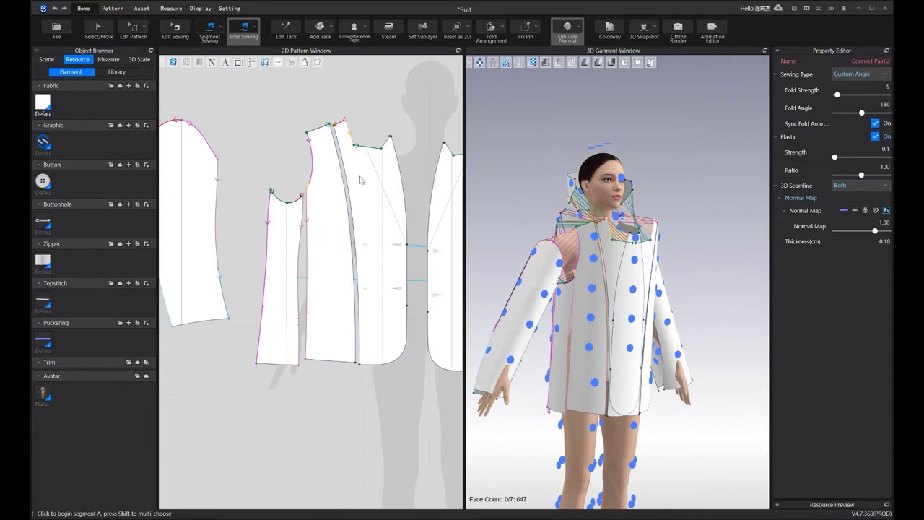
key(n)
scroll(357, 238, down, 3)
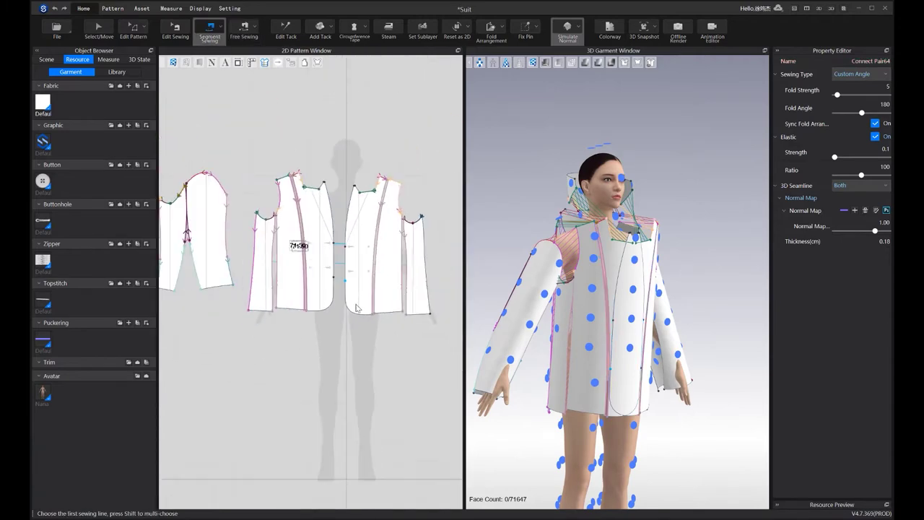
Trace the vertical line running the length of the front facing as an internal line
scroll(355, 308, down, 5)
scroll(351, 307, up, 5)
right_drag(592, 292, 566, 291)
middle_drag(250, 306, 275, 336)
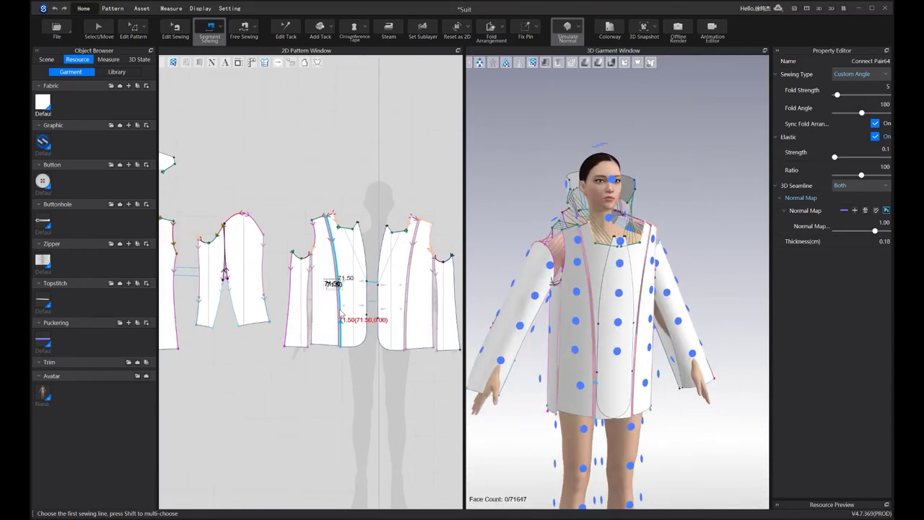
scroll(374, 290, up, 5)
key(i)
click(327, 282)
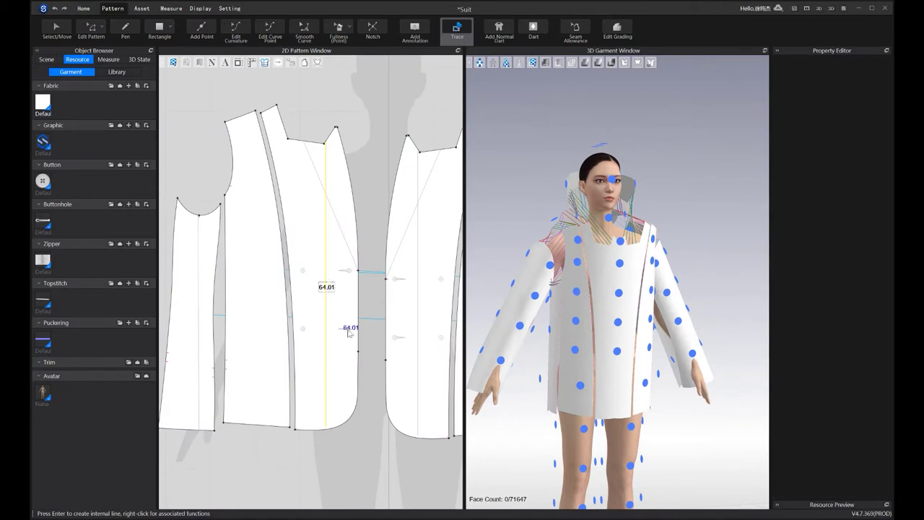
Try to sew a short stretch, about 18.26 long, of the two front facings' vertical internal lines together from the hem upward
scroll(347, 344, down, 2)
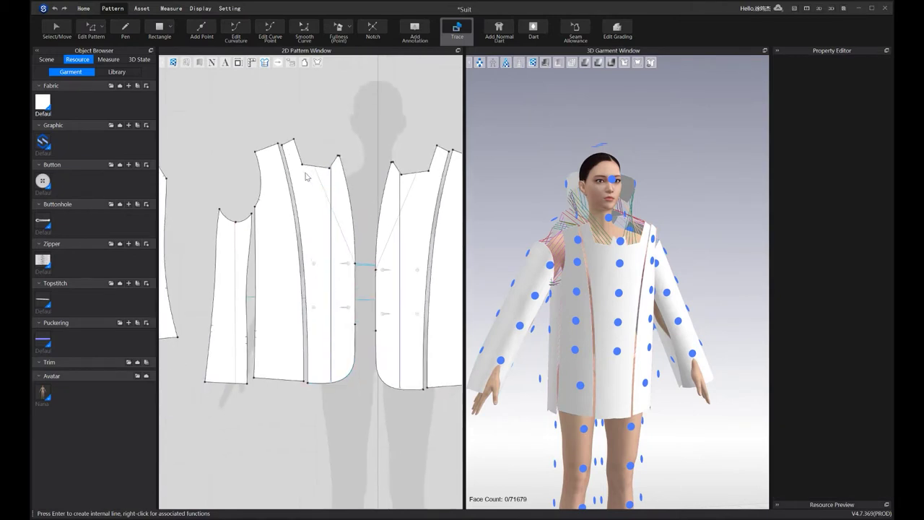
scroll(323, 368, up, 4)
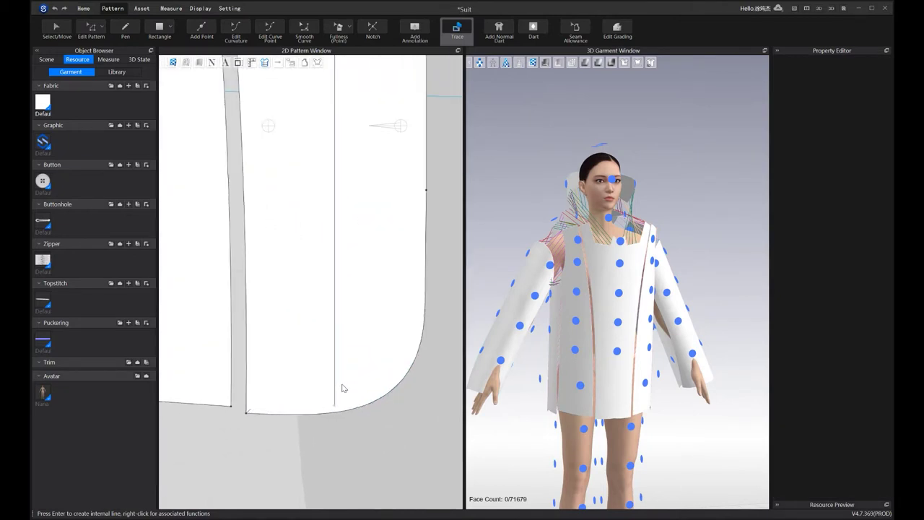
key(m)
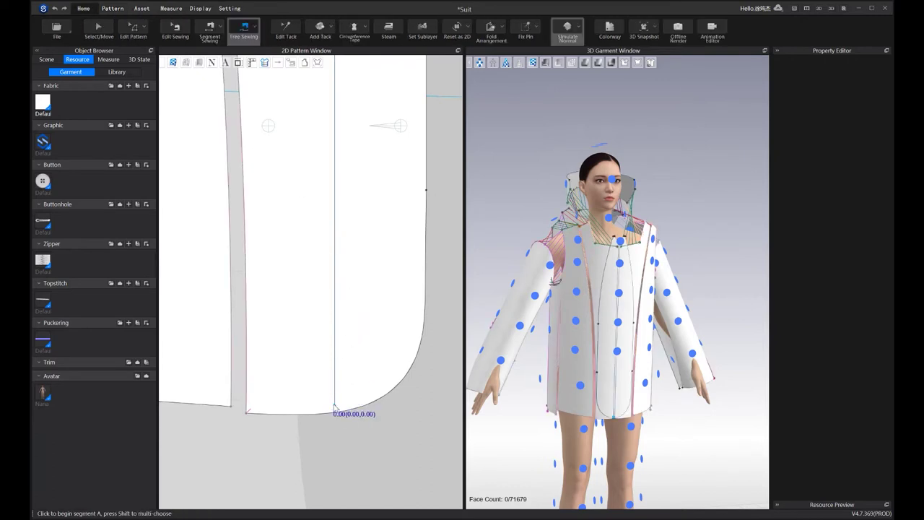
click(335, 179)
scroll(332, 282, down, 3)
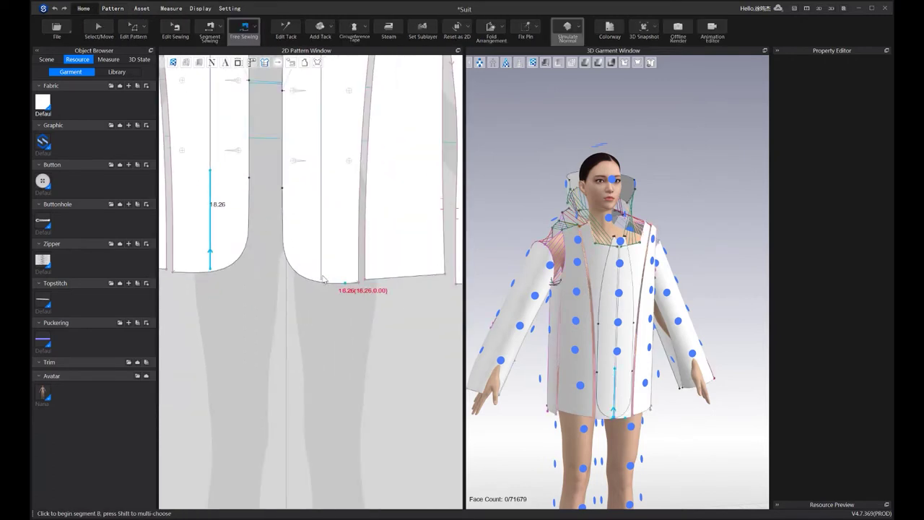
click(347, 232)
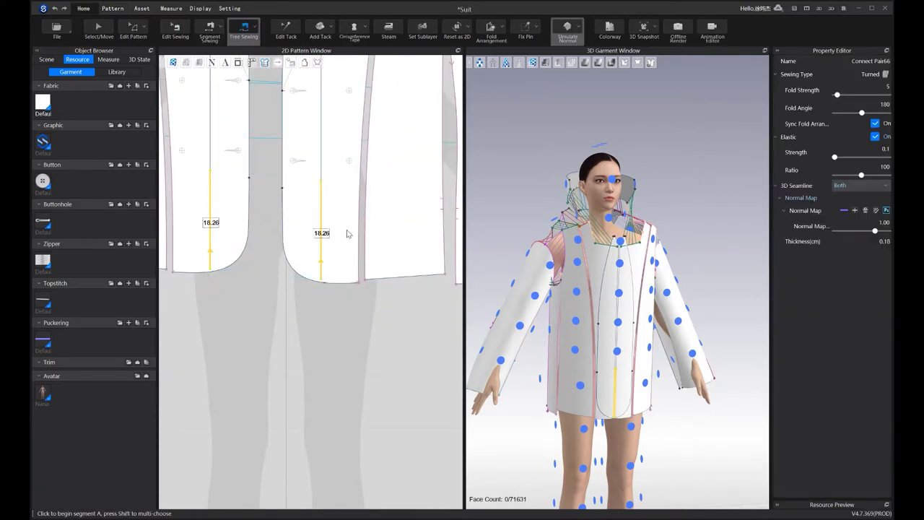
key(ctrl+z)
Sew the two front facings together along their vertical internal lines, from the hem up for about 36.04
click(212, 270)
middle_drag(212, 166, 232, 251)
click(230, 160)
click(341, 365)
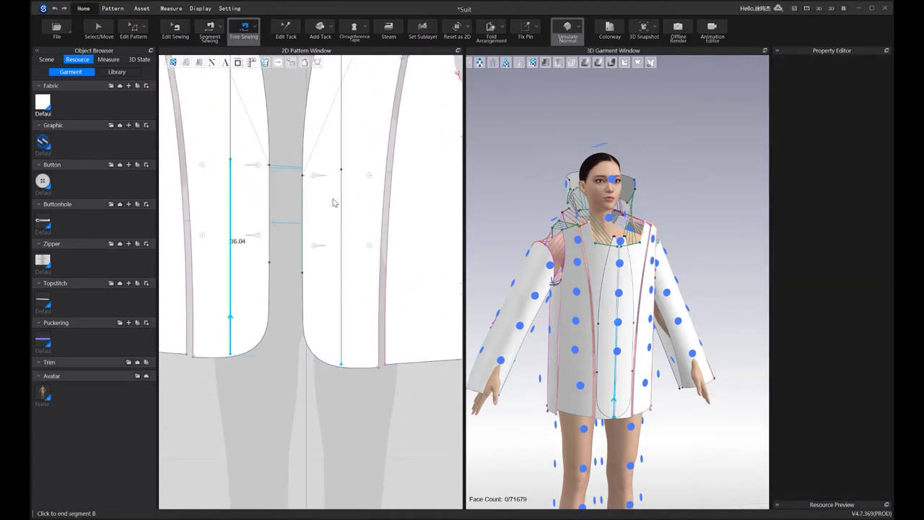
click(417, 306)
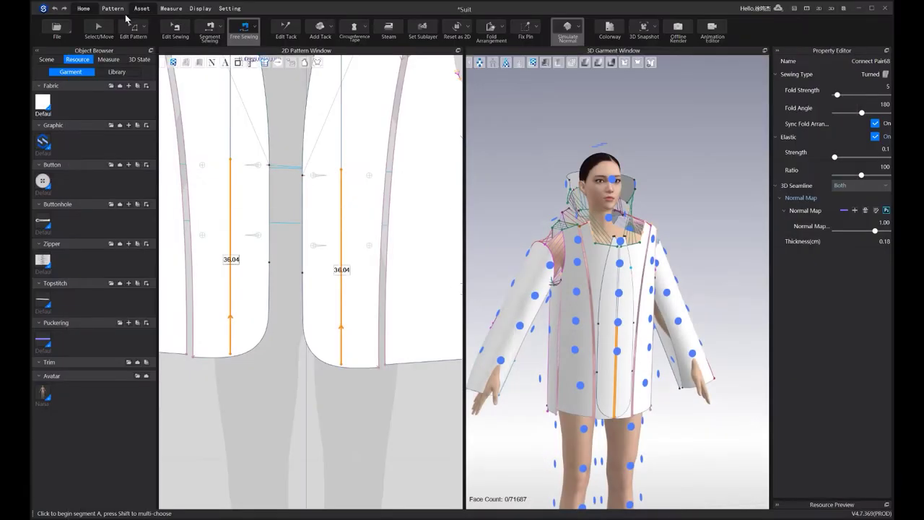
Reposition the avatar's left front facing onto the arrangement point at the front centre of the chest
key(q)
right_drag(635, 393, 656, 413)
click(604, 320)
click(691, 215)
right_drag(690, 216, 580, 309)
click(597, 309)
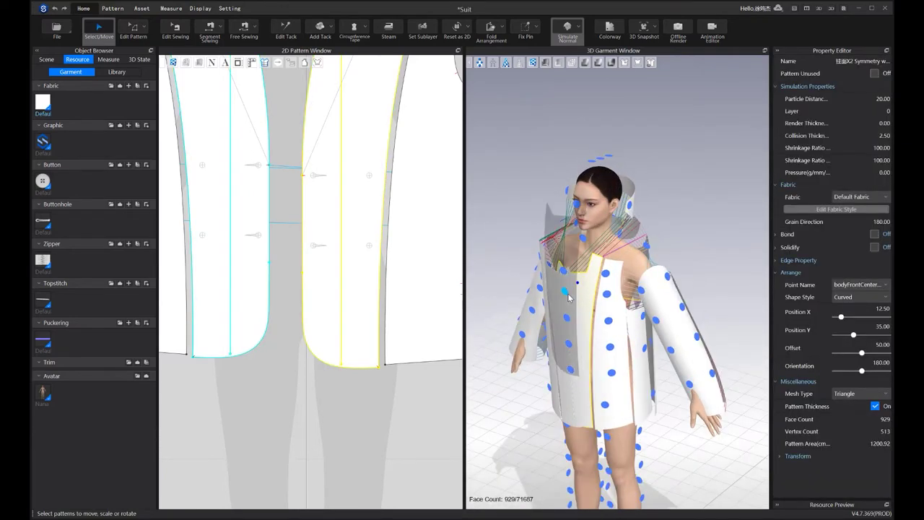
click(563, 291)
click(747, 254)
right_drag(748, 254, 773, 274)
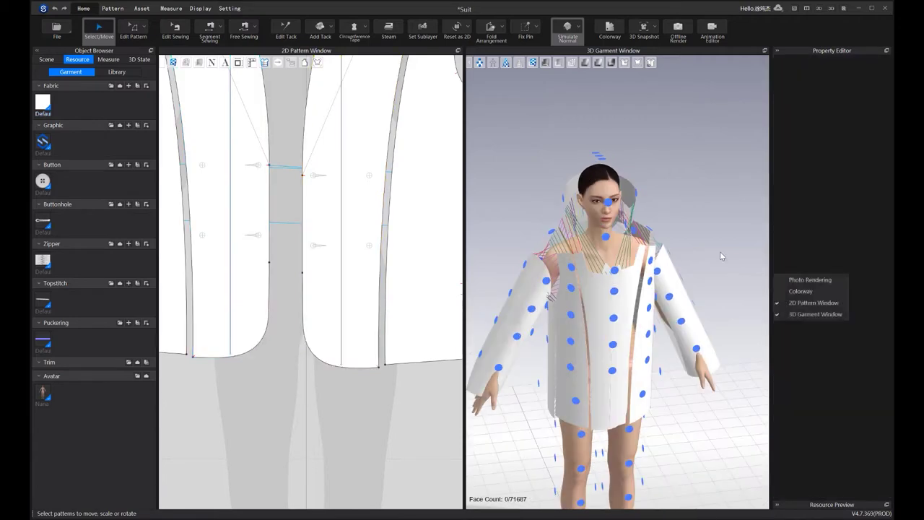
Select all pattern pieces and solidify them
click(721, 255)
scroll(710, 295, up, 2)
right_drag(709, 297, 690, 283)
middle_drag(691, 283, 691, 319)
scroll(690, 319, down, 1)
key(ctrl+a)
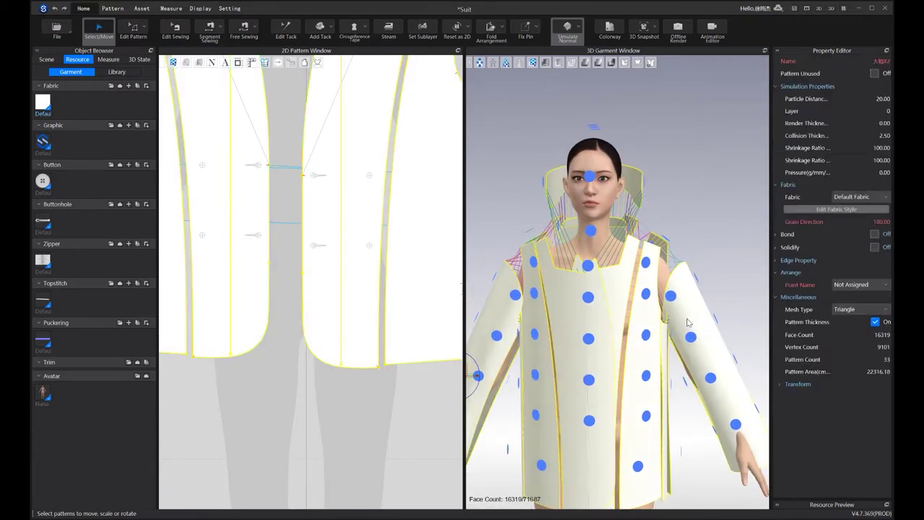
key(ctrl+h)
click(708, 262)
scroll(711, 323, down, 1)
right_drag(711, 309, 717, 335)
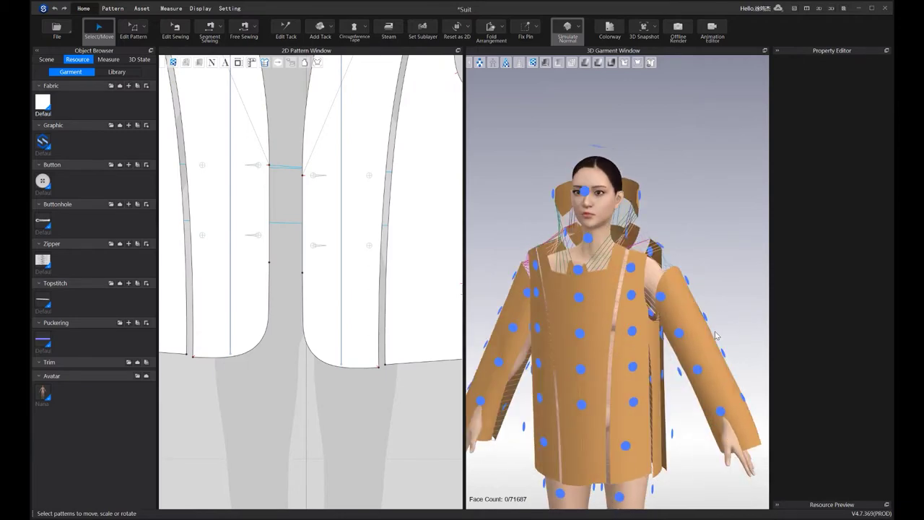
Simulate the garment briefly, check the back seams, and undo the drape
right_drag(720, 323, 887, 286)
click(720, 309)
key(space)
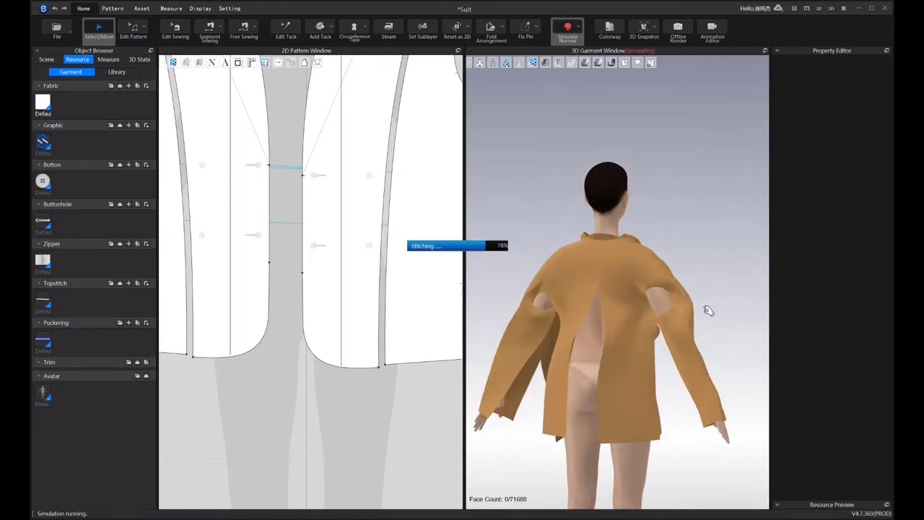
key(space)
right_drag(697, 320, 534, 350)
key(ctrl+z)
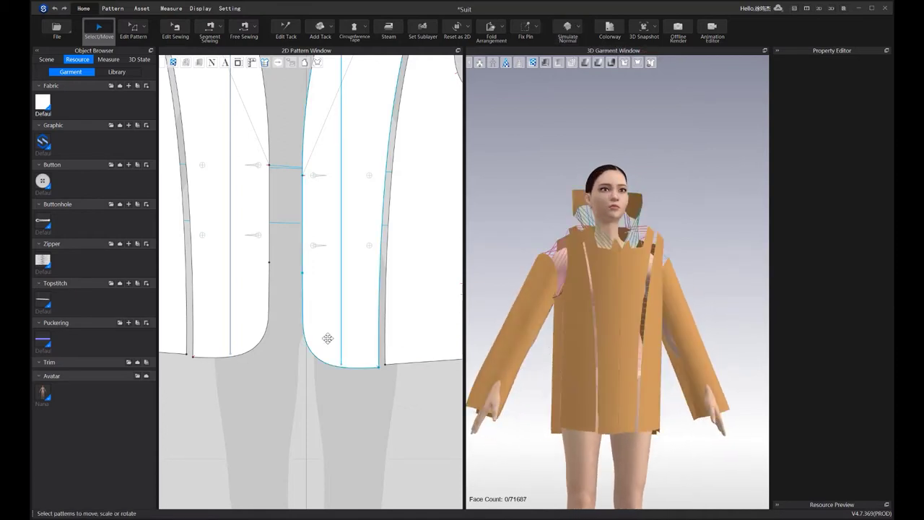
Sew the side lining panel's full outer edge to the back lining's full side edge below the armhole
click(208, 32)
scroll(310, 326, down, 5)
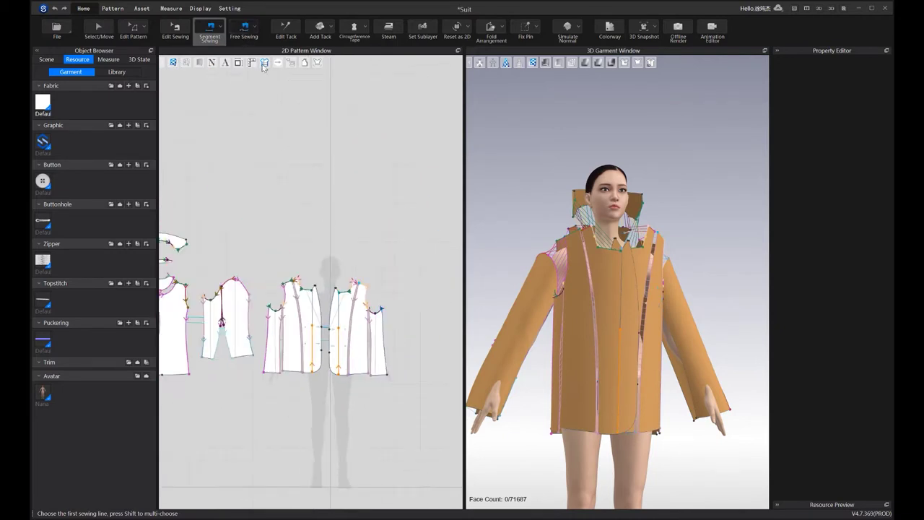
click(244, 32)
scroll(395, 325, up, 5)
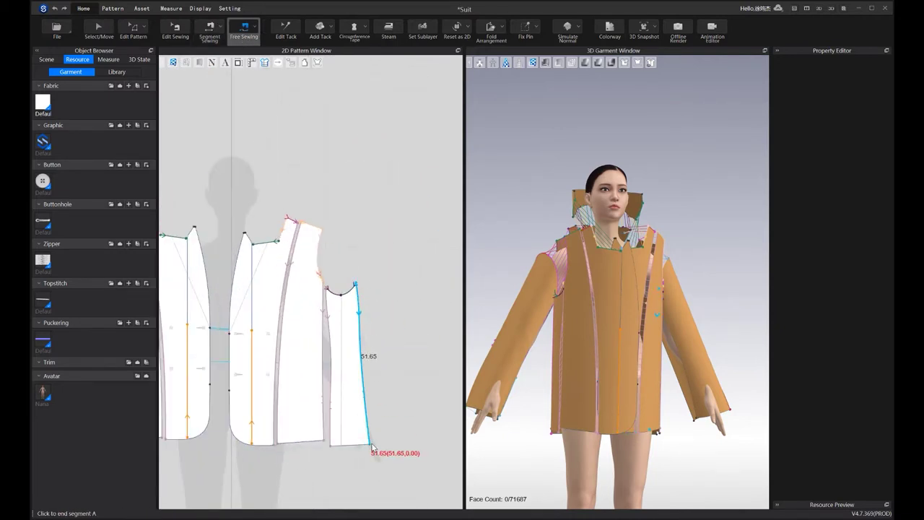
click(370, 446)
scroll(433, 423, down, 4)
scroll(415, 339, up, 8)
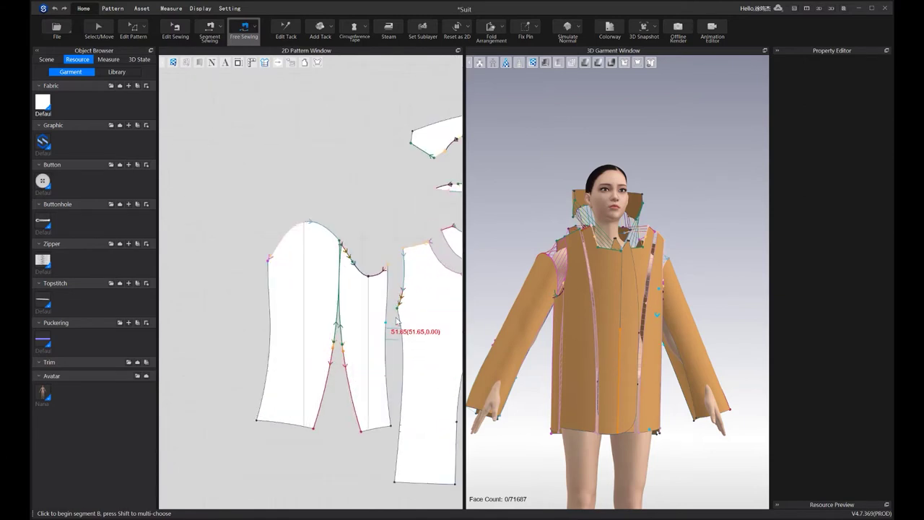
click(394, 480)
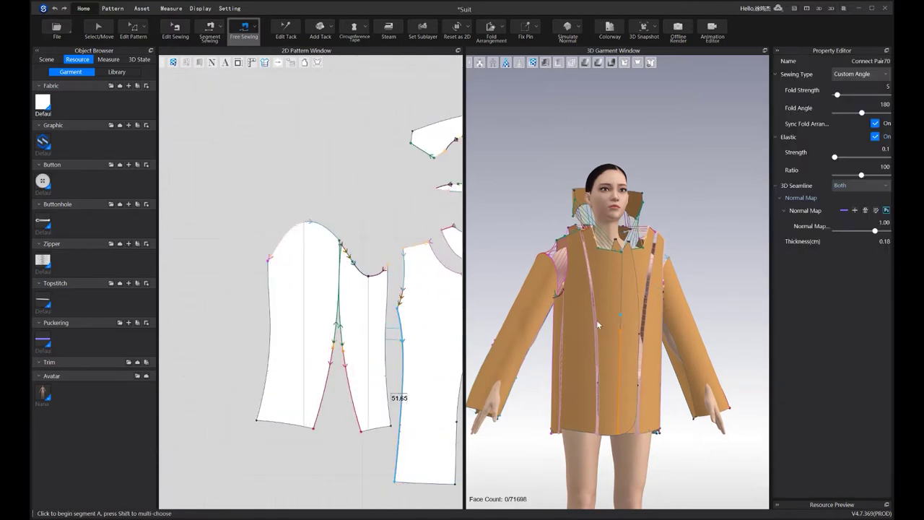
Simulate the garment and pull the cloth into shape around the upper body
right_drag(615, 319, 579, 322)
scroll(579, 322, up, 2)
key(space)
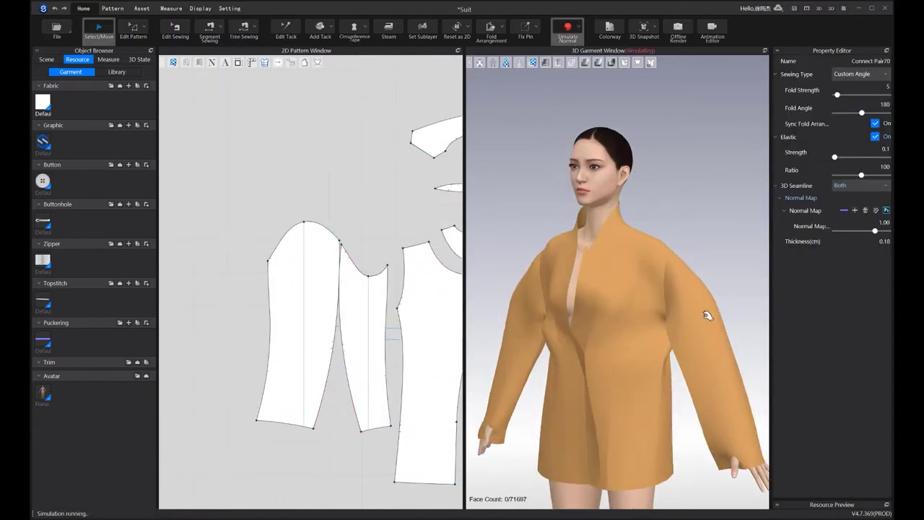
click(632, 253)
drag(636, 255, 597, 282)
right_drag(597, 283, 765, 283)
right_drag(667, 359, 734, 349)
middle_drag(552, 329, 700, 334)
drag(604, 304, 640, 329)
click(638, 281)
Check the drape from another angle with further simulation, and return all pieces to their arranged positions
key(space)
right_drag(556, 296, 783, 332)
key(space)
drag(668, 368, 680, 347)
click(680, 346)
key(ctrl+f)
mouse_move(679, 346)
right_down()
mouse_move(697, 326)
mouse_move(693, 346)
right_up()
Sew the large sleeve's outer side edge to the small sleeve's outer side edge in two segments, above and below the notch
click(211, 29)
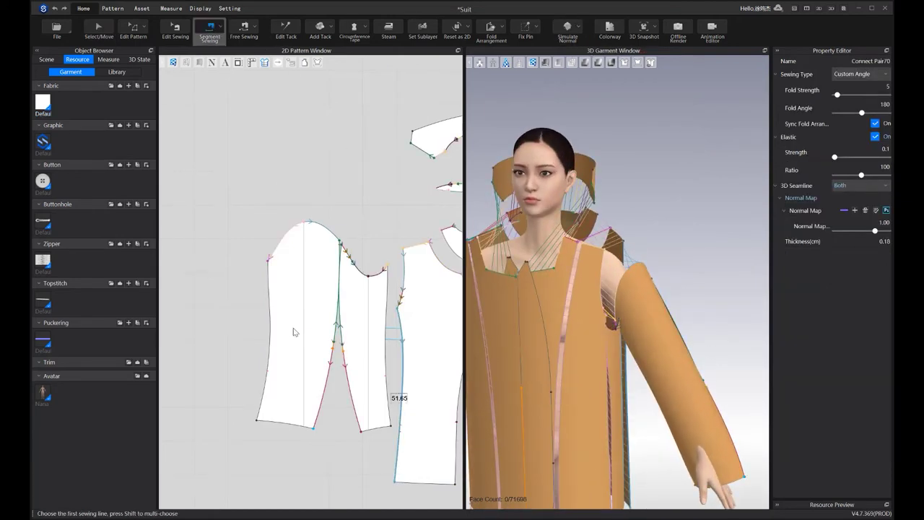
scroll(288, 325, up, 3)
click(258, 289)
click(439, 290)
click(254, 424)
click(442, 422)
Simulate the garment and pull the back cloth into place around the upper back
right_drag(490, 430, 625, 347)
key(space)
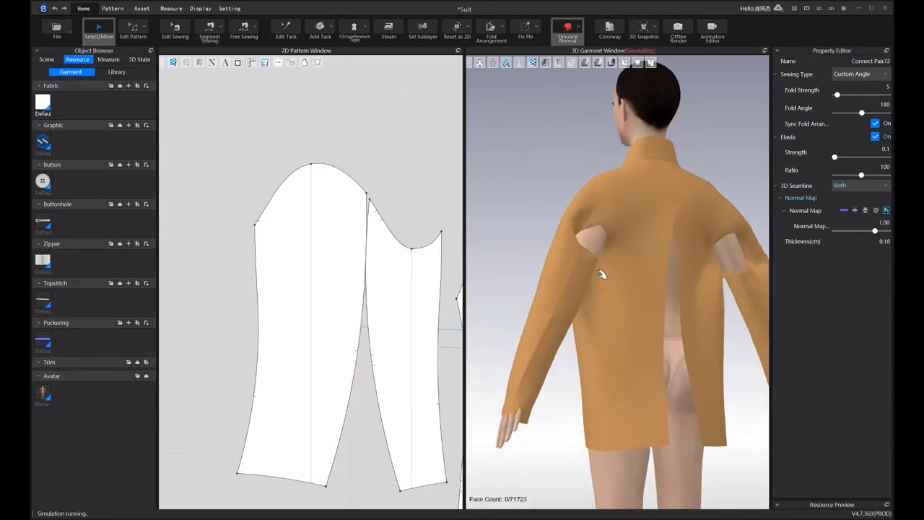
click(642, 245)
mouse_move(642, 245)
mouse_down()
mouse_move(608, 217)
mouse_move(647, 262)
mouse_move(641, 241)
mouse_up()
key(space)
right_drag(641, 241, 736, 262)
key(space)
click(614, 314)
key(space)
Pull the avatar's right small sleeve piece into place at the underarm while simulating
right_drag(605, 209, 541, 223)
key(space)
middle_drag(758, 254, 694, 300)
click(693, 299)
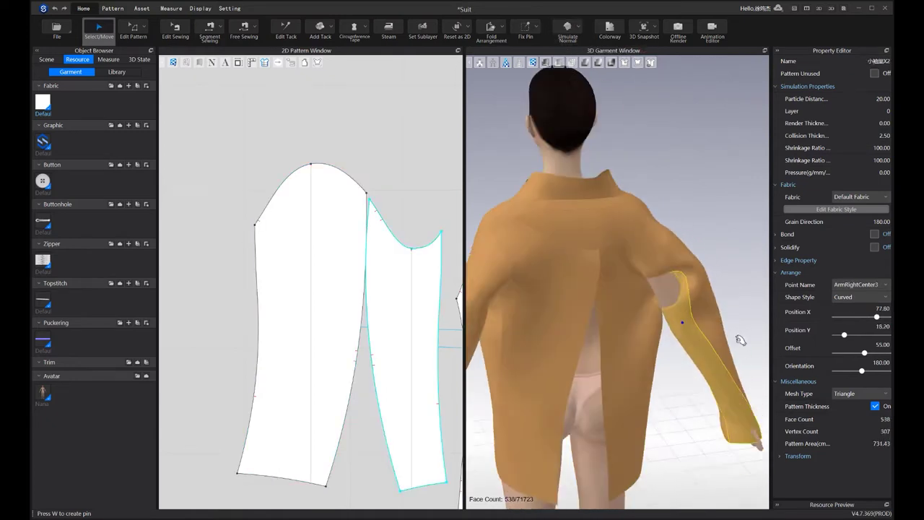
key(space)
drag(680, 274, 646, 240)
click(627, 241)
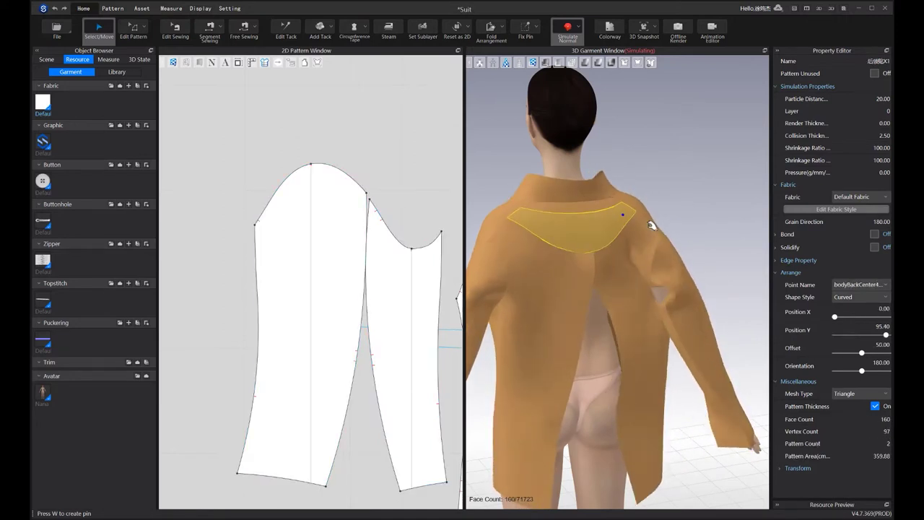
right_drag(656, 231, 664, 303)
click(621, 294)
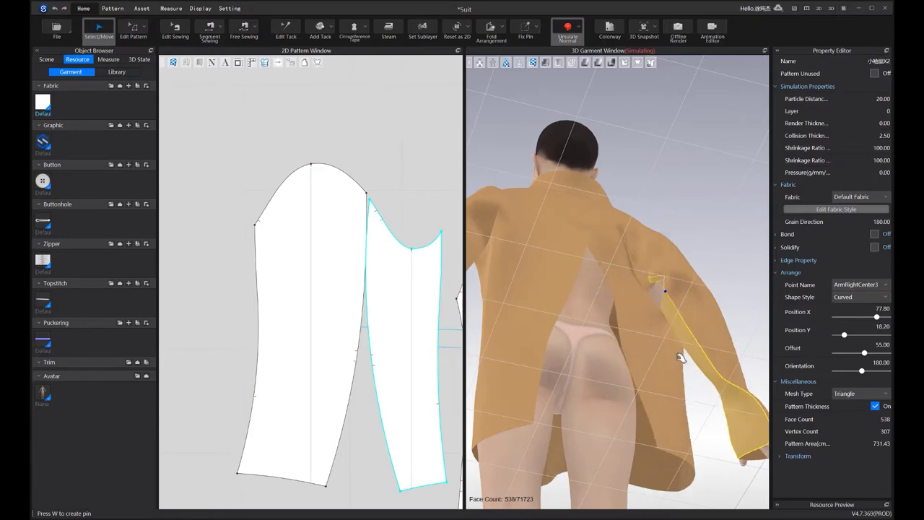
right_drag(683, 352, 655, 337)
drag(650, 348, 661, 313)
key(space)
Resume the simulation from another angle and pull the cloth downward to settle it
right_drag(662, 314, 701, 350)
key(space)
drag(701, 350, 641, 402)
key(space)
right_drag(670, 334, 553, 367)
key(space)
Pull the upper front facing and collar area downward on the avatar's front while simulating
click(604, 262)
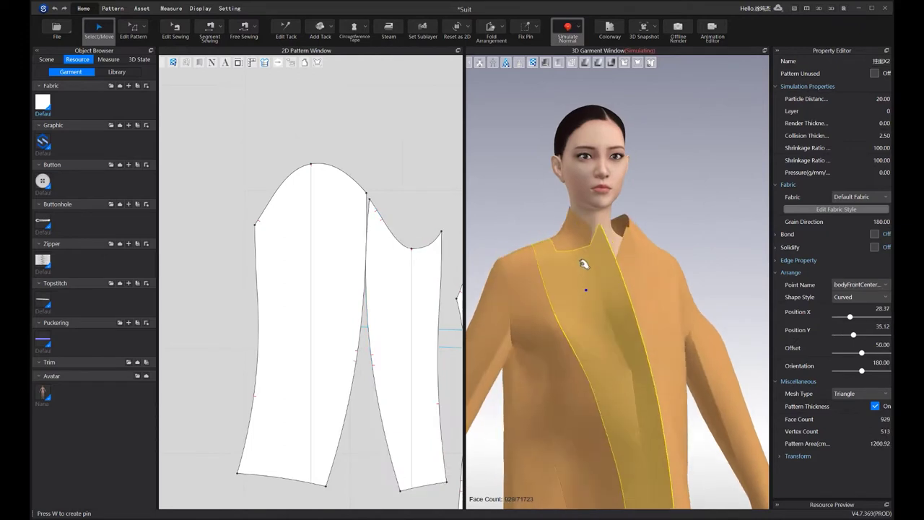
right_drag(635, 305, 596, 265)
click(648, 267)
right_drag(582, 303, 643, 313)
click(599, 295)
drag(598, 220, 605, 282)
Give the upper front one more downward pull and check the draped jacket from the side and front
scroll(604, 239, down, 1)
middle_drag(619, 385, 645, 267)
drag(599, 262, 611, 286)
right_drag(611, 286, 462, 289)
click(640, 259)
right_drag(640, 258, 604, 311)
scroll(604, 311, down, 1)
middle_drag(604, 311, 657, 374)
Sew the back lining's 2.50 neckline segment beside centre back to the adjoining 2.50 segment past the pleat line, with Turned sewing
scroll(341, 358, down, 5)
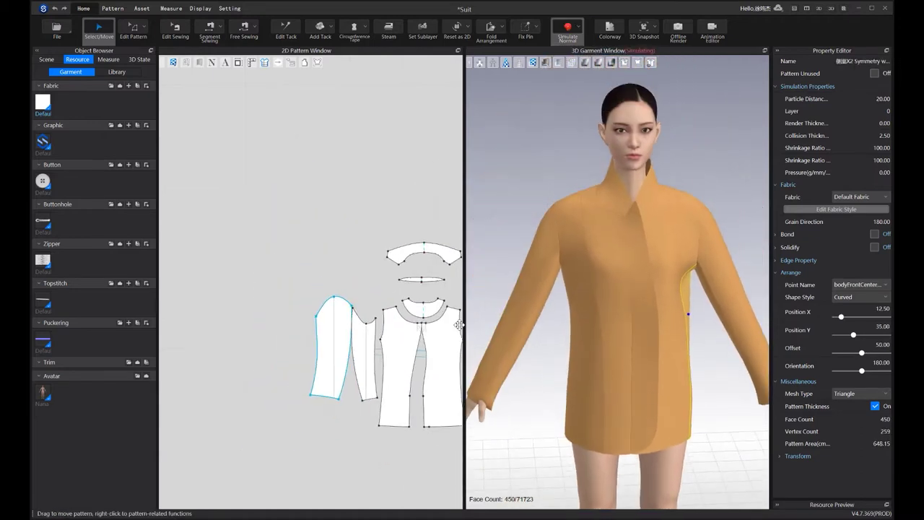
right_drag(429, 333, 295, 309)
scroll(295, 310, up, 5)
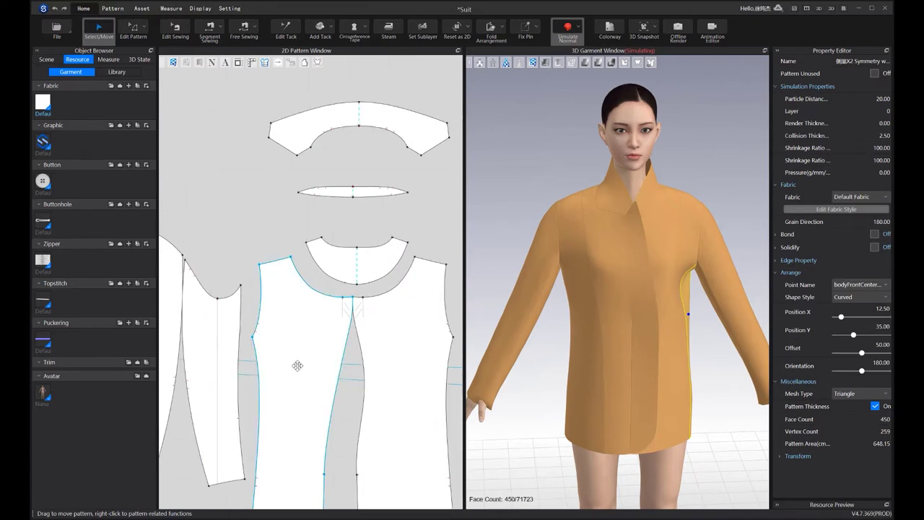
key(m)
scroll(334, 339, up, 5)
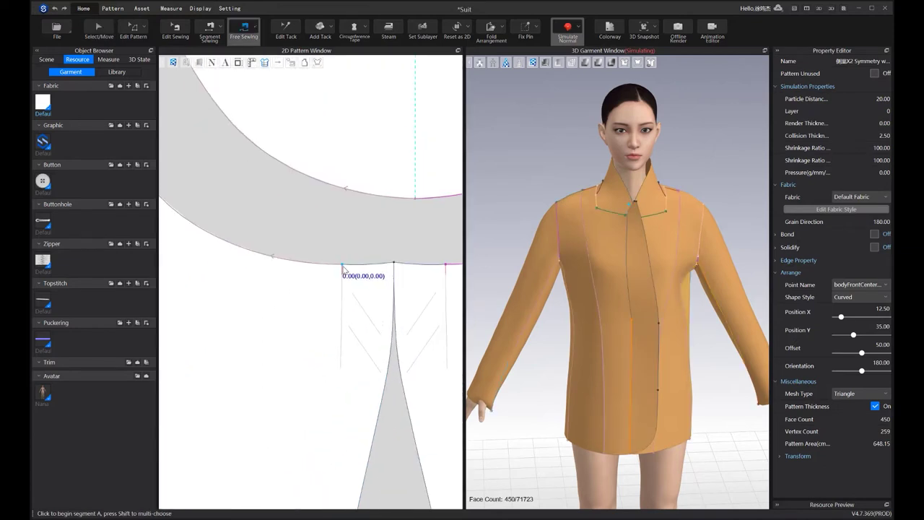
click(394, 263)
click(343, 264)
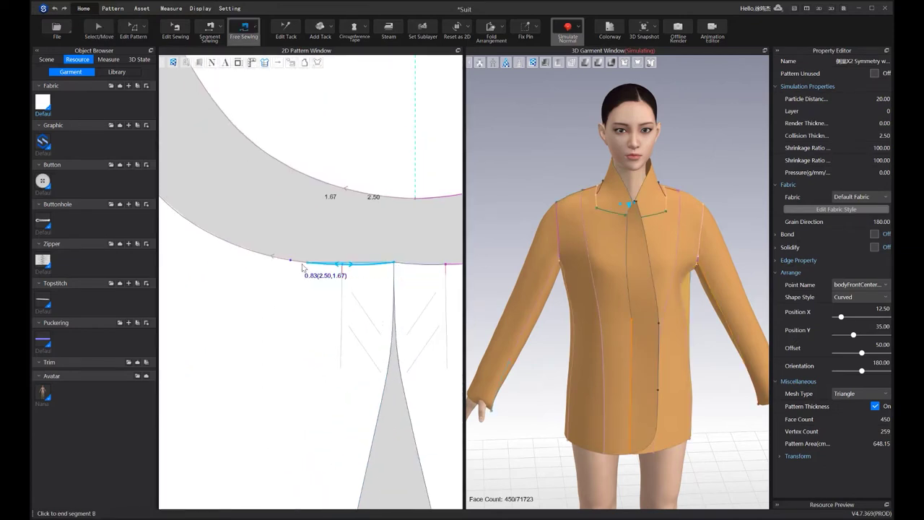
click(290, 263)
click(855, 82)
key(ctrl+s)
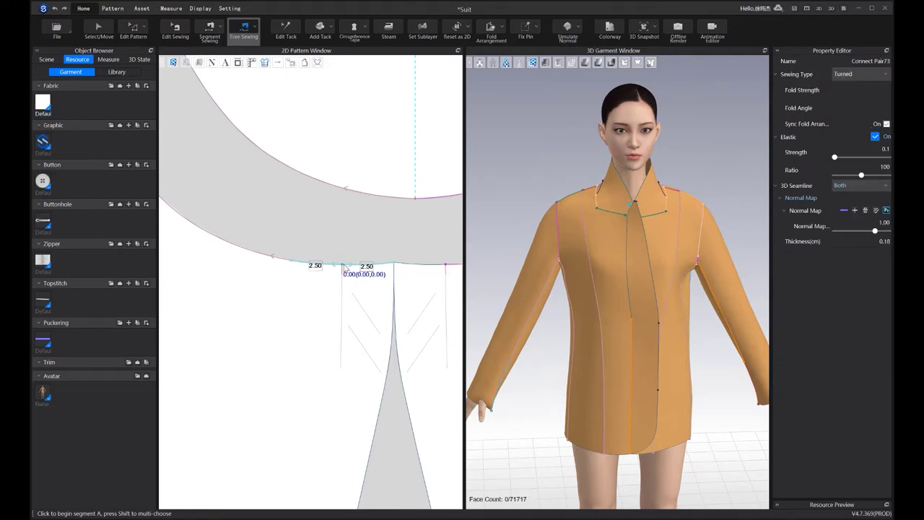
Sew the two back linings' 2.50 neckline segments on either side of centre back to each other with Turned sewing
click(392, 264)
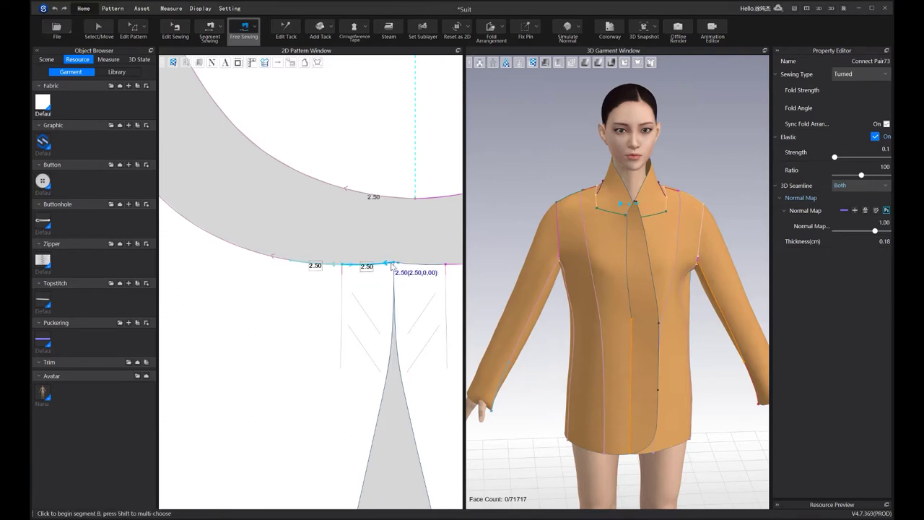
click(395, 264)
click(445, 264)
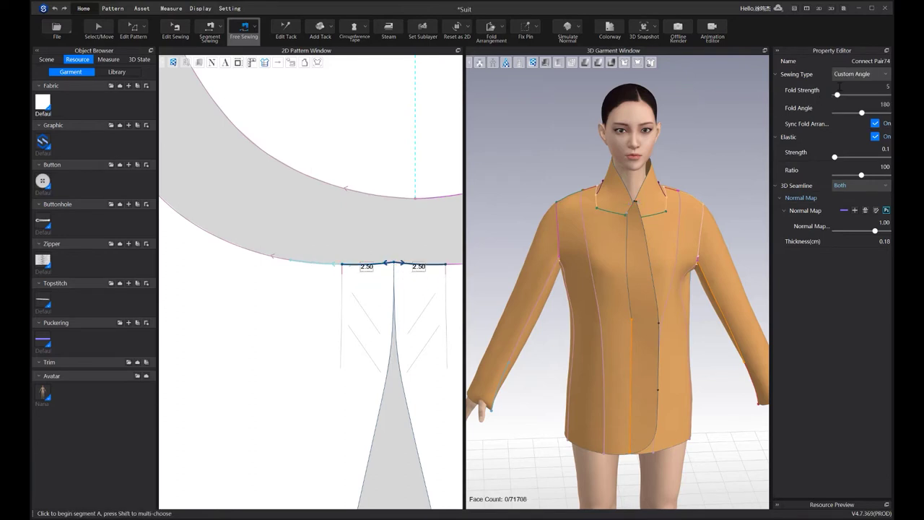
click(853, 96)
Trace the 5.00 vertical pleat line below the back lining's neckline as an internal line
middle_drag(297, 364, 320, 311)
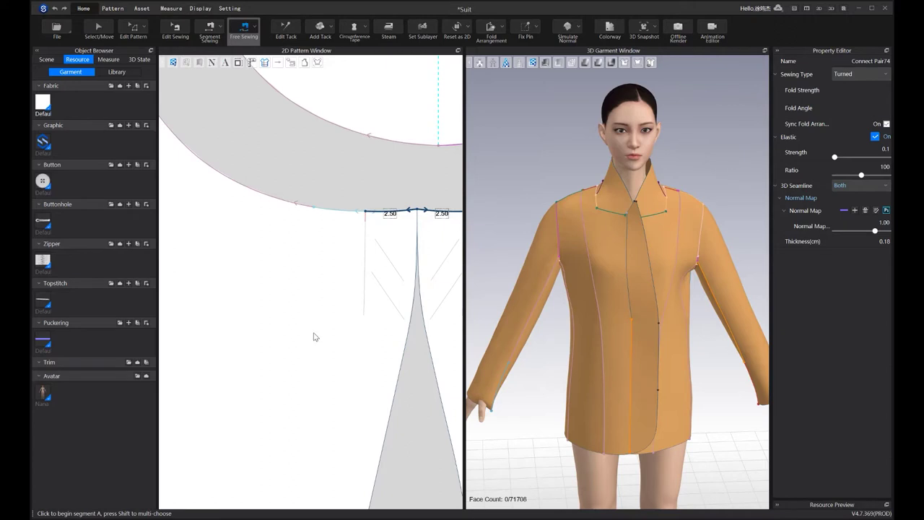
key(i)
click(365, 303)
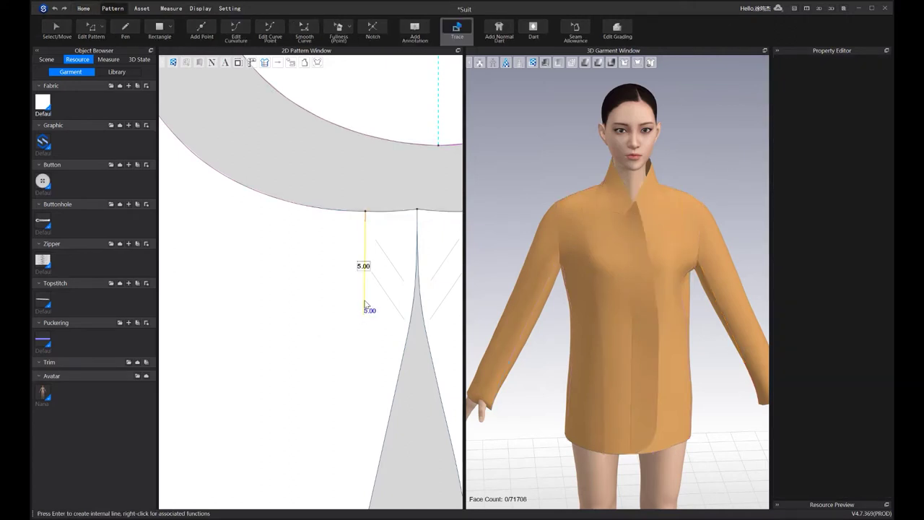
key(Return)
scroll(358, 353, down, 3)
scroll(357, 352, up, 3)
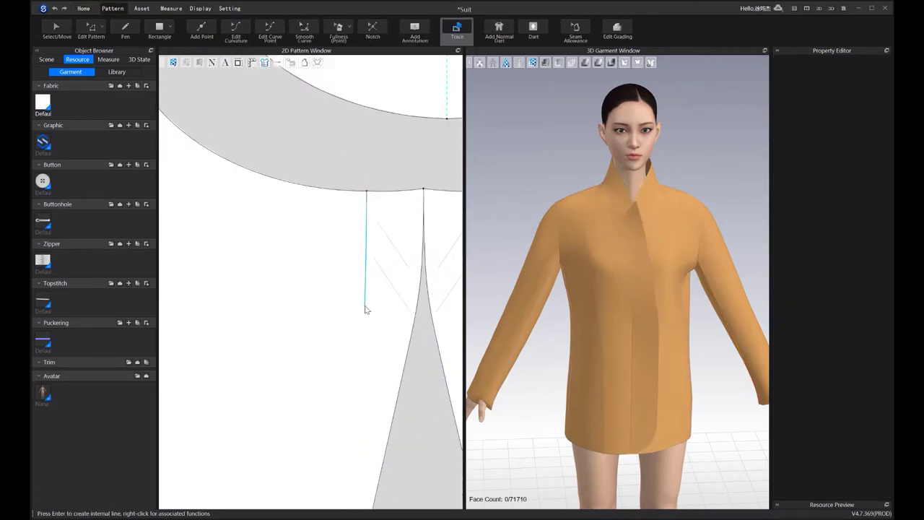
click(365, 308)
key(Escape)
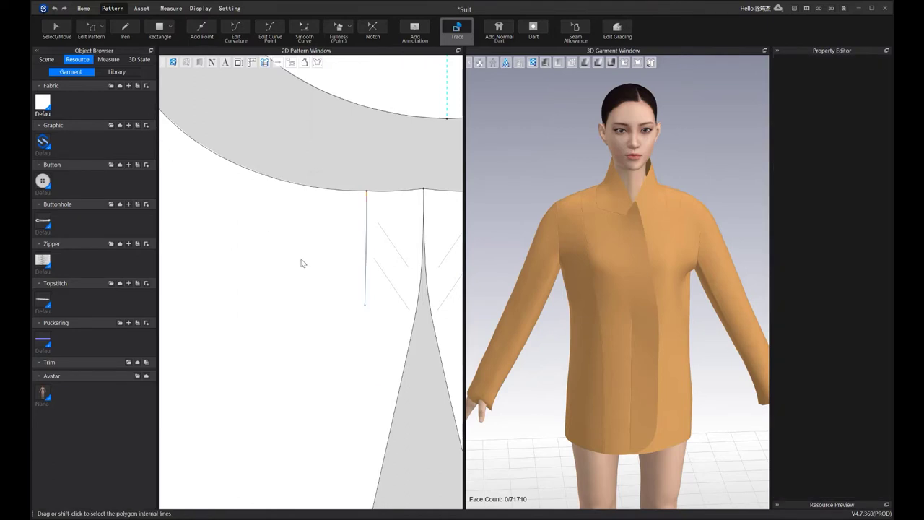
Extend the traced pleat line so its lower end meets the left back lining's centre-back edge at the lower horizontal line
key(z)
click(366, 312)
mouse_move(365, 310)
mouse_down()
mouse_move(367, 496)
mouse_move(351, 464)
mouse_up()
scroll(365, 471, down, 3)
scroll(367, 496, down, 3)
scroll(352, 464, up, 2)
scroll(368, 411, up, 3)
drag(367, 424, 373, 400)
scroll(401, 318, down, 6)
scroll(397, 334, up, 7)
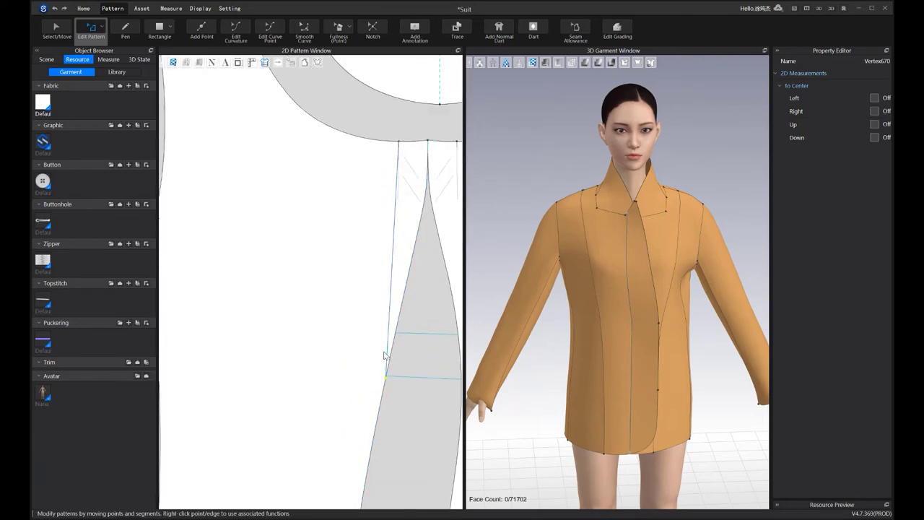
Set the pleat line's fold angle to 360 and run the simulation
click(390, 314)
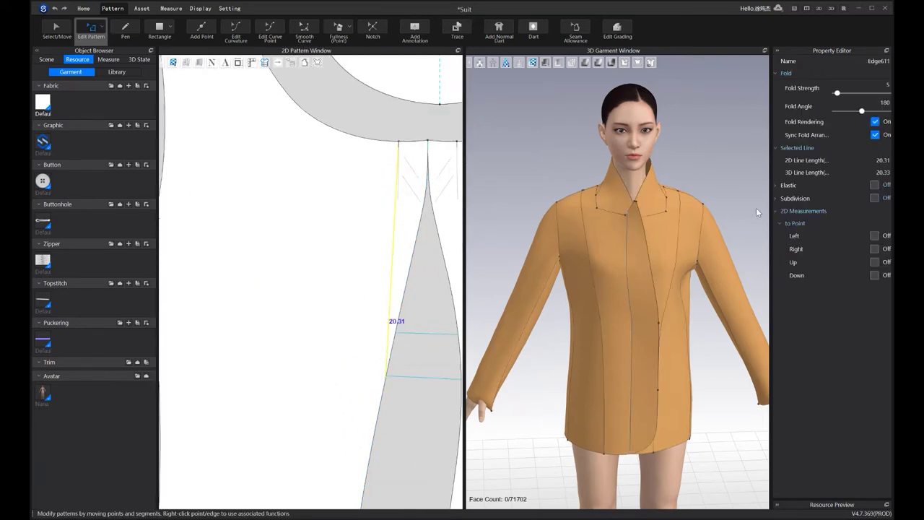
right_click(603, 302)
right_drag(590, 326, 754, 344)
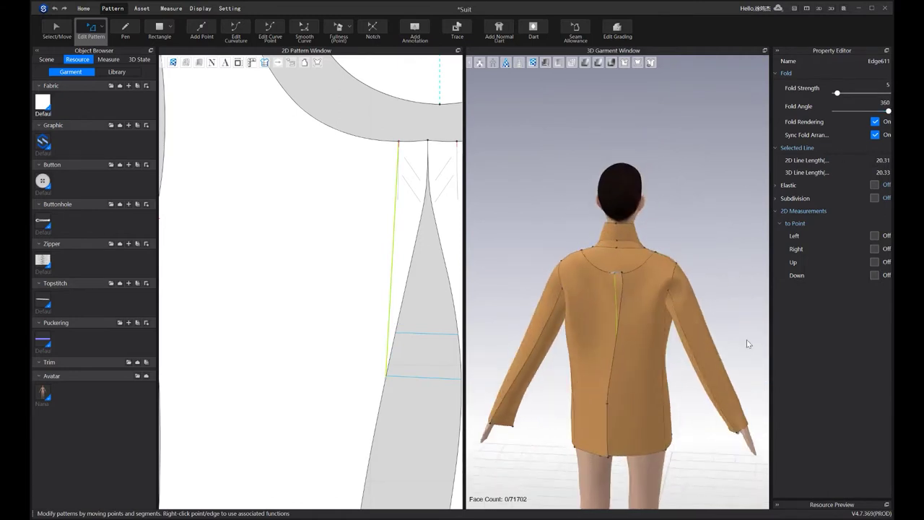
key(space)
scroll(612, 311, up, 3)
right_drag(612, 312, 542, 284)
click(573, 281)
Hide the collar pieces and the avatar to expose the inner back neckline in 3D
click(582, 272)
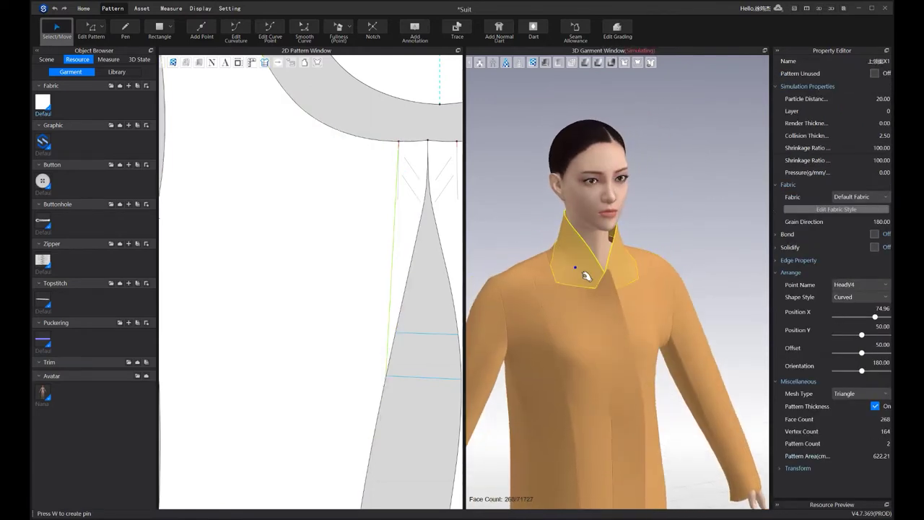
key(shift+q)
scroll(599, 261, up, 3)
click(597, 249)
key(space)
right_drag(585, 273, 591, 342)
scroll(590, 342, up, 1)
key(space)
click(591, 333)
key(shift+a)
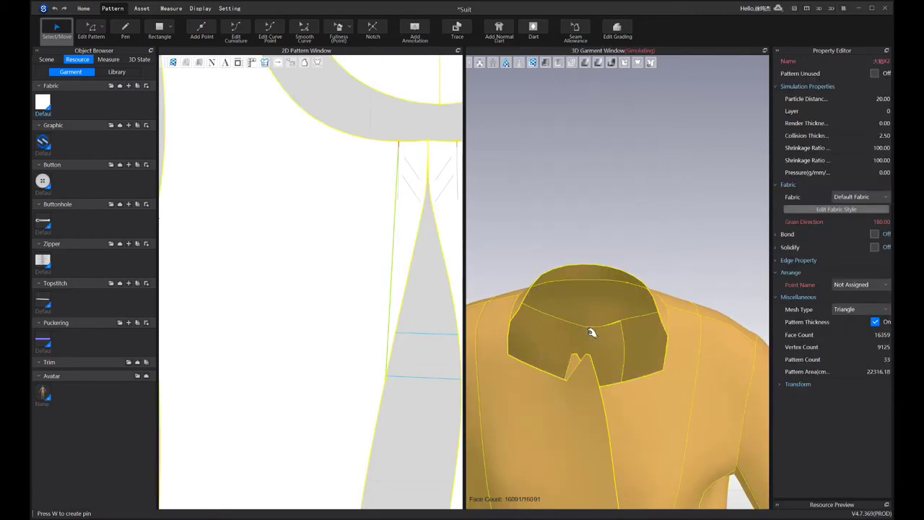
right_drag(621, 305, 473, 311)
Shift a back lining pattern slightly sideways so the two centre-back edges stand apart
middle_drag(268, 134, 262, 61)
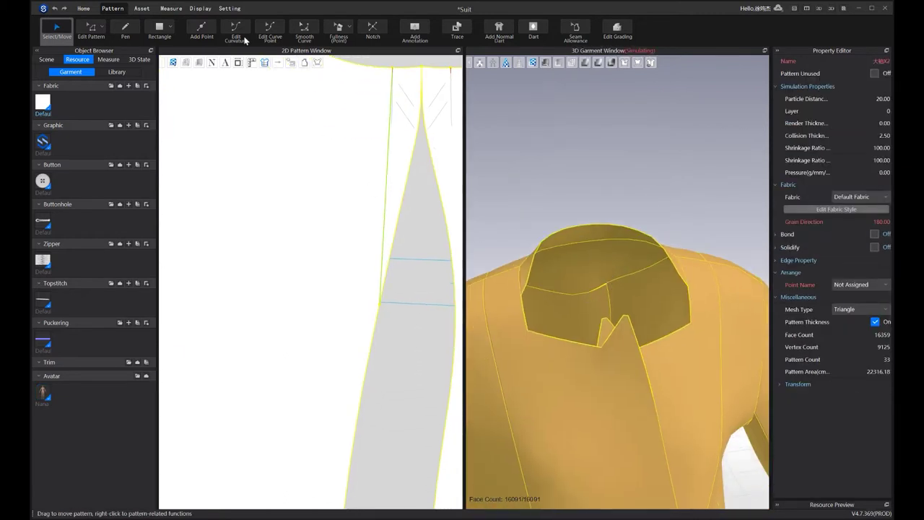
key(m)
middle_drag(403, 188, 387, 232)
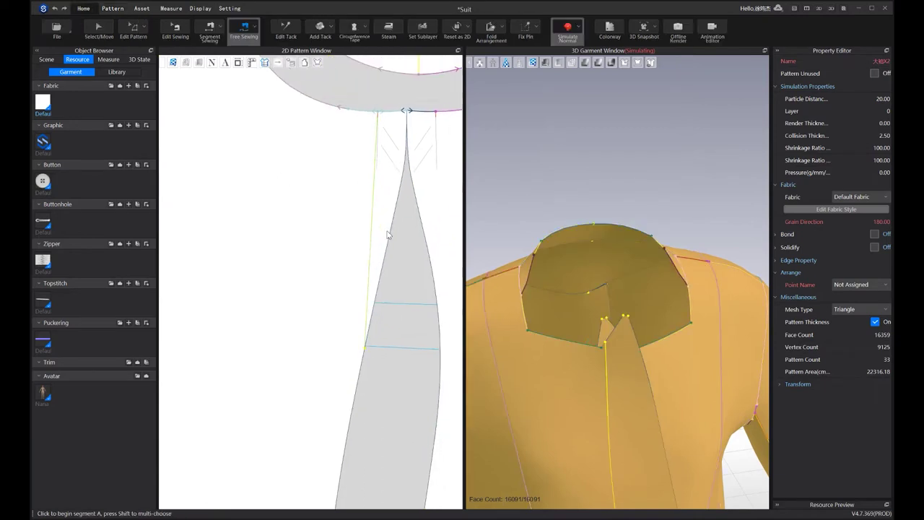
click(99, 27)
drag(246, 184, 223, 176)
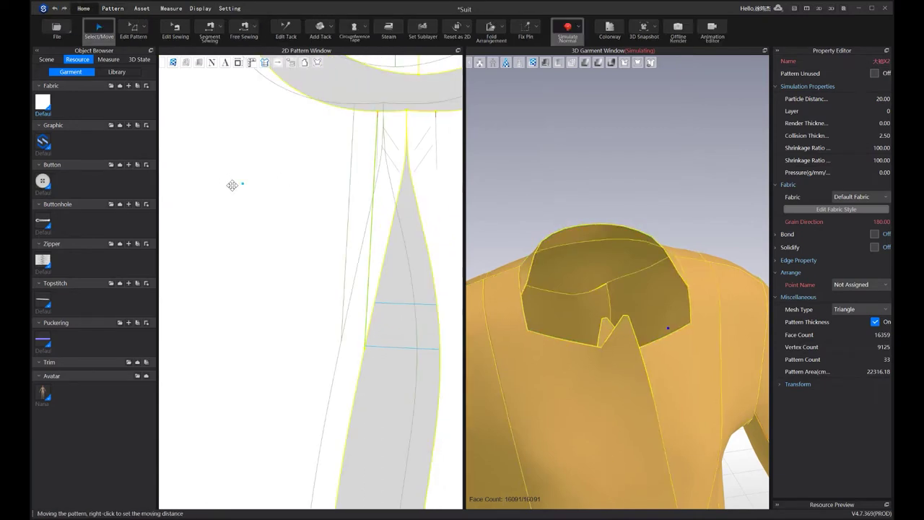
click(422, 188)
right_drag(390, 245, 360, 213)
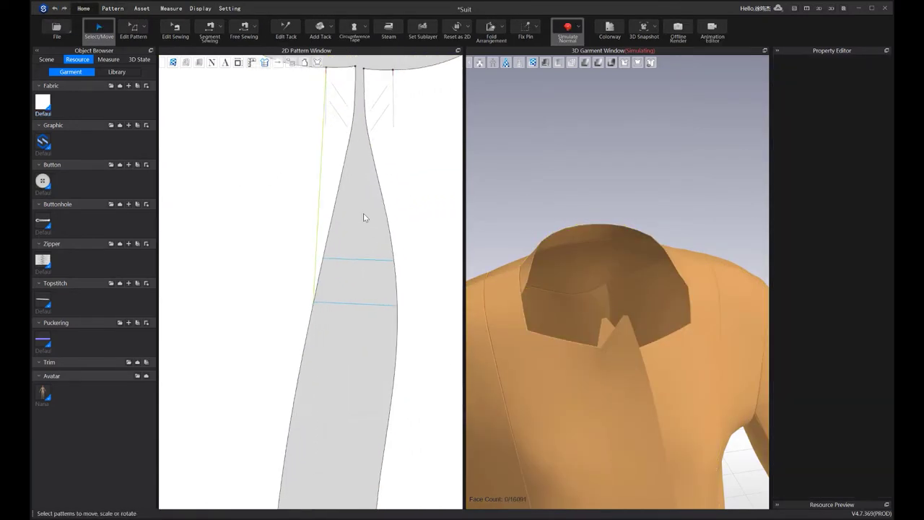
Free-sew the two back linings' upper centre-back edges over 20.75 from the neckline, with Turned sewing
key(m)
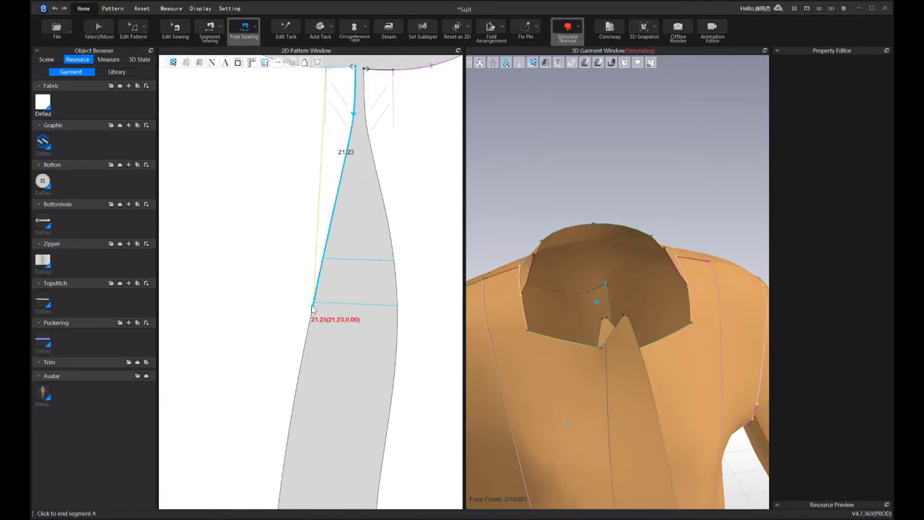
click(366, 69)
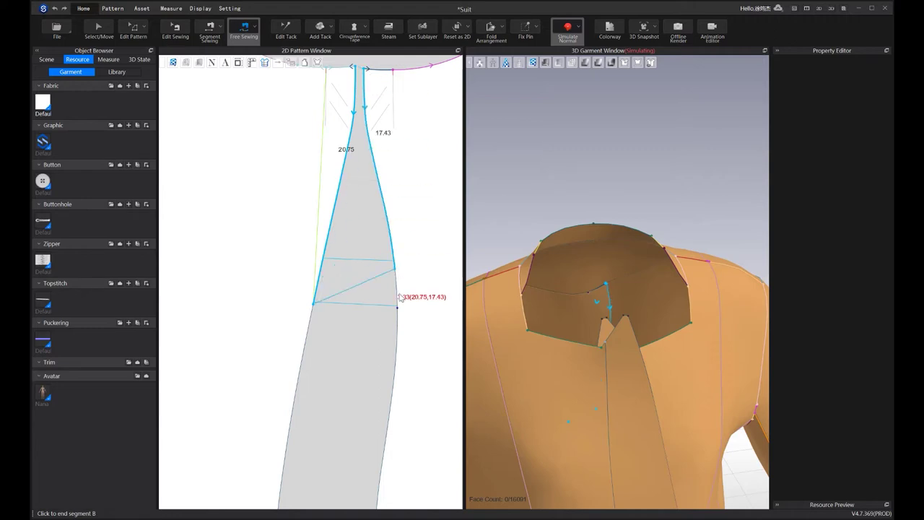
click(362, 327)
scroll(358, 274, down, 2)
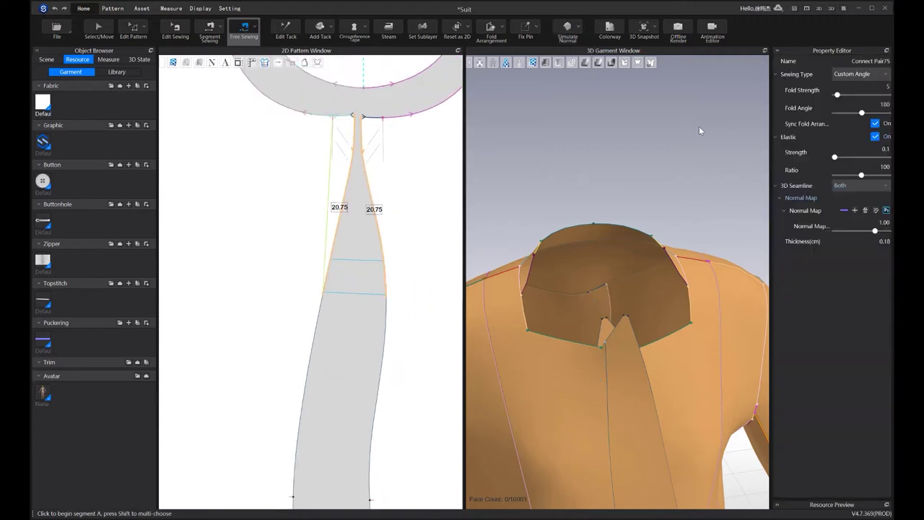
click(845, 79)
click(852, 96)
scroll(339, 256, down, 3)
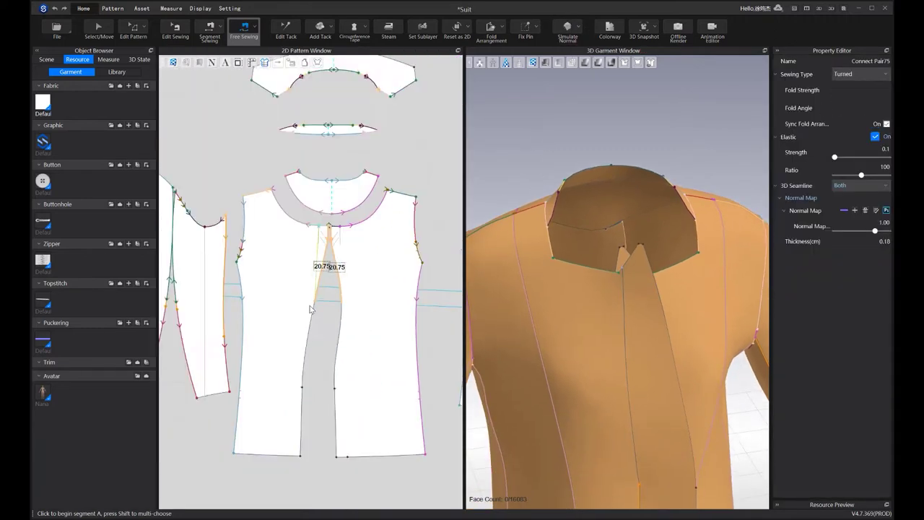
Free-sew the next centre-back segments, 23.47 to 23.37, down to the waist points with Custom Angle sewing, and simulate
scroll(343, 249, up, 5)
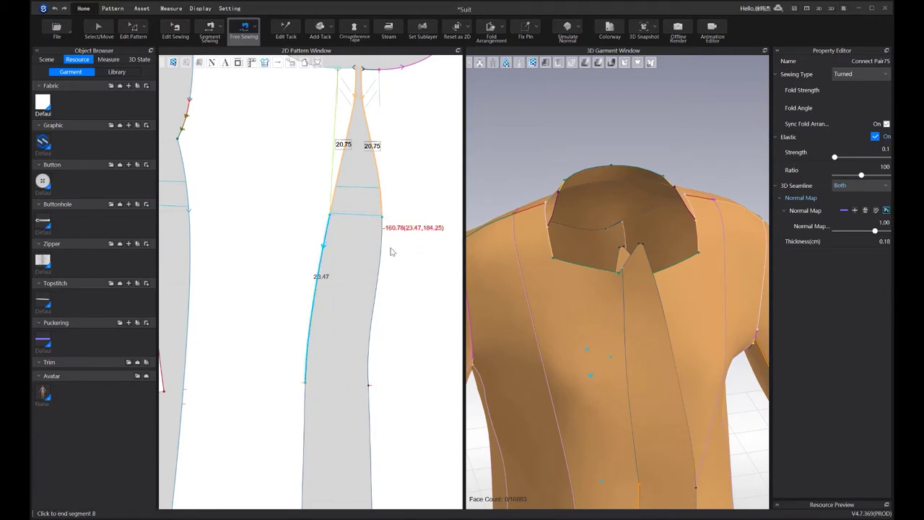
click(367, 387)
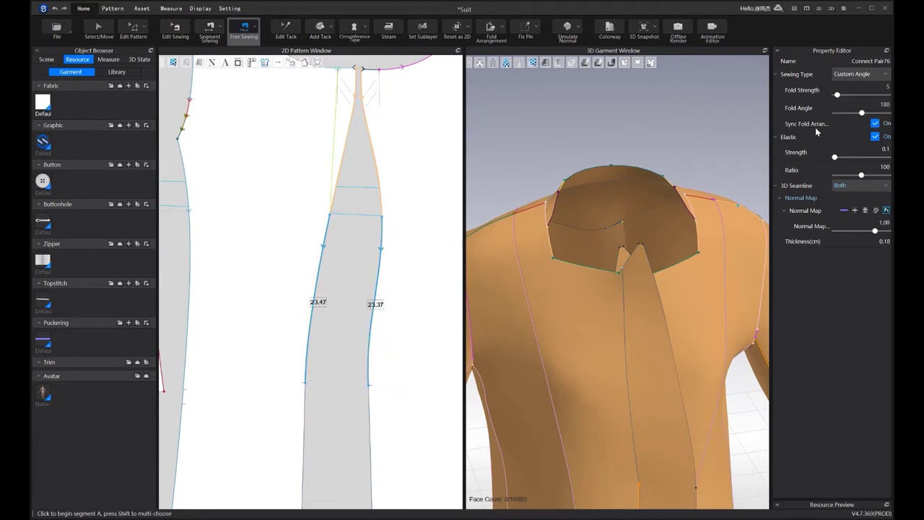
scroll(392, 248, down, 3)
right_drag(614, 252, 592, 239)
key(space)
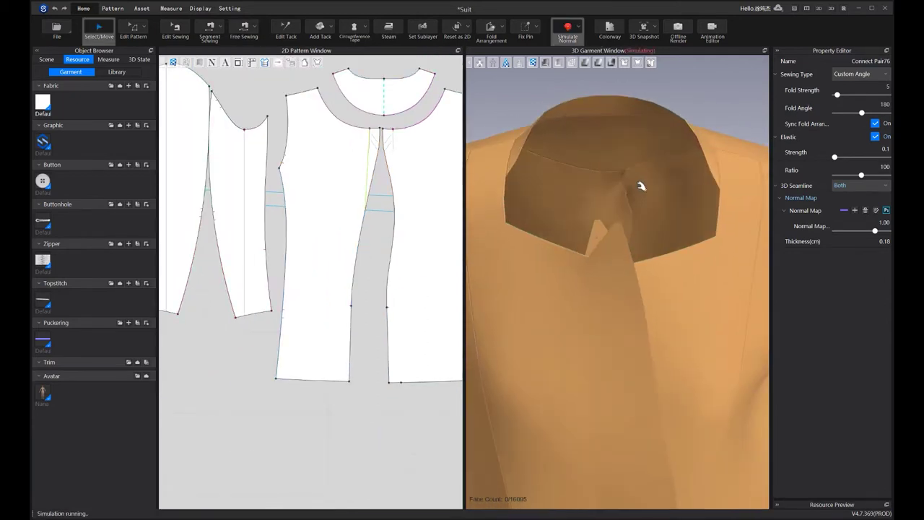
Pull the cloth around the inner back neckline during simulation to settle the centre-back pleat
drag(633, 186, 643, 233)
key(space)
right_drag(643, 233, 628, 141)
key(space)
drag(625, 140, 640, 137)
right_drag(640, 137, 688, 86)
click(644, 137)
click(675, 135)
Examine the simulated jacket from the back, side and front
scroll(689, 143, down, 3)
key(8)
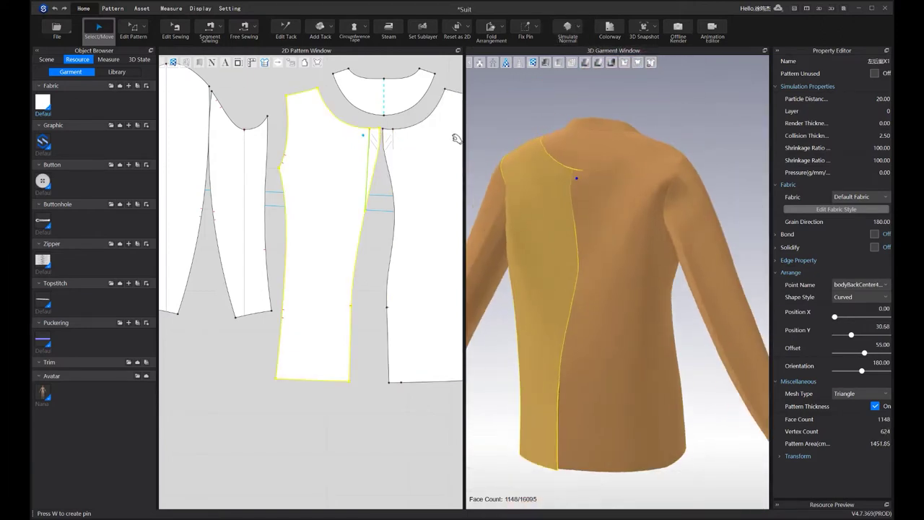
click(612, 228)
key(2)
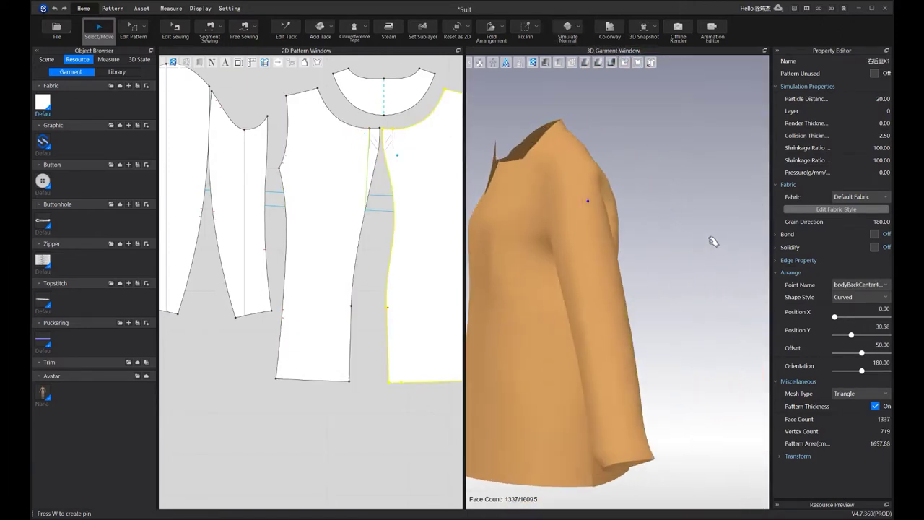
click(587, 140)
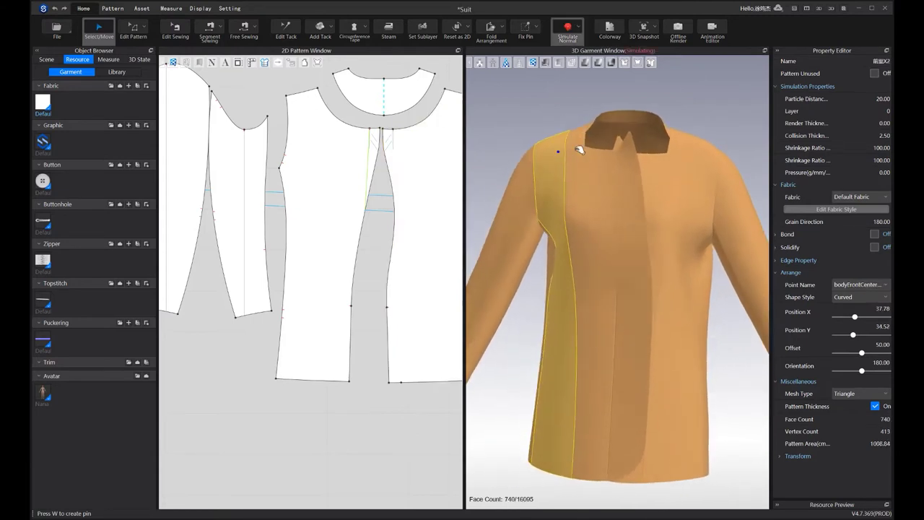
click(680, 137)
click(676, 143)
scroll(677, 177, down, 1)
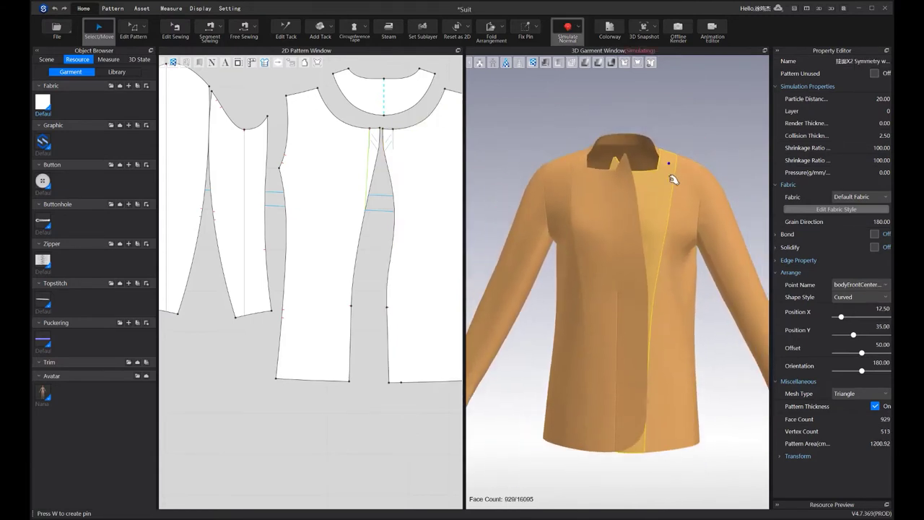
click(603, 202)
scroll(645, 221, down, 2)
right_drag(645, 220, 652, 165)
Show all hidden patterns again and continue the simulation with the collar
key(space)
key(space)
right_click(650, 166)
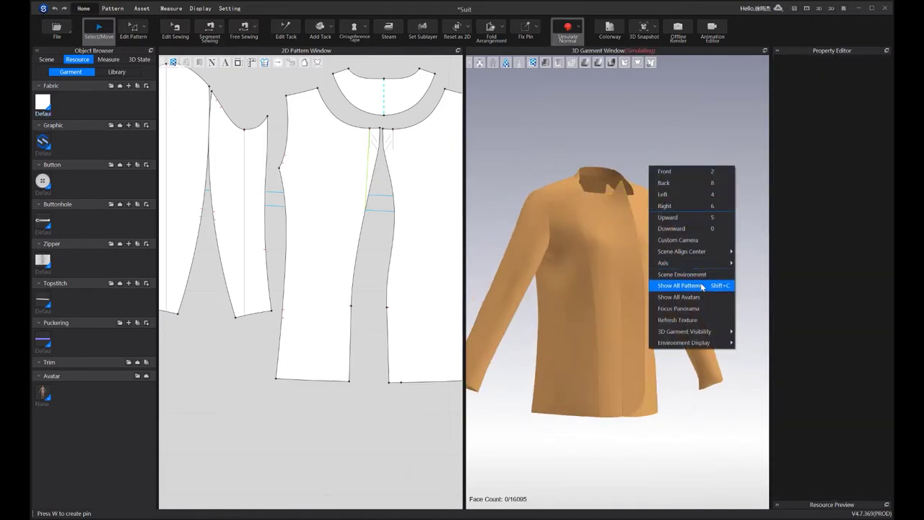
click(698, 286)
key(space)
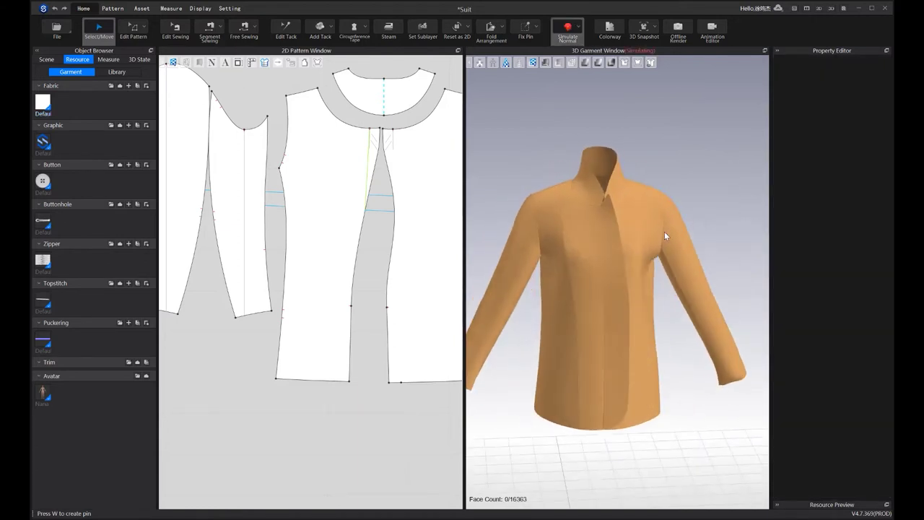
Stop the simulation and freeze all the sewn lining, facing, sleeve and collar patterns
key(z)
click(107, 26)
scroll(606, 306, down, 2)
mouse_move(606, 306)
right_down()
mouse_move(682, 313)
mouse_move(562, 298)
mouse_move(614, 306)
right_up()
scroll(357, 308, down, 8)
middle_drag(337, 300, 267, 300)
drag(205, 188, 522, 381)
key(ctrl+a)
right_click(617, 263)
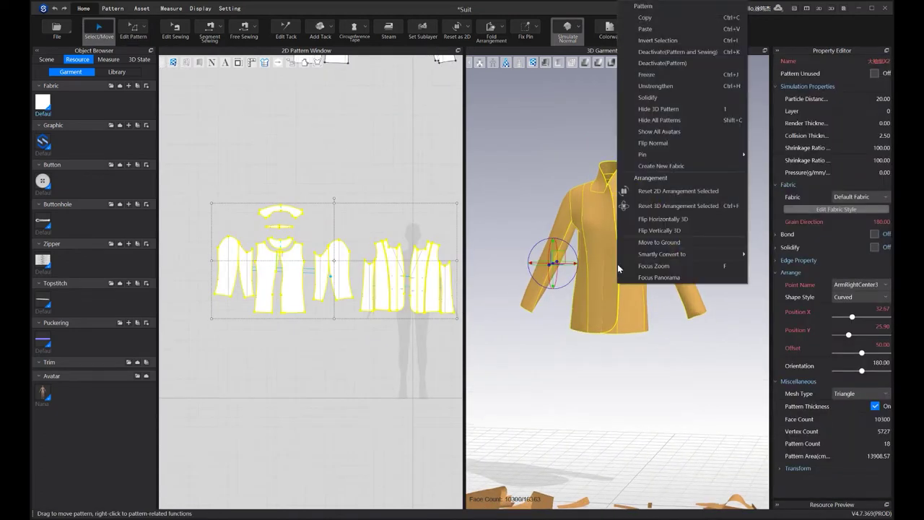
click(687, 74)
click(515, 154)
Move the outer front panel down to just above the frozen pattern set in 2D
scroll(317, 119, down, 5)
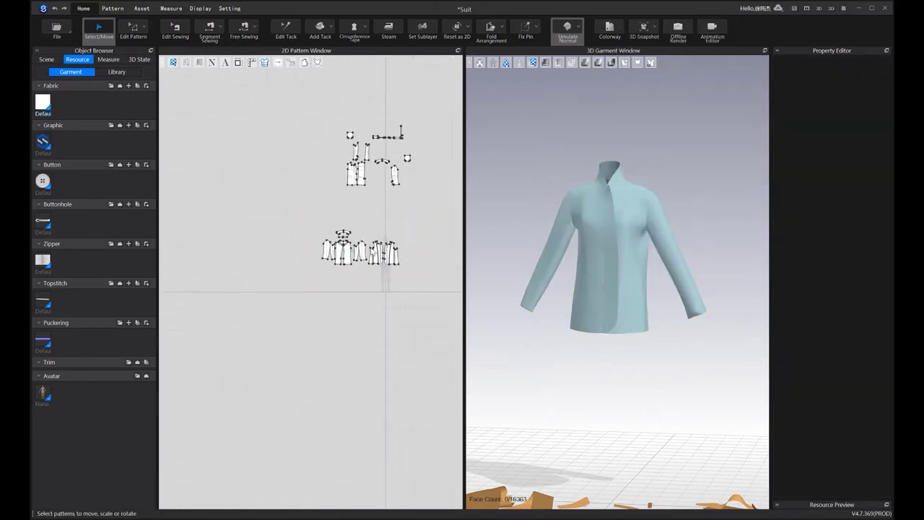
scroll(397, 211, up, 4)
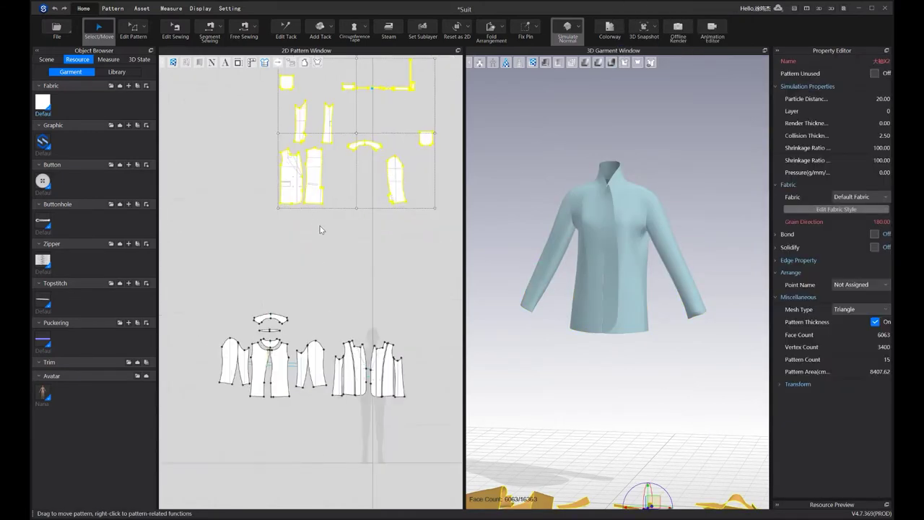
middle_drag(313, 225, 366, 210)
click(365, 208)
drag(345, 170, 337, 224)
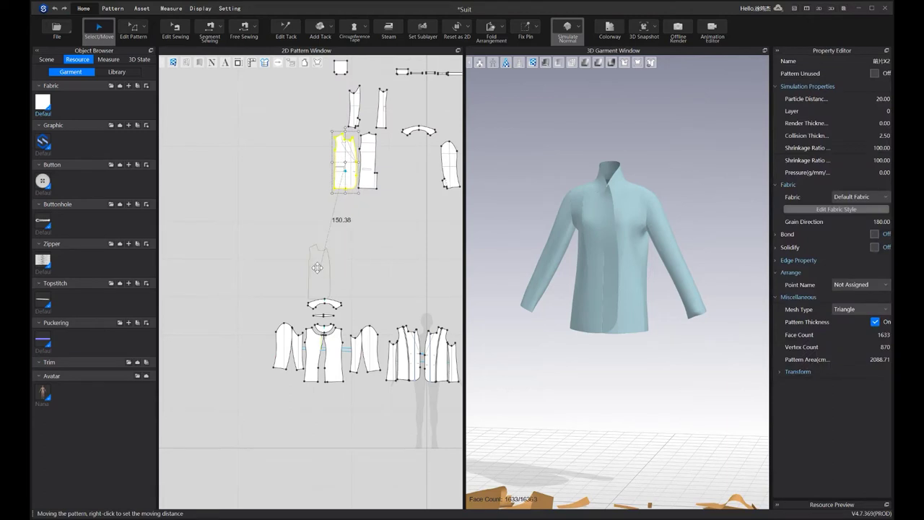
drag(316, 259, 316, 259)
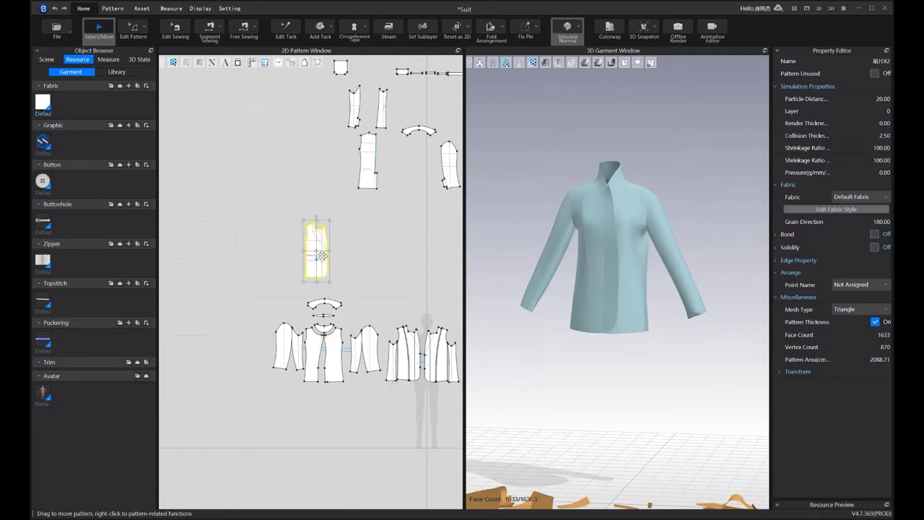
Place the side panel beside the outer front and bring the small and large sleeve pieces together next to them
middle_drag(327, 265, 392, 249)
middle_drag(403, 217, 394, 262)
scroll(392, 262, down, 3)
mouse_move(404, 218)
middle_down()
mouse_move(371, 217)
mouse_move(350, 247)
mouse_move(415, 241)
mouse_move(384, 223)
mouse_move(399, 211)
middle_up()
scroll(376, 226, up, 2)
drag(388, 168, 310, 302)
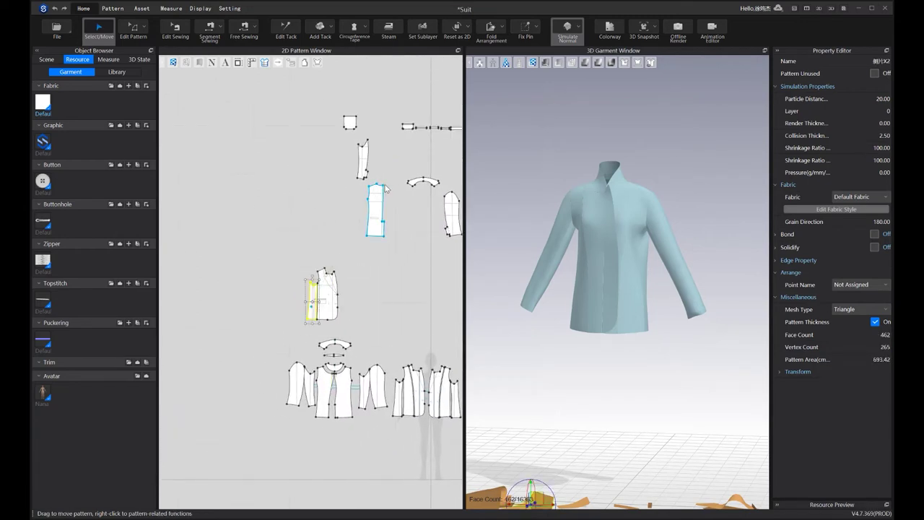
drag(358, 171, 268, 293)
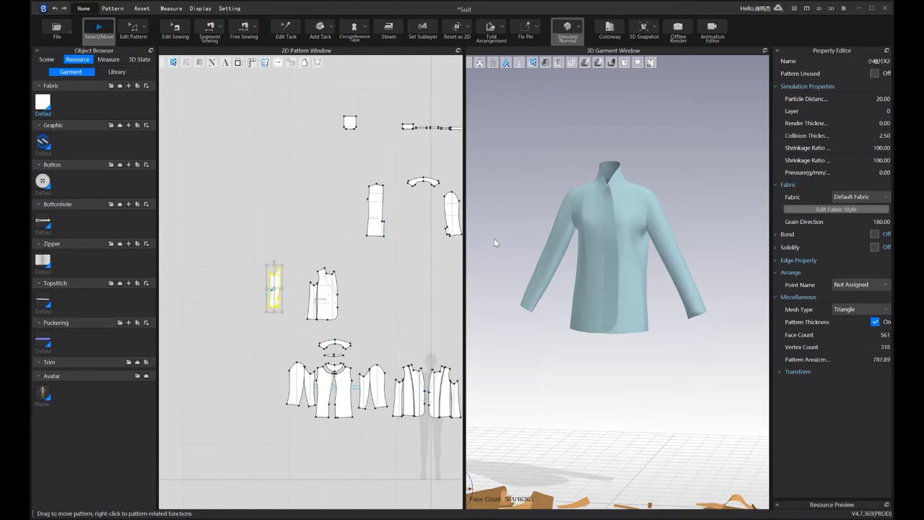
drag(457, 207, 291, 278)
Arrange the outer back panel above the collar, with the sleeve pieces and front panels grouped to its right
scroll(398, 249, down, 3)
middle_drag(363, 275, 338, 268)
drag(356, 210, 373, 293)
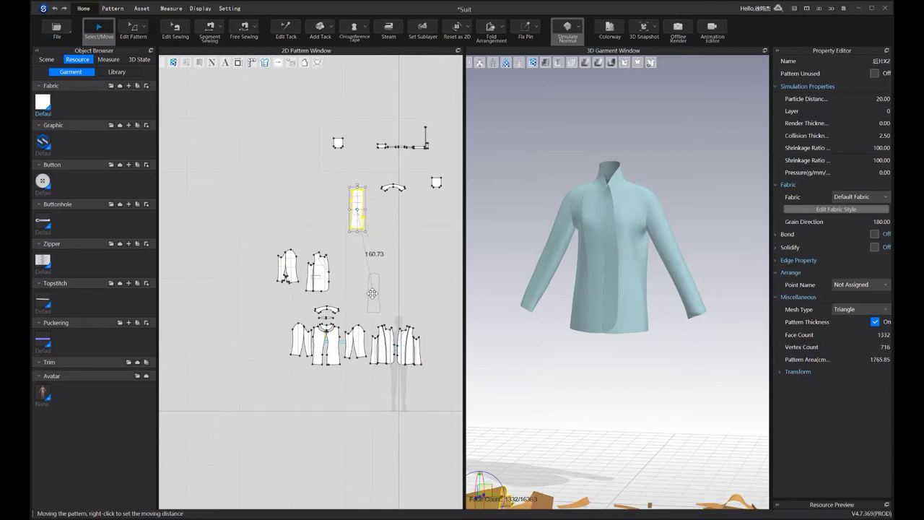
drag(263, 214, 258, 211)
mouse_move(277, 236)
mouse_down()
mouse_move(318, 287)
mouse_move(326, 283)
mouse_up()
drag(325, 282, 395, 298)
drag(263, 197, 318, 270)
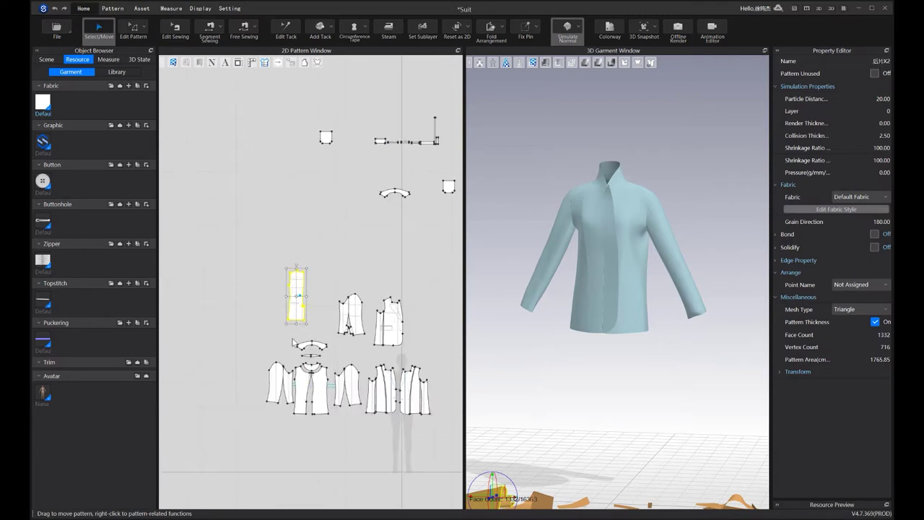
Try to place an instance copy of the narrow lower collar pattern below the outer back panel
scroll(322, 310, up, 5)
right_click(331, 375)
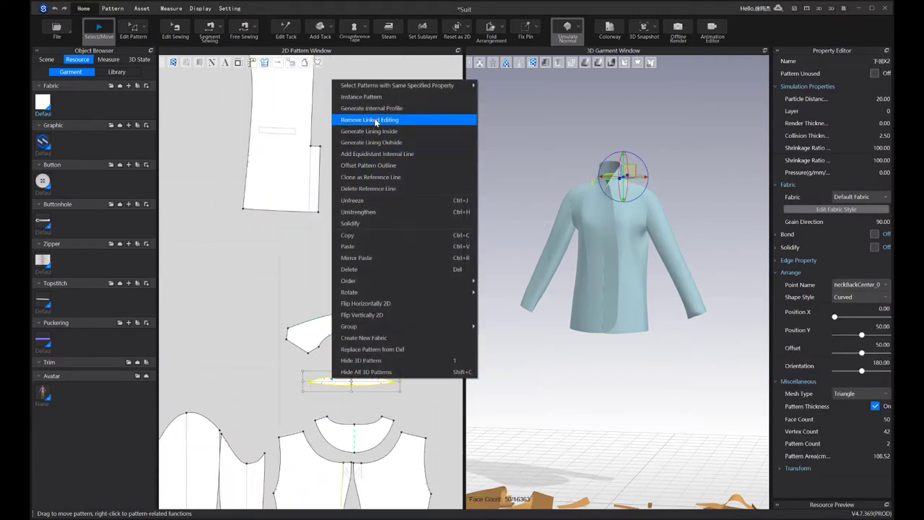
click(368, 93)
middle_drag(363, 278, 375, 356)
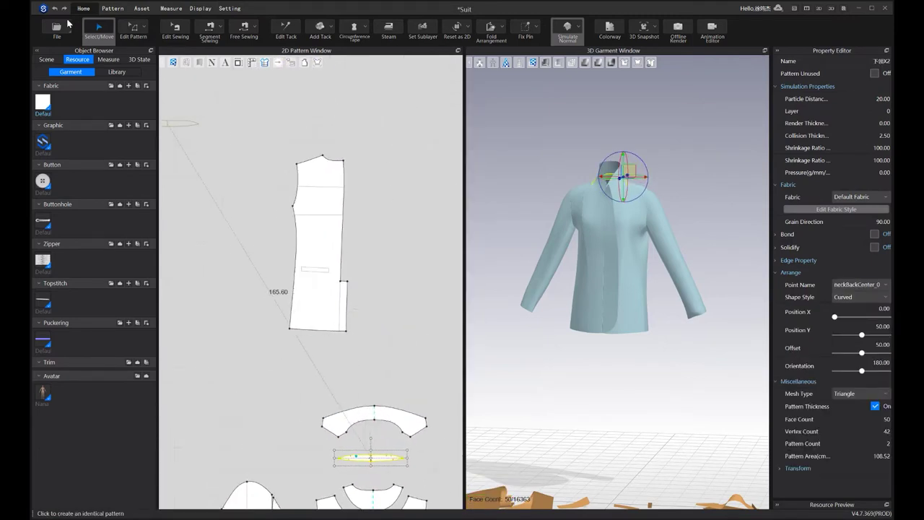
click(282, 344)
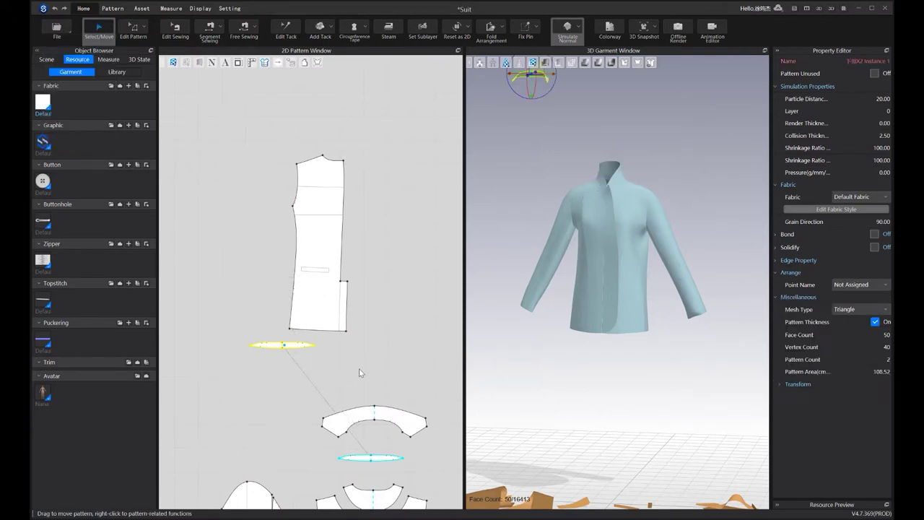
click(376, 459)
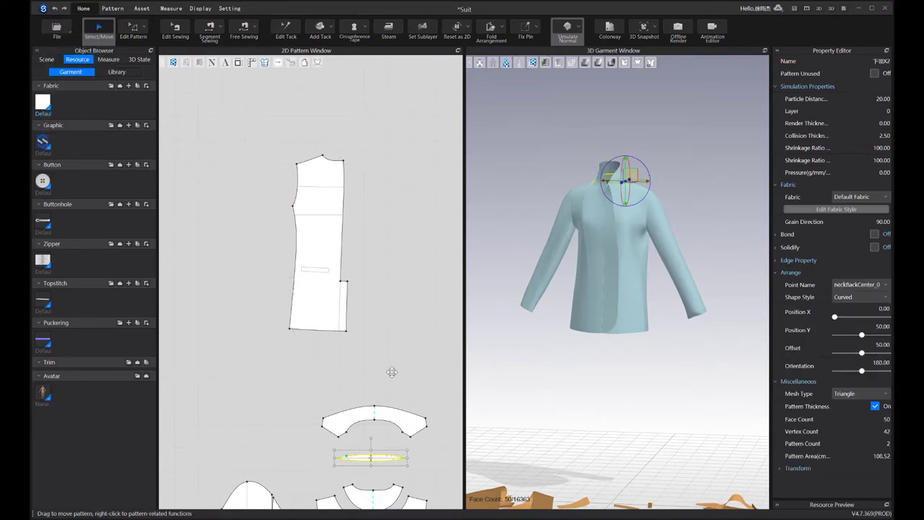
Paste a copy of the narrow lower collar pattern above the outer back panel in the 2D layout
scroll(390, 240, up, 2)
key(ctrl+v)
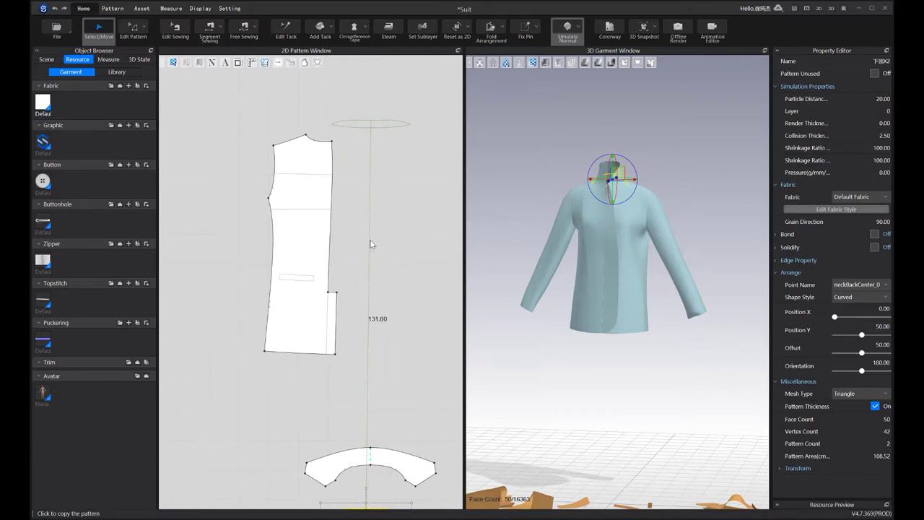
click(371, 244)
scroll(318, 254, down, 5)
scroll(320, 259, up, 2)
middle_drag(320, 259, 307, 281)
drag(296, 283, 306, 295)
Position the outer upper collar pattern just above the copied lower collar and the outer back panel
scroll(419, 310, down, 2)
middle_drag(424, 313, 344, 303)
middle_drag(265, 293, 252, 339)
right_drag(663, 301, 551, 293)
middle_drag(551, 294, 665, 263)
right_drag(649, 267, 578, 272)
scroll(345, 286, down, 3)
mouse_move(345, 286)
middle_down()
mouse_move(336, 315)
mouse_move(341, 273)
middle_up()
drag(365, 187, 277, 258)
Review the laid-out shell patterns, the small pocket pieces and the frozen lining garment from the back and front
drag(241, 228, 422, 350)
middle_drag(398, 239, 376, 277)
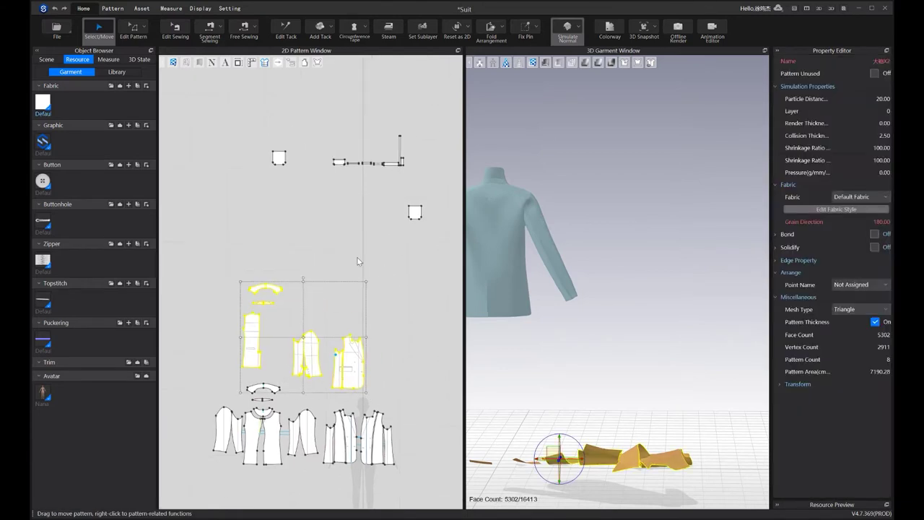
drag(254, 129, 417, 273)
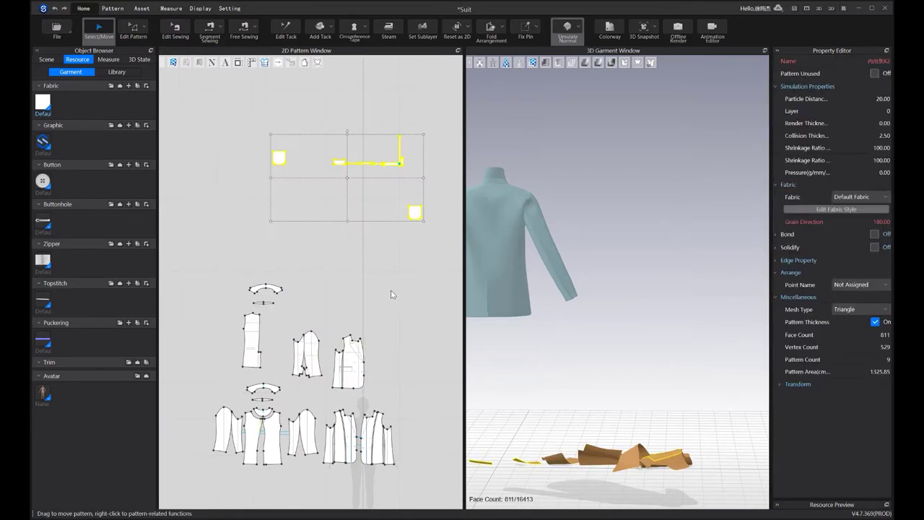
middle_drag(380, 340, 387, 282)
right_drag(569, 232, 588, 252)
middle_drag(587, 252, 641, 272)
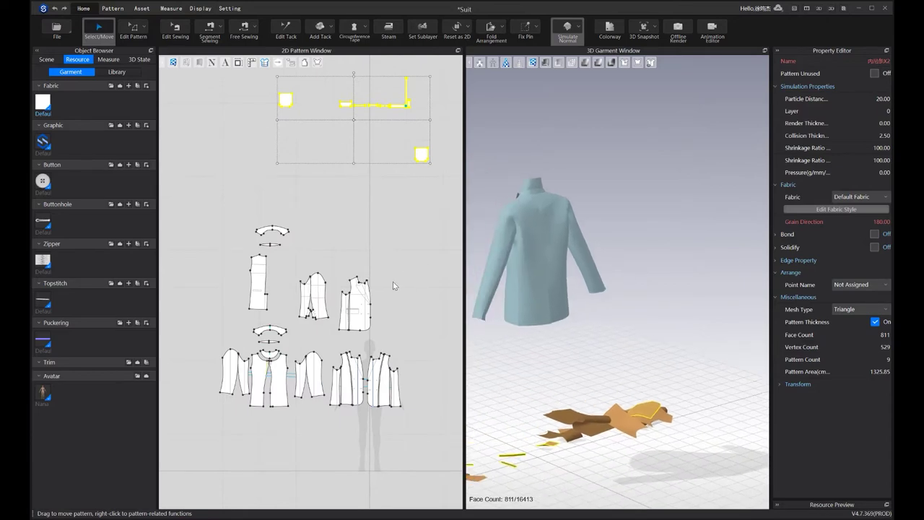
right_drag(606, 297, 627, 303)
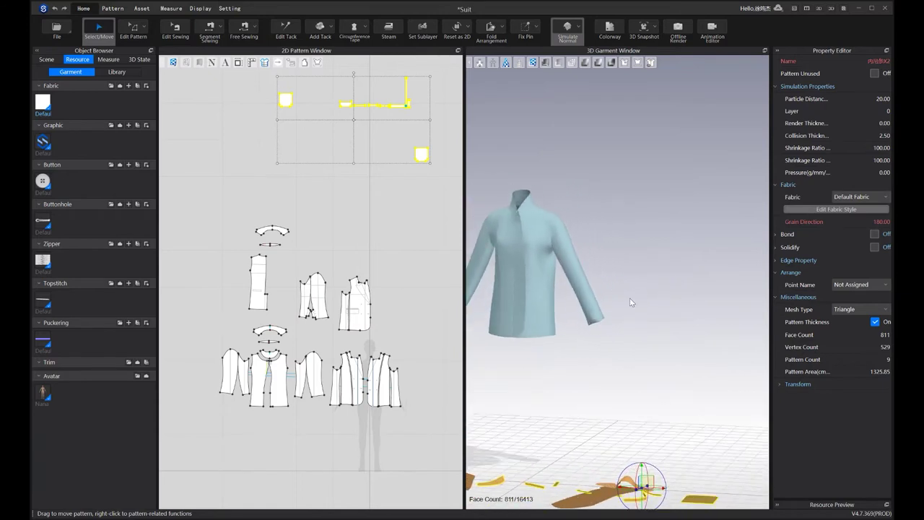
scroll(628, 310, up, 3)
middle_drag(593, 292, 633, 290)
scroll(628, 288, up, 4)
scroll(620, 284, down, 1)
middle_drag(576, 270, 586, 248)
mouse_move(586, 287)
right_down()
mouse_move(609, 291)
mouse_move(596, 287)
right_up()
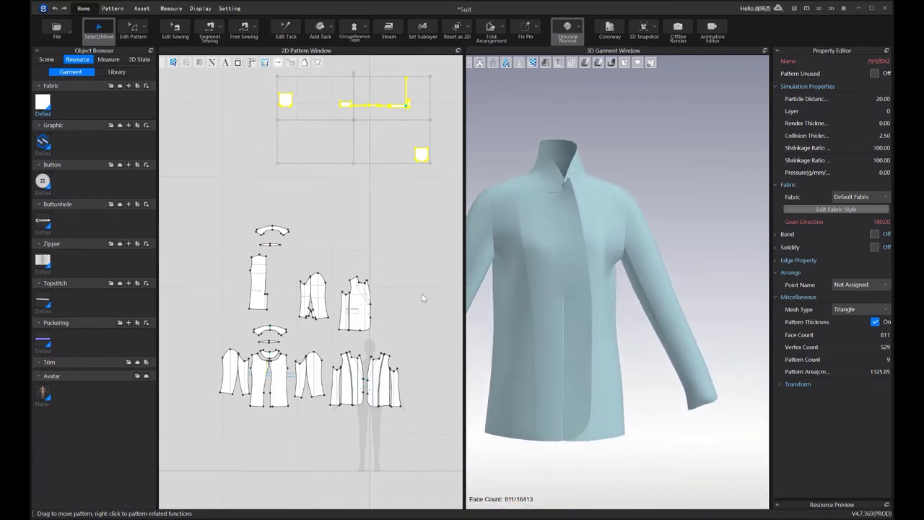
middle_drag(319, 291, 316, 274)
scroll(591, 330, down, 2)
right_drag(592, 334, 577, 325)
click(218, 194)
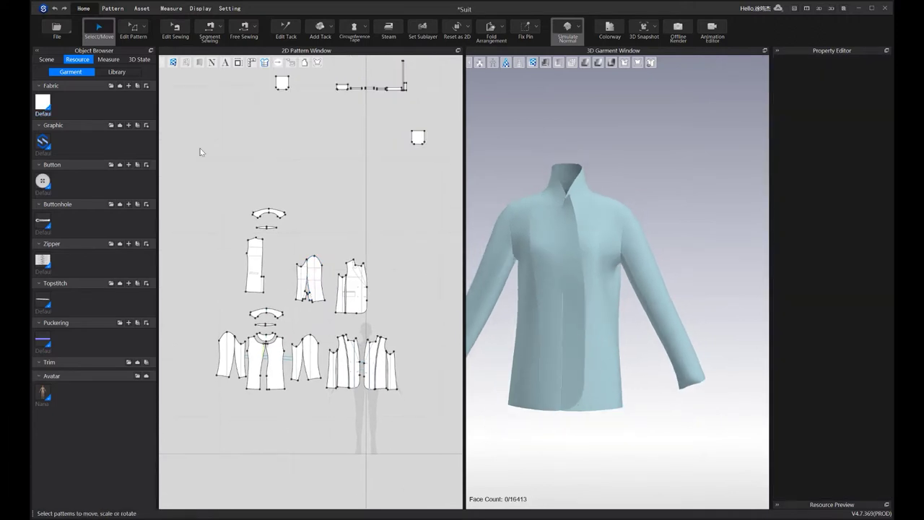
Show the arrangement points and place the outer front and side panels together on a front body point in 3D
scroll(387, 306, up, 1)
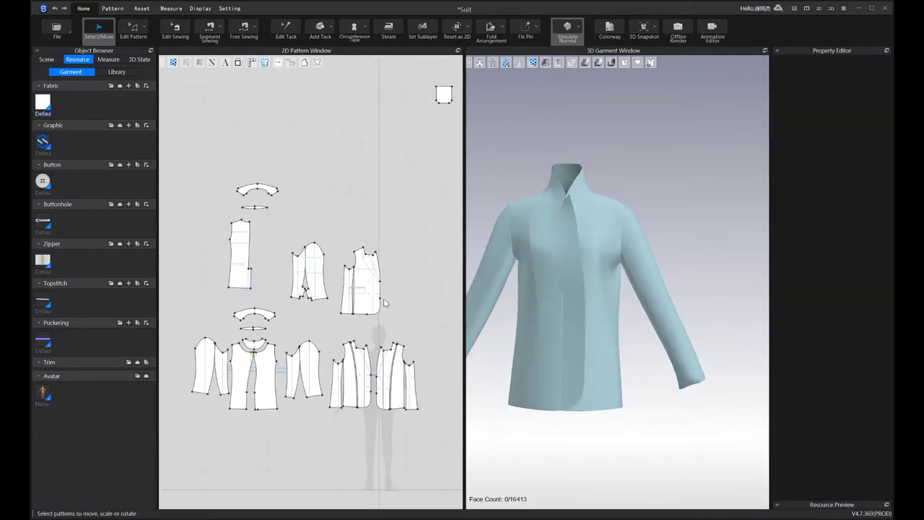
key(shift+f)
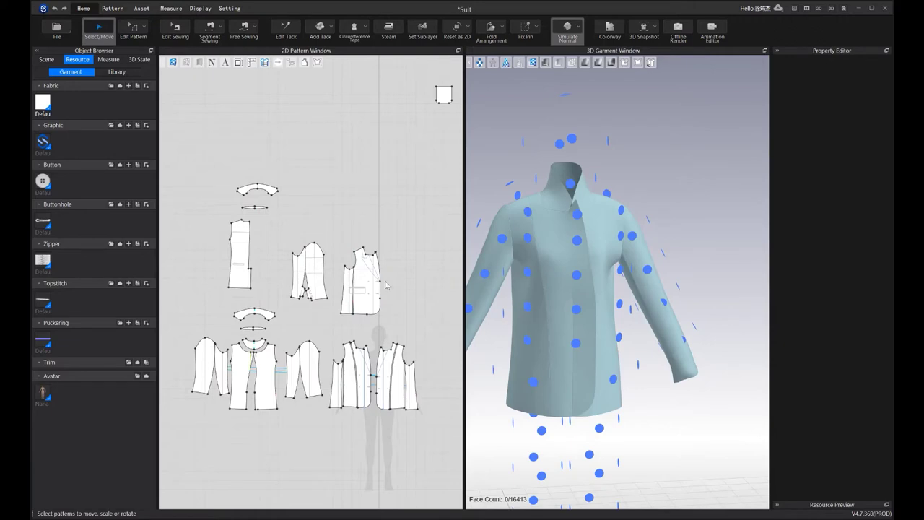
drag(404, 320, 404, 321)
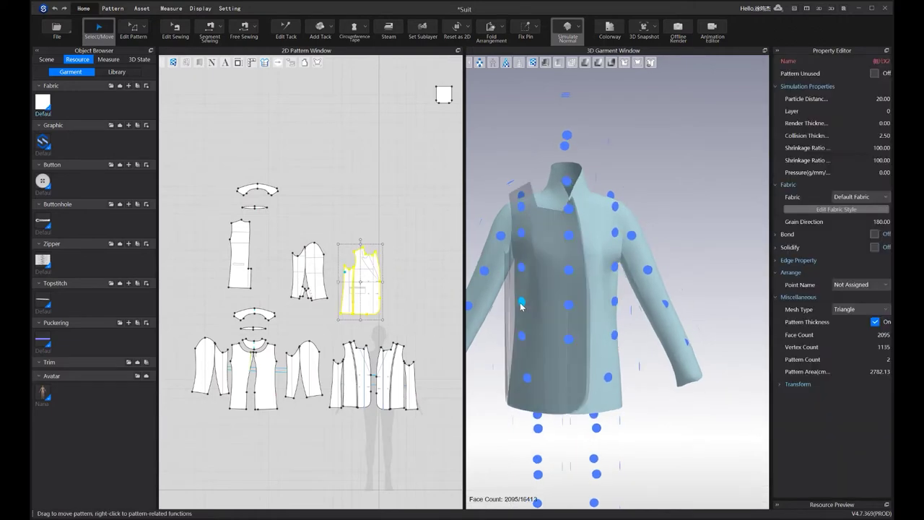
right_drag(599, 307, 667, 311)
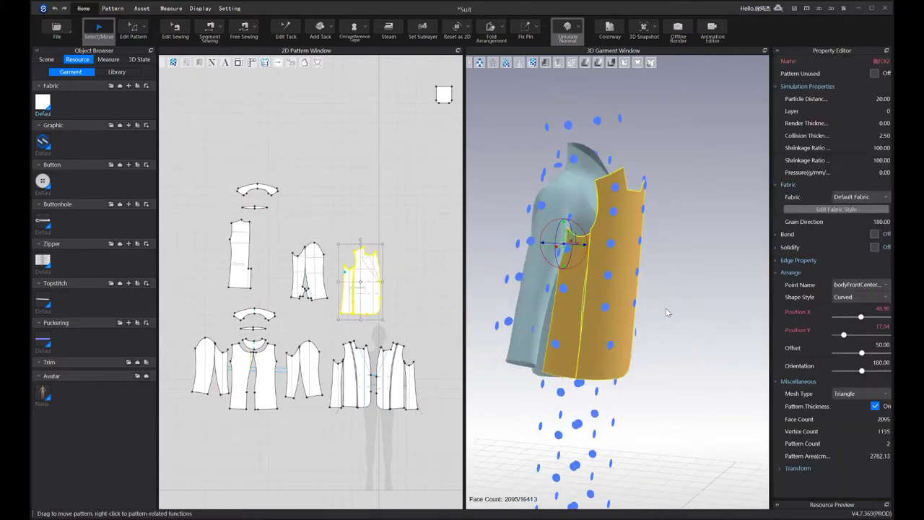
Create a symmetric copy of the outer front and side panels directly beside the originals
drag(332, 239, 392, 315)
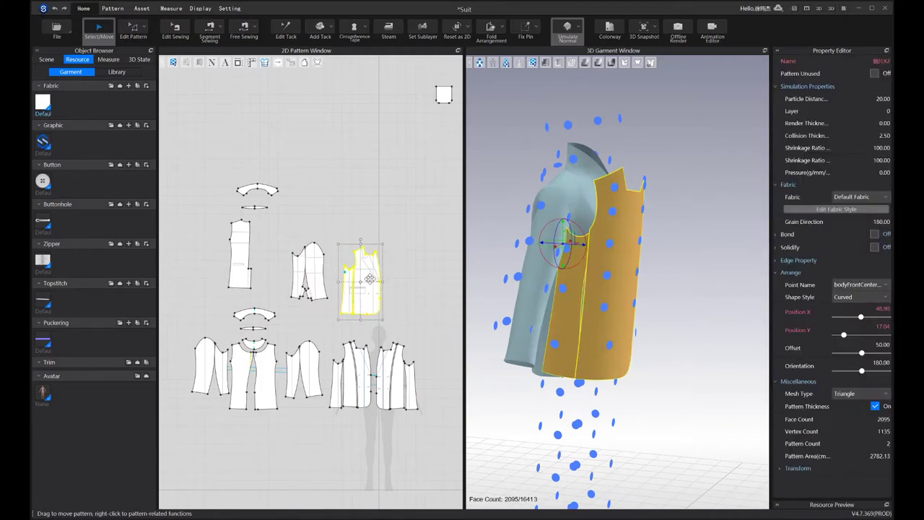
key(ctrl+d)
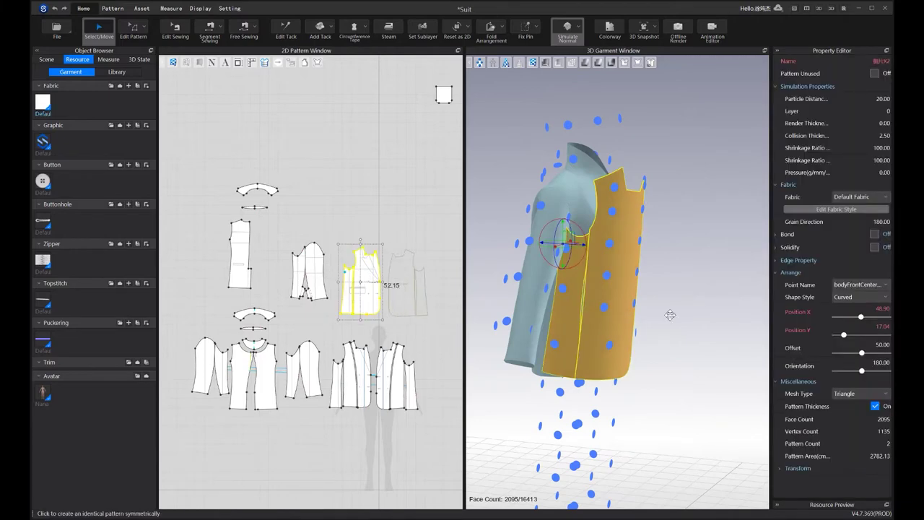
click(408, 283)
Arrange the large and small outer sleeve pieces on the ArmRightCenter3 point and shift them closer around the arm
drag(282, 236, 336, 310)
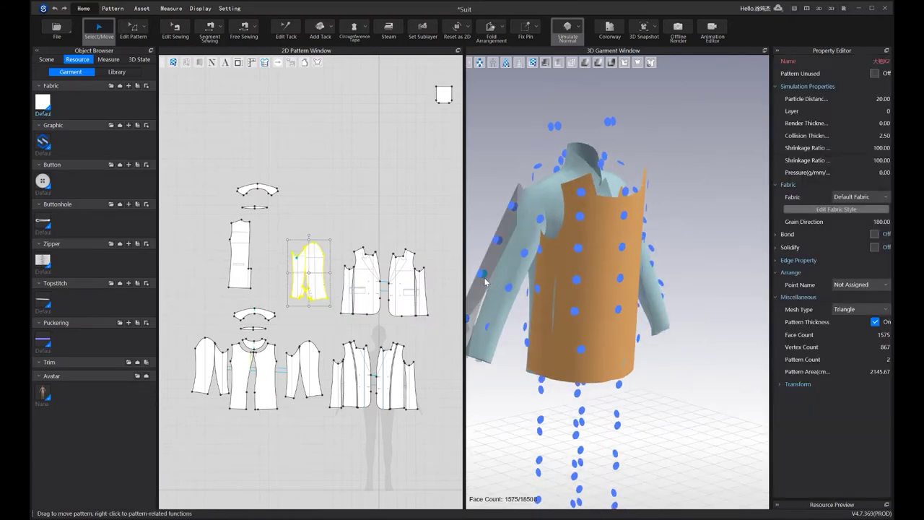
click(510, 290)
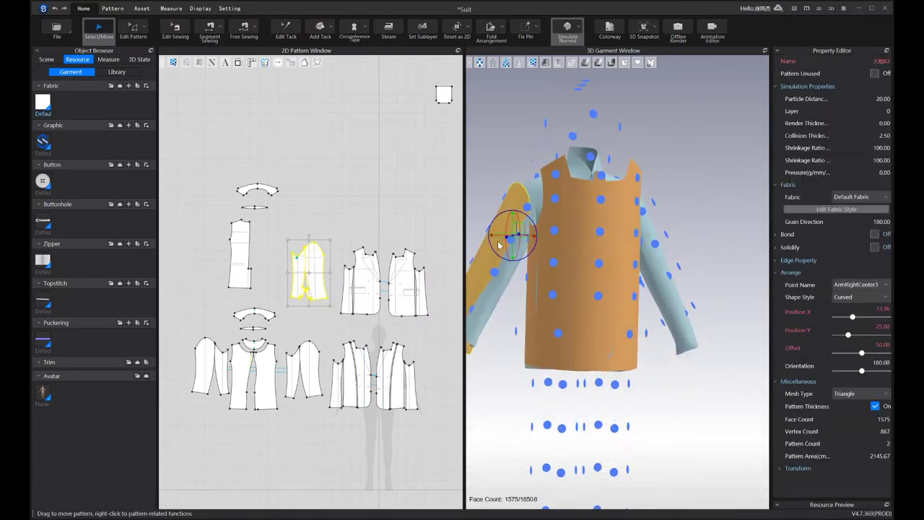
drag(518, 236, 525, 242)
right_drag(533, 264, 593, 272)
drag(535, 244, 539, 244)
right_drag(539, 244, 523, 243)
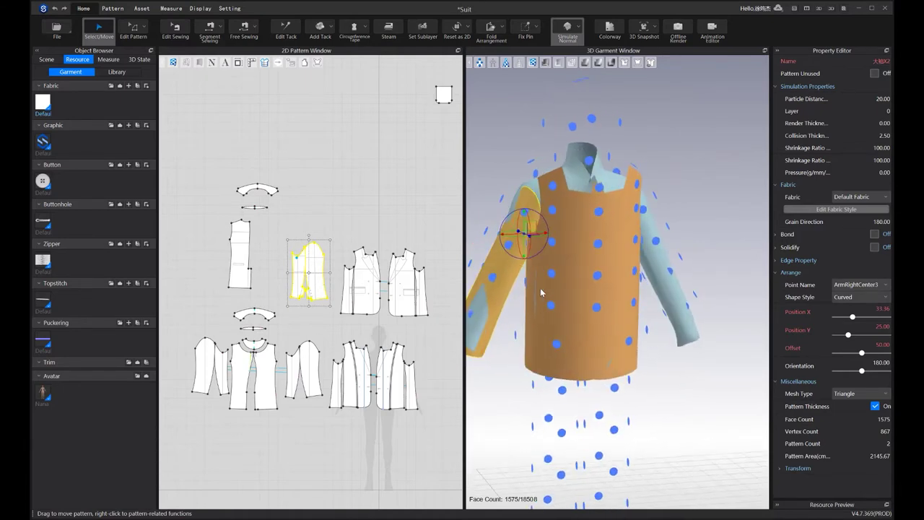
drag(528, 226, 526, 224)
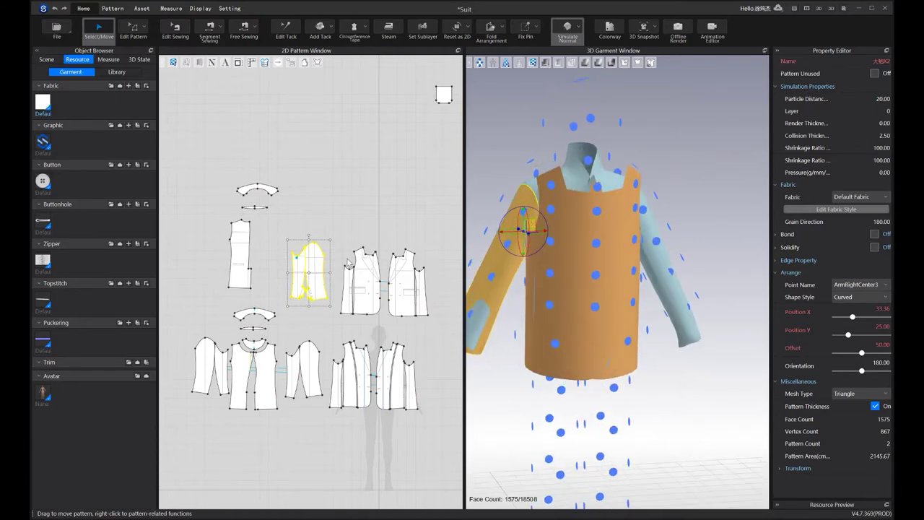
Create a symmetric copy of both outer sleeve pieces on the far side of the front panels
middle_drag(361, 288, 284, 284)
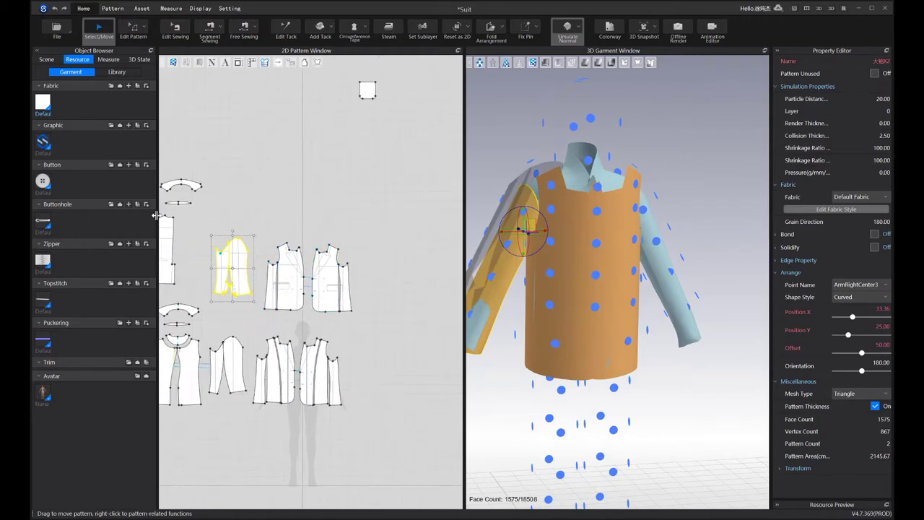
drag(197, 219, 262, 305)
key(ctrl+d)
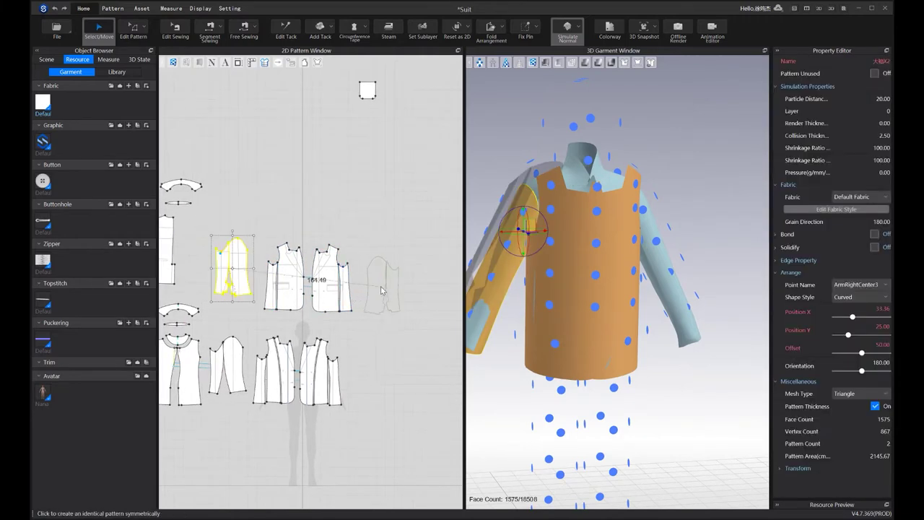
click(364, 338)
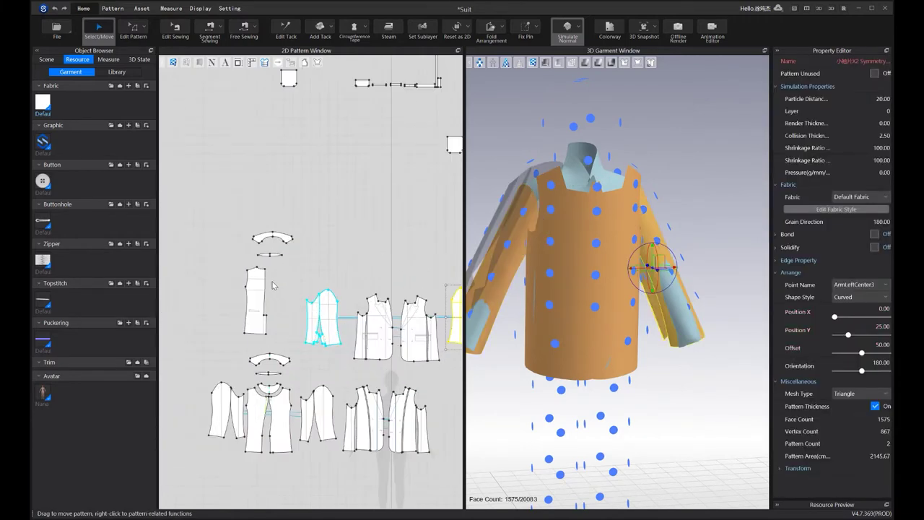
Arrange the outer back panel on a back body point and adjust its position behind the lining
click(257, 275)
right_drag(669, 311, 536, 313)
click(534, 311)
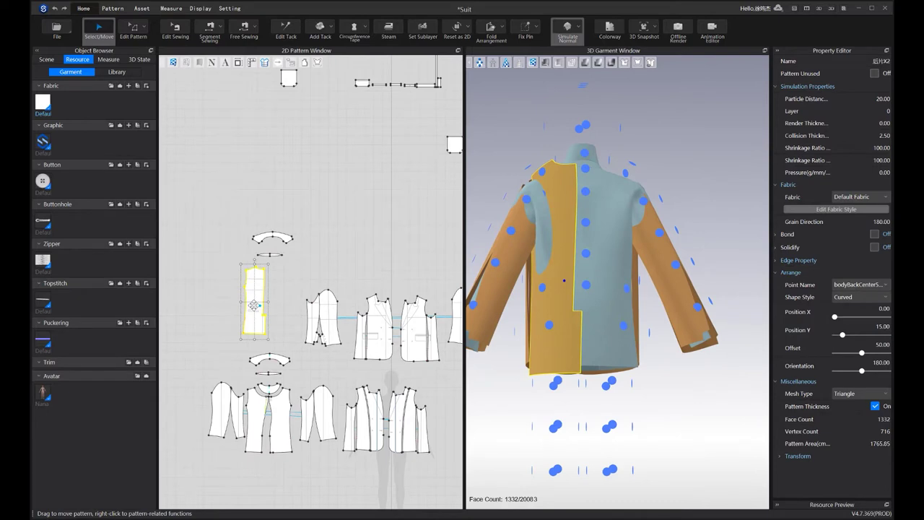
scroll(283, 313, down, 3)
right_drag(557, 302, 555, 326)
drag(555, 321, 544, 309)
right_drag(550, 318, 563, 326)
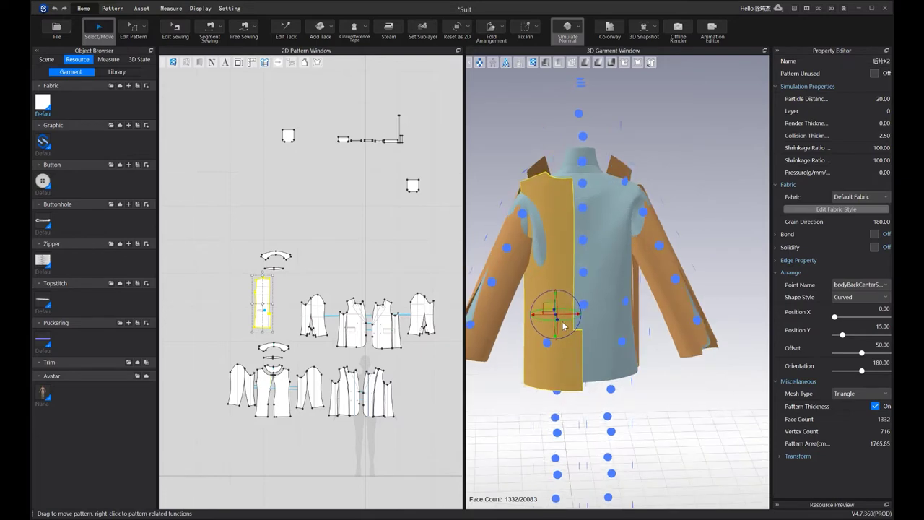
drag(563, 320, 554, 302)
Create a symmetric copy of the outer back panel beside the original to complete the back
click(318, 268)
click(265, 284)
right_click(264, 284)
click(354, 18)
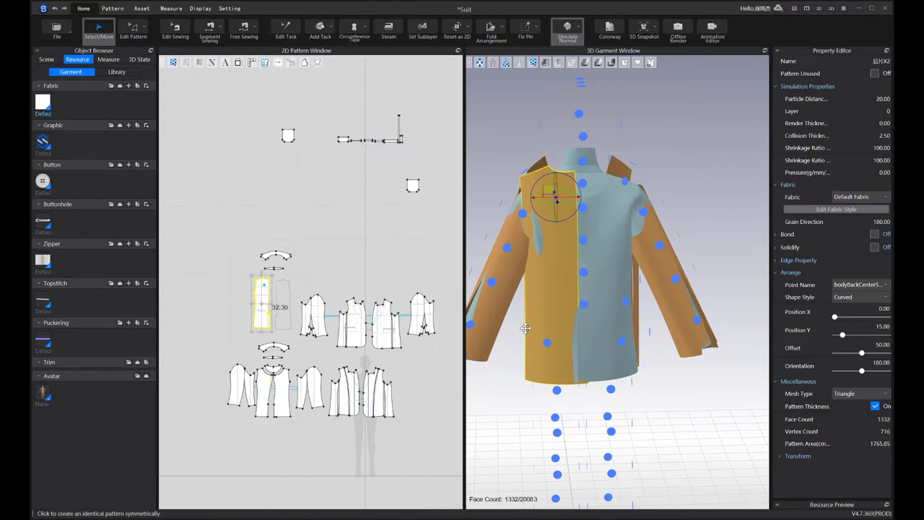
scroll(512, 325, down, 2)
right_drag(547, 344, 546, 354)
Arrange the outer upper collar on the HeadV4 point behind the head
click(270, 255)
scroll(554, 194, up, 3)
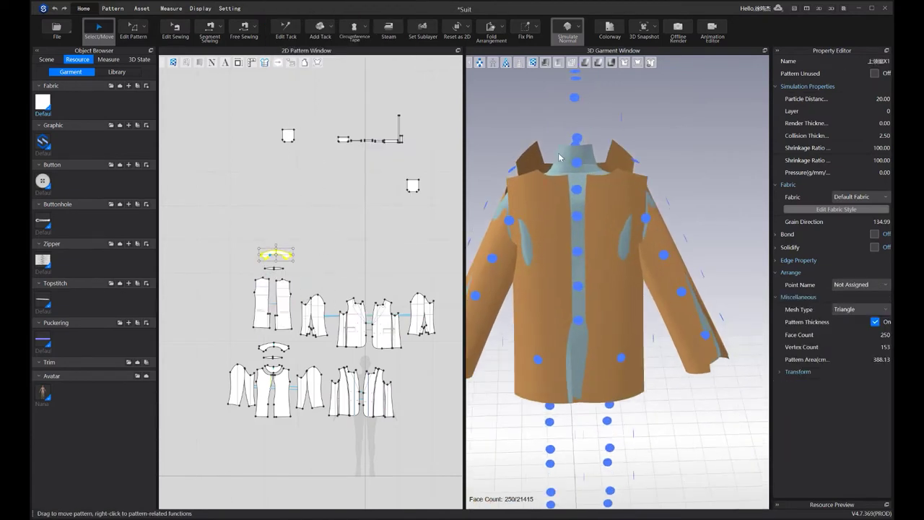
click(576, 138)
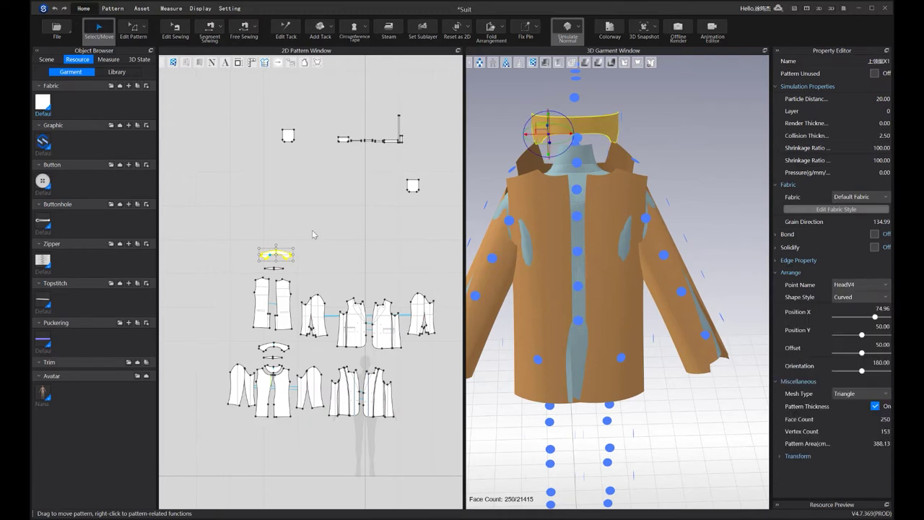
Arrange the lower collar copy on the neckBackCenter_0 point and lower the upper collar closer to the neck
click(273, 269)
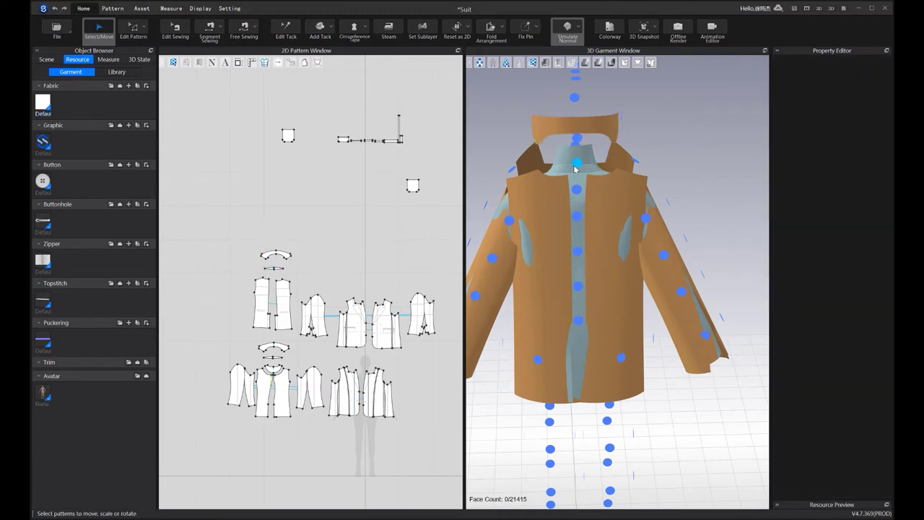
click(277, 267)
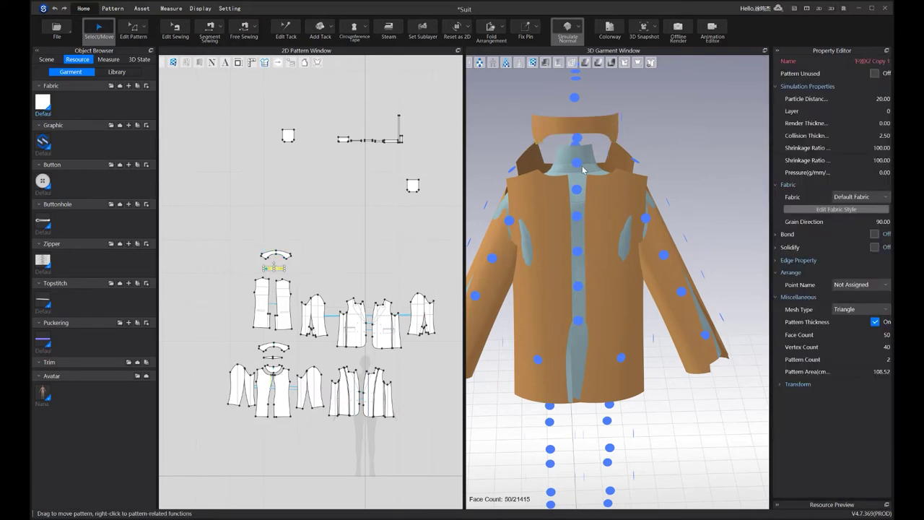
click(577, 165)
drag(593, 133, 596, 146)
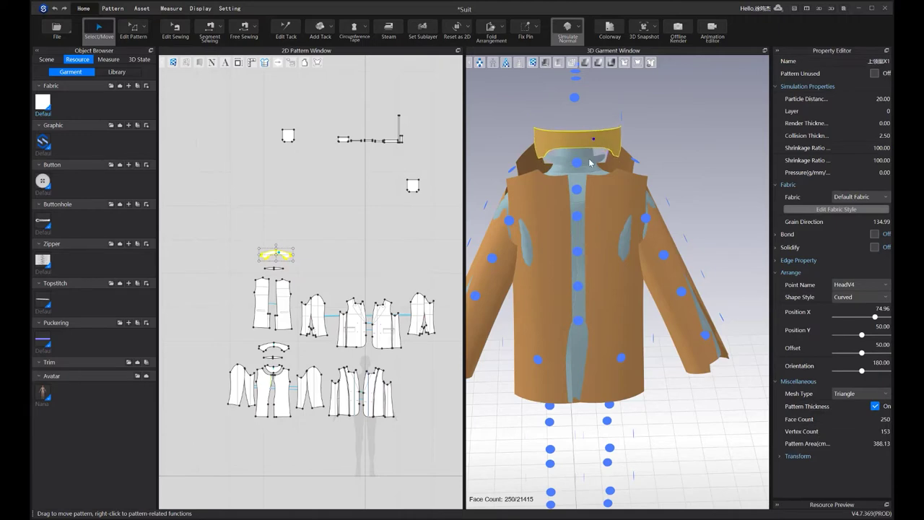
click(590, 159)
right_click(589, 160)
click(673, 228)
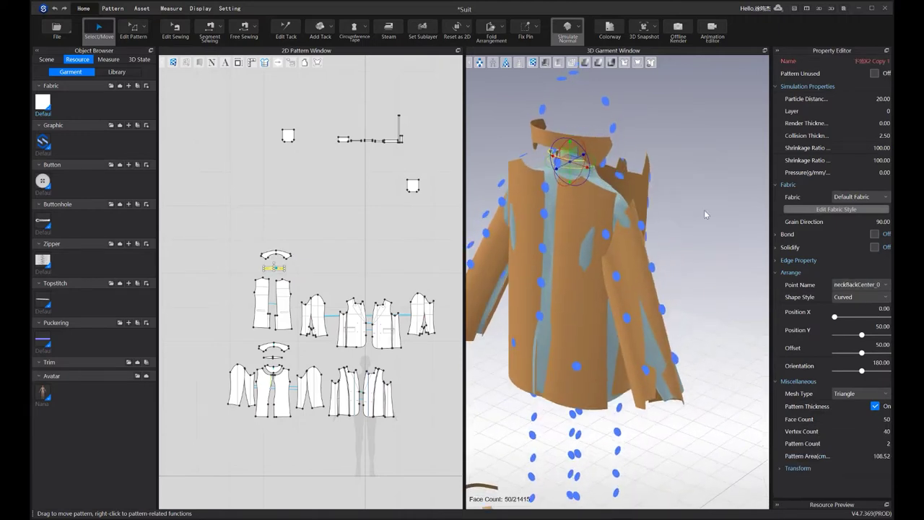
Inspect the arranged shell pieces around the collar, back and front of the garment in 3D
click(674, 215)
scroll(675, 215, down, 2)
right_drag(675, 215, 685, 217)
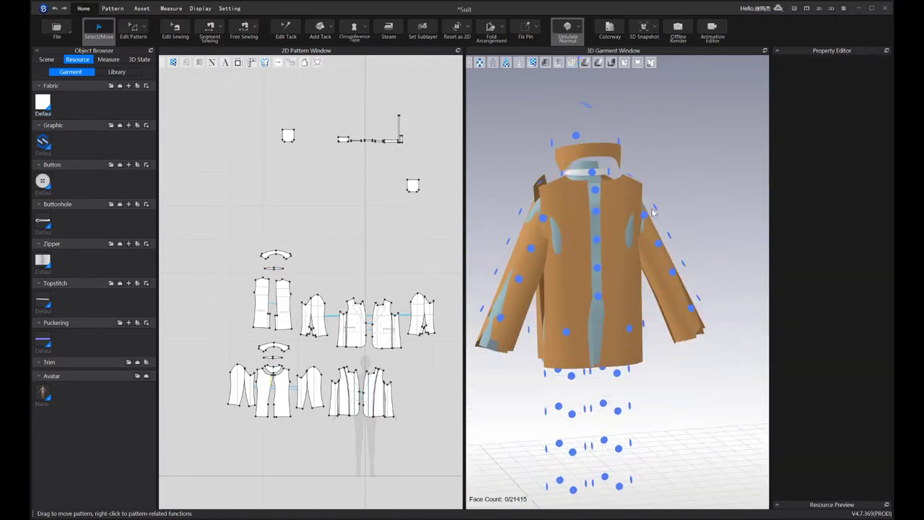
scroll(684, 216, up, 3)
click(595, 133)
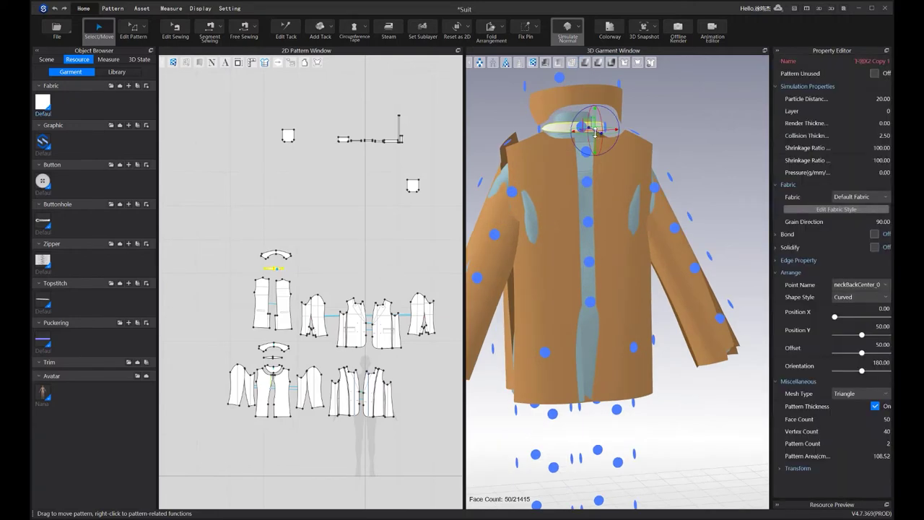
click(691, 124)
right_drag(690, 124, 510, 200)
scroll(510, 200, down, 3)
middle_drag(547, 209, 554, 241)
right_drag(555, 241, 526, 241)
scroll(354, 191, up, 5)
key(m)
middle_drag(344, 200, 362, 191)
scroll(347, 296, up, 4)
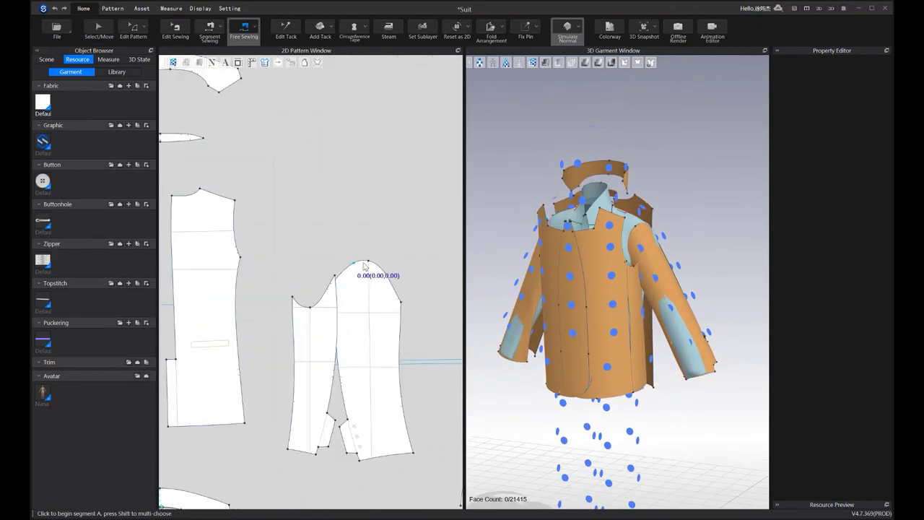
scroll(274, 212, down, 3)
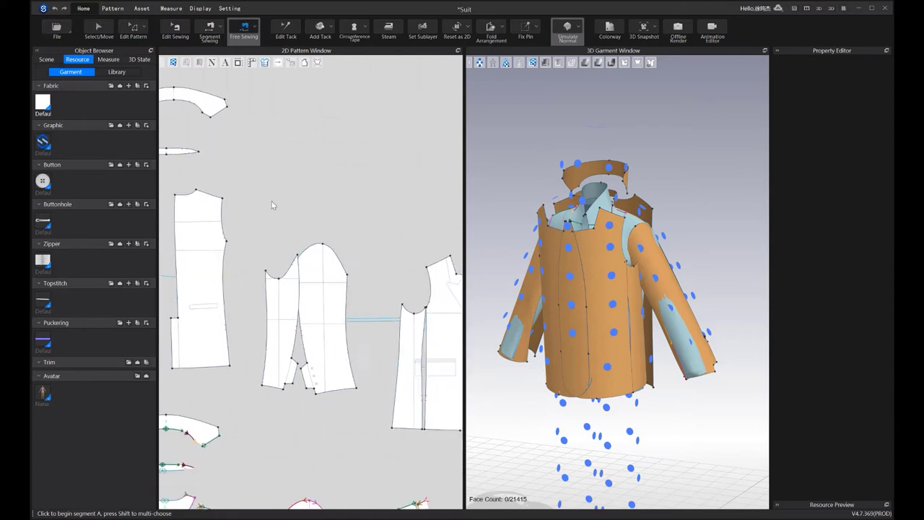
scroll(348, 229, up, 5)
click(349, 223)
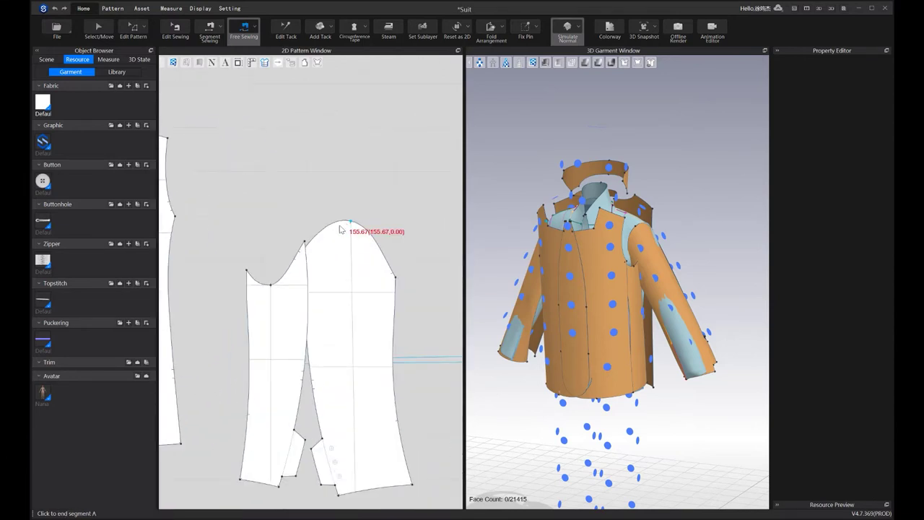
Separate the small and large outer sleeve patterns in 2D so a clear gap lies between them
key(q)
drag(269, 306, 255, 306)
drag(325, 284, 329, 280)
click(284, 244)
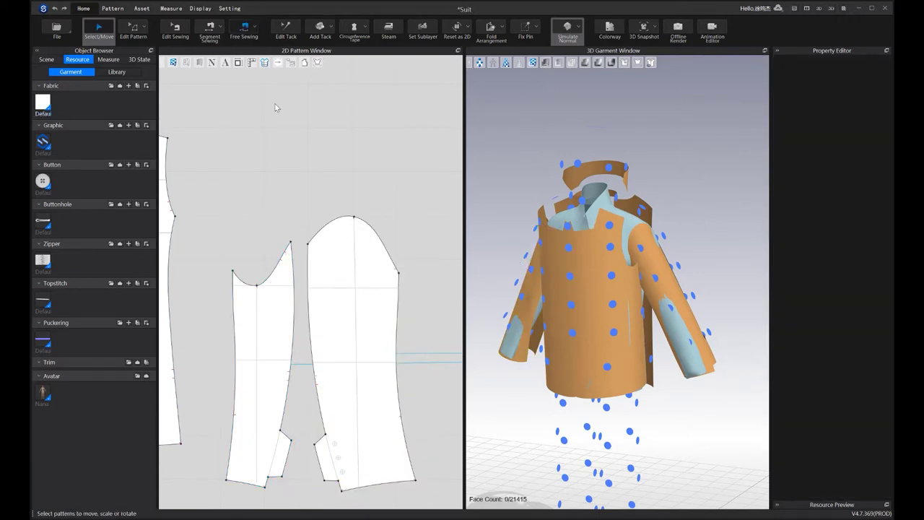
Free-sew the large outer sleeve's back cap curve and the small sleeve's adjoining upper curve to the back panel's armhole, stopping near its lower end
key(m)
click(354, 218)
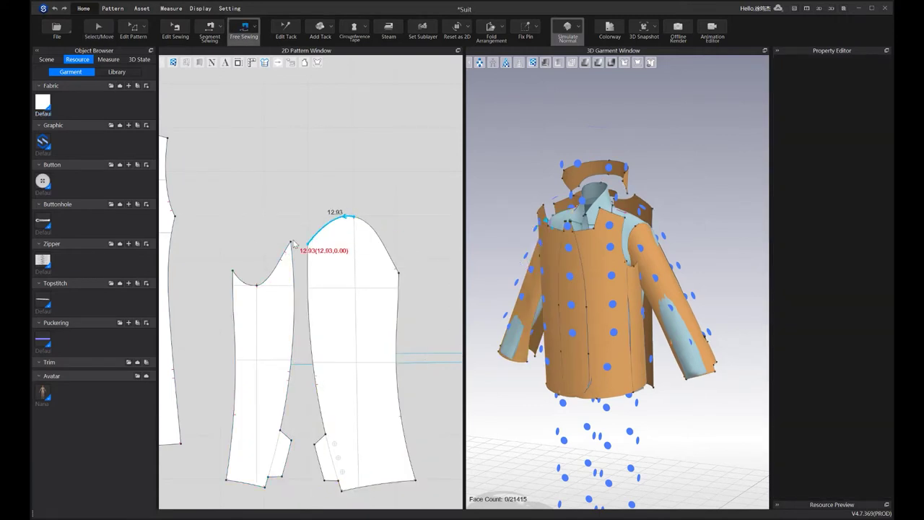
shift+click(290, 242)
shift+click(281, 260)
middle_drag(184, 162, 256, 210)
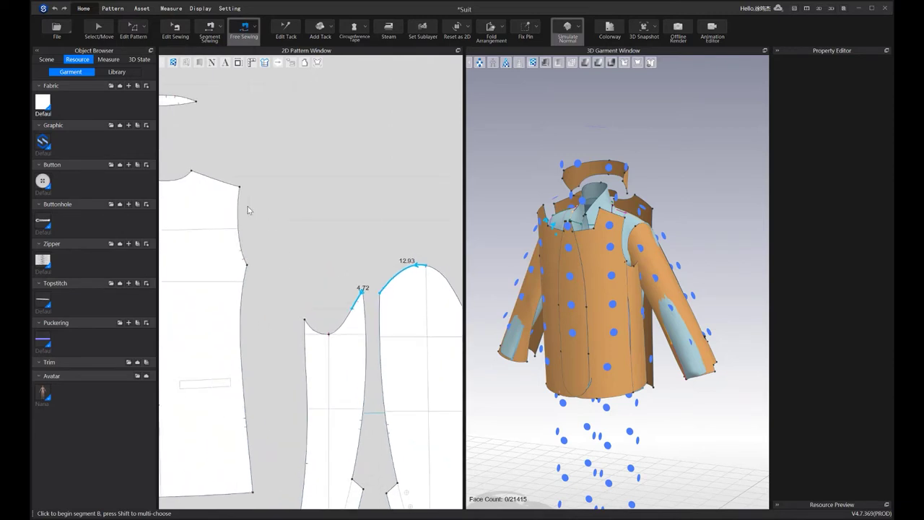
scroll(252, 206, up, 2)
click(235, 185)
scroll(242, 253, up, 3)
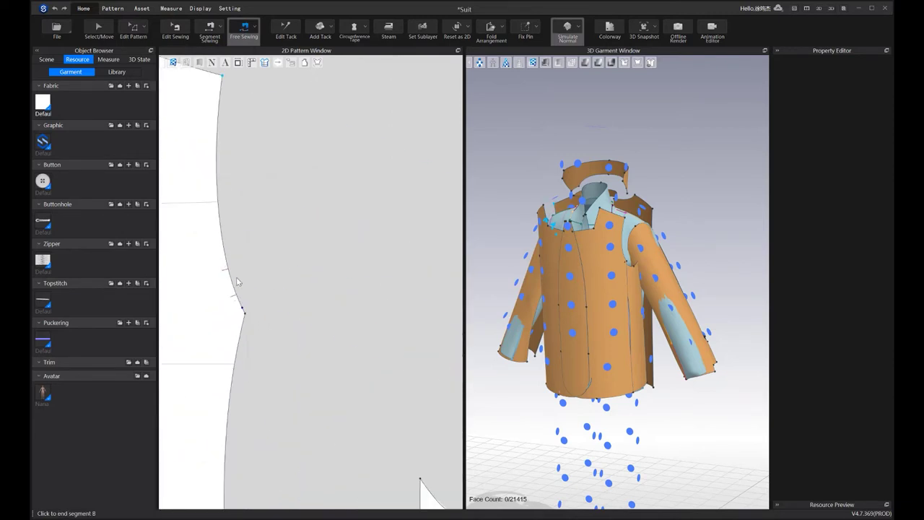
click(273, 255)
Try to free-sew the small sleeve's underarm curve to only the short remaining end of the back panel's armhole
scroll(267, 250, down, 3)
middle_drag(224, 211, 163, 140)
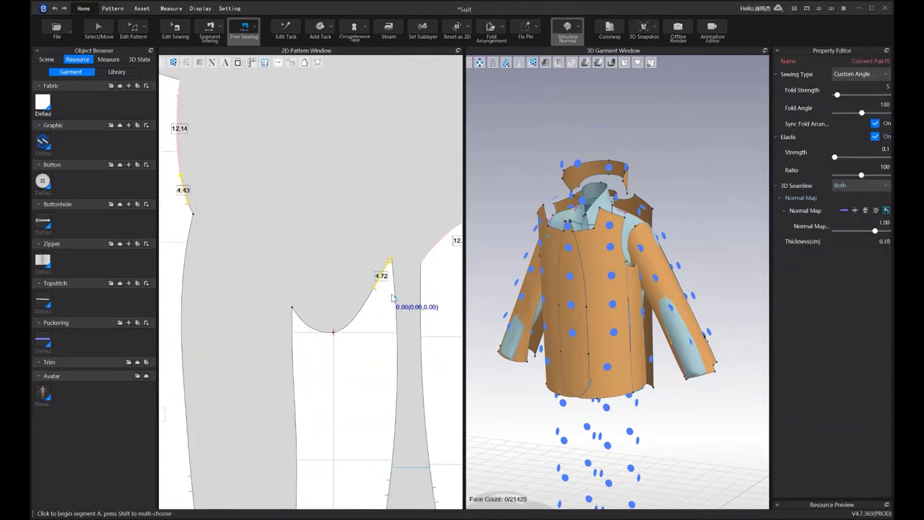
click(373, 290)
click(333, 332)
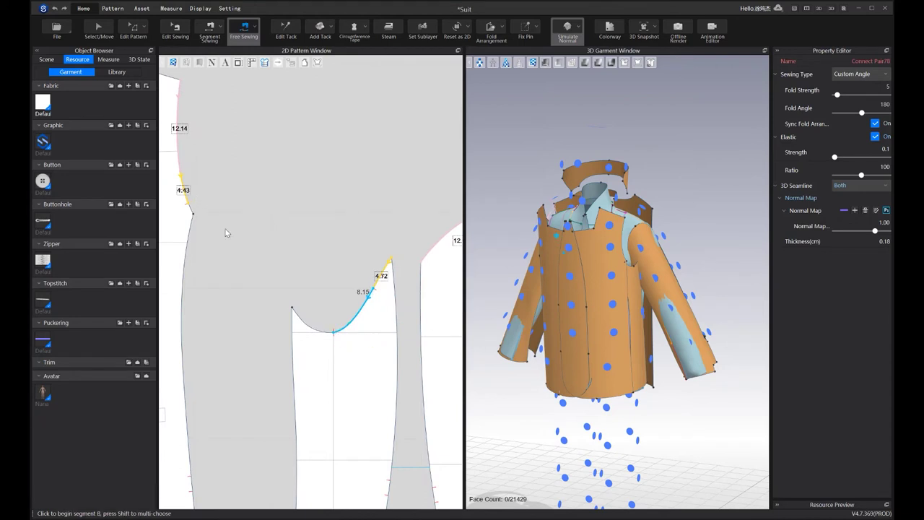
middle_drag(188, 206, 216, 229)
click(214, 228)
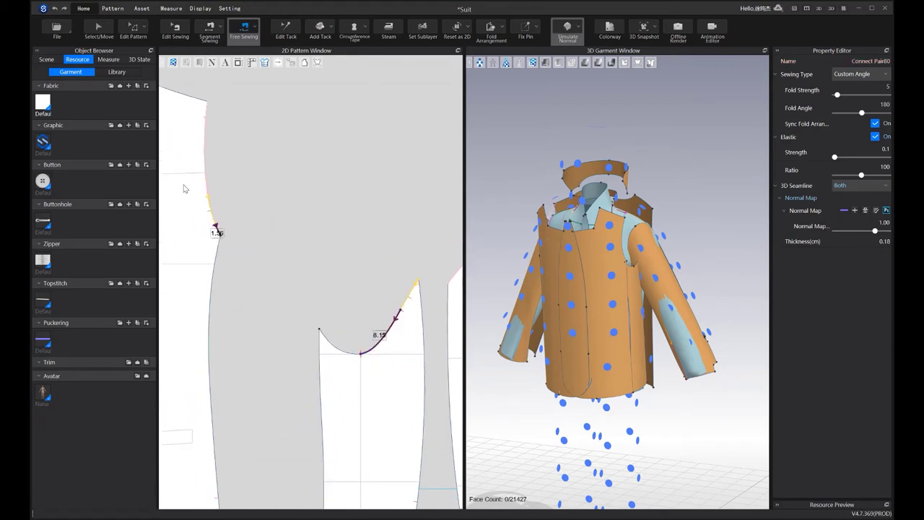
scroll(214, 228, down, 3)
Free-sew the small sleeve's underarm curve to the back armhole's remaining end plus the side panel's adjoining armhole curve as one combined seam
scroll(269, 259, up, 3)
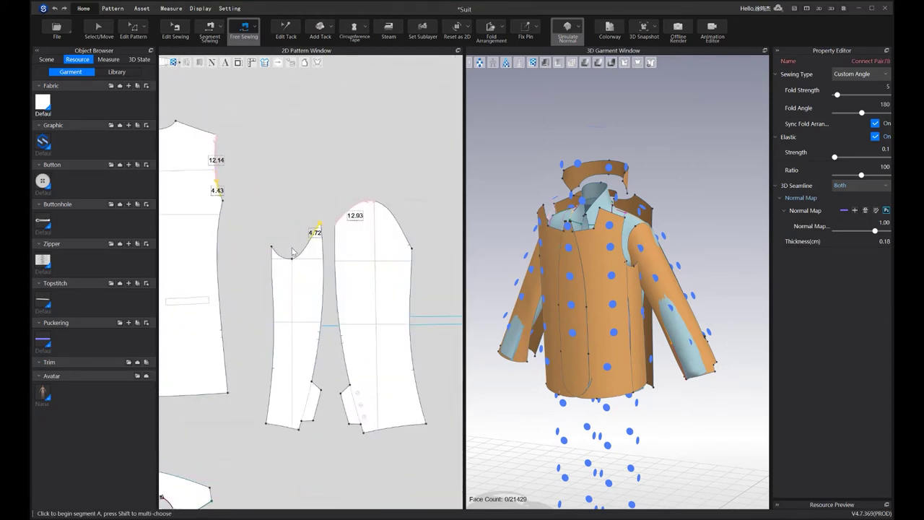
click(313, 240)
click(291, 259)
scroll(217, 193, up, 2)
click(213, 192)
scroll(220, 196, down, 4)
scroll(415, 261, up, 3)
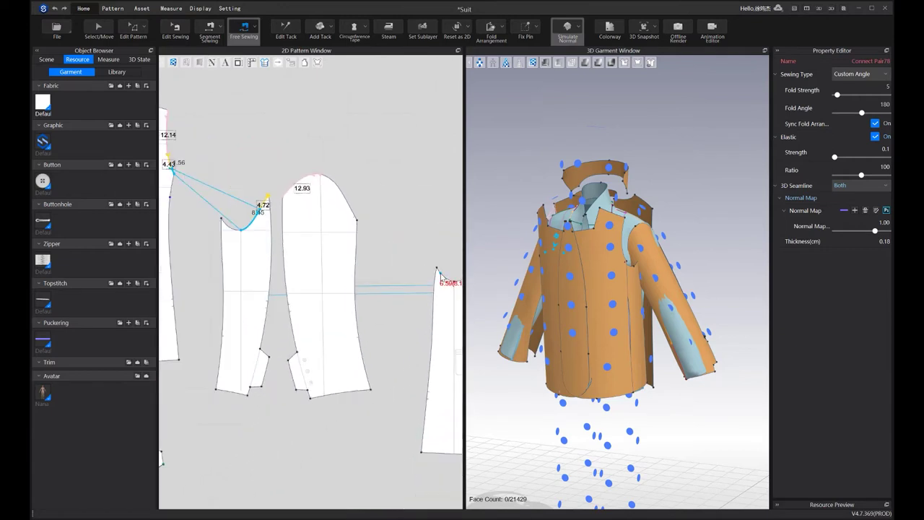
scroll(440, 277, up, 2)
click(435, 265)
scroll(443, 279, up, 2)
middle_drag(361, 249, 260, 226)
scroll(342, 252, up, 5)
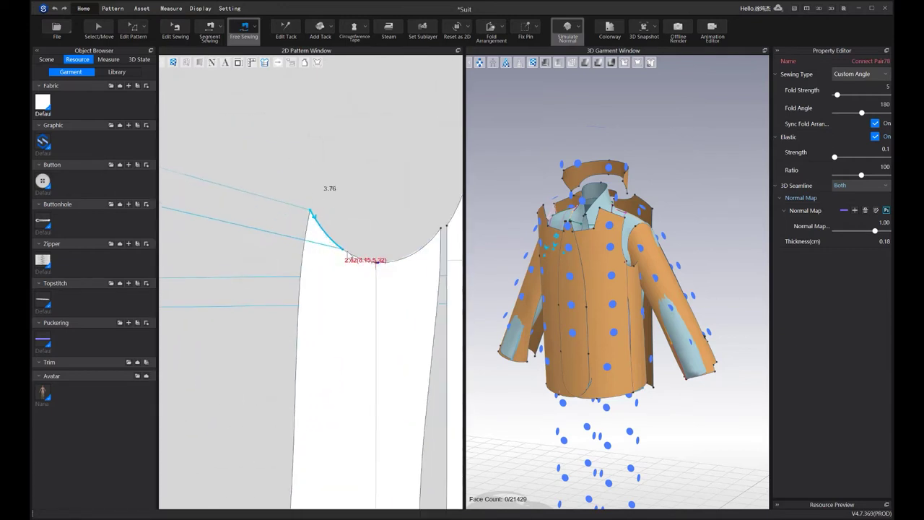
click(326, 258)
Free-sew the large sleeve's front cap curve to the front panel's armhole from the shoulder down to the armhole notch
scroll(343, 216, down, 8)
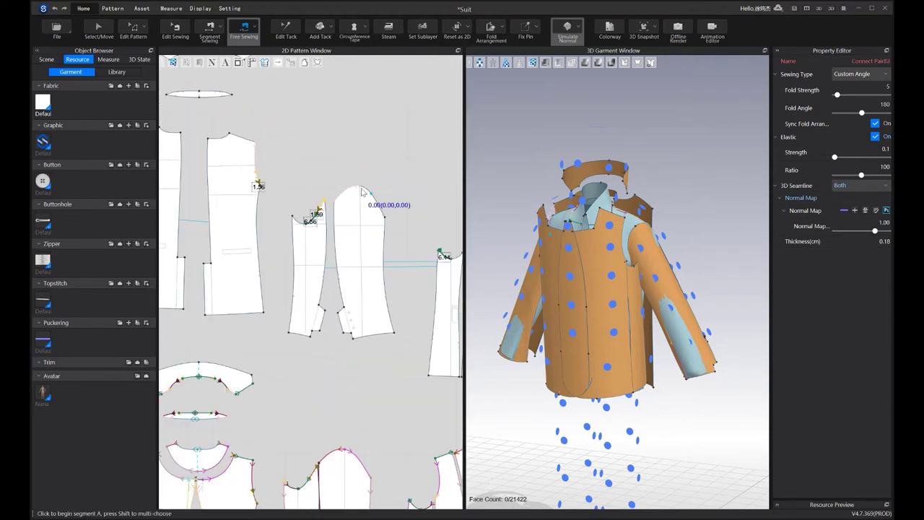
click(360, 187)
scroll(379, 205, up, 5)
click(388, 225)
middle_drag(391, 216, 171, 184)
scroll(378, 197, up, 3)
click(362, 181)
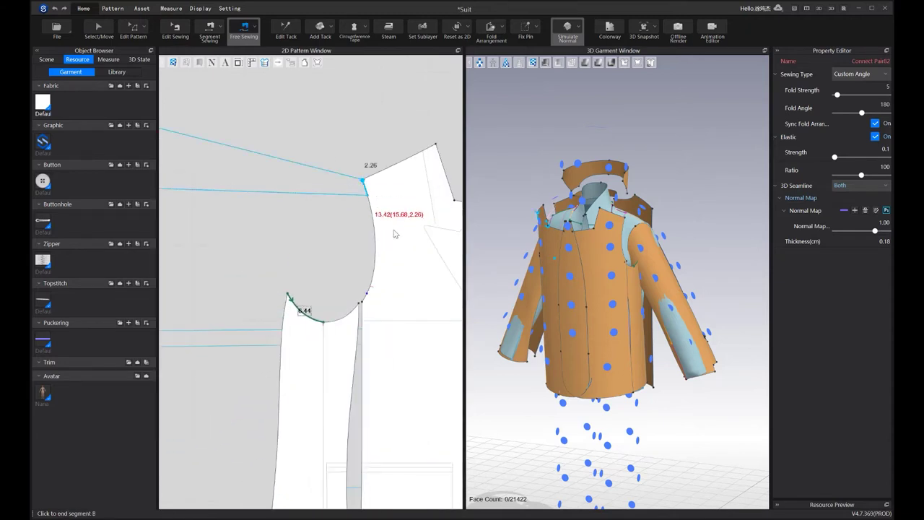
scroll(385, 285, up, 3)
scroll(385, 285, up, 1)
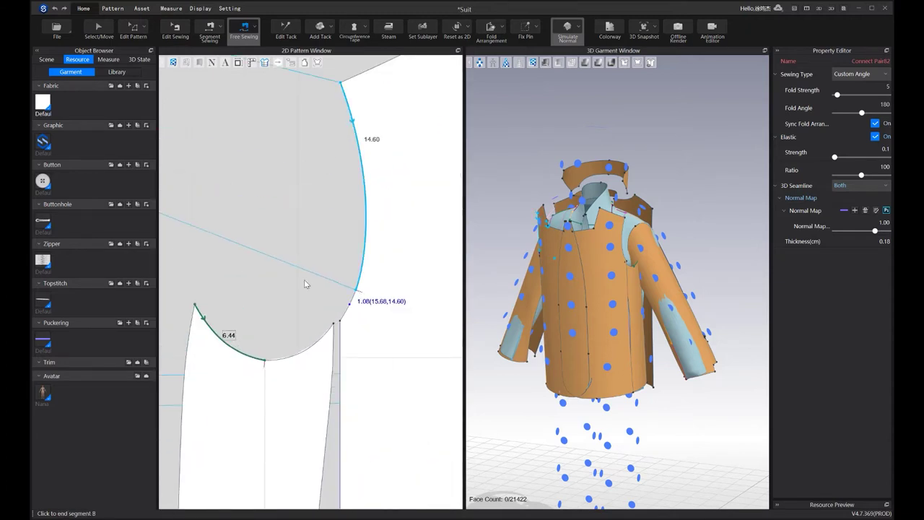
click(304, 284)
Free-sew the remaining front and side panel armhole curves to the large sleeve's cap end and the small sleeve's remaining underarm curve
scroll(347, 275, down, 5)
scroll(437, 283, up, 5)
click(428, 284)
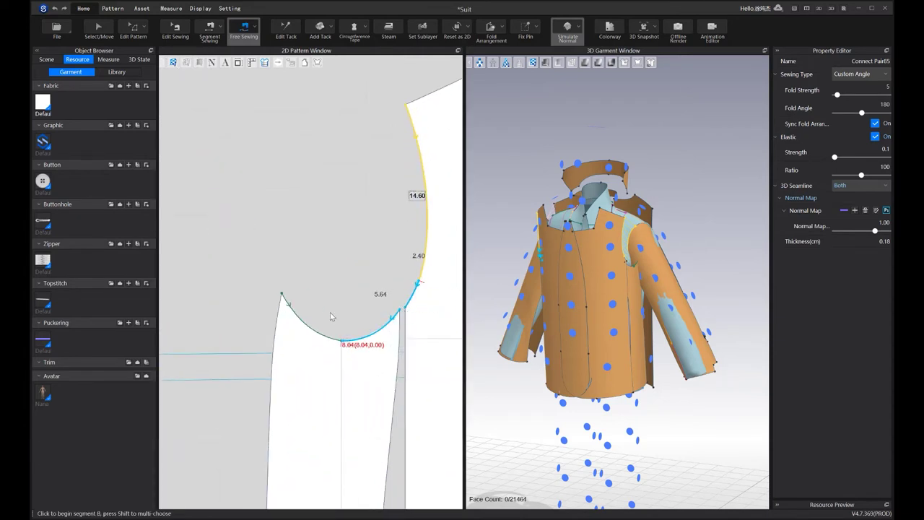
click(343, 337)
scroll(342, 336, down, 3)
scroll(262, 258, up, 2)
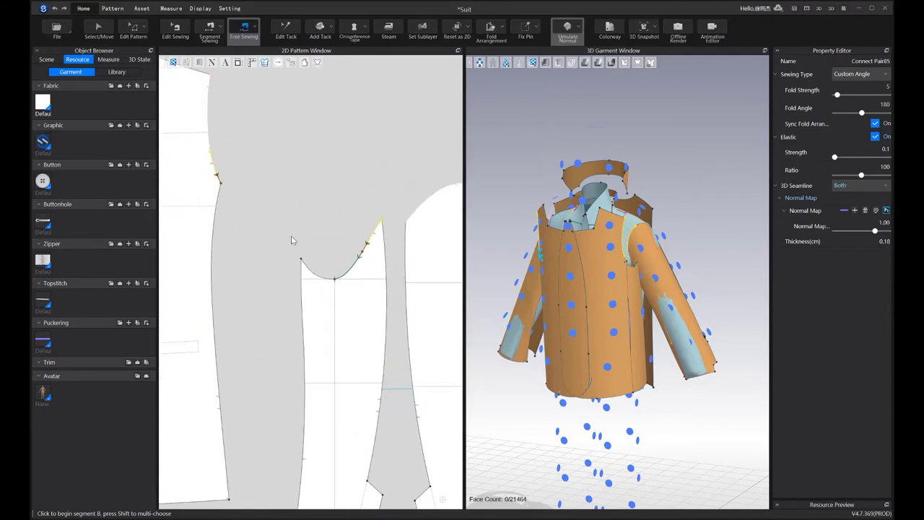
scroll(252, 231, down, 3)
scroll(360, 250, up, 4)
click(365, 223)
middle_drag(251, 240, 453, 267)
click(236, 251)
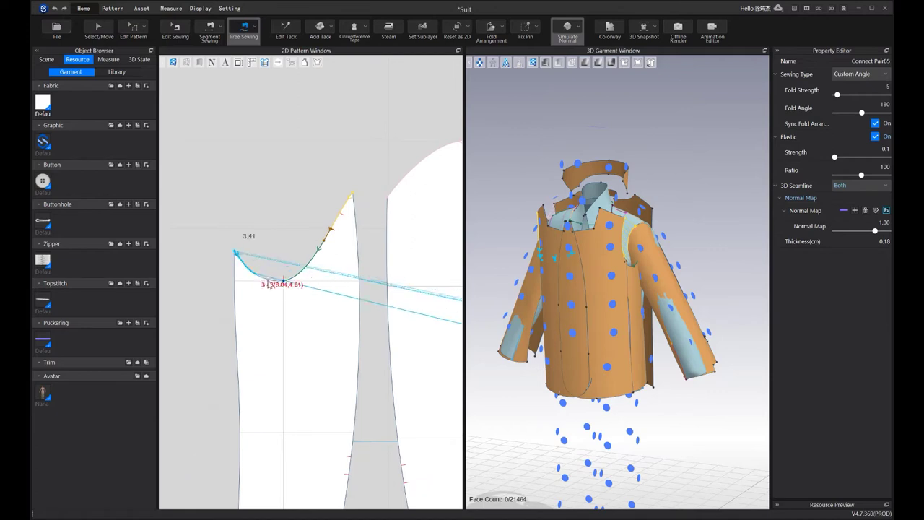
click(310, 243)
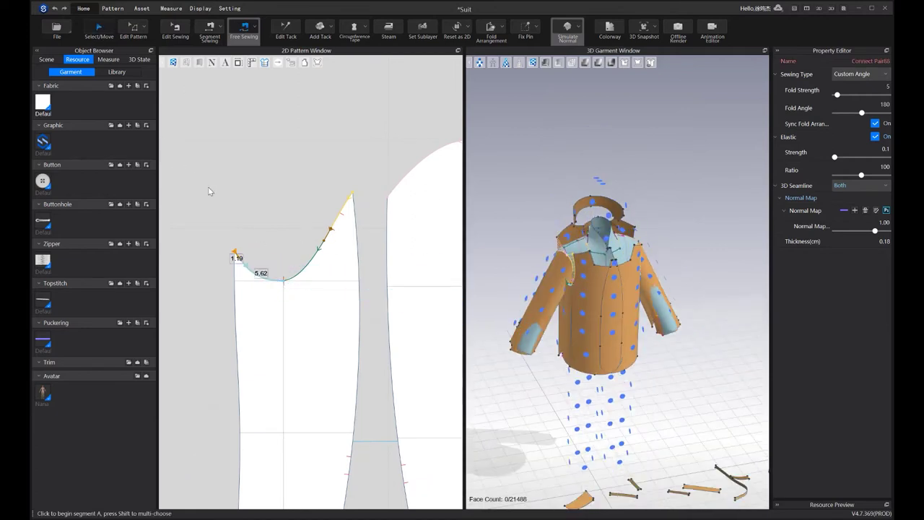
Convert the centre line of the outer upper collar into a symmetry axis
key(q)
middle_drag(196, 179, 375, 244)
scroll(273, 232, down, 3)
middle_drag(189, 208, 348, 352)
scroll(347, 352, down, 1)
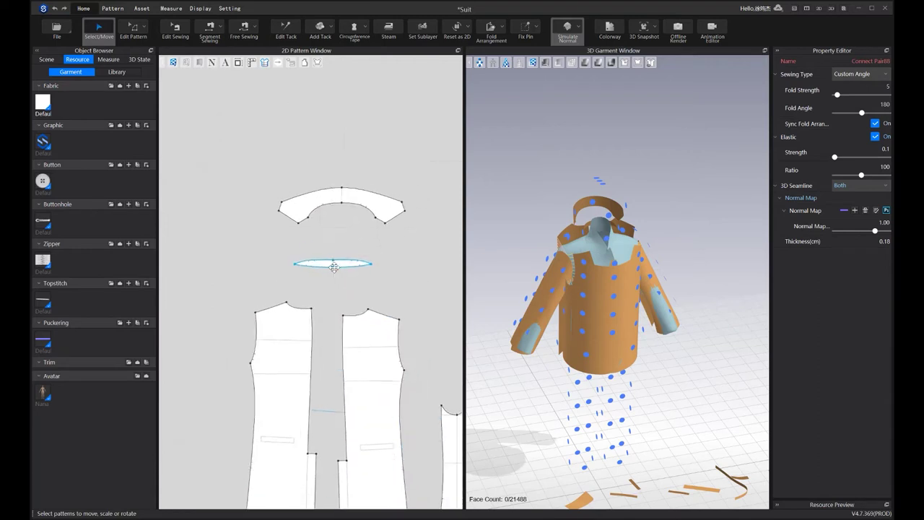
scroll(334, 265, up, 3)
scroll(337, 129, up, 3)
key(i)
right_click(363, 132)
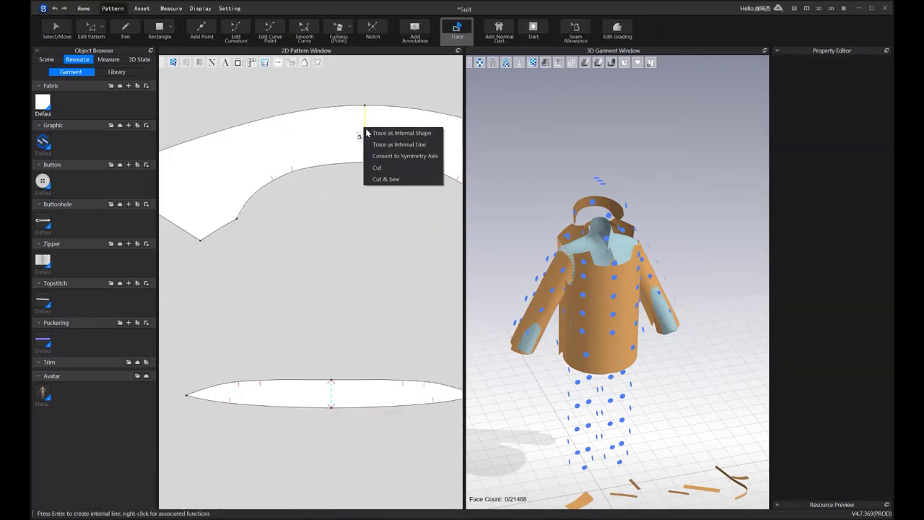
click(405, 156)
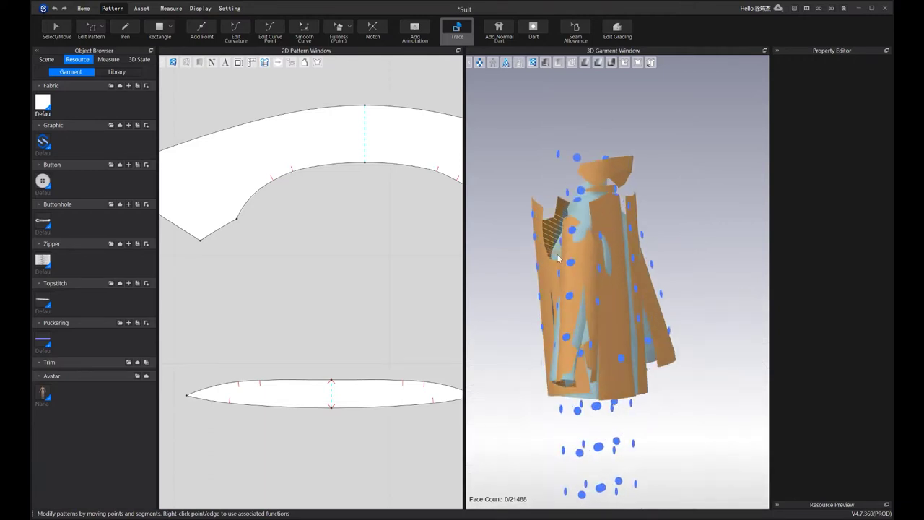
Segment-sew the small sleeve's outer long edge to the large sleeve's matching edge, joining both the upper and the lower segments
scroll(303, 221, down, 6)
middle_drag(303, 222, 204, 202)
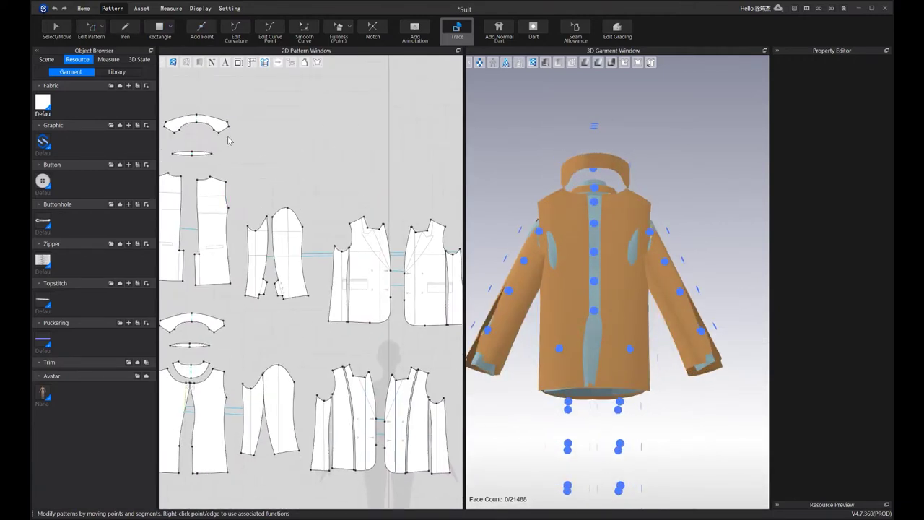
scroll(276, 217, up, 4)
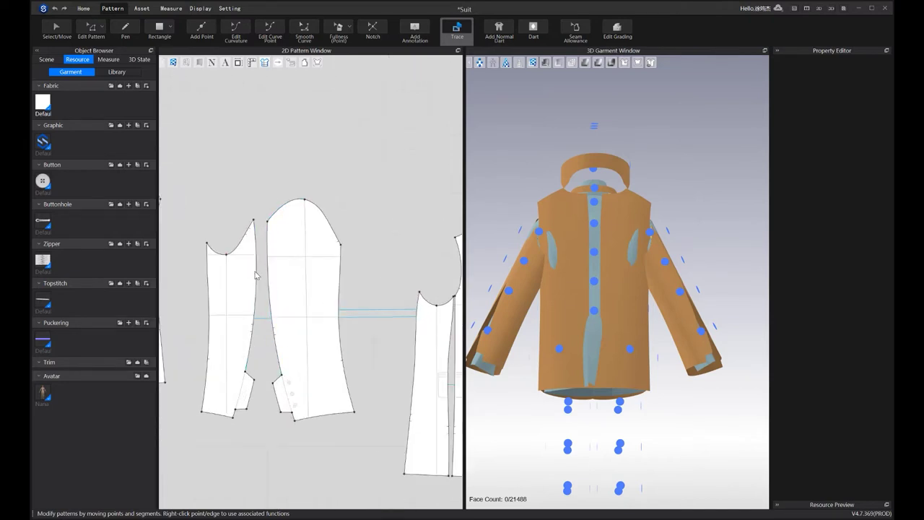
key(m)
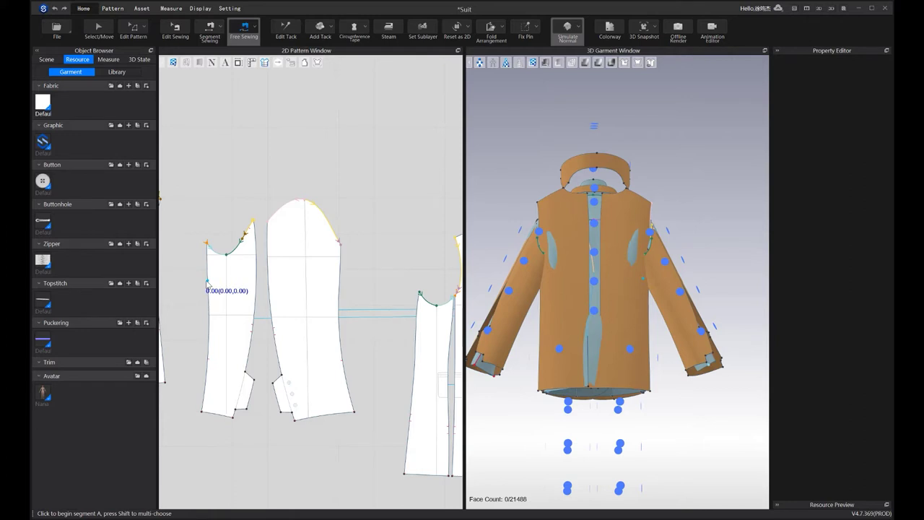
key(n)
click(208, 287)
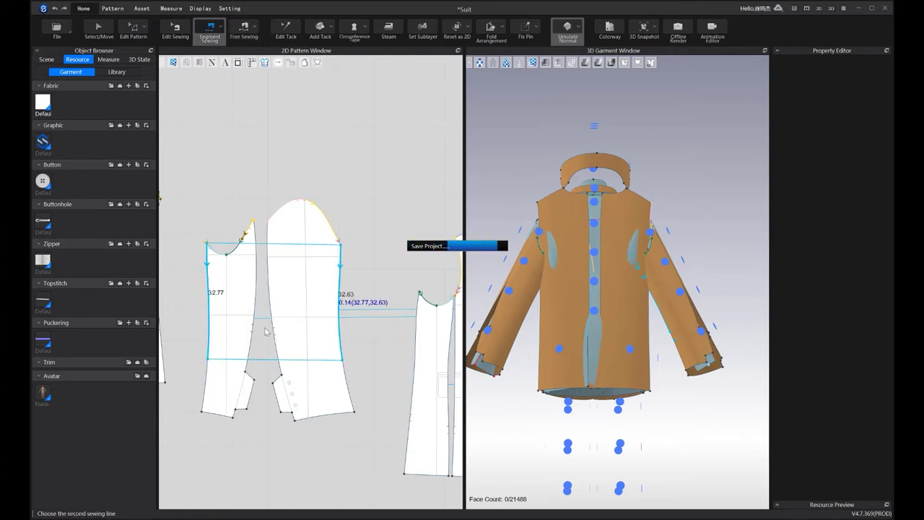
click(205, 376)
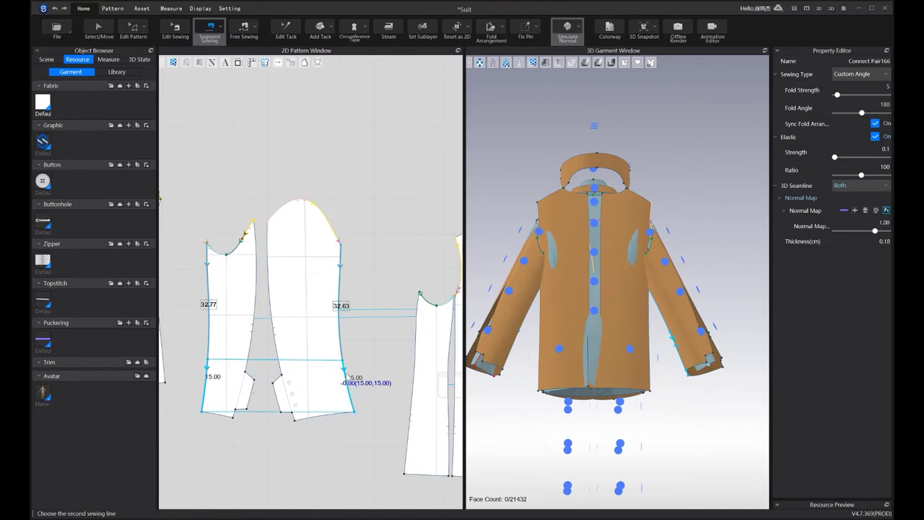
click(343, 374)
Segment-sew the side panel to the front panel along their shared seam, including the short middle segment and the lower segment
middle_drag(378, 334, 361, 327)
scroll(360, 327, up, 5)
click(345, 322)
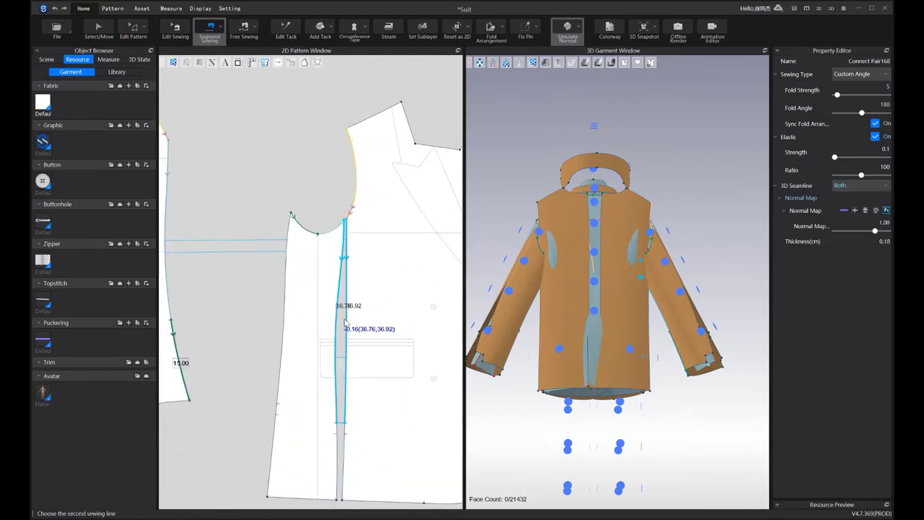
scroll(355, 441, up, 4)
click(322, 416)
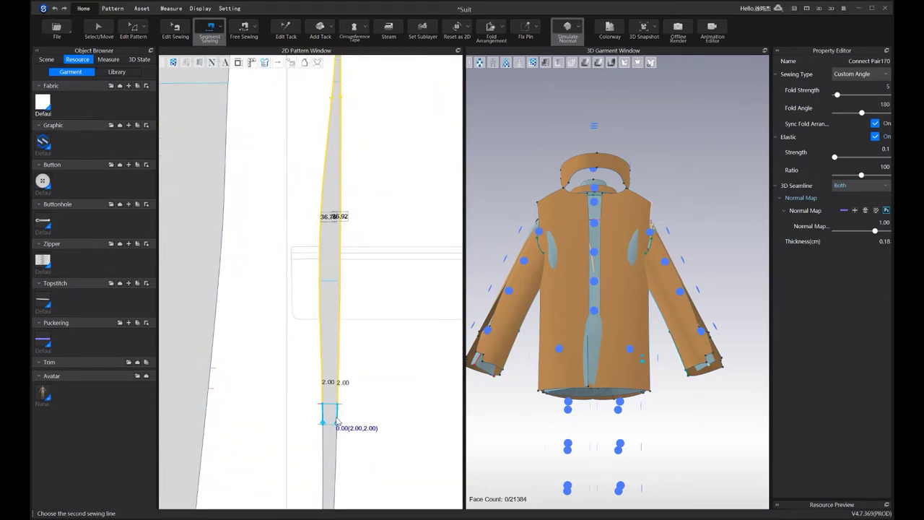
click(334, 447)
click(336, 448)
scroll(320, 453, down, 4)
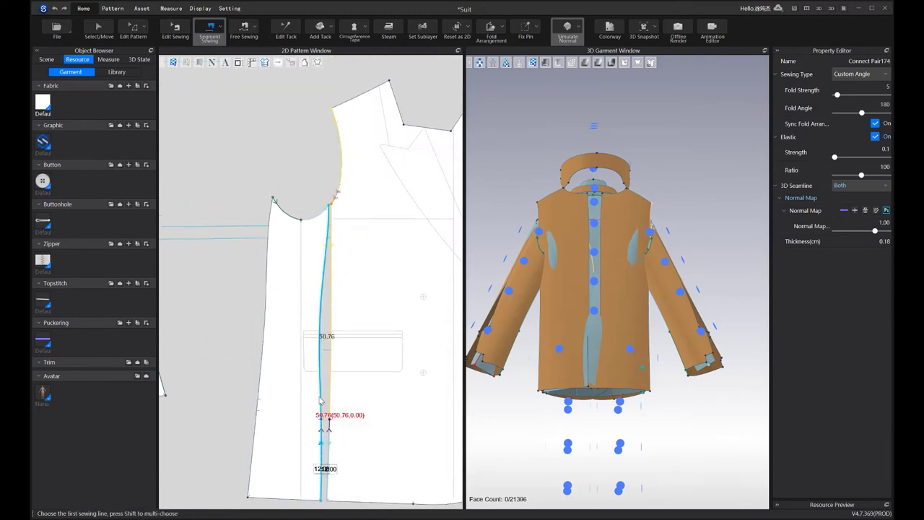
Shorten the upper side-to-front panel sewing so that its lower ends stop at the pocket flap's upper edge on both pieces
click(170, 30)
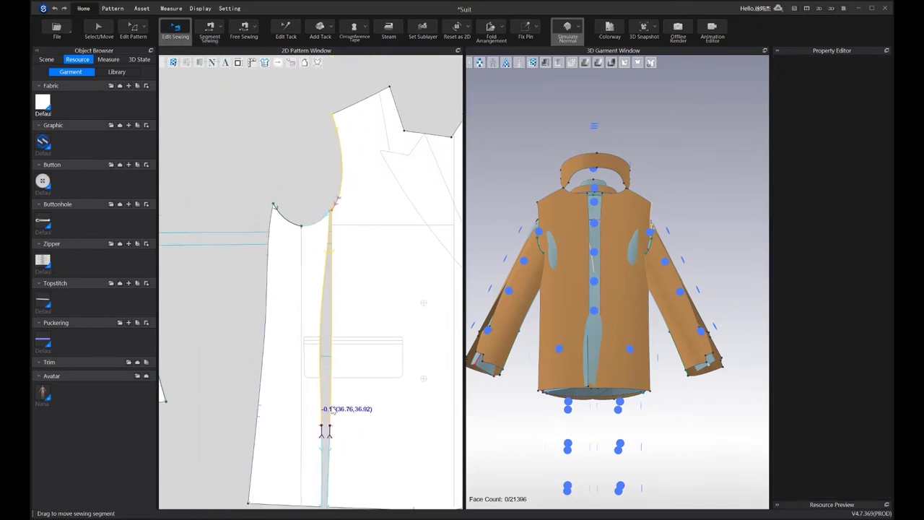
click(324, 424)
drag(324, 424, 323, 321)
scroll(319, 339, up, 3)
scroll(324, 321, down, 5)
middle_drag(320, 288, 278, 204)
scroll(330, 410, down, 3)
middle_drag(330, 410, 329, 356)
drag(322, 416, 324, 207)
scroll(316, 303, up, 4)
scroll(321, 267, down, 3)
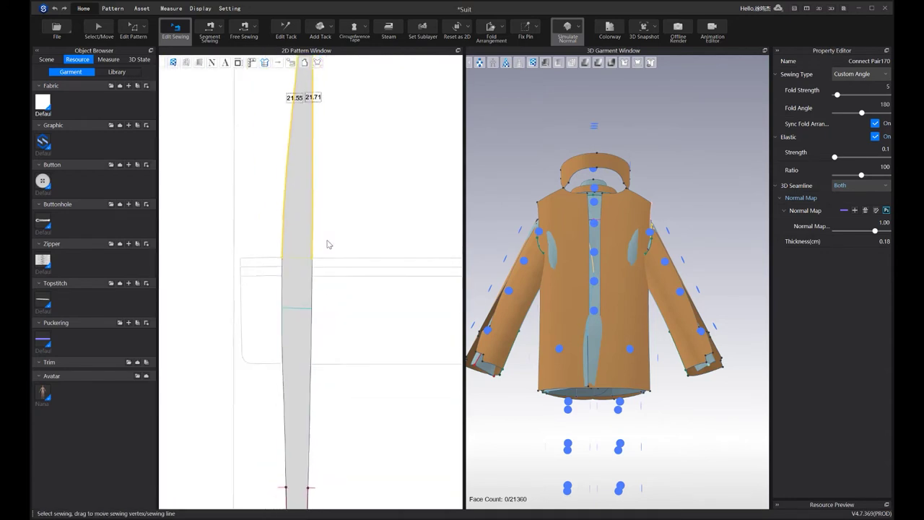
Free-sew the gap between the side and front panels from the pocket flap's upper edge down to the notches
key(m)
click(296, 186)
click(300, 413)
click(326, 186)
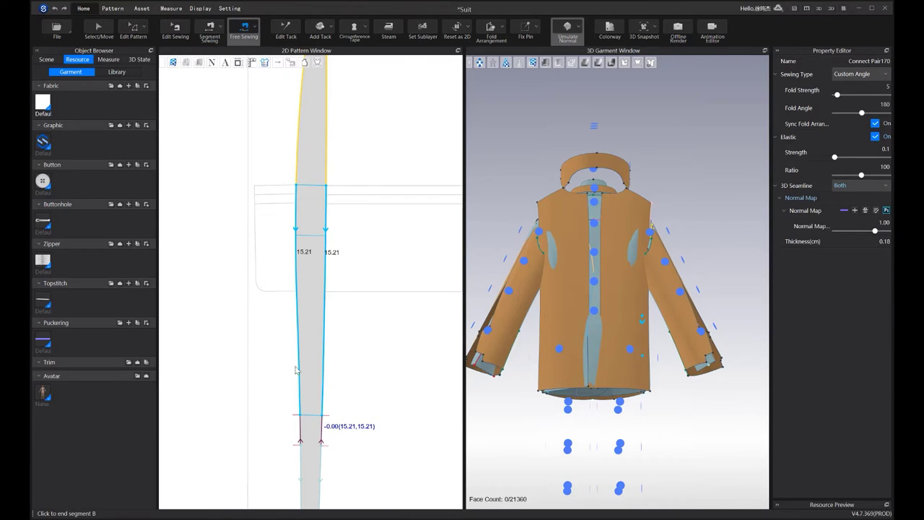
click(322, 415)
scroll(275, 303, down, 5)
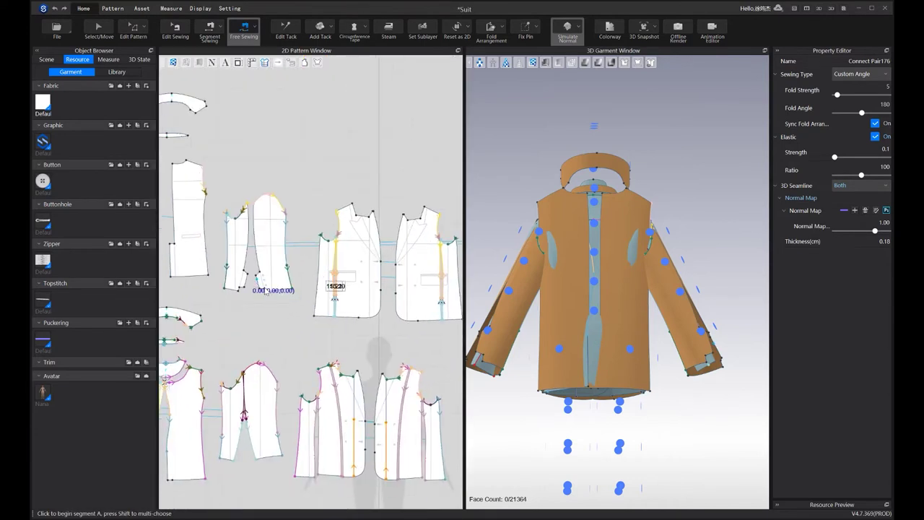
click(320, 237)
click(314, 315)
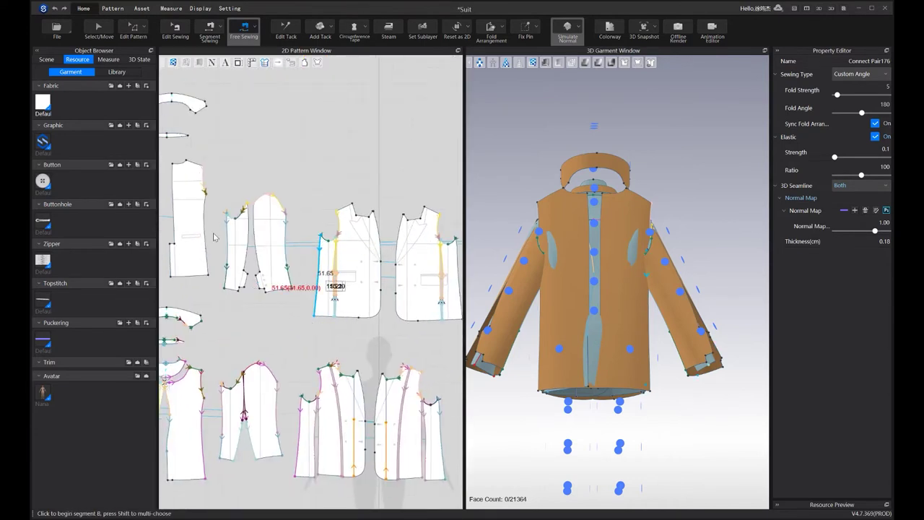
click(207, 197)
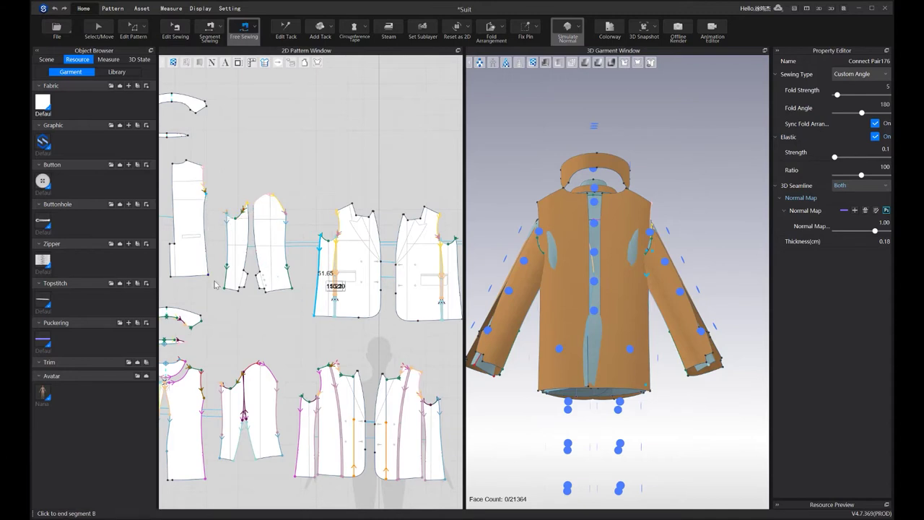
scroll(207, 197, up, 5)
click(209, 254)
scroll(247, 158, up, 5)
scroll(336, 256, down, 5)
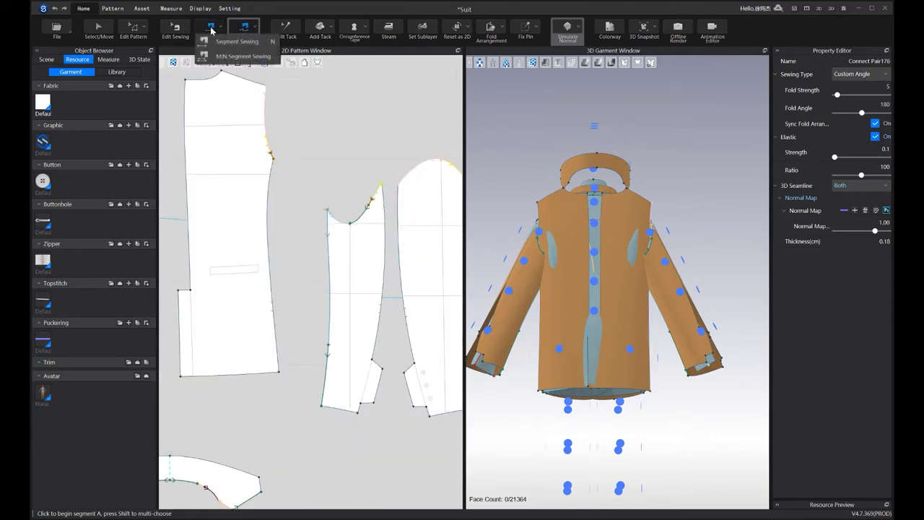
Segment-sew the back panel's side seam to the side panel's matching edge, joining the upper, lower and short middle segments
click(268, 185)
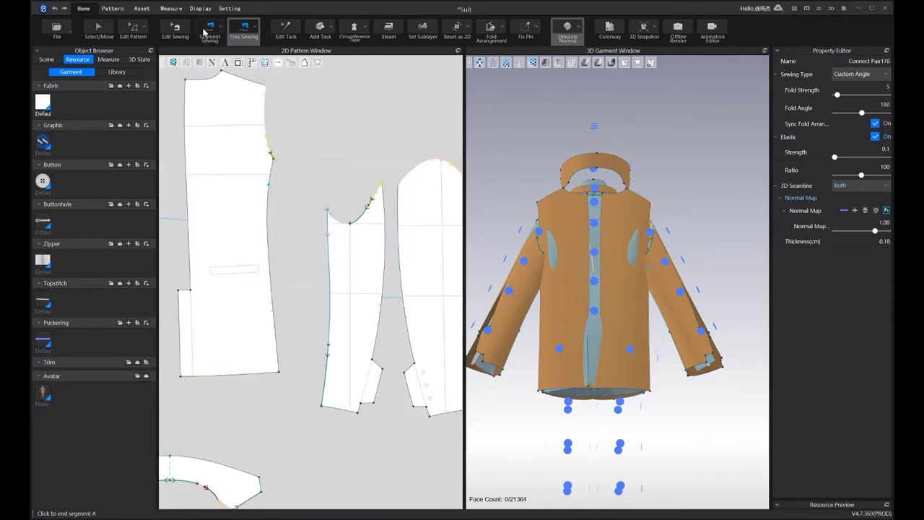
click(271, 303)
scroll(274, 288, down, 3)
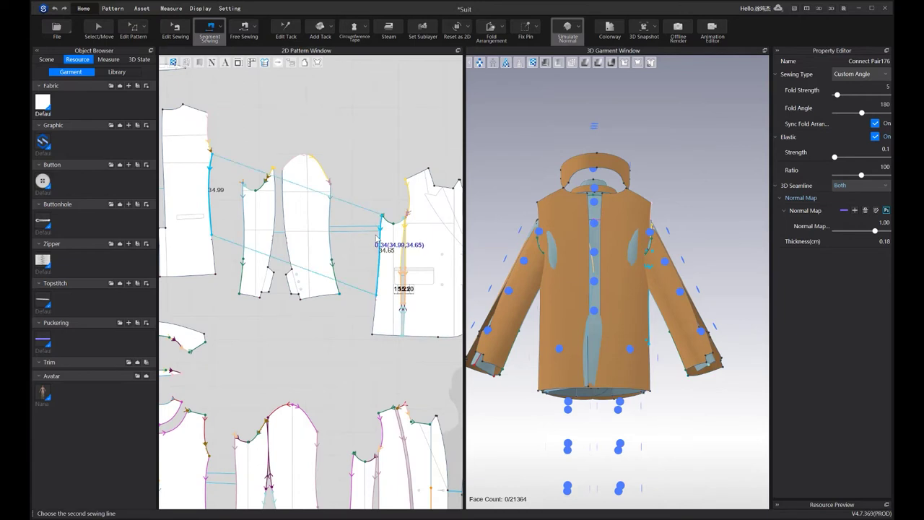
click(213, 248)
click(376, 307)
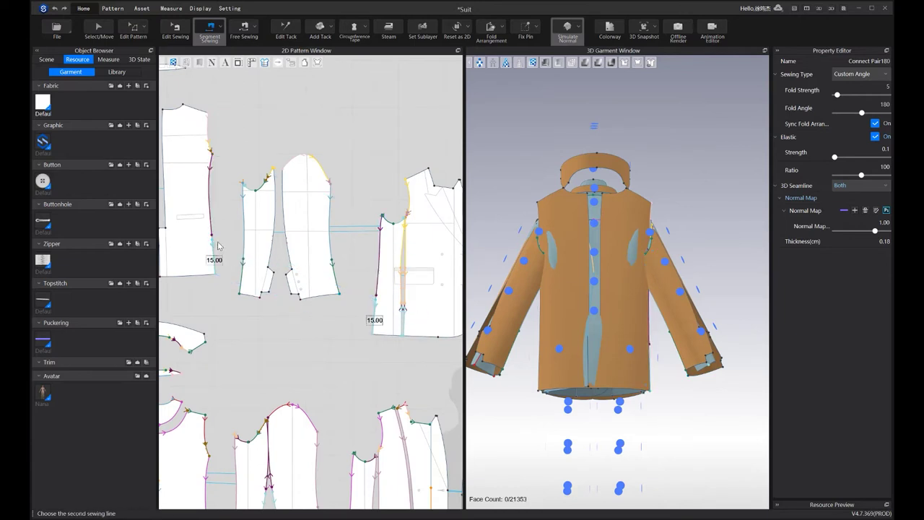
scroll(210, 238, up, 3)
click(213, 240)
scroll(216, 238, down, 3)
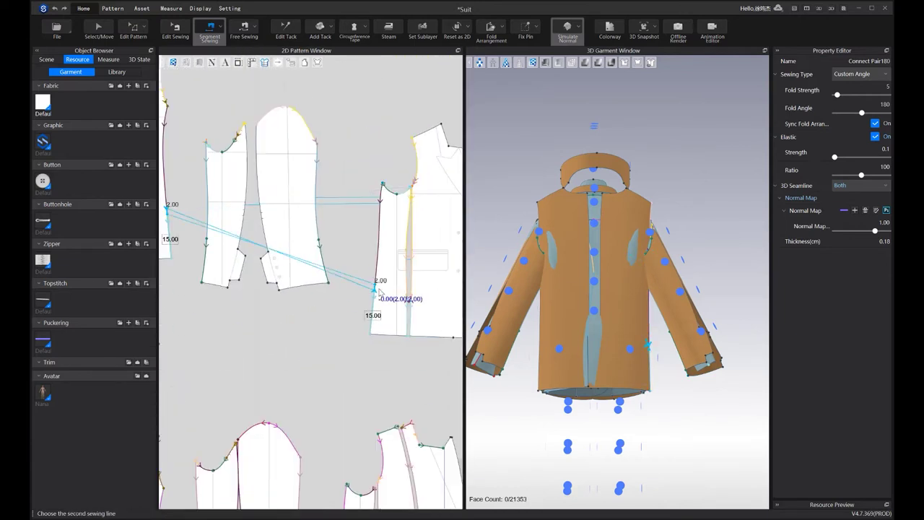
click(305, 277)
Segment-sew the facing inner edges of the small and large sleeves above the vent, covering the upper, lower and short middle segments
click(244, 149)
click(235, 212)
scroll(240, 251, down, 2)
click(243, 248)
click(463, 267)
scroll(408, 273, down, 5)
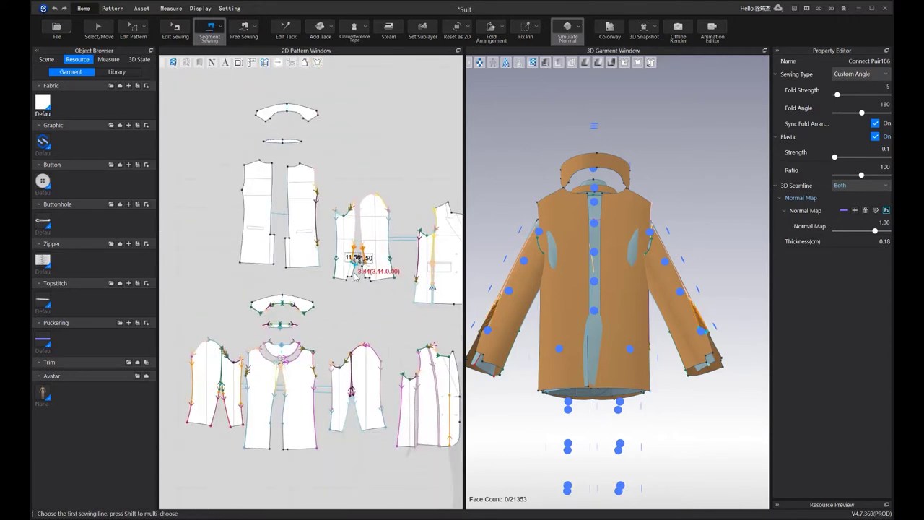
scroll(355, 274, up, 5)
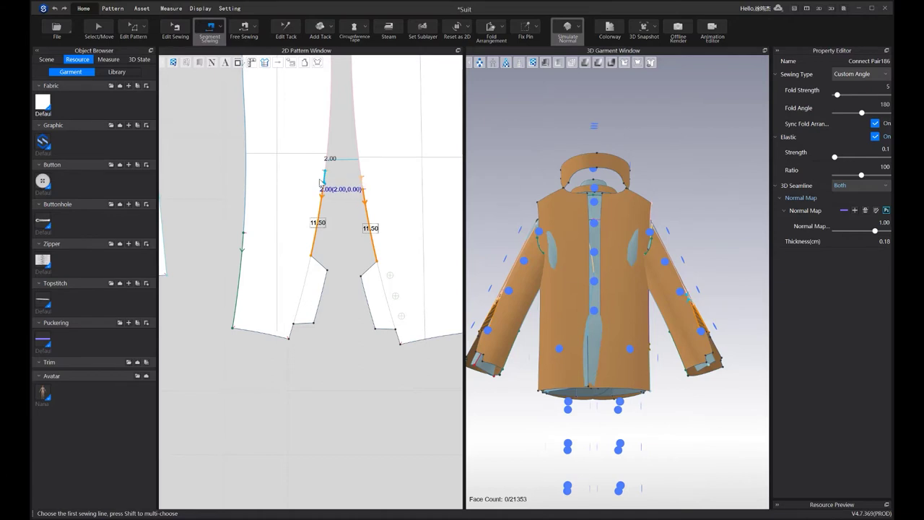
scroll(316, 243, up, 3)
Trace the vent fold lines on the small and large sleeves and cut the vent extensions off along them
middle_drag(357, 318, 347, 249)
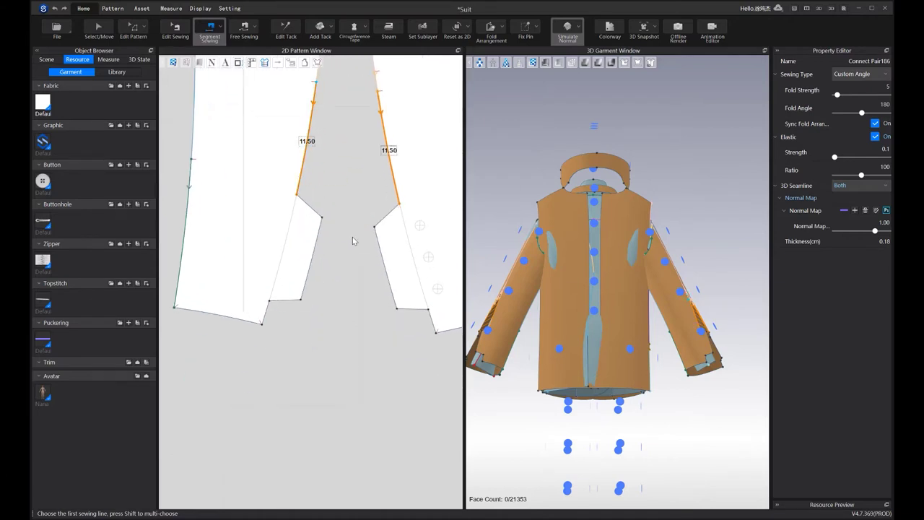
scroll(339, 291, down, 2)
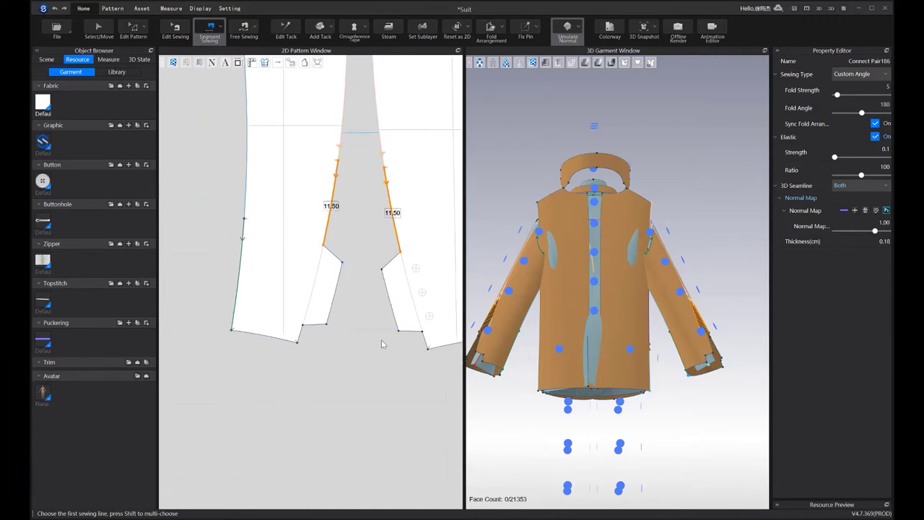
scroll(380, 310, up, 2)
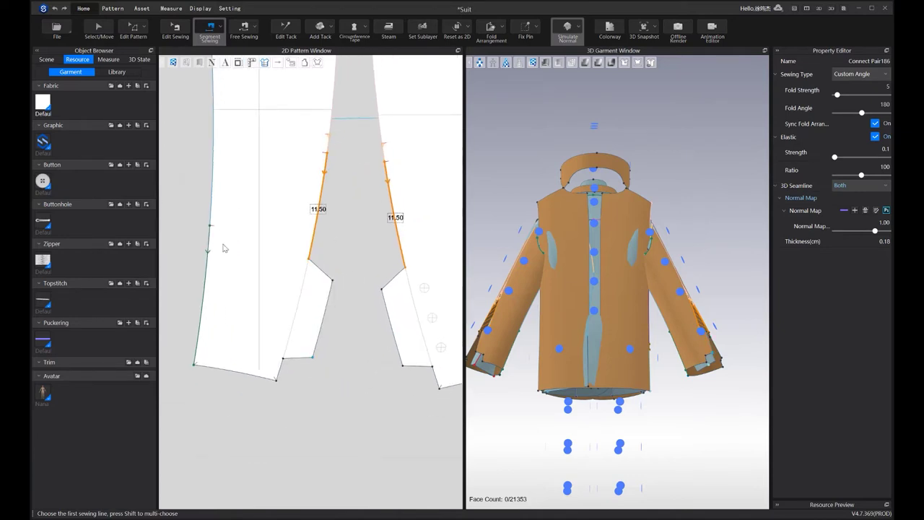
click(144, 30)
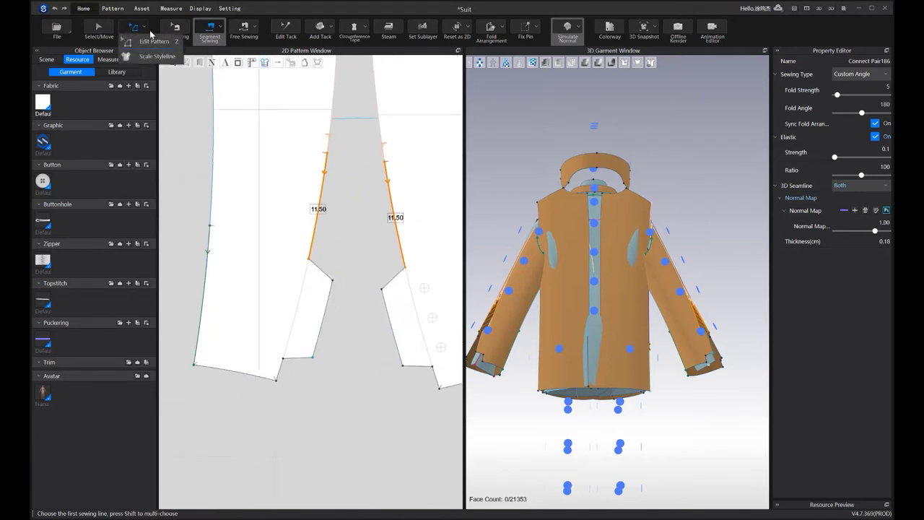
key(i)
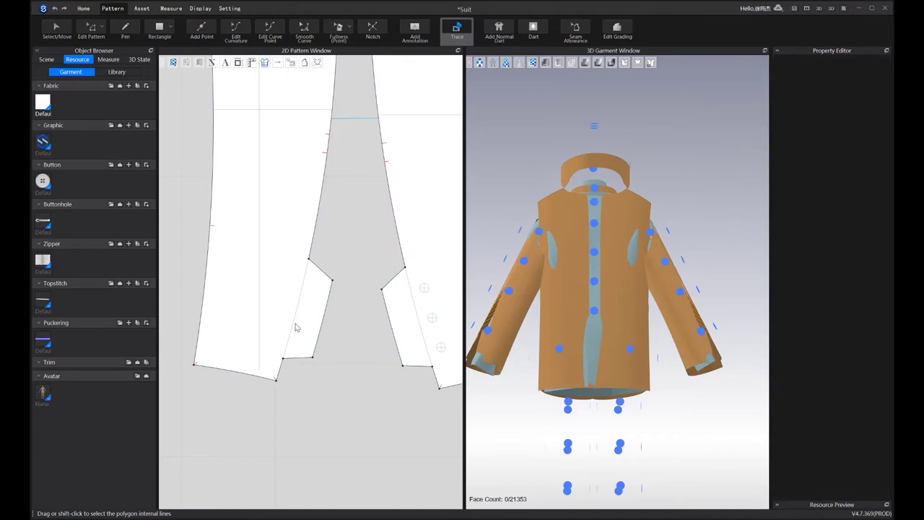
click(297, 317)
click(411, 309)
right_click(412, 303)
click(442, 342)
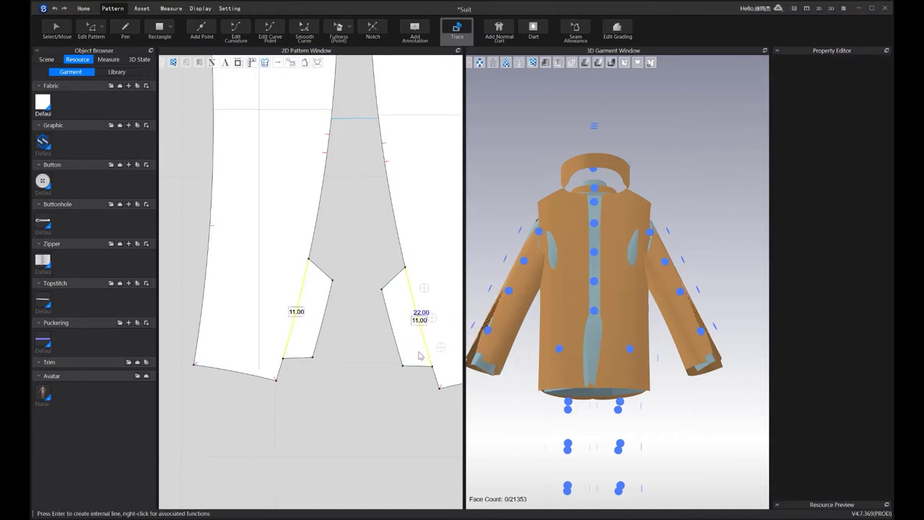
Delete the two cut-off vent pieces between the small and large sleeves
scroll(420, 356, down, 5)
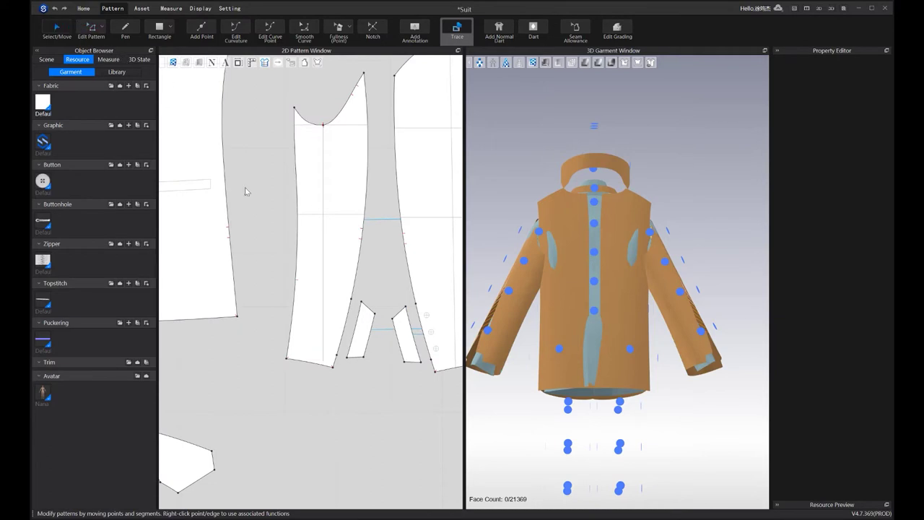
click(57, 30)
click(368, 344)
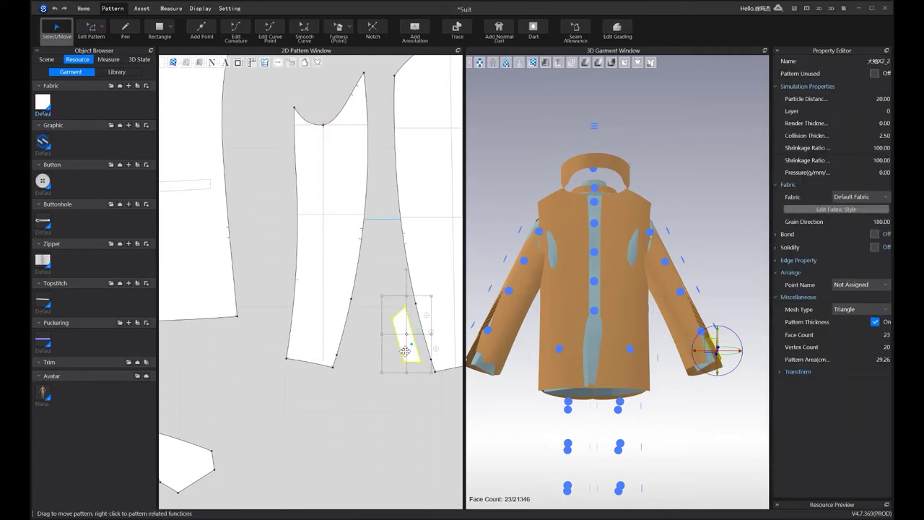
key(Delete)
Segment-sew the new vent edges of the small and large sleeves together, including the short segments down to the cuff hem
scroll(386, 373, up, 5)
right_drag(671, 370, 689, 383)
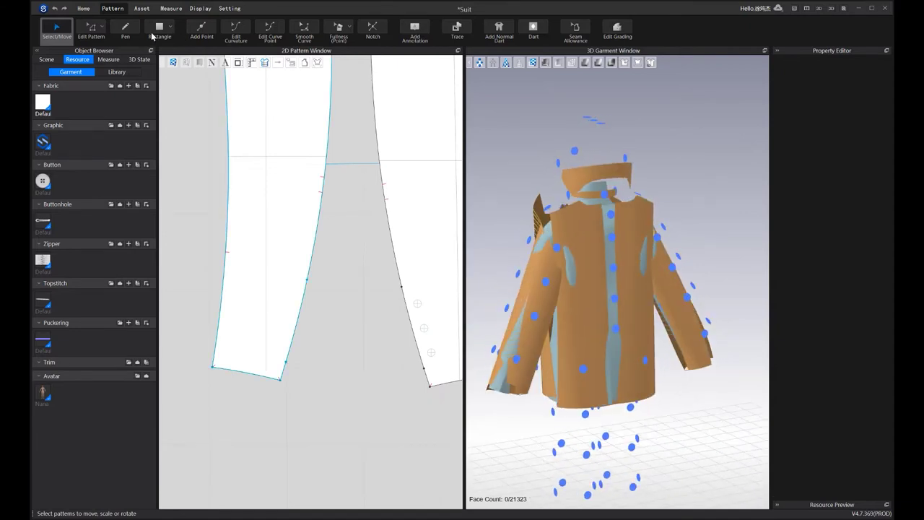
key(m)
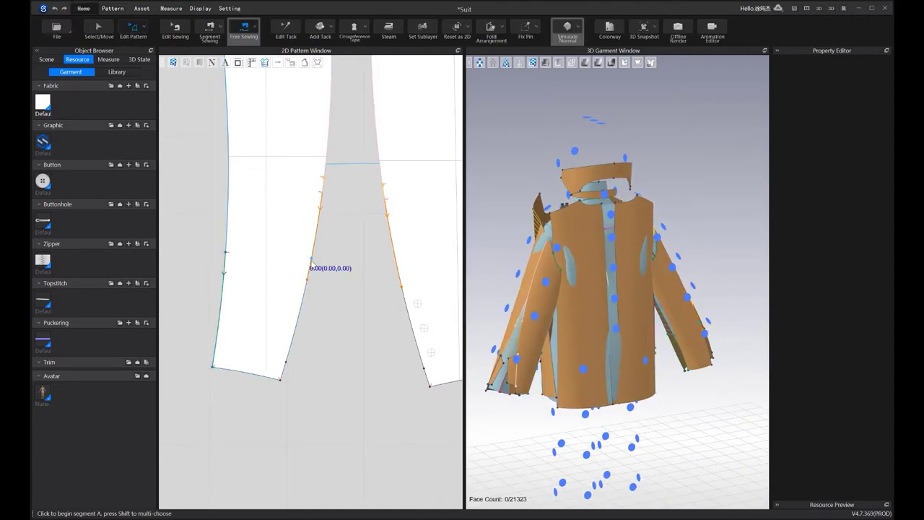
key(n)
click(300, 303)
click(406, 313)
click(425, 378)
Delete the two cut-off vent pieces beside the mirrored pair of sleeves
scroll(606, 345, down, 2)
right_drag(621, 340, 637, 351)
scroll(371, 315, down, 11)
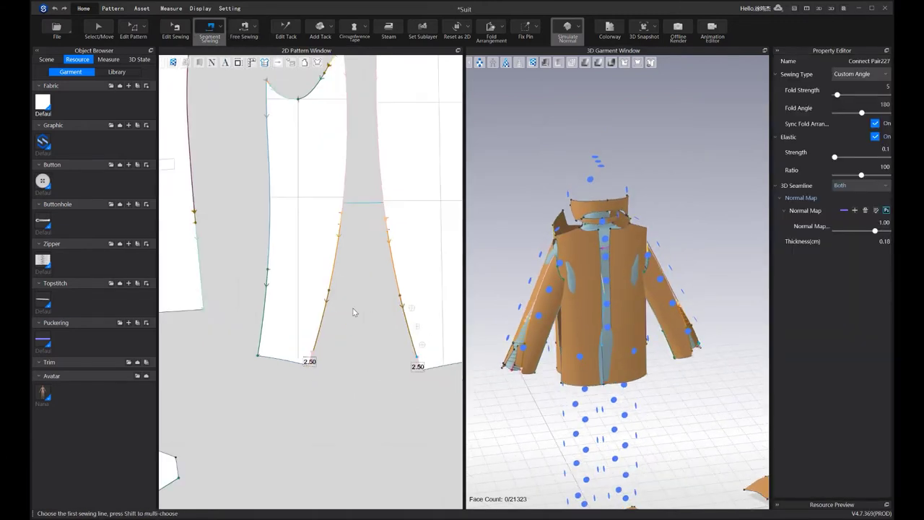
scroll(369, 318, up, 8)
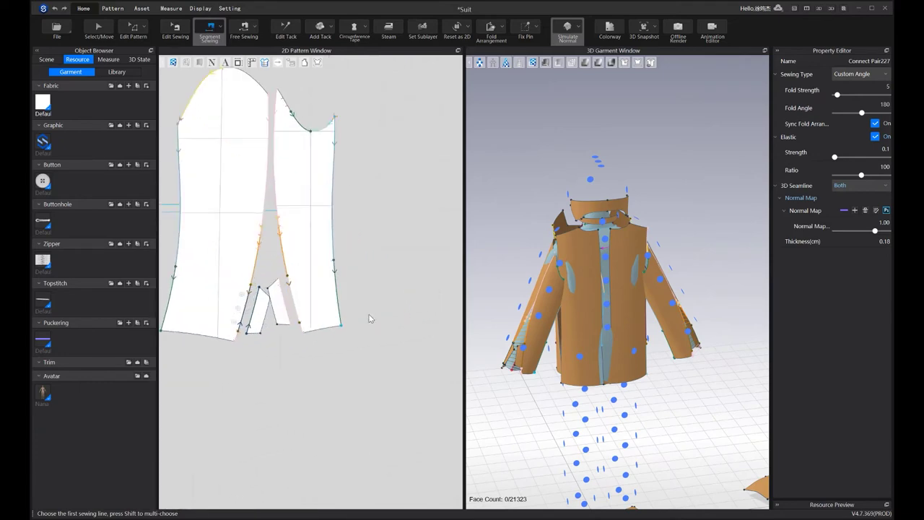
scroll(356, 321, up, 2)
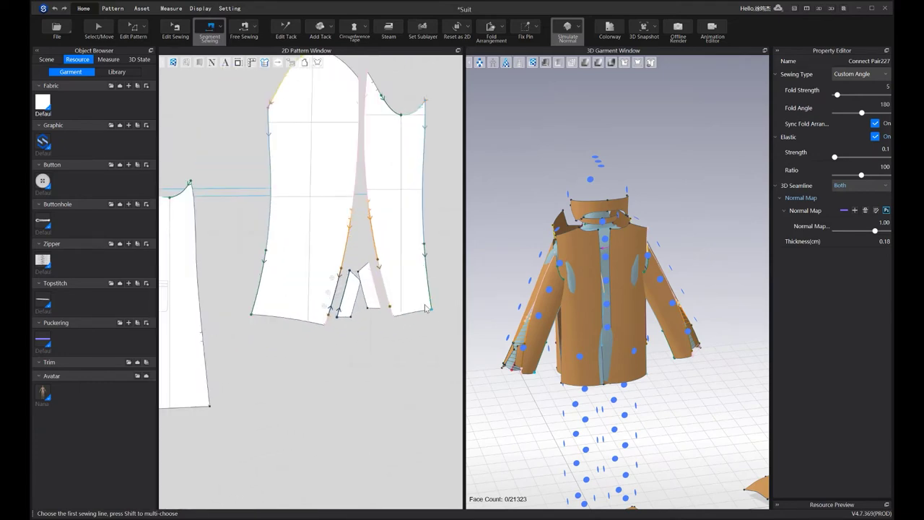
key(a)
click(350, 293)
key(Delete)
click(370, 287)
key(Delete)
Free-sew the shoulder of the right-hand outer back panel to the left-hand front panel's shoulder, from neck point to armhole
scroll(562, 287, up, 3)
right_drag(562, 287, 426, 282)
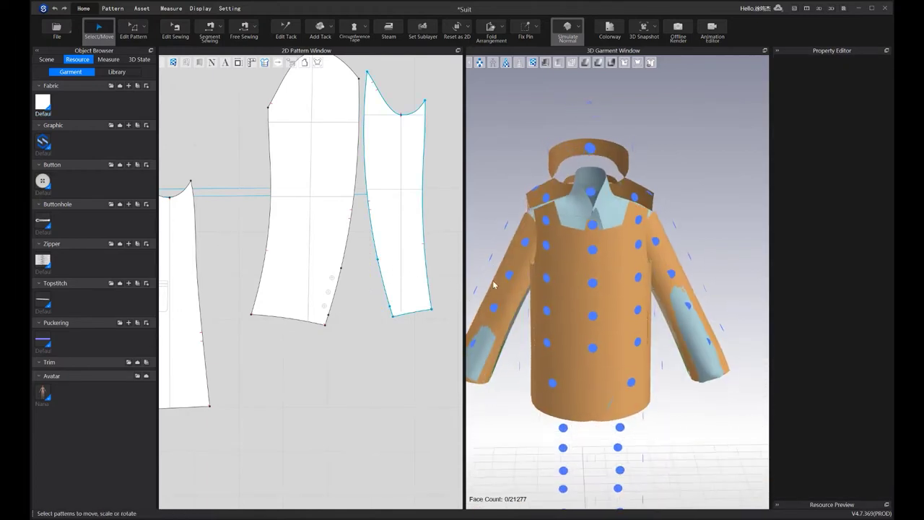
scroll(433, 281, down, 5)
click(399, 316)
middle_drag(399, 317, 434, 264)
scroll(426, 262, down, 2)
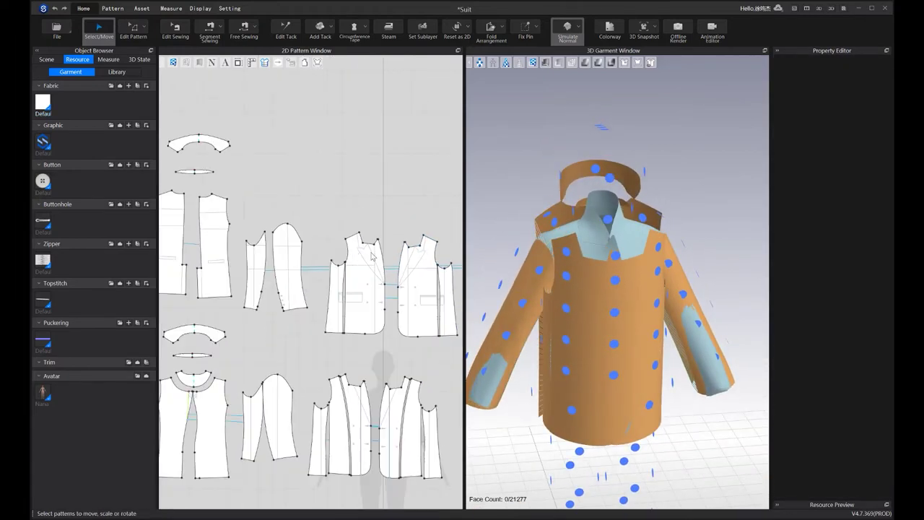
middle_drag(333, 266, 377, 227)
click(244, 29)
scroll(247, 165, up, 3)
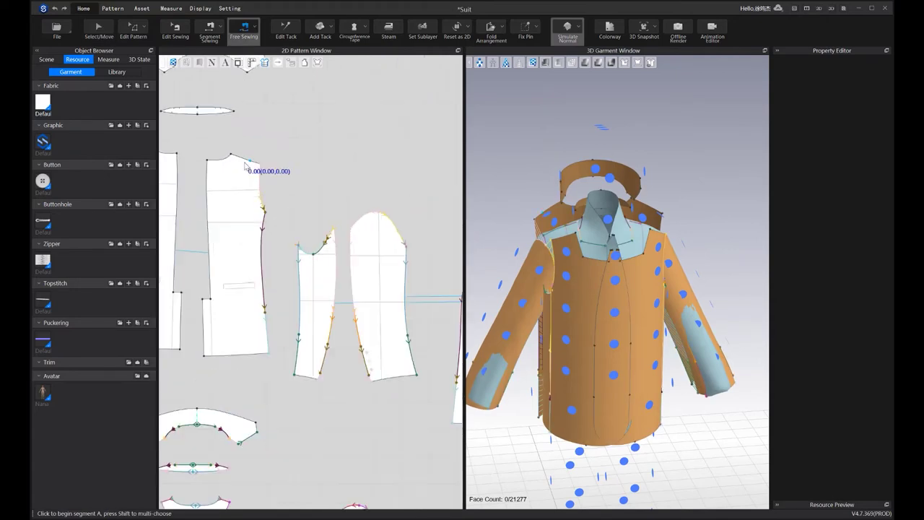
click(232, 154)
click(259, 163)
scroll(307, 173, down, 2)
middle_drag(308, 173, 174, 177)
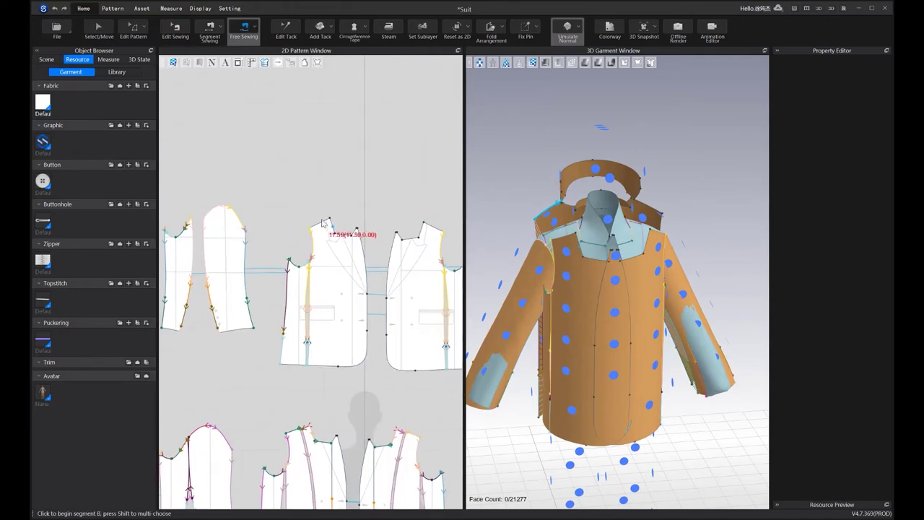
click(329, 219)
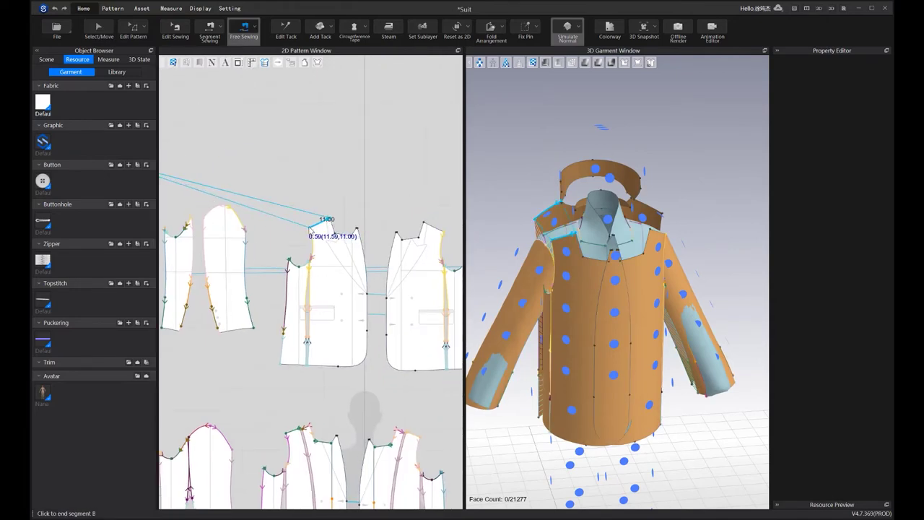
scroll(324, 220, up, 2)
click(274, 276)
scroll(275, 276, down, 3)
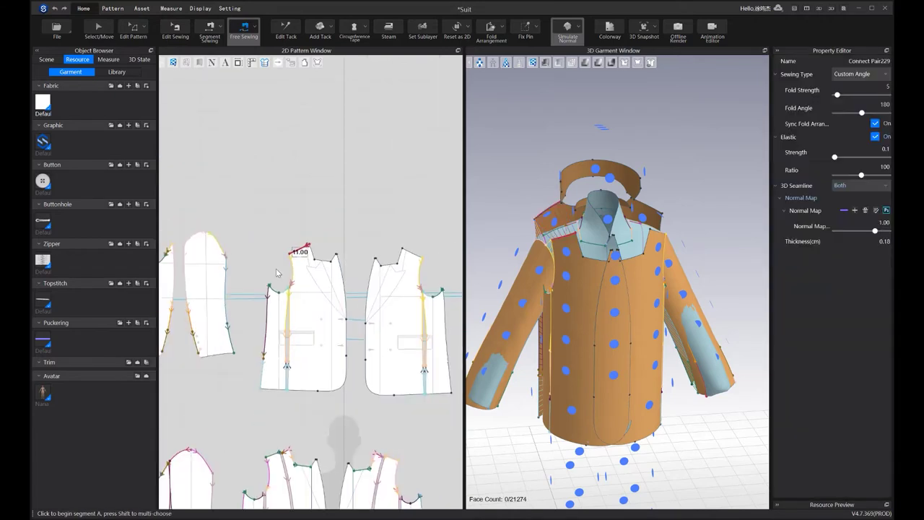
Free-sew the shoulder of the left-hand outer back panel to the right-hand front panel's shoulder, from neck point to armhole
scroll(290, 192, up, 4)
scroll(209, 206, down, 3)
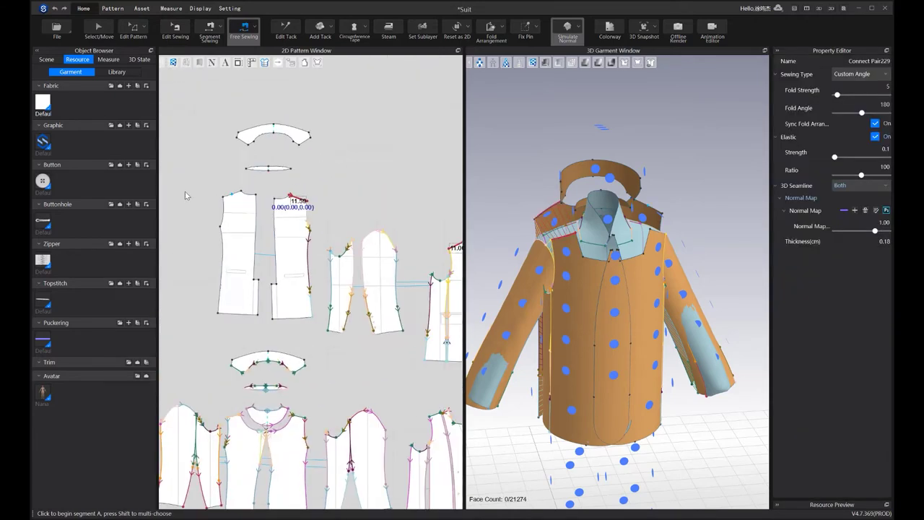
click(200, 197)
click(186, 201)
scroll(433, 241, up, 3)
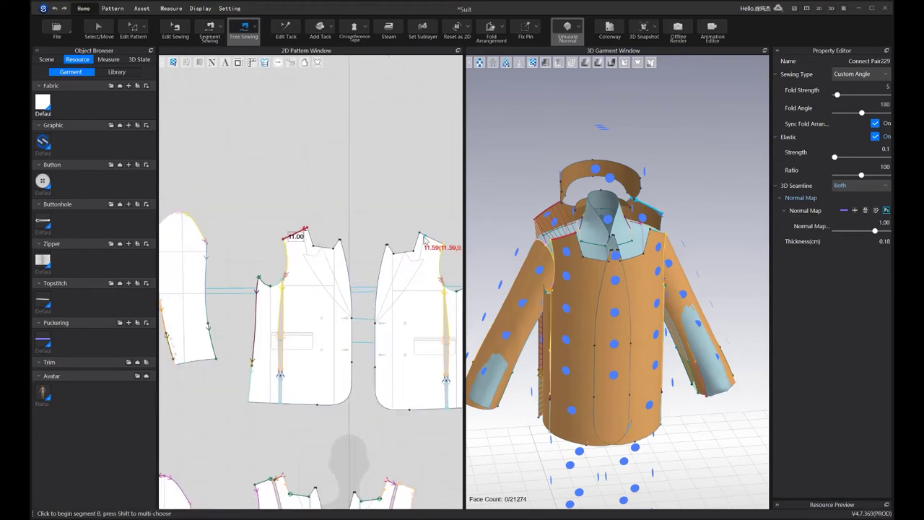
click(421, 234)
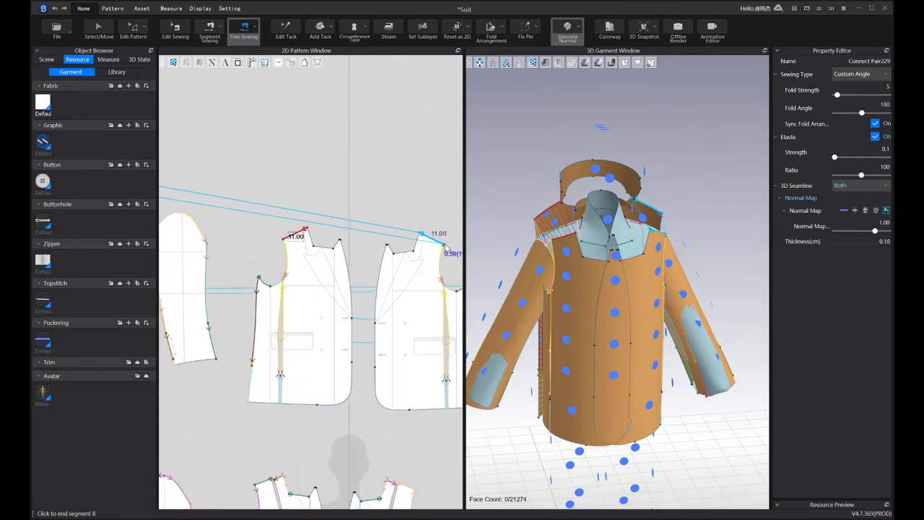
scroll(446, 246, up, 3)
click(404, 248)
scroll(404, 248, down, 5)
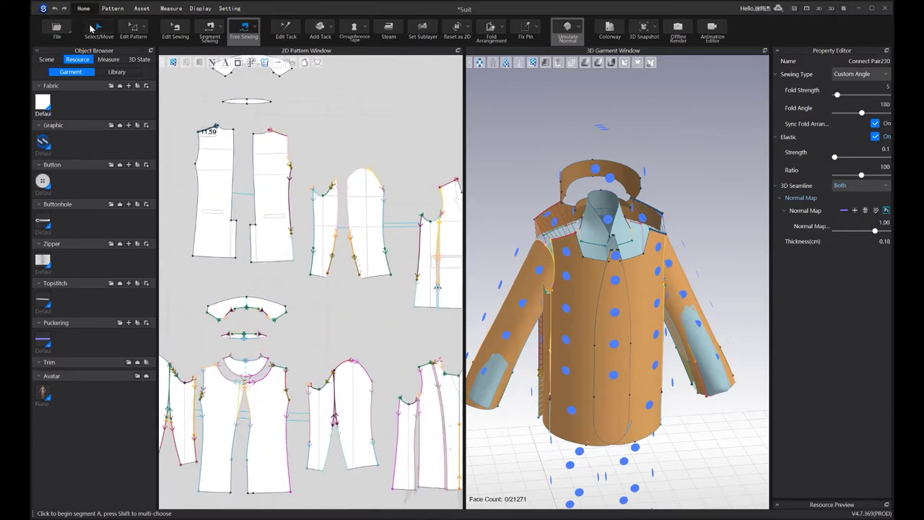
Check in the 3D view which side of the body the outer back panels and side panel belong to
click(102, 31)
drag(260, 162, 265, 160)
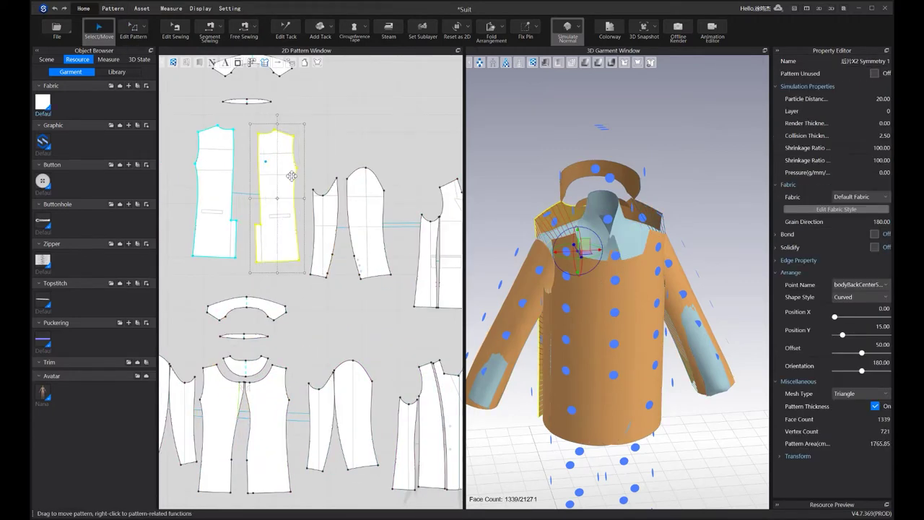
middle_drag(408, 199, 309, 191)
drag(367, 202, 366, 207)
click(326, 222)
scroll(317, 223, down, 5)
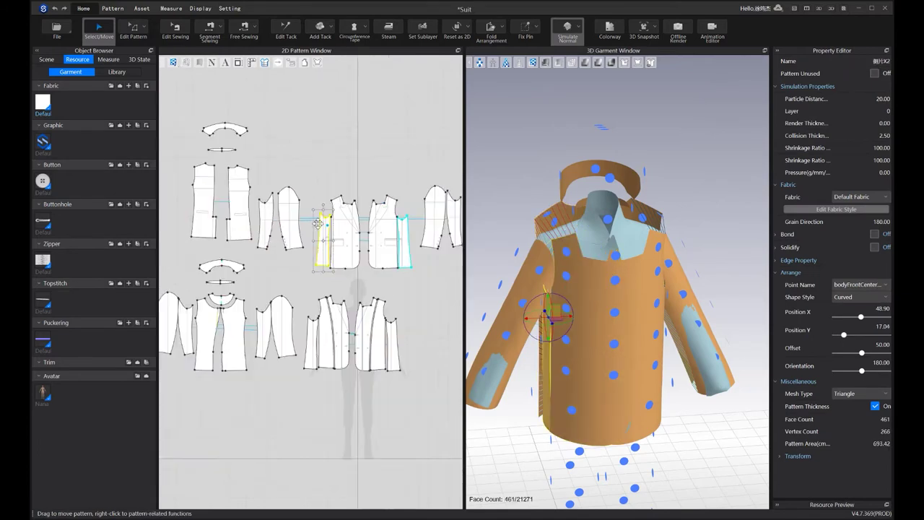
click(236, 202)
click(205, 198)
Free-sew the right-hand large sleeve's back cap and the adjoining small-sleeve top edge to the left-hand outer back panel's armhole, starting at the shoulder
click(243, 29)
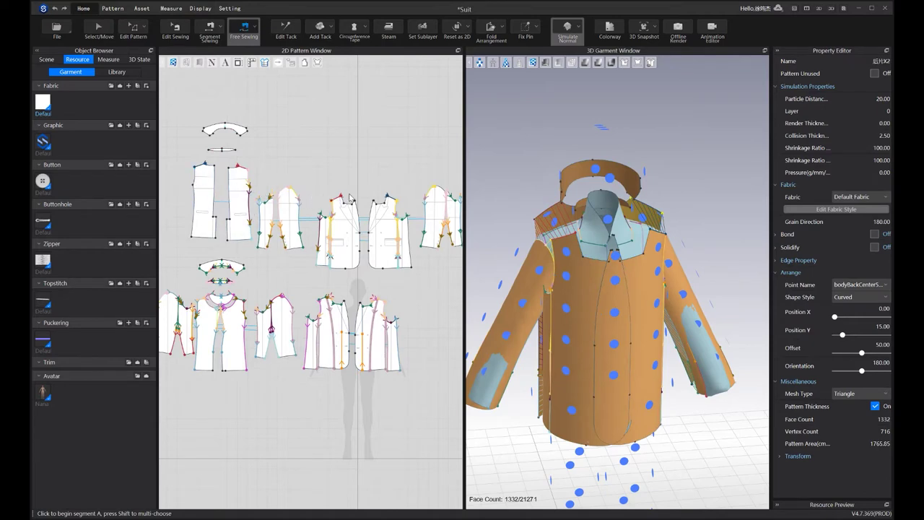
scroll(331, 197, up, 5)
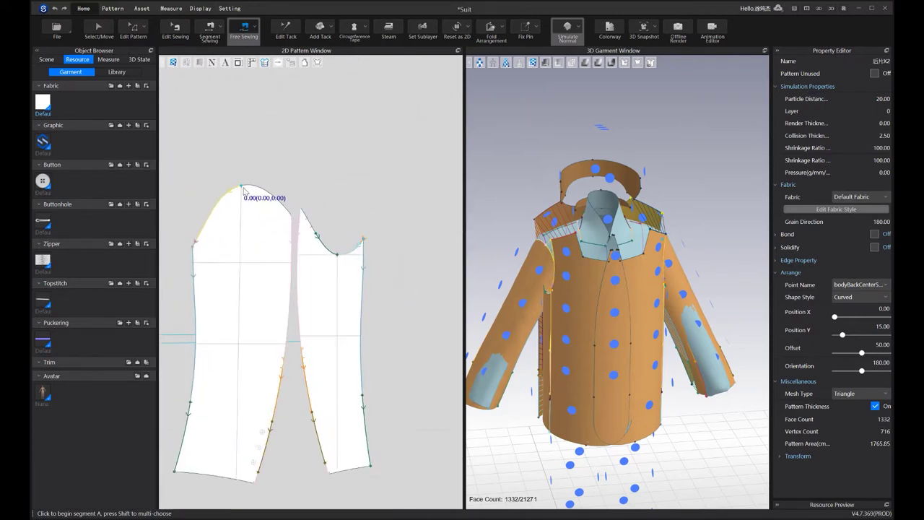
click(242, 187)
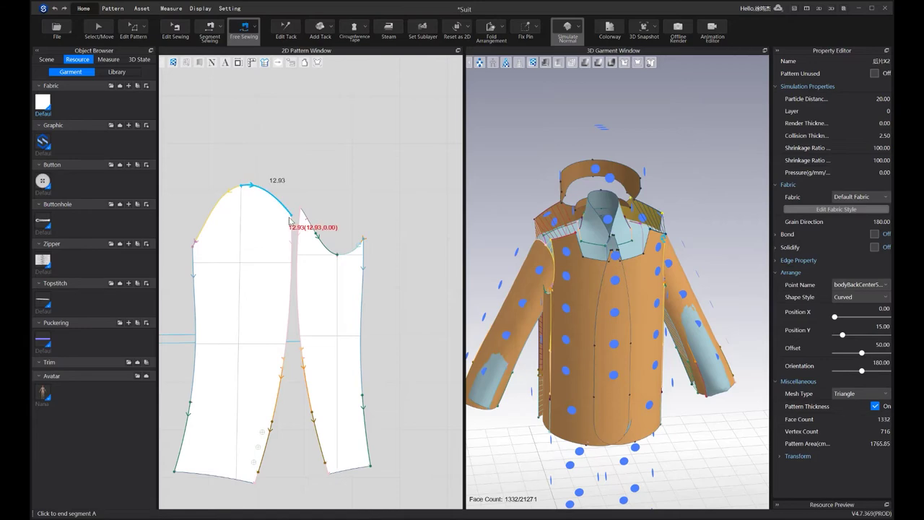
scroll(302, 215, up, 3)
click(300, 201)
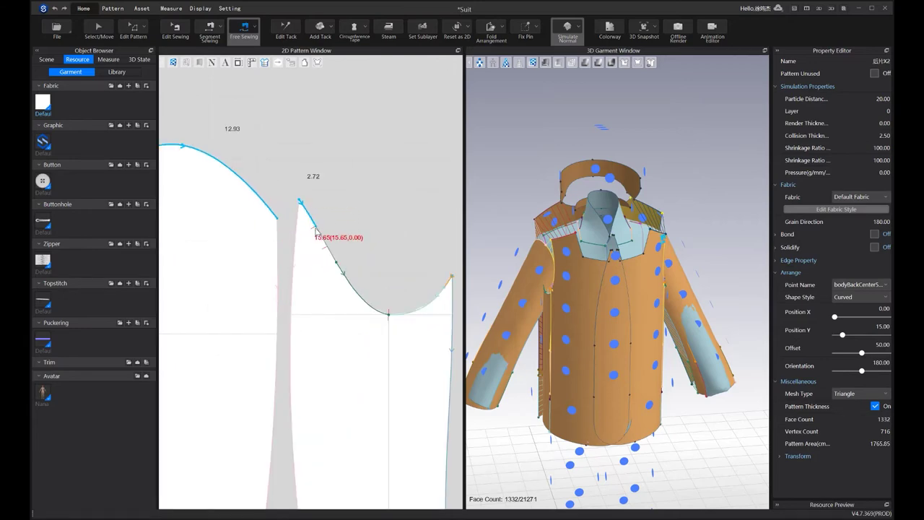
click(315, 230)
scroll(310, 226, down, 5)
scroll(303, 210, up, 5)
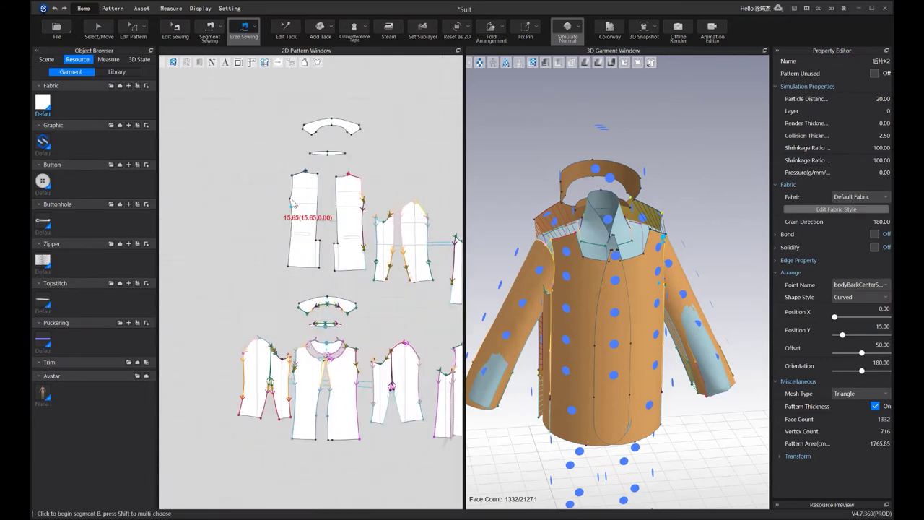
click(291, 133)
scroll(292, 186, up, 3)
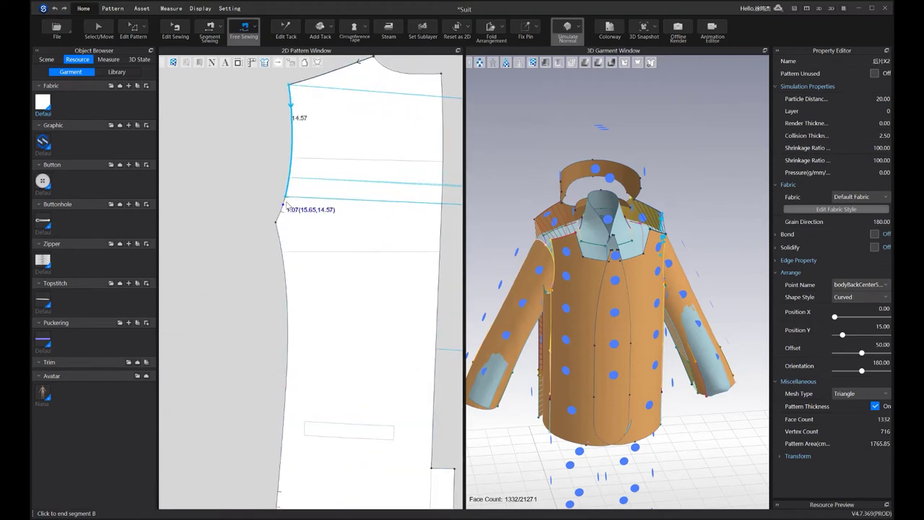
click(280, 220)
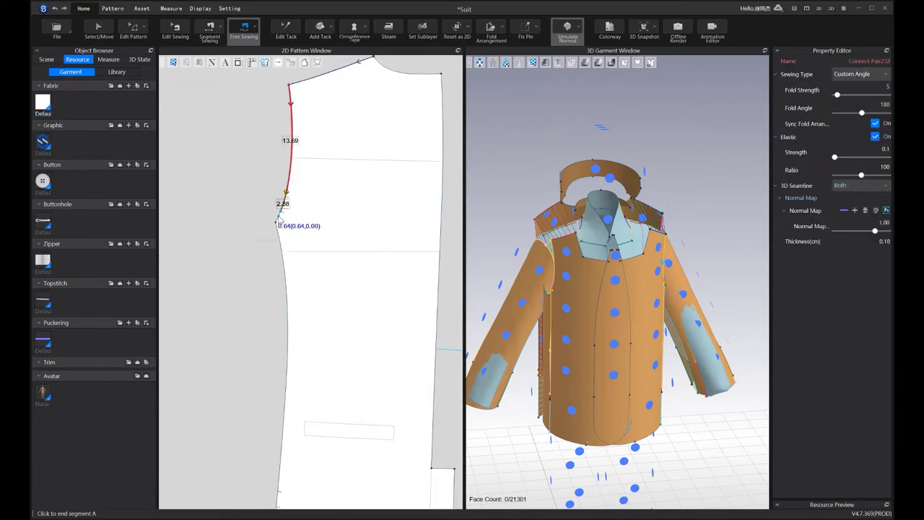
click(277, 222)
scroll(278, 222, down, 6)
middle_drag(333, 230, 266, 206)
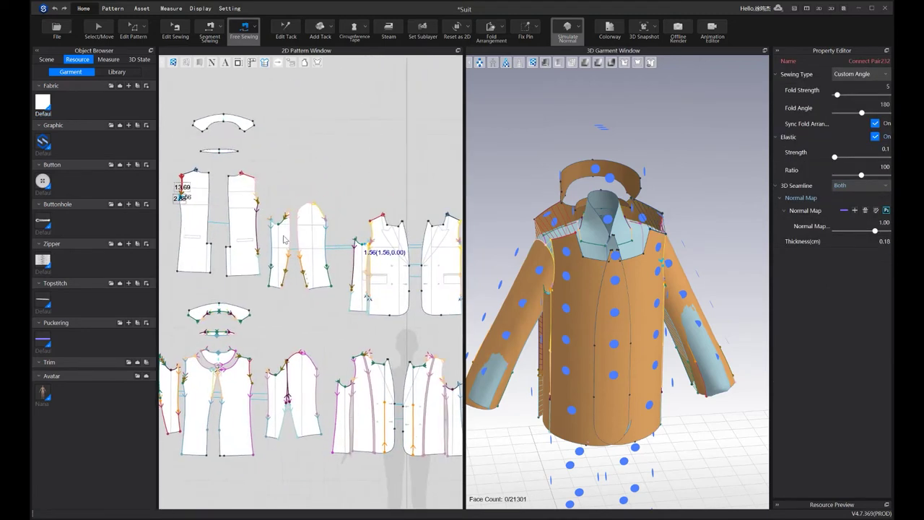
middle_drag(366, 243, 193, 225)
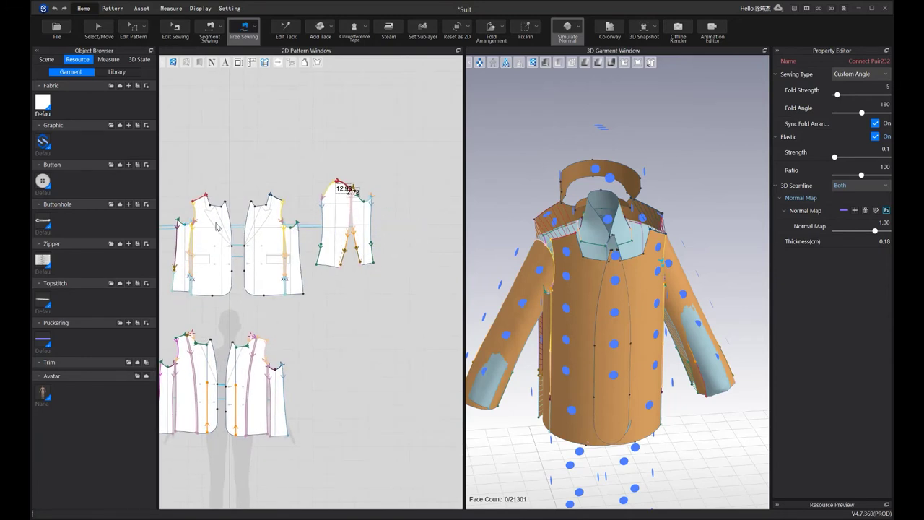
middle_drag(251, 228, 191, 218)
middle_drag(377, 238, 314, 231)
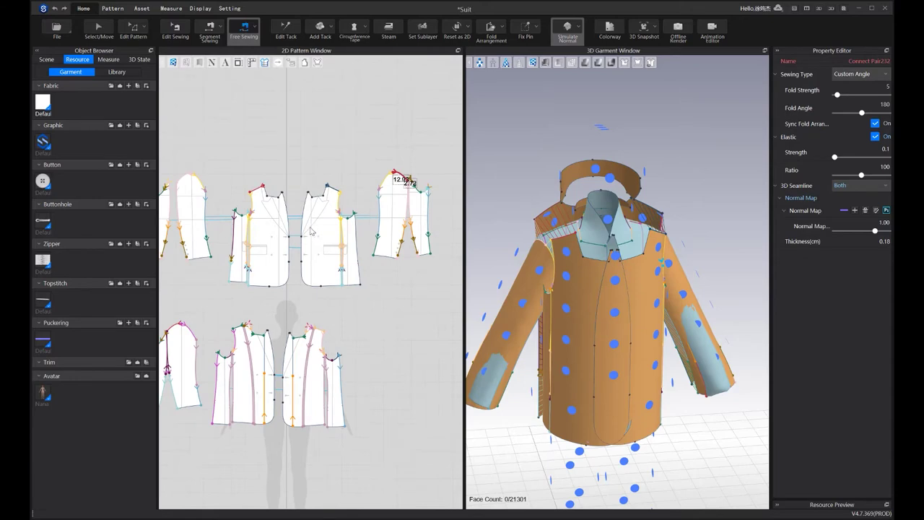
scroll(419, 204, up, 3)
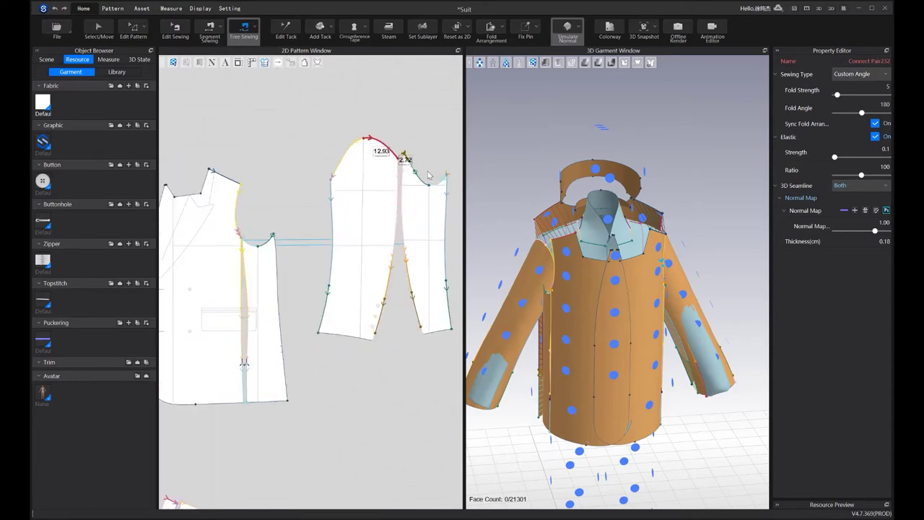
scroll(430, 175, up, 4)
click(352, 130)
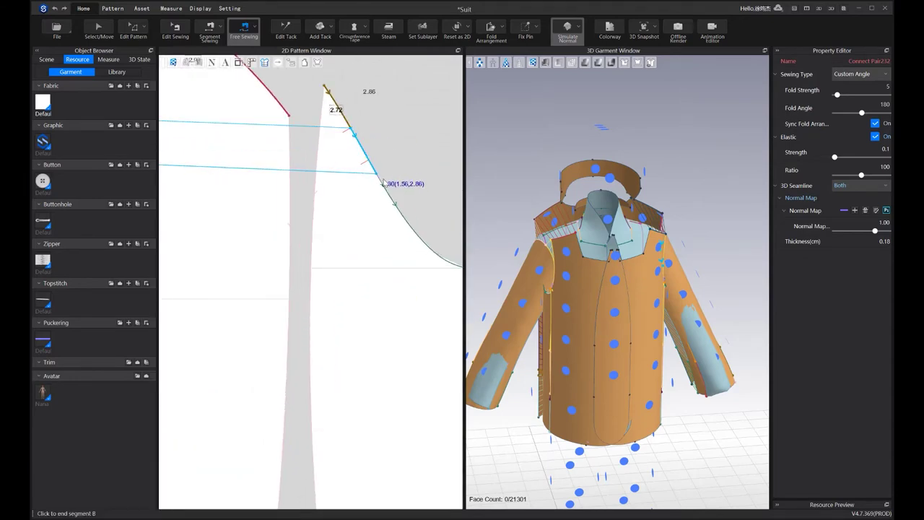
click(379, 188)
scroll(303, 202, down, 8)
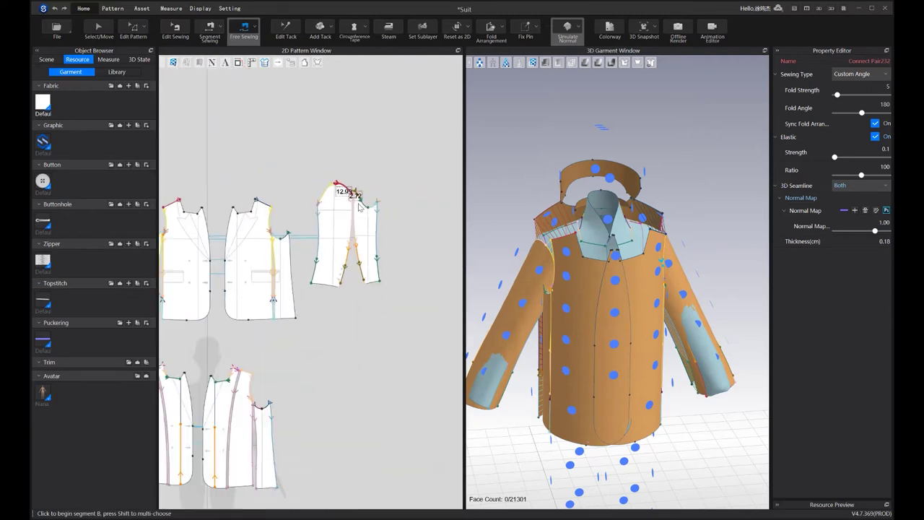
middle_drag(248, 197, 296, 212)
scroll(246, 195, up, 5)
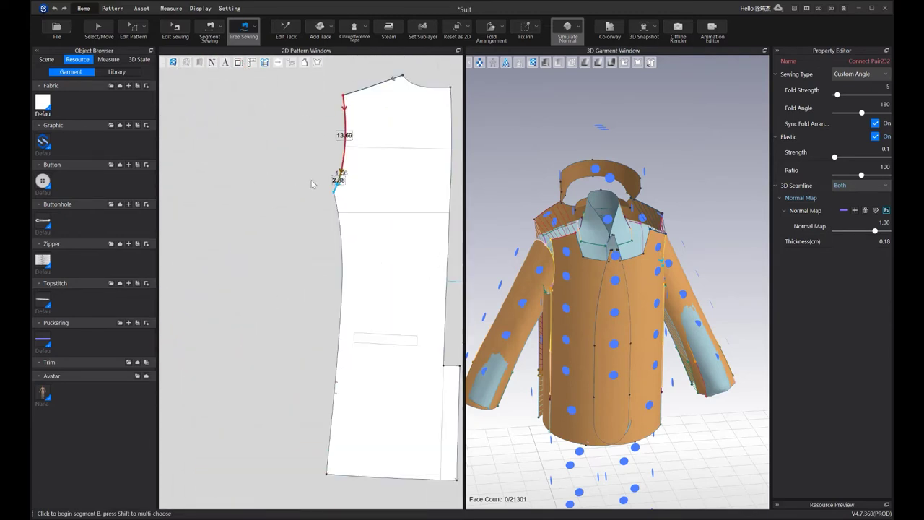
scroll(310, 183, down, 1)
scroll(317, 186, up, 3)
right_drag(321, 185, 209, 164)
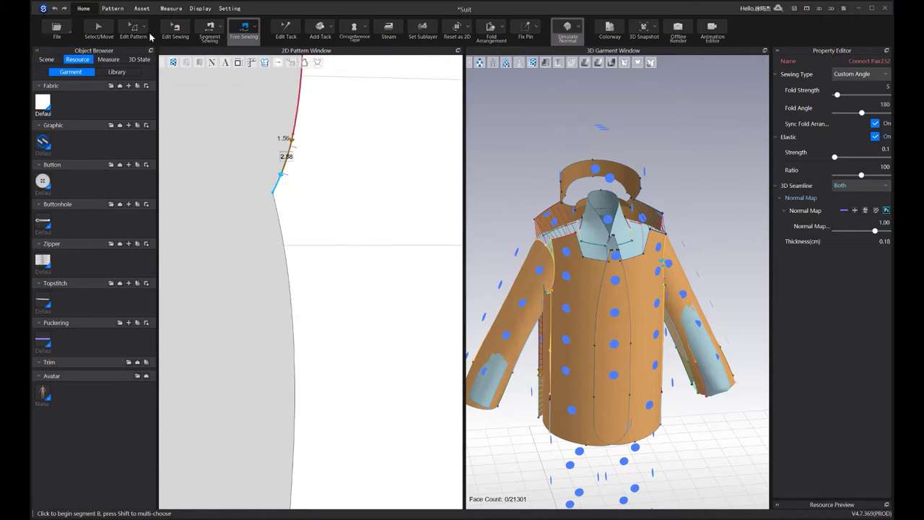
Compare the notches and seam lengths on the left-hand back panel's armhole with those on the right-hand sleeve cap
click(142, 34)
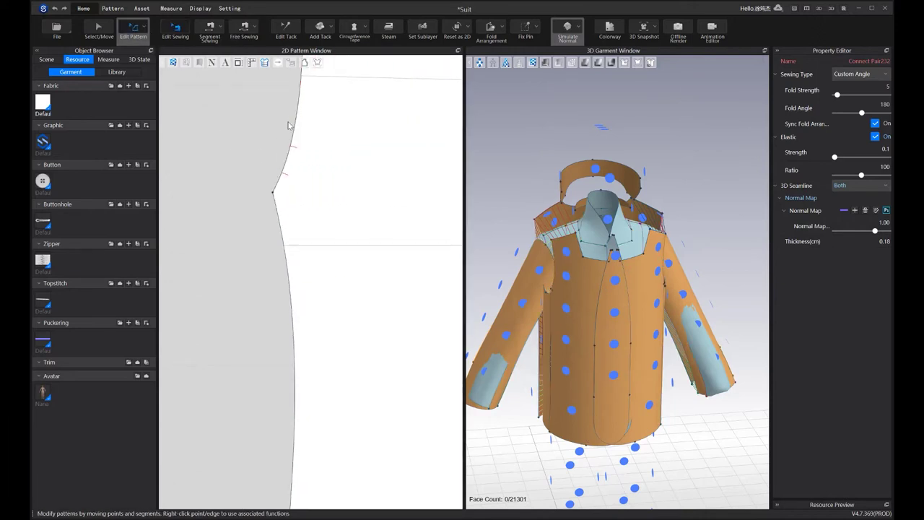
key(b)
click(290, 151)
click(288, 153)
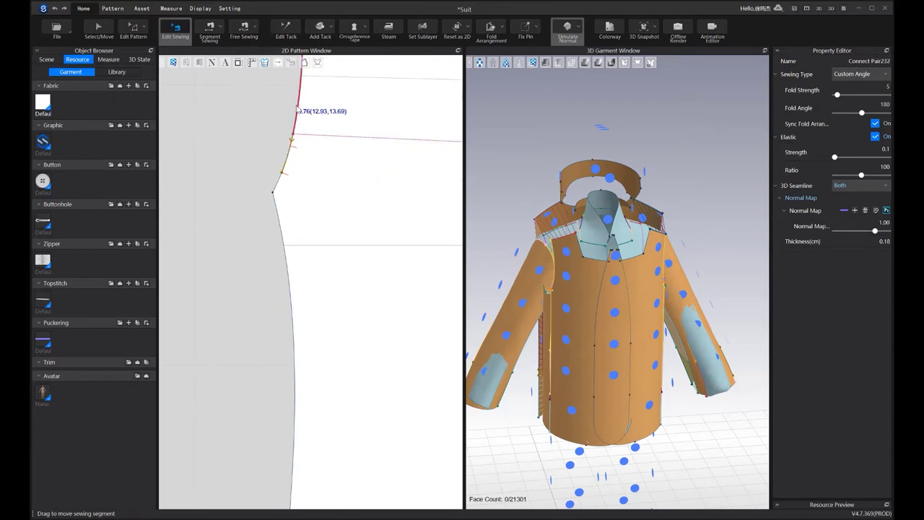
scroll(298, 106, down, 6)
scroll(331, 186, up, 6)
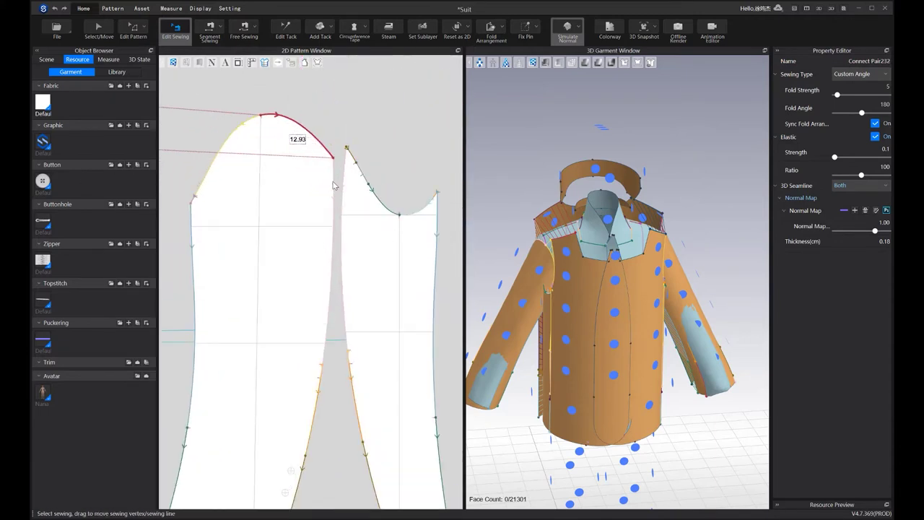
scroll(374, 187, up, 1)
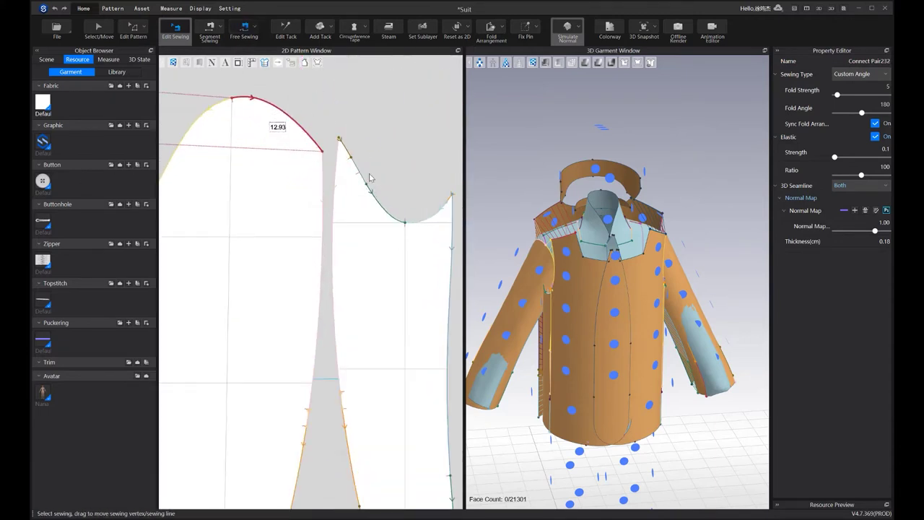
key(m)
click(352, 159)
click(368, 186)
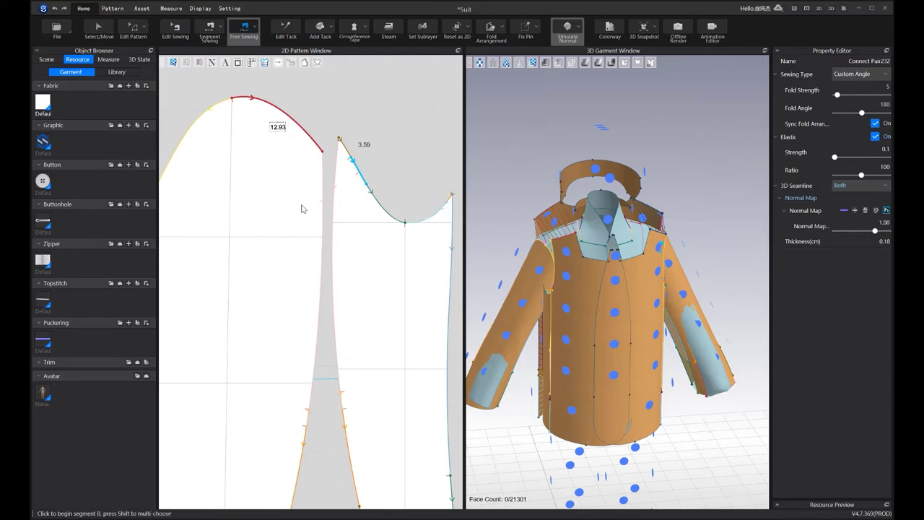
scroll(305, 206, down, 6)
scroll(360, 162, up, 4)
scroll(359, 162, down, 3)
scroll(306, 134, up, 5)
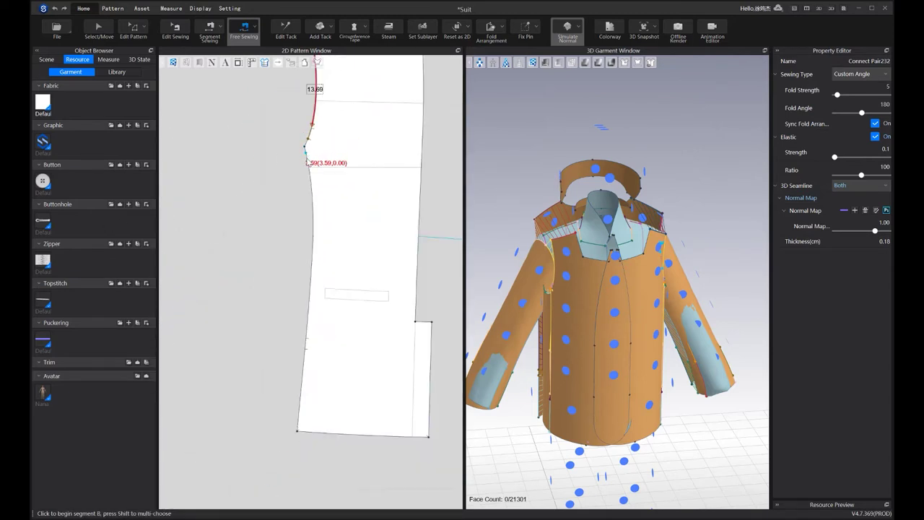
scroll(305, 148, down, 5)
scroll(279, 188, up, 3)
scroll(279, 187, up, 4)
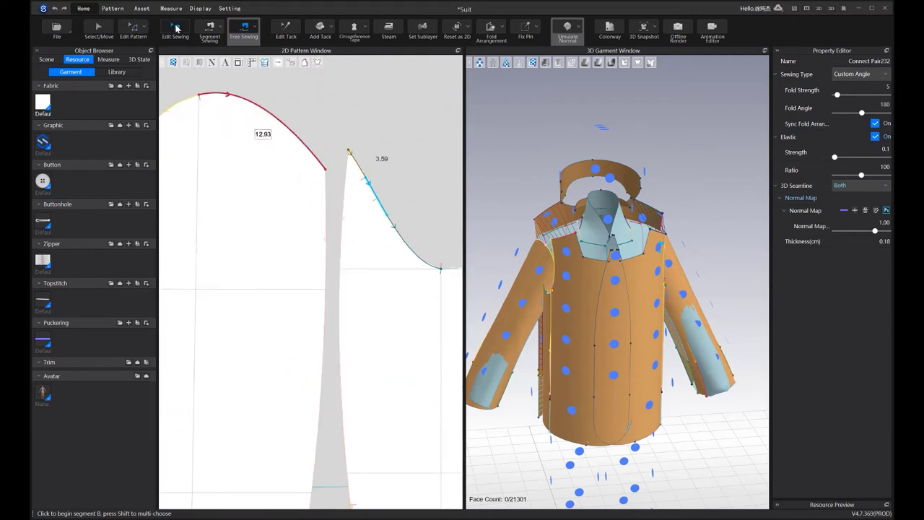
Edit the short sewing segment joining the right-hand small sleeve's top edge to the left-hand back panel's armhole
key(b)
click(327, 141)
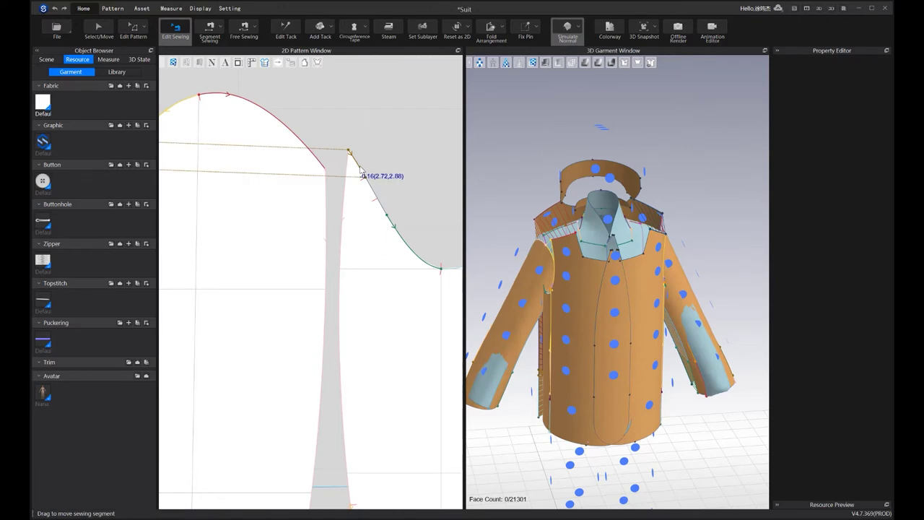
Delete the two existing seams along the cap edges of the under sleeve and upper sleeve
click(339, 168)
key(Delete)
click(319, 162)
key(Delete)
Free-sew the upper sleeve's back cap curve together with the start of the under sleeve cap to the back armhole
key(m)
click(200, 94)
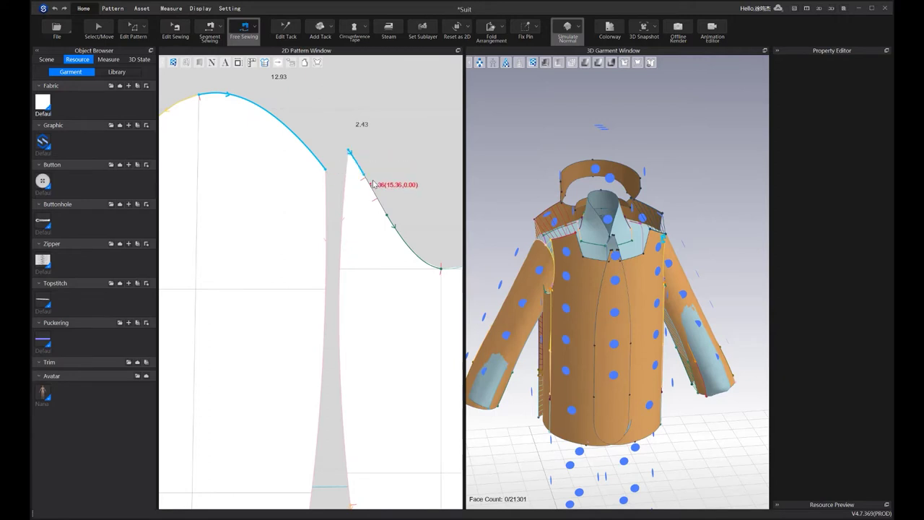
scroll(294, 194, down, 5)
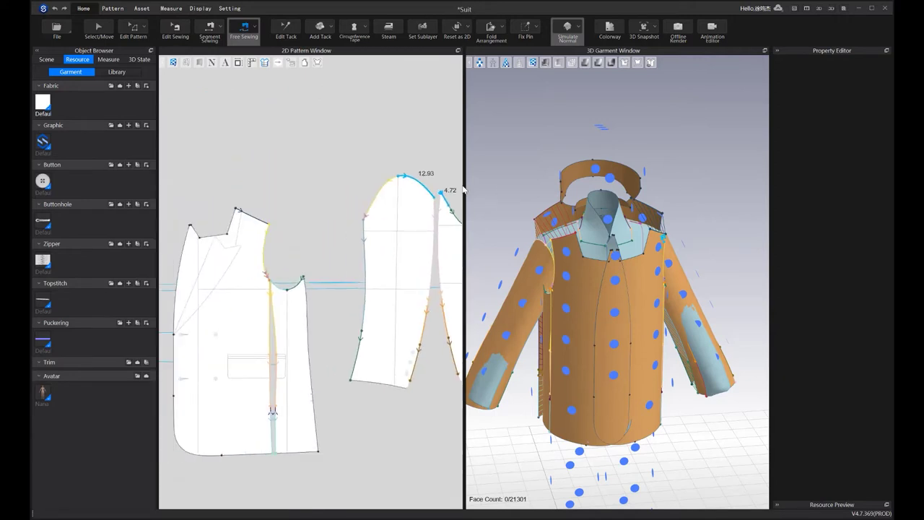
scroll(249, 166, up, 6)
click(268, 165)
scroll(256, 254, up, 3)
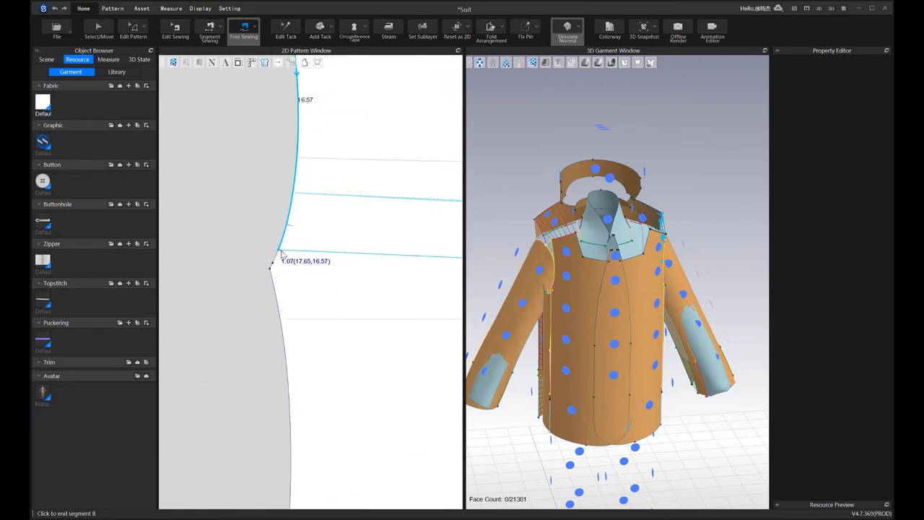
click(281, 251)
Free-sew the short remaining piece at the bottom of the back armhole to the matching stretch of the under sleeve cap
click(278, 251)
click(276, 270)
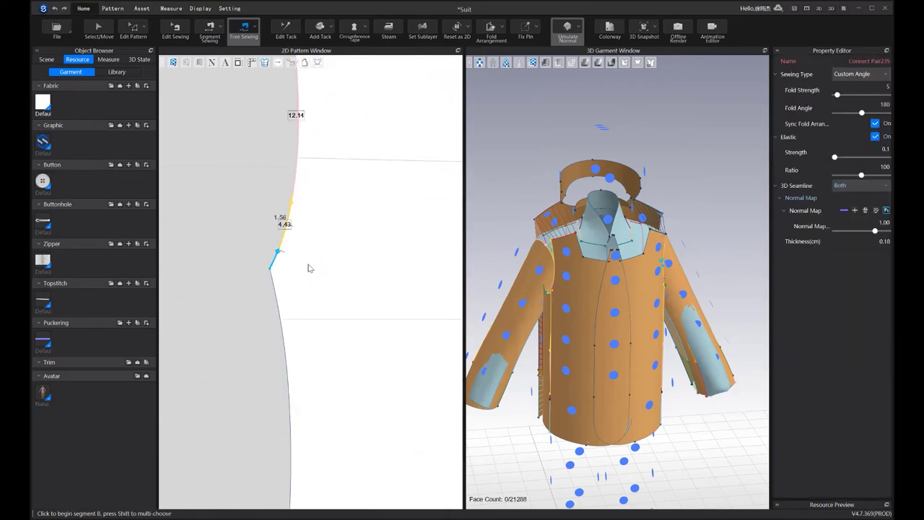
scroll(307, 269, down, 5)
scroll(216, 200, up, 5)
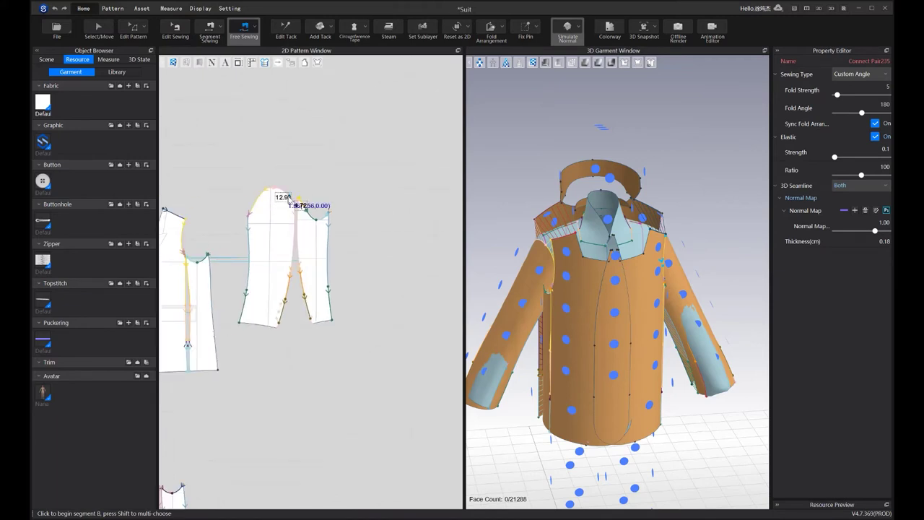
scroll(299, 201, up, 4)
scroll(387, 257, up, 2)
click(372, 256)
scroll(365, 238, up, 4)
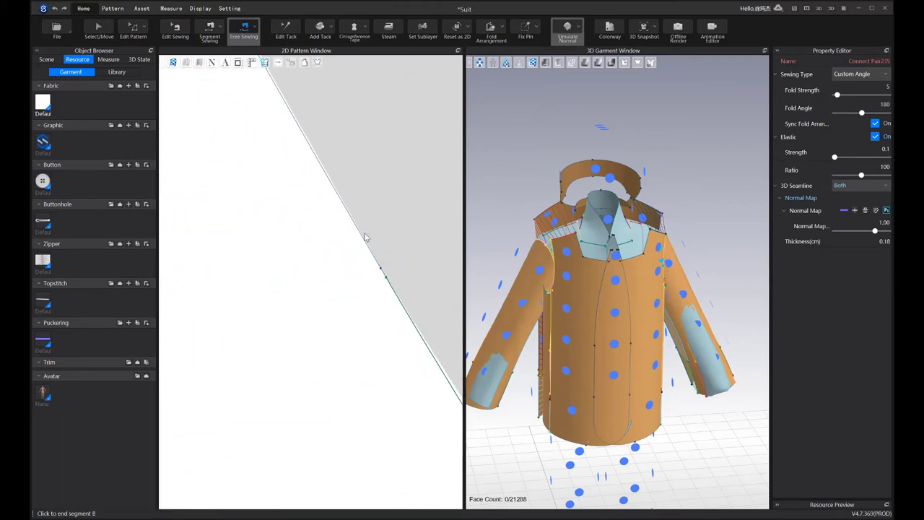
click(423, 219)
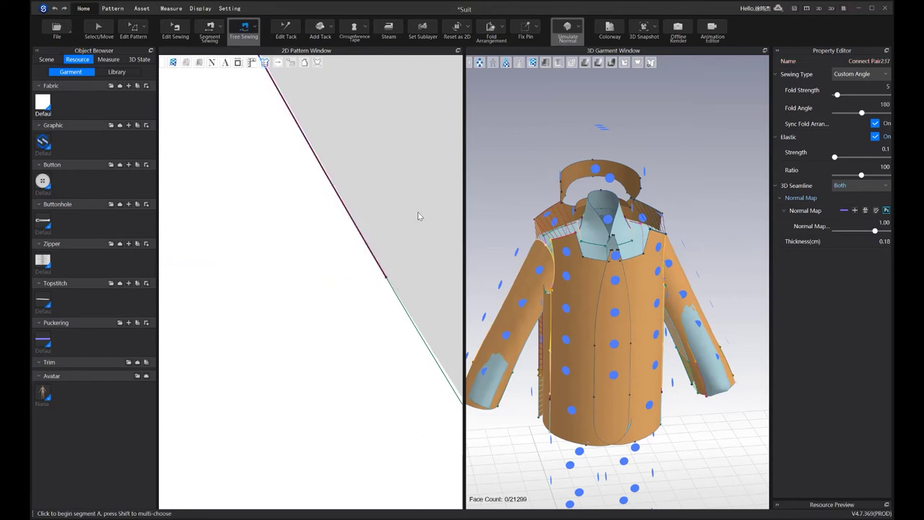
Segment-sew the lower edge of the collar stand to the back neckline, starting at the centre back
scroll(404, 192, down, 8)
middle_drag(279, 158, 251, 198)
scroll(170, 129, up, 5)
scroll(278, 200, up, 4)
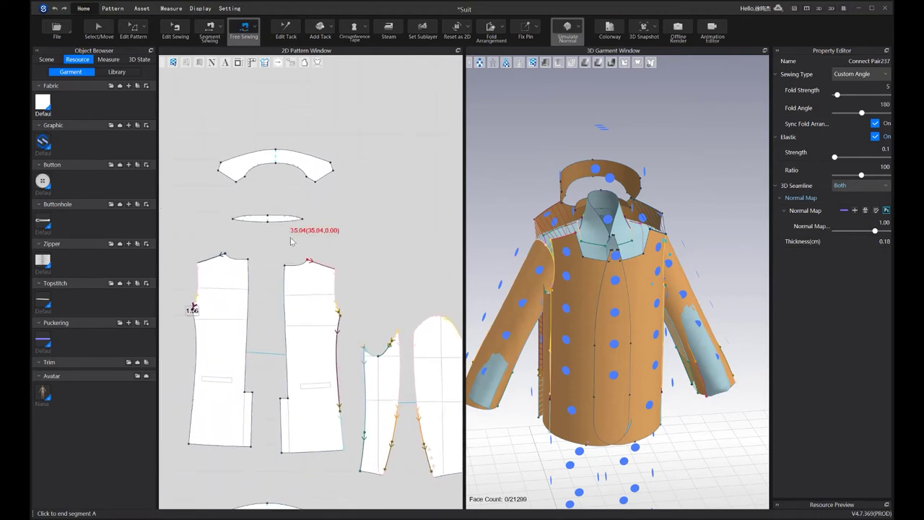
scroll(276, 202, up, 4)
key(n)
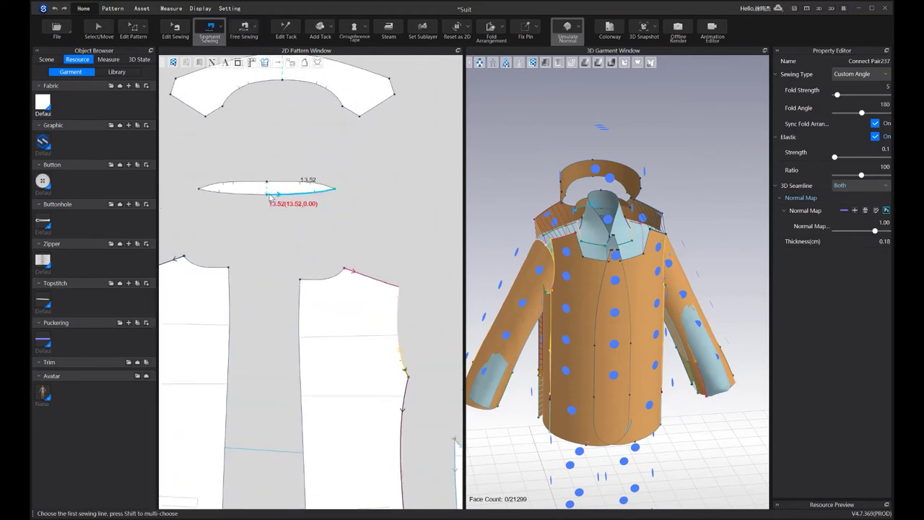
click(270, 195)
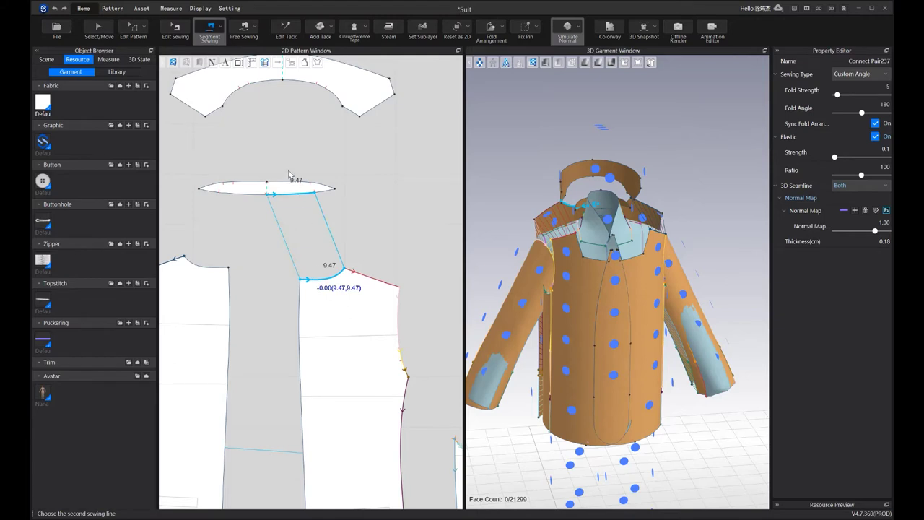
Segment-sew the collar's inner curve to the upper edge of the collar stand, piece by piece from the centre outward
click(290, 80)
click(284, 179)
click(316, 86)
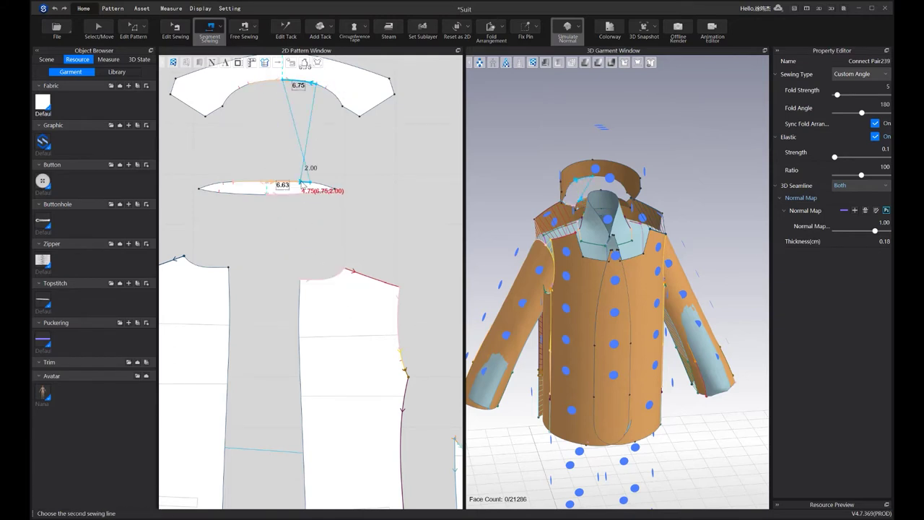
key(Escape)
click(320, 88)
click(335, 96)
click(319, 184)
Try to free-sew the collar's remaining neck edge to the front neckline starting from the shoulder point
middle_drag(349, 116, 319, 92)
click(246, 27)
click(314, 84)
click(324, 94)
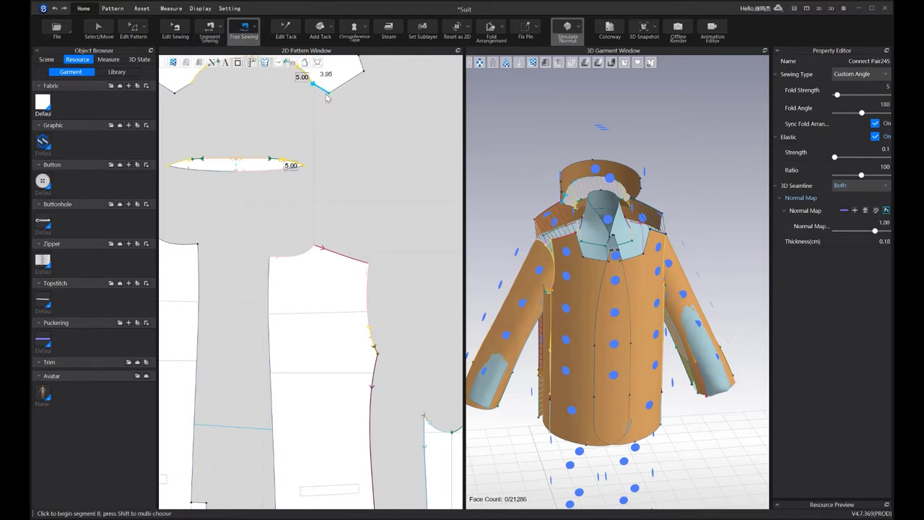
scroll(202, 124, down, 5)
scroll(366, 205, up, 5)
click(311, 222)
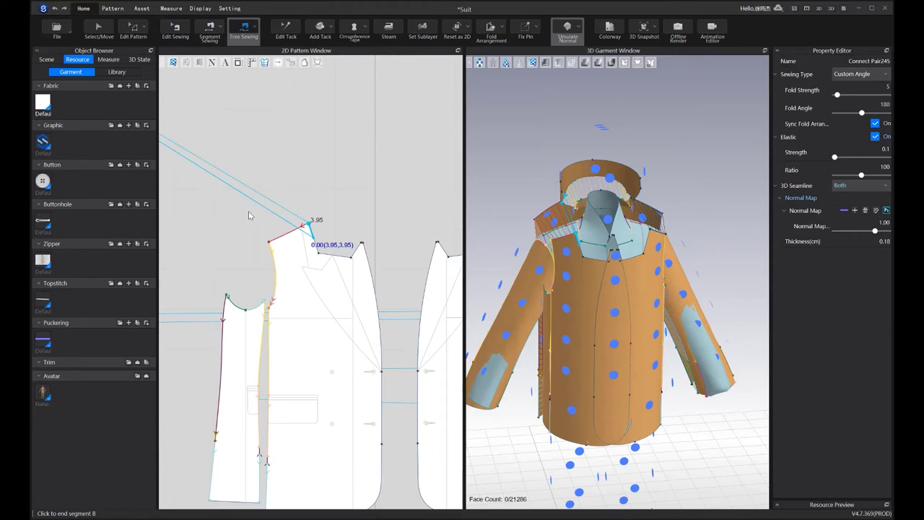
click(249, 214)
scroll(258, 198, down, 8)
scroll(266, 214, up, 10)
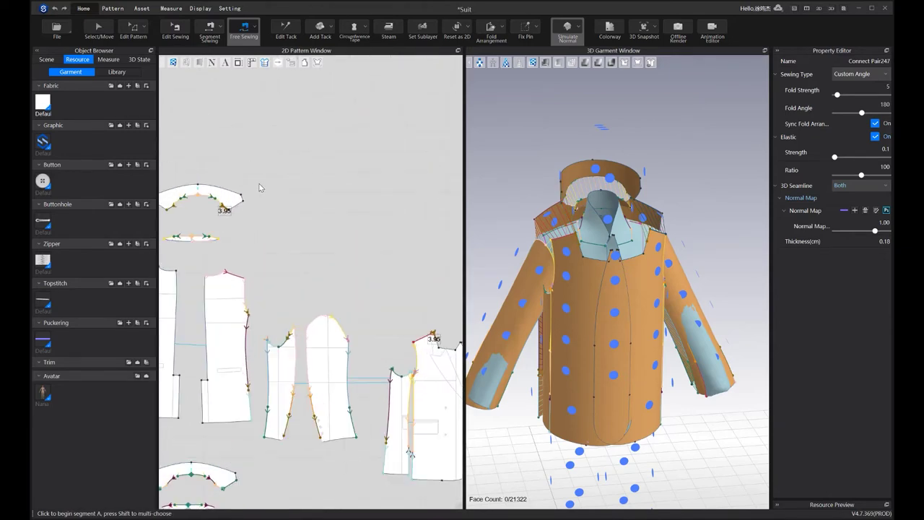
Free-sew the outer end of the collar stand's lower edge to the front neckline, starting at the shoulder point
middle_drag(254, 193, 272, 177)
scroll(238, 224, up, 4)
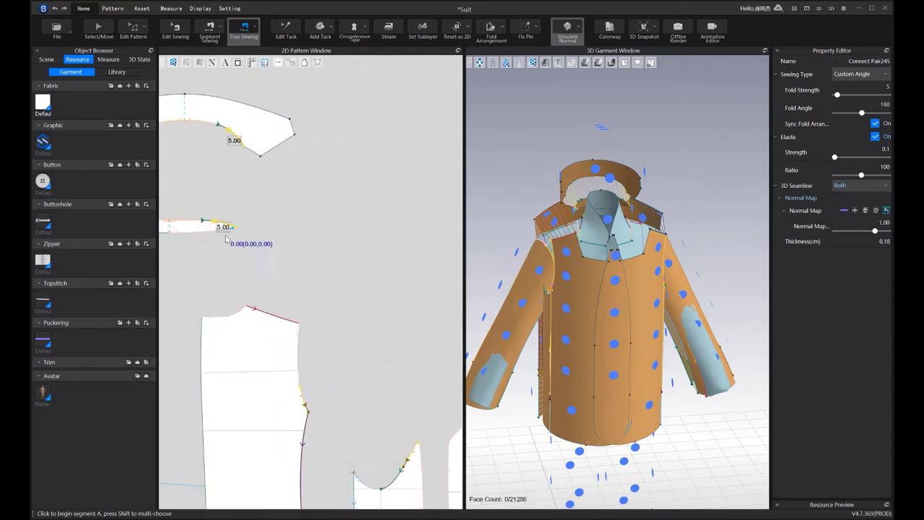
scroll(219, 238, up, 3)
click(214, 230)
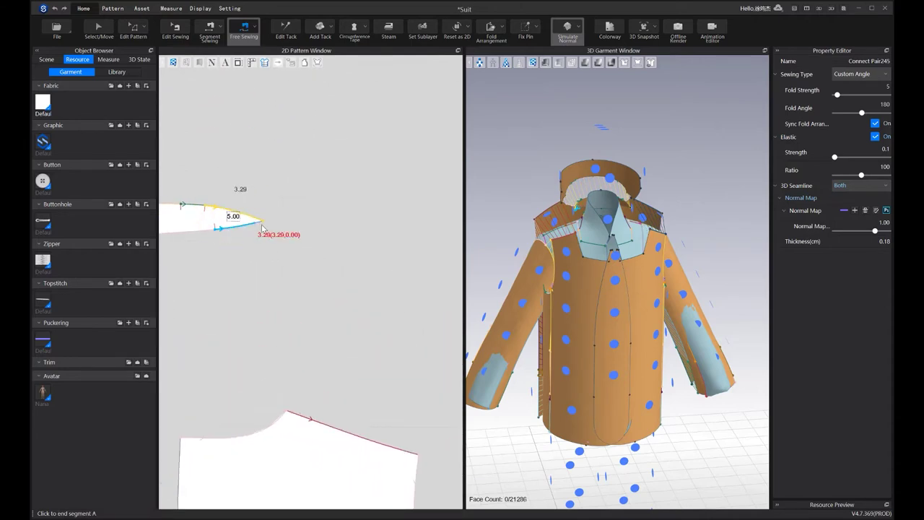
click(263, 222)
scroll(324, 243, down, 6)
middle_drag(324, 243, 138, 177)
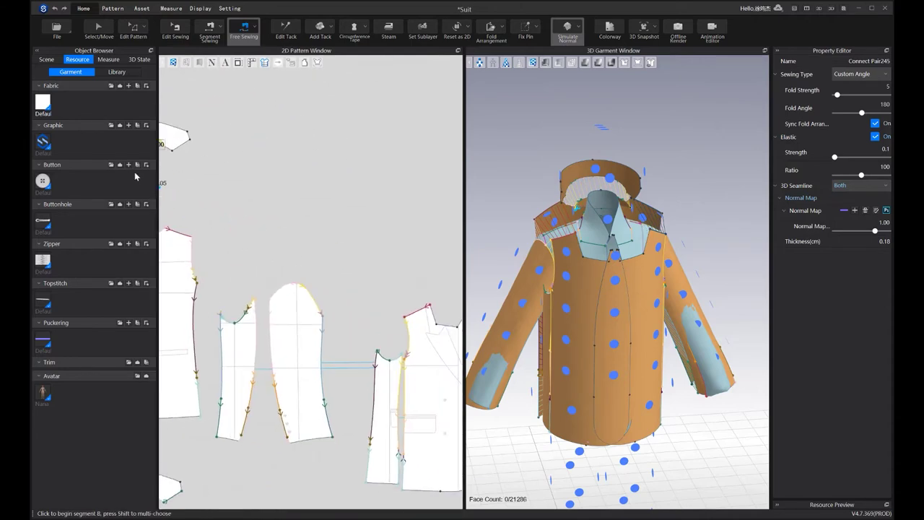
middle_drag(446, 288, 251, 226)
scroll(251, 229, up, 5)
click(209, 232)
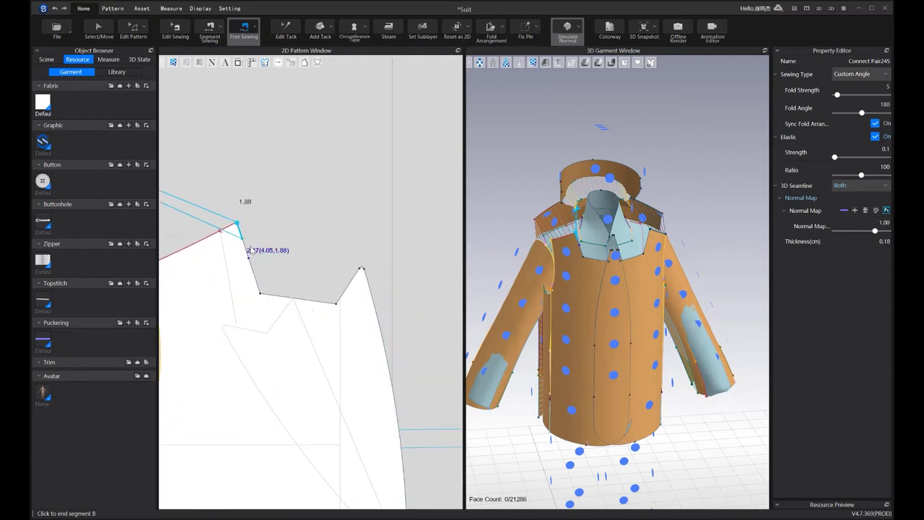
click(250, 259)
scroll(245, 245, down, 5)
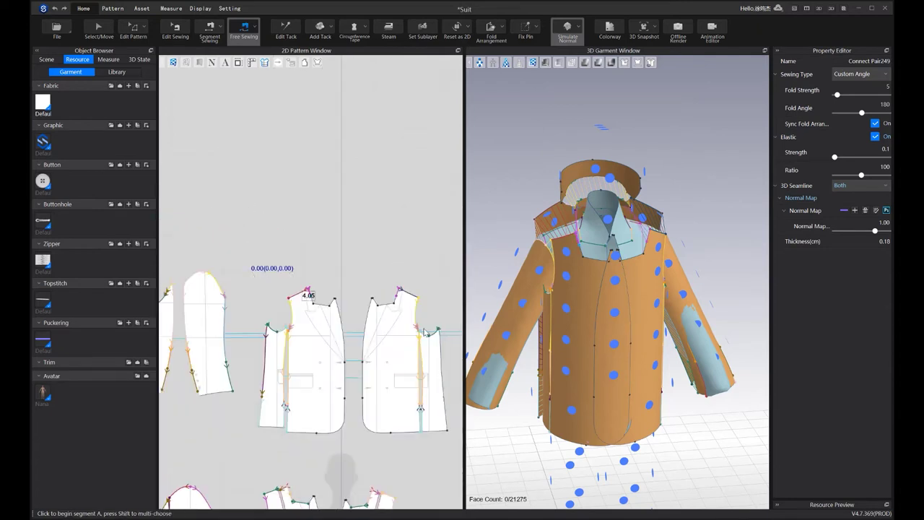
Free-sew the collar's remaining neck edge to the lower section of the front neckline, down to its corner
scroll(218, 202, up, 1)
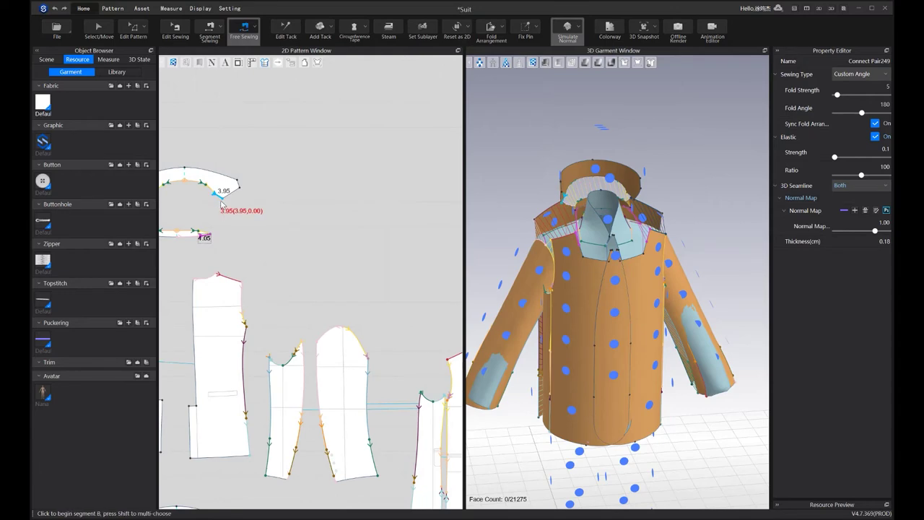
middle_drag(323, 237, 206, 164)
scroll(391, 323, up, 4)
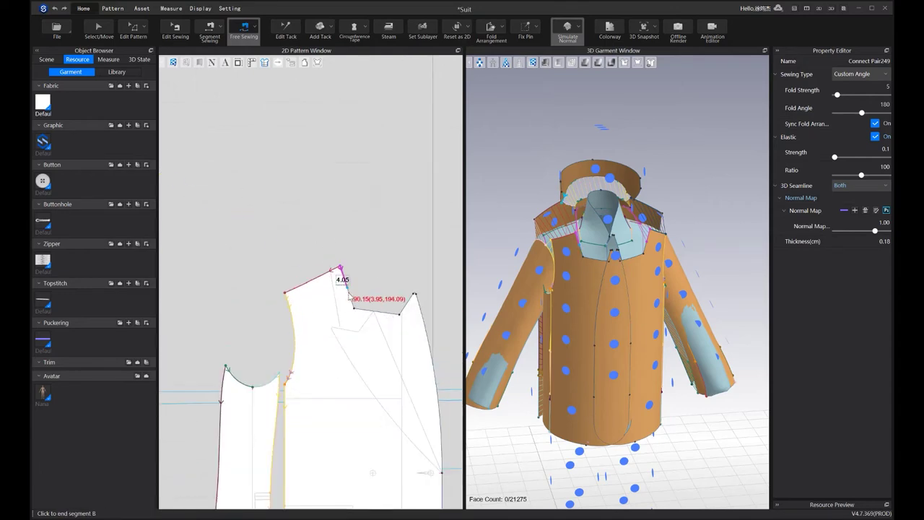
click(281, 247)
scroll(281, 246, down, 5)
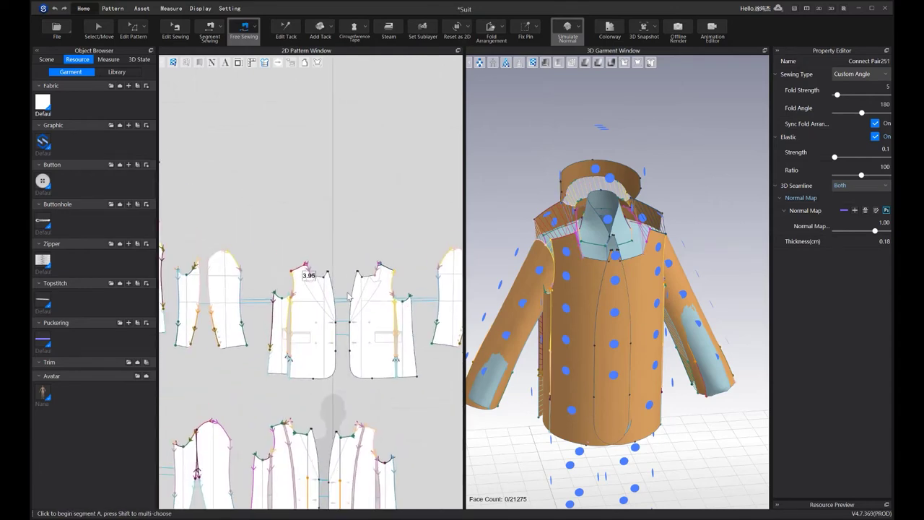
Free-sew the collar's front end edge to the front panel's gorge edge, from the neckline corner to the lapel notch
scroll(219, 190, up, 6)
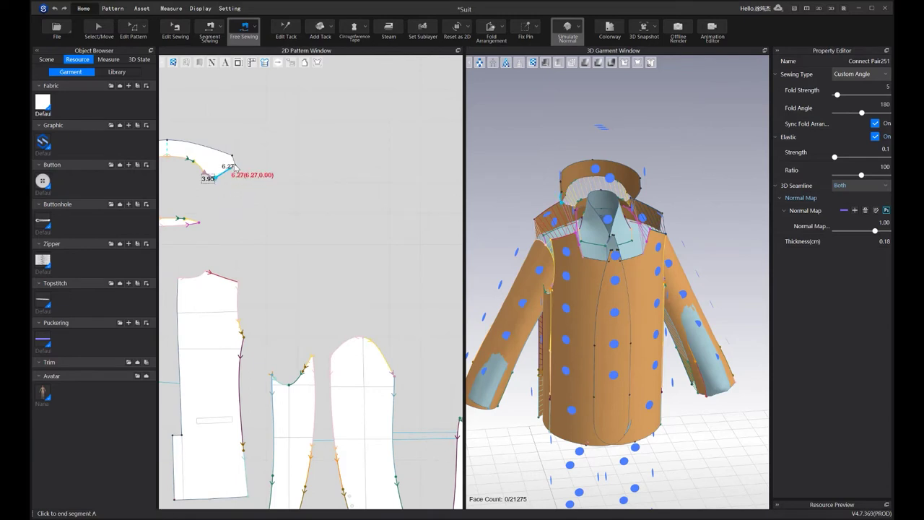
scroll(326, 229, down, 3)
scroll(307, 312, up, 5)
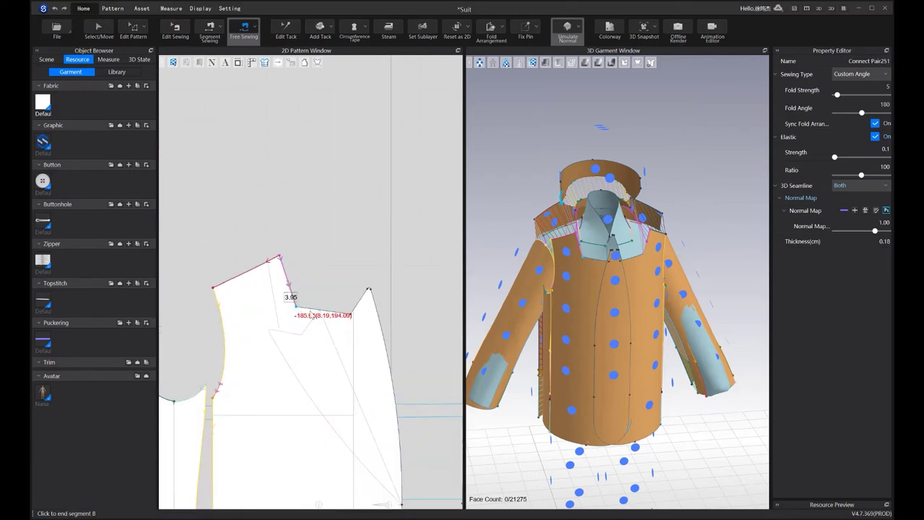
click(307, 289)
scroll(307, 288, down, 5)
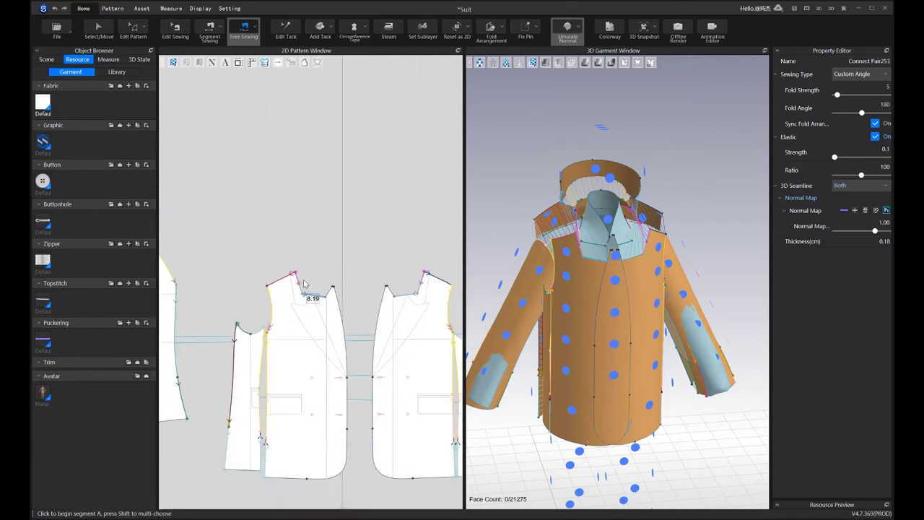
Free-sew the centre back edges of the two back panels together from the neckline down to the vent
scroll(279, 250, up, 3)
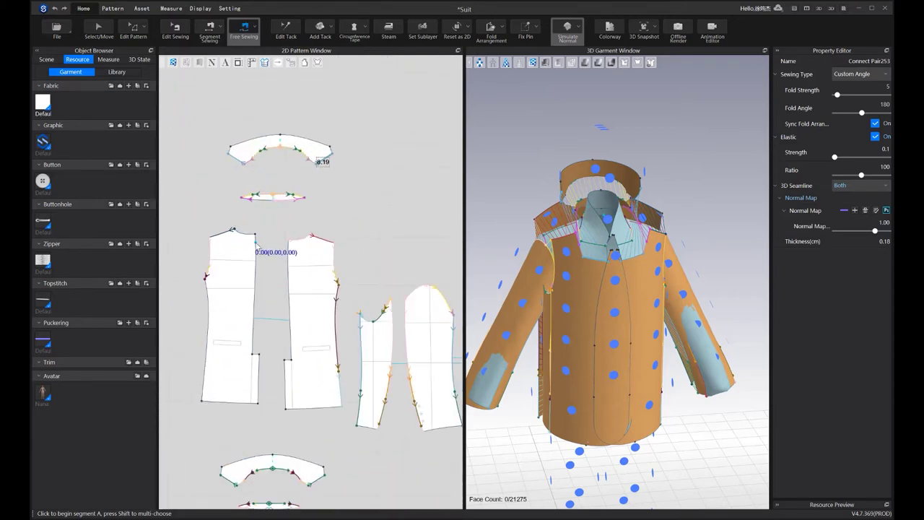
click(253, 237)
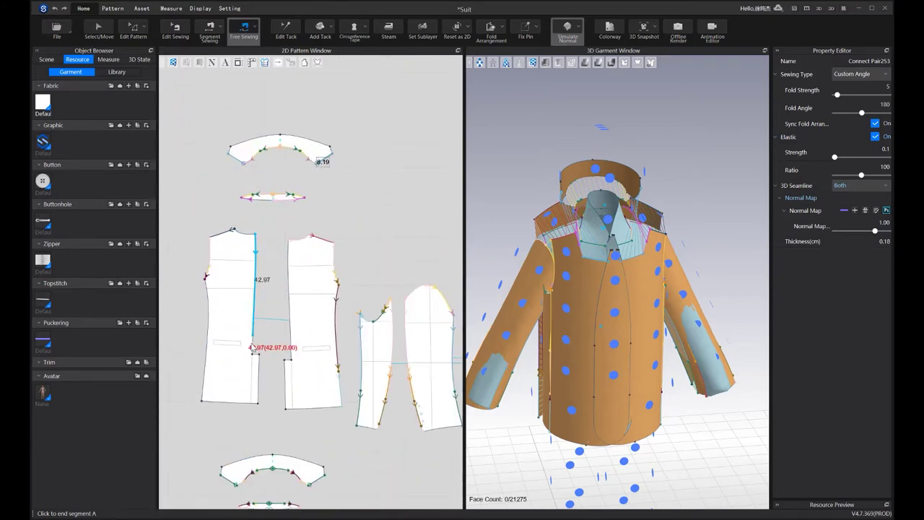
click(287, 240)
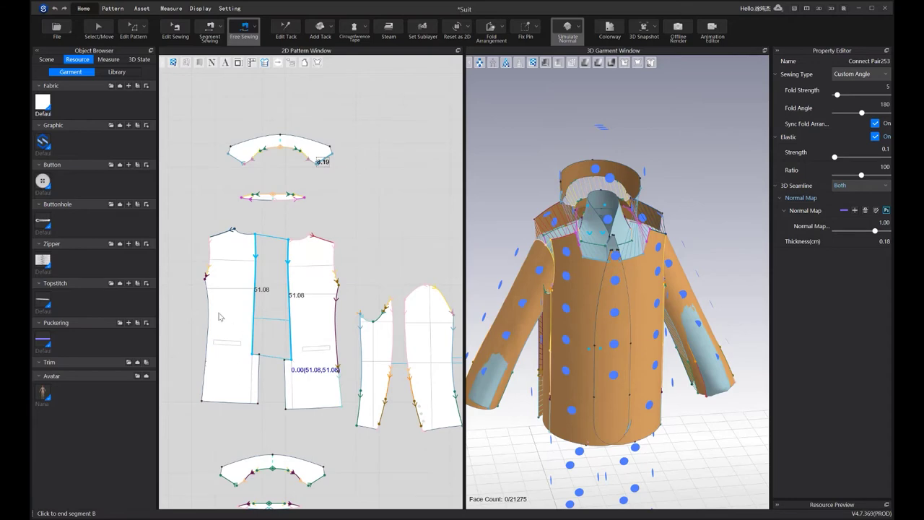
click(223, 322)
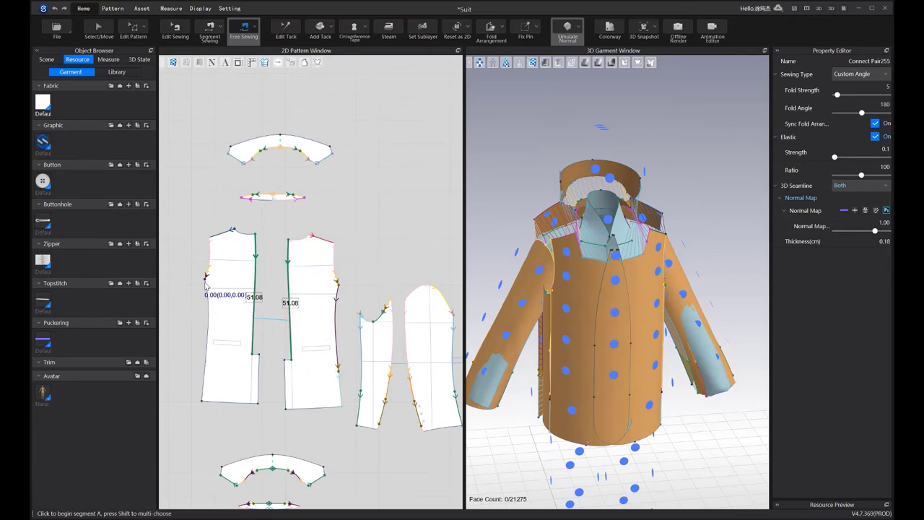
Segment-sew the upper part of the back panel's side edge to the outer edge of the side panel
click(207, 30)
scroll(267, 308, down, 5)
scroll(421, 325, up, 3)
scroll(318, 299, up, 2)
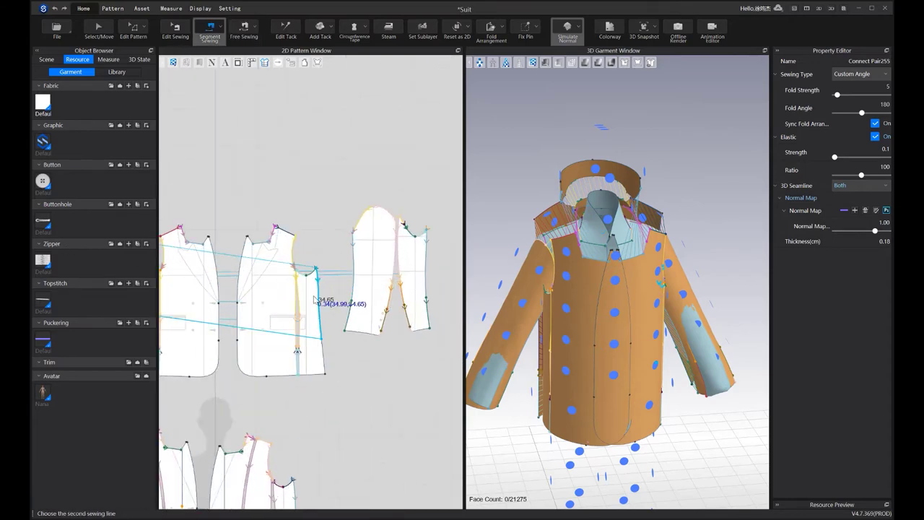
scroll(324, 274, up, 2)
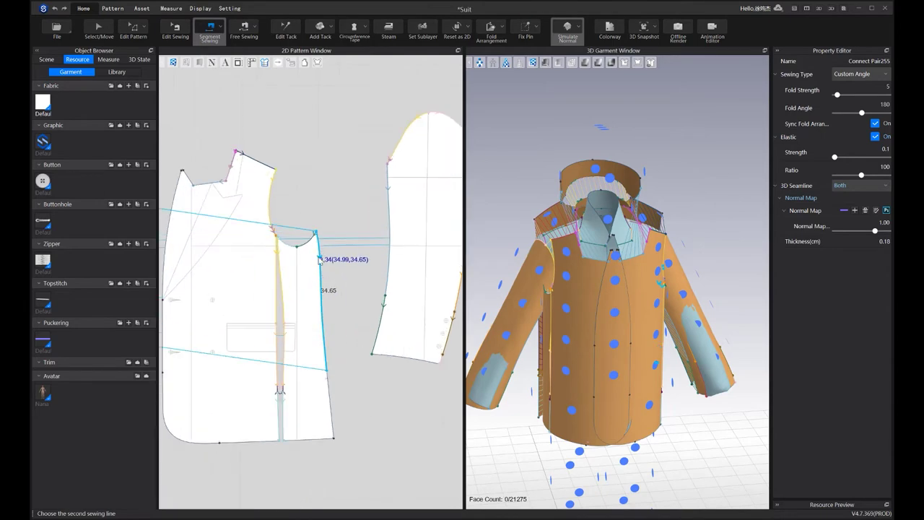
Segment-sew the side panel's lowest side-edge section to the matching section above the back panel's hem
click(332, 394)
scroll(289, 347, down, 3)
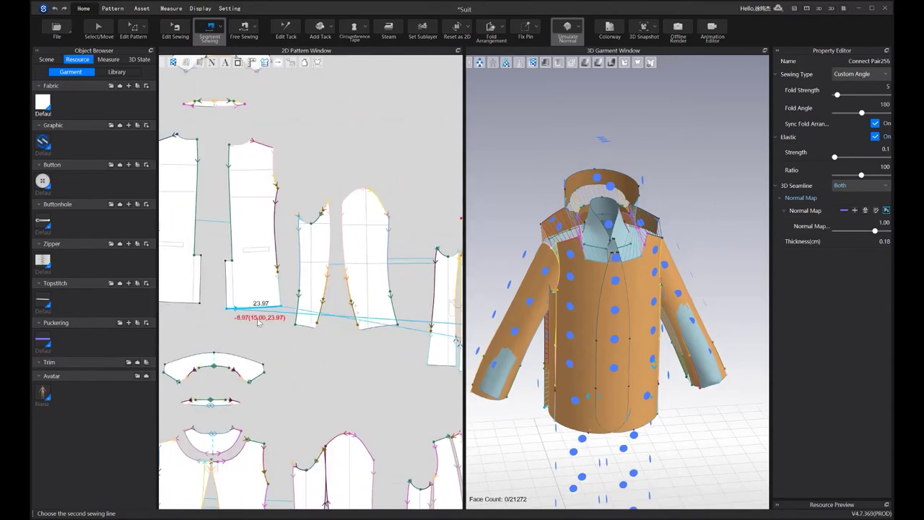
scroll(349, 299, up, 3)
scroll(349, 298, up, 2)
click(346, 305)
scroll(310, 299, up, 2)
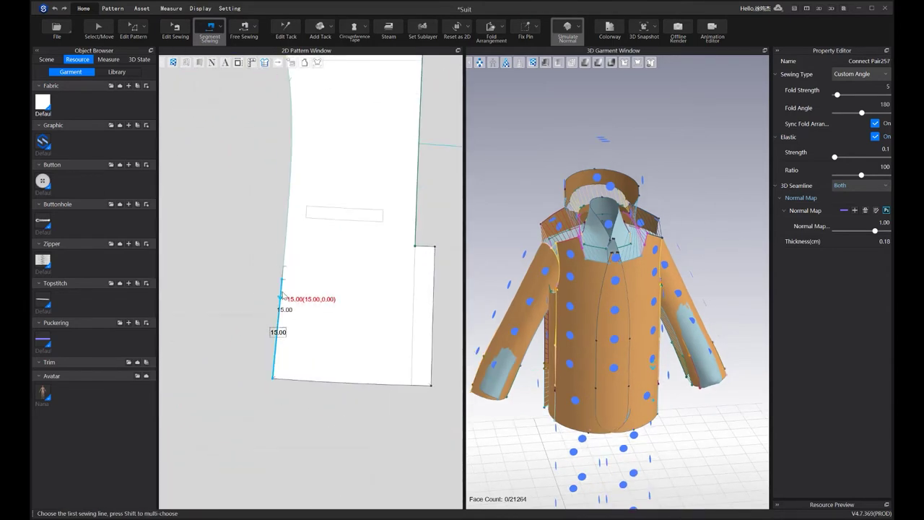
Segment-sew the short middle gap of the side seam between the back panel and the side panel
scroll(308, 294, down, 4)
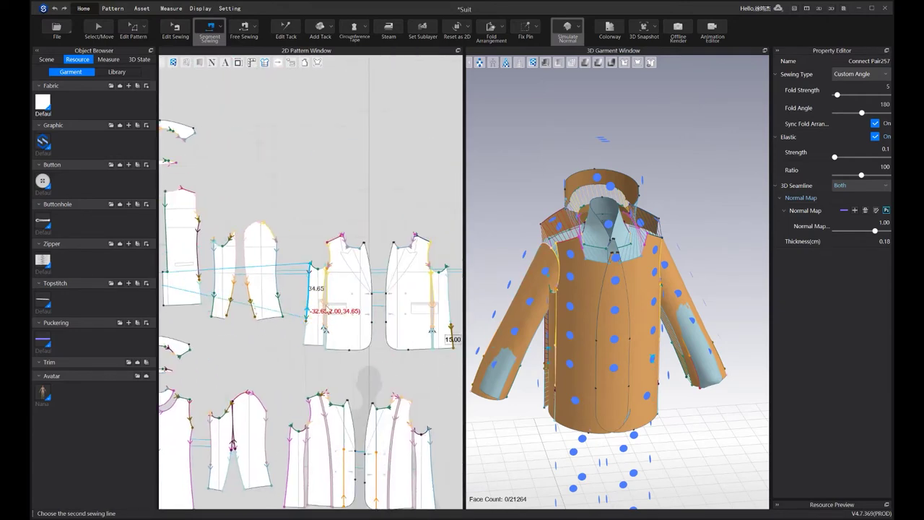
scroll(396, 337, up, 4)
click(399, 331)
scroll(580, 280, up, 2)
right_drag(580, 280, 220, 278)
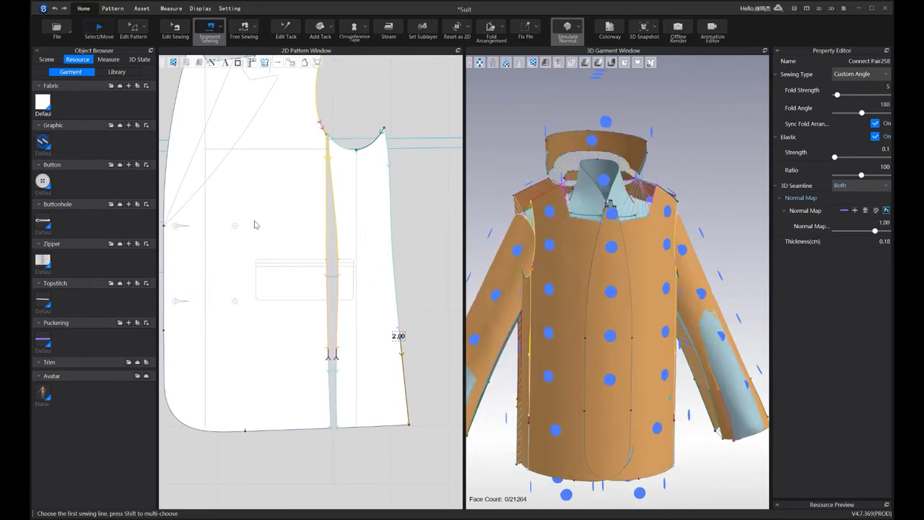
Select the duplicated jacket pieces above the lining set in the 2D pattern and set their simulation layer to 1
click(99, 31)
scroll(339, 306, down, 8)
middle_drag(340, 306, 343, 333)
middle_drag(187, 289, 263, 264)
scroll(257, 264, down, 5)
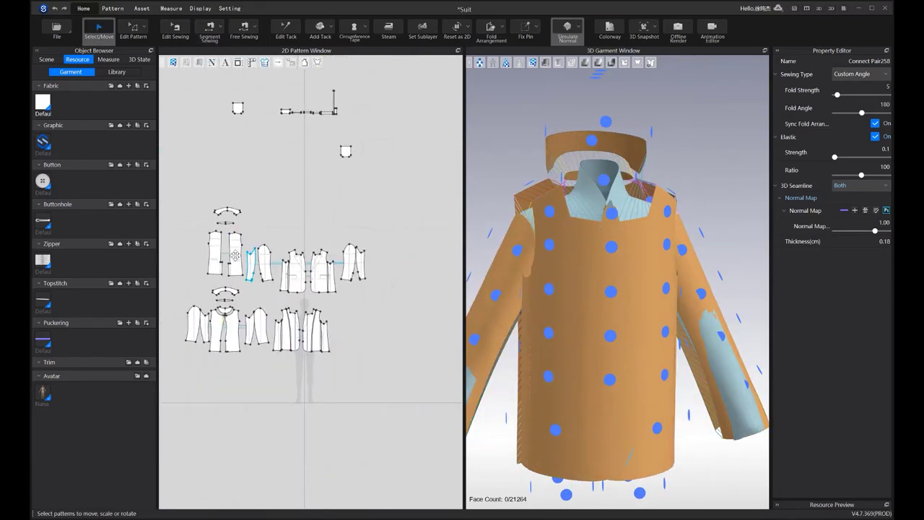
drag(189, 193, 212, 227)
drag(386, 298, 381, 285)
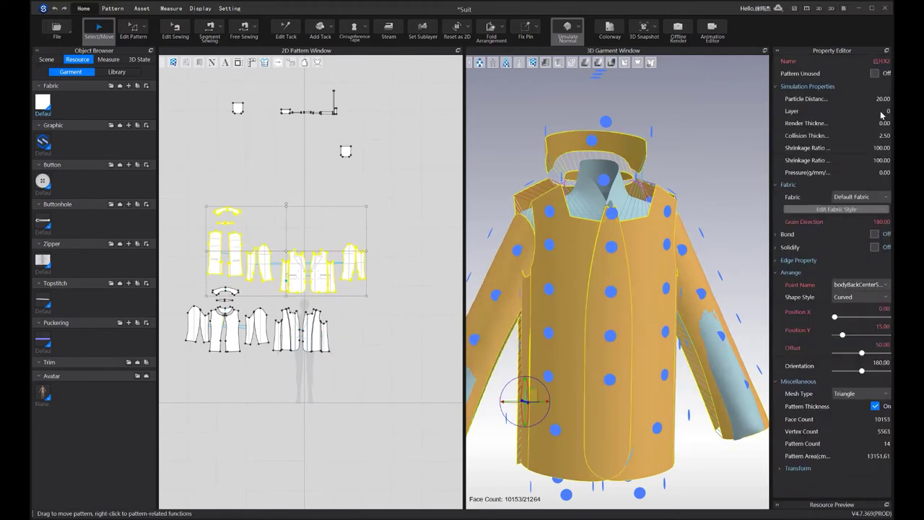
key(Return)
Simulate the garment and pull the jacket's front panels into place around the centre opening
click(625, 292)
click(692, 188)
key(space)
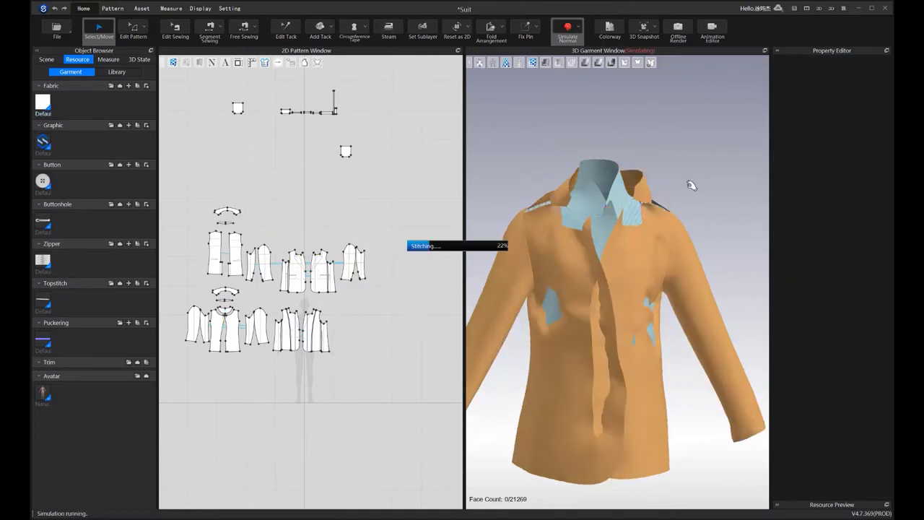
drag(581, 273, 651, 282)
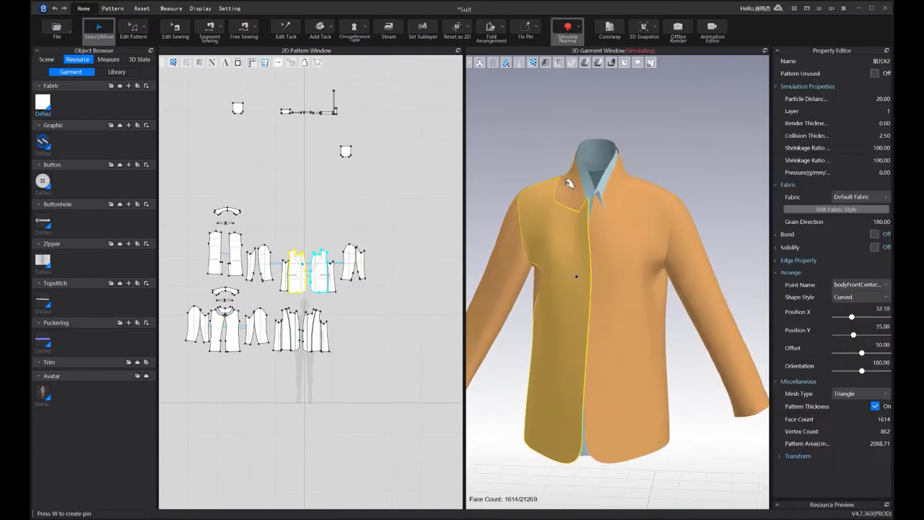
click(610, 197)
click(664, 237)
key(space)
Resume the simulation and inspect the draped jacket from below and from the front
right_drag(665, 237, 500, 163)
key(space)
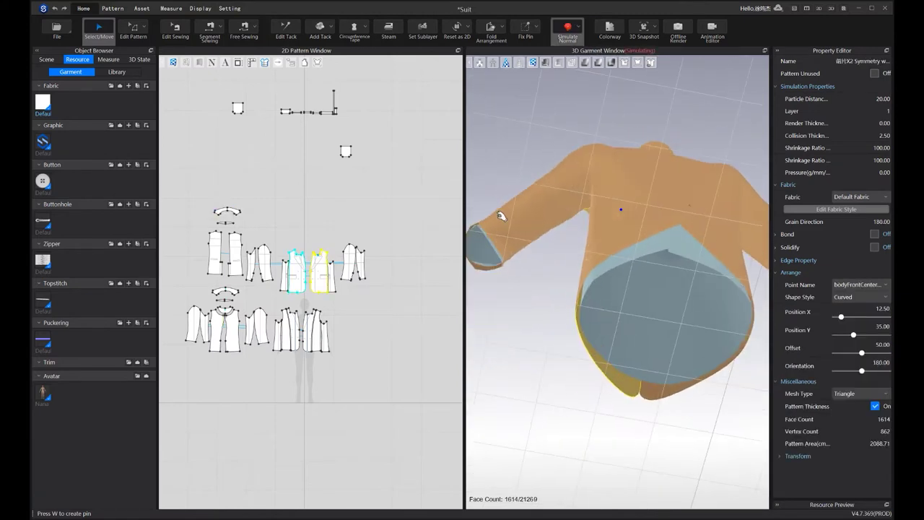
click(498, 220)
right_drag(598, 289, 660, 310)
middle_drag(497, 238, 648, 319)
right_drag(648, 318, 703, 357)
middle_drag(638, 293, 658, 274)
Harden all pattern pieces and simulate the jacket again, pulling the collar area so it settles
key(ctrl+a)
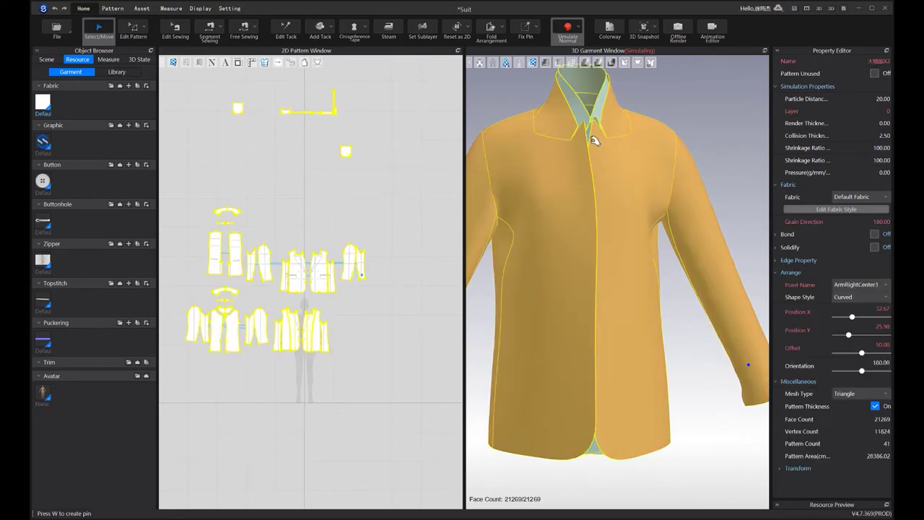
key(ctrl+h)
key(space)
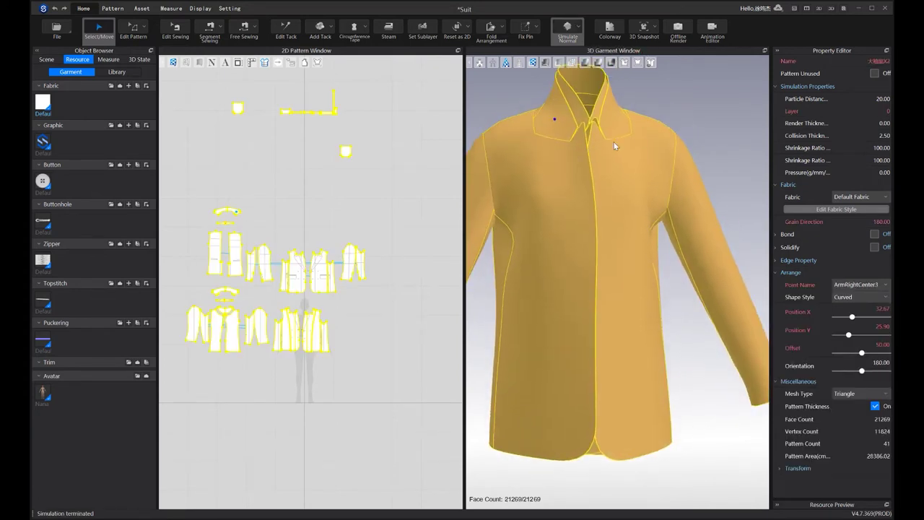
key(space)
middle_drag(595, 144, 594, 192)
drag(570, 163, 652, 165)
right_drag(652, 165, 614, 191)
key(space)
key(space)
Free-sew the outer curved edges of the two collar pieces together and set the seam's sewing type to Turned
middle_drag(303, 174, 361, 200)
click(244, 29)
scroll(412, 244, up, 3)
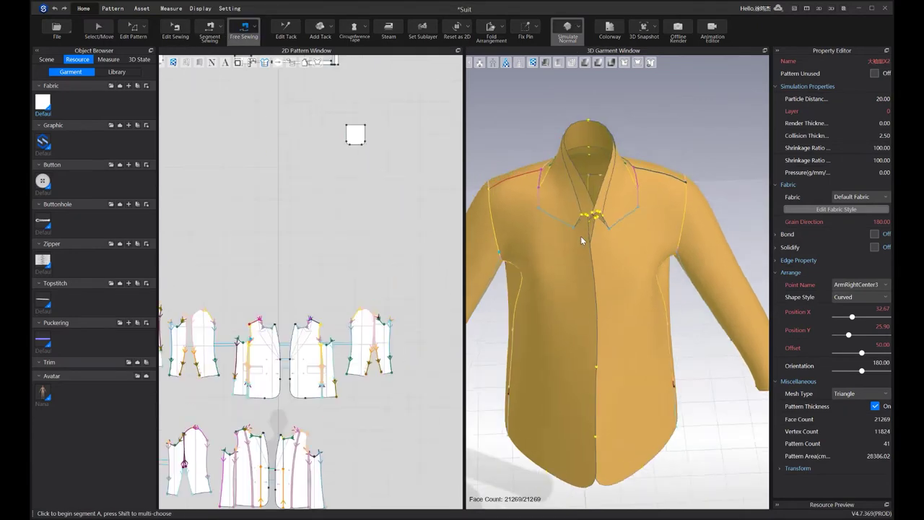
scroll(360, 245, up, 5)
click(353, 227)
scroll(314, 316, down, 3)
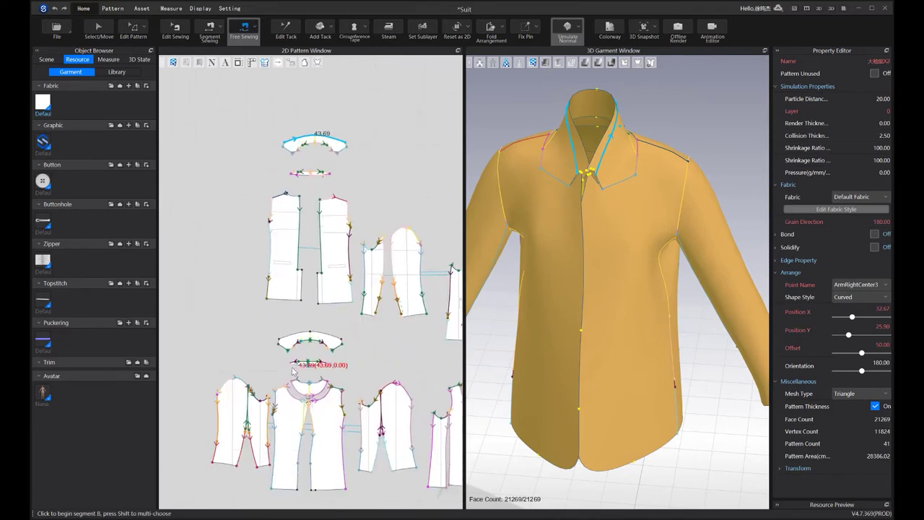
scroll(278, 313, up, 3)
click(267, 313)
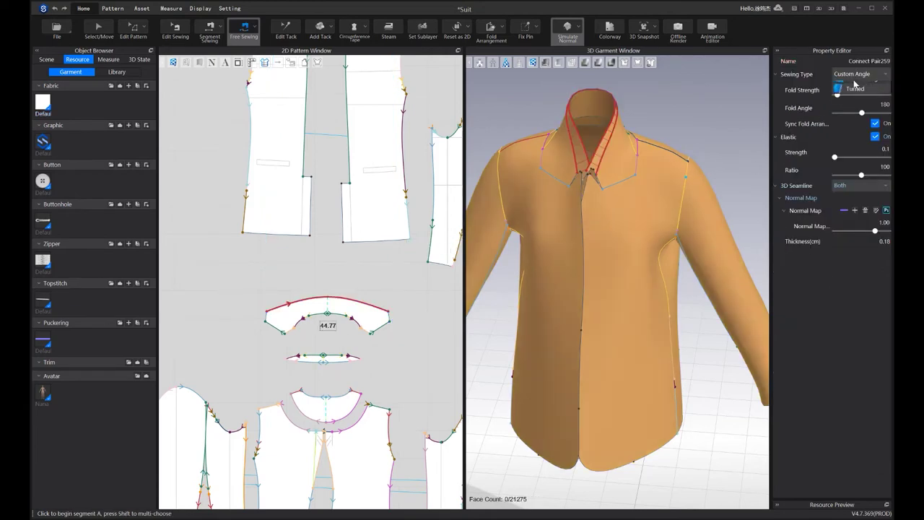
click(855, 84)
Try to free-sew the short end edge of the upper-set collar to the matching edge of the lower-set collar
scroll(358, 279, down, 3)
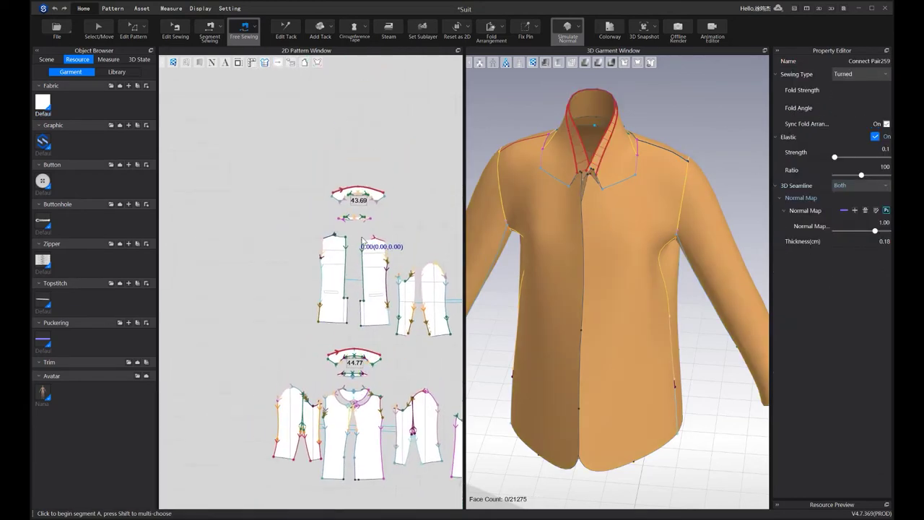
scroll(378, 209, up, 4)
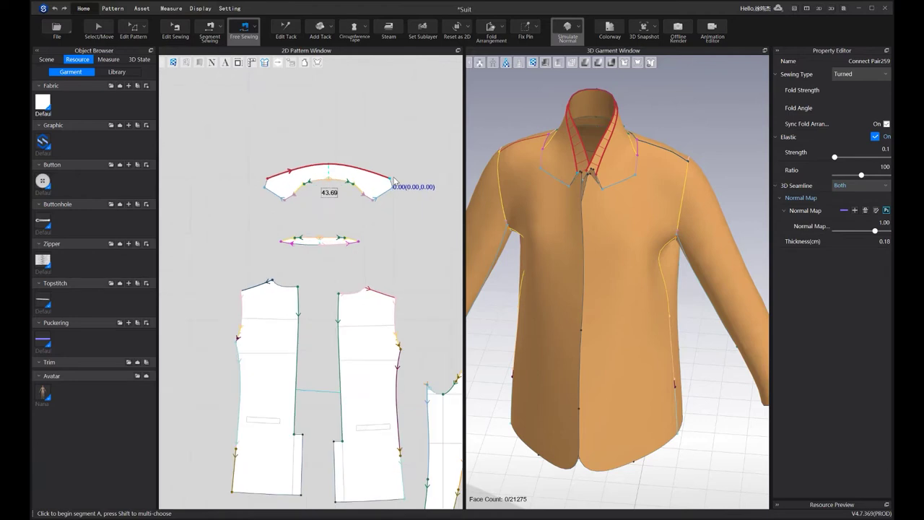
scroll(392, 226, down, 3)
middle_drag(397, 297, 330, 154)
scroll(331, 352, up, 3)
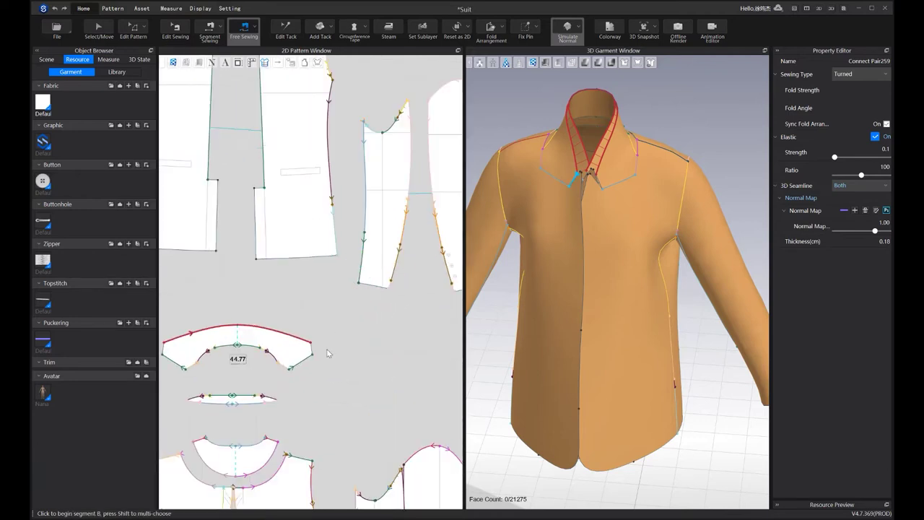
click(312, 346)
scroll(311, 350, up, 5)
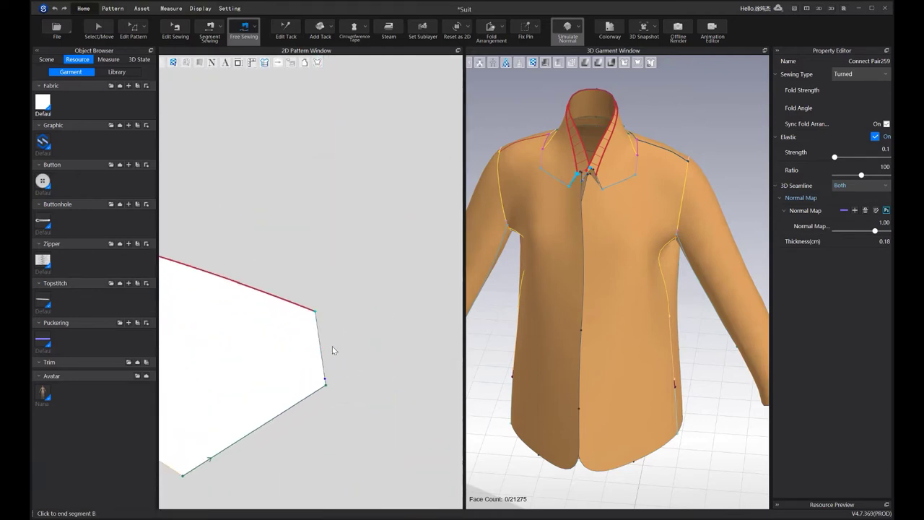
scroll(281, 278, down, 5)
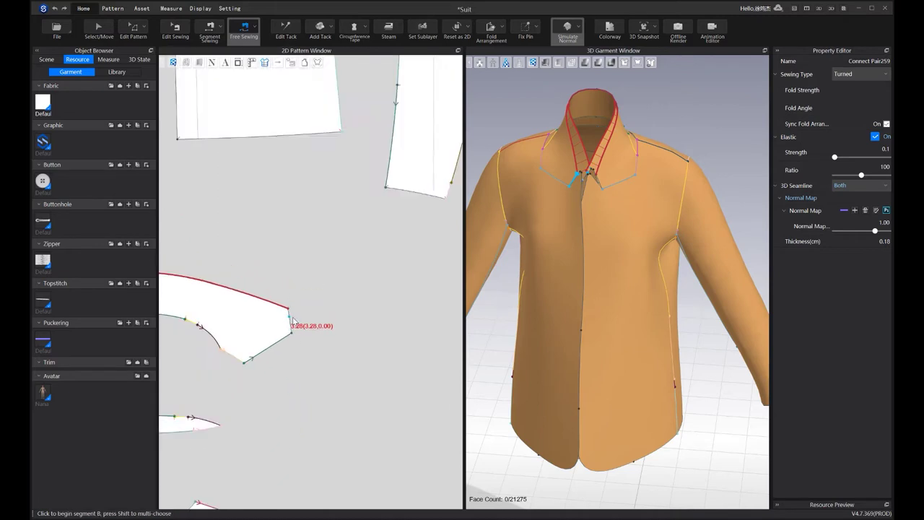
scroll(314, 74, up, 3)
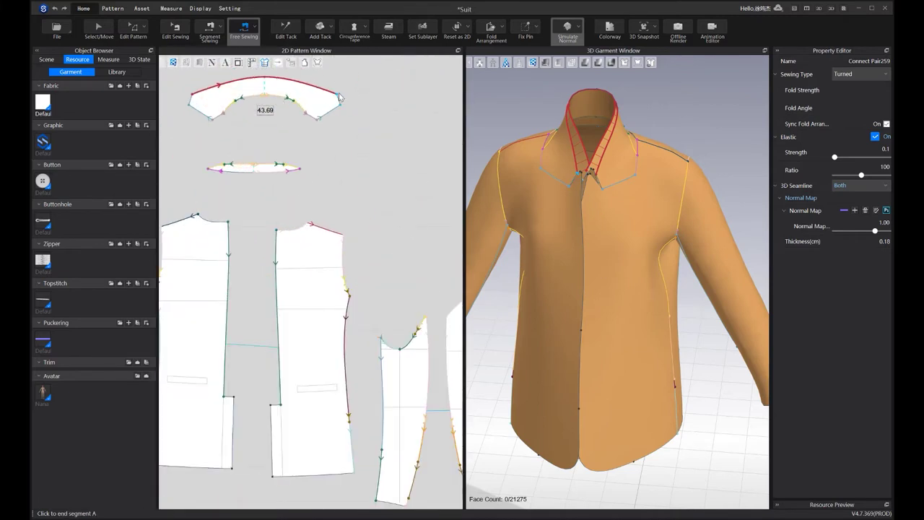
Retry free-sewing the collars' short end edges, starting from the upper-set collar's outer corner
scroll(342, 97, up, 5)
click(310, 85)
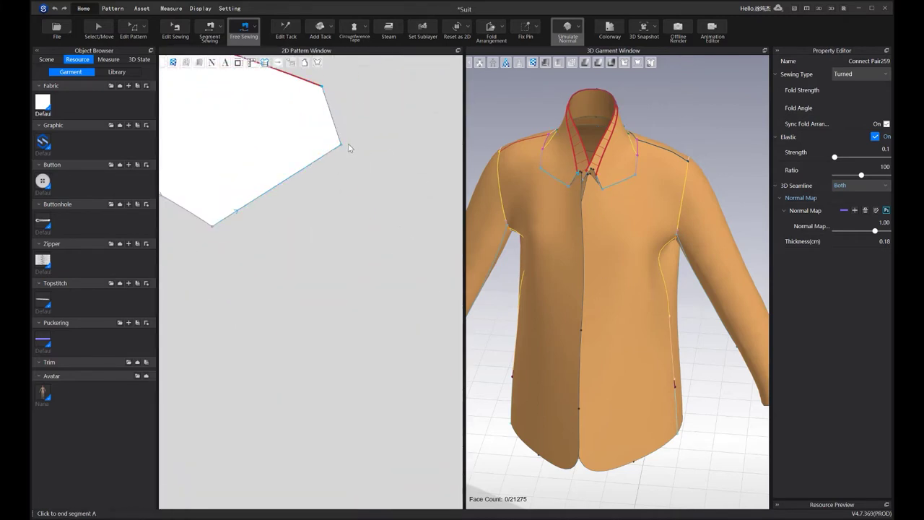
scroll(345, 146, down, 8)
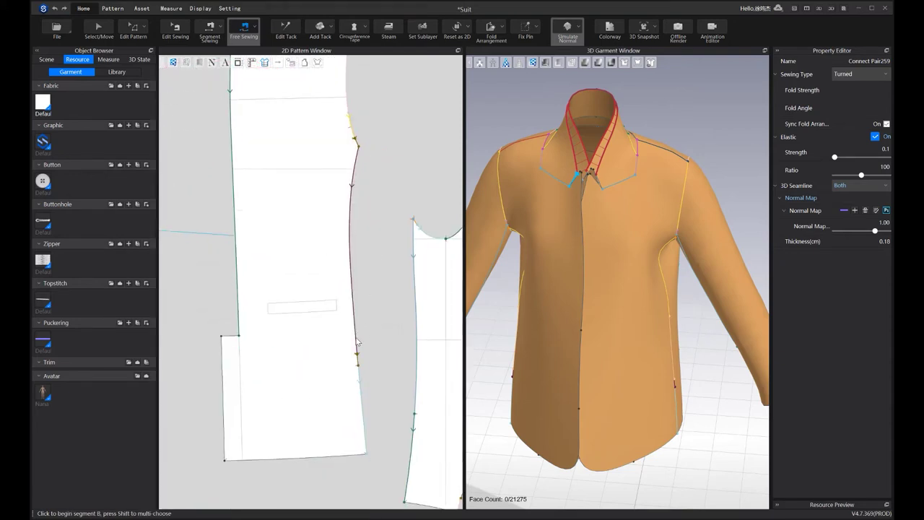
scroll(355, 324, up, 6)
click(390, 245)
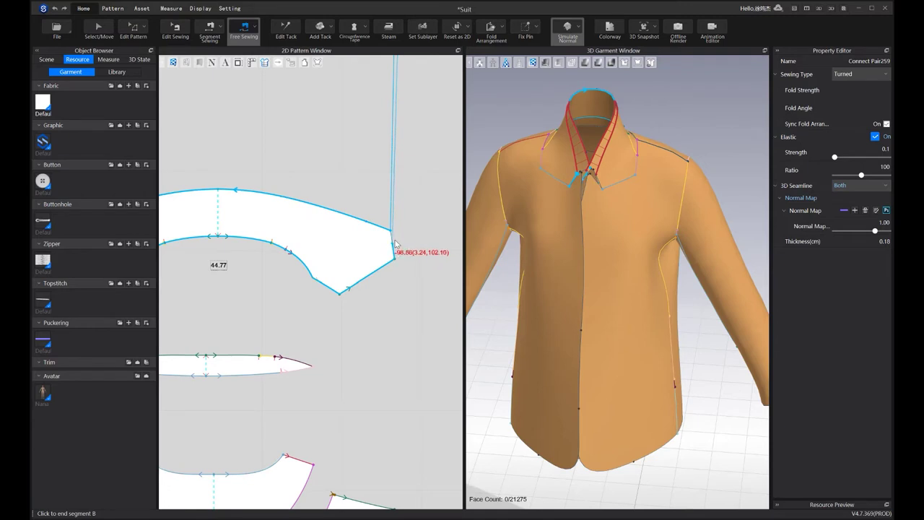
Try sewing the upper-set collar's lower front edge and end as one segment to the lower-set collar's short end edge
click(391, 236)
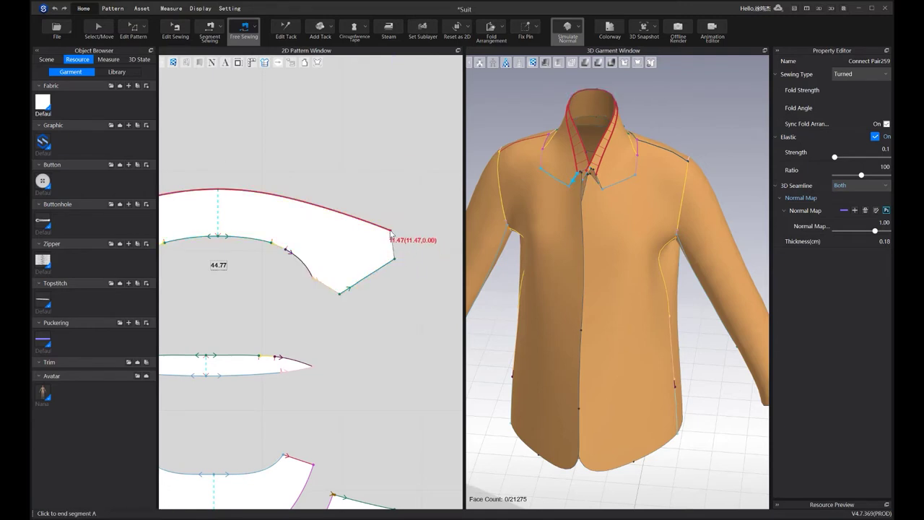
click(392, 237)
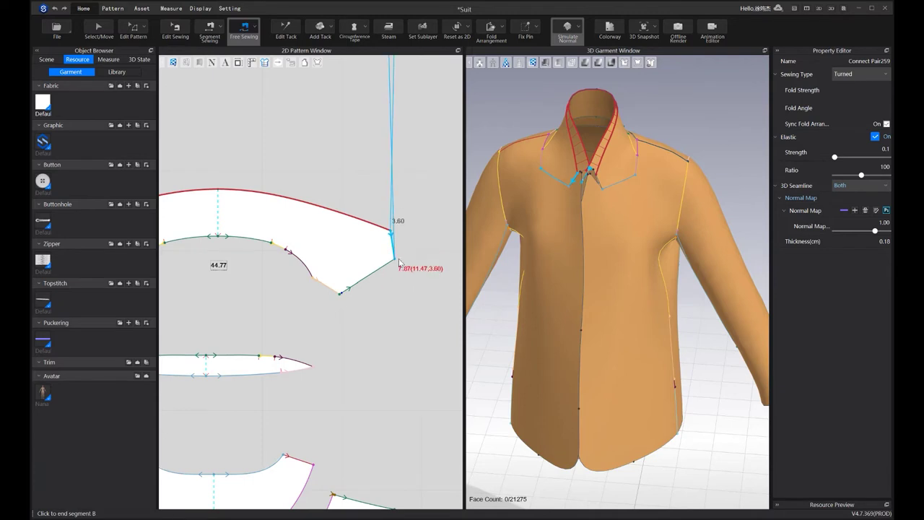
click(395, 260)
scroll(598, 261, up, 4)
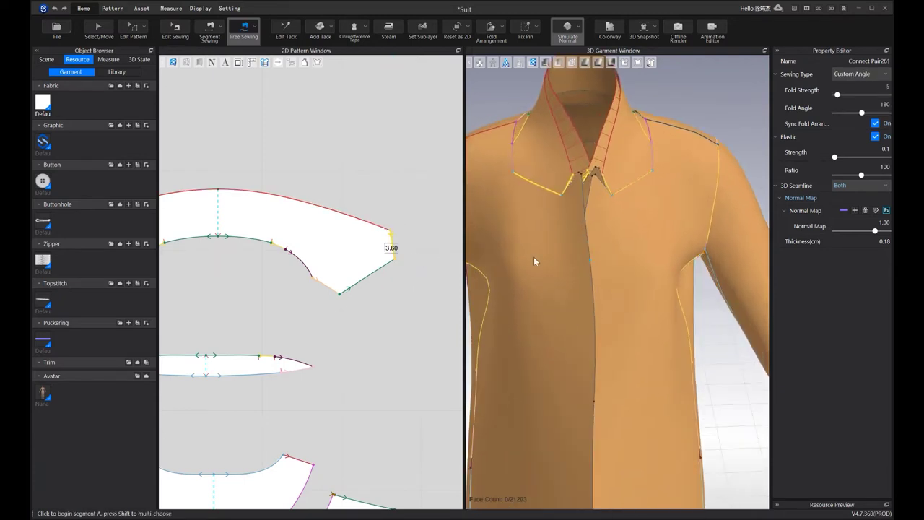
key(super)
text(记事本)
key(Return)
Free-sew the lower-set collar's short end edge to the upper-set collar's short end edge, starting from the outer corner
scroll(393, 238, up, 4)
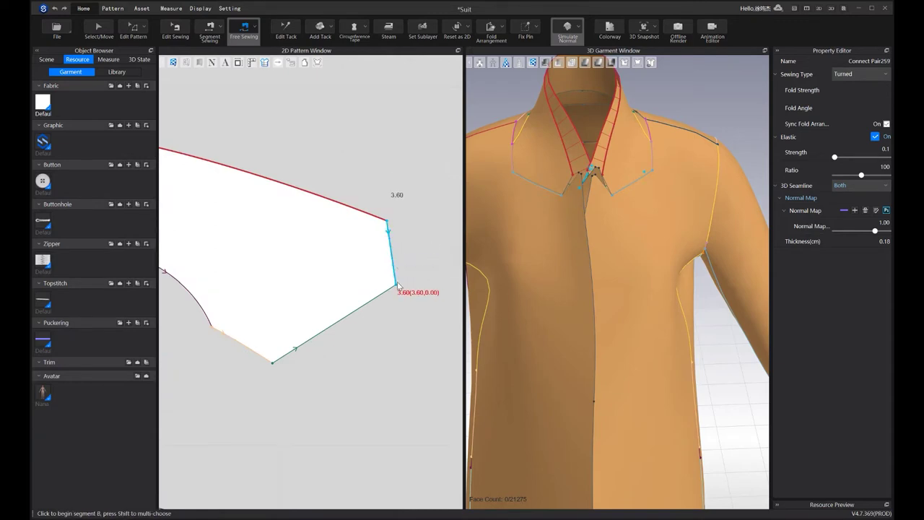
scroll(397, 287, down, 5)
scroll(364, 260, up, 6)
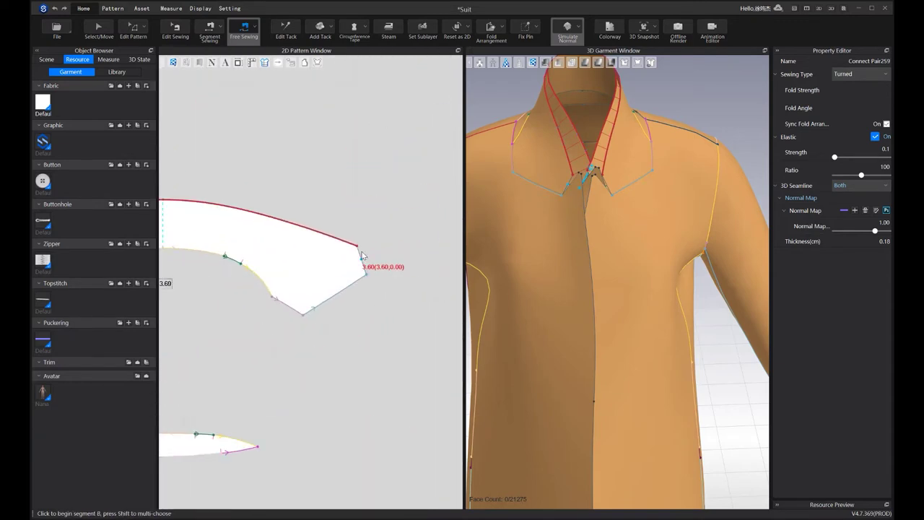
click(359, 247)
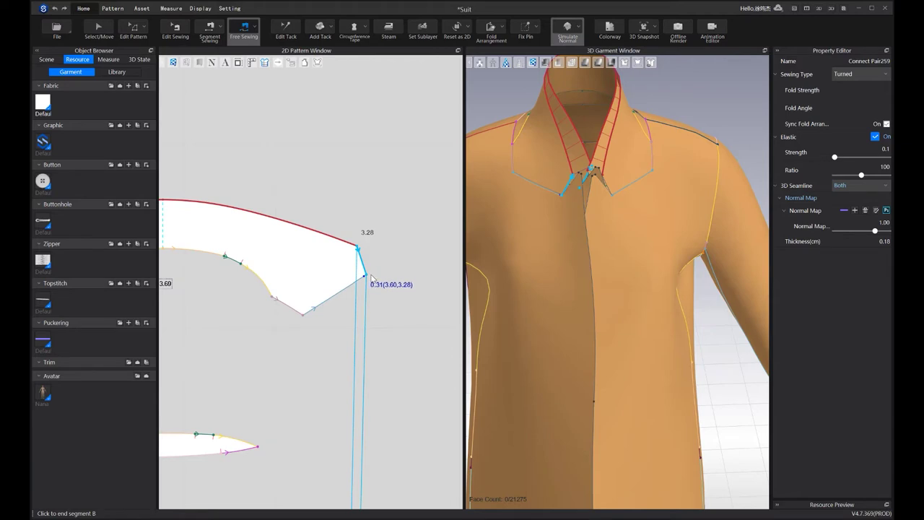
click(366, 278)
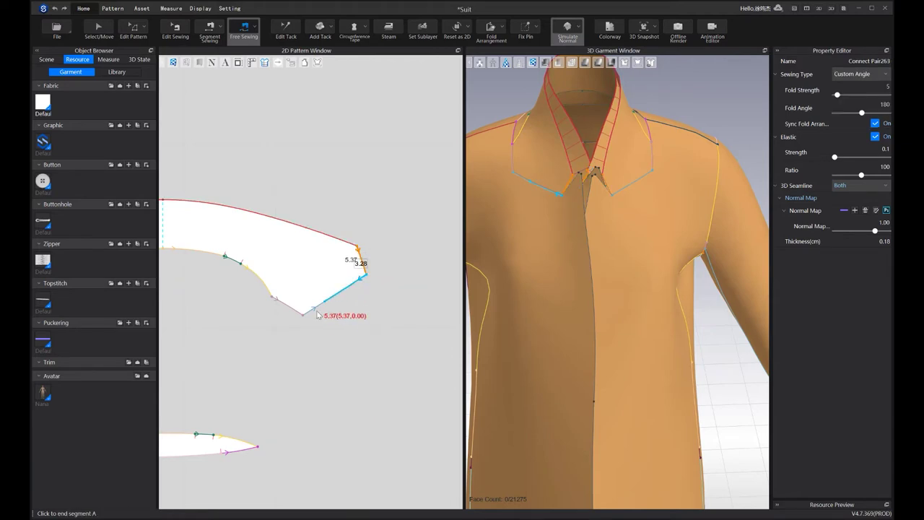
Simulate the garment with the sewn collar ends and select the facing piece at the collar notch
scroll(305, 323, down, 3)
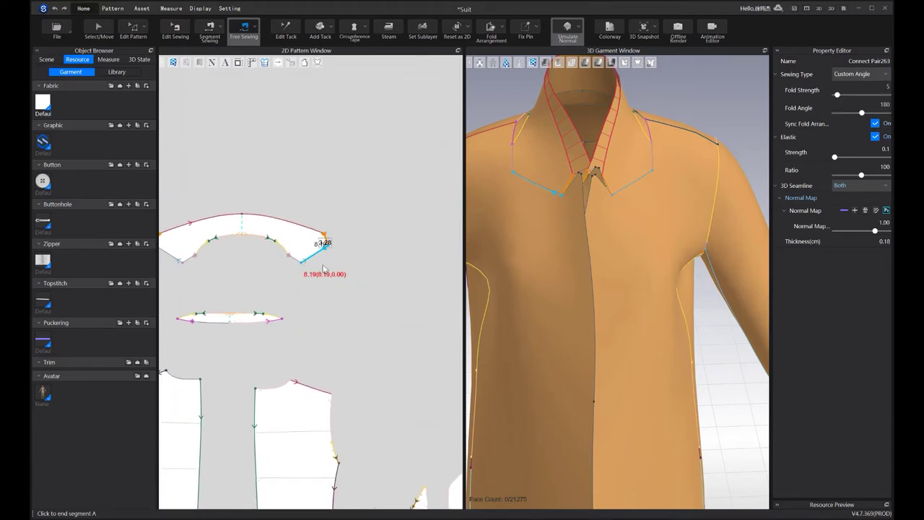
scroll(570, 239, up, 4)
middle_drag(543, 299, 534, 335)
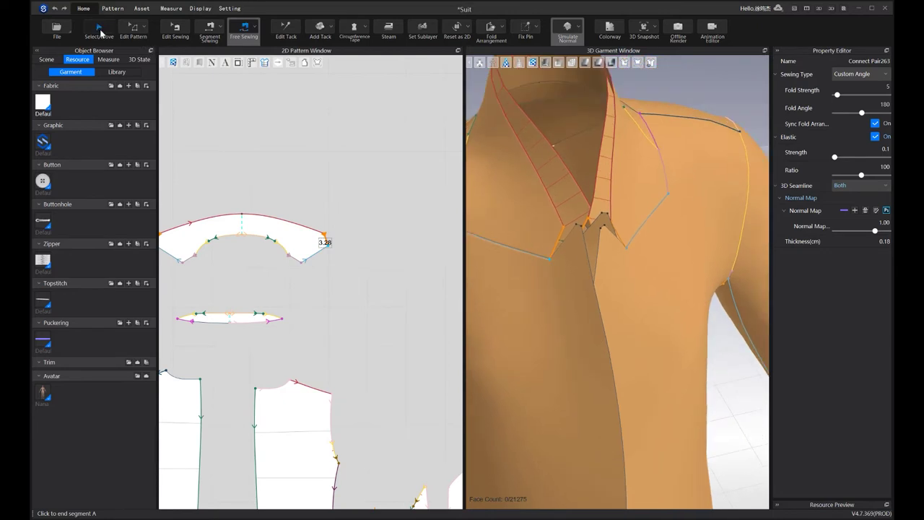
click(99, 29)
key(space)
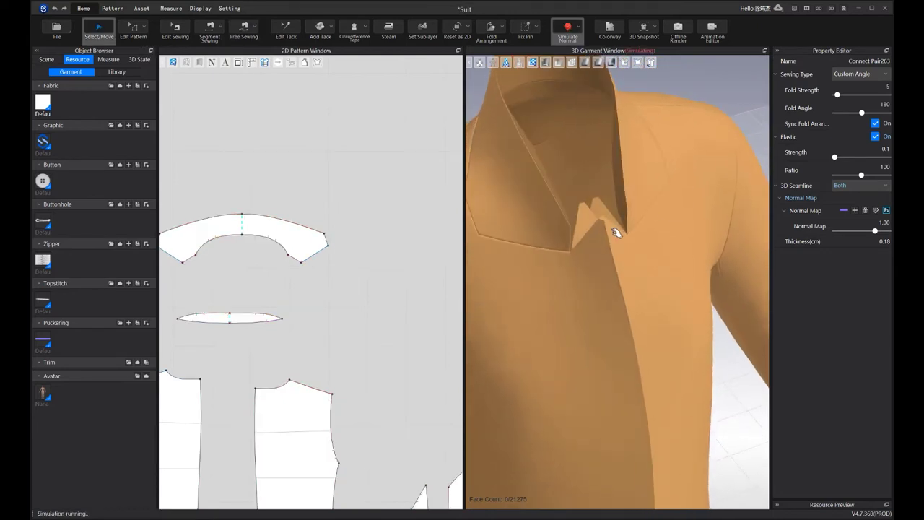
click(589, 211)
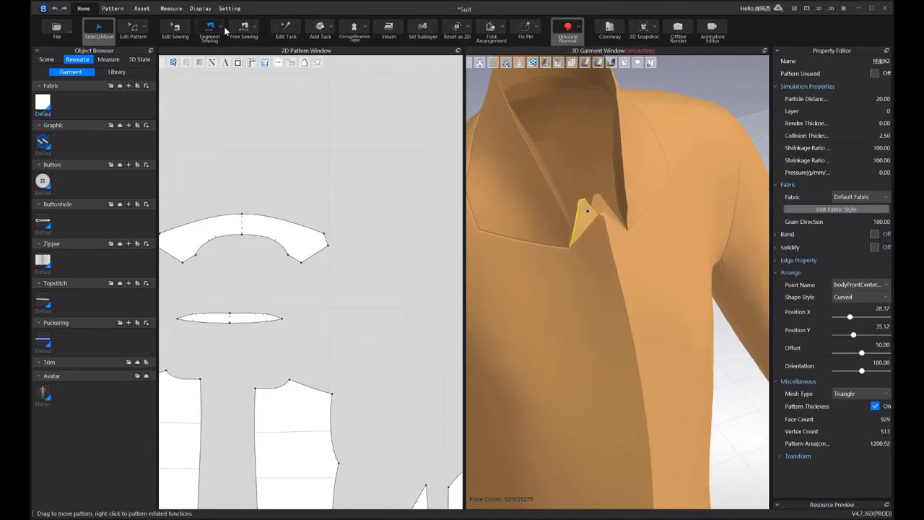
Free-sew the outer front piece's short lapel-notch edge up to the lapel tip onto the matching edge of the facing piece
key(m)
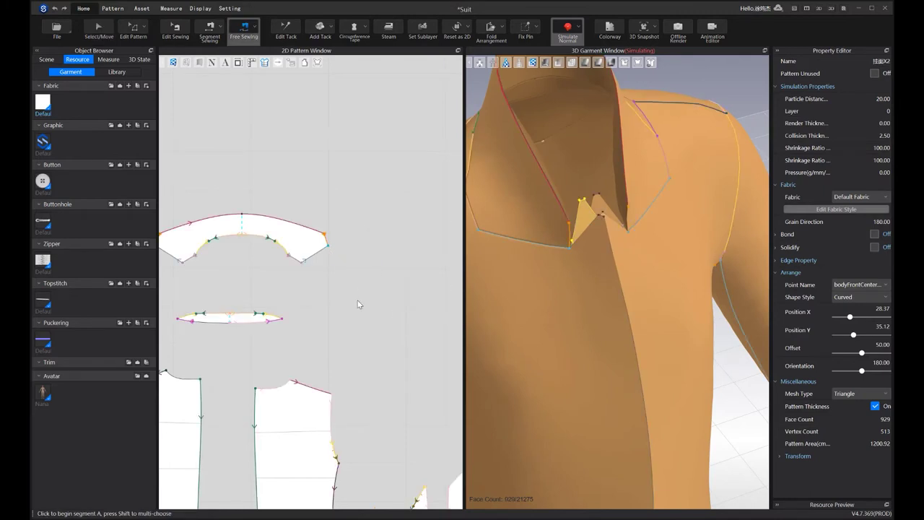
scroll(359, 304, down, 2)
scroll(329, 211, up, 2)
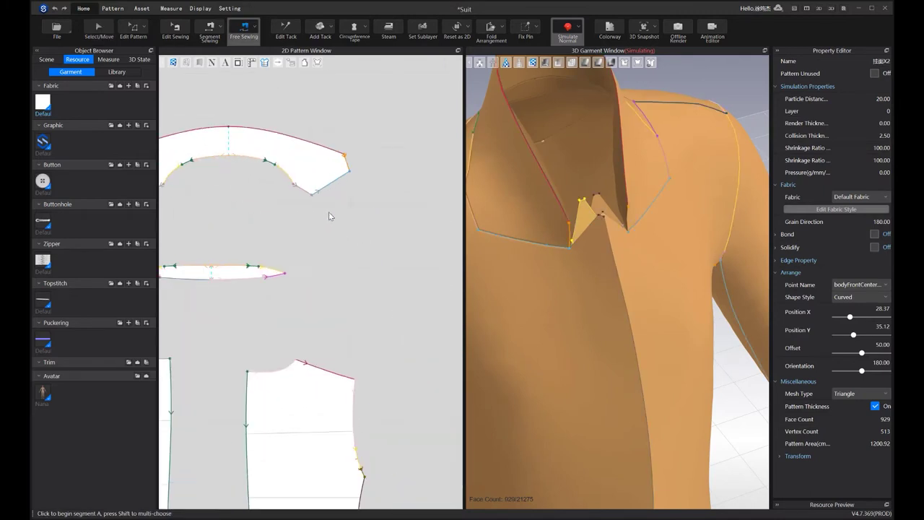
scroll(353, 185, up, 2)
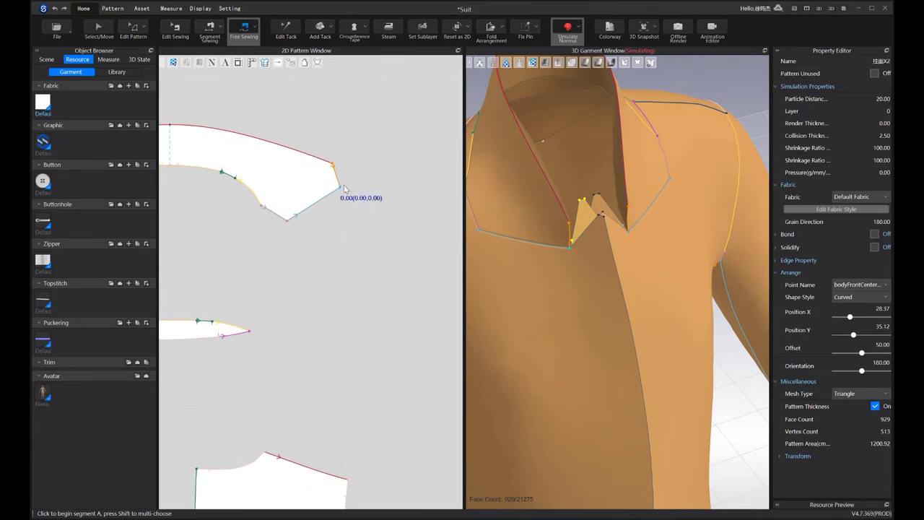
scroll(342, 272, down, 4)
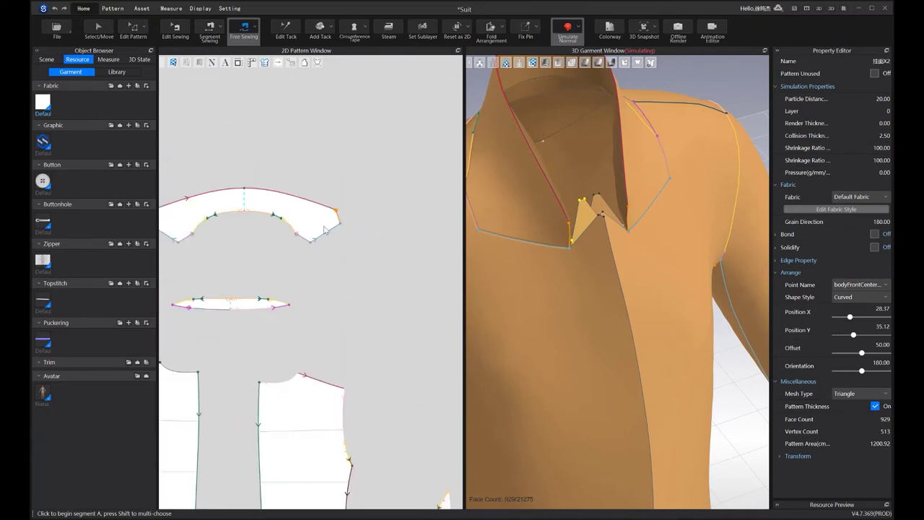
scroll(332, 189, up, 5)
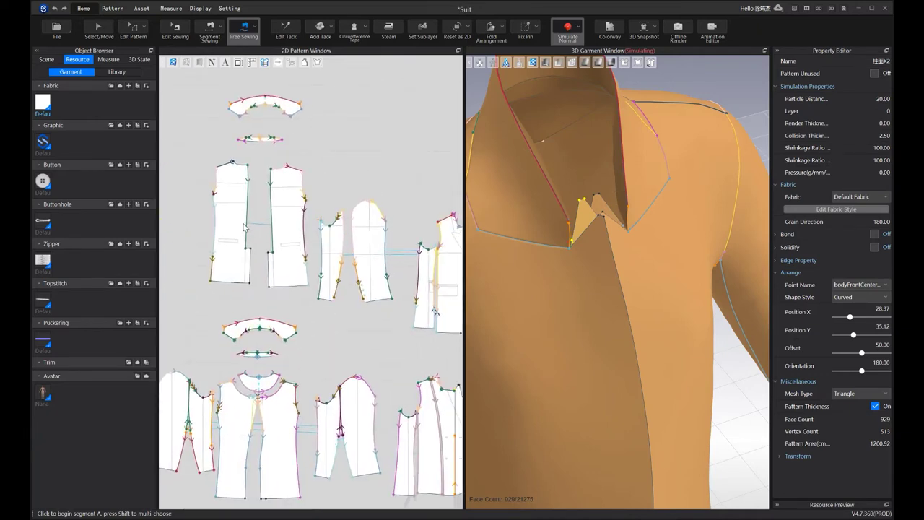
click(330, 184)
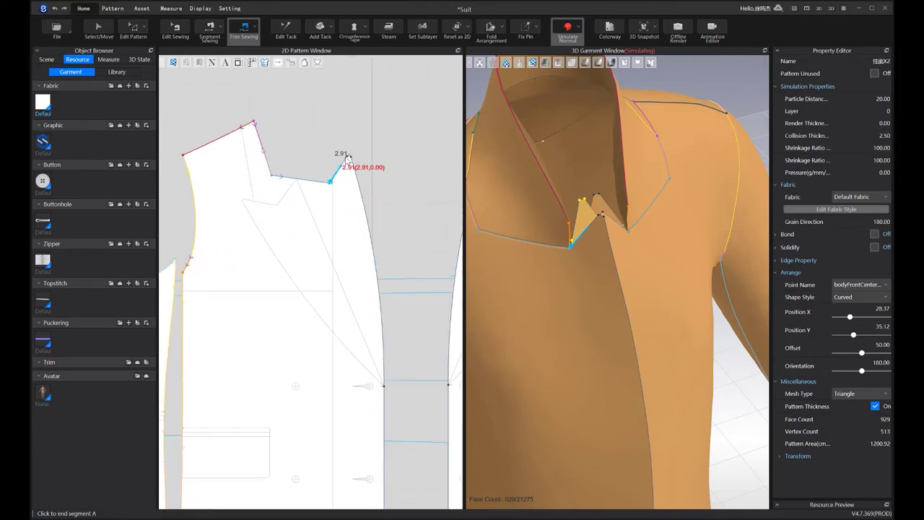
scroll(350, 157, up, 2)
click(354, 158)
scroll(365, 324, down, 6)
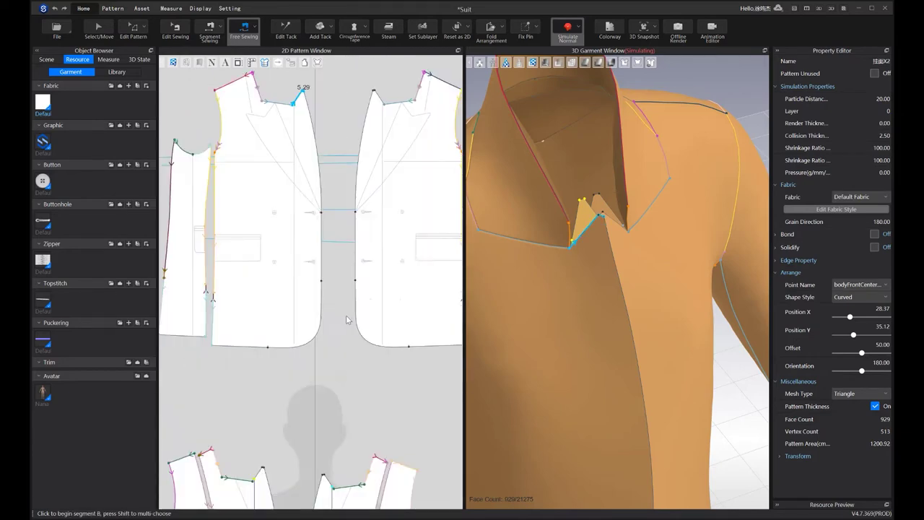
scroll(355, 408, up, 4)
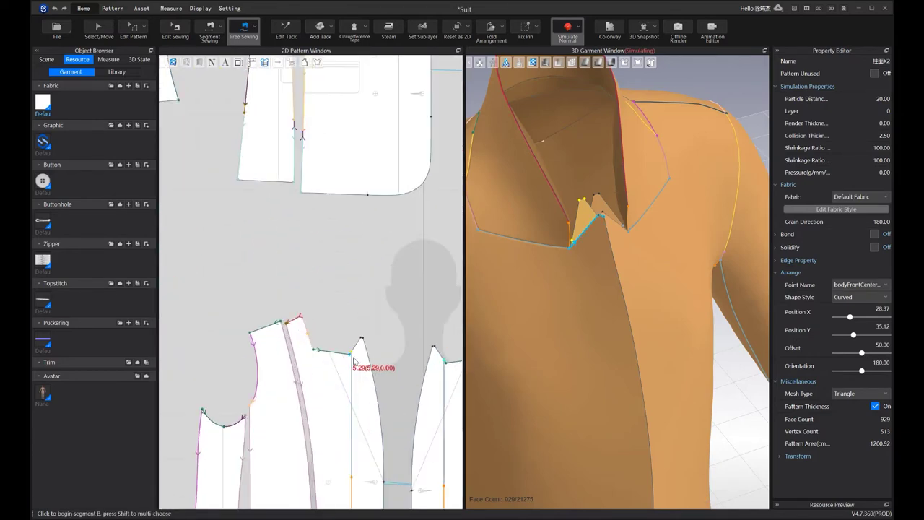
scroll(350, 357, up, 3)
click(350, 353)
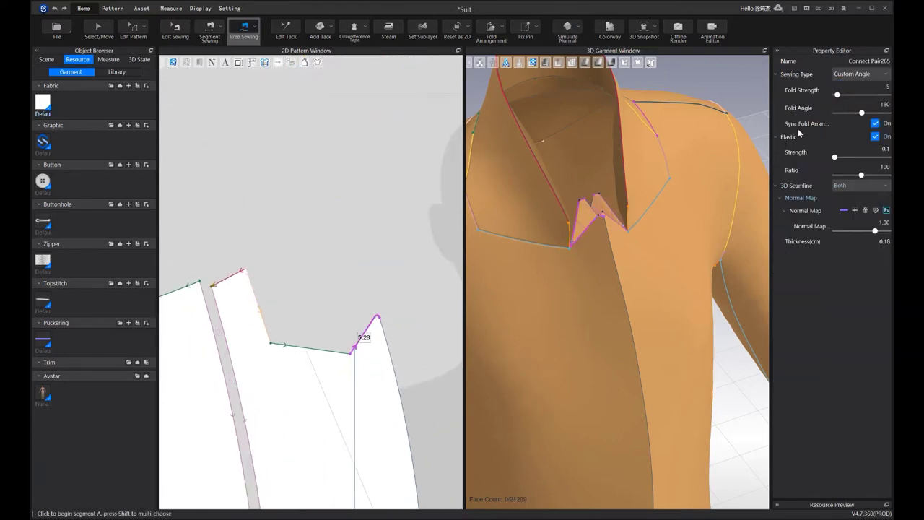
Free-sew the outer front piece's long front edge, from lapel tip to curved hem, to the facing's matching edge with sewing type Turned
scroll(357, 345, down, 6)
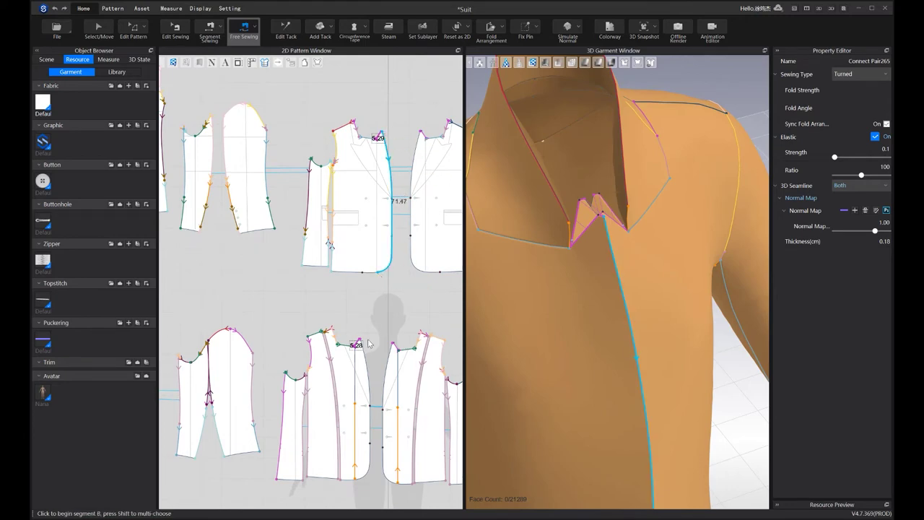
scroll(361, 343, up, 5)
scroll(357, 338, down, 6)
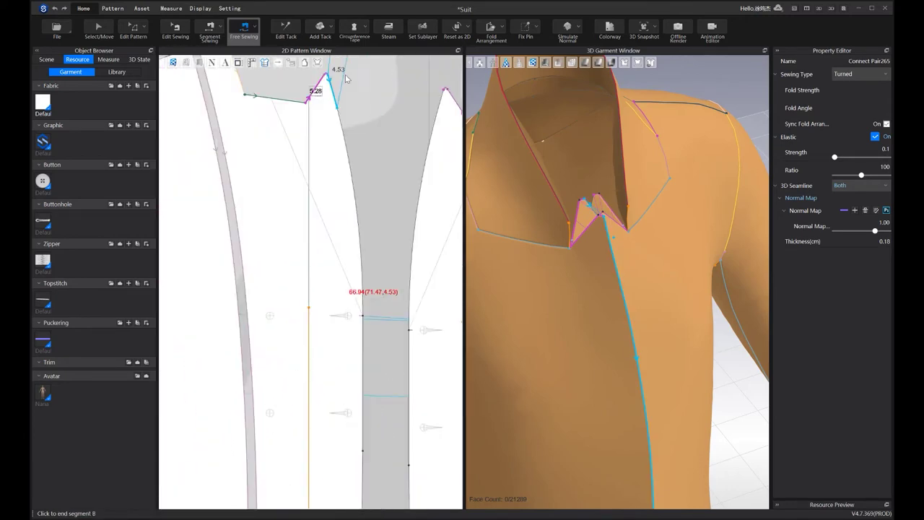
scroll(336, 386, up, 6)
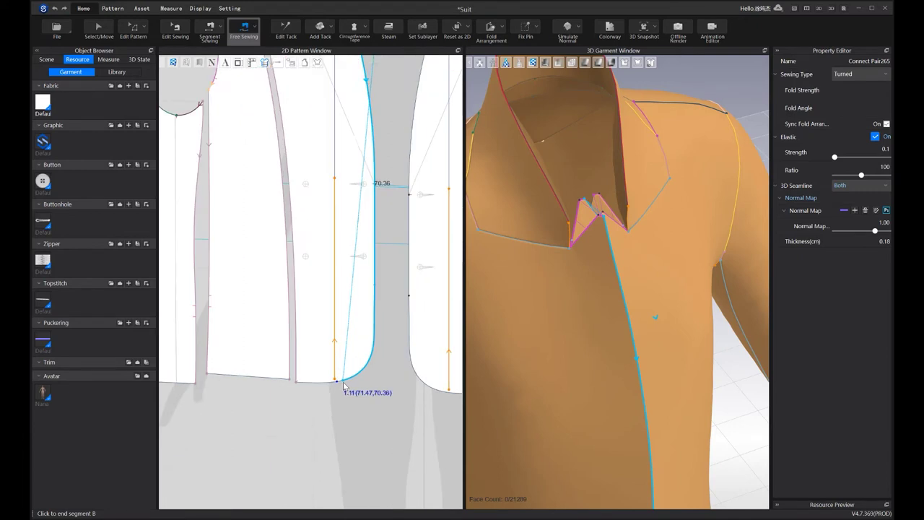
click(601, 283)
click(847, 74)
click(848, 87)
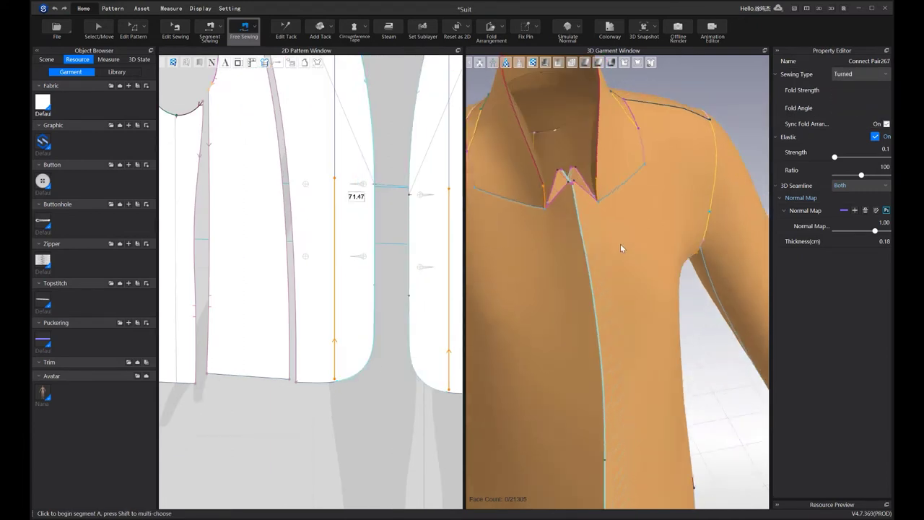
Simulate the garment with the joined front edges and set the layer of all patterns to 0
key(space)
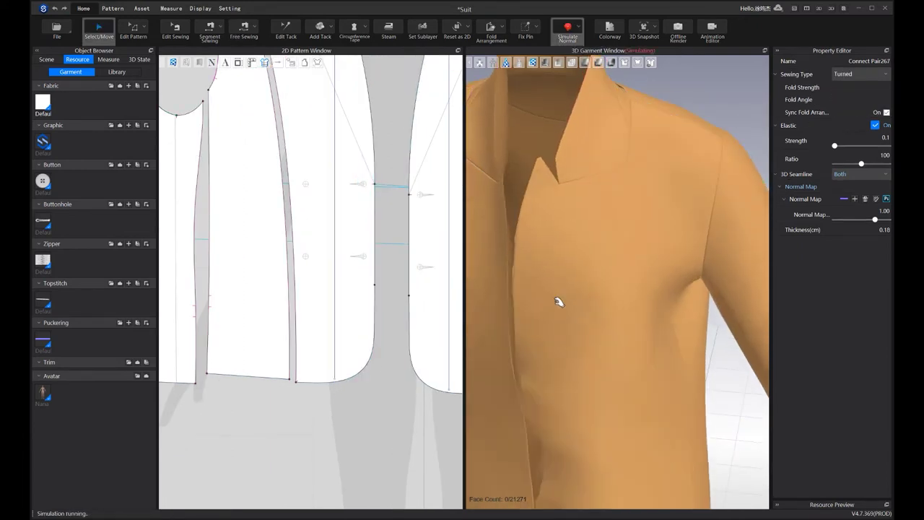
key(space)
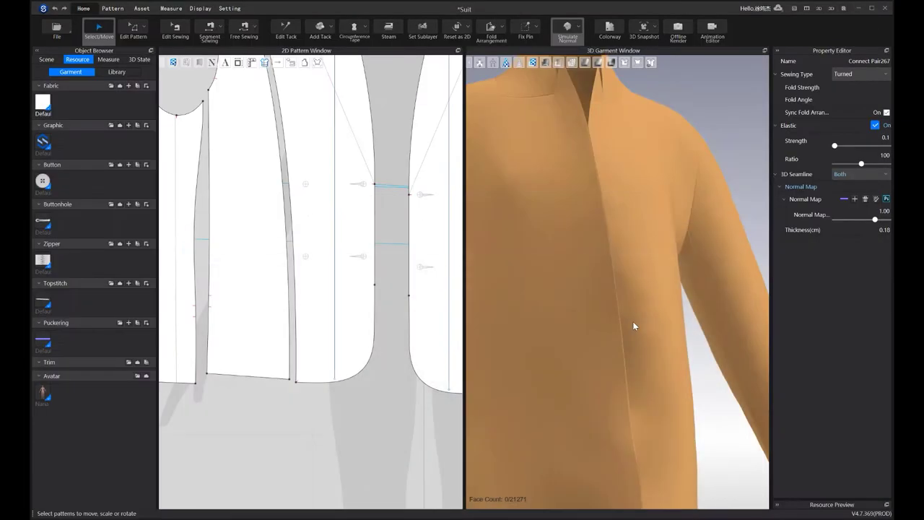
right_drag(633, 324, 601, 340)
key(ctrl+a)
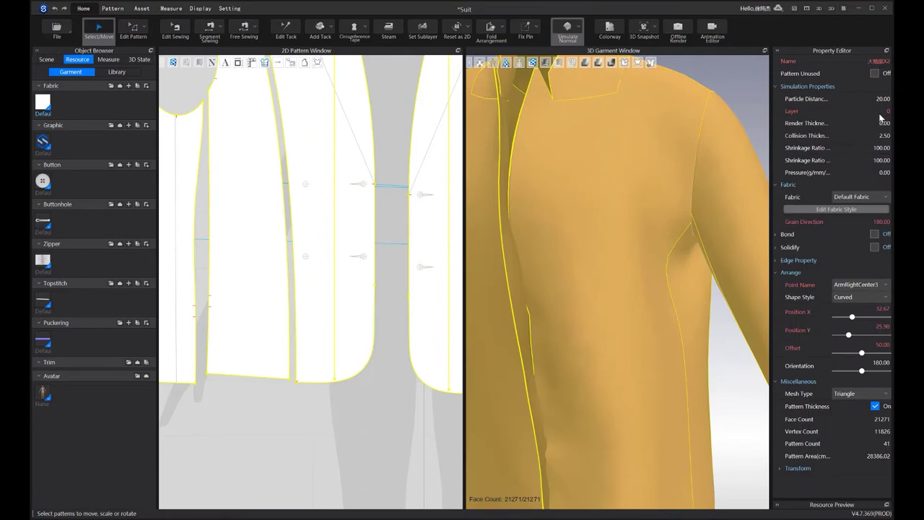
right_drag(622, 215, 677, 217)
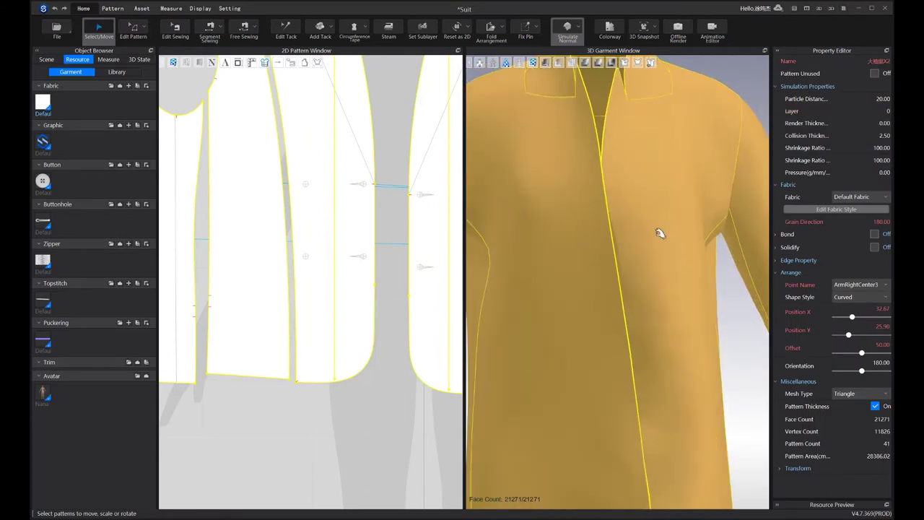
Simulate the whole jacket and pull the lower front edges into place so the two fronts overlap neatly
scroll(664, 290, down, 4)
drag(591, 420, 640, 447)
key(space)
right_drag(641, 447, 645, 306)
key(space)
drag(641, 425, 611, 437)
right_drag(610, 437, 598, 440)
drag(598, 440, 653, 425)
right_drag(652, 425, 587, 377)
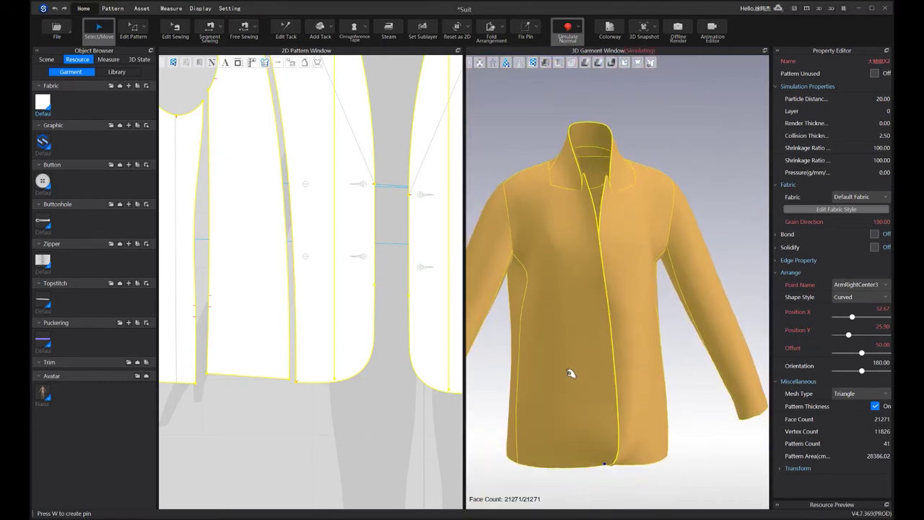
key(space)
Try adding two buttons at the marked button positions on the wearer's-left facing piece
scroll(397, 364, down, 4)
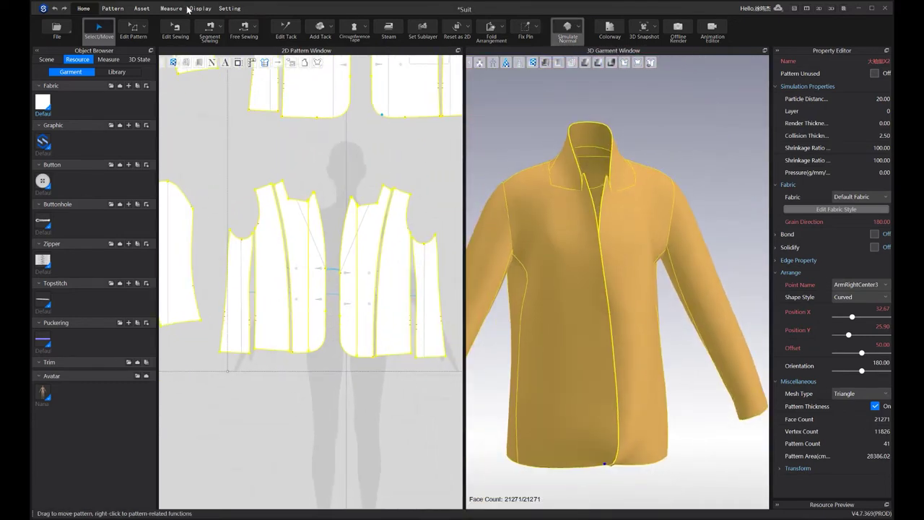
click(142, 8)
click(251, 29)
scroll(360, 213, up, 6)
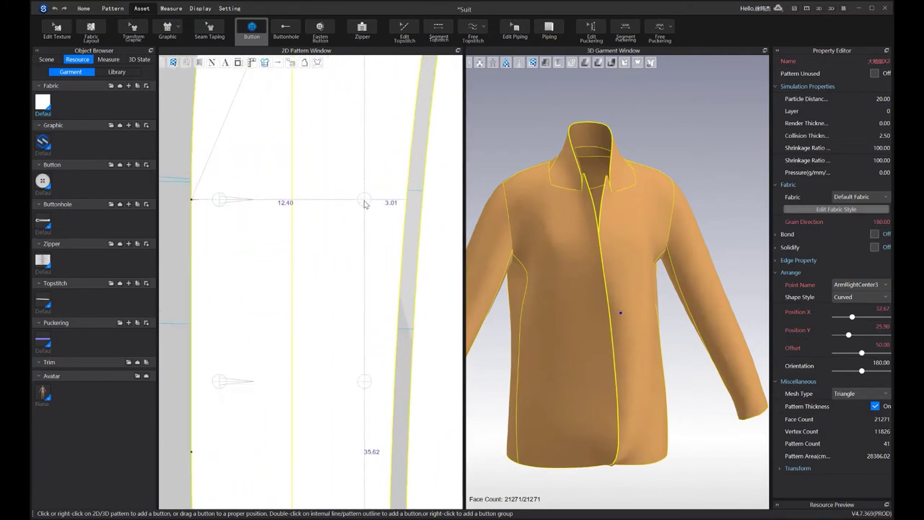
click(365, 202)
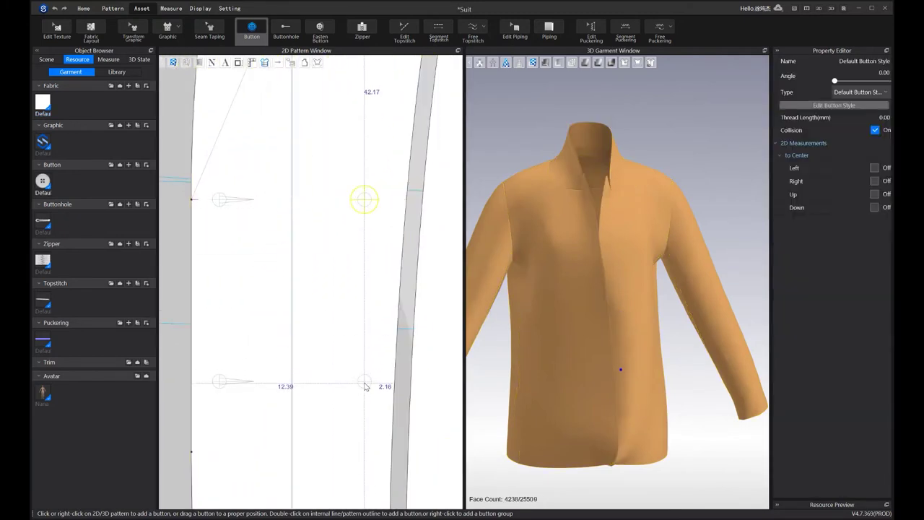
click(367, 386)
key(ctrl+z)
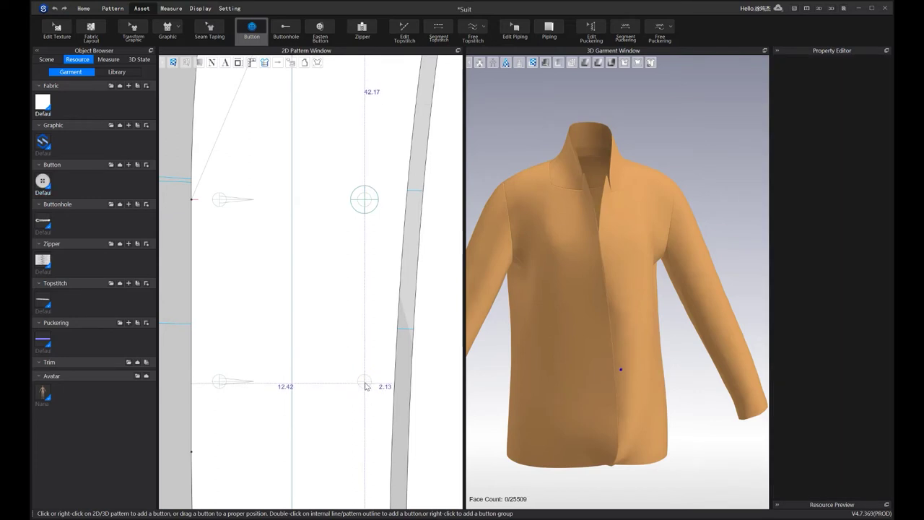
click(366, 386)
scroll(318, 311, down, 3)
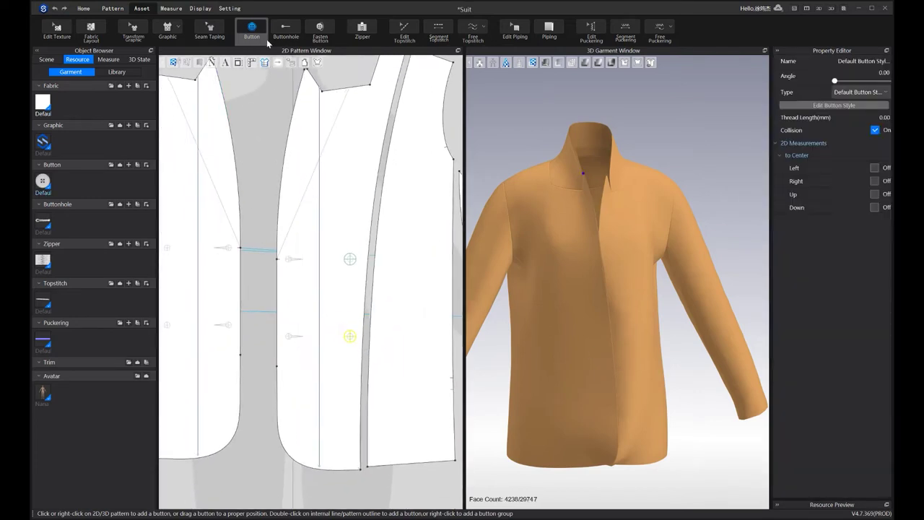
Try adding two buttonholes at the marked positions near the front edge of the wearer's-right facing piece
click(286, 30)
scroll(207, 279, up, 4)
click(261, 202)
click(262, 390)
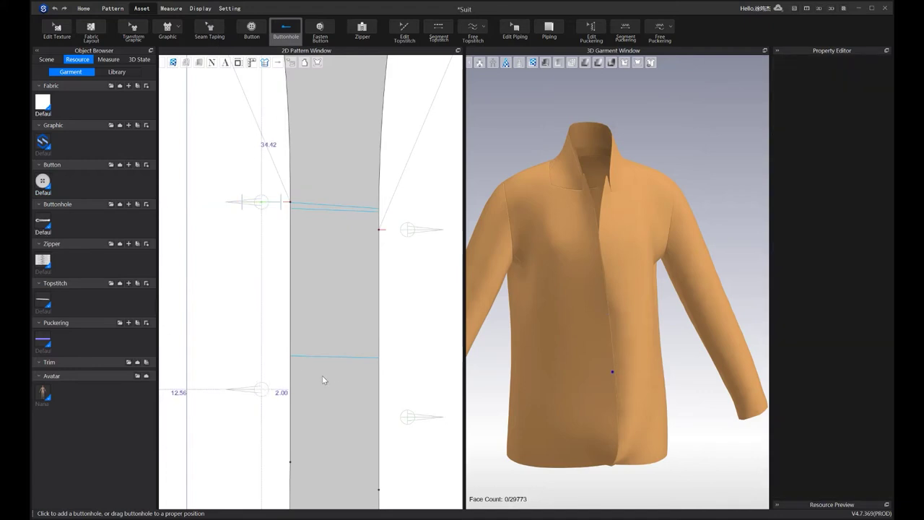
scroll(329, 365, down, 4)
middle_drag(327, 361, 310, 309)
Try fastening both facing buttons to their corresponding buttonholes on the opposite facing piece
click(317, 29)
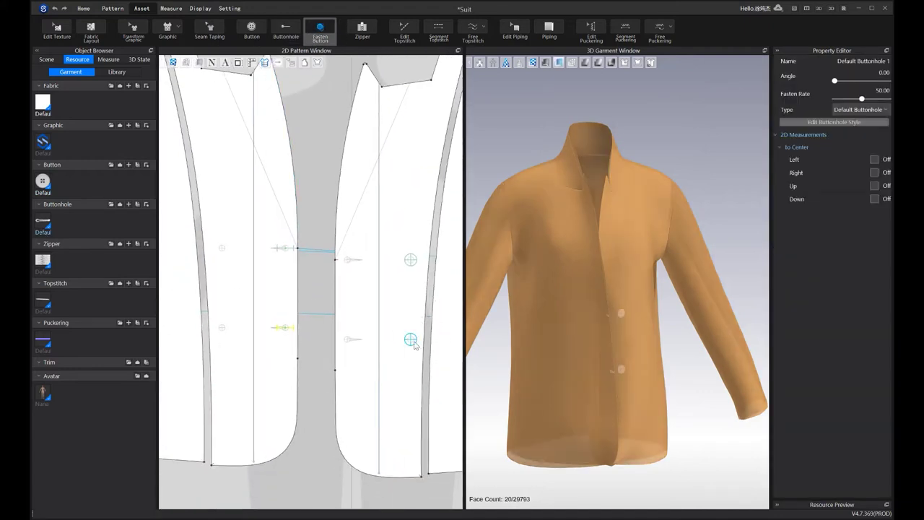
drag(405, 237, 423, 370)
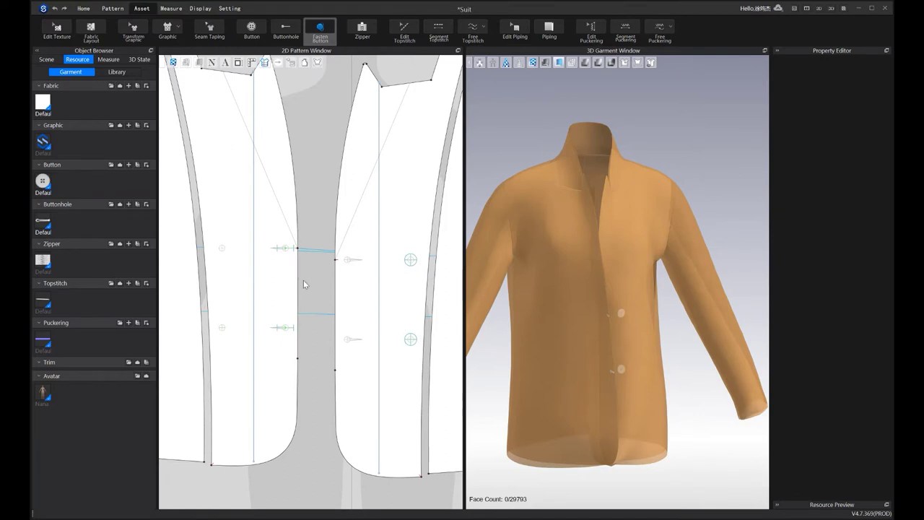
click(411, 260)
click(291, 248)
click(408, 340)
click(292, 328)
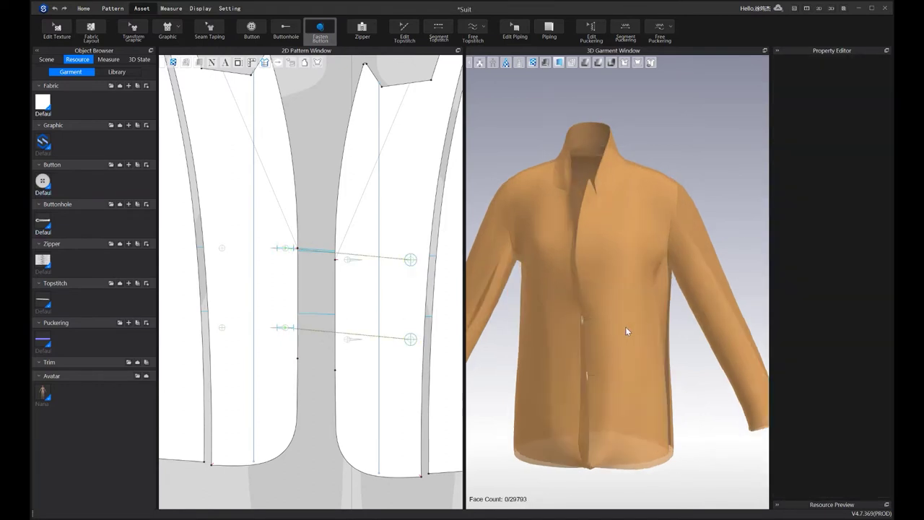
Simulate the jacket with the facing buttons fastened and pull on both front pieces to test the closure
key(space)
key(space)
right_drag(641, 319, 674, 308)
key(space)
drag(631, 324, 608, 351)
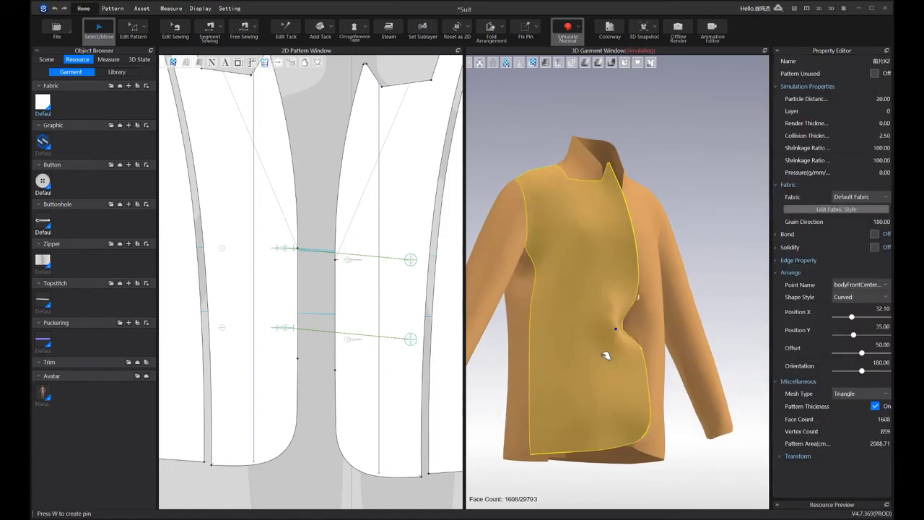
key(space)
right_drag(683, 350, 602, 366)
drag(644, 310, 602, 303)
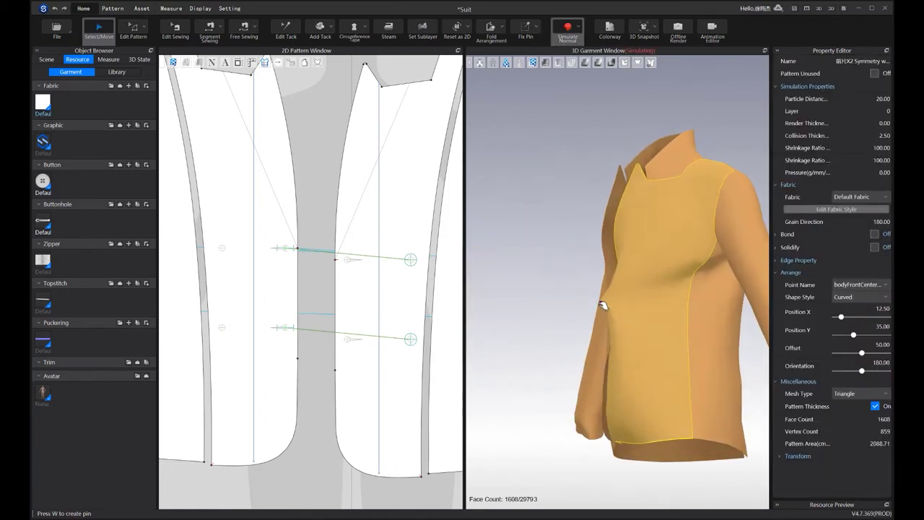
Undo the fastening, buttonholes and buttons made on the facing pieces
key(ctrl+z)
key(ctrl+z)
key(ctrl+z)
key(ctrl+z)
key(ctrl+z)
key(ctrl+z)
key(ctrl+z)
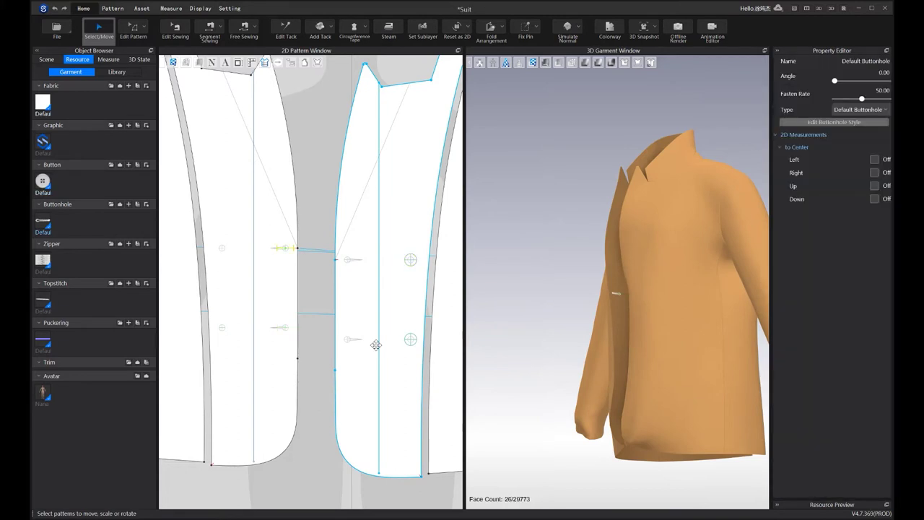
click(410, 260)
scroll(376, 345, down, 5)
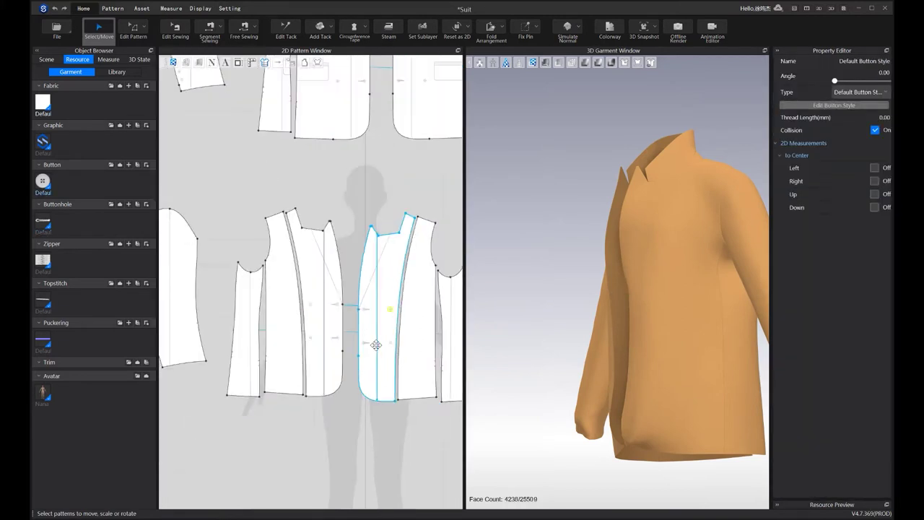
key(ctrl+z)
Add two buttons at the marked button positions on the wearer's-left outer front piece
middle_drag(395, 117, 341, 335)
scroll(341, 335, up, 4)
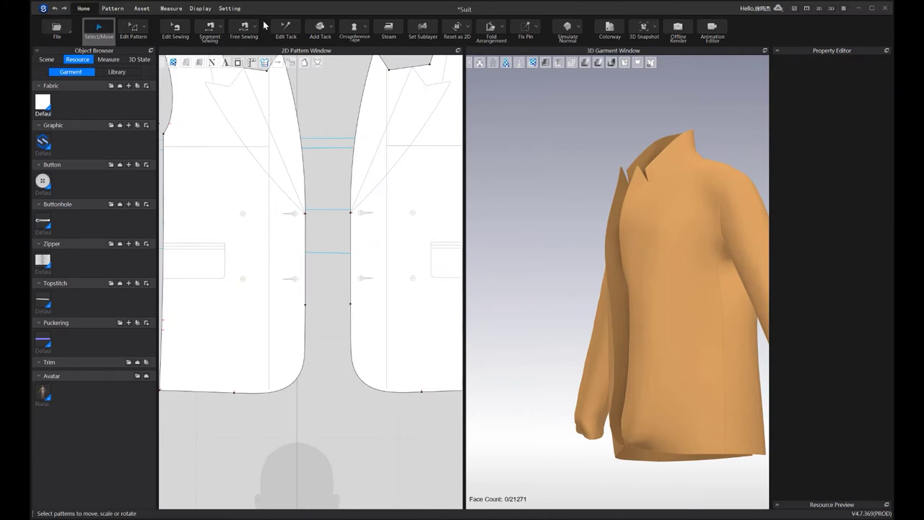
click(141, 9)
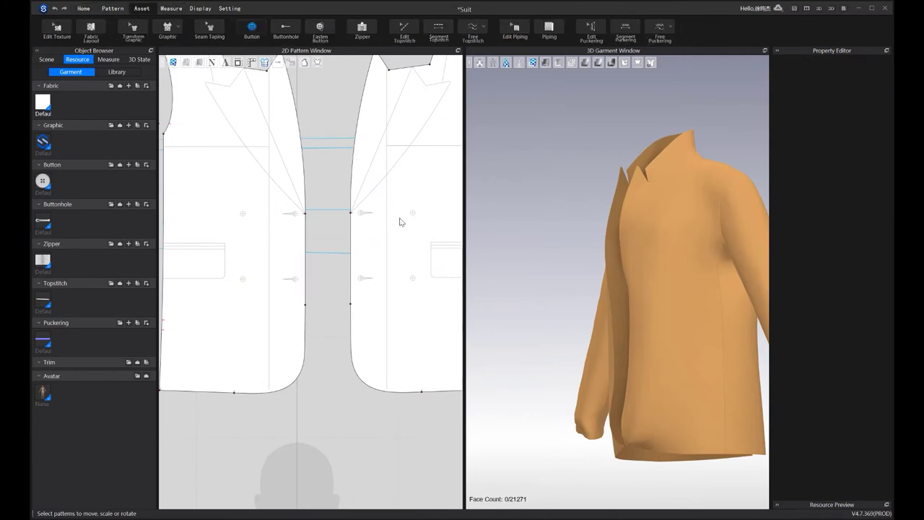
key(b)
scroll(400, 218, up, 3)
click(427, 196)
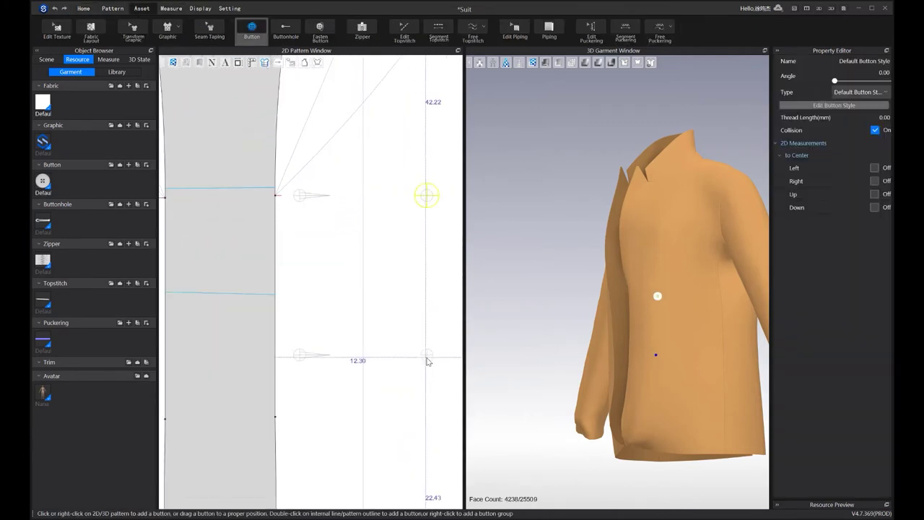
click(427, 355)
scroll(376, 347, down, 3)
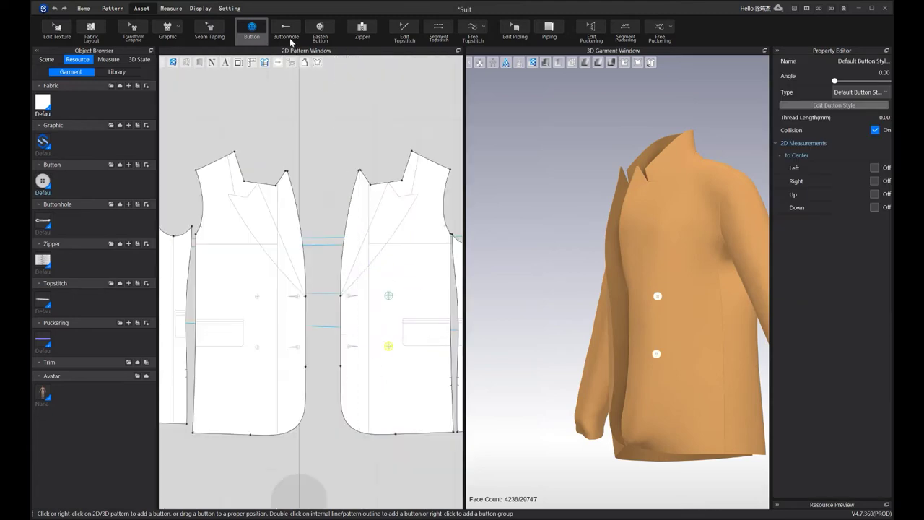
Add two buttonholes at the marked buttonhole positions on the wearer's-right outer front piece
key(h)
scroll(305, 317, up, 6)
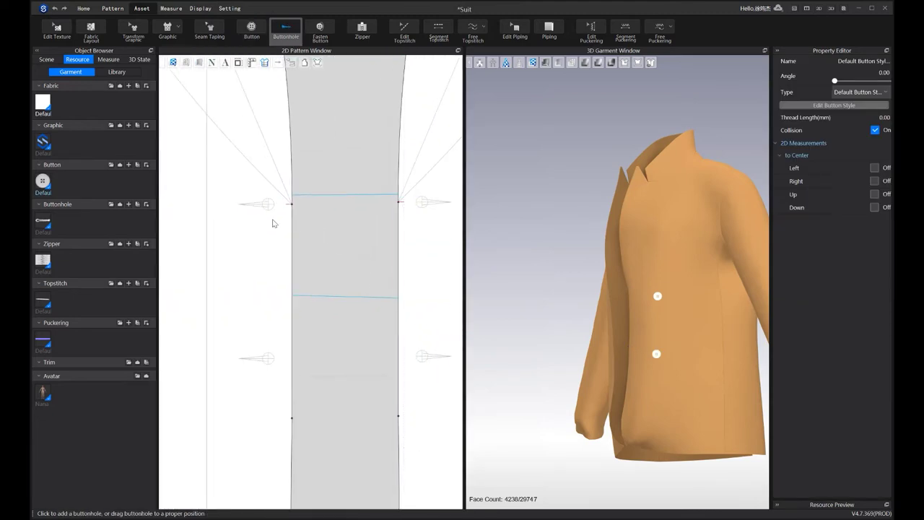
click(258, 191)
middle_drag(277, 345, 281, 233)
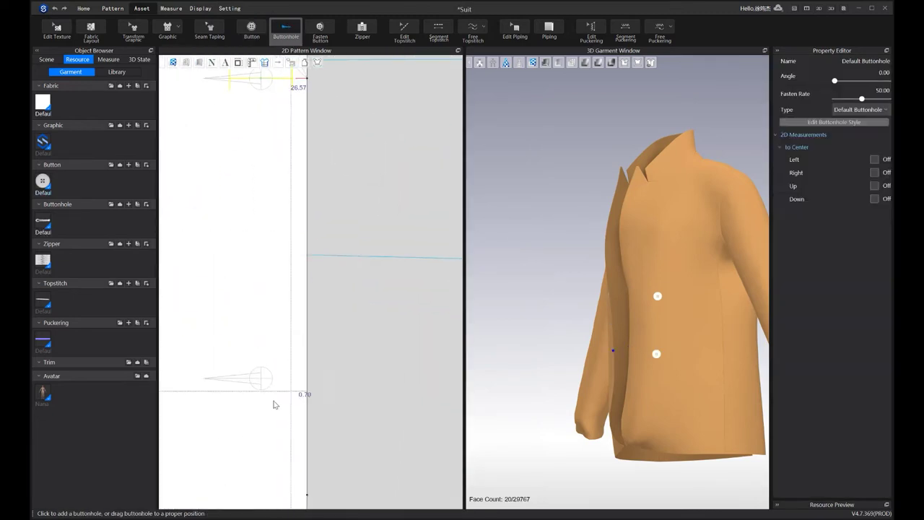
click(262, 379)
scroll(347, 370, down, 2)
middle_drag(346, 370, 236, 332)
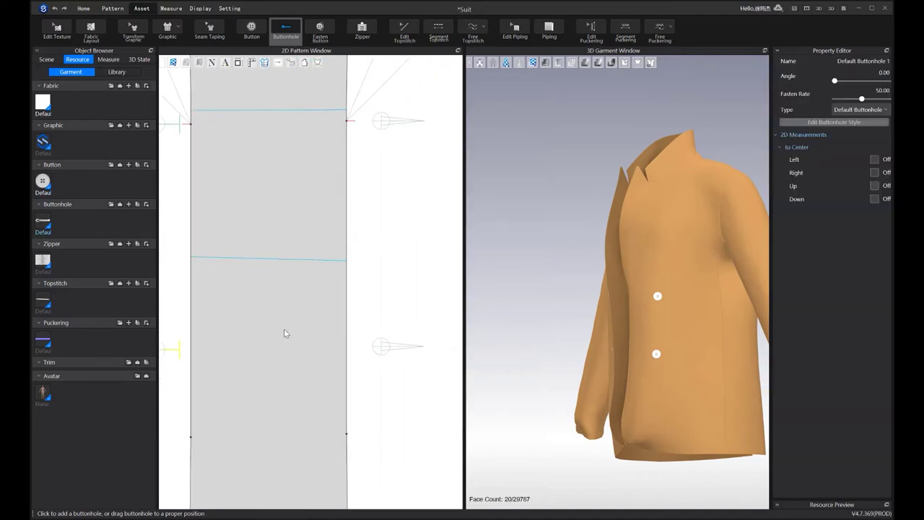
Try fastening both outer front buttons to the matching buttonholes on the wearer's-right outer front piece
scroll(428, 339, up, 3)
scroll(422, 345, down, 4)
middle_drag(412, 355, 283, 395)
scroll(283, 394, down, 2)
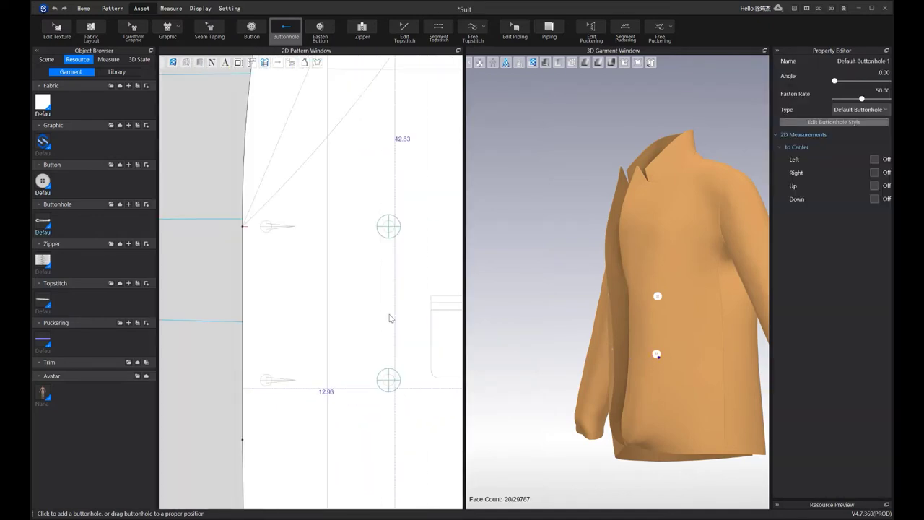
click(321, 30)
click(388, 224)
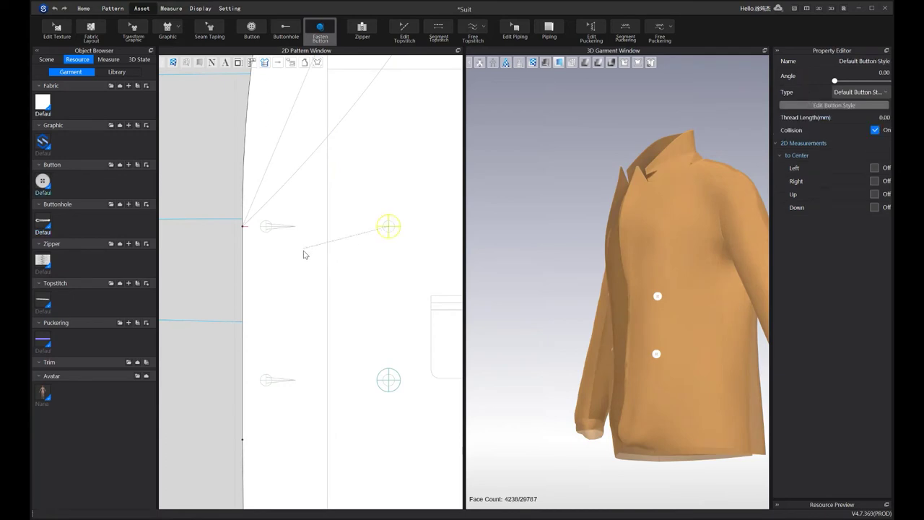
middle_drag(273, 253, 471, 217)
click(311, 196)
scroll(342, 258, down, 2)
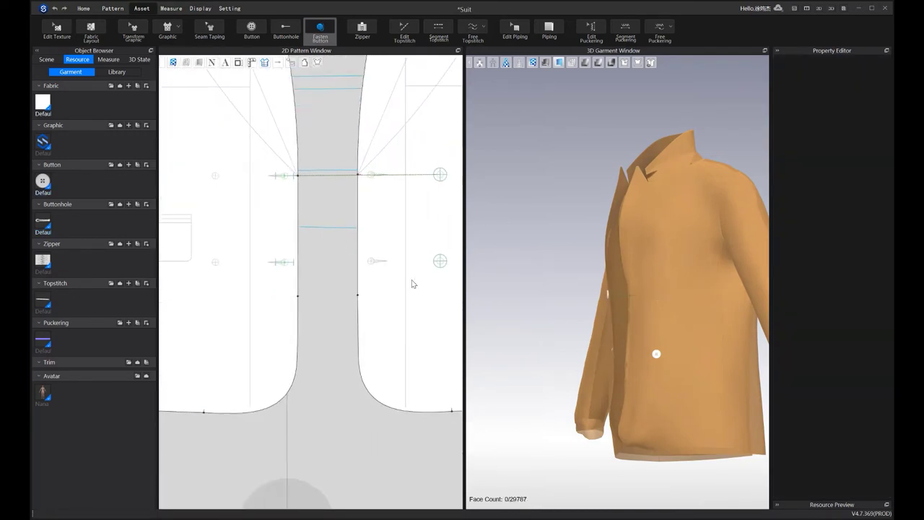
click(439, 261)
click(288, 264)
Simulate the jacket briefly, and undo the fastening of the outer front buttons
right_drag(614, 264, 686, 260)
key(space)
right_drag(740, 308, 668, 326)
key(ctrl+z)
key(ctrl+z)
key(ctrl+z)
key(ctrl+z)
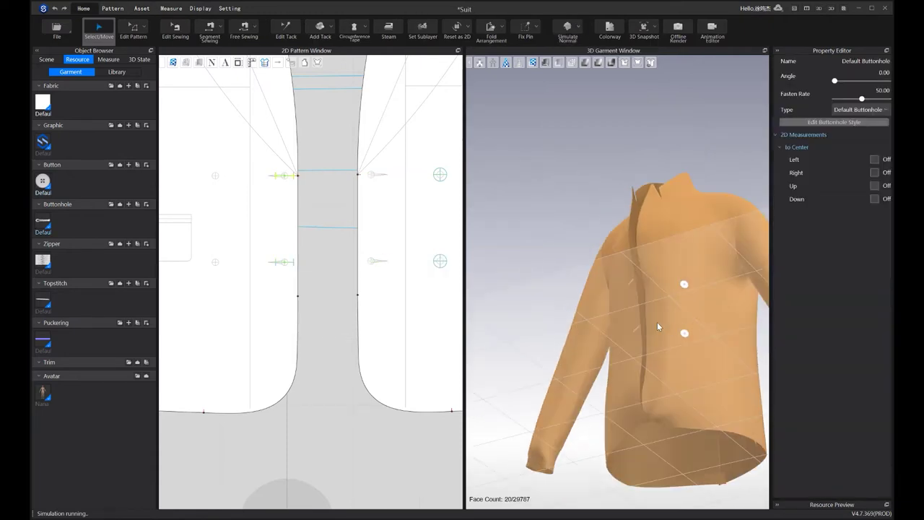
Simulate the jacket and pull the wearer's-left outer front toward the centre to overlap the fronts
key(space)
drag(657, 289, 689, 287)
key(space)
right_drag(691, 310, 702, 281)
key(space)
drag(672, 357, 635, 383)
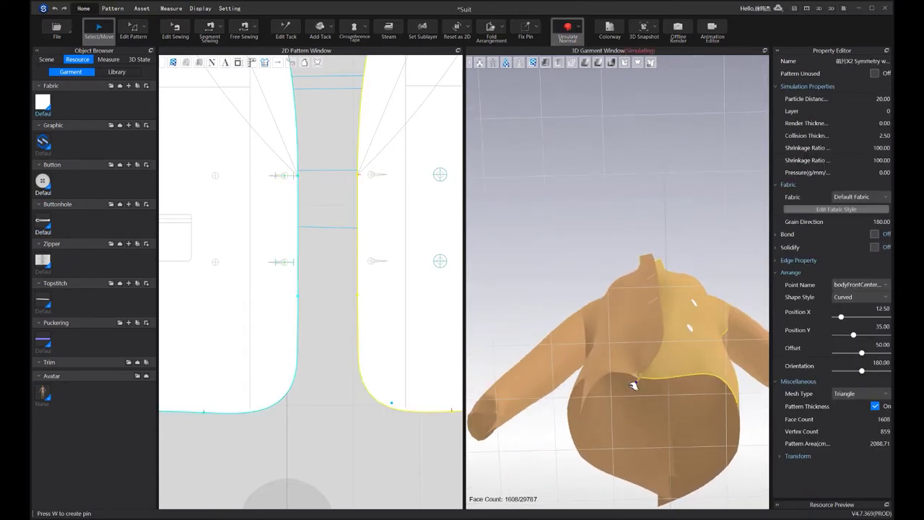
key(space)
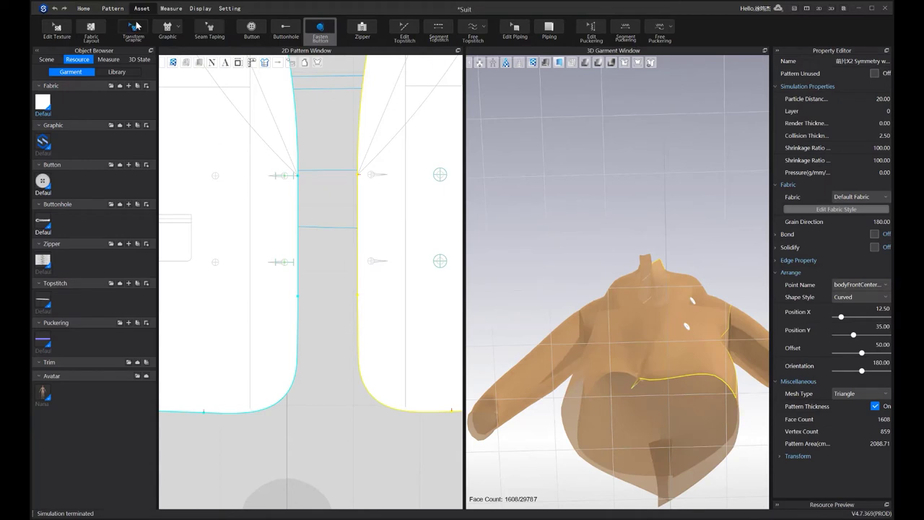
Delete the vertical internal line from both facing pieces
scroll(298, 200, down, 3)
middle_drag(350, 458, 358, 235)
key(i)
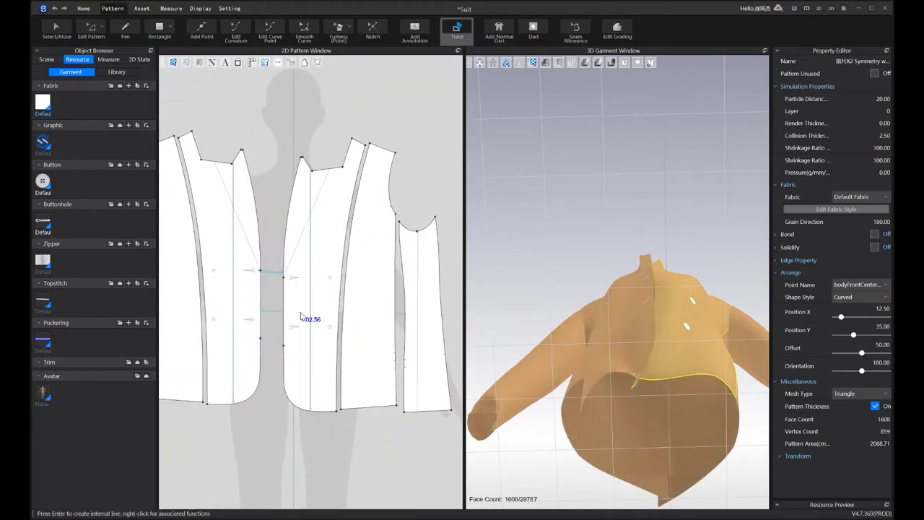
middle_drag(303, 313, 320, 260)
key(z)
scroll(325, 279, up, 3)
click(326, 284)
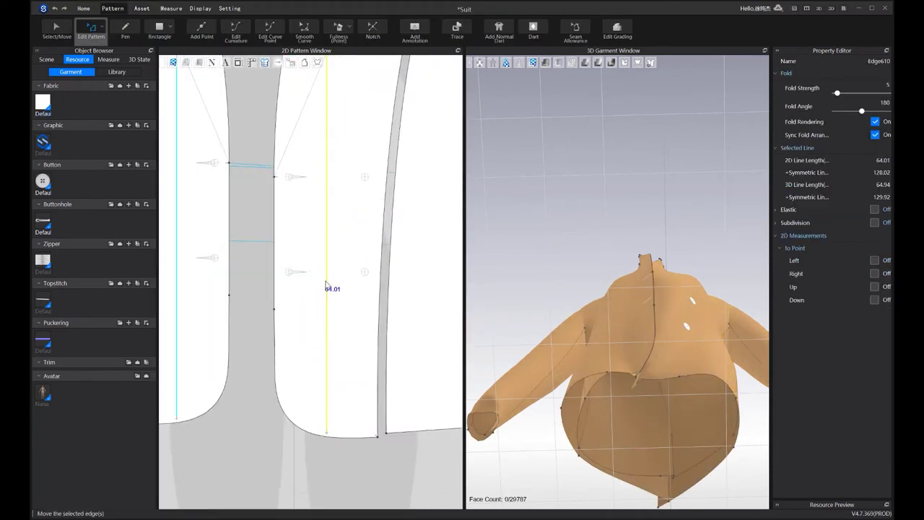
scroll(331, 293, down, 2)
scroll(332, 300, down, 1)
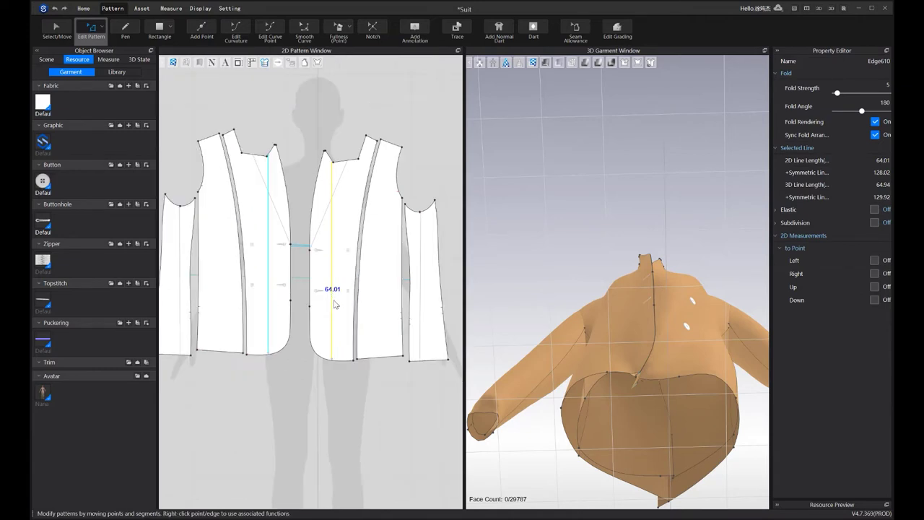
Simulate the jacket, and pin a small patch of mesh near the lower button on the wearer's-left outer front
drag(590, 254, 592, 285)
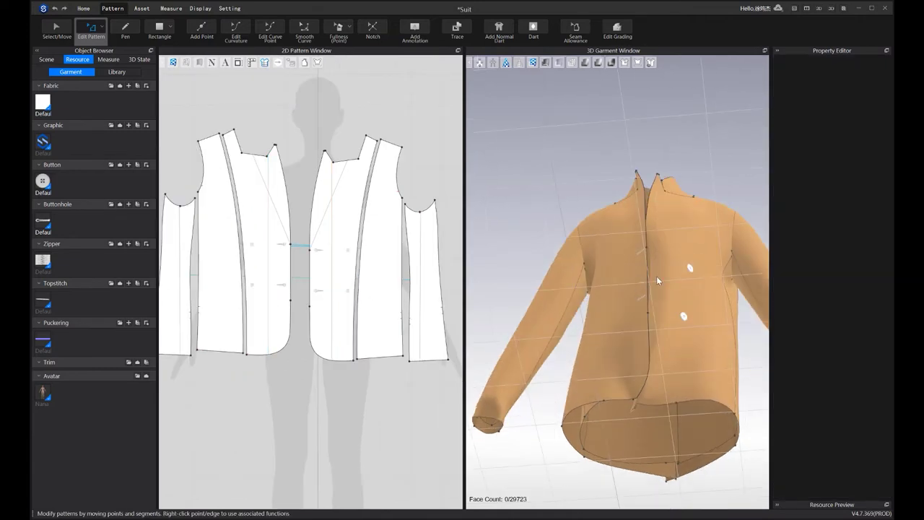
key(space)
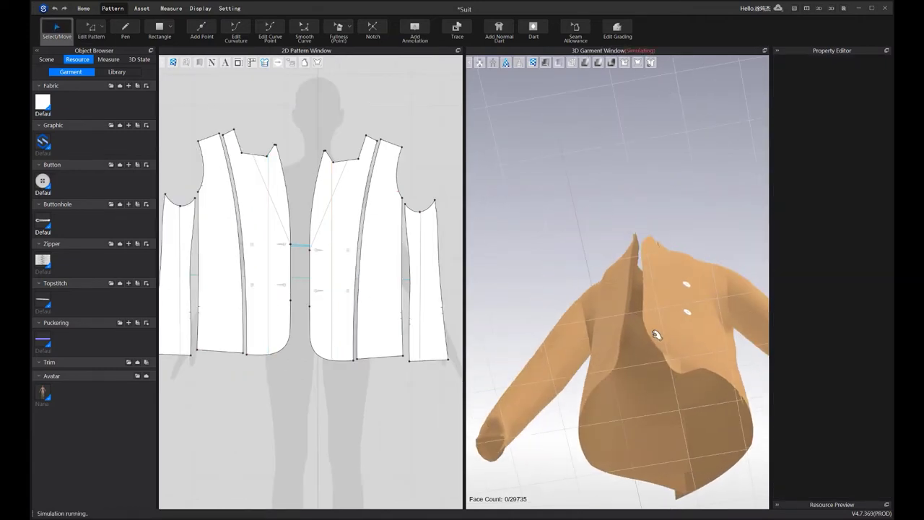
click(655, 335)
key(space)
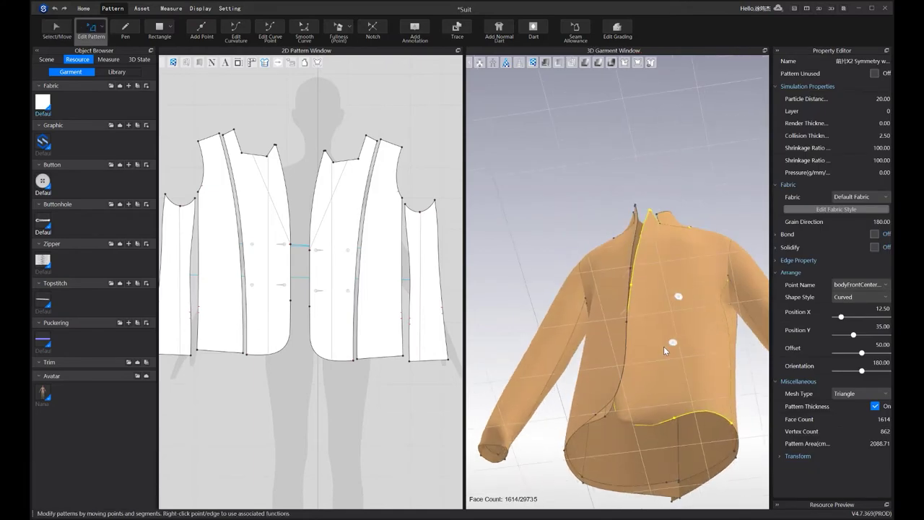
key(w)
drag(643, 342, 663, 373)
right_drag(663, 374, 688, 351)
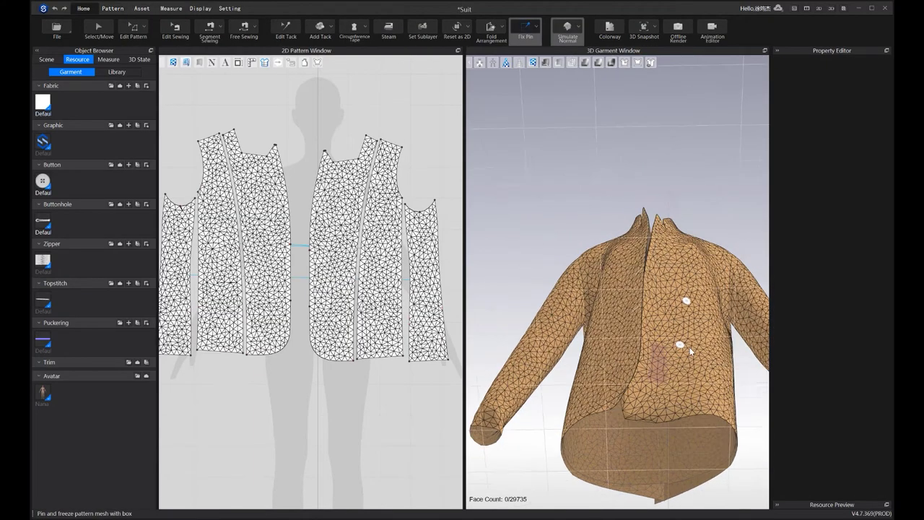
Pull the wearer's-right front and facing over the pinned wearer's-left front while simulating
click(640, 334)
key(space)
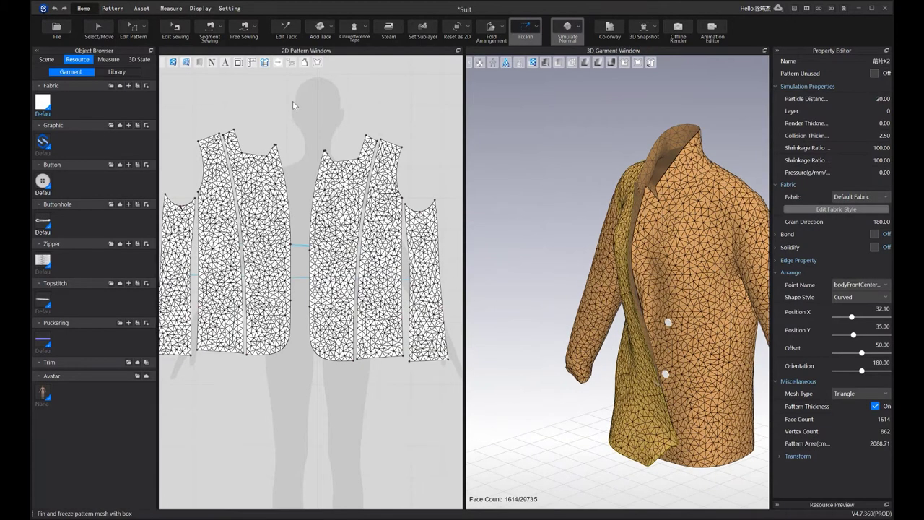
right_drag(718, 255, 706, 223)
right_drag(595, 280, 610, 244)
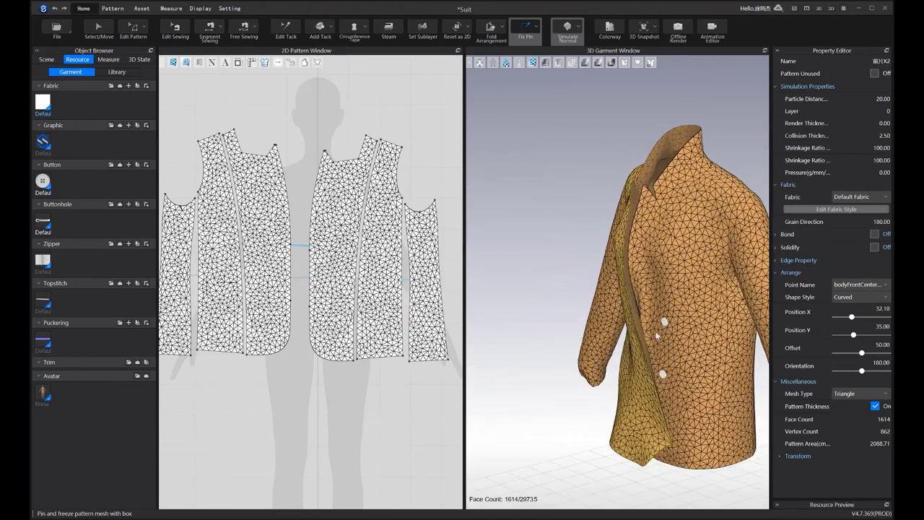
key(space)
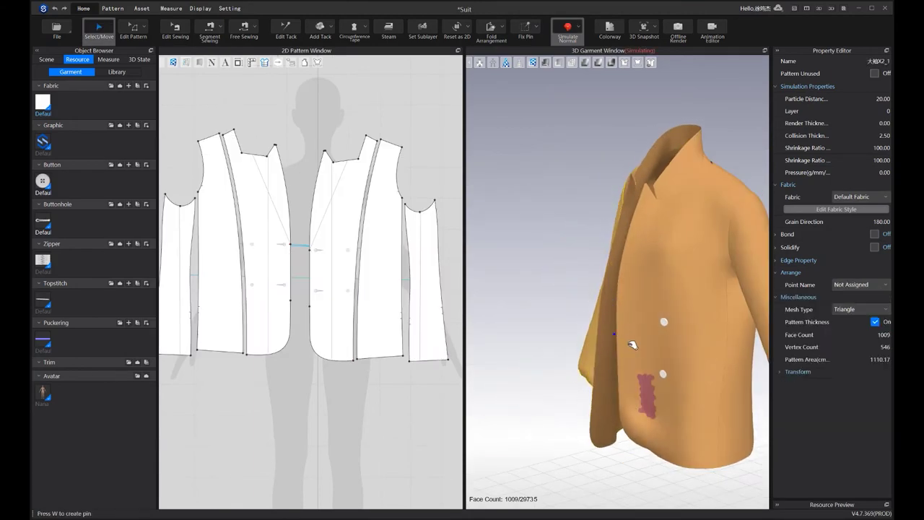
right_drag(601, 323, 682, 287)
click(691, 282)
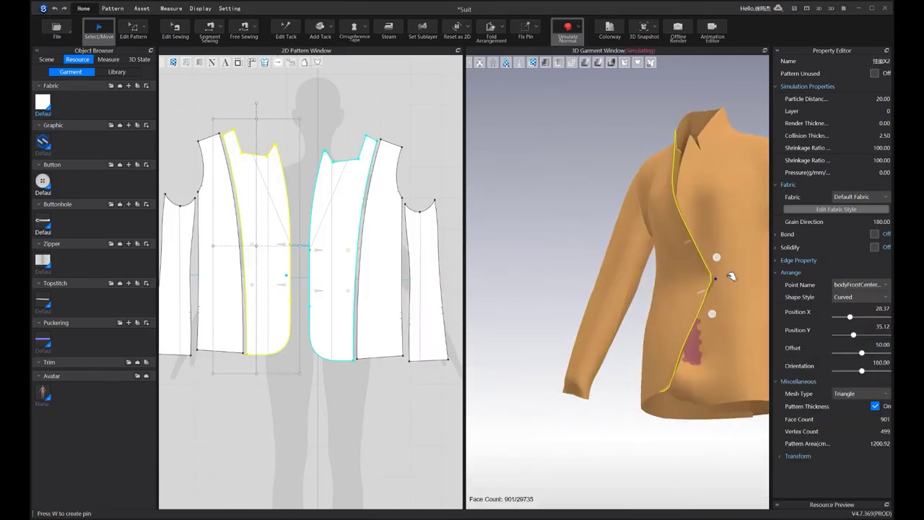
key(w)
right_drag(761, 319, 709, 327)
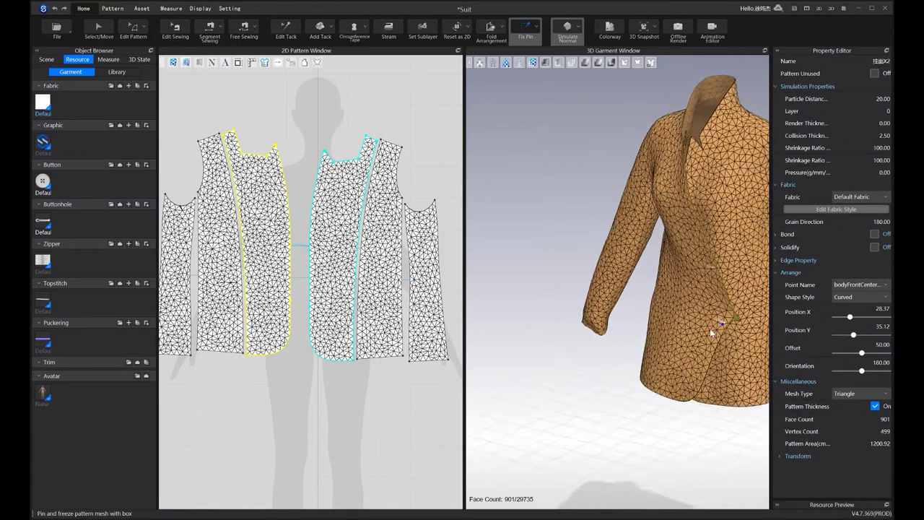
Add two buttons at the marked button positions on the wearer's-left facing piece
click(112, 8)
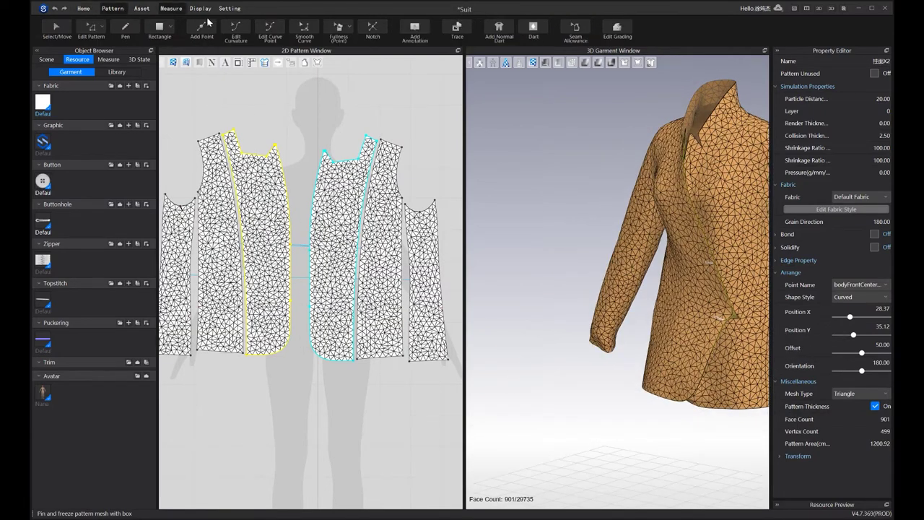
click(141, 8)
click(320, 29)
scroll(318, 263, up, 4)
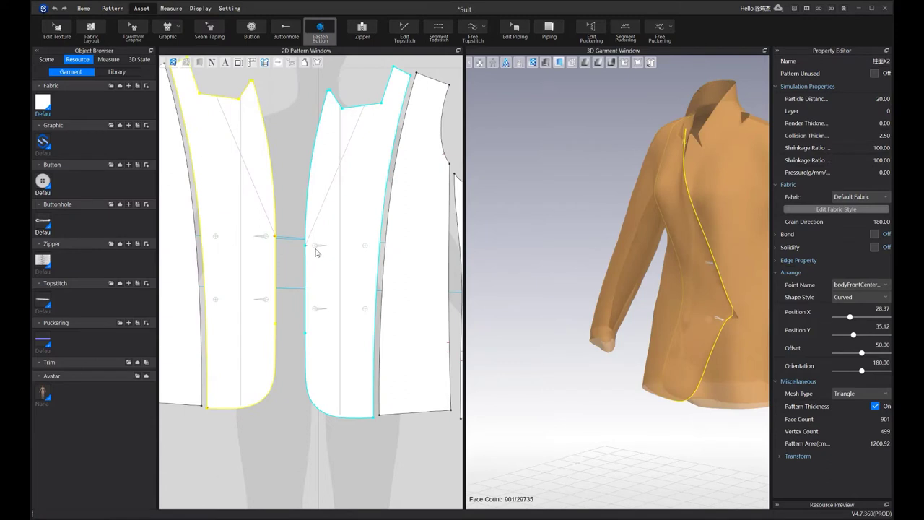
right_drag(368, 249, 333, 239)
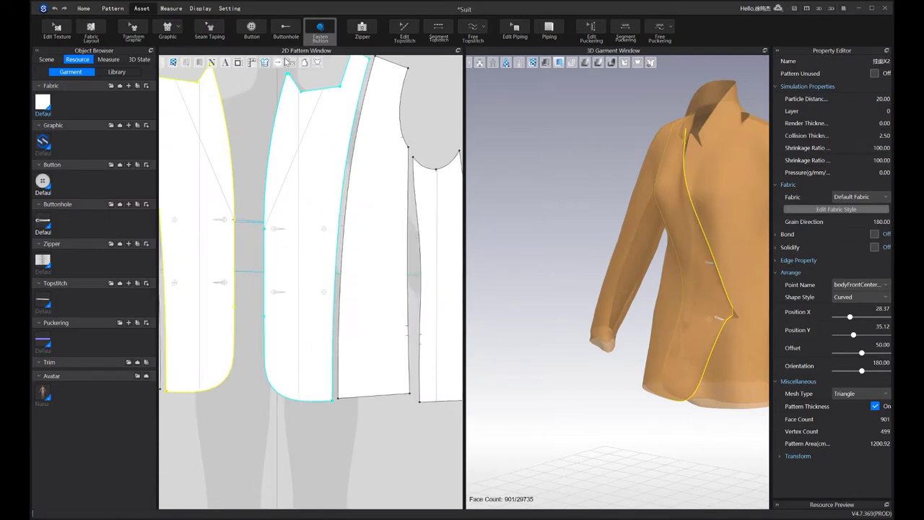
click(252, 27)
scroll(315, 243, up, 3)
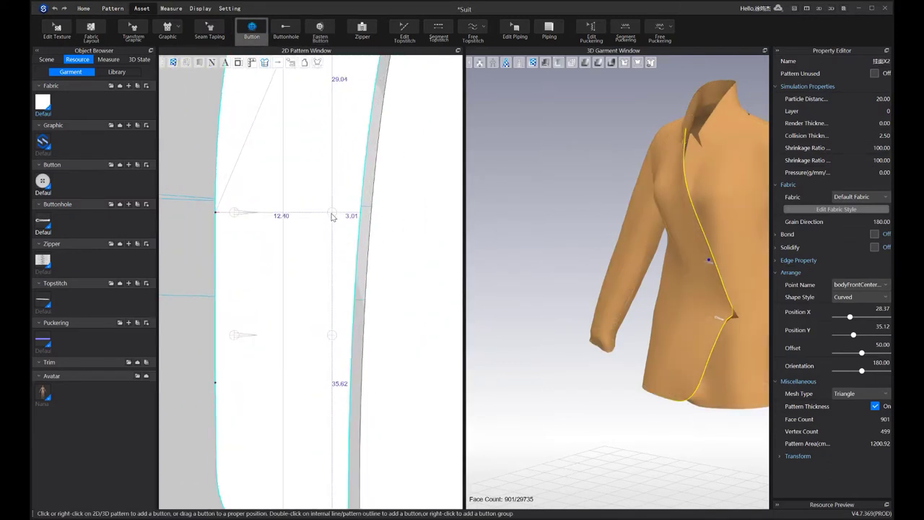
click(332, 212)
click(333, 337)
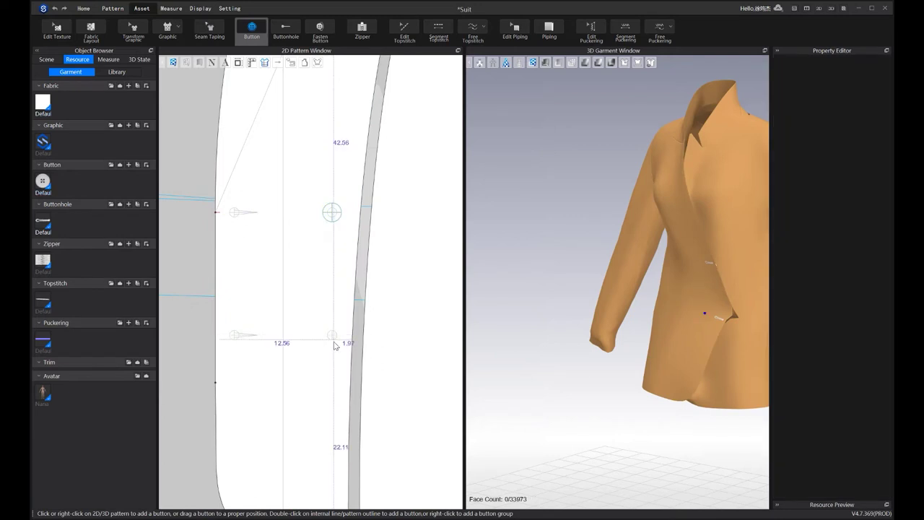
scroll(334, 336, up, 1)
scroll(334, 337, up, 3)
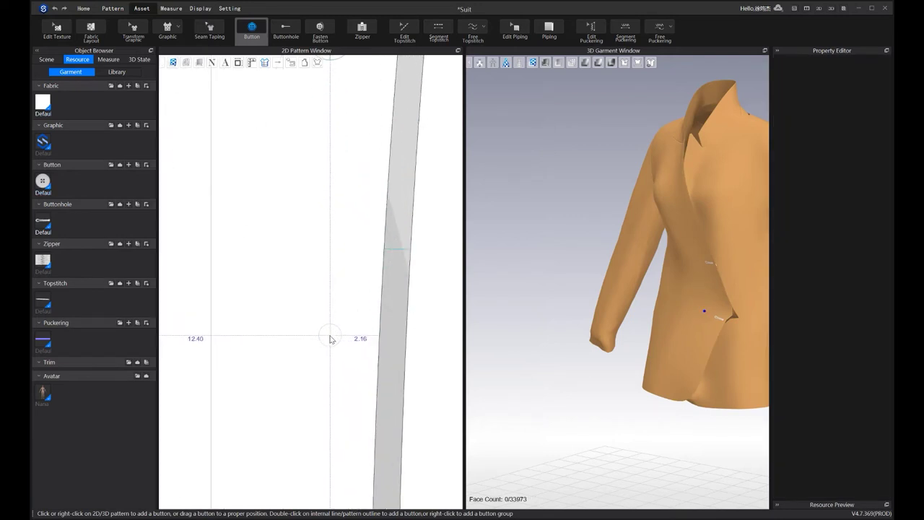
click(330, 339)
Delete the two buttons from the wearer's-left facing piece
click(320, 29)
scroll(340, 198, down, 5)
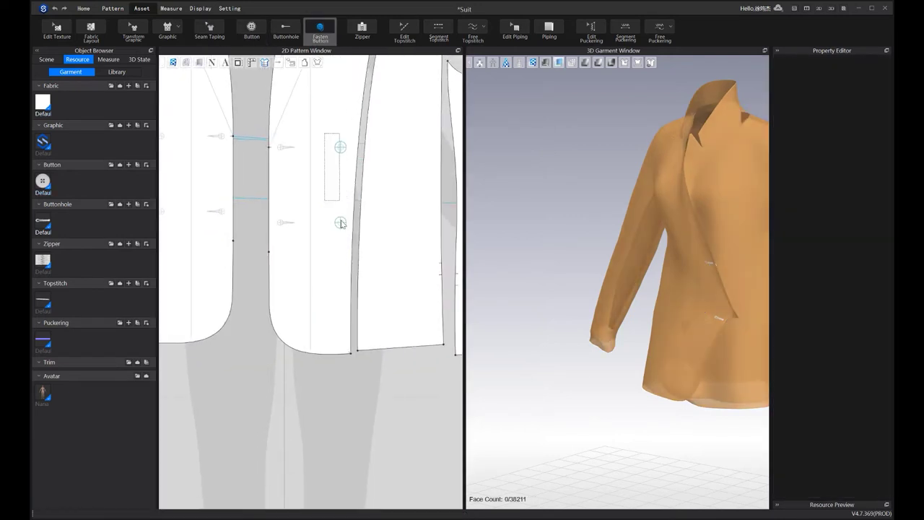
click(342, 146)
middle_drag(256, 161, 288, 163)
click(286, 28)
scroll(292, 163, down, 5)
scroll(289, 209, up, 5)
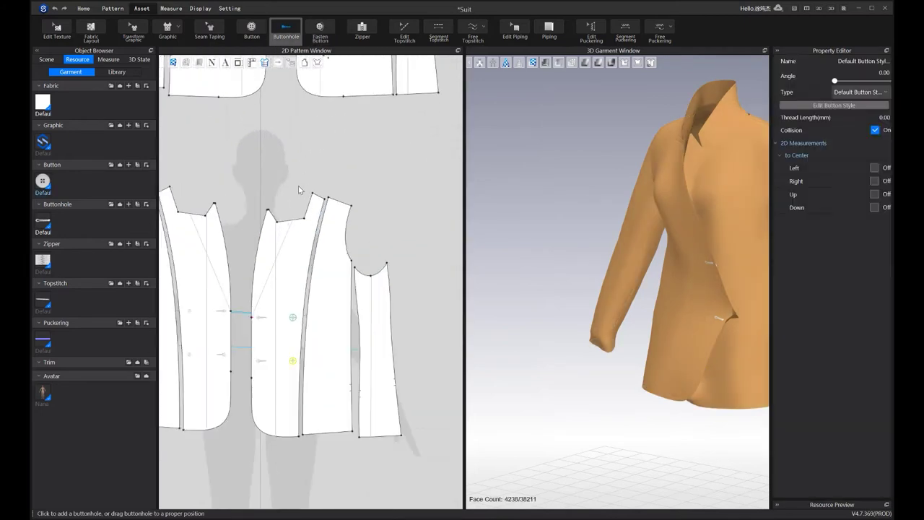
key(Delete)
key(Delete)
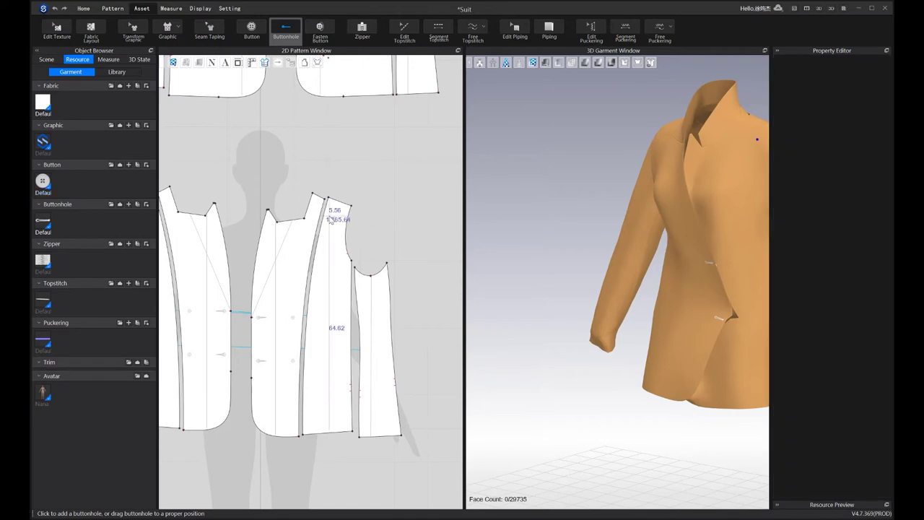
Fasten the upper and lower outer front buttons to the matching buttonholes on the opposite outer front piece
scroll(354, 217, up, 5)
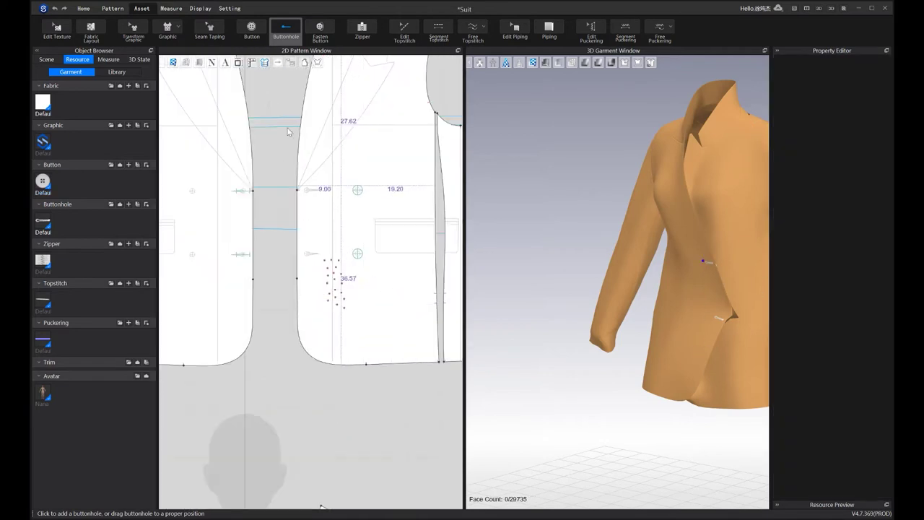
click(320, 31)
click(358, 191)
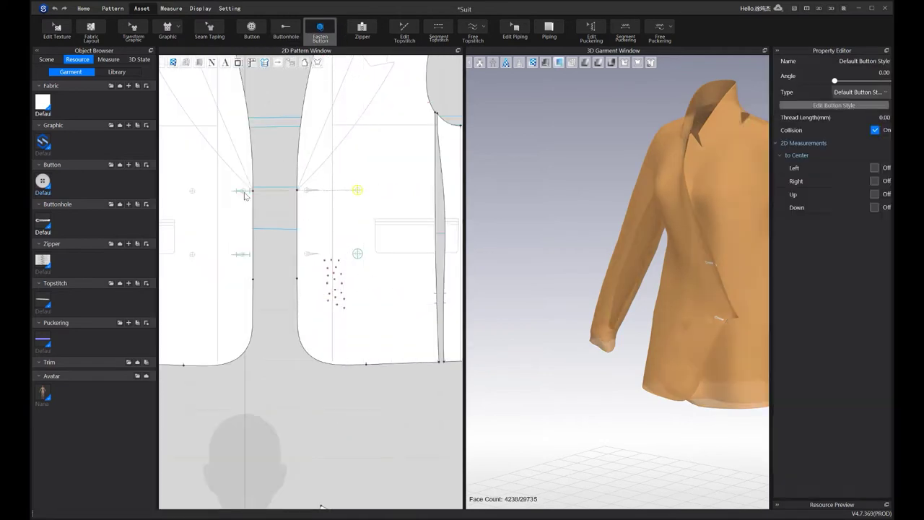
click(242, 190)
click(357, 254)
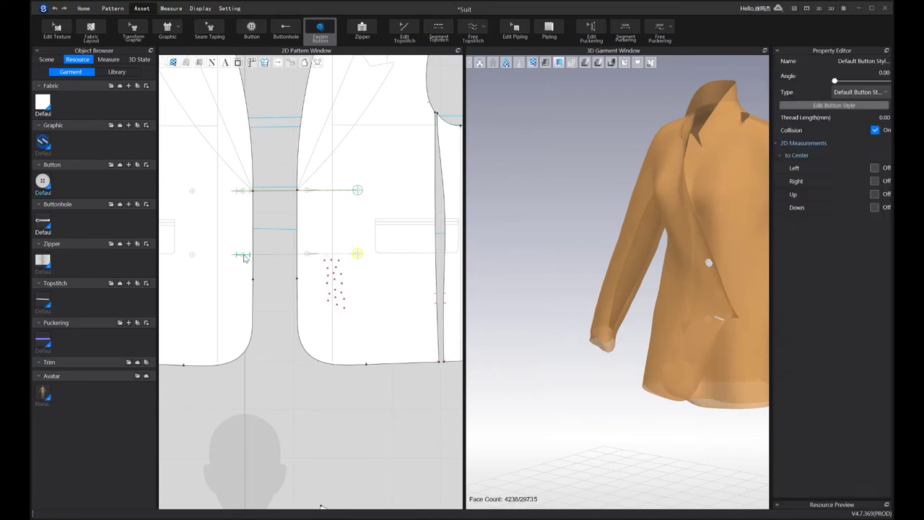
click(243, 254)
Simulate the jacket briefly so the fastened buttons draw the overlapped fronts together
scroll(575, 225, up, 5)
key(space)
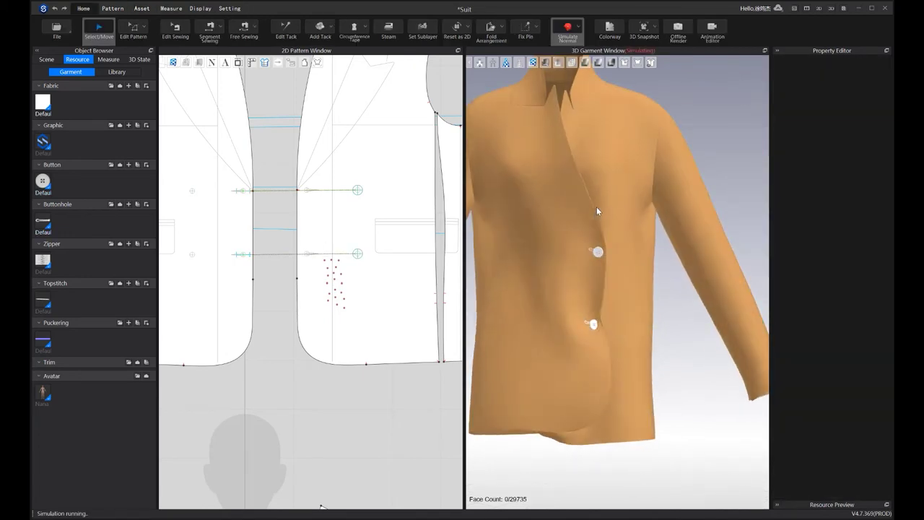
key(space)
Remove the pins from the jacket's front and facing pieces
right_click(332, 289)
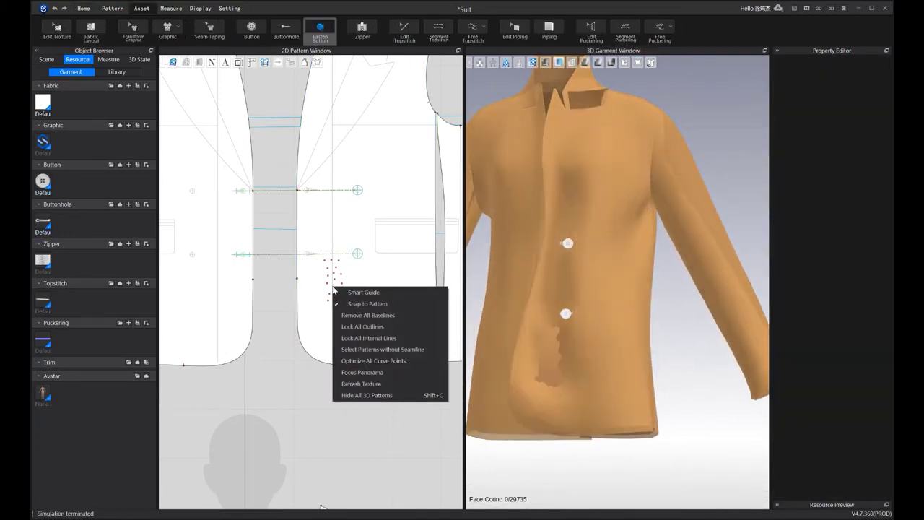
click(562, 309)
right_click(551, 329)
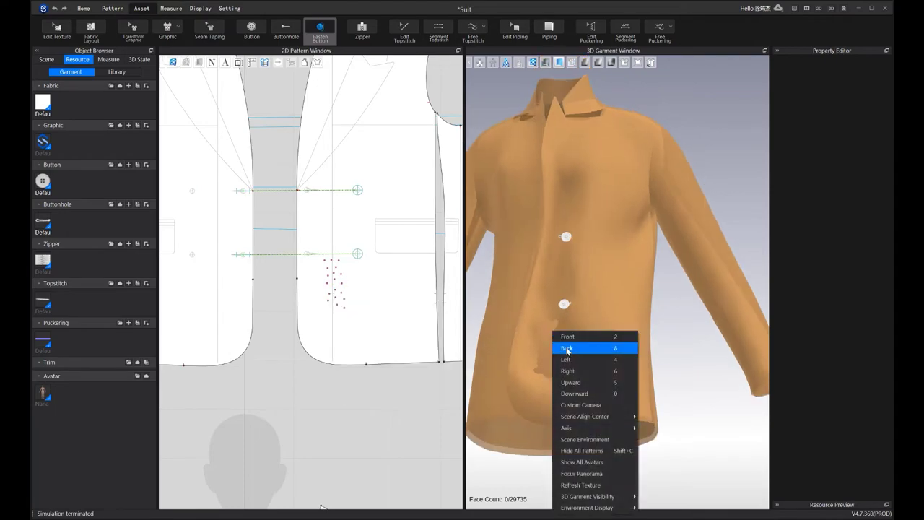
click(512, 248)
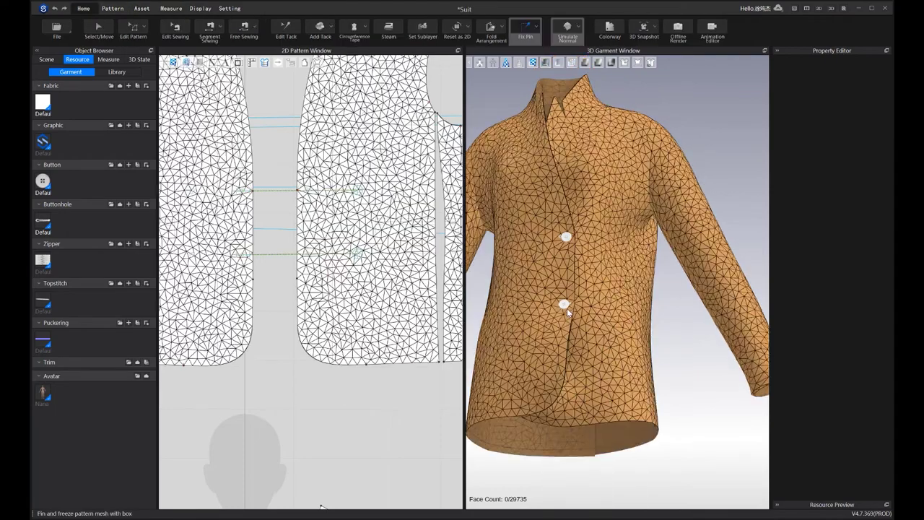
scroll(564, 306, up, 3)
right_drag(564, 305, 529, 245)
click(489, 388)
right_click(488, 388)
click(514, 396)
Simulate the unpinned jacket and pull the wearer's-right and wearer's-left fronts into place around the lapels
right_drag(547, 353, 582, 400)
scroll(582, 397, down, 1)
middle_drag(581, 386, 618, 349)
key(space)
scroll(628, 339, down, 4)
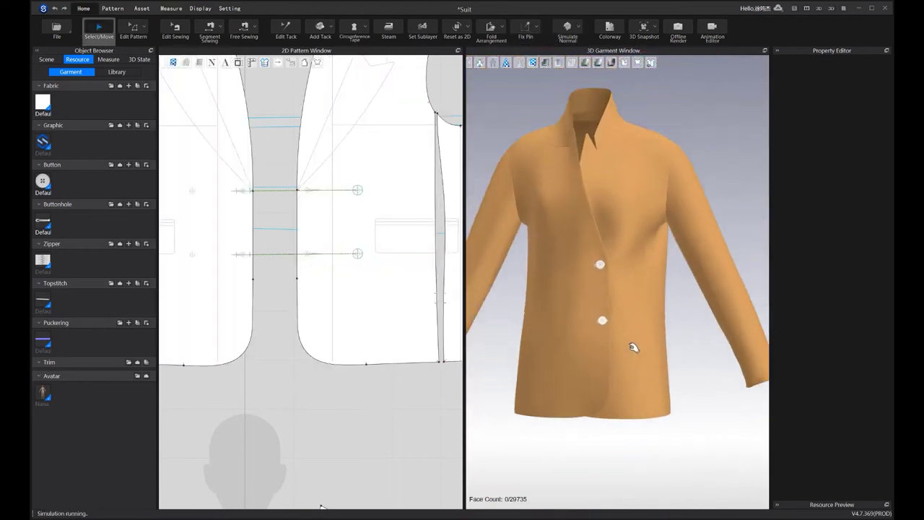
click(641, 258)
key(space)
right_drag(654, 231, 633, 248)
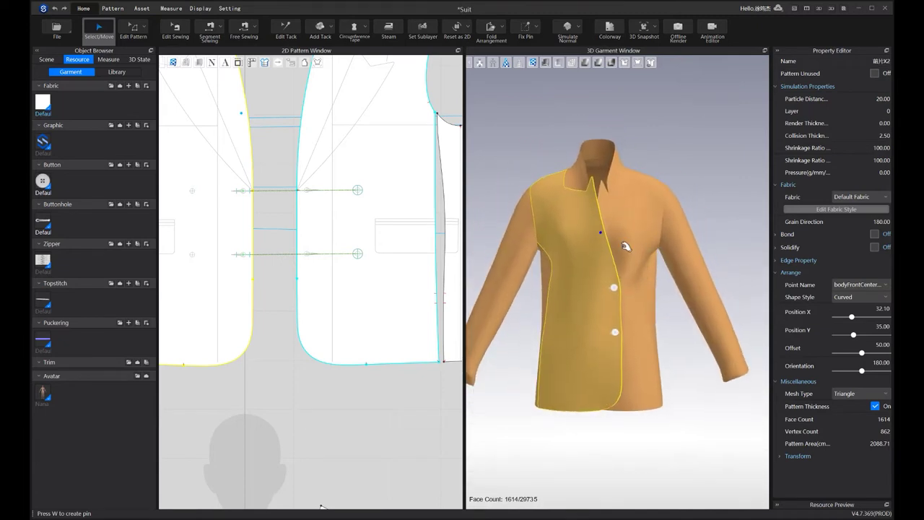
key(space)
click(608, 199)
click(610, 205)
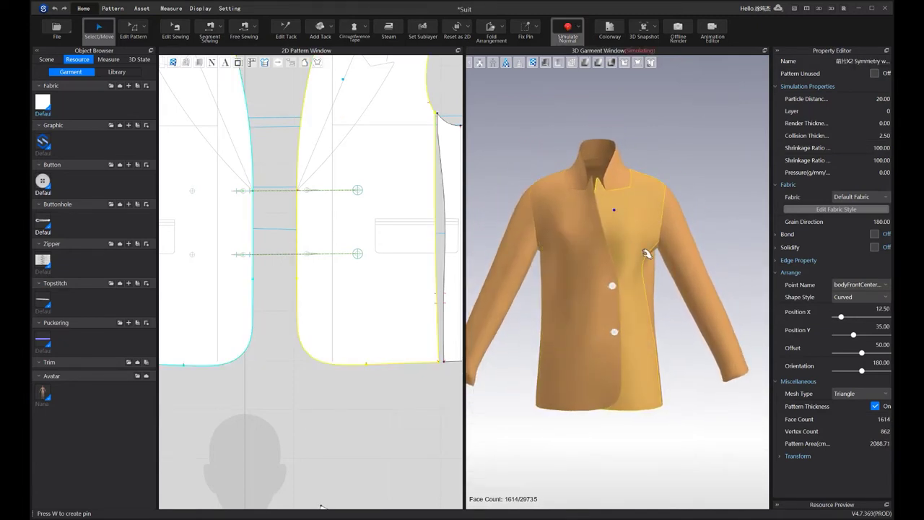
Examine the simulated jacket's drape from the side and the front
scroll(643, 250, down, 3)
right_drag(656, 264, 610, 253)
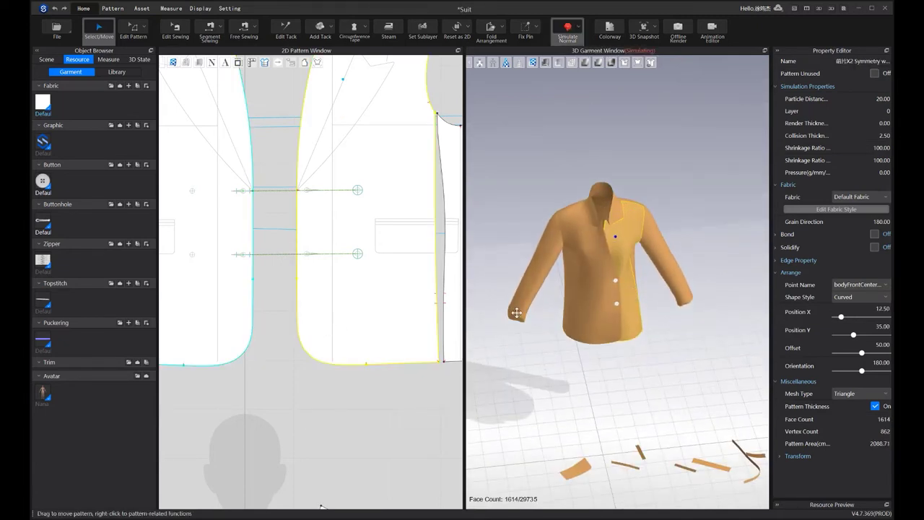
right_drag(596, 296, 674, 280)
scroll(266, 337, down, 3)
right_drag(599, 264, 596, 252)
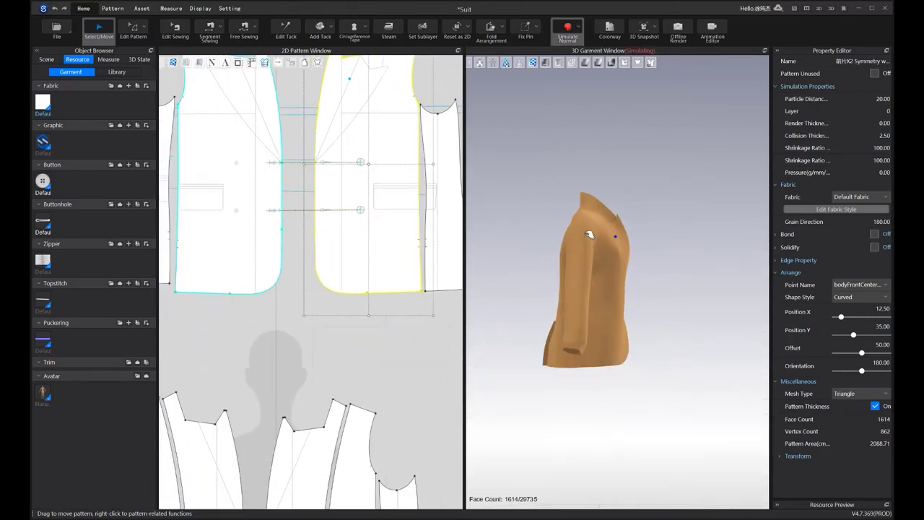
click(581, 274)
right_drag(590, 312, 663, 290)
click(607, 293)
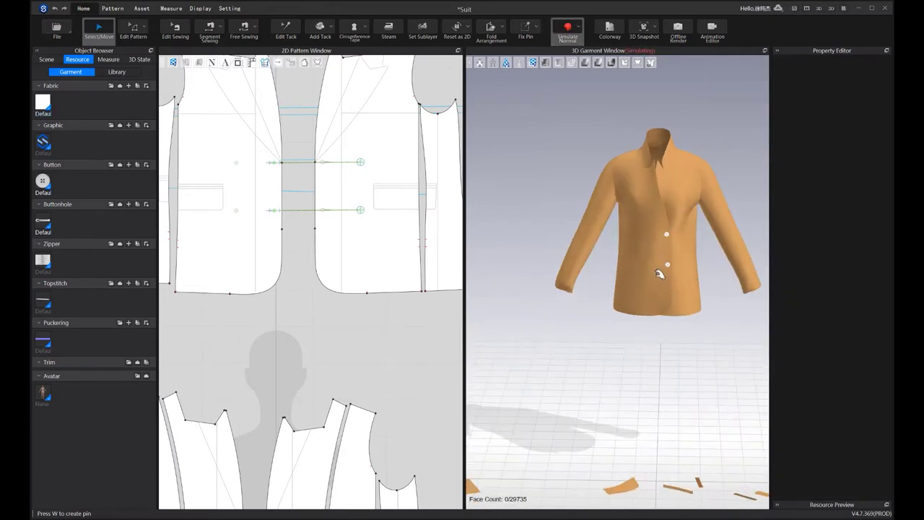
Show the avatar inside the jacket
key(shift+a)
middle_drag(657, 272, 626, 333)
scroll(597, 281, up, 3)
Set the avatar's shoulder width to 41.41 cm and lower arm length to 32.00 cm
click(571, 294)
click(872, 101)
click(848, 87)
click(849, 86)
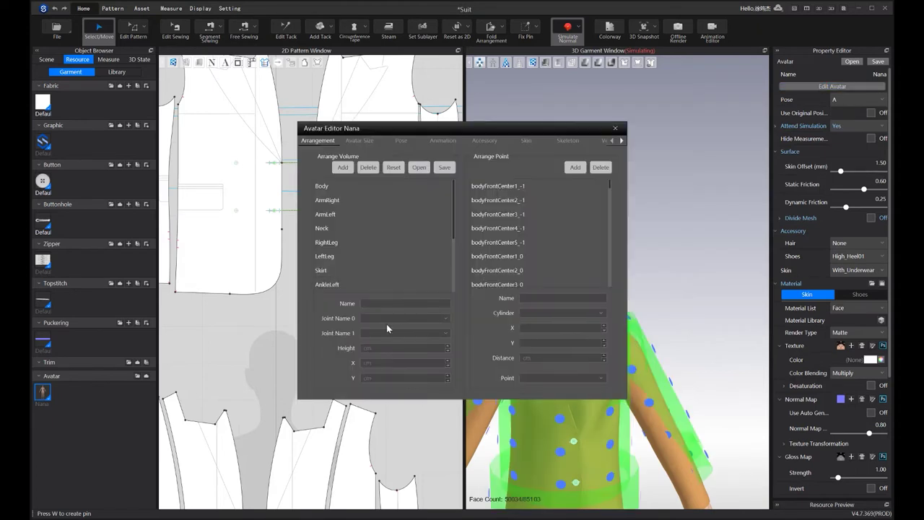
click(359, 140)
scroll(380, 333, down, 5)
drag(381, 373, 393, 375)
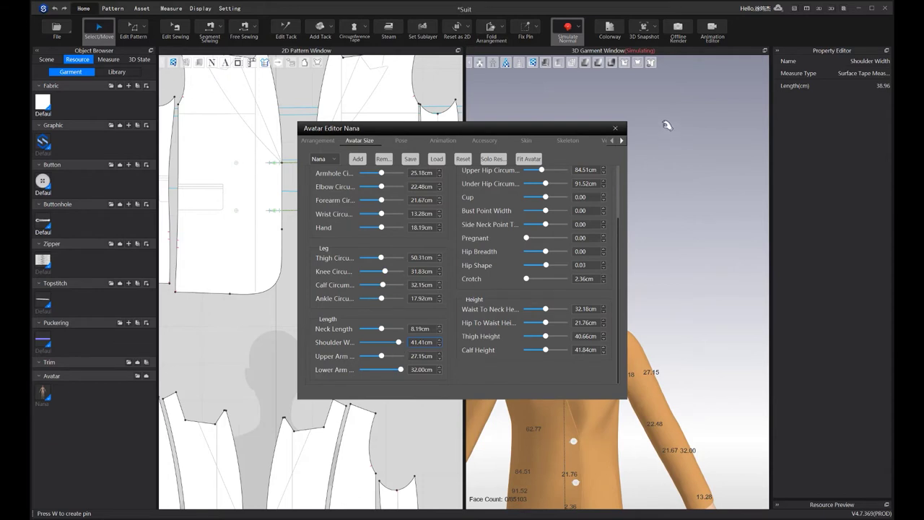
click(615, 128)
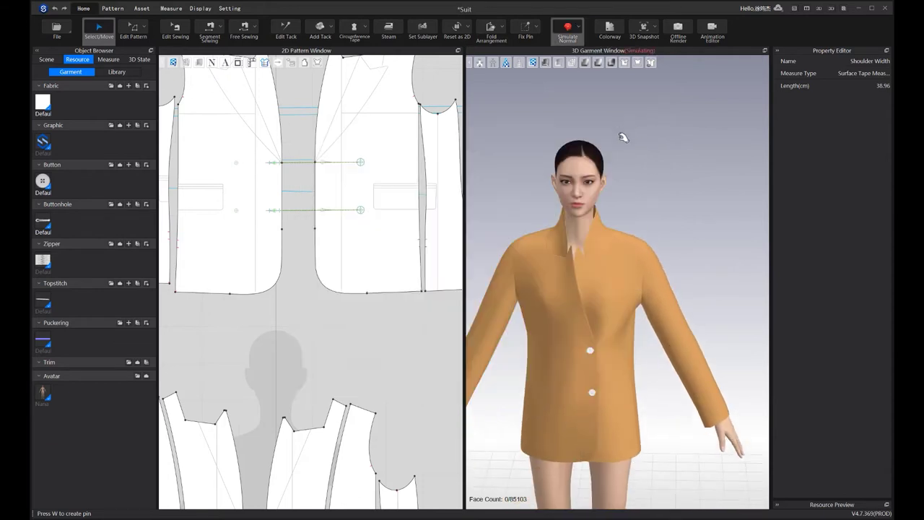
Pull the jacket fronts around the neckline and shoulders to settle them on the avatar while simulating
click(563, 243)
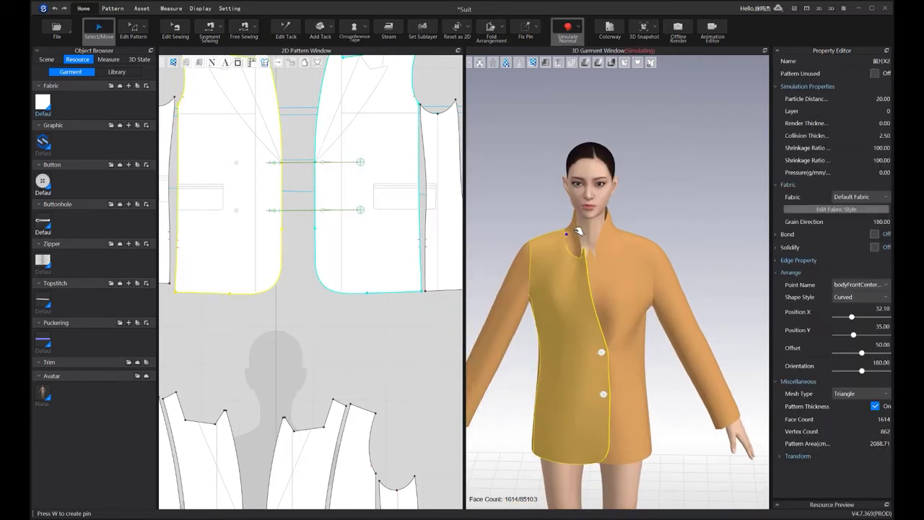
click(624, 234)
click(548, 250)
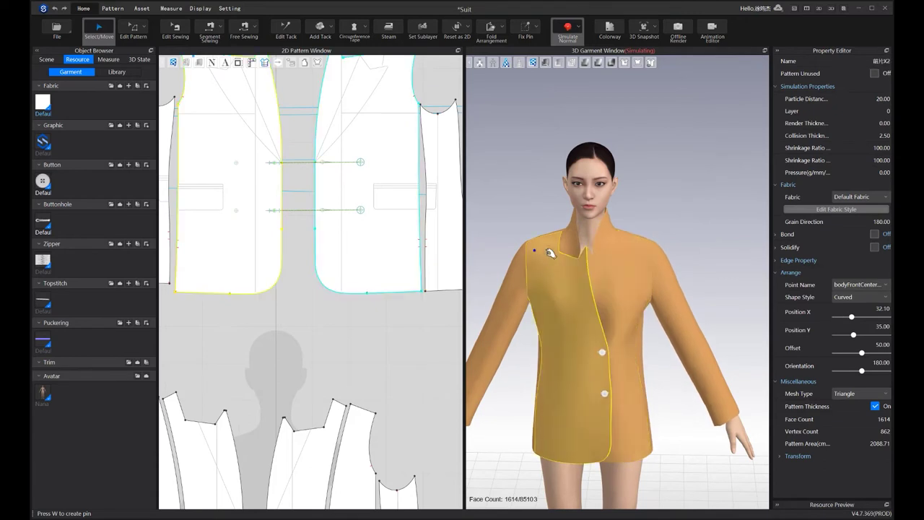
click(652, 248)
Adjust the jacket's fit around the sleeves and shoulders by pulling the fabric between simulation runs
scroll(656, 250, down, 2)
middle_drag(656, 250, 679, 195)
right_drag(678, 195, 680, 152)
key(space)
drag(501, 302, 492, 316)
key(space)
right_drag(493, 316, 581, 300)
key(space)
drag(611, 232, 626, 253)
key(space)
right_drag(625, 252, 649, 248)
key(space)
click(658, 221)
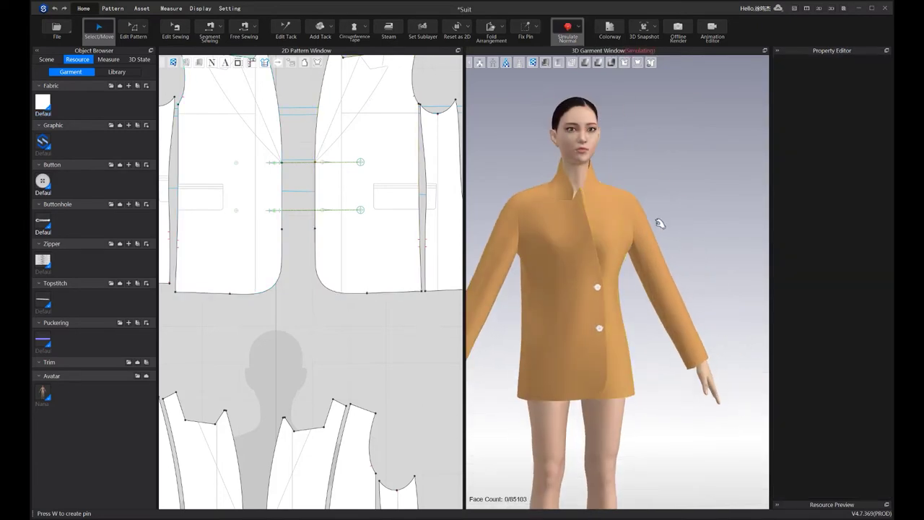
Pull the vent extension of the wearer's-left back panel at the centre-back vent while simulating
scroll(695, 189, up, 2)
right_drag(656, 179, 583, 264)
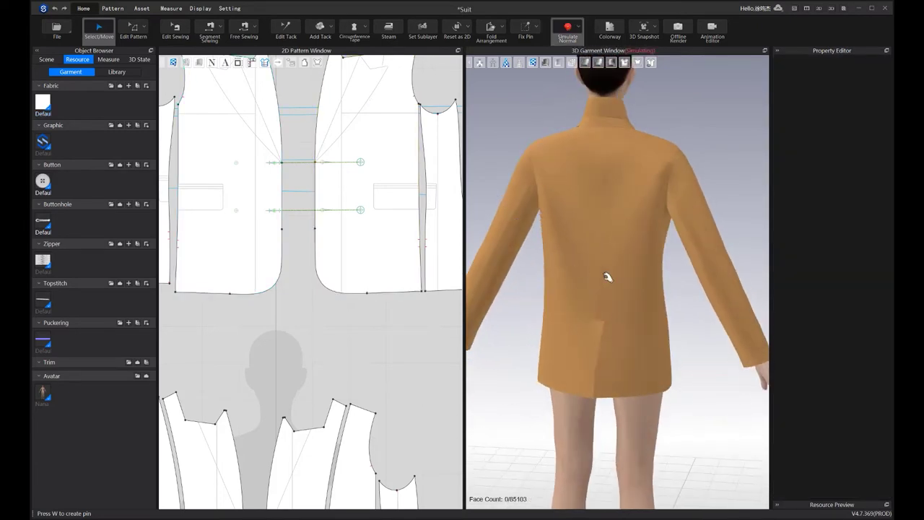
click(610, 279)
scroll(311, 246, down, 5)
scroll(295, 244, up, 5)
right_click(294, 244)
click(633, 291)
click(598, 324)
key(space)
right_drag(625, 347, 636, 320)
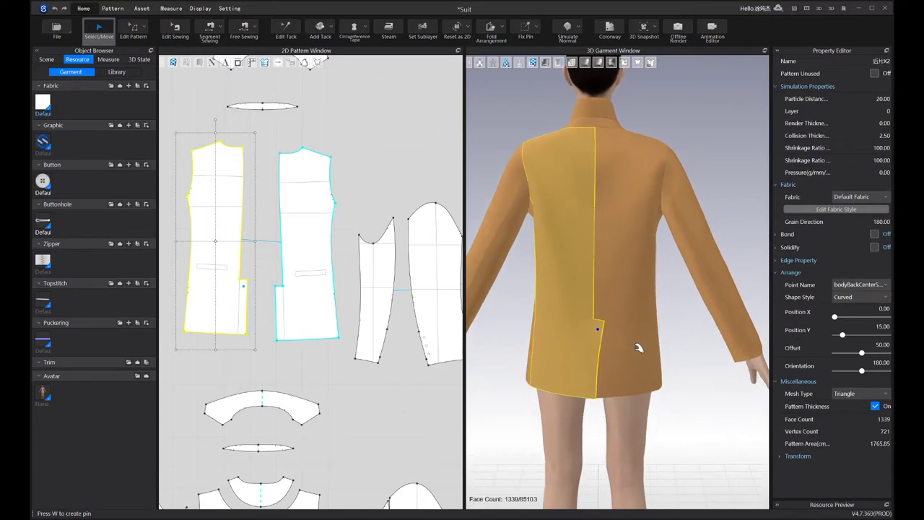
right_drag(642, 346, 590, 383)
key(space)
scroll(613, 350, up, 2)
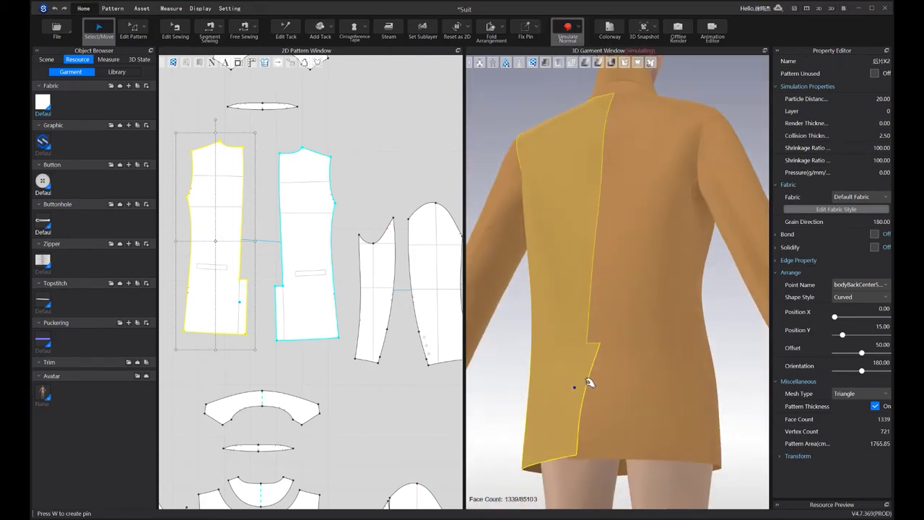
Remove the linked editing between the two outer back panels
click(312, 226)
right_click(312, 227)
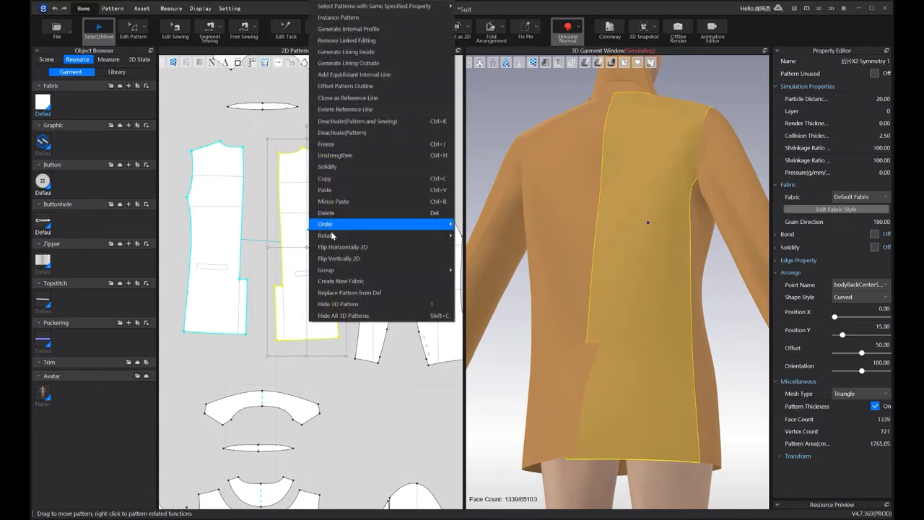
click(401, 42)
click(348, 184)
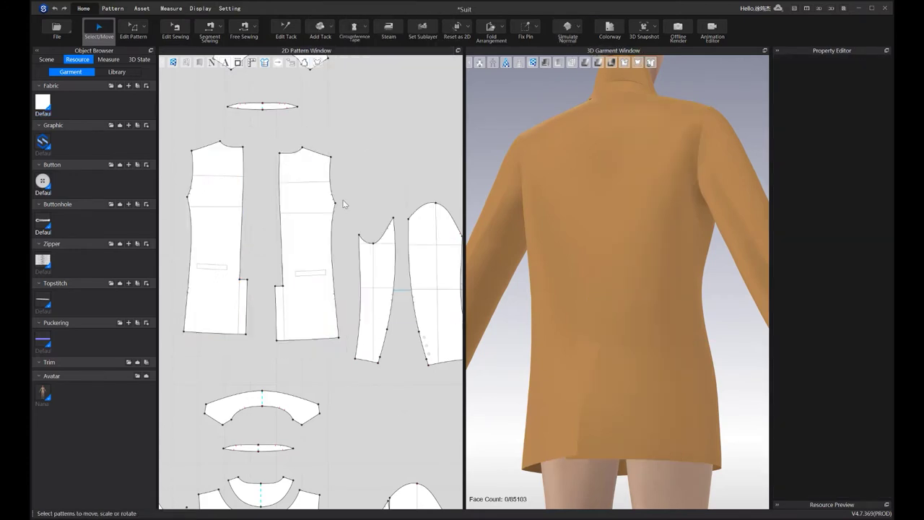
middle_drag(347, 185, 368, 117)
right_drag(573, 281, 632, 250)
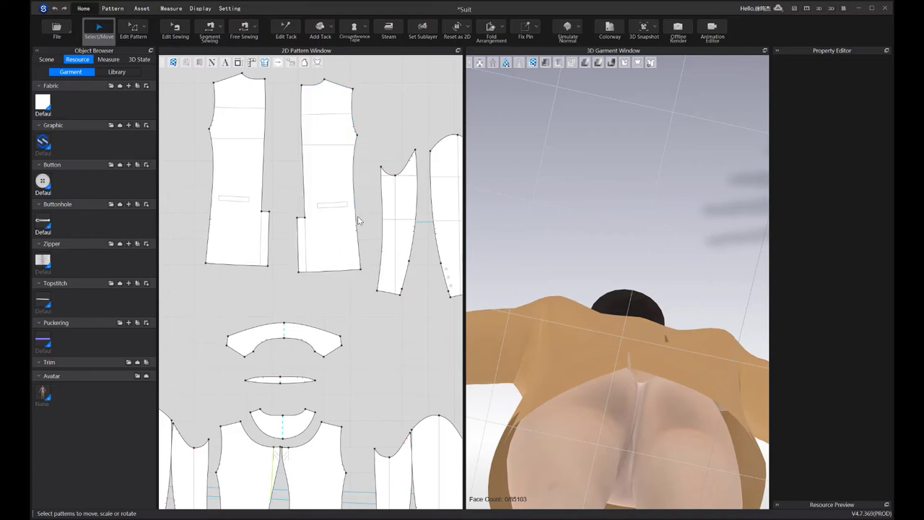
Trace the vent line on the wearer's-left back panel as an internal line and set its fold angle to 0
click(355, 235)
key(i)
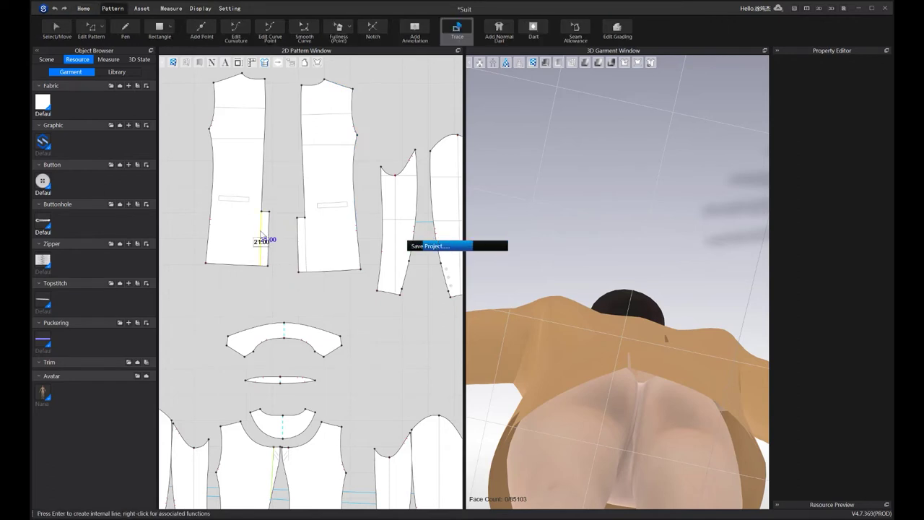
click(261, 234)
scroll(262, 235, up, 1)
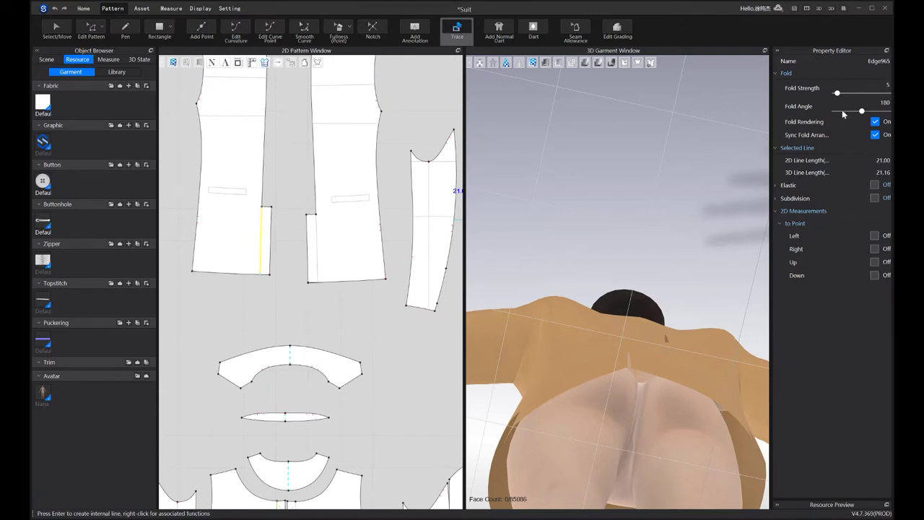
Simulate the jacket and pull the back panels at the vent so the wearer's-left extension folds under
right_drag(734, 163, 680, 273)
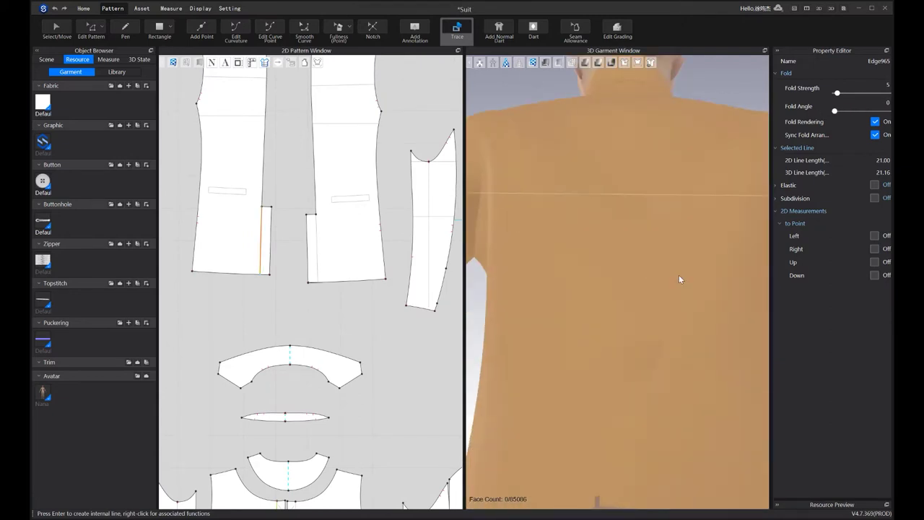
middle_drag(680, 274, 699, 155)
key(space)
drag(658, 268, 609, 261)
right_drag(680, 275, 671, 219)
drag(638, 265, 645, 284)
right_drag(645, 284, 633, 338)
scroll(635, 336, down, 3)
right_drag(670, 260, 666, 313)
key(space)
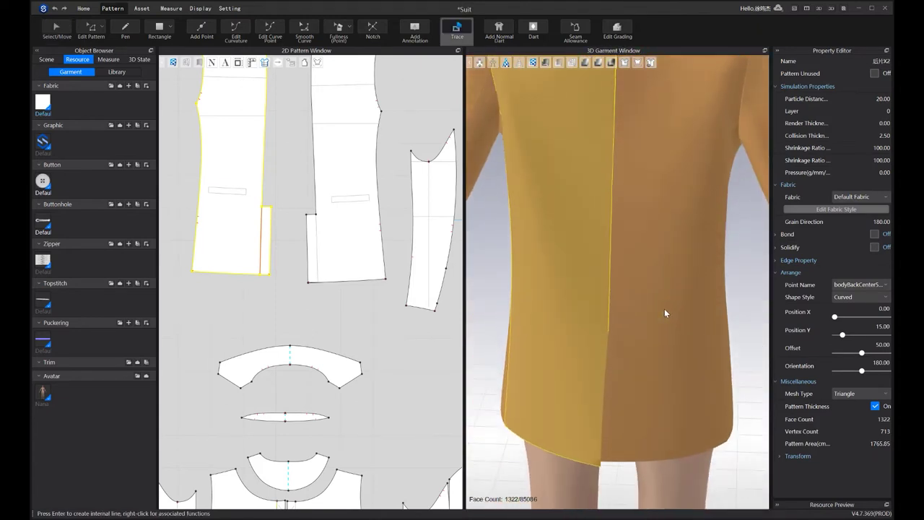
Pull the wearer's-right sleeve into place while simulating
scroll(665, 314, down, 3)
middle_drag(665, 314, 653, 367)
mouse_move(654, 367)
right_down()
mouse_move(524, 340)
mouse_move(656, 231)
mouse_move(609, 232)
mouse_move(649, 204)
mouse_move(660, 243)
right_up()
right_drag(557, 250, 573, 249)
key(space)
drag(546, 247, 604, 235)
right_drag(606, 237, 647, 220)
key(space)
Trace the lapel roll lines on both outer fronts and both facing pieces as internal lines
scroll(417, 242, down, 4)
middle_drag(368, 233, 343, 289)
mouse_move(567, 216)
right_down()
mouse_move(660, 200)
mouse_move(616, 219)
mouse_move(616, 206)
right_up()
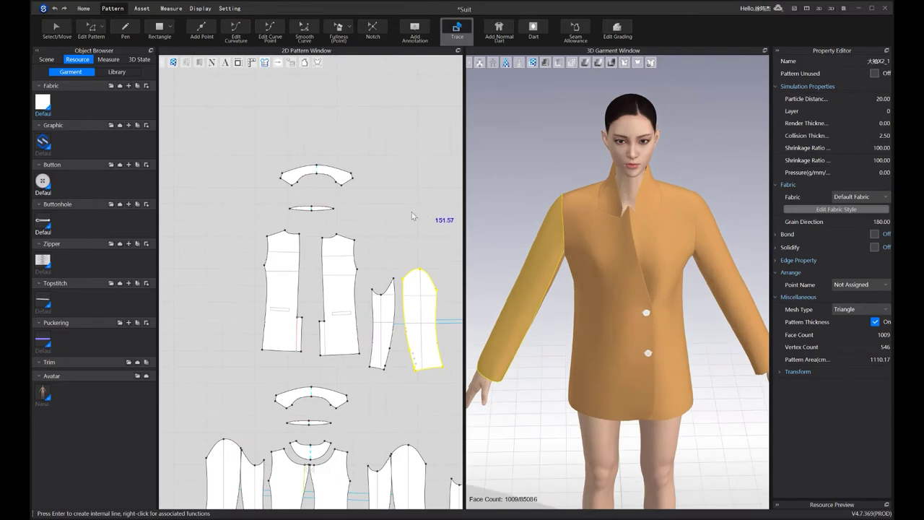
middle_drag(436, 214, 429, 239)
scroll(408, 303, down, 2)
middle_drag(408, 303, 295, 221)
scroll(423, 245, up, 3)
mouse_move(674, 195)
right_down()
mouse_move(653, 198)
mouse_move(670, 198)
right_up()
scroll(628, 244, up, 3)
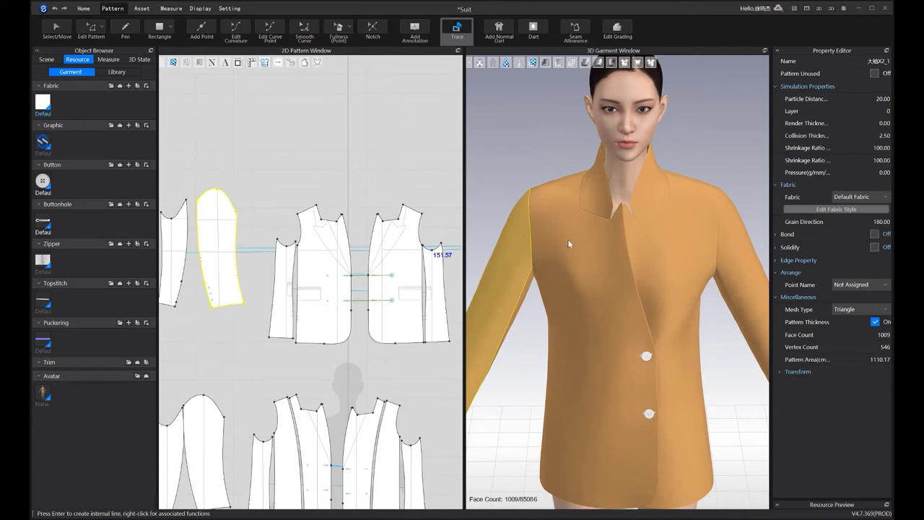
scroll(570, 240, up, 2)
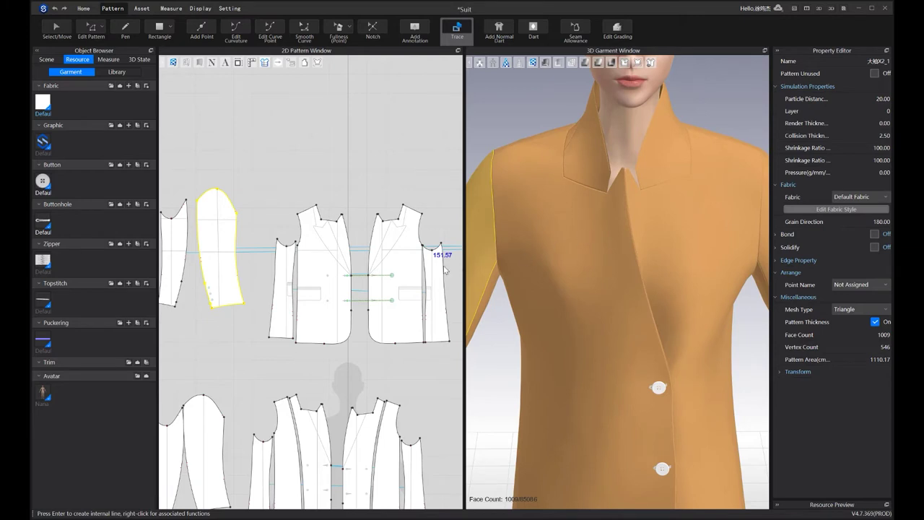
click(340, 253)
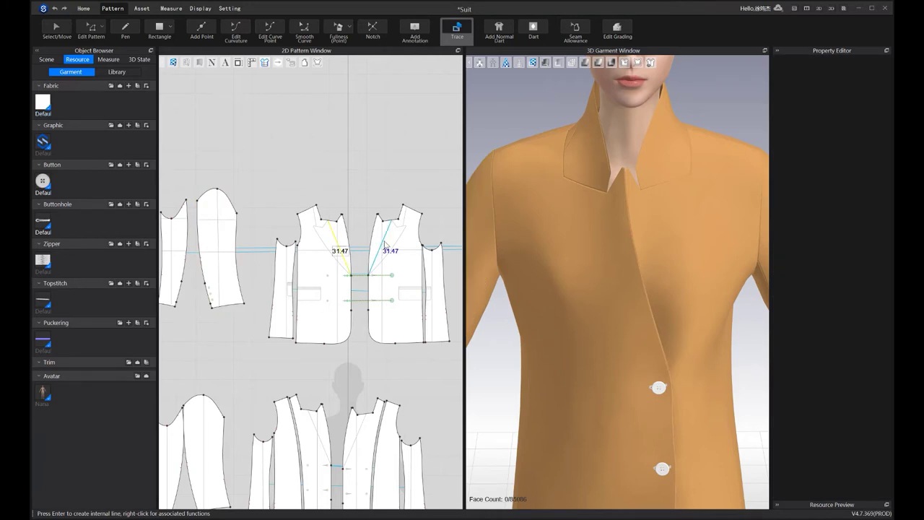
click(389, 235)
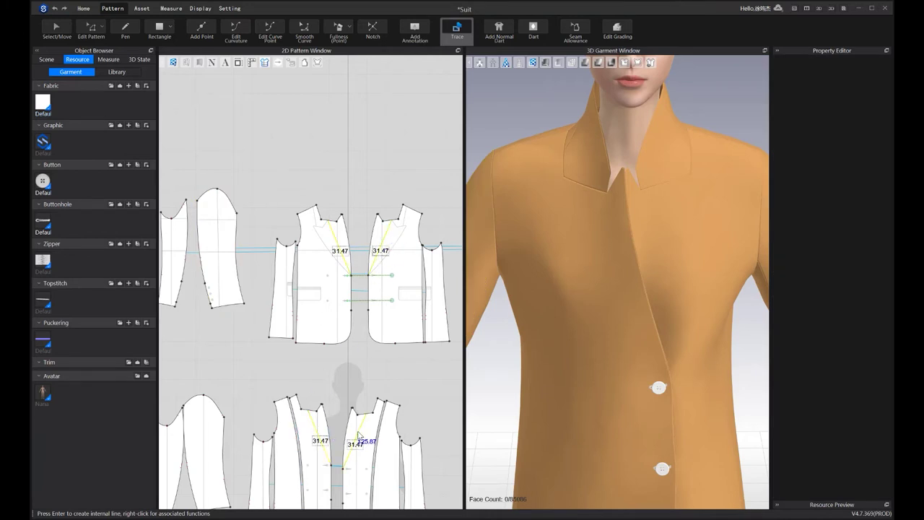
key(Return)
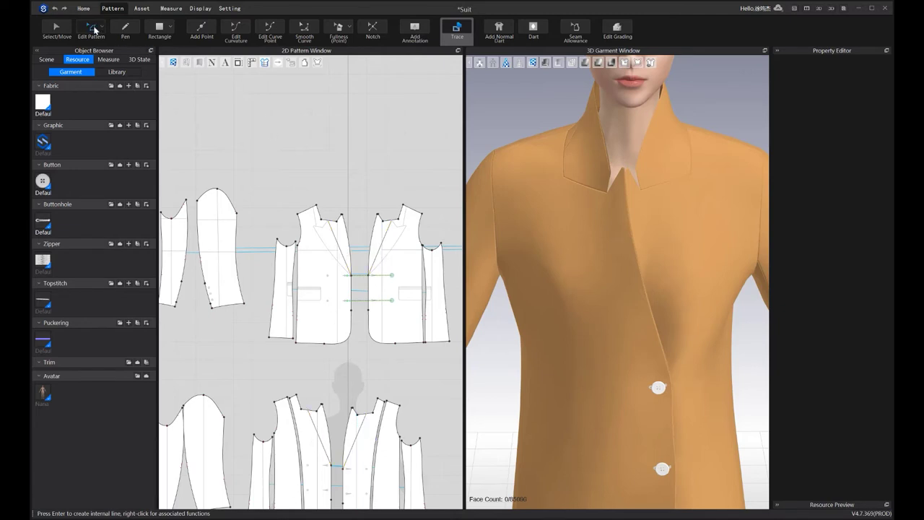
Select the four lapel roll lines together and set their fold angle to 360
click(91, 28)
click(326, 236)
shift+click(385, 246)
shift+click(320, 446)
shift+click(356, 445)
drag(860, 112, 888, 111)
right_drag(743, 143, 744, 110)
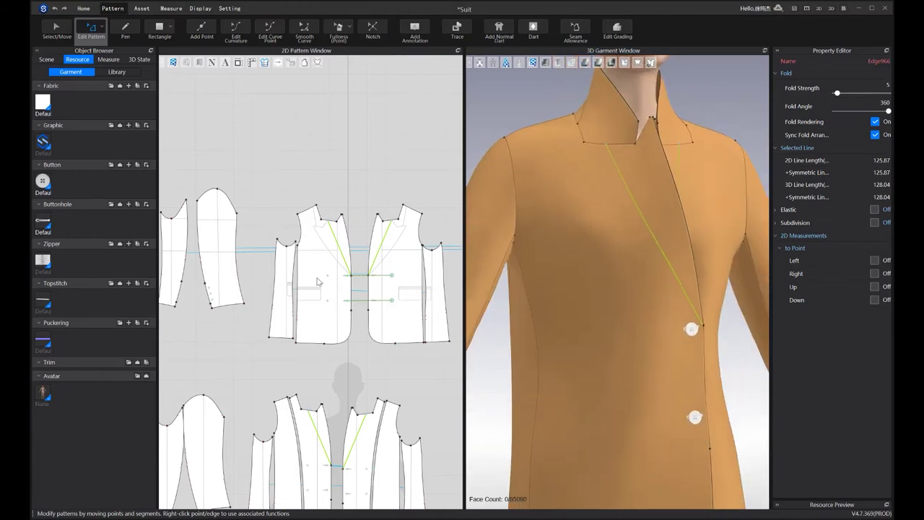
Examine the pattern layout and the jacket's collar and lapel area up close
scroll(330, 274, down, 5)
middle_drag(330, 274, 404, 247)
middle_drag(289, 244, 307, 256)
scroll(315, 221, up, 5)
middle_drag(314, 220, 299, 246)
scroll(299, 245, down, 4)
middle_drag(417, 221, 310, 215)
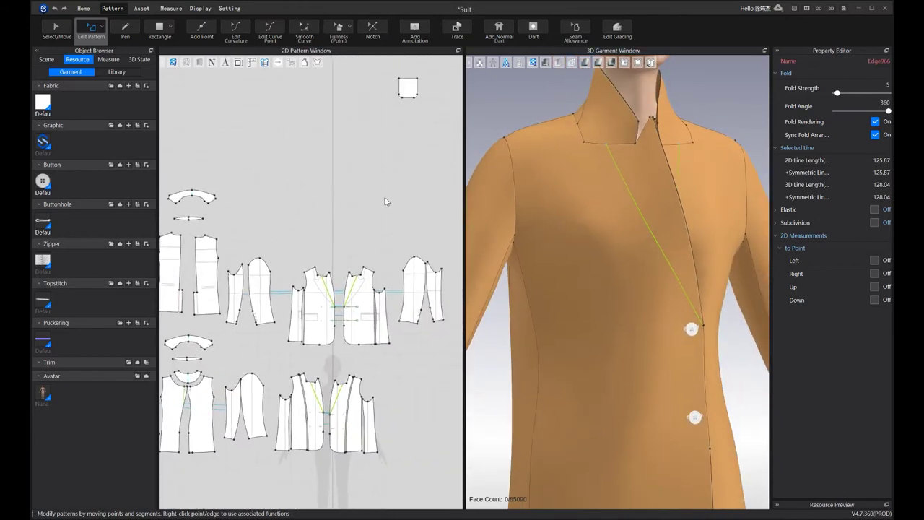
scroll(414, 206, up, 3)
scroll(608, 195, up, 5)
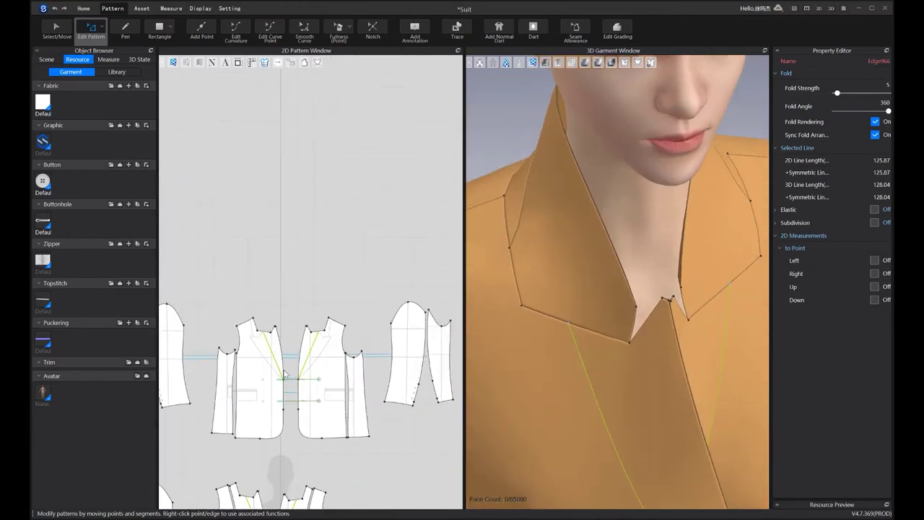
Measure the point-to-point distance along the front neckline from its inner corner to the top of the lapel roll line
scroll(302, 368, up, 4)
right_drag(553, 212, 624, 162)
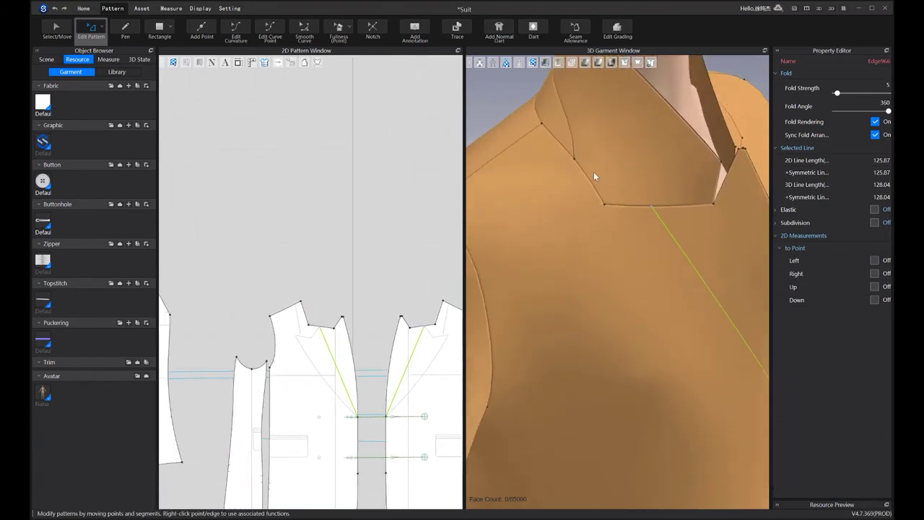
scroll(284, 247, up, 3)
scroll(385, 283, up, 2)
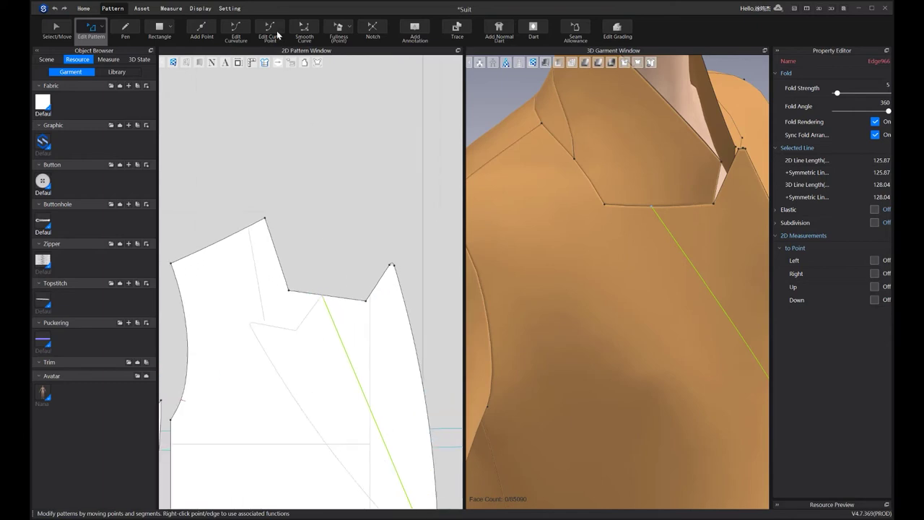
click(171, 8)
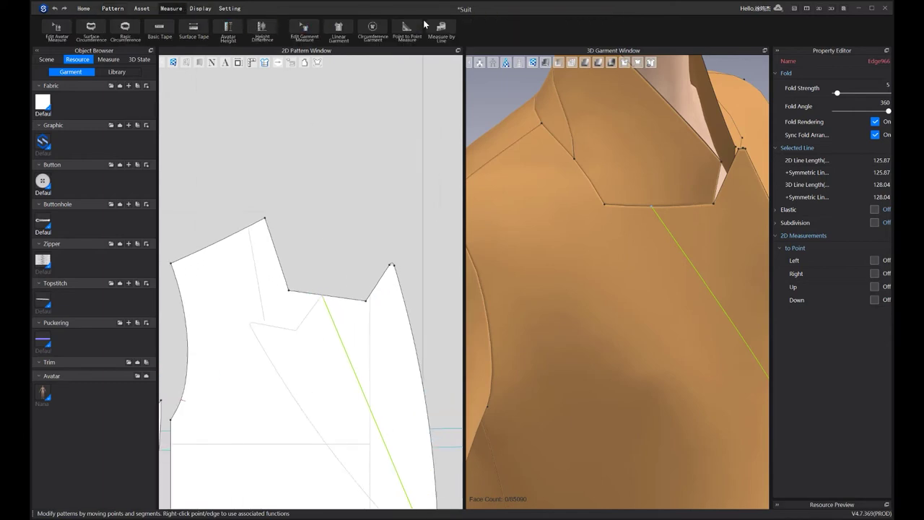
key(ctrl+m)
scroll(298, 303, up, 3)
click(277, 278)
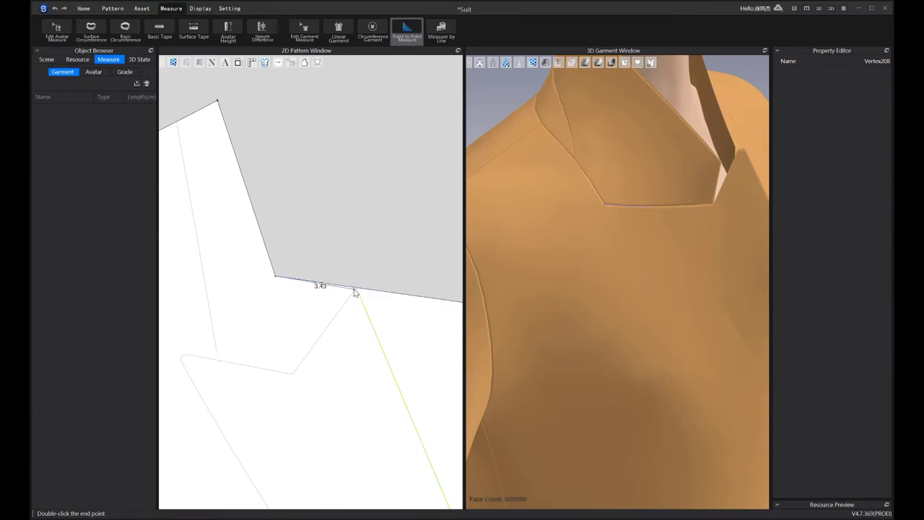
scroll(355, 291, up, 4)
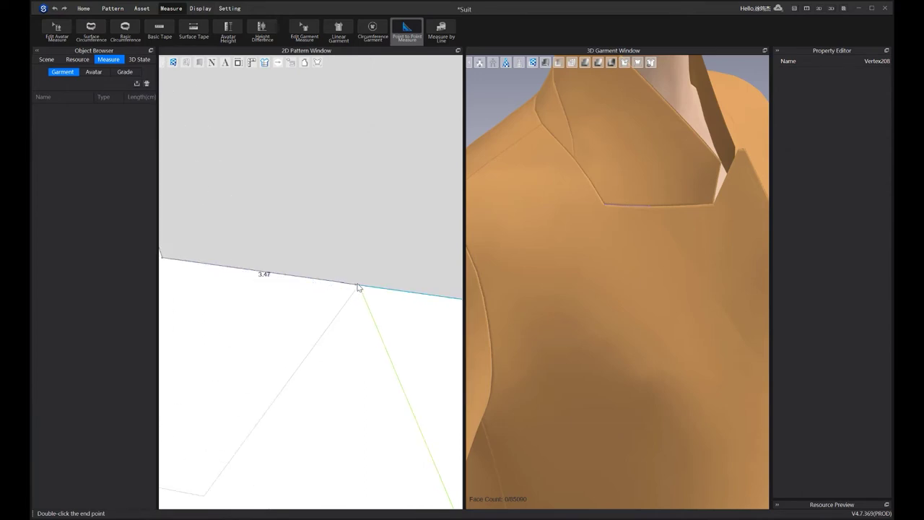
scroll(360, 287, down, 8)
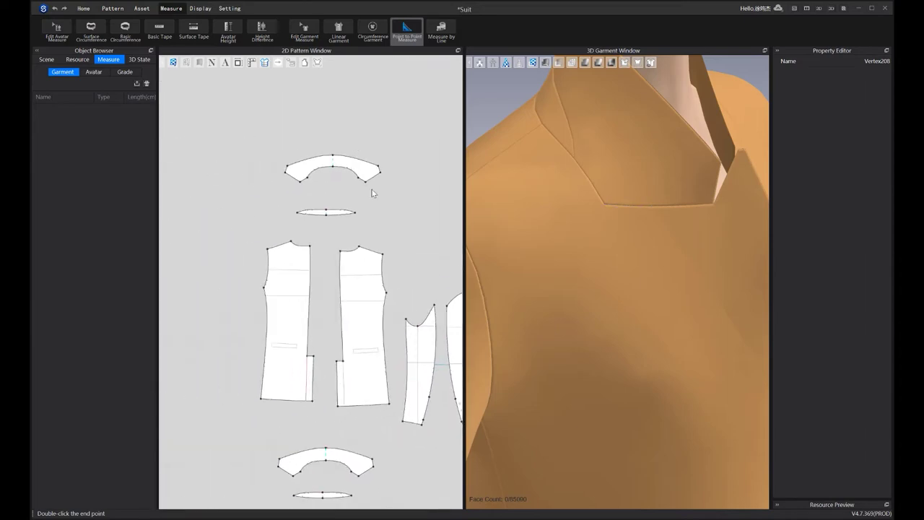
Add a point on the outer collar's slanted end edge, 3.53 cm from its lower corner
click(114, 8)
click(201, 31)
scroll(369, 177, up, 6)
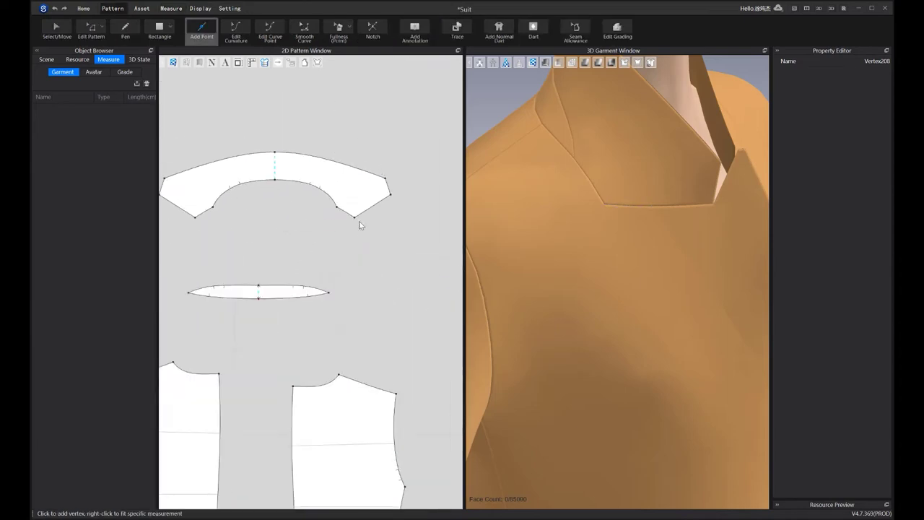
right_click(378, 187)
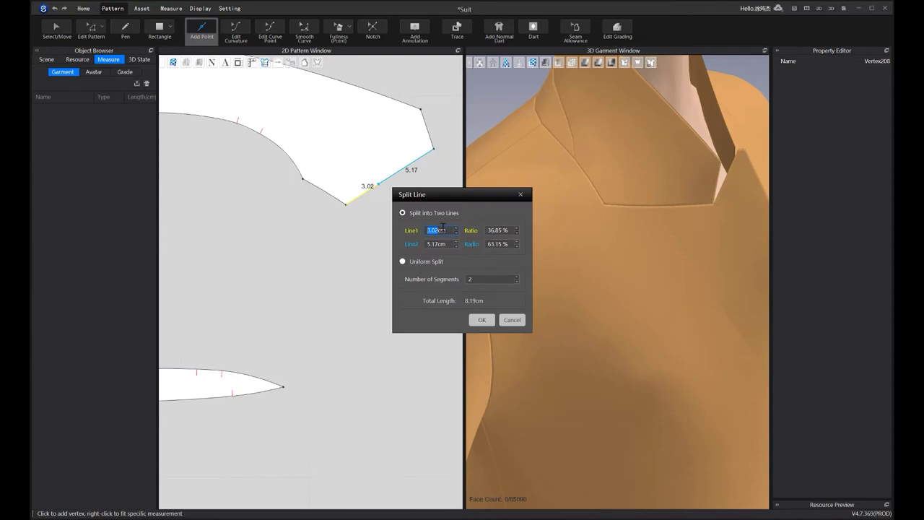
text(53)
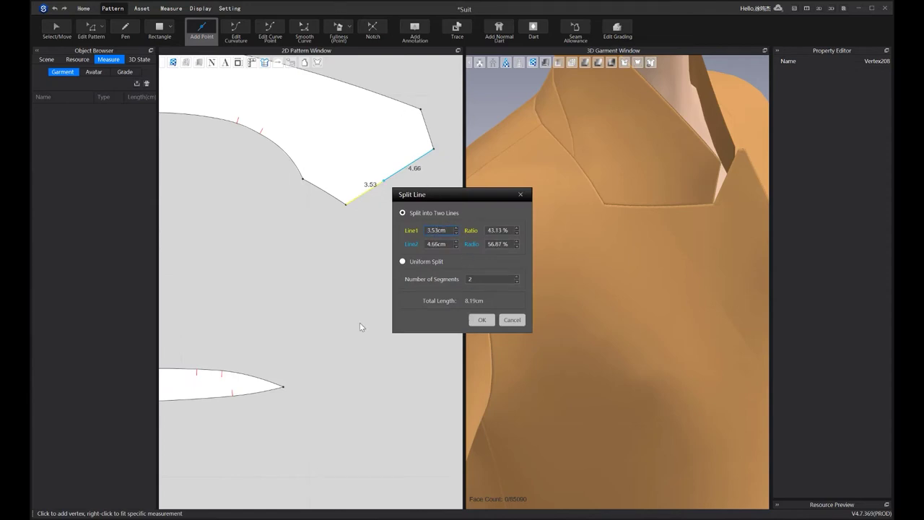
click(479, 321)
Draw an internal line on the outer collar from its centre line, about 0.5 cm above the neck edge, to the new edge point
scroll(379, 236, down, 2)
middle_drag(379, 237, 423, 300)
middle_drag(319, 210, 355, 165)
scroll(305, 166, down, 5)
scroll(244, 89, up, 2)
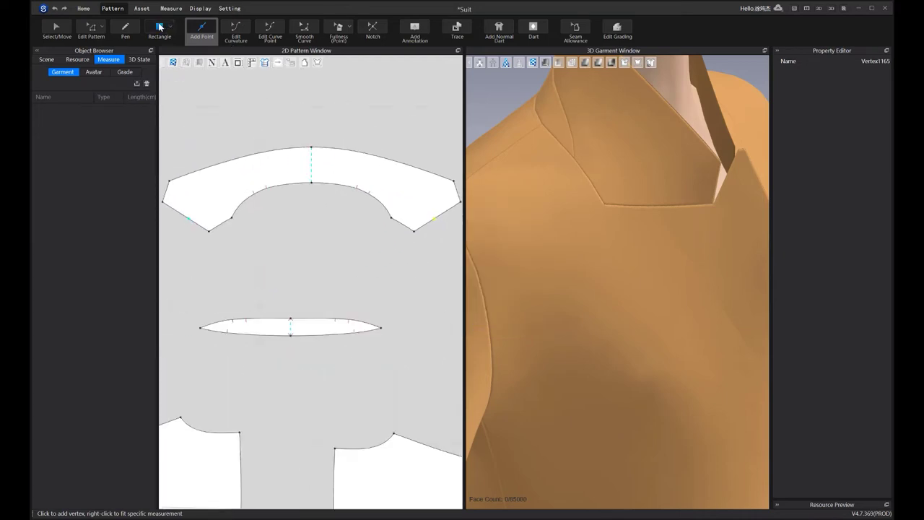
key(h)
scroll(252, 220, up, 6)
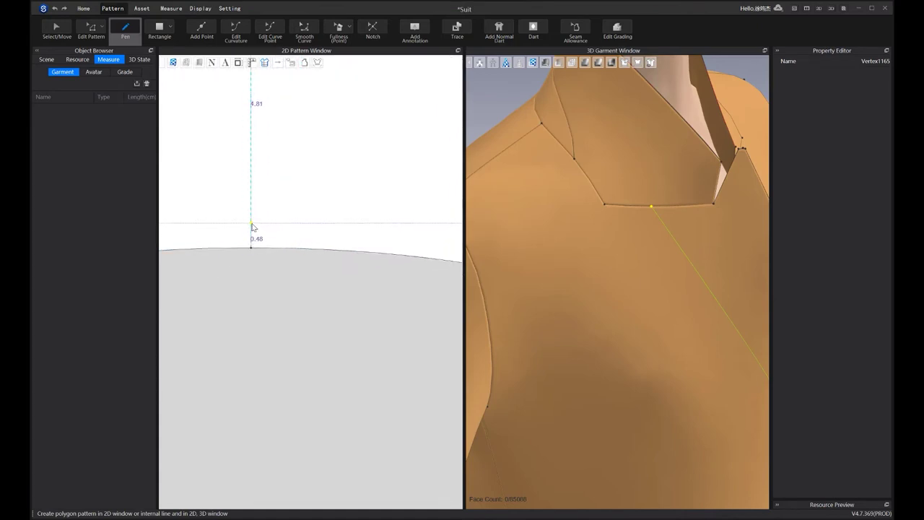
click(251, 222)
scroll(257, 228, down, 4)
middle_drag(317, 274, 181, 179)
scroll(320, 231, down, 1)
scroll(361, 229, up, 2)
middle_drag(366, 228, 233, 234)
scroll(303, 273, up, 5)
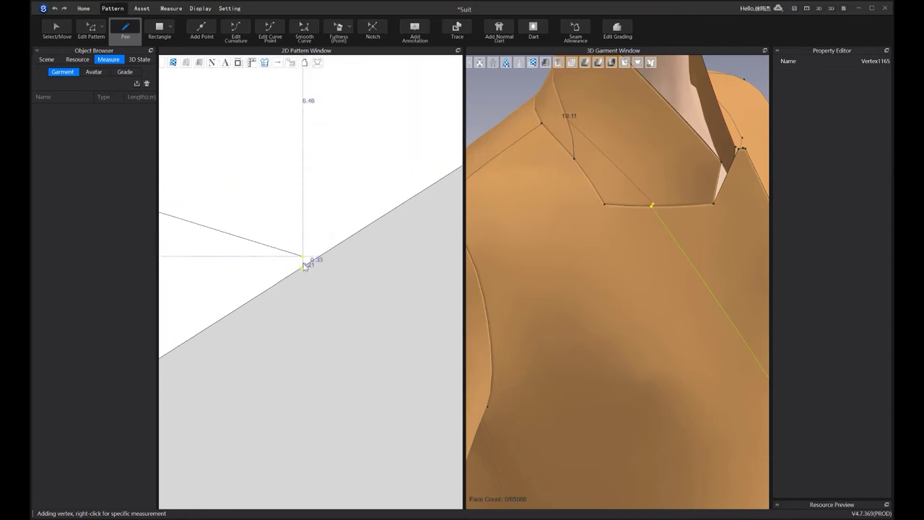
double_click(301, 268)
Bend the straight internal line on the outer collar into an arc that stays inside the piece as the collar roll line
scroll(372, 281, down, 10)
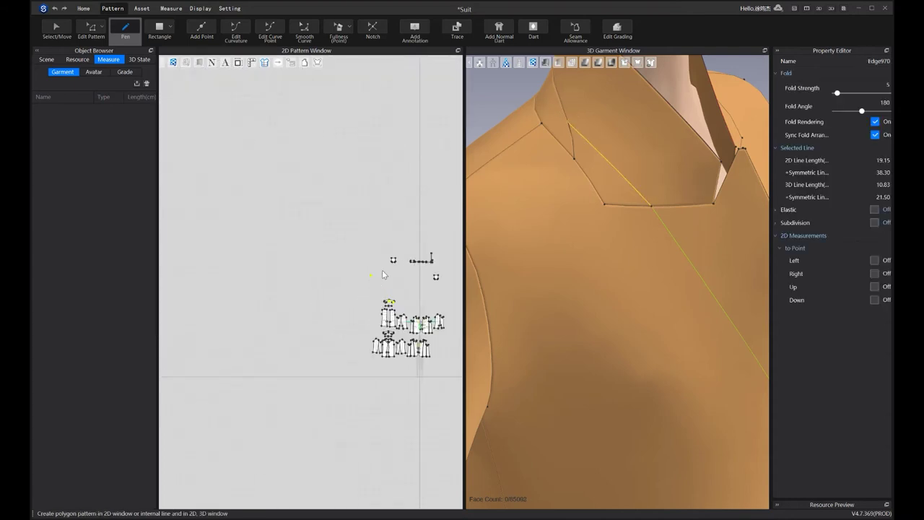
scroll(373, 276, up, 4)
middle_drag(368, 332, 375, 172)
scroll(375, 171, up, 3)
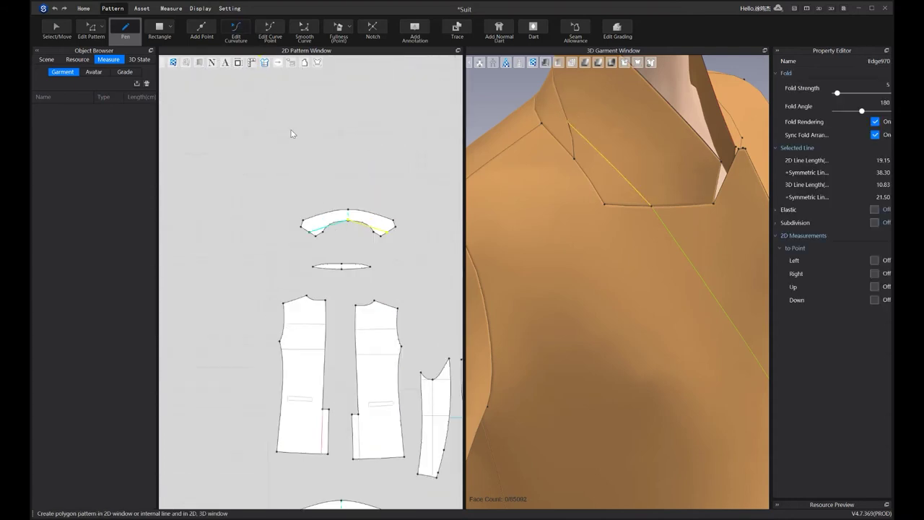
key(c)
scroll(343, 220, up, 6)
middle_drag(370, 234, 289, 244)
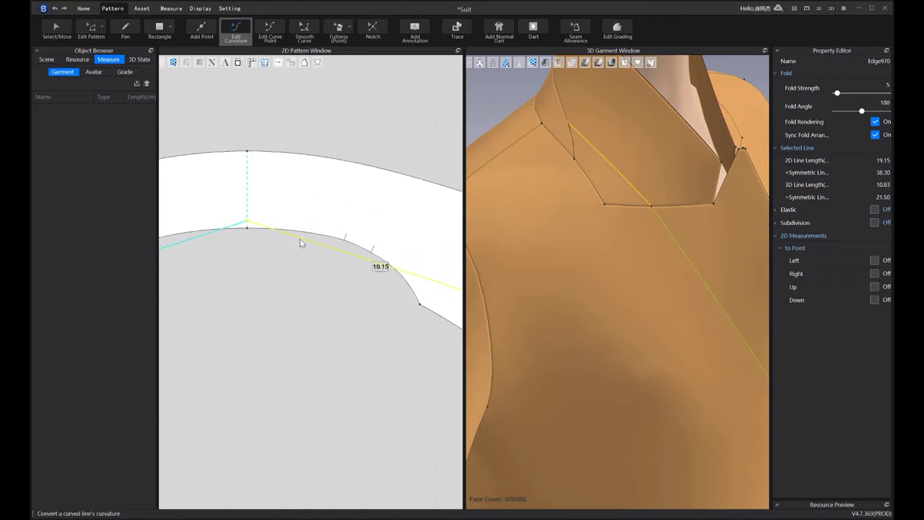
drag(302, 242, 334, 222)
scroll(303, 282, down, 6)
middle_drag(299, 285, 317, 244)
scroll(639, 194, up, 3)
right_drag(640, 194, 621, 211)
scroll(621, 214, up, 1)
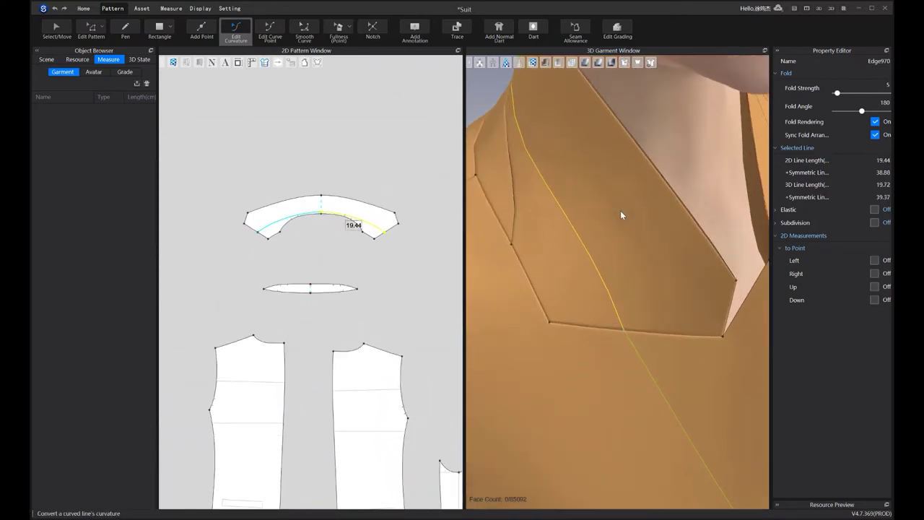
scroll(404, 242, up, 3)
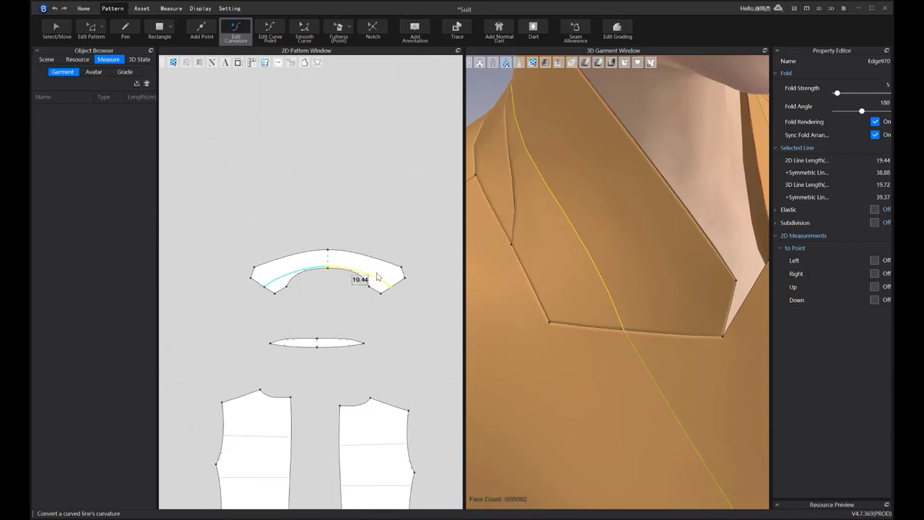
Copy the curved collar roll line and place the copy on the collar piece of the lining set
scroll(310, 226, up, 3)
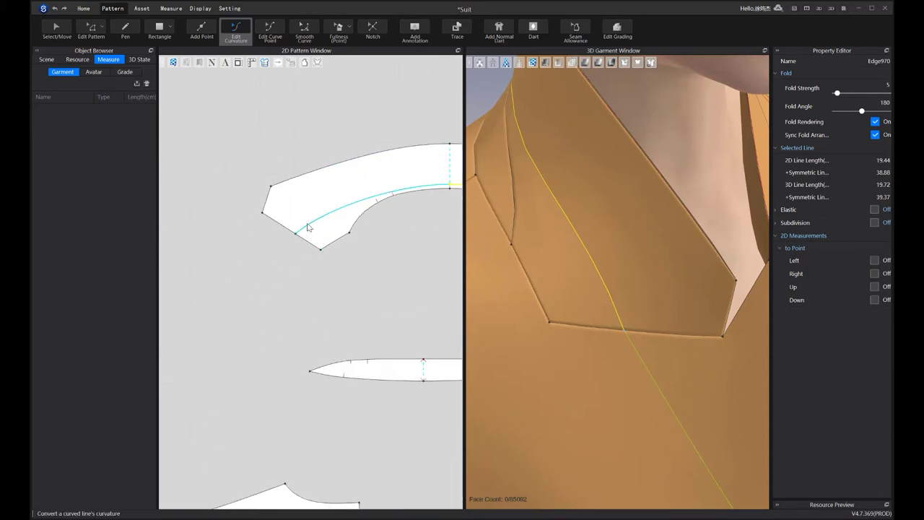
click(93, 34)
right_click(316, 219)
click(288, 254)
click(316, 219)
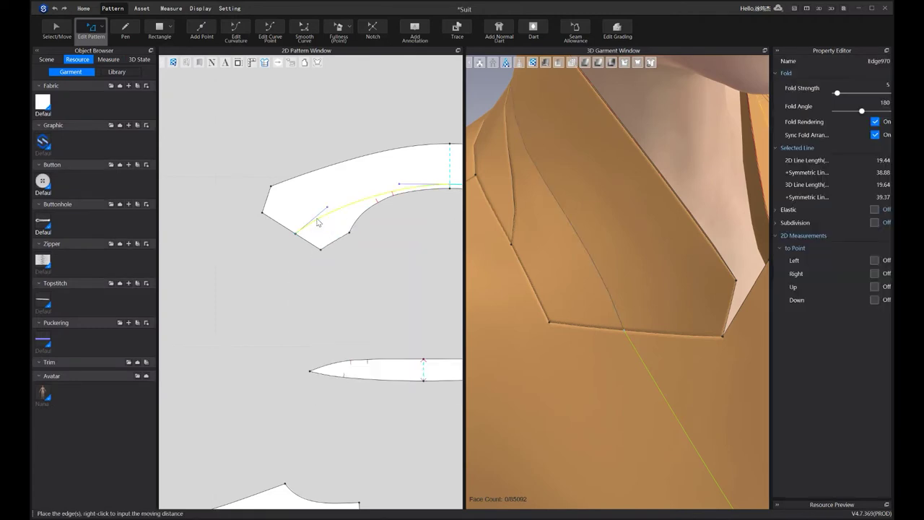
scroll(371, 194, down, 5)
middle_drag(355, 379, 347, 260)
scroll(363, 318, up, 4)
click(352, 368)
Add a point on the lining-set collar's slanted end edge, 3.53 cm from its lower corner
scroll(361, 390, up, 5)
middle_drag(363, 395, 306, 280)
scroll(382, 336, down, 2)
middle_drag(389, 341, 302, 243)
scroll(321, 271, up, 2)
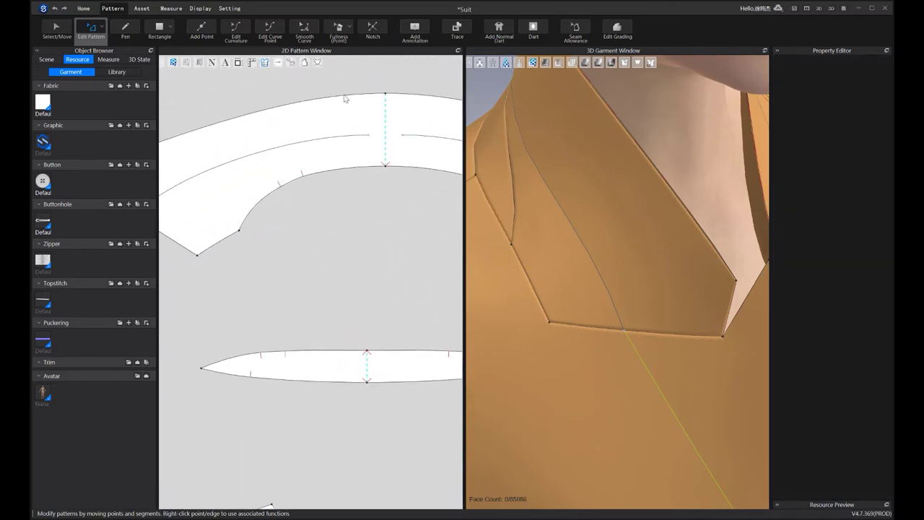
middle_drag(232, 228, 267, 222)
key(x)
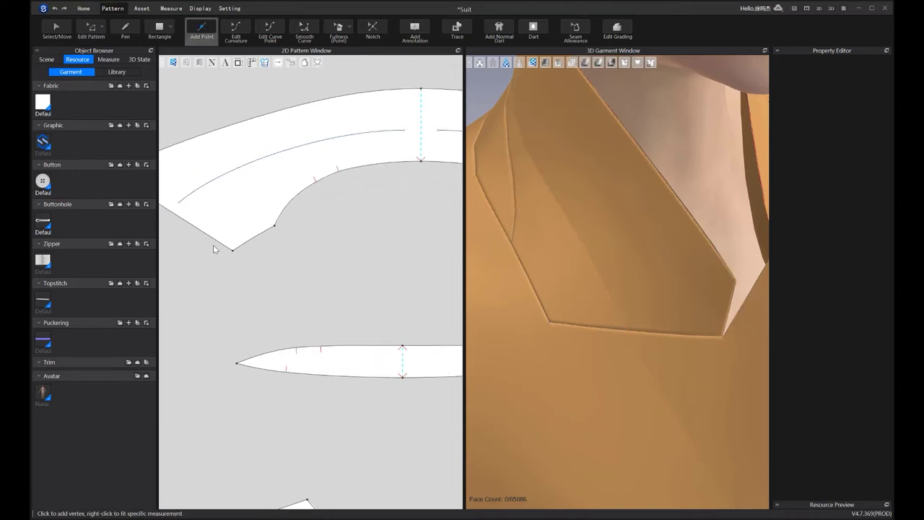
right_click(196, 227)
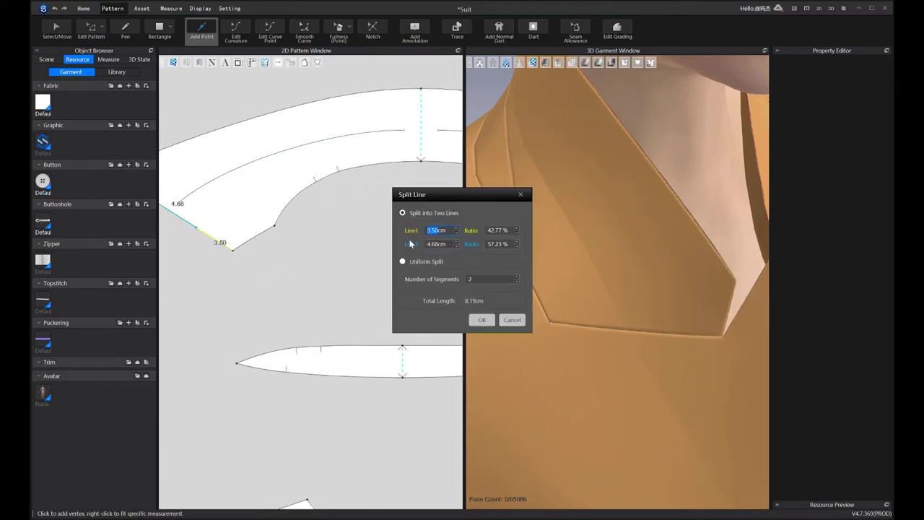
text(3.53)
click(480, 320)
Join the copied roll line's ends to the new edge point and to the centre line of the lining-set collar
click(91, 29)
drag(215, 179, 203, 205)
click(278, 233)
scroll(206, 236, up, 3)
scroll(351, 210, down, 2)
click(353, 213)
Select the roll lines on both collar pieces together and set their fold angle to 360
scroll(334, 149, down, 5)
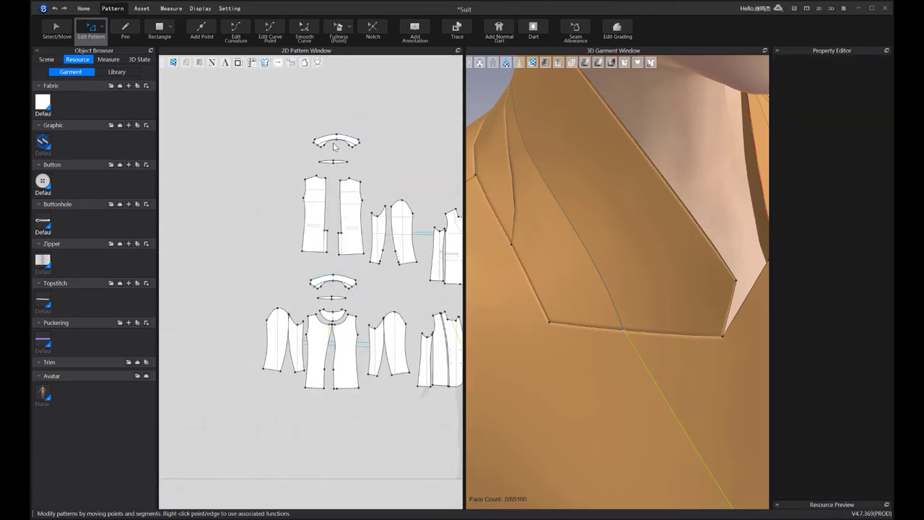
scroll(333, 149, up, 3)
click(313, 149)
shift+click(302, 424)
drag(863, 114, 886, 111)
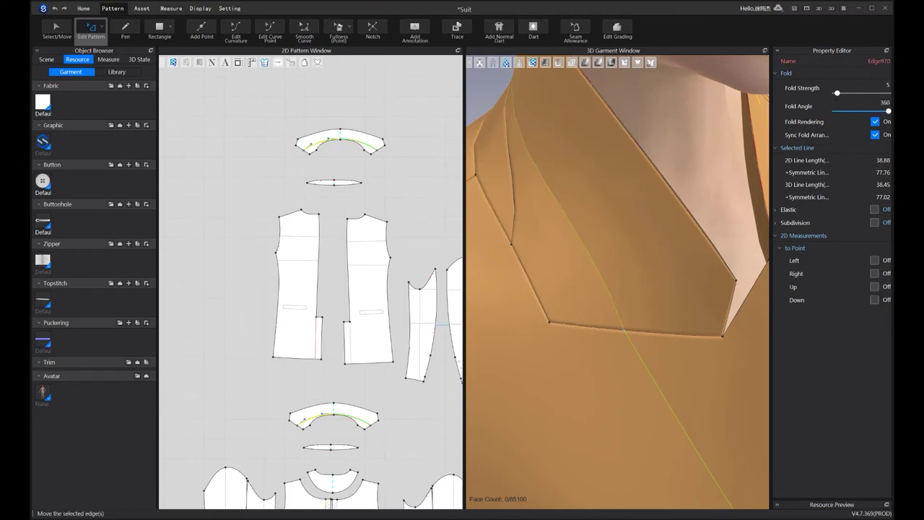
Simulate the garment and check the collar stand at the back neck
right_drag(640, 137, 607, 128)
scroll(605, 124, down, 3)
scroll(595, 111, down, 2)
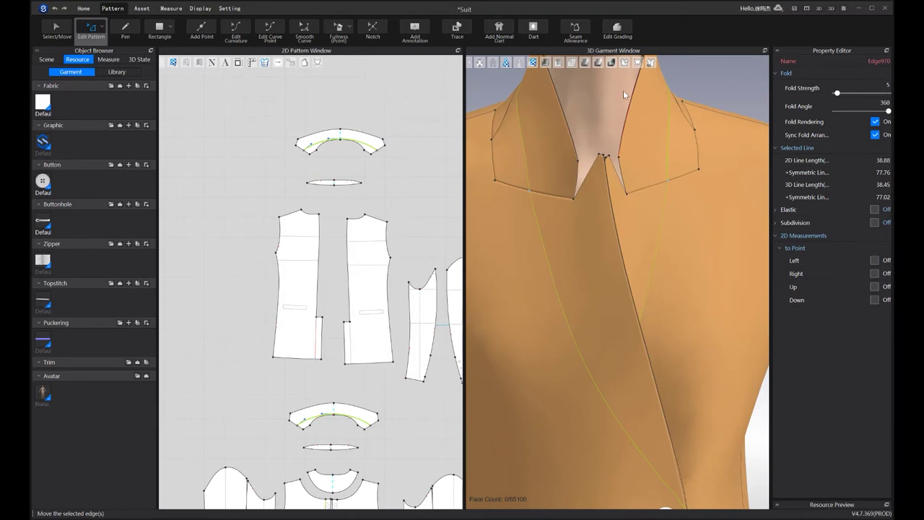
key(space)
right_drag(651, 103, 549, 202)
click(567, 206)
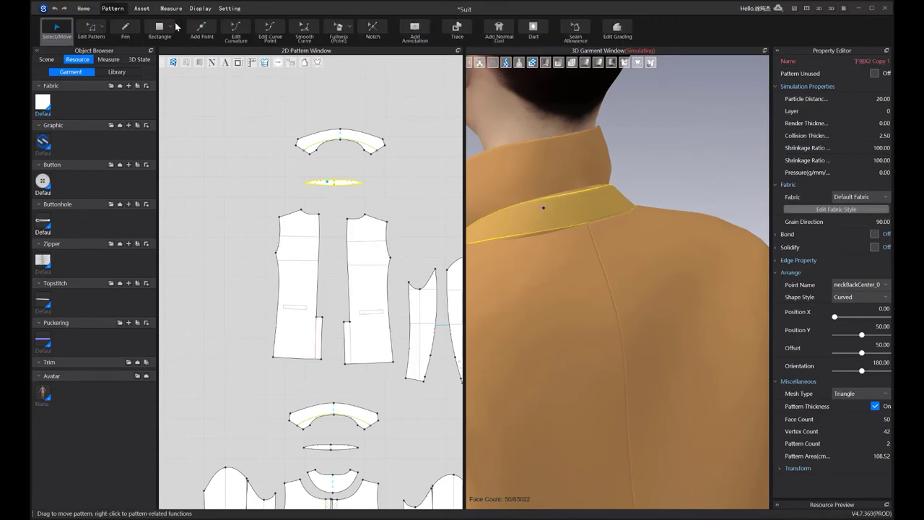
Free-sew half of the outer collar stand's lower edge to the outer back panel's neckline and simulate the seam briefly
click(83, 8)
key(m)
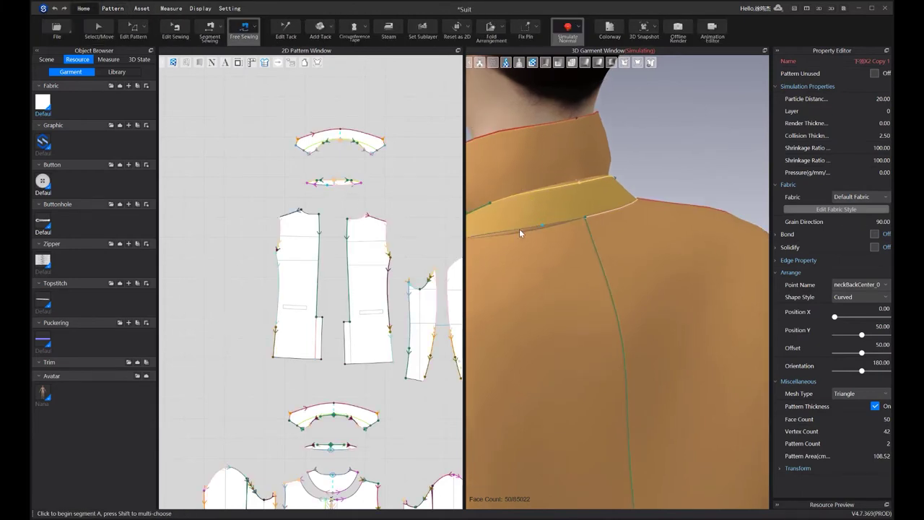
scroll(331, 206, up, 3)
click(315, 197)
click(350, 199)
click(323, 257)
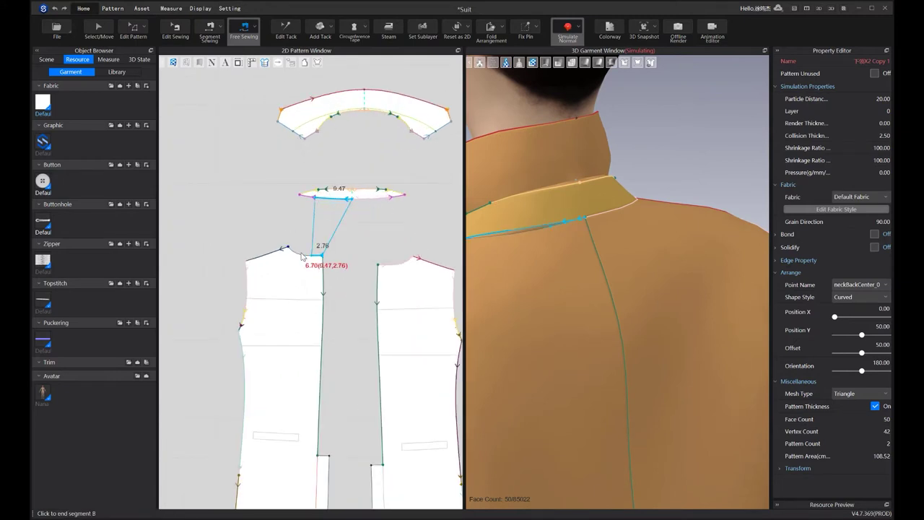
click(289, 248)
right_drag(667, 151, 679, 130)
key(space)
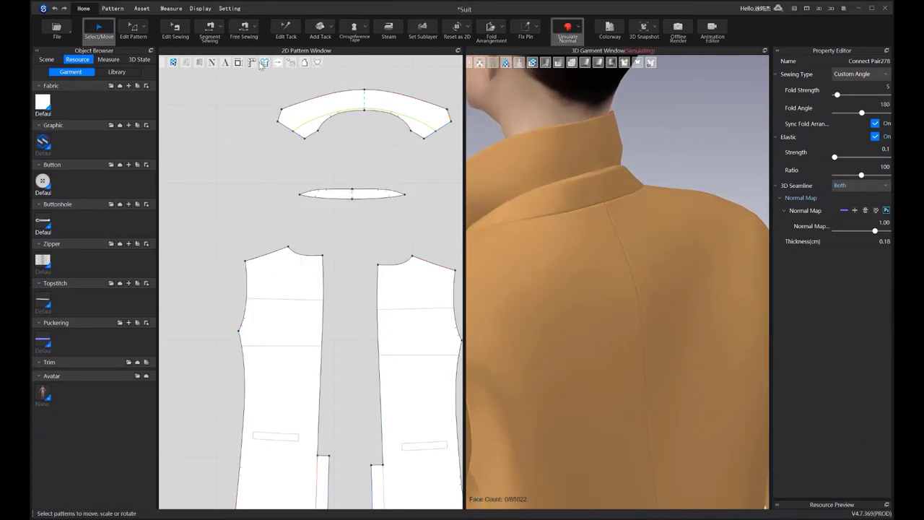
key(space)
Free-sew the necklines of both outer back panels to the back neck facing's upper edge and set the sewing type to Turned
scroll(333, 232, down, 3)
scroll(246, 155, up, 5)
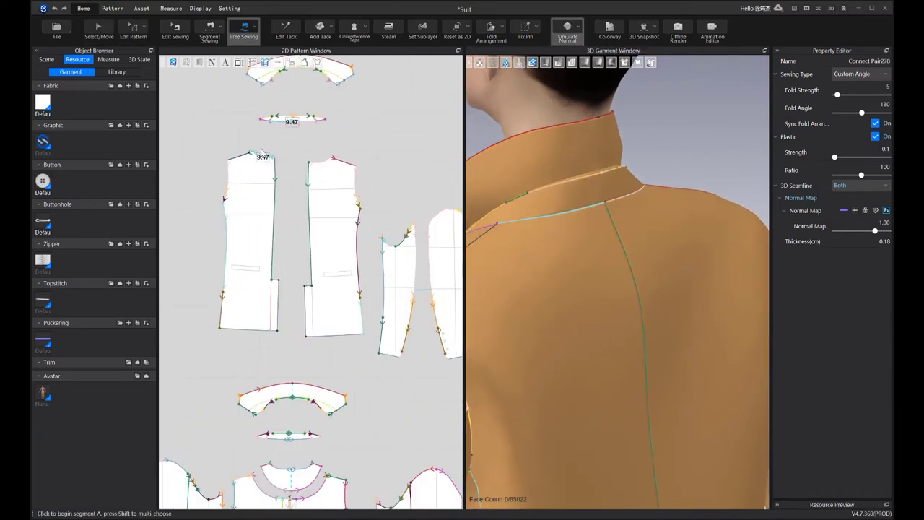
click(246, 155)
click(289, 161)
click(355, 173)
shift+click(394, 167)
scroll(346, 153, down, 5)
middle_drag(297, 409, 334, 272)
scroll(334, 272, up, 3)
scroll(336, 240, up, 3)
click(345, 226)
scroll(344, 245, up, 3)
scroll(393, 247, up, 3)
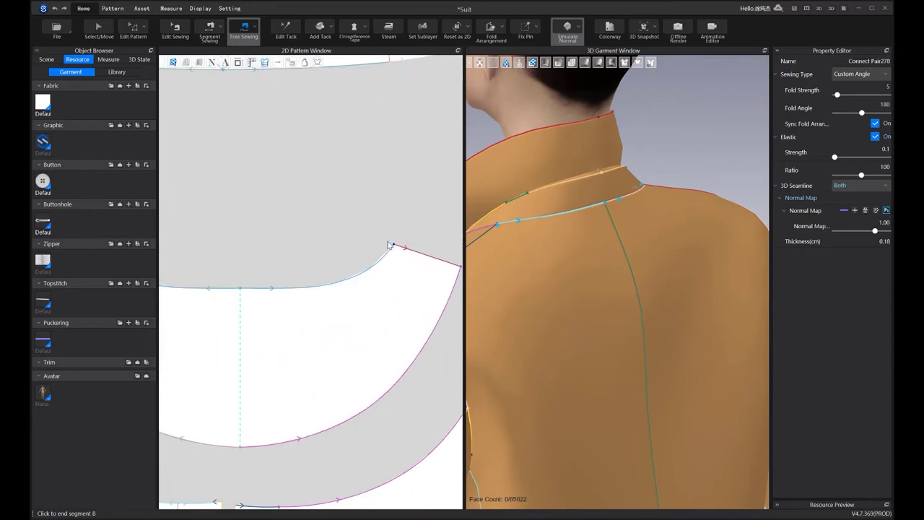
scroll(744, 165, down, 2)
right_drag(744, 165, 728, 163)
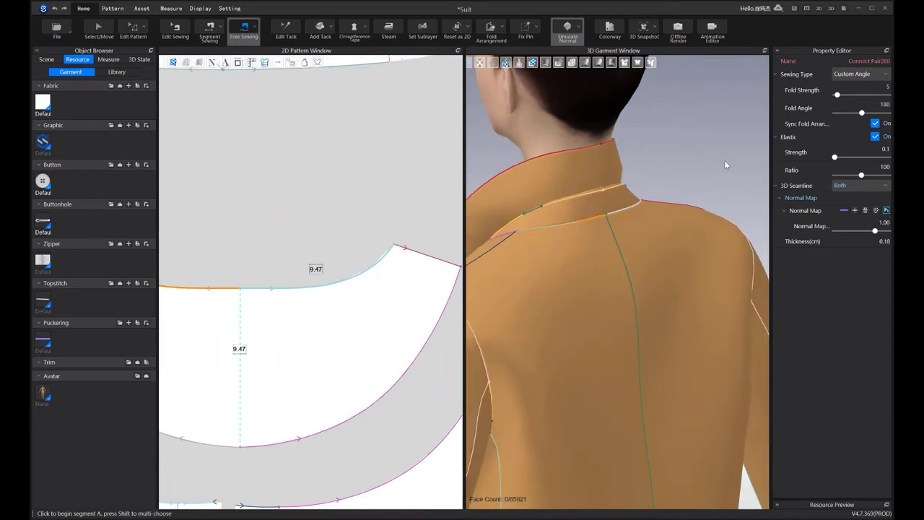
click(867, 75)
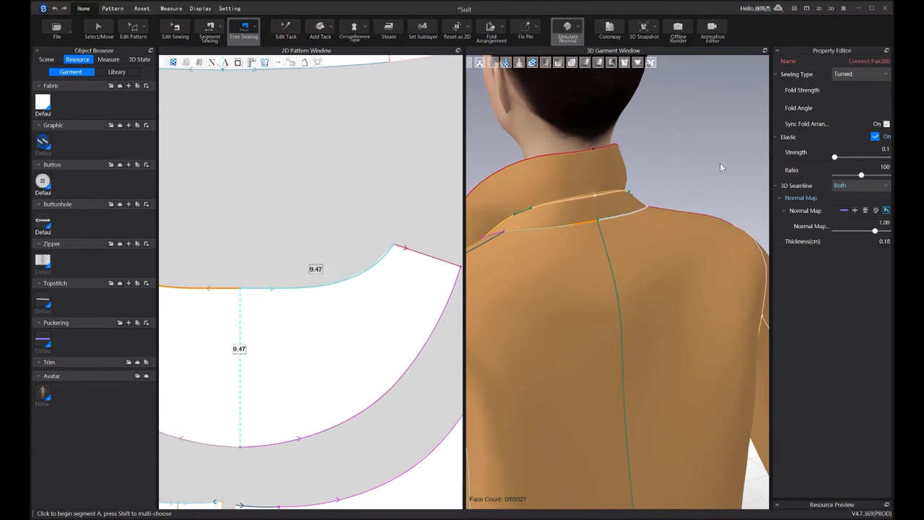
scroll(720, 167, down, 3)
Try to pull the upright collar down over the stand around the back and side of the neck while simulating
key(q)
right_drag(686, 180, 618, 212)
key(space)
drag(615, 199, 616, 239)
right_drag(622, 240, 598, 244)
drag(641, 196, 645, 240)
key(space)
right_drag(645, 240, 830, 224)
scroll(595, 214, up, 2)
key(space)
drag(584, 201, 602, 245)
key(space)
right_drag(610, 245, 538, 244)
key(space)
right_drag(638, 233, 612, 230)
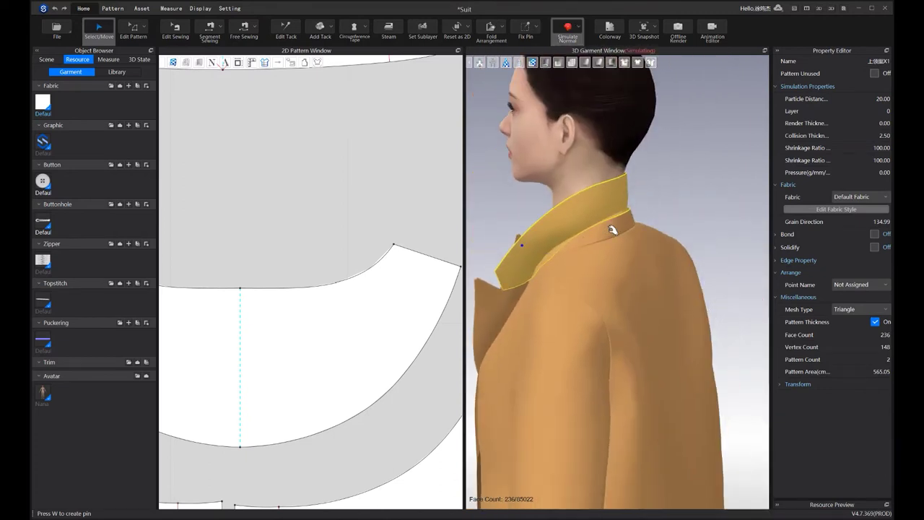
Freeze the outer collar stand and pull the upper collar down over it at the back neck while simulating
right_click(612, 228)
click(751, 171)
click(620, 227)
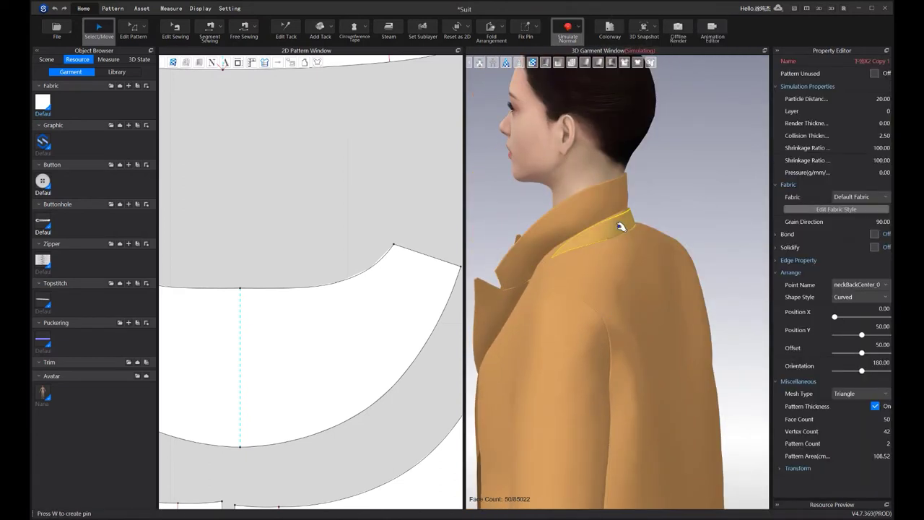
key(ctrl+k)
drag(612, 192, 613, 238)
key(space)
mouse_move(613, 238)
right_down()
mouse_move(581, 244)
mouse_move(603, 241)
right_up()
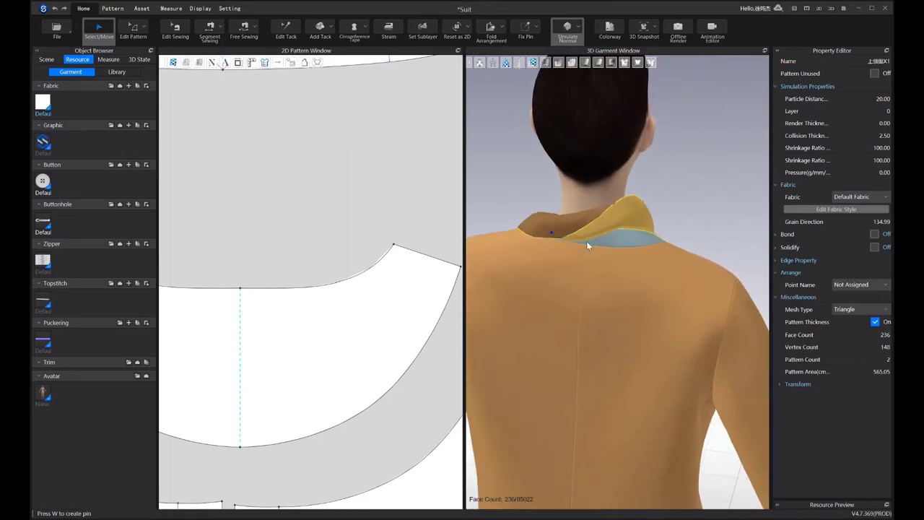
Pull the remaining upright part of the upper collar down across the back neck while simulating
key(w)
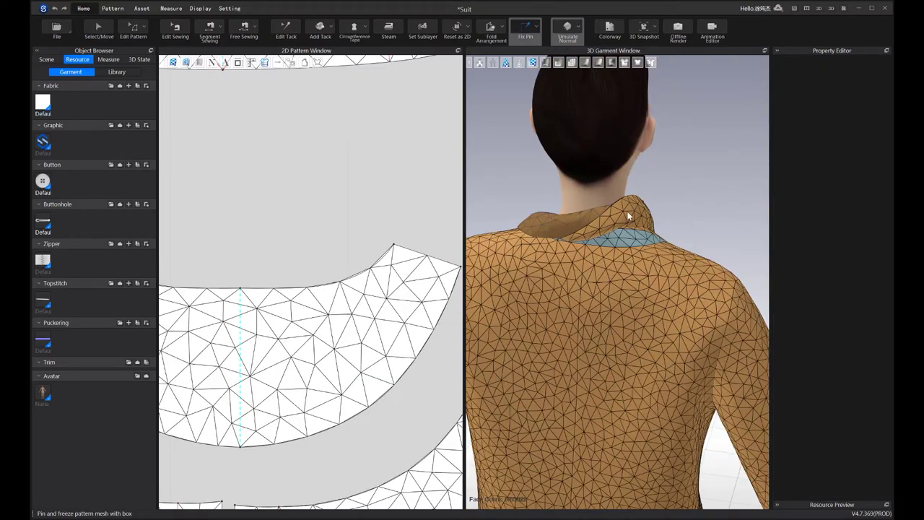
key(space)
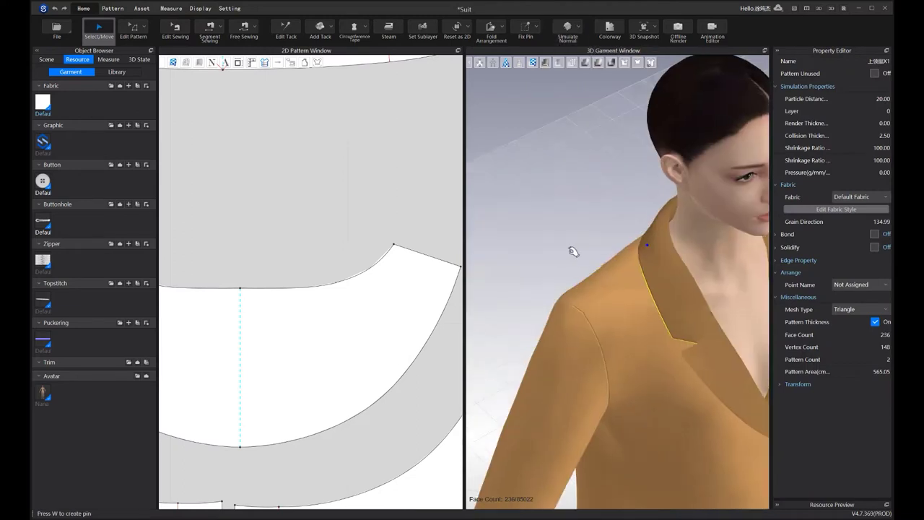
right_drag(572, 251, 599, 203)
key(space)
click(634, 209)
right_click(630, 210)
right_drag(653, 227, 560, 242)
Examine the collar stand and the fold of the upper collar from the back and side, running the simulation briefly
click(421, 272)
scroll(425, 267, down, 6)
middle_drag(450, 244, 460, 220)
click(409, 184)
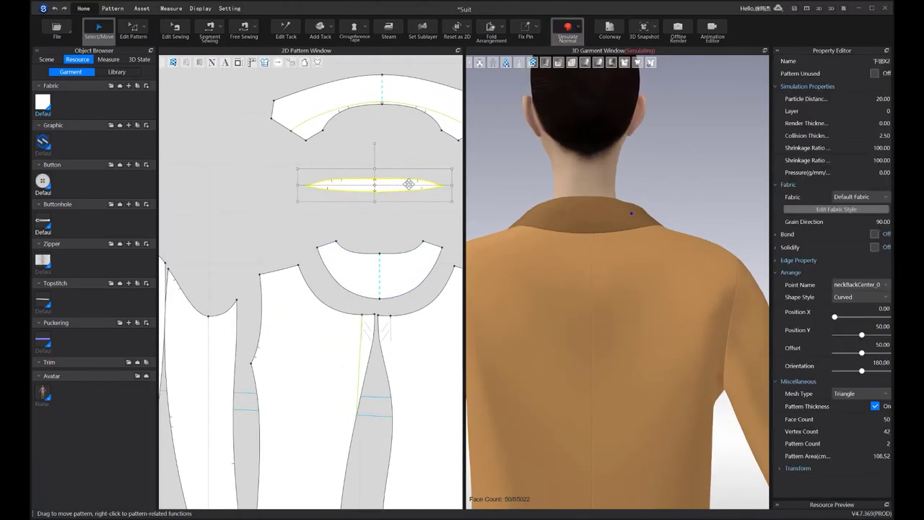
click(662, 157)
right_drag(665, 213, 757, 217)
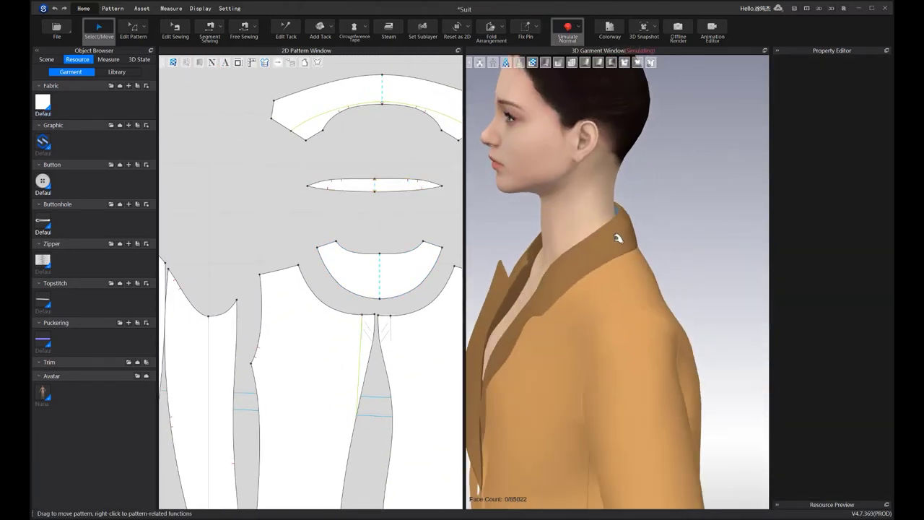
right_drag(615, 237, 653, 247)
click(618, 229)
right_drag(673, 203, 581, 207)
key(space)
click(699, 200)
key(space)
key(space)
key(w)
scroll(410, 269, down, 5)
scroll(410, 268, up, 3)
right_drag(663, 204, 725, 202)
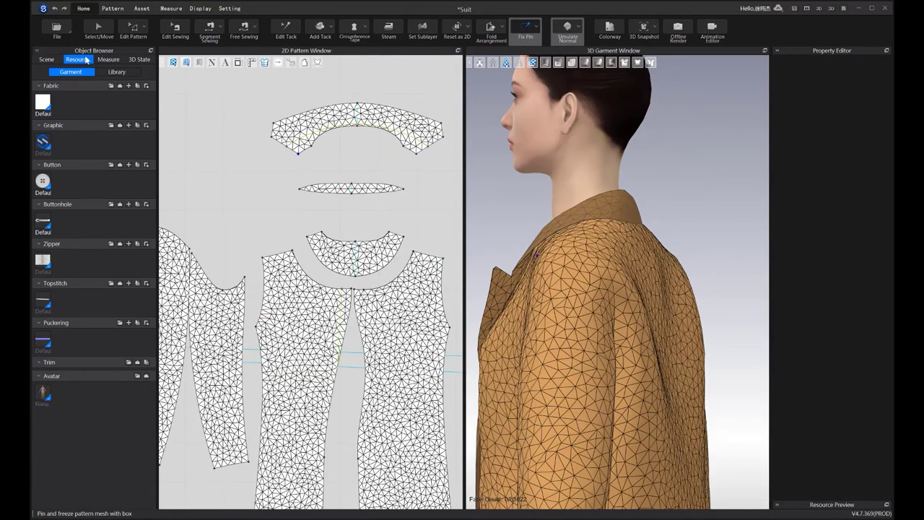
Examine the whole jacket on the avatar from the front
click(98, 31)
key(2)
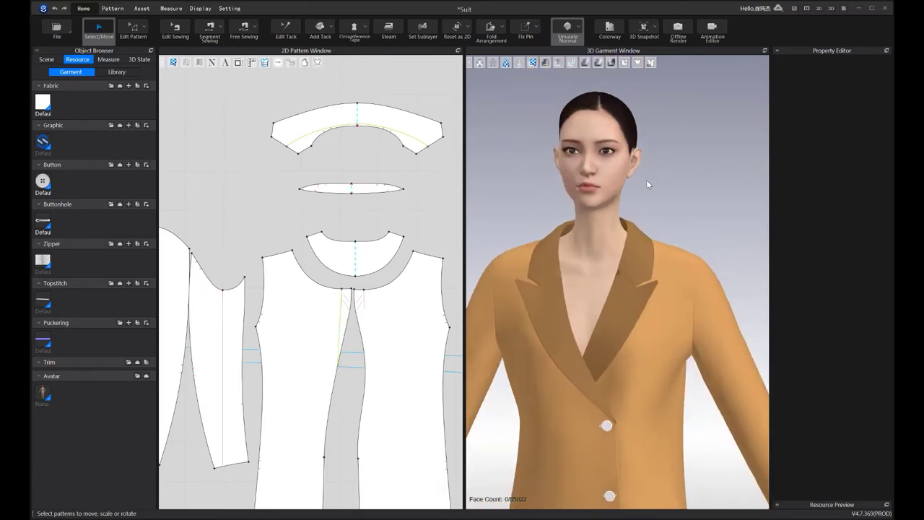
scroll(645, 163, down, 3)
right_drag(645, 163, 279, 192)
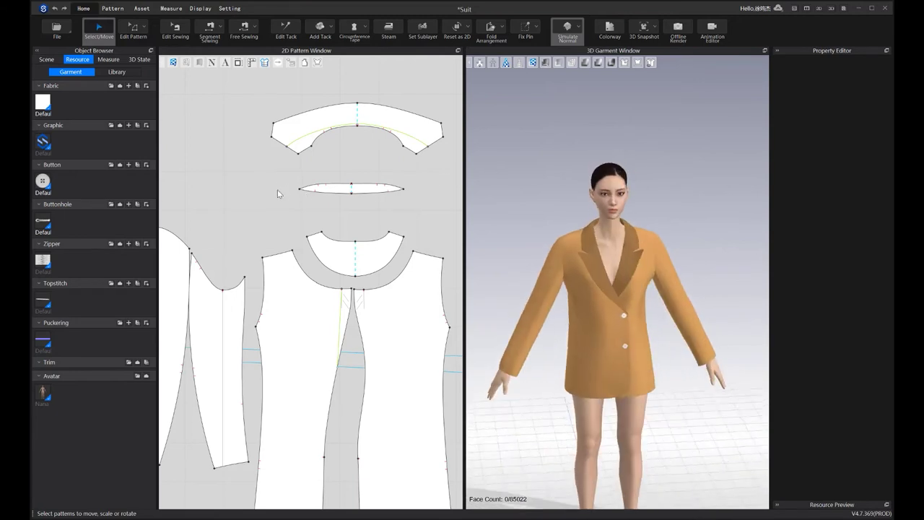
scroll(590, 234, up, 3)
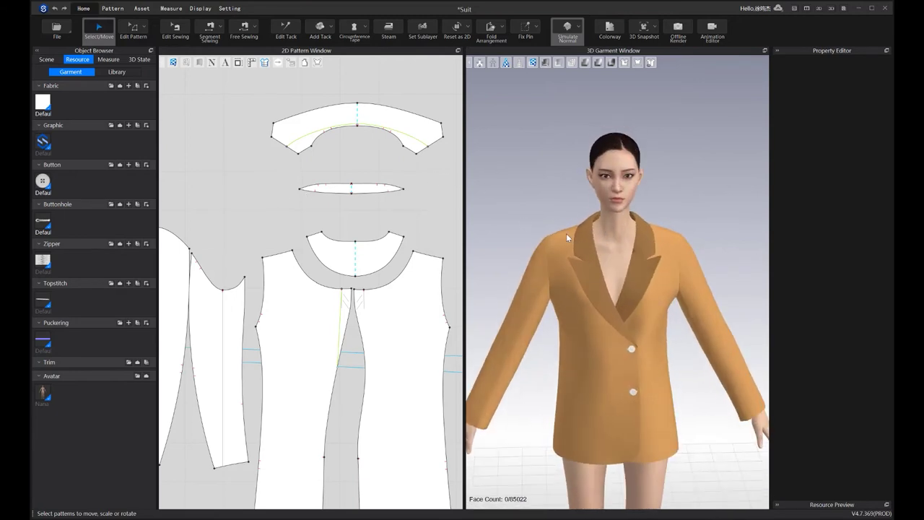
scroll(568, 233, down, 3)
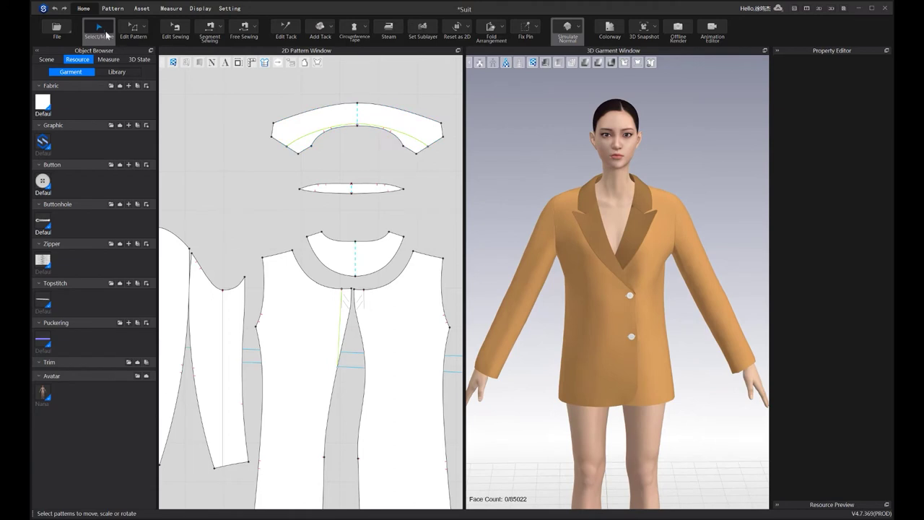
Hide the avatar and show all garment patterns in the 3D view
right_click(626, 201)
click(661, 230)
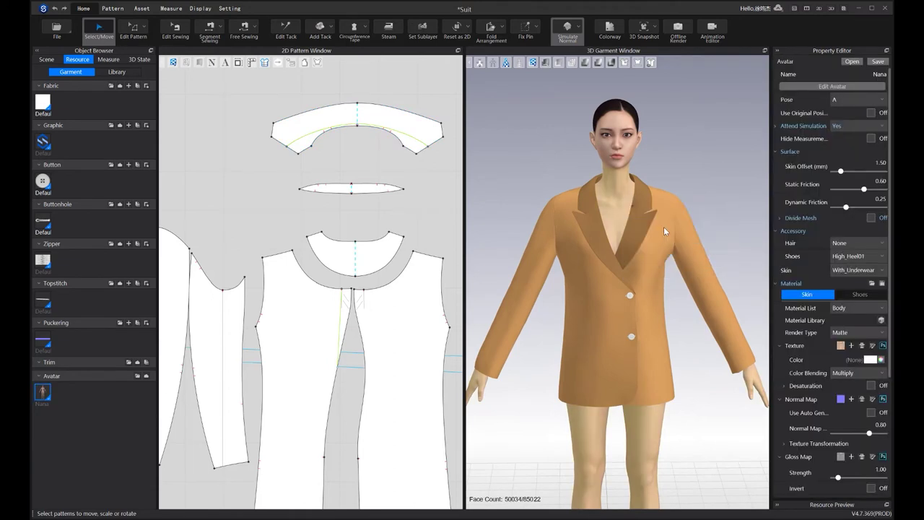
mouse_move(619, 196)
right_down()
mouse_move(620, 205)
mouse_move(618, 186)
right_up()
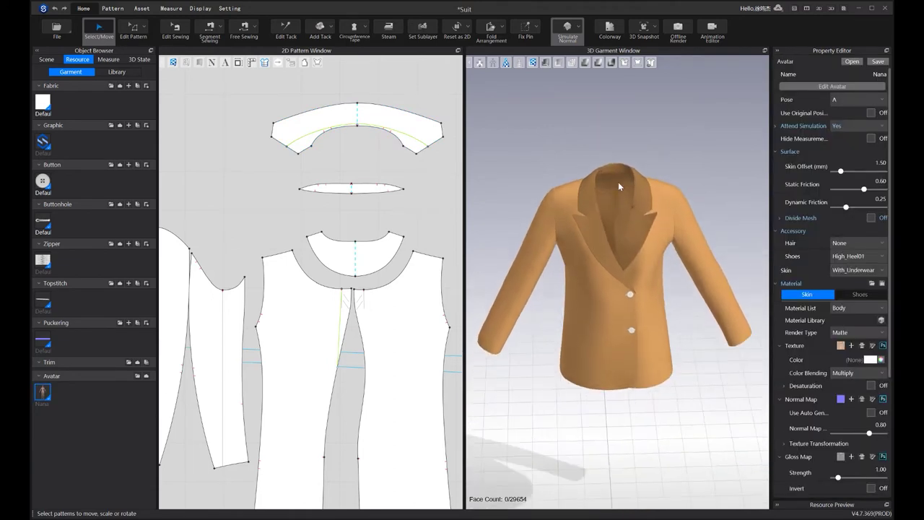
click(618, 176)
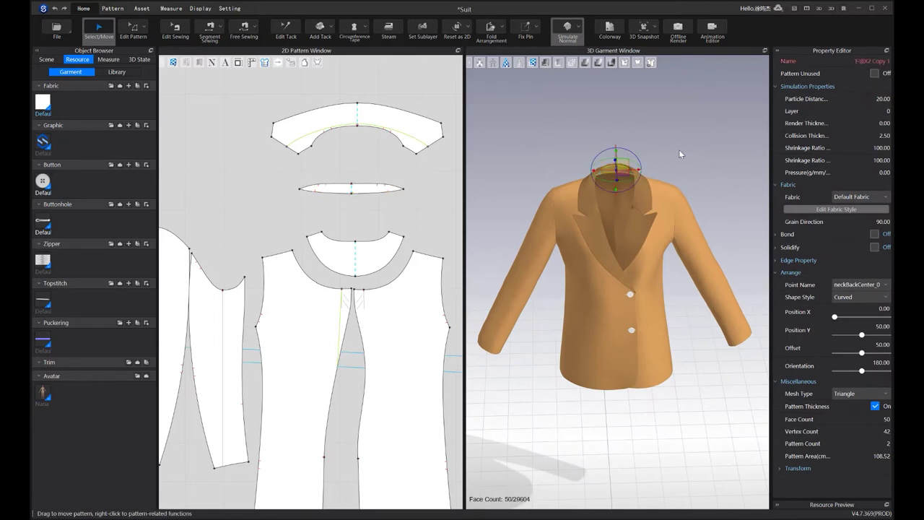
right_click(678, 152)
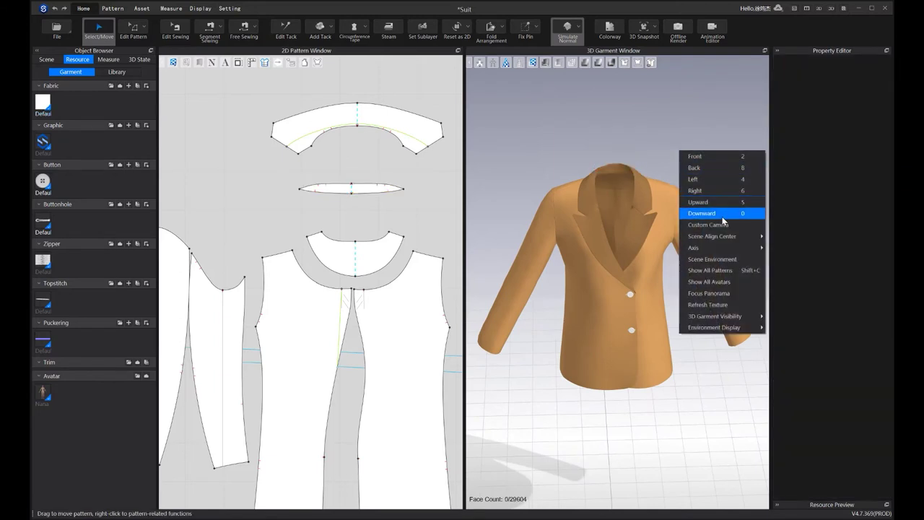
click(726, 273)
Simulate the jacket without the avatar and tug both front panels near the shoulders to settle the garment
scroll(675, 249, up, 3)
key(space)
click(563, 186)
click(675, 193)
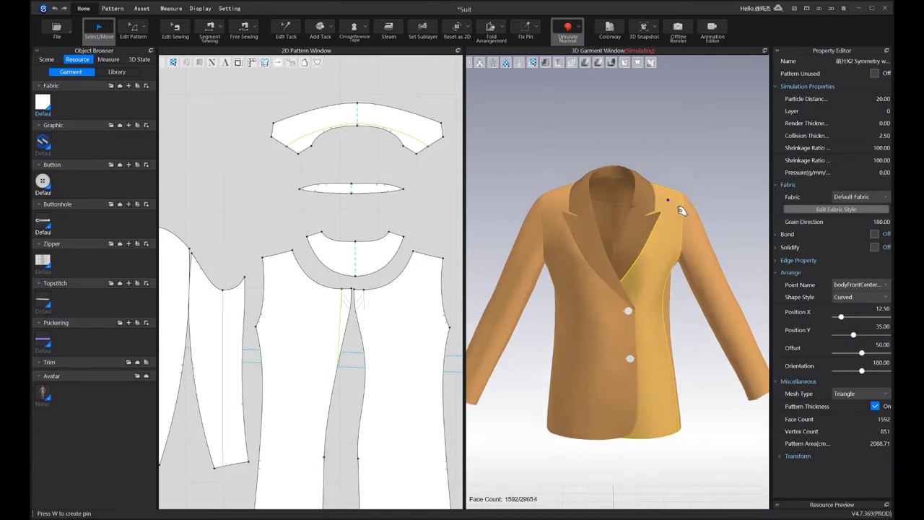
click(558, 215)
key(space)
right_drag(647, 244, 664, 231)
key(space)
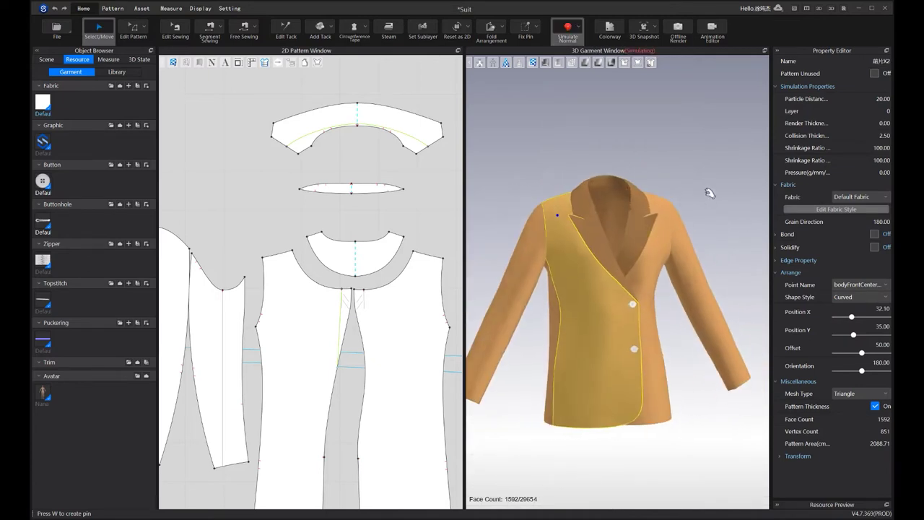
click(709, 192)
right_drag(709, 192, 693, 272)
key(space)
key(space)
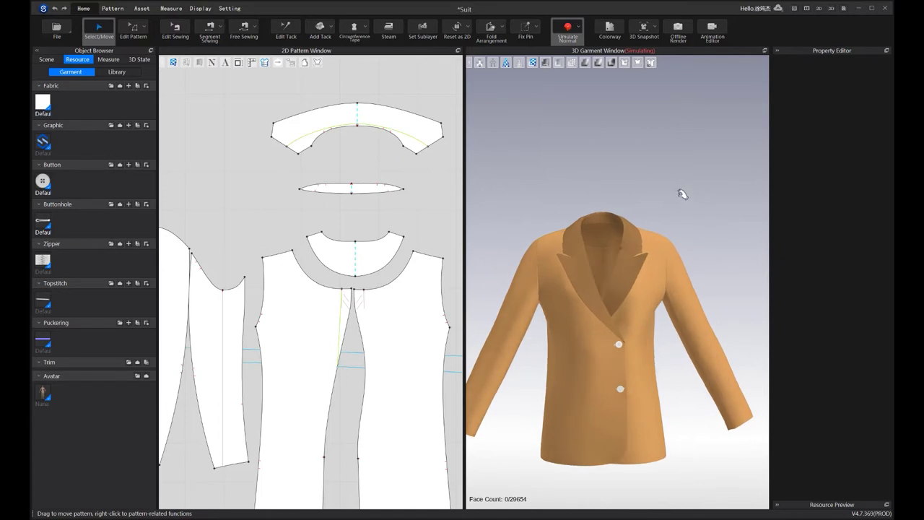
Remove the hardening from all patterns and set their collision thickness to 0.50 while simulating
key(ctrl+a)
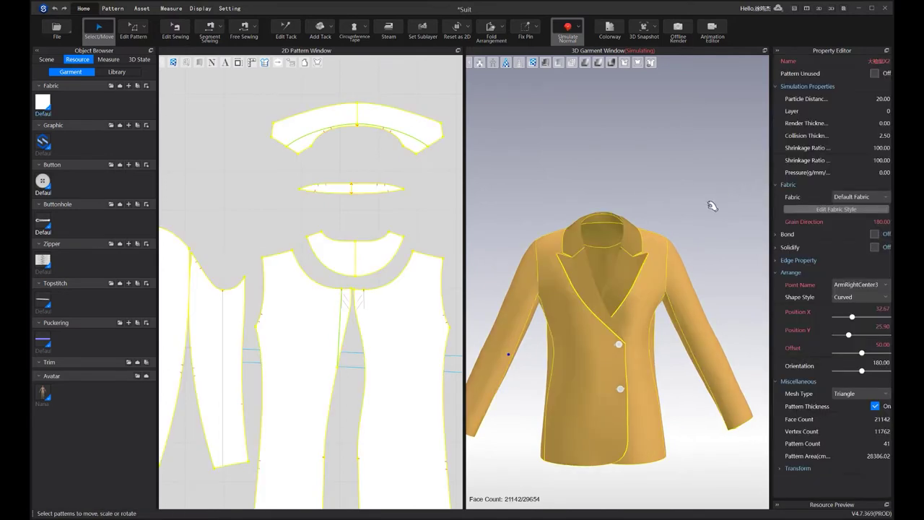
key(ctrl+h)
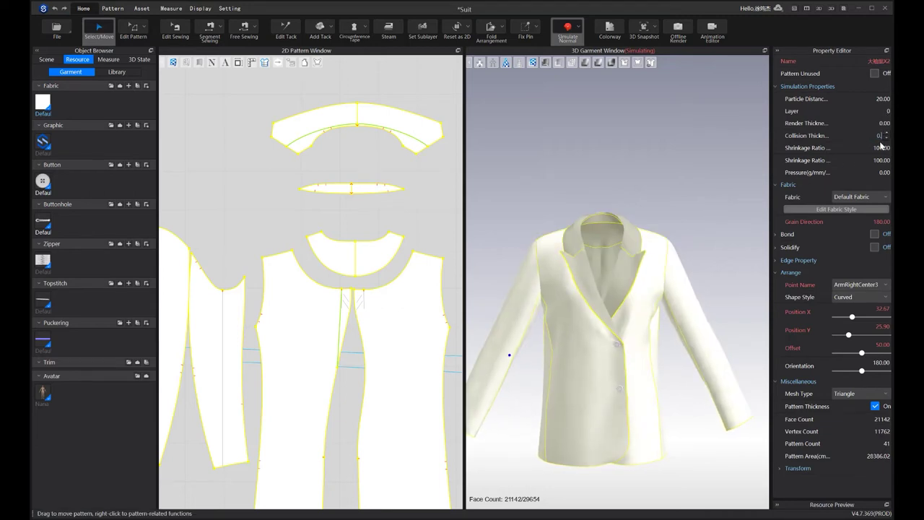
key(Return)
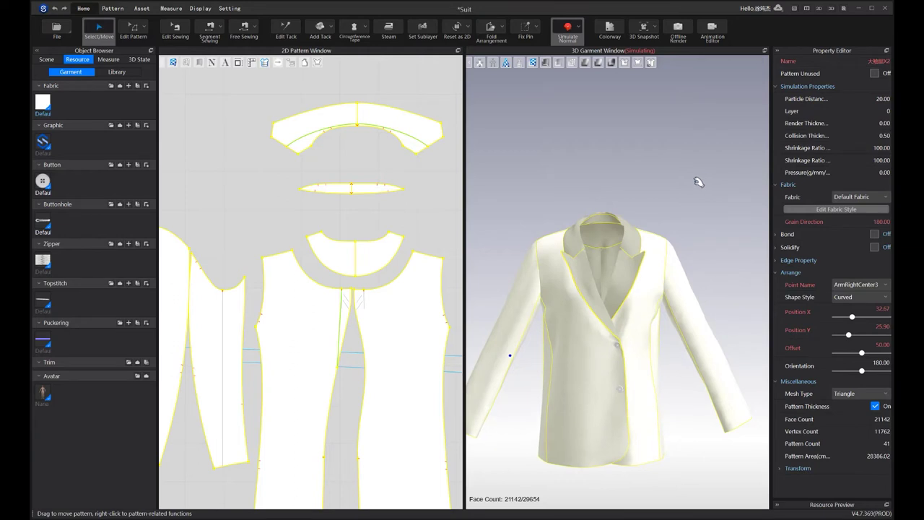
key(space)
right_drag(695, 182, 657, 195)
Set the particle distance of all patterns to 10 and simulate the refined garment
click(670, 194)
key(ctrl+a)
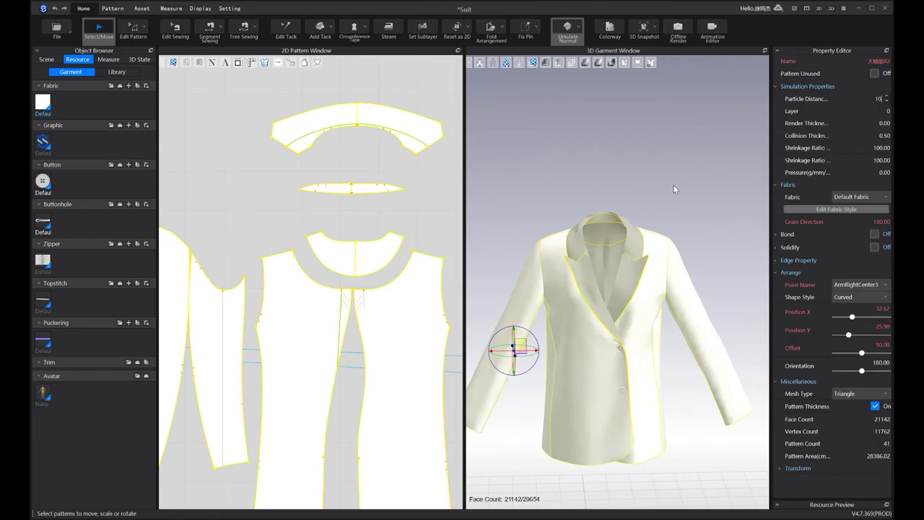
key(Return)
scroll(656, 190, up, 5)
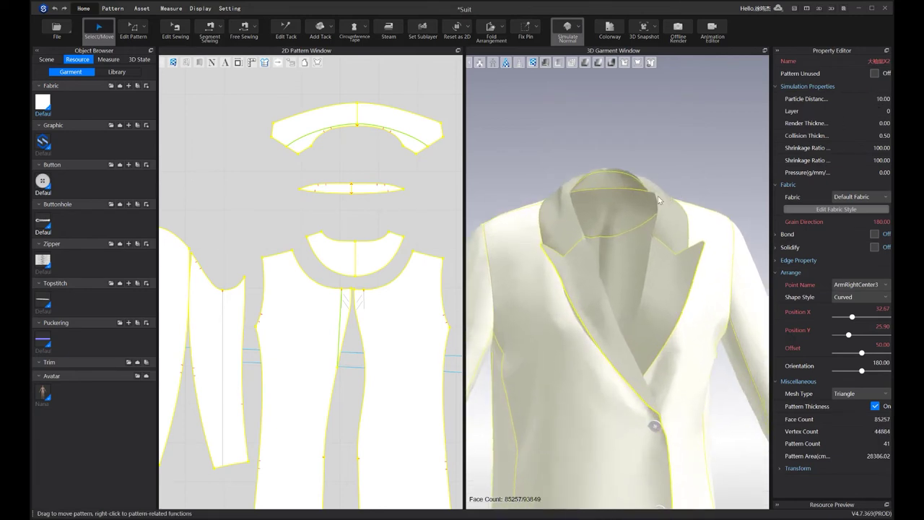
key(space)
right_drag(607, 206, 579, 247)
right_drag(560, 210, 606, 196)
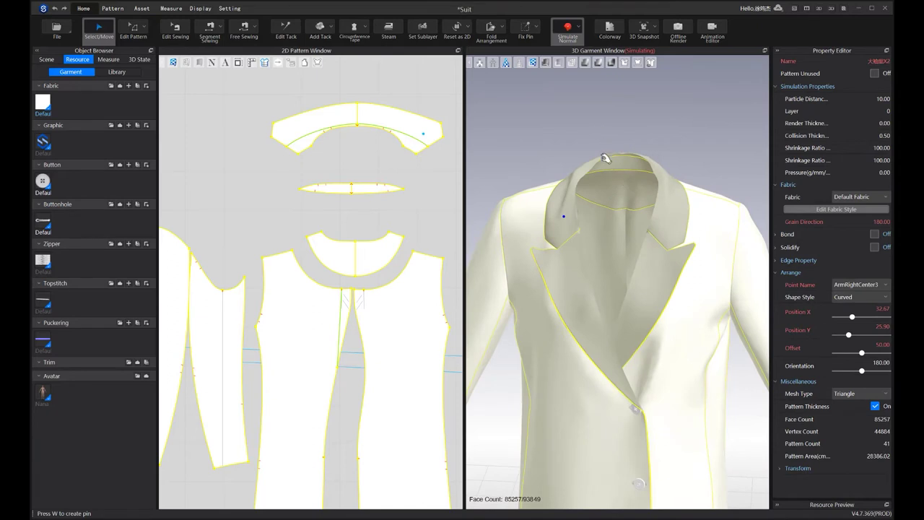
Select the collar, collar stand, back neck facing and front facing patterns and turn on Bond for them
click(622, 169)
shift+click(620, 156)
shift+click(571, 183)
shift+click(580, 256)
shift+click(661, 258)
scroll(337, 235, down, 5)
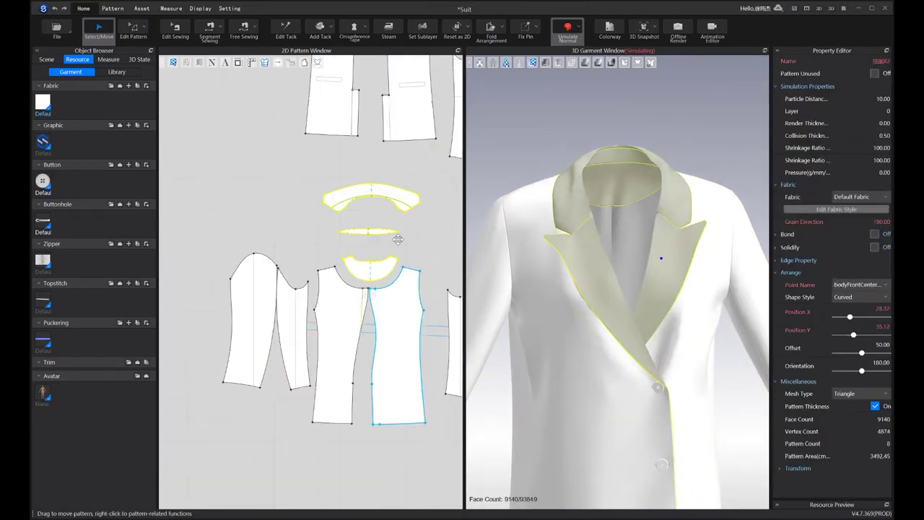
shift+click(346, 195)
scroll(327, 239, down, 3)
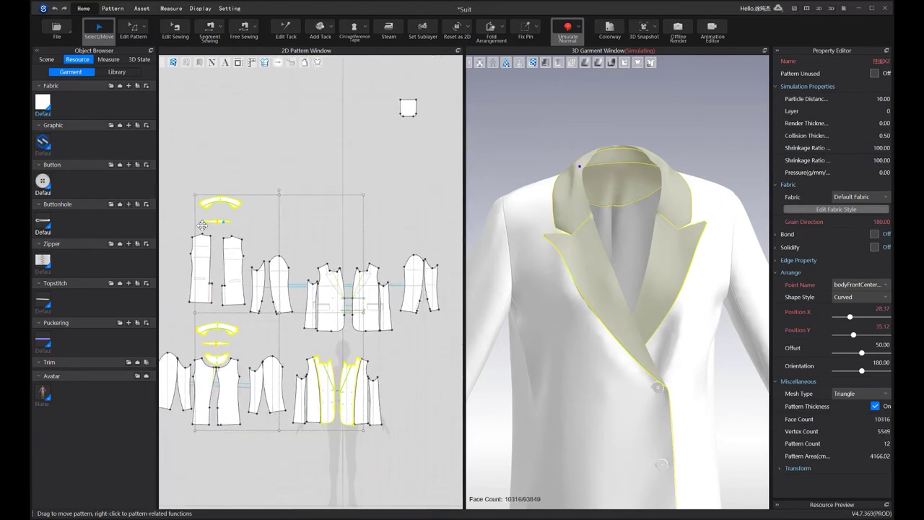
click(874, 234)
Simulate the bonded collar and lapels and check their drape from several sides
key(space)
right_drag(612, 247, 586, 241)
key(space)
click(626, 233)
right_drag(662, 257, 650, 245)
key(space)
key(space)
click(621, 224)
right_drag(696, 215, 538, 185)
click(593, 192)
right_drag(593, 193, 685, 216)
click(570, 216)
Set the particle distance of both upper collar patterns to 5 and save the project
click(195, 199)
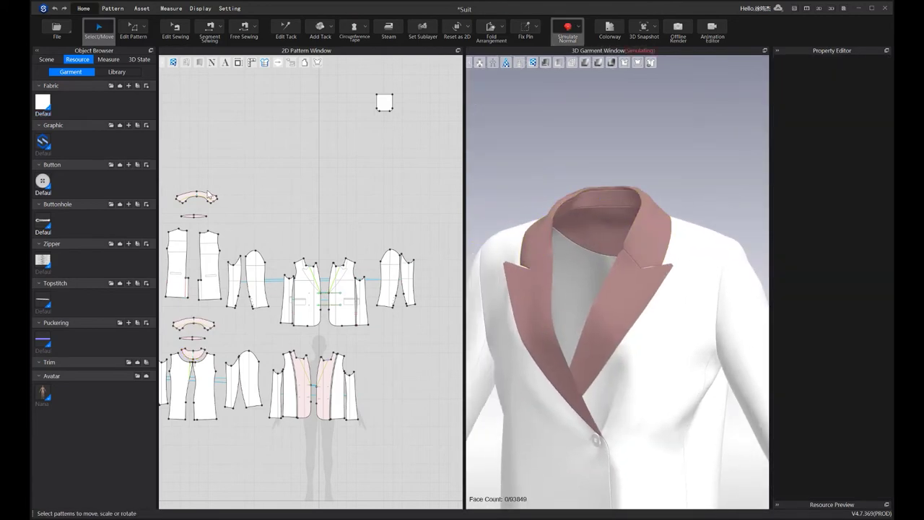
click(208, 196)
shift+click(204, 320)
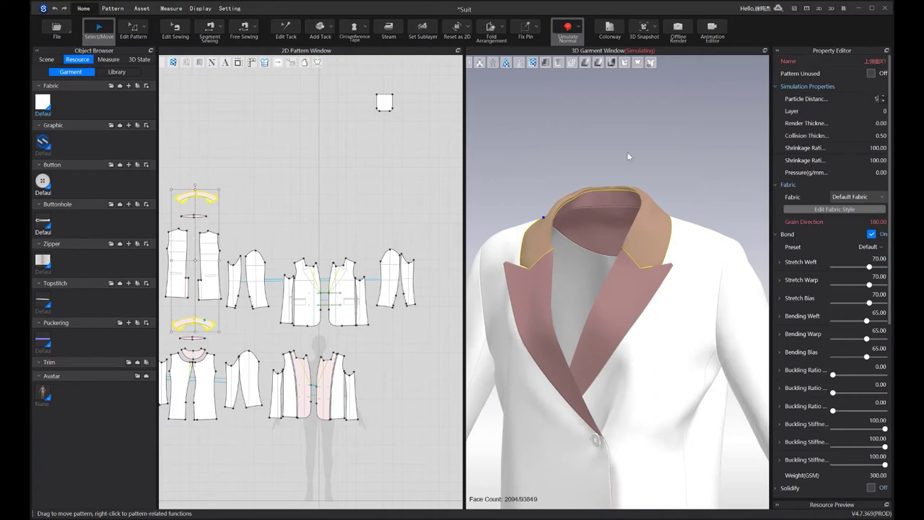
key(Return)
key(space)
scroll(561, 153, up, 2)
key(ctrl+s)
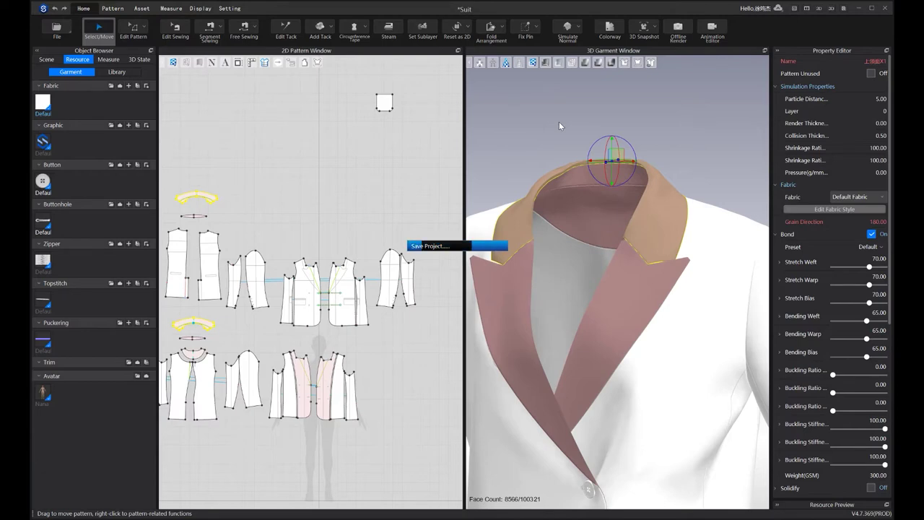
Set the particle distance of both collar stand patterns to 5 and simulate the garment
click(558, 122)
scroll(558, 122, up, 3)
right_drag(558, 122, 511, 154)
scroll(359, 190, up, 3)
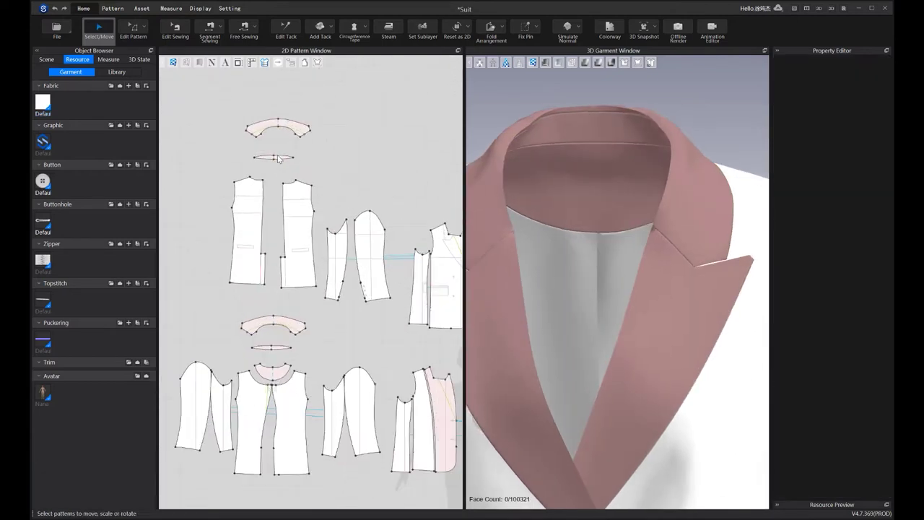
click(277, 157)
click(273, 348)
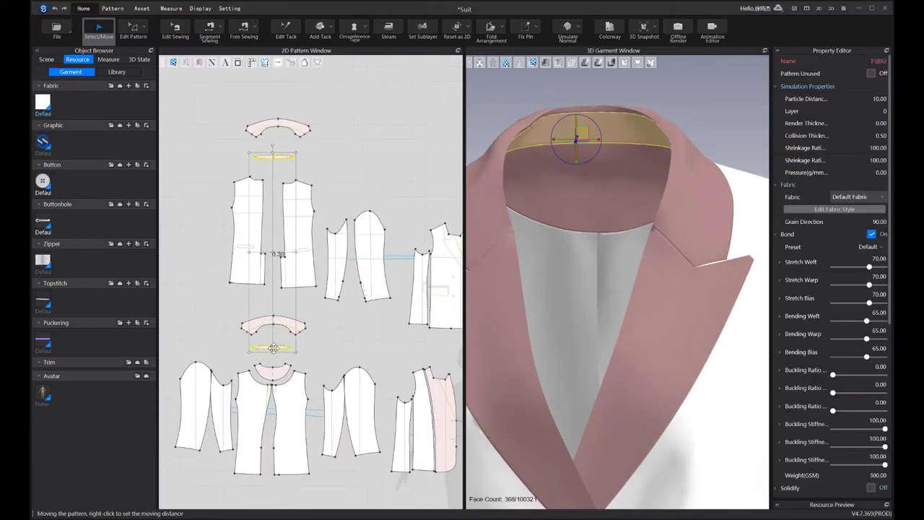
click(840, 96)
text(5)
key(Return)
key(space)
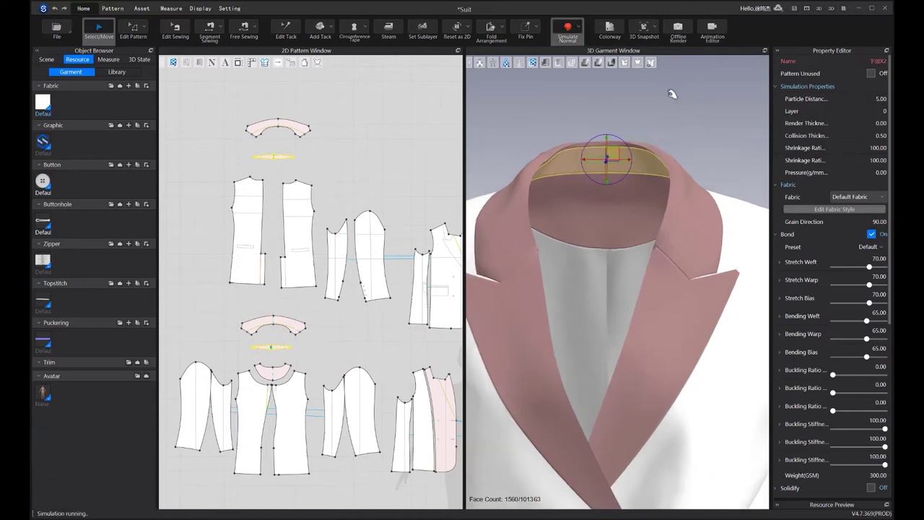
Run the simulation in short bursts and check the collar and lapels from the front and at an angle
right_drag(635, 117, 650, 75)
key(space)
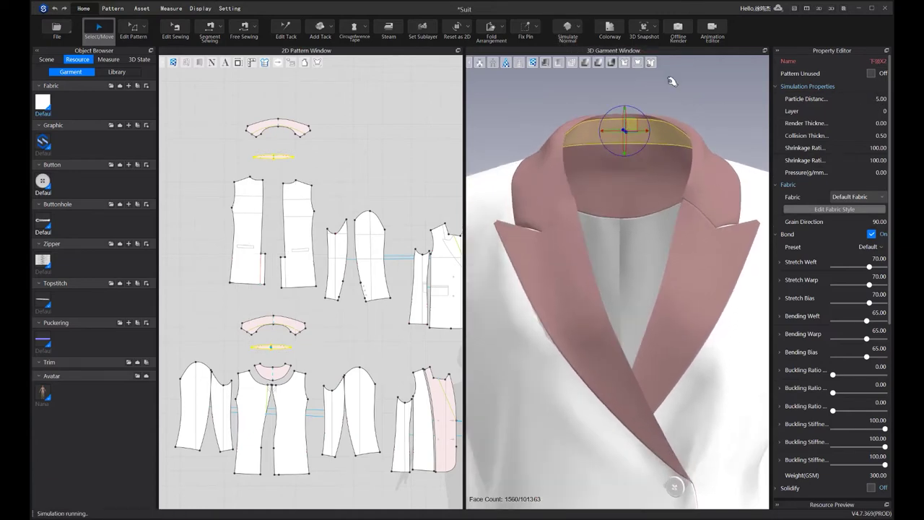
key(space)
click(710, 89)
scroll(710, 89, down, 2)
key(space)
right_drag(709, 89, 659, 118)
key(space)
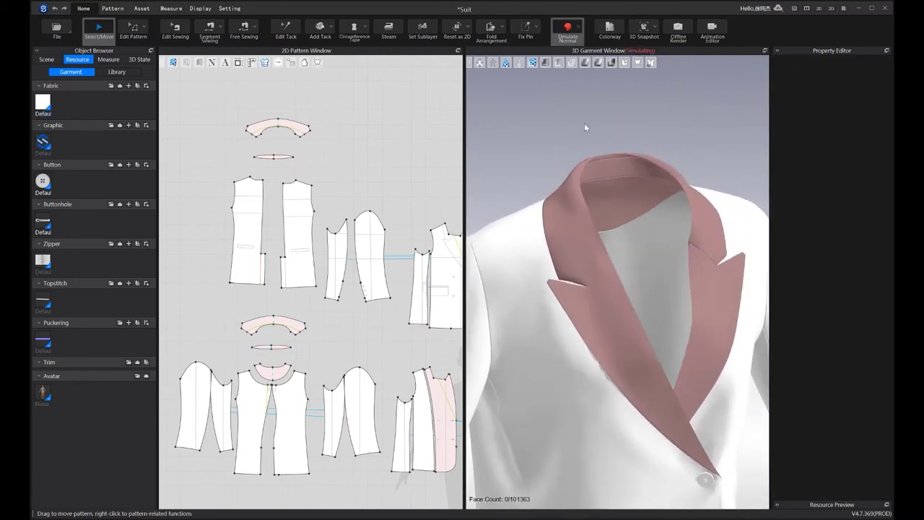
Inspect the collar patterns' seams and set the sewing type of the 3.60 collar end seam to Turned
key(b)
scroll(303, 132, up, 4)
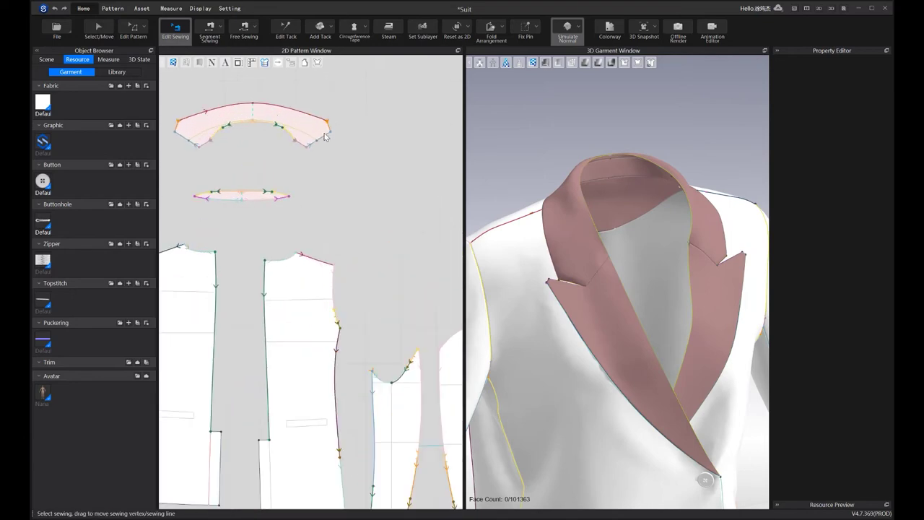
click(328, 137)
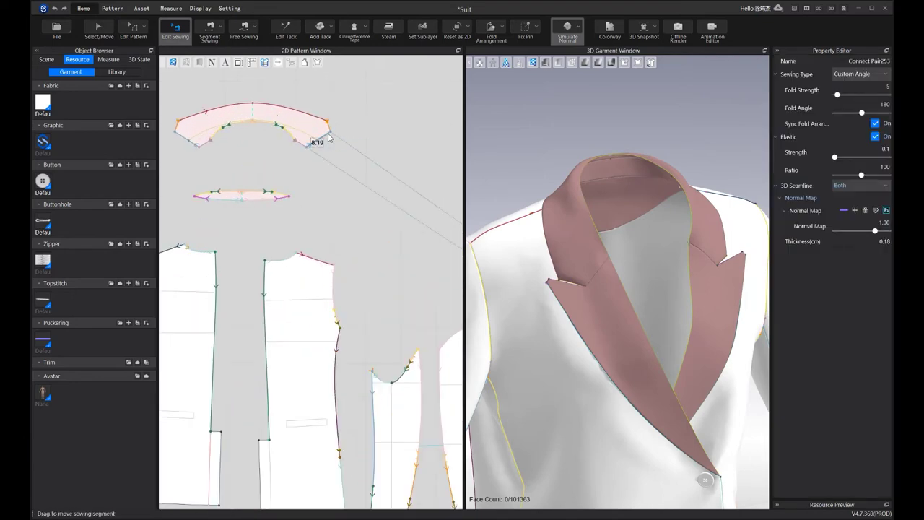
scroll(328, 137, down, 5)
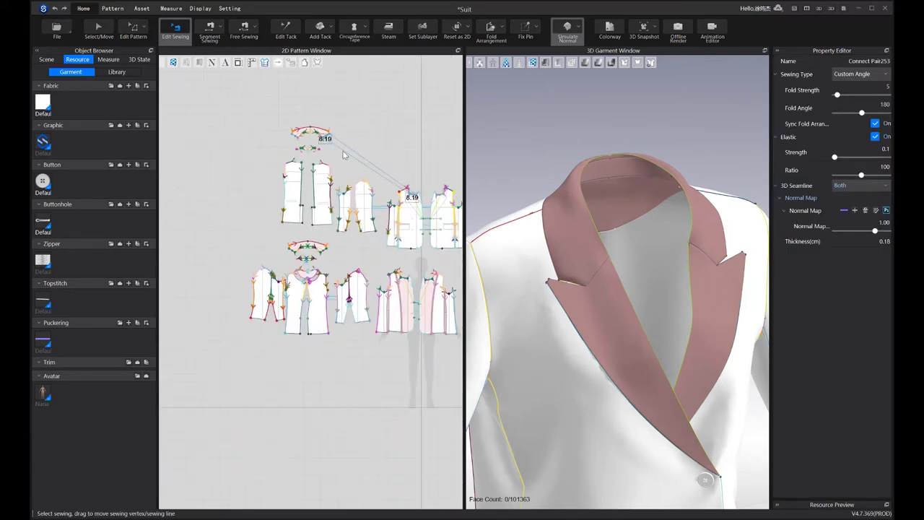
scroll(318, 164, up, 2)
scroll(317, 319, up, 3)
click(345, 330)
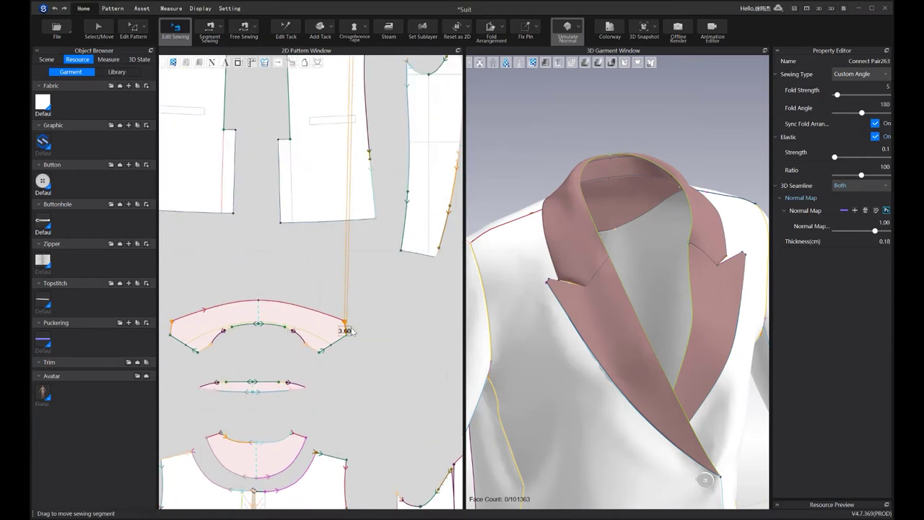
right_drag(657, 198, 652, 197)
click(352, 346)
click(346, 330)
click(855, 74)
click(852, 96)
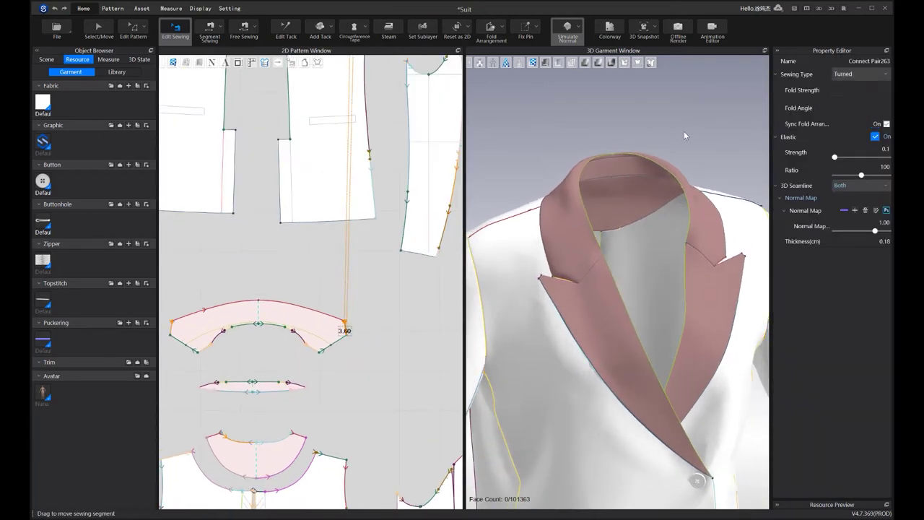
Simulate the garment in short bursts and check the collar and lapels from the side and front
key(a)
key(space)
scroll(693, 143, down, 3)
right_drag(690, 141, 746, 178)
key(space)
key(space)
key(b)
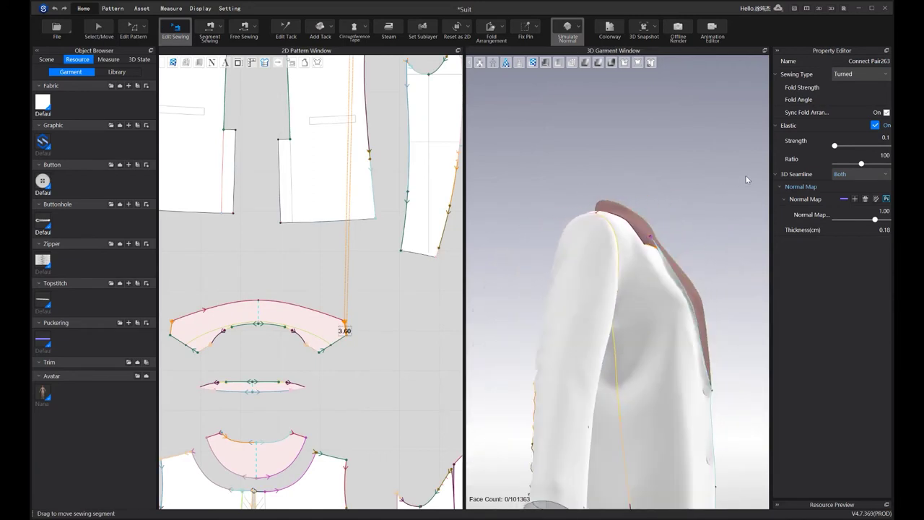
scroll(250, 221, down, 5)
click(113, 8)
right_drag(599, 202, 582, 228)
middle_drag(581, 227, 604, 180)
scroll(604, 179, down, 1)
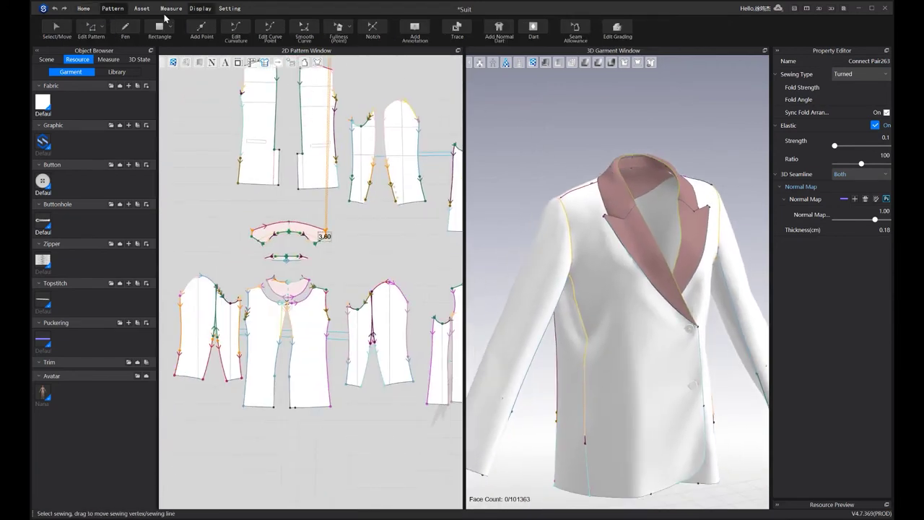
Activate the Steam brush with a shrinkage of -5%
click(142, 8)
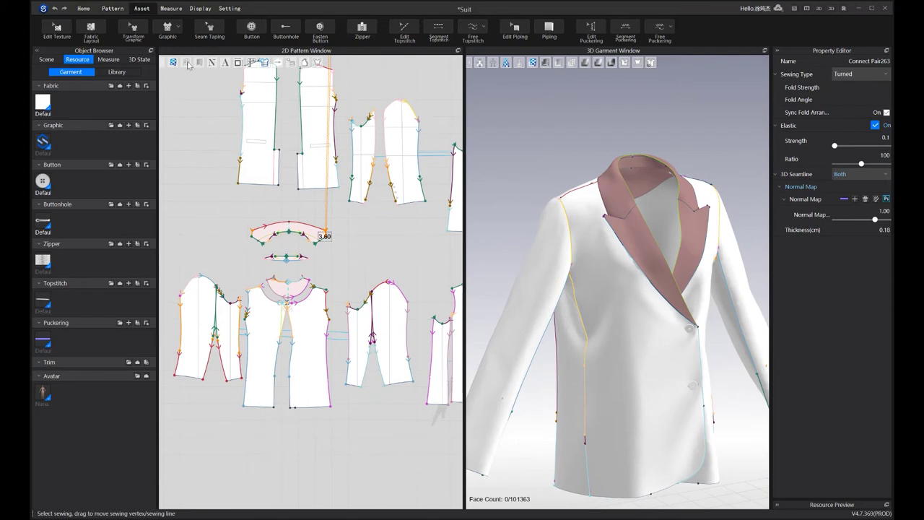
click(84, 9)
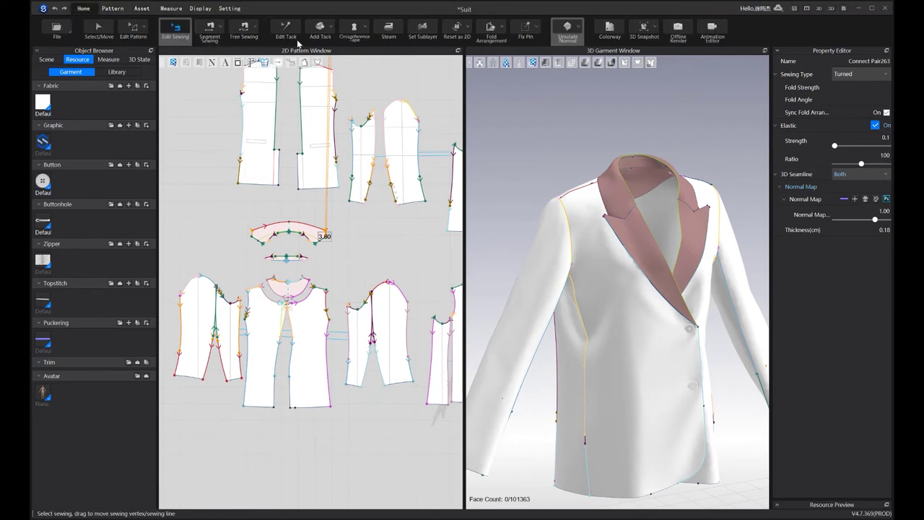
click(388, 30)
scroll(612, 200, up, 3)
middle_drag(305, 244, 286, 352)
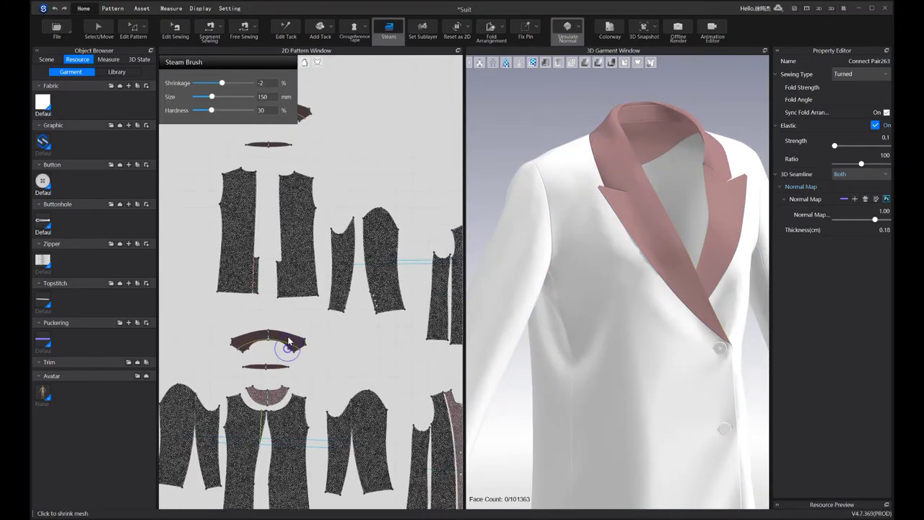
middle_drag(326, 306, 319, 289)
scroll(320, 292, up, 5)
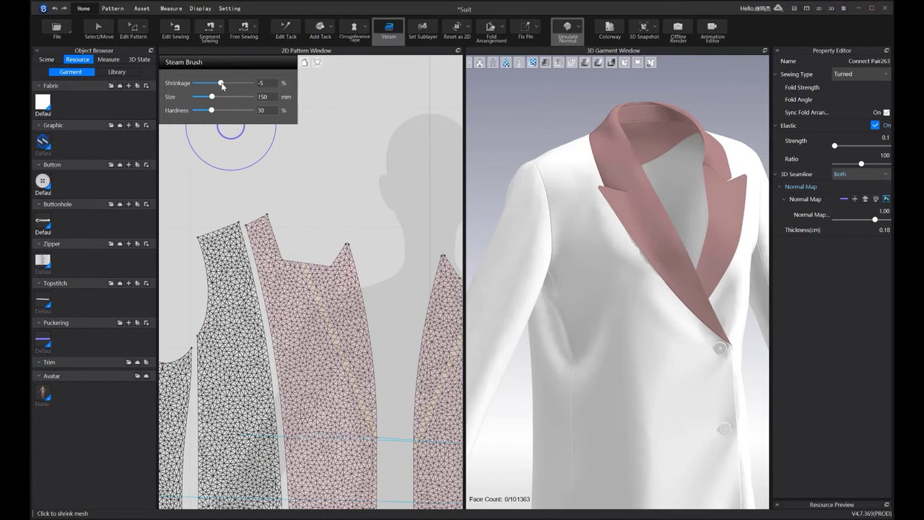
Try steaming the front panel's lapel area along the fold line with a 150 mm brush and simulate
scroll(336, 268, down, 3)
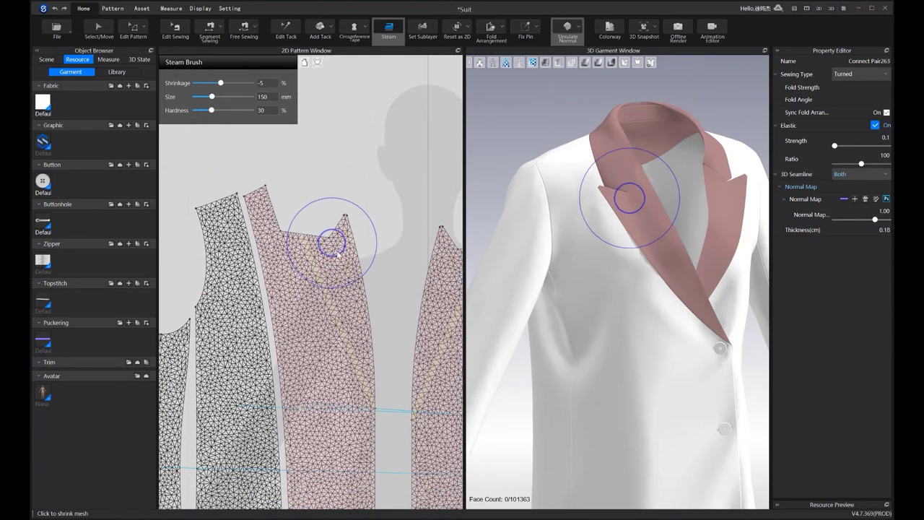
scroll(340, 262, down, 4)
scroll(329, 227, up, 4)
scroll(329, 227, up, 2)
mouse_move(315, 195)
mouse_down()
mouse_move(340, 319)
mouse_move(305, 238)
mouse_move(322, 331)
mouse_move(356, 313)
mouse_up()
drag(316, 212, 358, 308)
key(q)
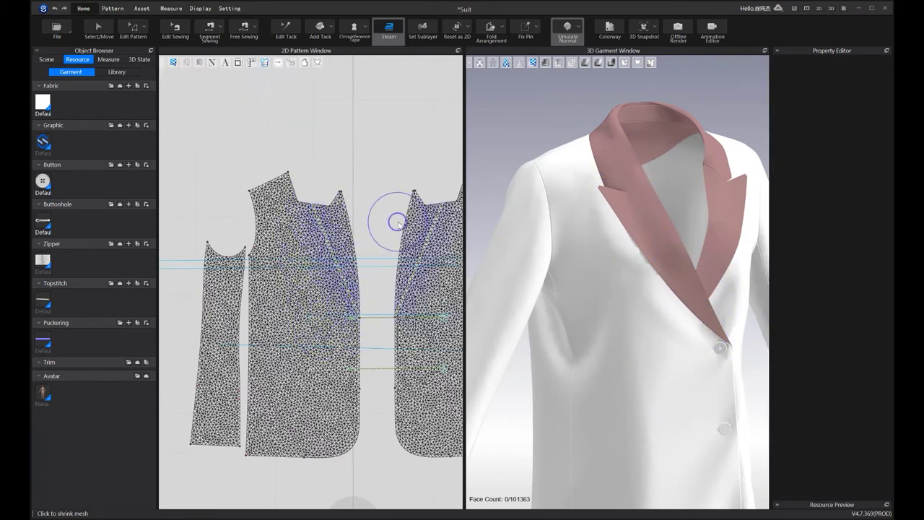
key(space)
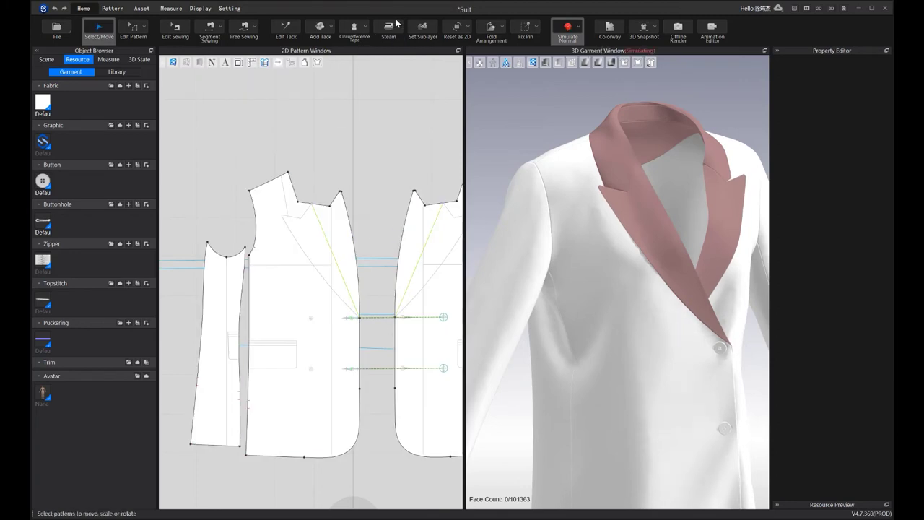
Steam the front panel's lapel area more heavily up to its tip, simulate and check the lapel from the side
click(388, 29)
drag(326, 205, 341, 298)
key(space)
mouse_move(663, 198)
right_down()
mouse_move(739, 185)
mouse_move(536, 236)
right_up()
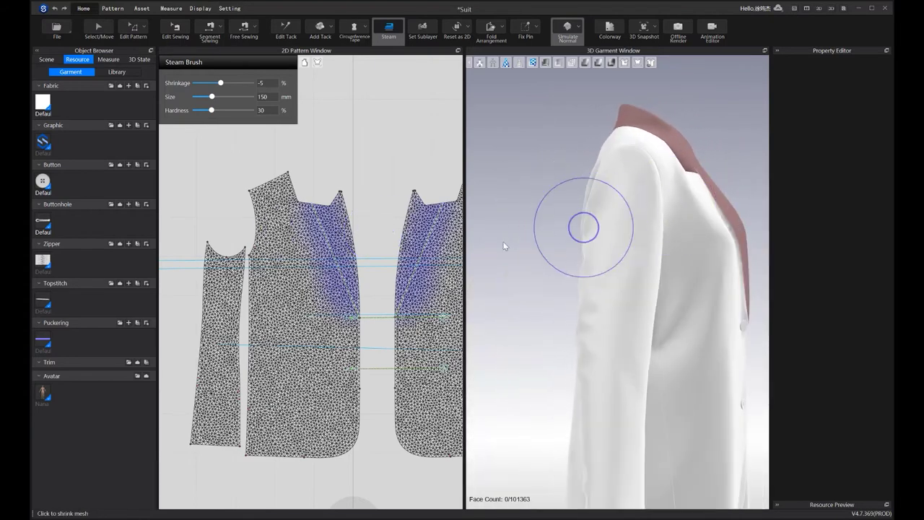
scroll(371, 233, up, 4)
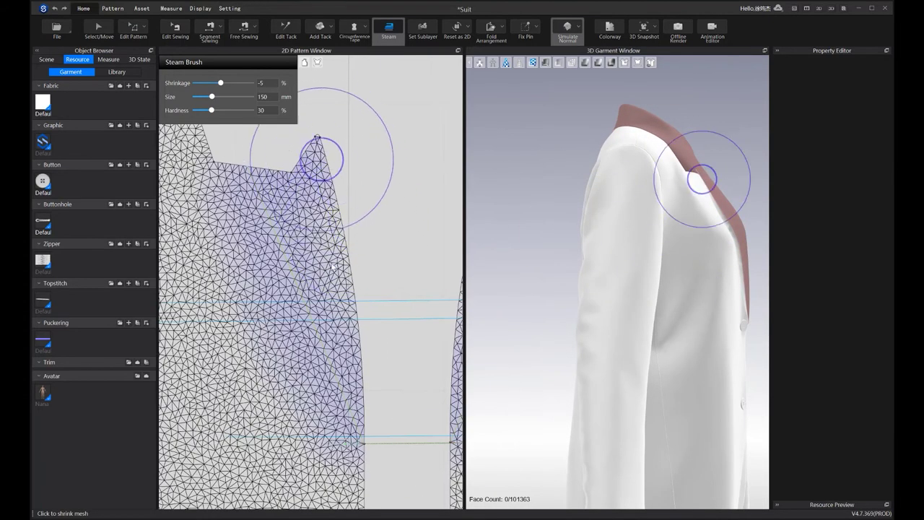
key(space)
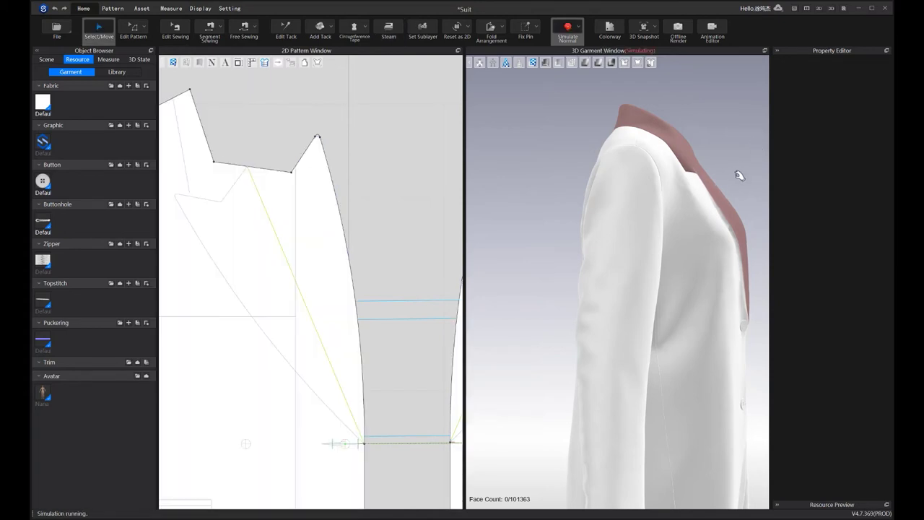
key(space)
right_drag(726, 189, 517, 200)
Clear the steam shrinkage from the front panel's lapel area and simulate the garment again
click(390, 29)
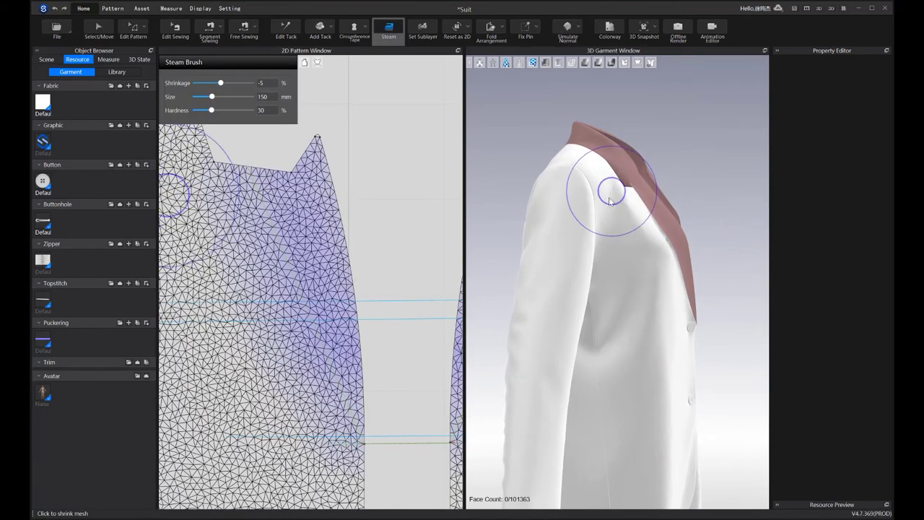
mouse_move(322, 303)
mouse_down()
mouse_move(250, 324)
mouse_move(223, 248)
mouse_move(237, 392)
mouse_move(296, 401)
mouse_move(227, 206)
mouse_move(232, 194)
mouse_up()
key(space)
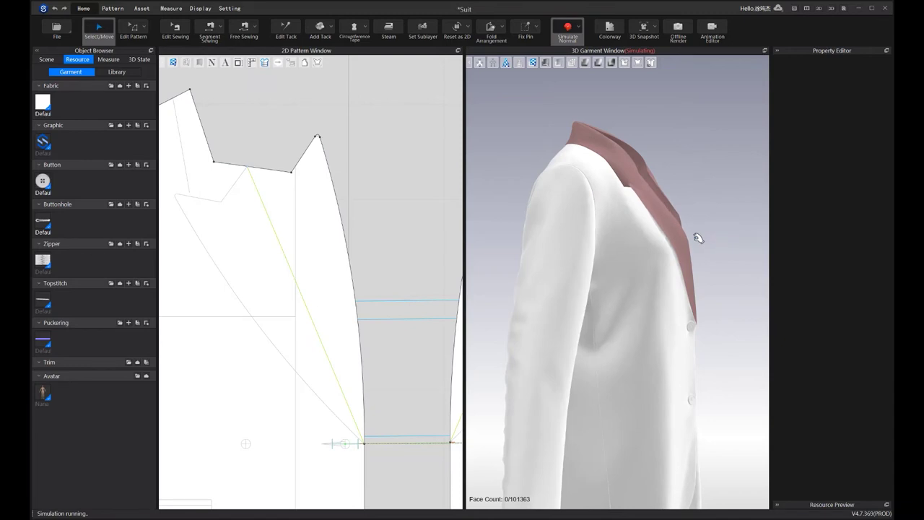
key(space)
right_drag(710, 238, 694, 244)
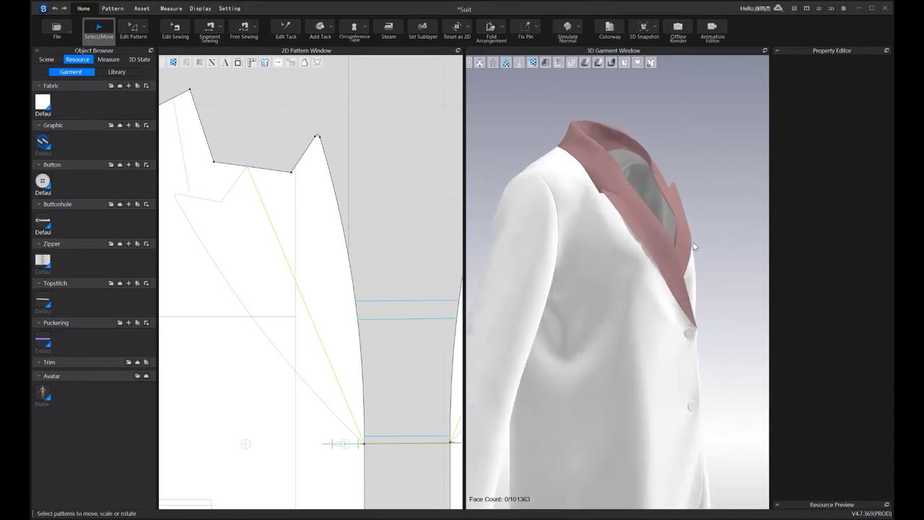
key(space)
Set the Steam brush size to 71 mm and shrink the front panel between the lapel fold line and front edge
scroll(674, 248, up, 2)
click(671, 233)
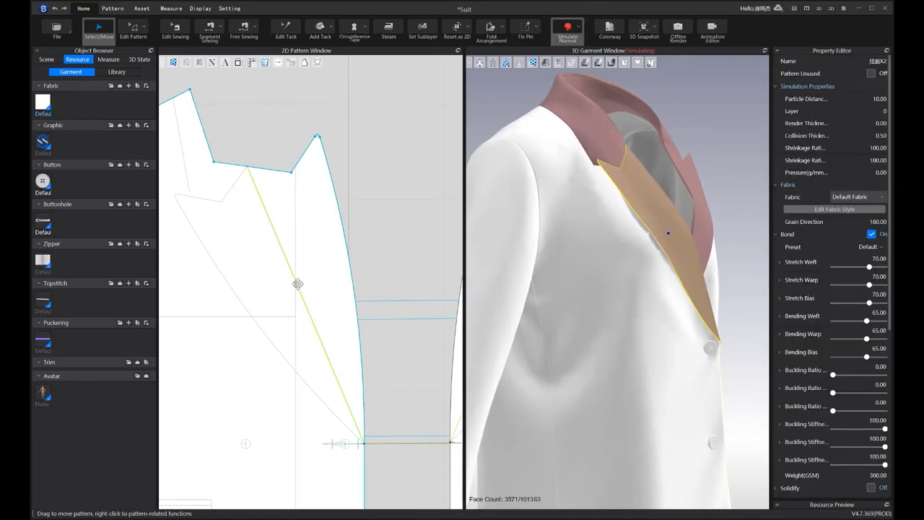
scroll(354, 235, down, 2)
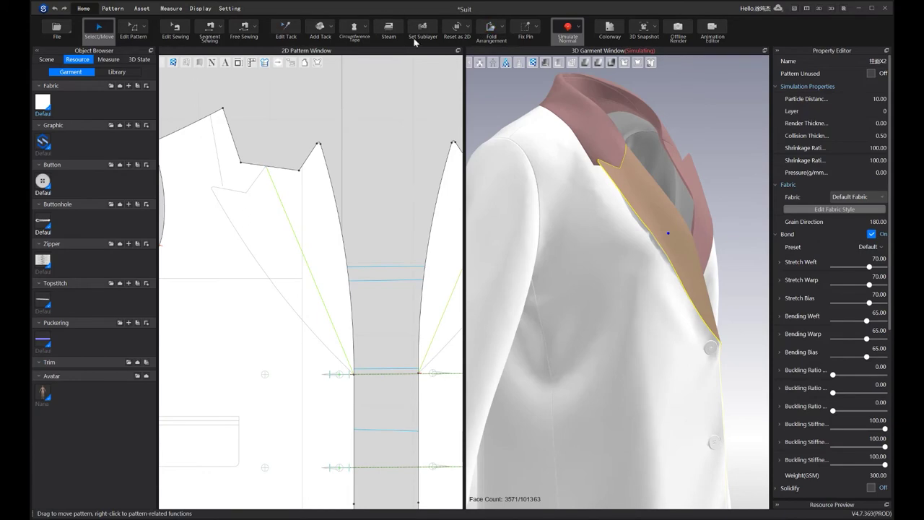
click(388, 32)
scroll(293, 161, up, 2)
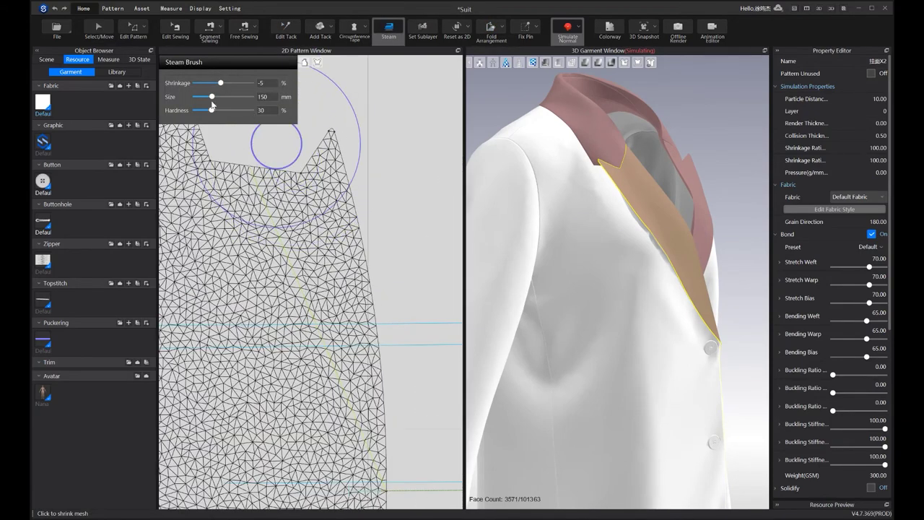
drag(211, 98, 202, 98)
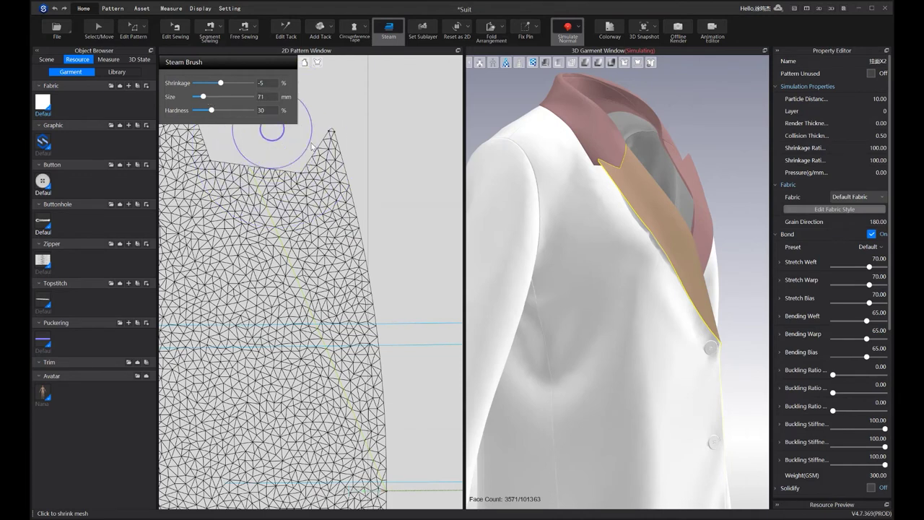
mouse_move(325, 128)
mouse_down()
mouse_move(351, 223)
mouse_move(355, 386)
mouse_move(349, 276)
mouse_move(302, 221)
mouse_up()
mouse_move(338, 384)
mouse_down()
mouse_move(276, 194)
mouse_move(347, 451)
mouse_move(341, 472)
mouse_up()
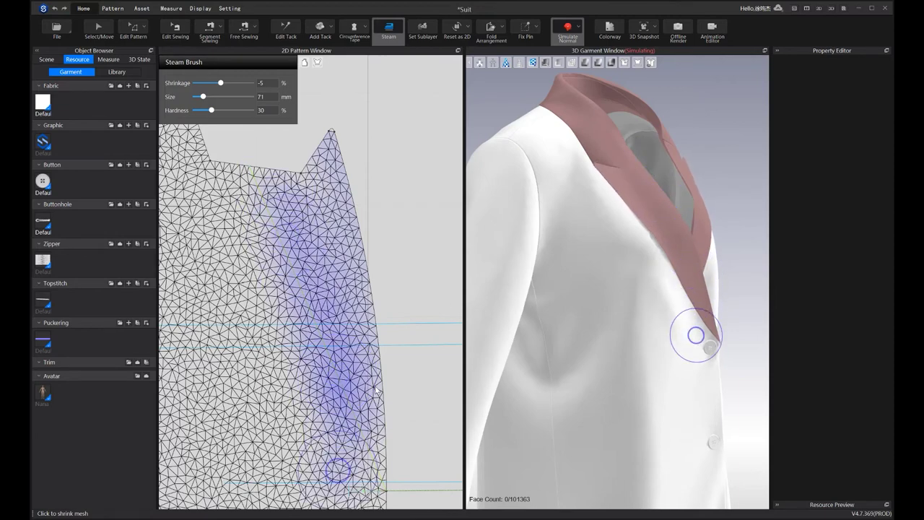
Simulate the steamed lapels and apply more steam near the lower end of the front panel's fold line
scroll(433, 310, down, 2)
scroll(622, 182, down, 2)
mouse_move(623, 180)
right_down()
mouse_move(547, 175)
mouse_move(625, 181)
right_up()
key(space)
key(space)
mouse_move(393, 430)
mouse_down()
mouse_move(375, 325)
mouse_move(323, 285)
mouse_move(351, 350)
mouse_move(324, 317)
mouse_move(323, 364)
mouse_up()
Run the simulation and check the whole jacket from the front with the steamed lapels
mouse_move(613, 262)
right_down()
mouse_move(713, 254)
mouse_move(668, 254)
right_up()
scroll(675, 261, down, 4)
right_drag(671, 220, 687, 230)
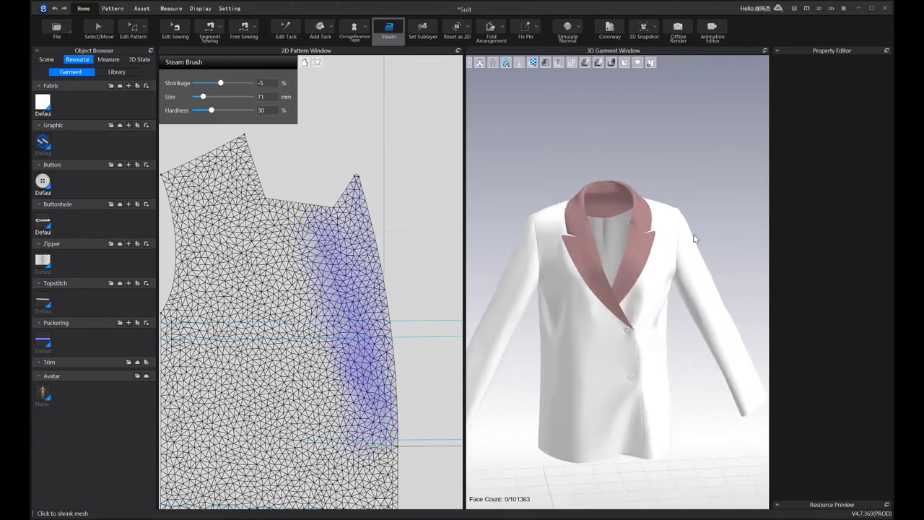
key(space)
scroll(409, 137, down, 6)
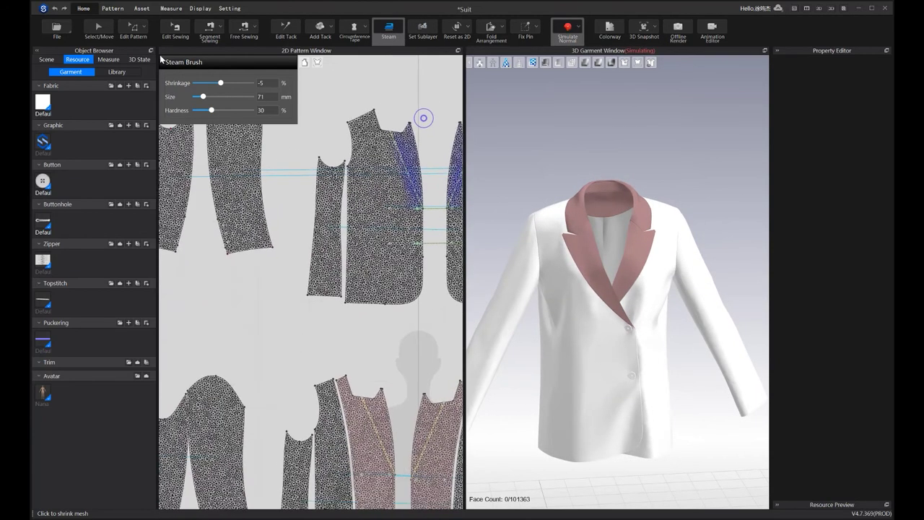
click(100, 30)
scroll(552, 236, down, 2)
key(space)
scroll(566, 232, up, 1)
right_drag(567, 215, 563, 262)
key(space)
Tug the front panels into place while simulating in bursts and check the drape at an angle
click(558, 382)
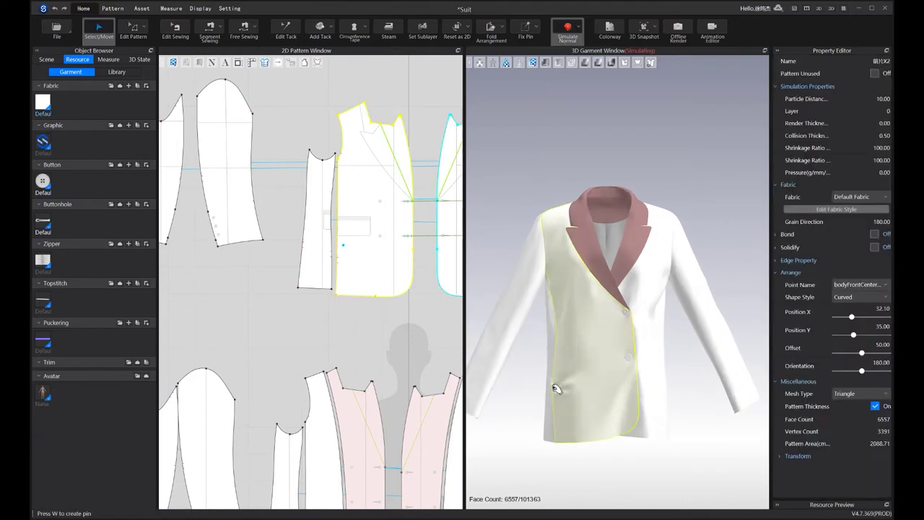
click(658, 414)
key(space)
right_drag(659, 417, 639, 412)
key(space)
key(space)
right_drag(716, 356, 814, 344)
key(space)
click(582, 333)
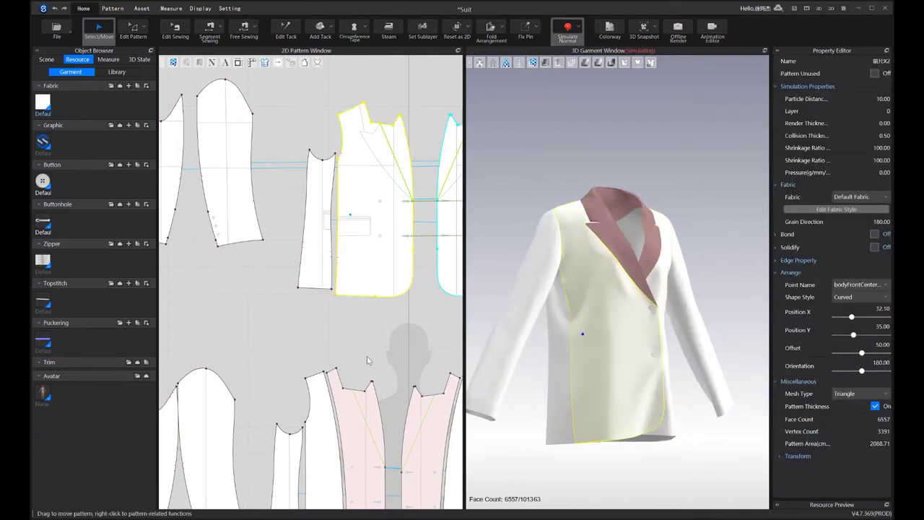
scroll(379, 237, down, 4)
Examine the jacket's seams at an angle and the drape of its back down to the hem
click(175, 34)
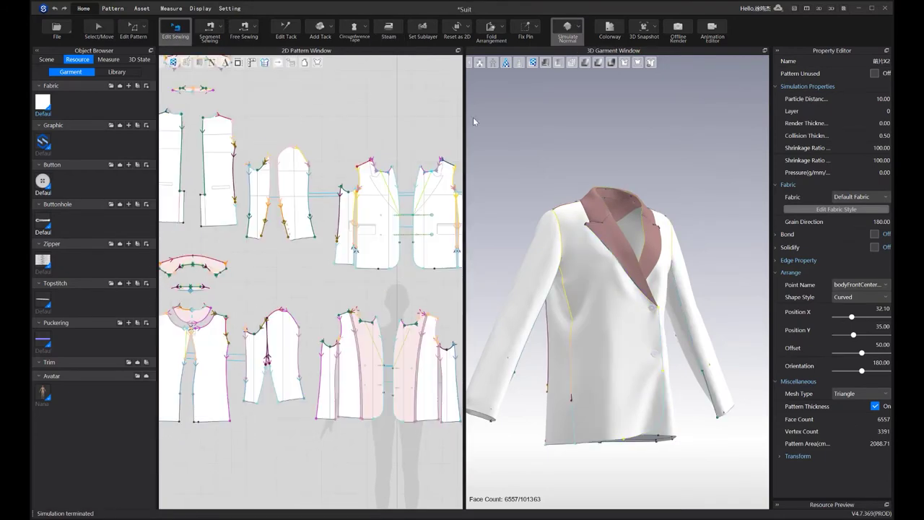
right_drag(744, 182, 693, 203)
click(116, 27)
right_drag(628, 192, 780, 195)
click(519, 419)
scroll(521, 417, up, 3)
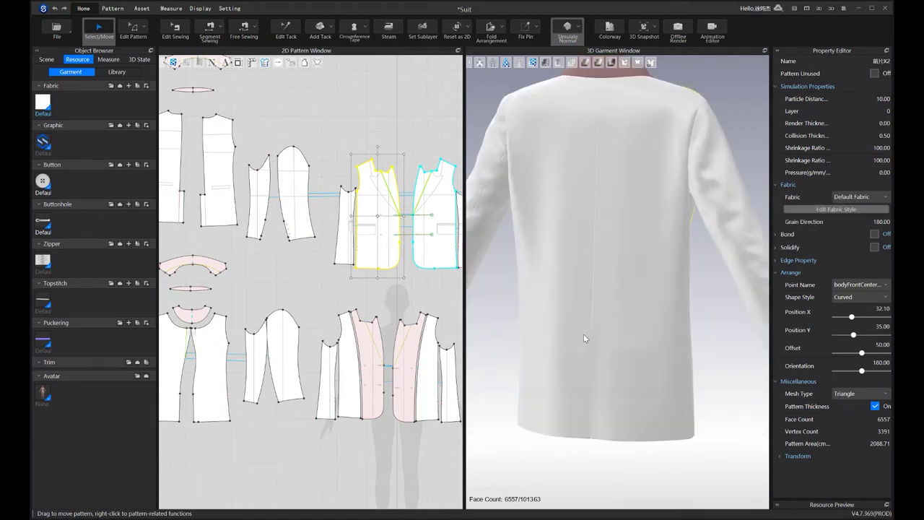
scroll(580, 336, up, 2)
Trace the slanted pocket rectangle on the back panel as internal lines
scroll(282, 267, up, 5)
middle_drag(189, 217, 307, 369)
click(239, 272)
scroll(310, 367, up, 1)
scroll(329, 352, up, 1)
key(w)
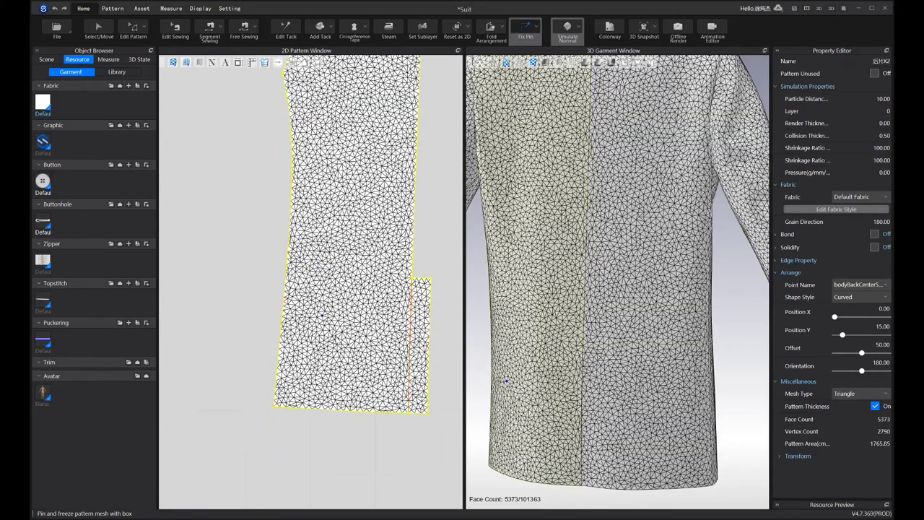
click(133, 32)
scroll(217, 311, down, 3)
scroll(266, 244, up, 5)
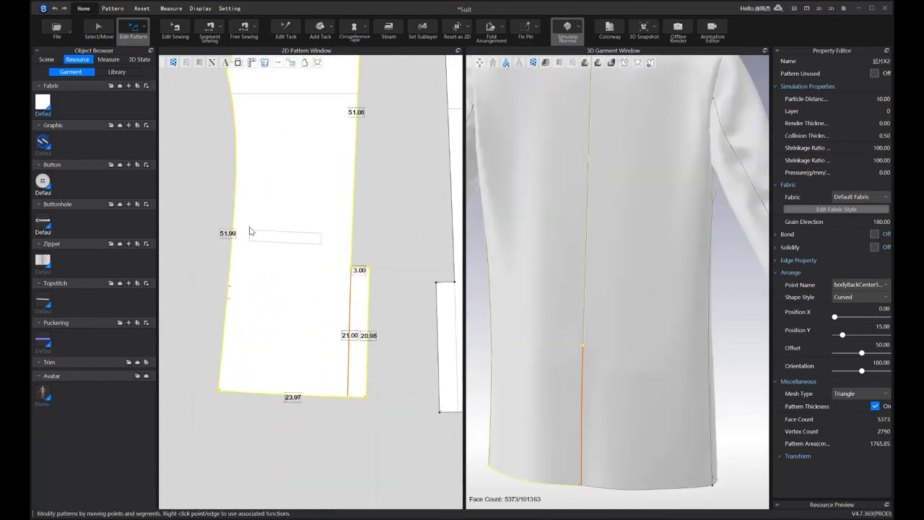
key(i)
drag(244, 213, 260, 246)
click(330, 267)
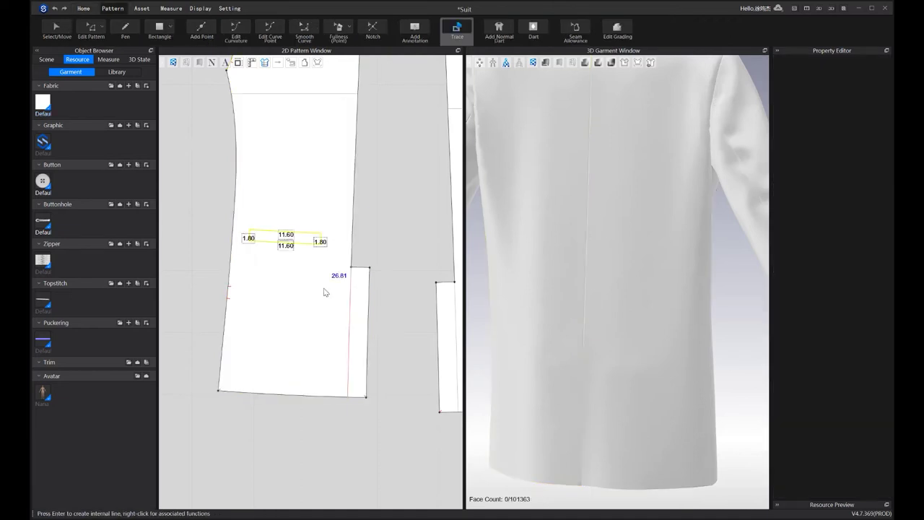
scroll(326, 281, down, 5)
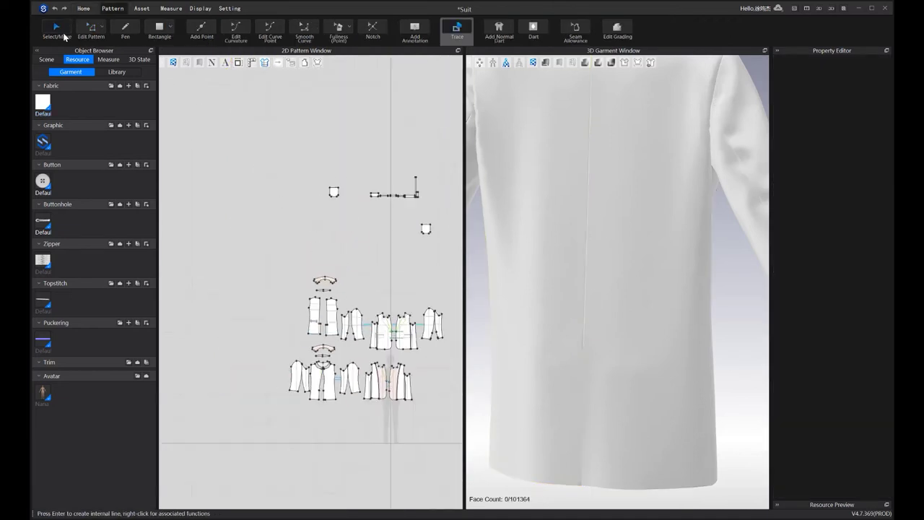
Move the small rectangular pocket piece beside the back panel that carries the traced pocket outline
click(58, 31)
scroll(377, 176, up, 5)
middle_drag(441, 251, 378, 217)
scroll(378, 216, up, 2)
mouse_move(356, 192)
mouse_down()
mouse_move(252, 329)
mouse_move(365, 179)
mouse_up()
scroll(252, 329, down, 3)
middle_drag(252, 329, 365, 180)
drag(365, 180, 295, 317)
scroll(270, 375, up, 4)
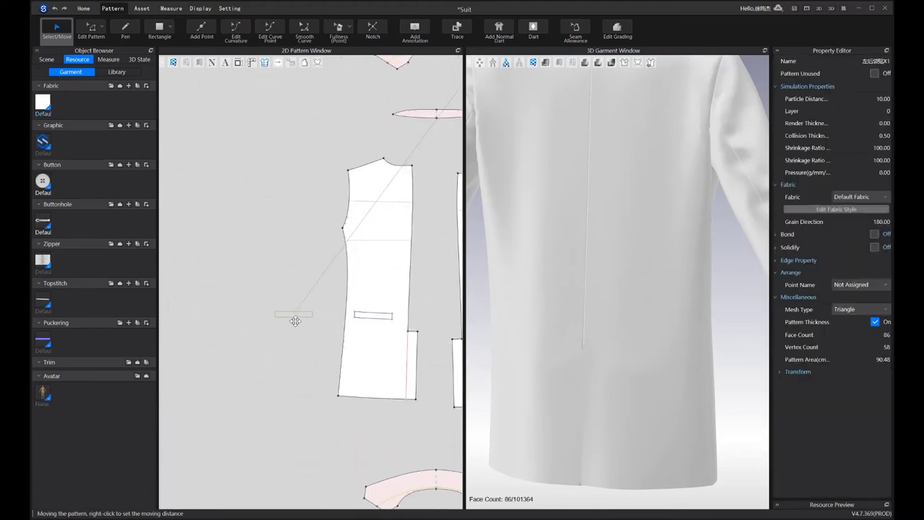
click(296, 365)
Sew the whole outline of the pocket piece to the traced rectangle on the back panel with Free Sewing
scroll(299, 360, up, 3)
middle_drag(320, 329, 342, 292)
key(m)
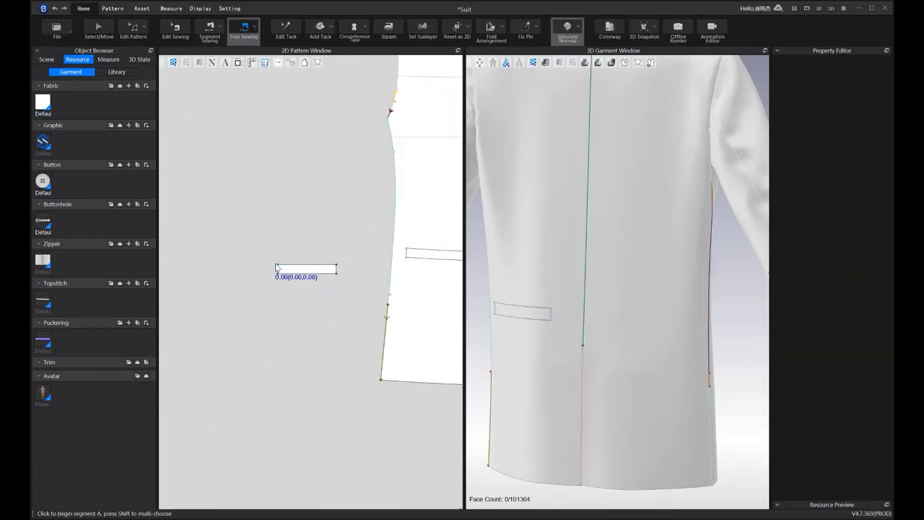
scroll(353, 280, up, 2)
click(361, 275)
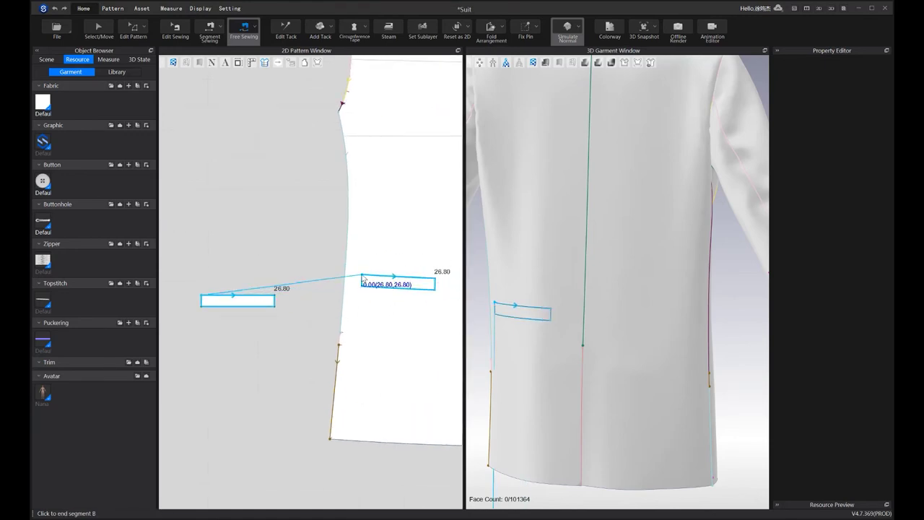
click(478, 312)
scroll(592, 213, down, 3)
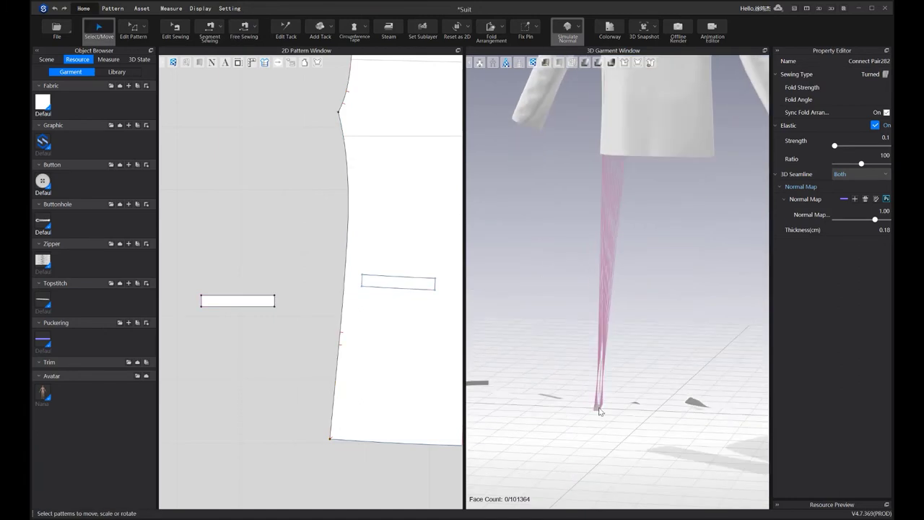
Superimpose the pocket piece over the jacket back and set its particle distance to 5
right_click(599, 412)
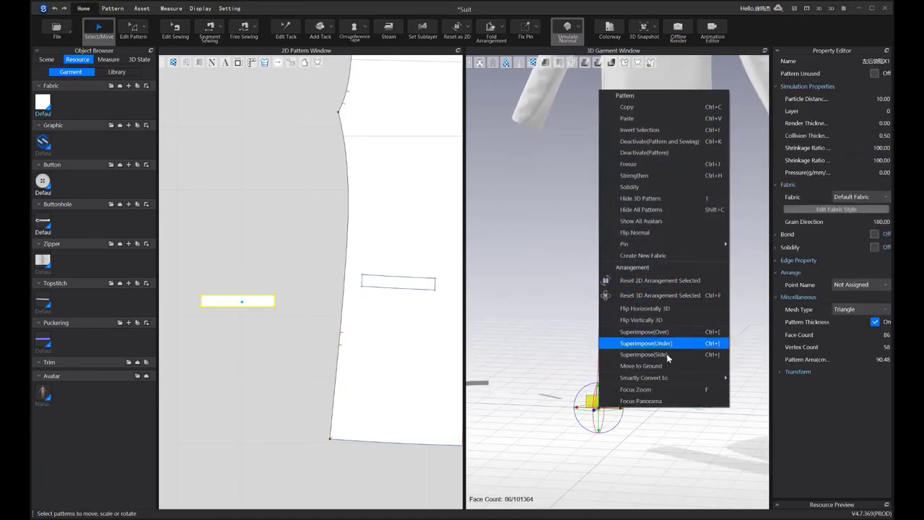
click(695, 331)
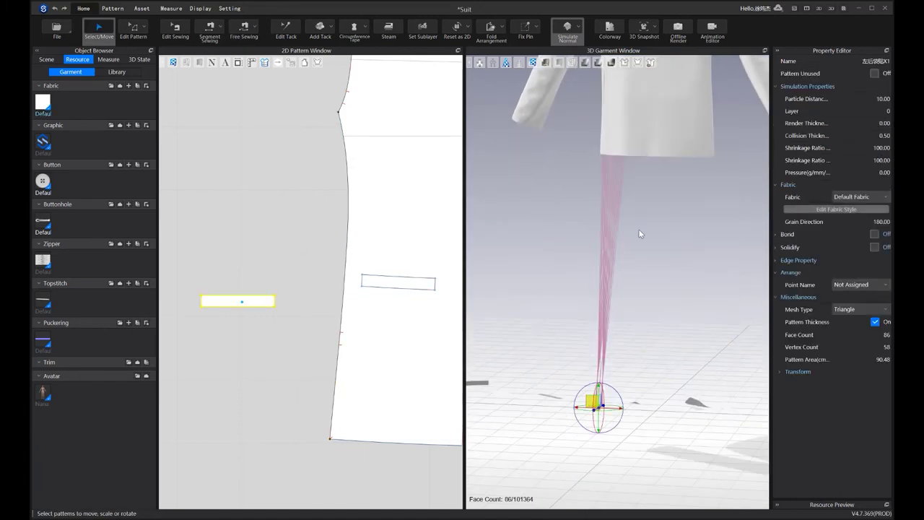
scroll(653, 262, up, 5)
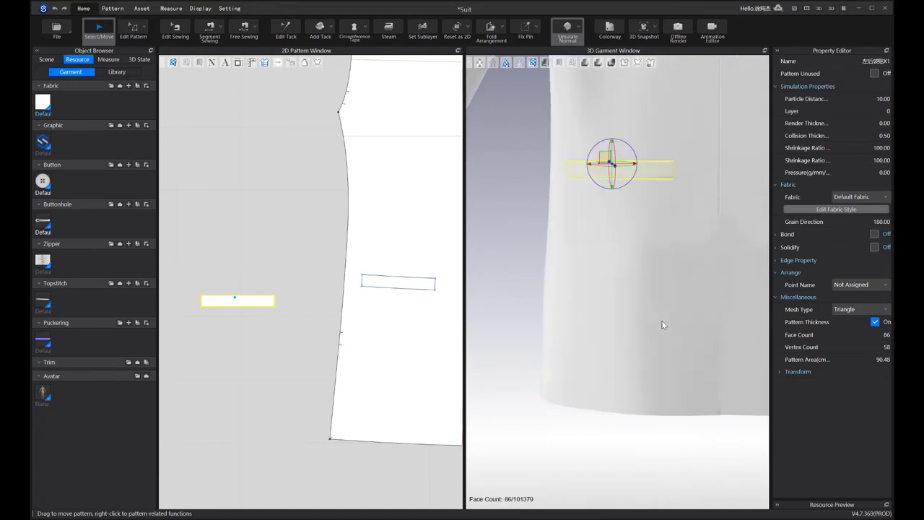
key(Return)
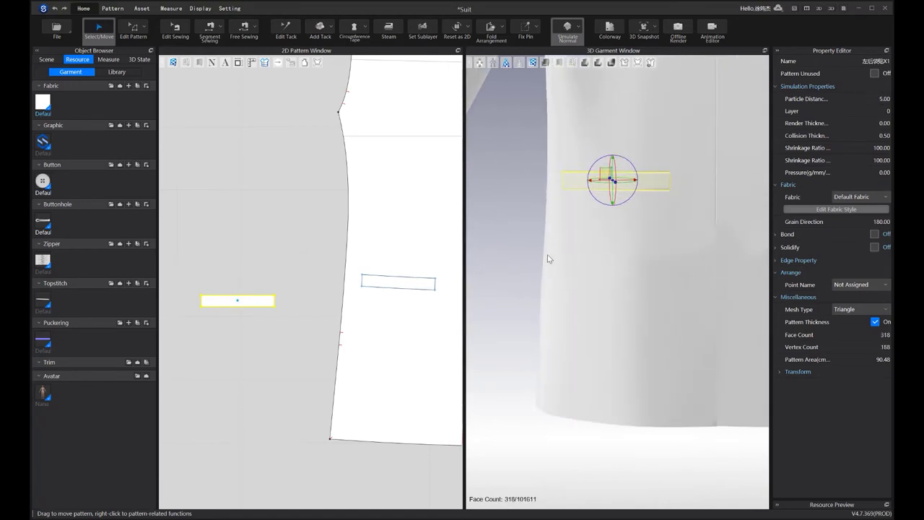
click(541, 236)
middle_drag(601, 200, 608, 225)
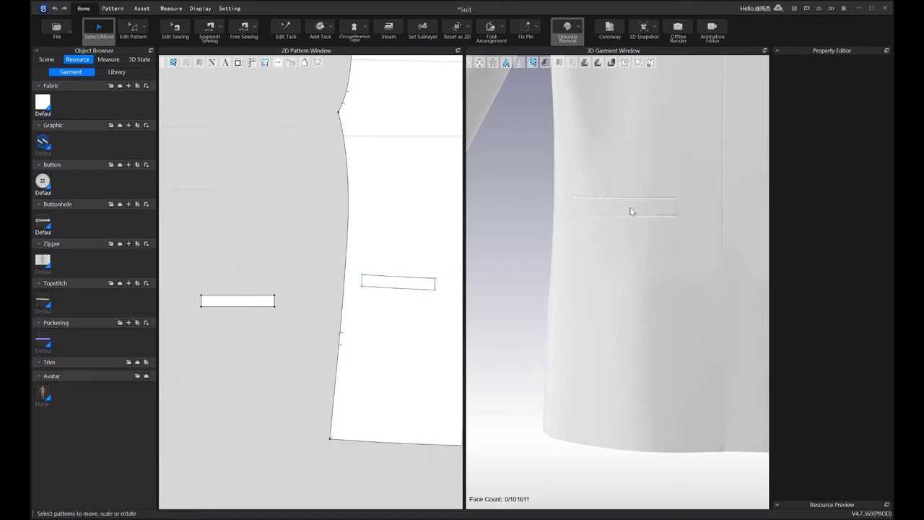
Set the pocket piece's layer to 1 and simulate so that it settles on the jacket back
click(630, 209)
text(1)
key(Return)
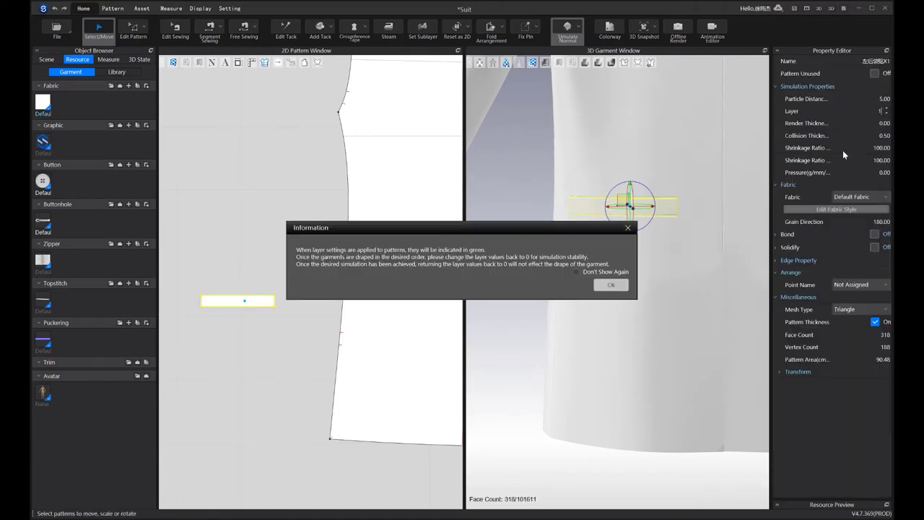
click(609, 285)
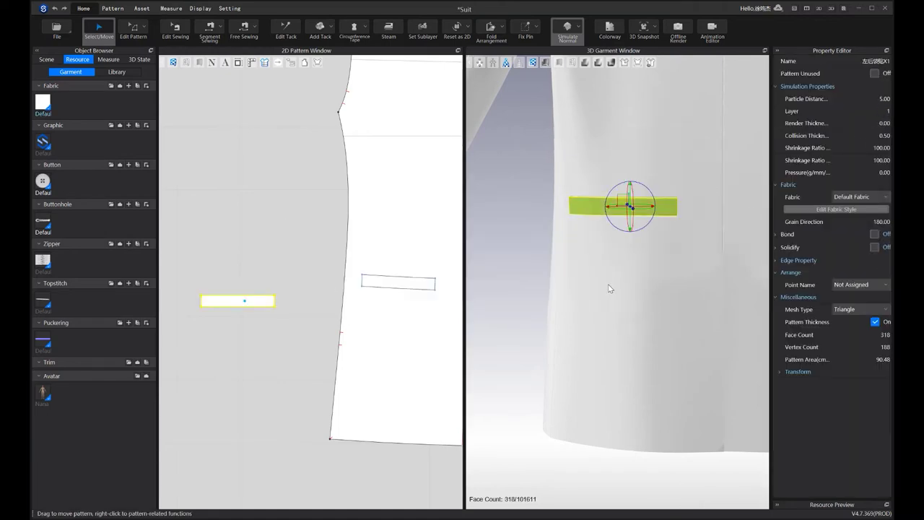
key(space)
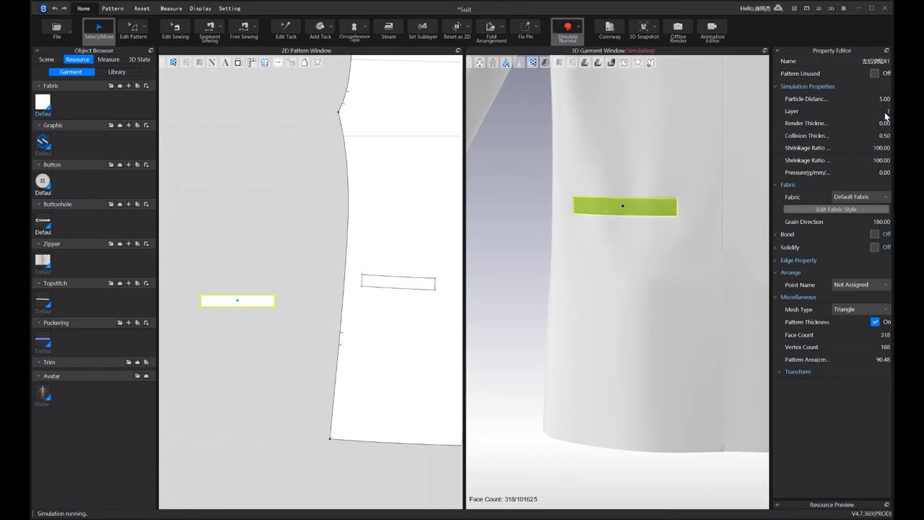
Reset the pocket piece's layer and simulate the jacket in bursts, checking its drape from the front
key(Return)
click(533, 274)
scroll(571, 305, down, 4)
key(space)
right_drag(714, 277, 568, 270)
scroll(541, 316, down, 3)
key(space)
key(space)
scroll(567, 270, down, 1)
key(space)
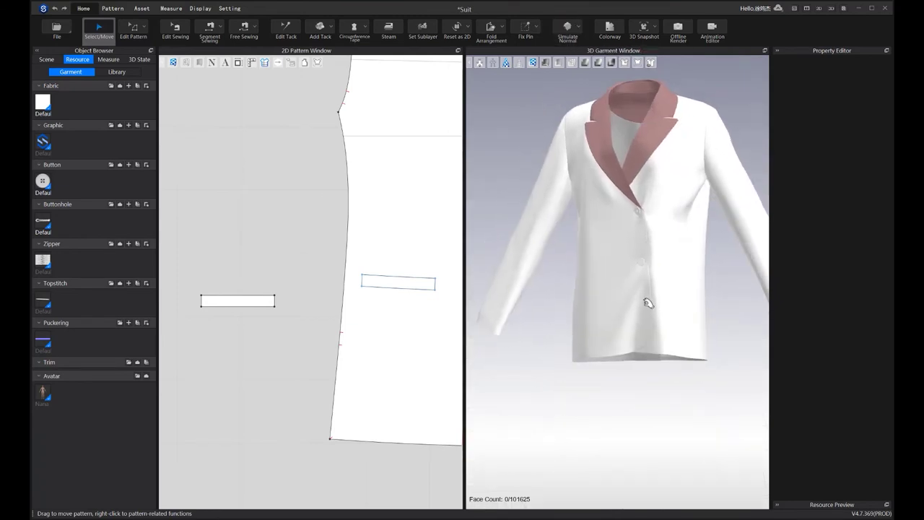
scroll(665, 322, down, 3)
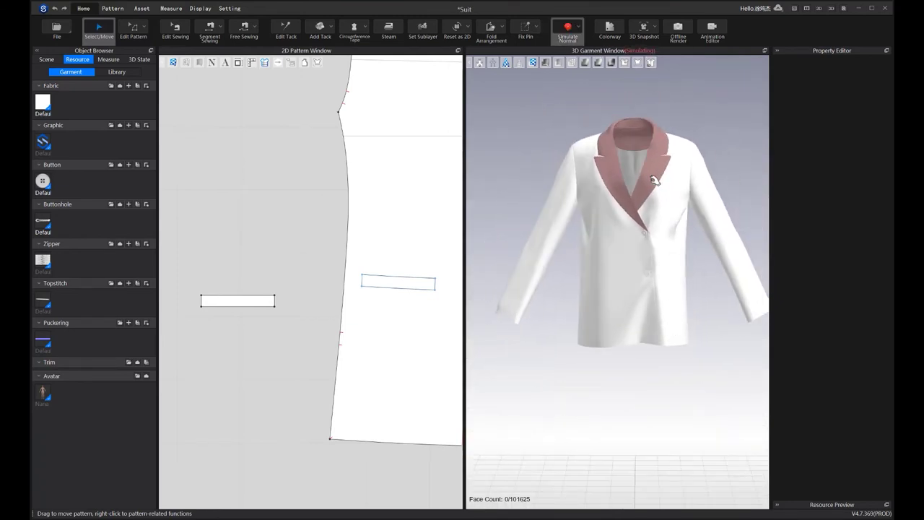
scroll(651, 195, up, 3)
scroll(627, 206, down, 2)
Show the avatar, change its pose to I while simulating, and check the jacket from the back
right_click(557, 121)
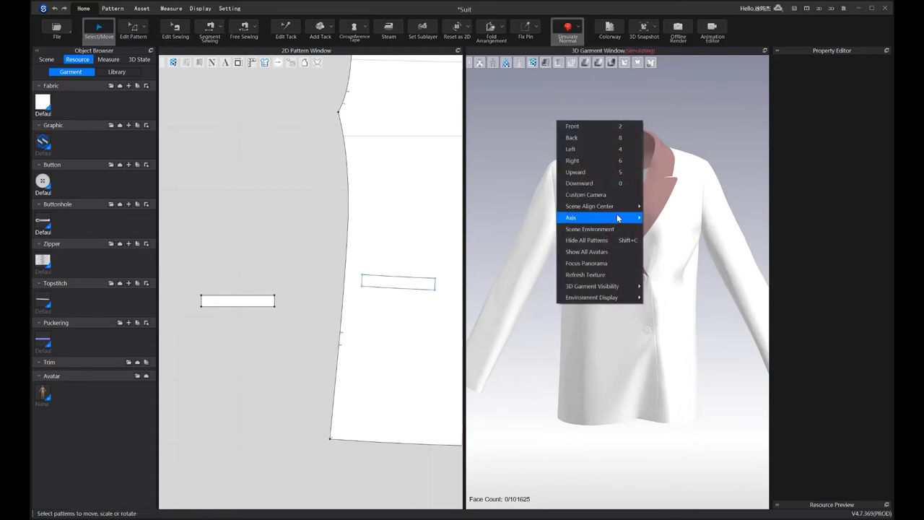
click(612, 252)
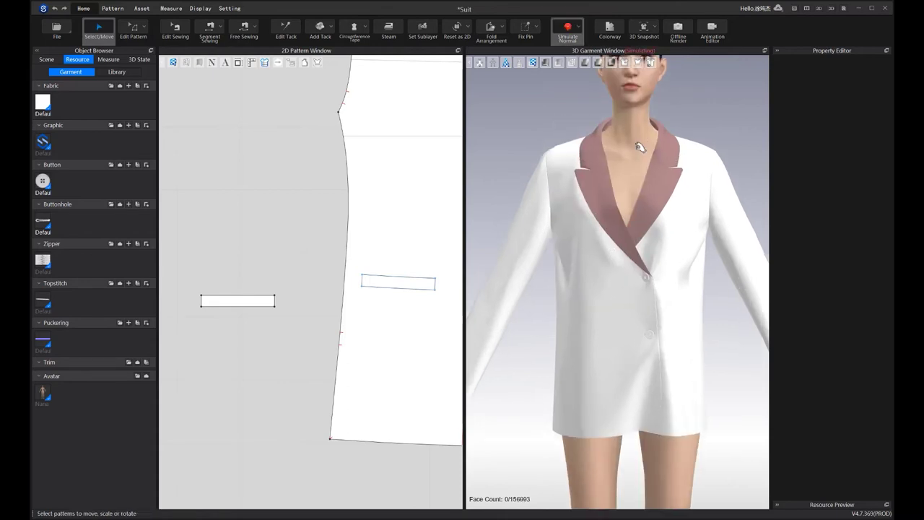
click(645, 168)
click(840, 101)
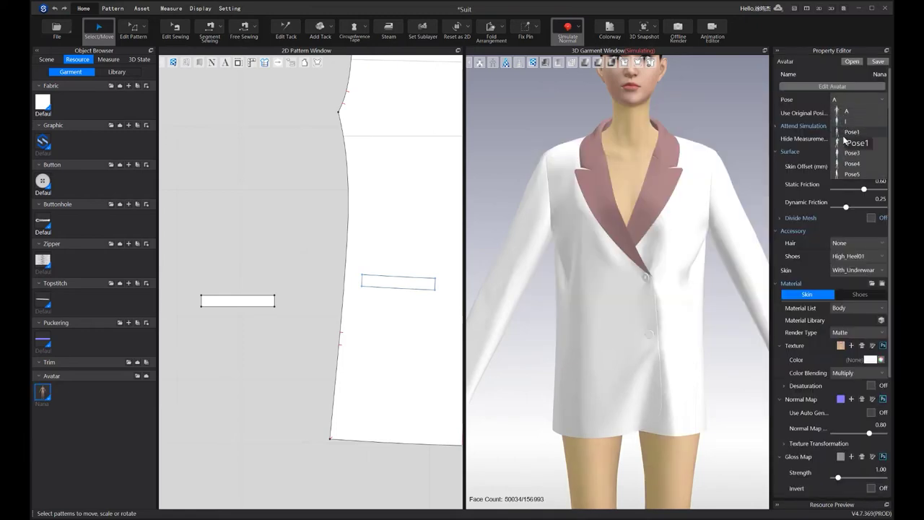
click(848, 121)
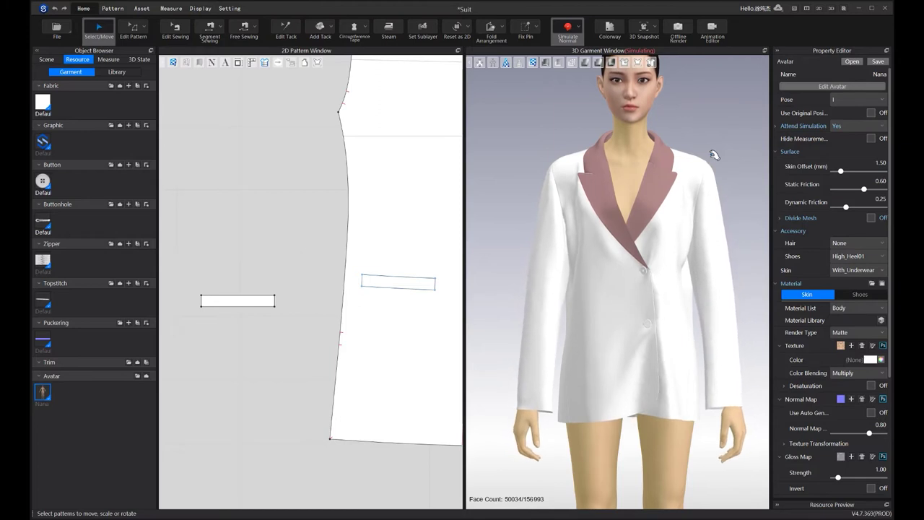
right_drag(734, 189, 567, 179)
scroll(235, 341, down, 3)
key(space)
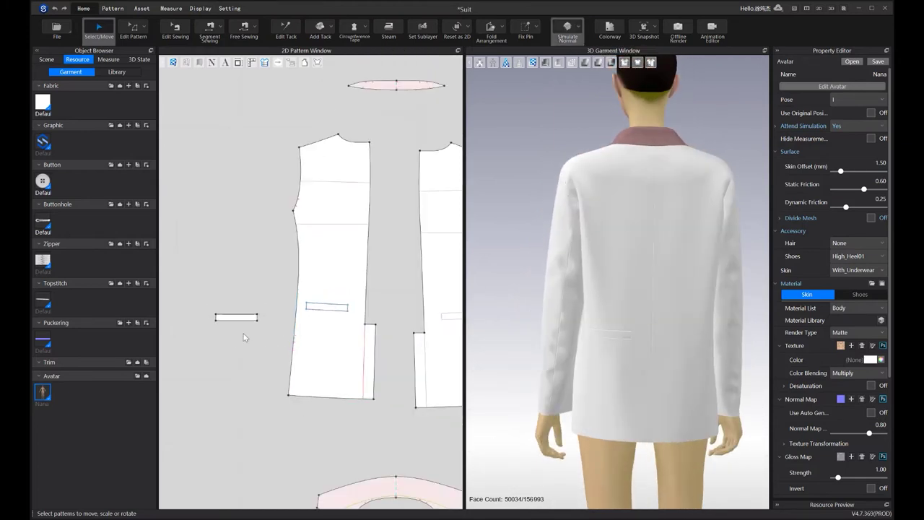
Select the armhole sewing segments along the under-sleeve curve of the outer sleeve beside the back panels with Edit Sewing
scroll(236, 342, down, 2)
middle_drag(235, 341, 286, 283)
key(b)
scroll(217, 249, down, 3)
scroll(238, 253, up, 8)
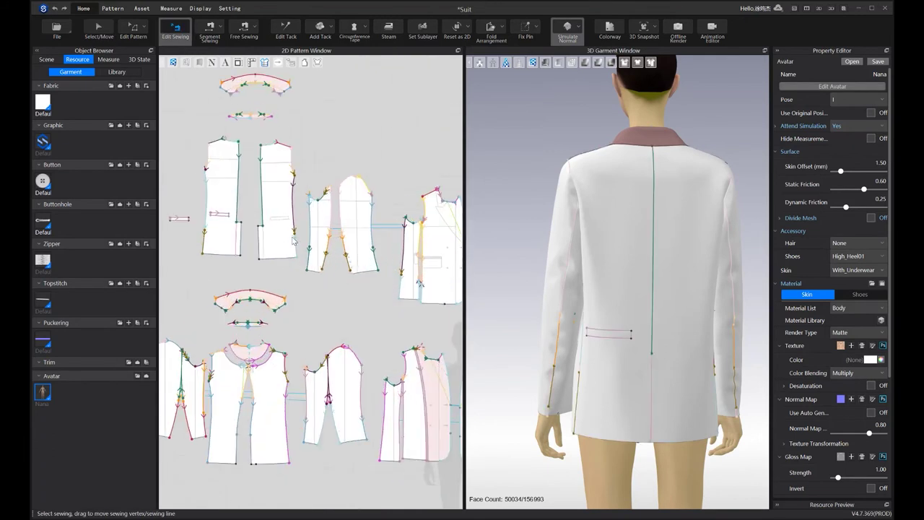
drag(237, 235, 309, 312)
scroll(282, 267, up, 3)
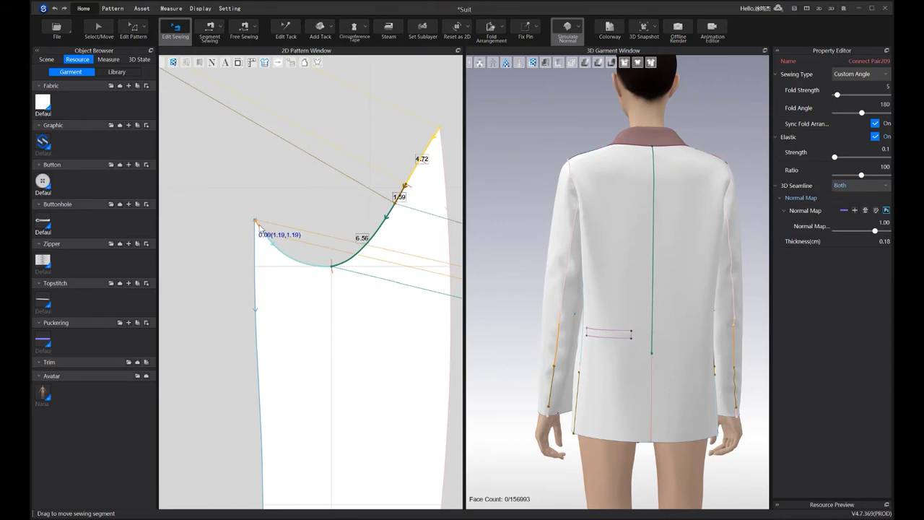
click(268, 191)
scroll(269, 191, down, 5)
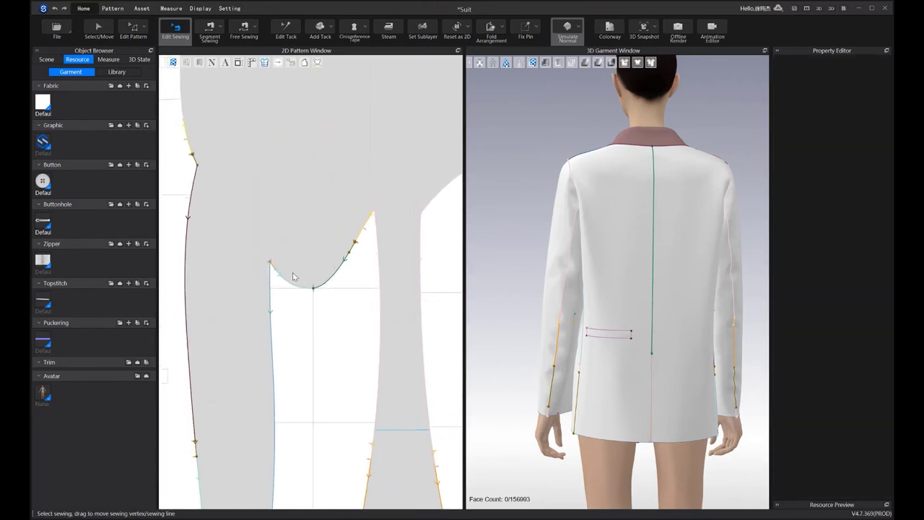
click(270, 267)
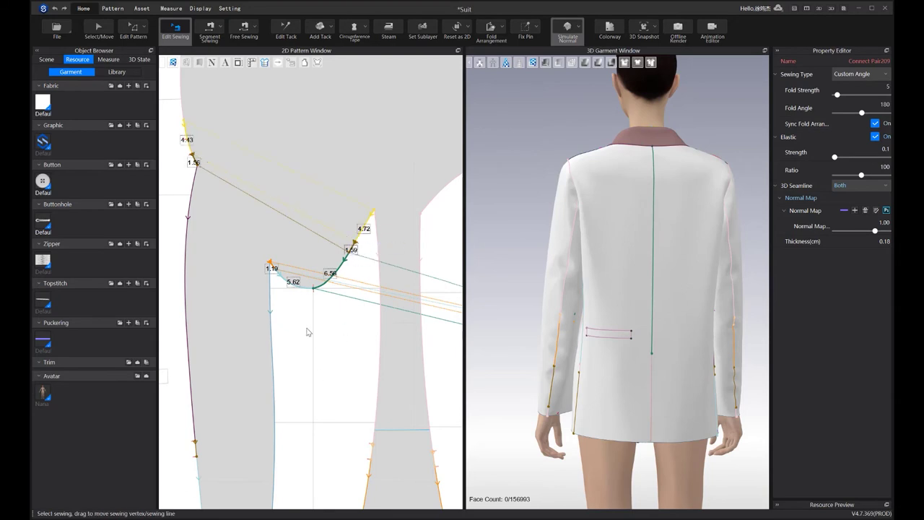
scroll(309, 357, down, 6)
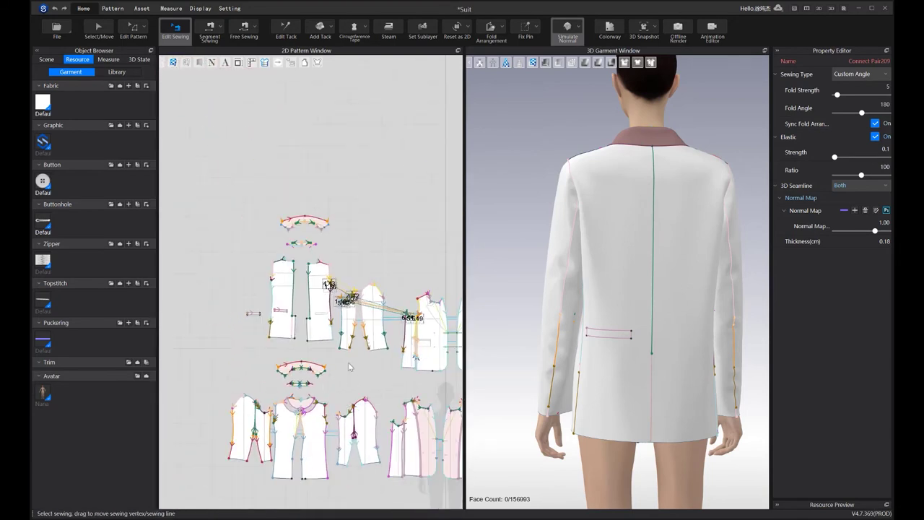
Add the matching armhole sewing segments on the opposite outer sleeve's under-sleeve curve to the selection
scroll(355, 368, up, 8)
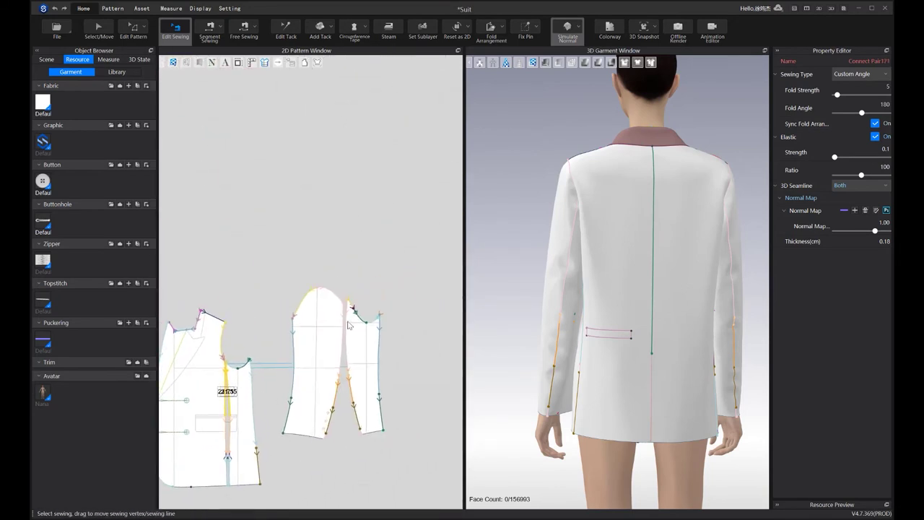
scroll(362, 330, up, 3)
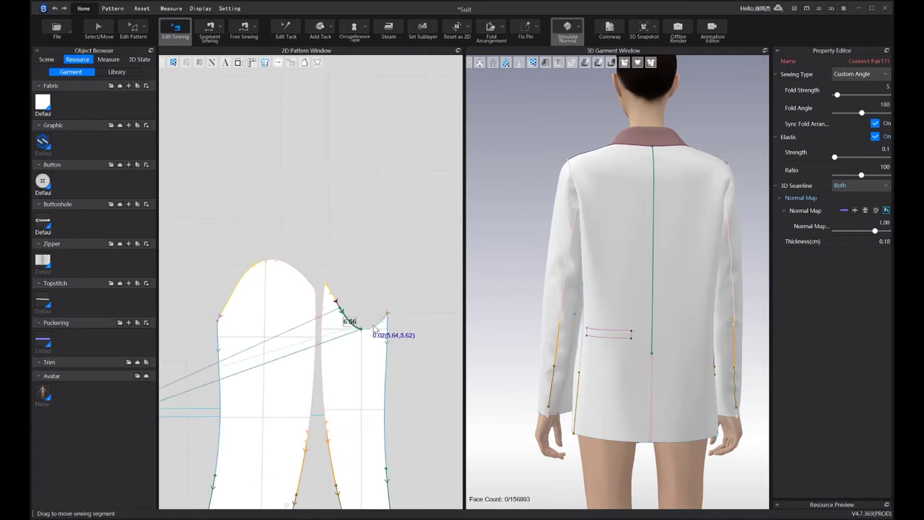
scroll(374, 327, up, 2)
scroll(403, 307, up, 3)
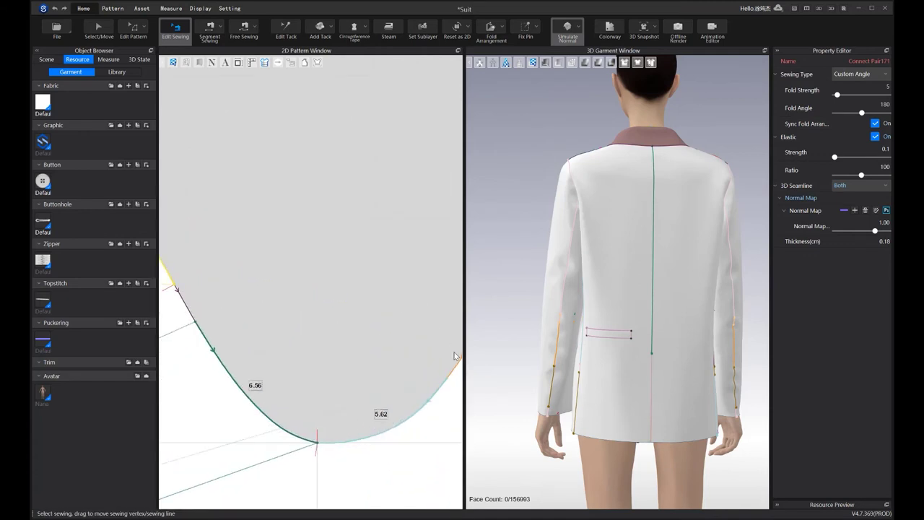
scroll(396, 364, down, 5)
scroll(395, 365, down, 6)
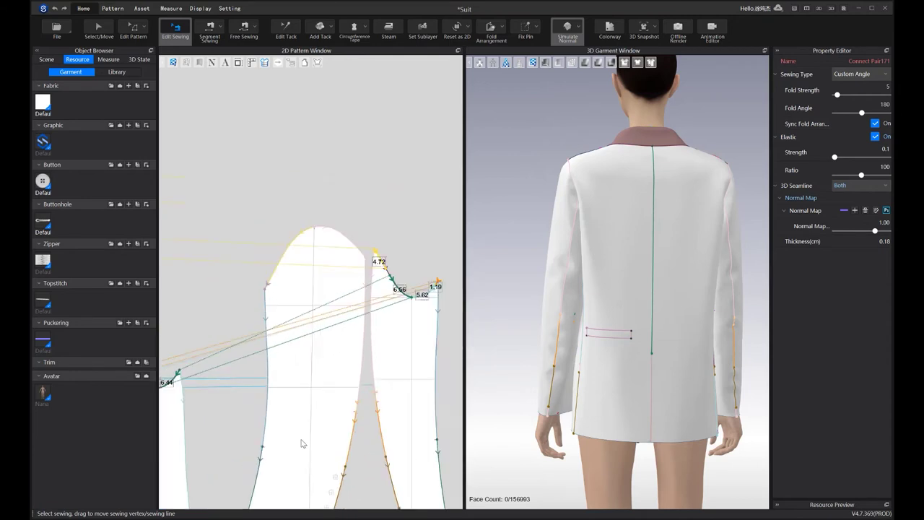
Add the lining's armhole sewing segments between the under sleeves and side panels to the selection and check the selected armholes
scroll(272, 392, up, 8)
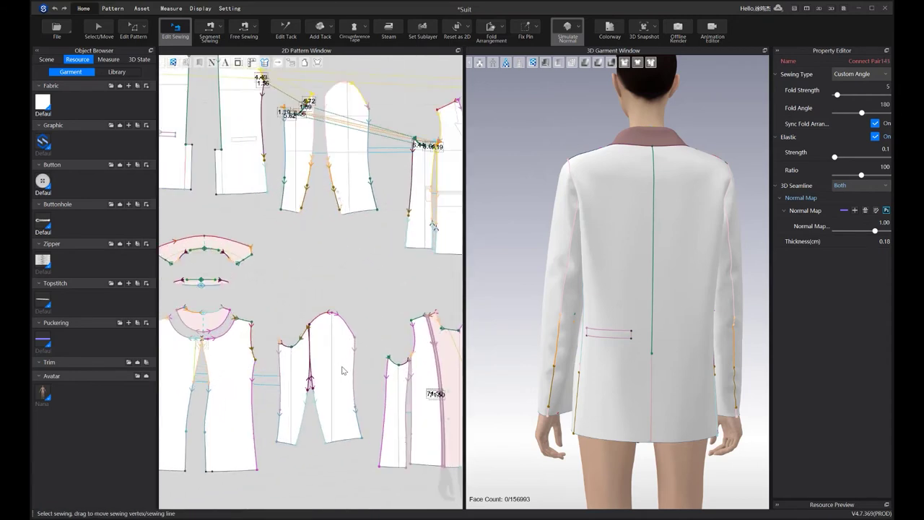
scroll(317, 395, down, 2)
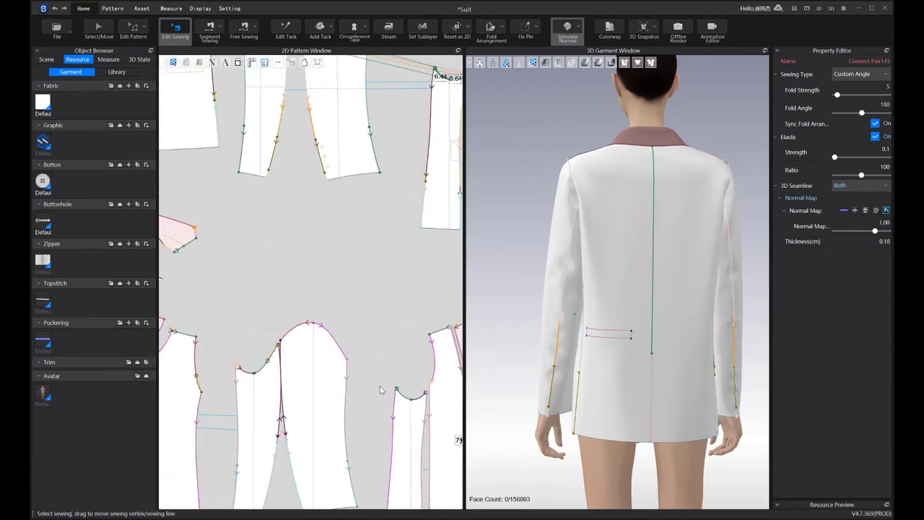
scroll(224, 383, up, 5)
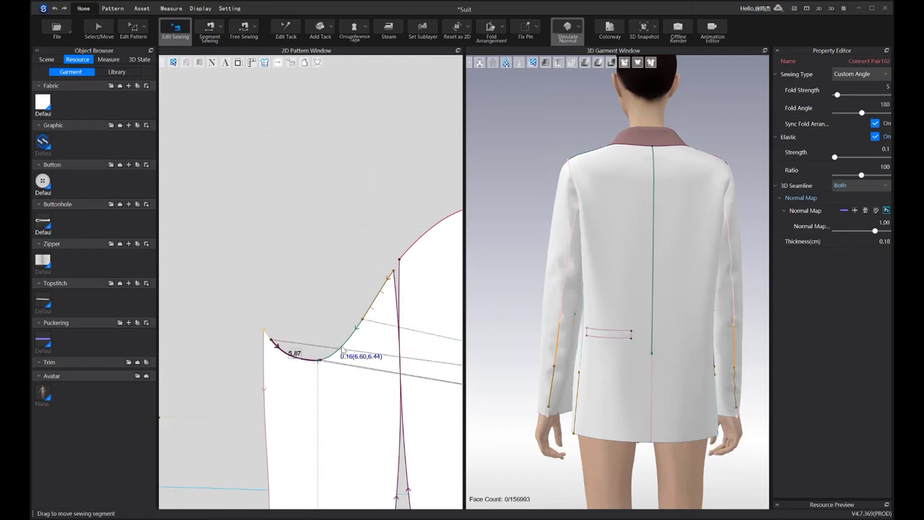
scroll(277, 378, down, 6)
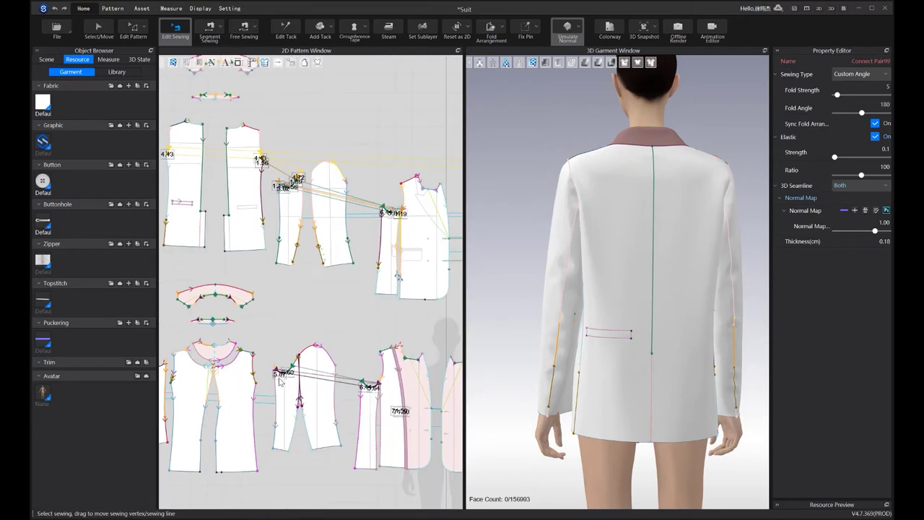
scroll(376, 354, up, 5)
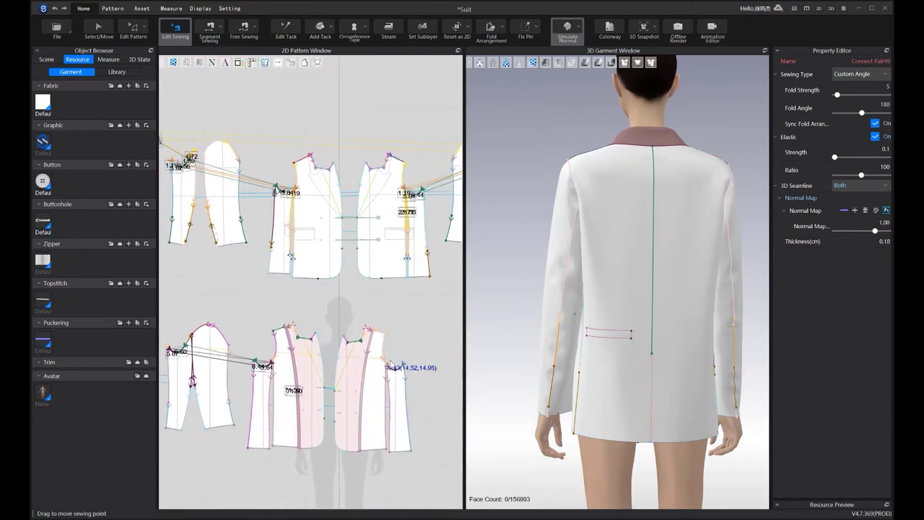
scroll(390, 376, down, 2)
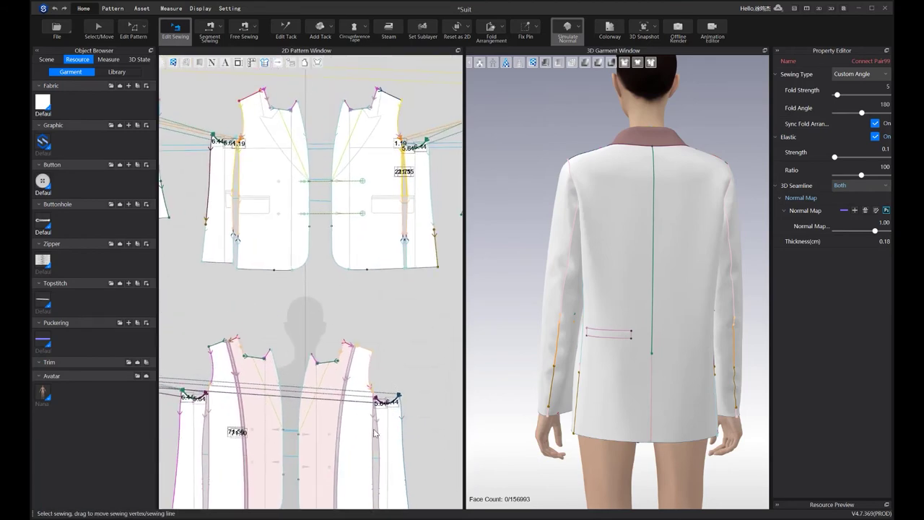
scroll(396, 243, up, 4)
middle_drag(366, 271, 310, 336)
middle_drag(430, 241, 324, 277)
scroll(255, 322, down, 2)
middle_drag(256, 322, 311, 298)
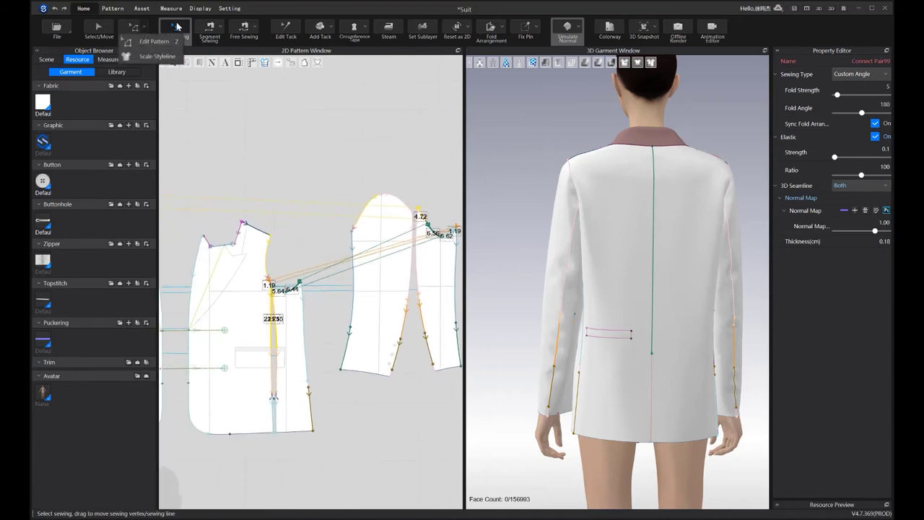
Refine the armhole sewing selection along the outer side and front panels on both sides of the jacket with Edit Sewing
scroll(290, 286, up, 1)
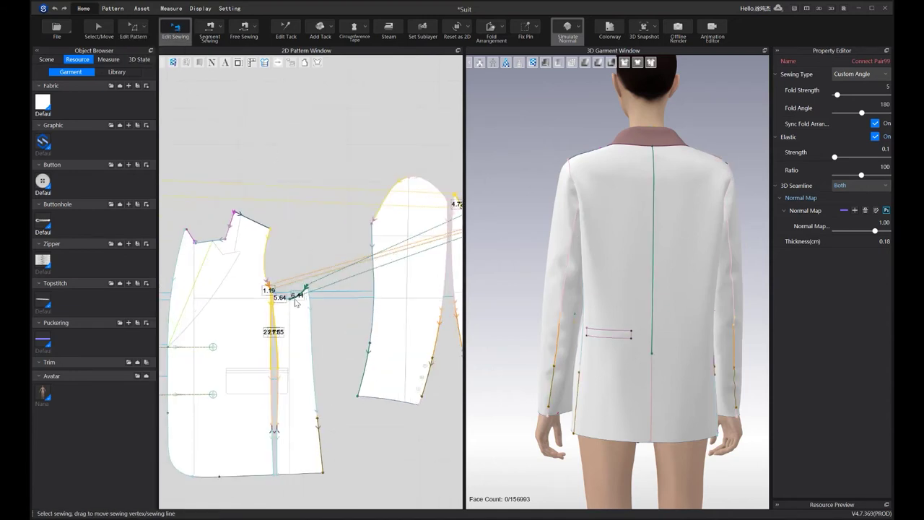
click(332, 298)
drag(282, 286, 281, 283)
scroll(277, 354, down, 3)
middle_drag(217, 354, 370, 294)
middle_drag(318, 269, 354, 289)
scroll(352, 290, up, 3)
drag(357, 269, 348, 254)
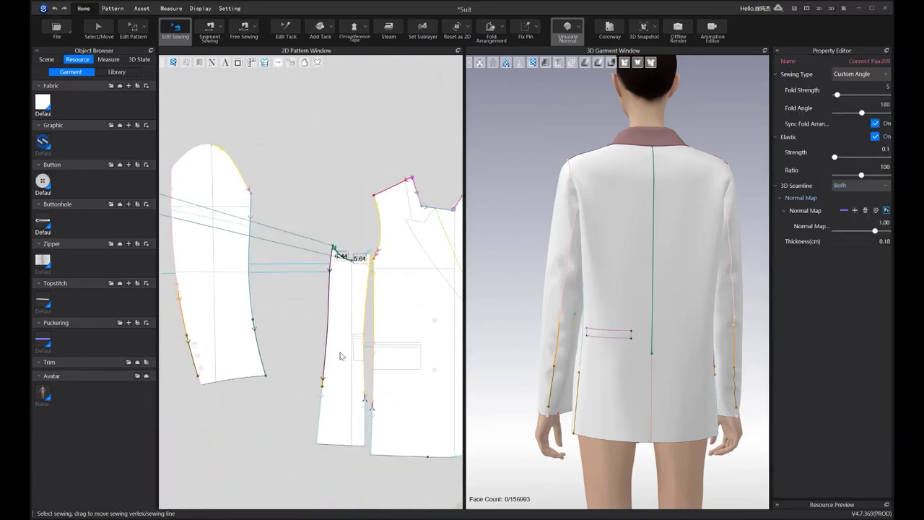
Check the selected underarm segments on the lining side panel and set the sewing type of the selected armhole seams to Turned
scroll(345, 343, down, 2)
scroll(339, 304, down, 2)
scroll(329, 272, up, 3)
scroll(332, 278, up, 3)
click(338, 289)
scroll(337, 290, down, 2)
scroll(327, 353, up, 3)
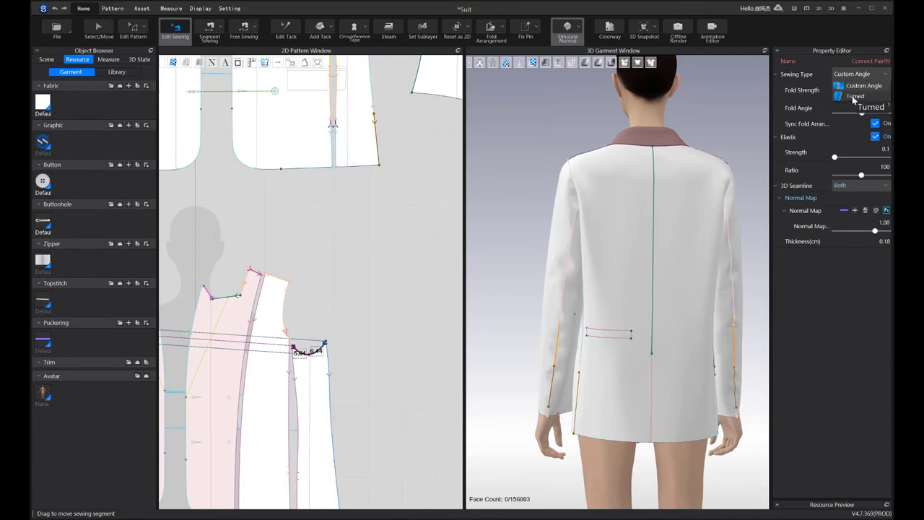
click(854, 96)
Simulate the jacket, pull the sleeve near the cuff, and turn the avatar to the front view
key(space)
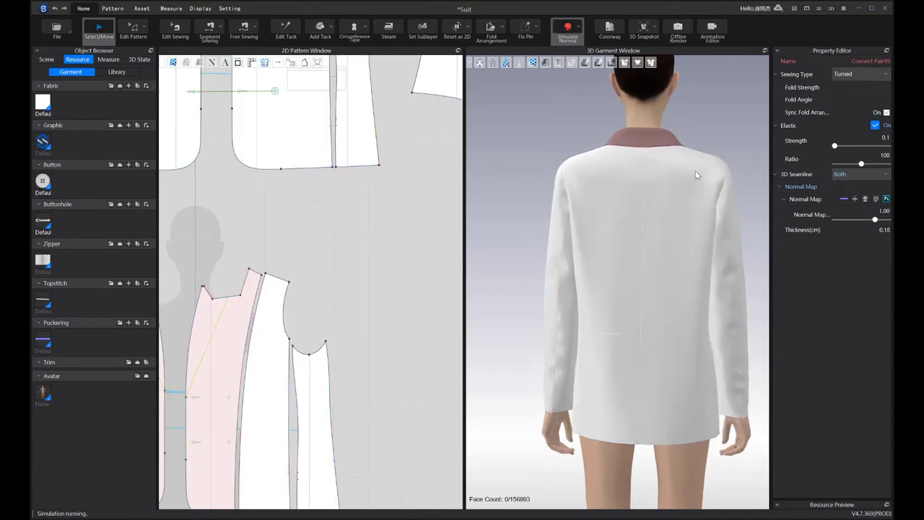
click(553, 379)
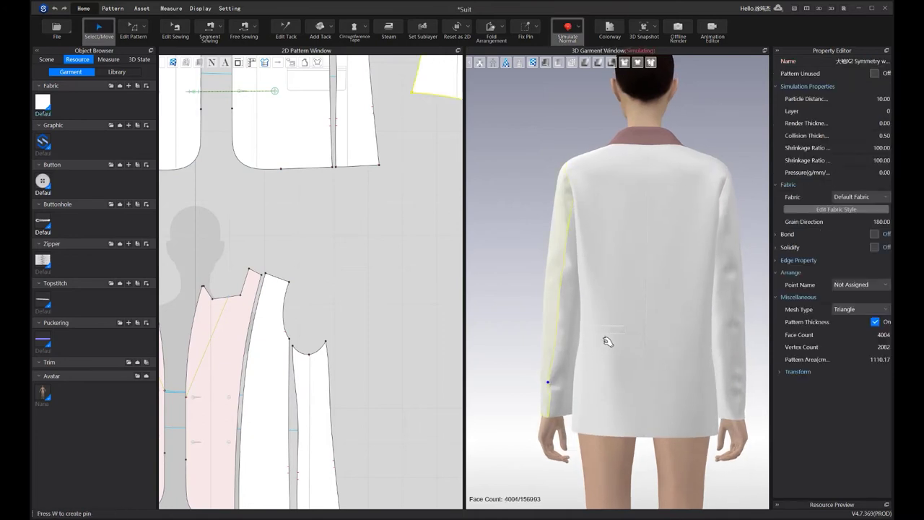
key(space)
right_drag(604, 345, 776, 327)
key(space)
key(2)
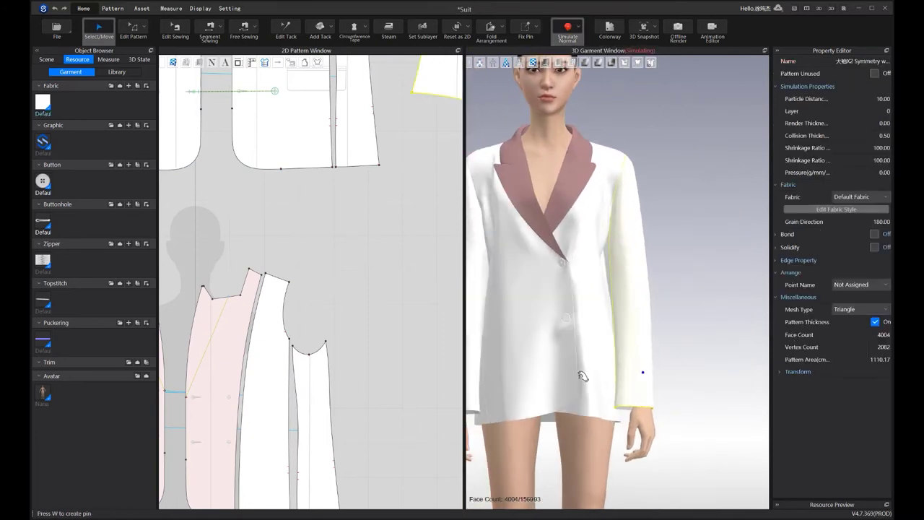
Pull the front panel near its hem and below the lapel during simulation, and check the jacket's drape from the front
click(567, 398)
drag(568, 397, 570, 393)
key(space)
middle_drag(610, 337, 649, 360)
key(space)
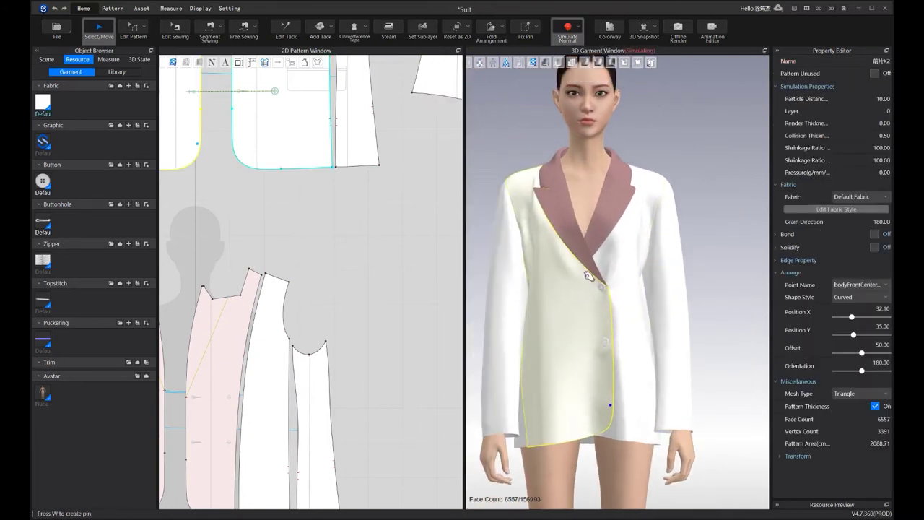
key(space)
middle_drag(622, 273, 628, 319)
key(space)
key(space)
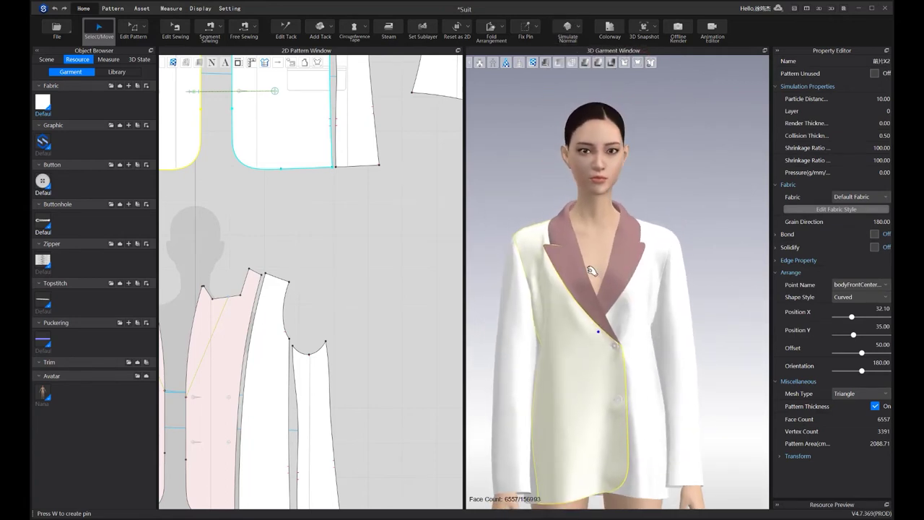
key(space)
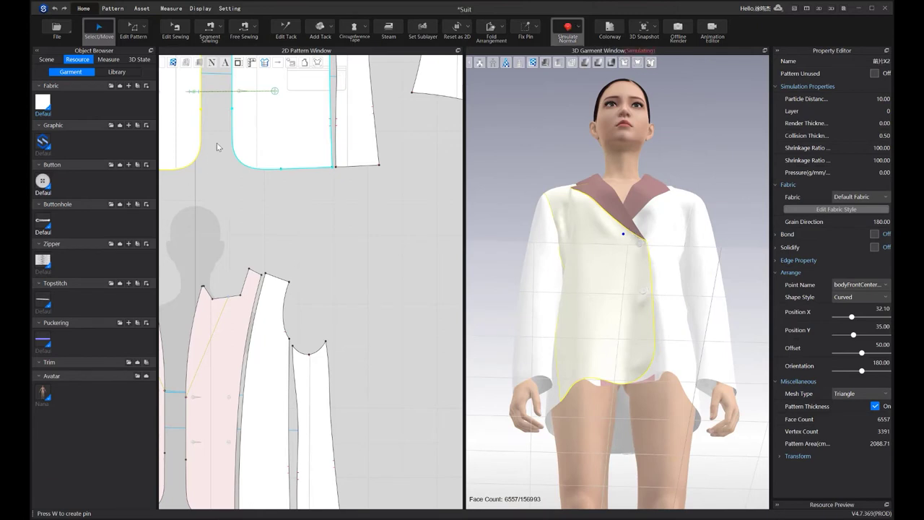
Add a new fabric to the garment's fabric resources and bring all the pattern pieces into view
key(b)
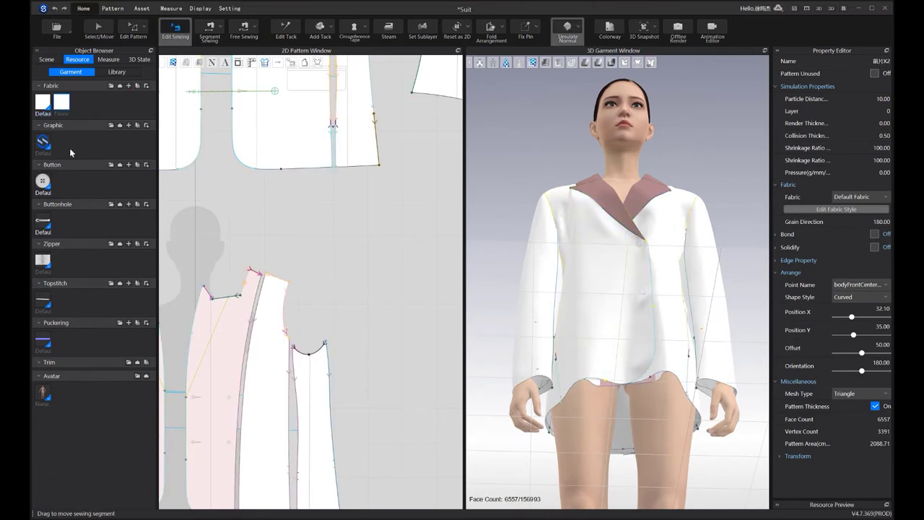
click(217, 275)
scroll(254, 280, down, 8)
right_click(255, 284)
middle_drag(255, 284, 306, 280)
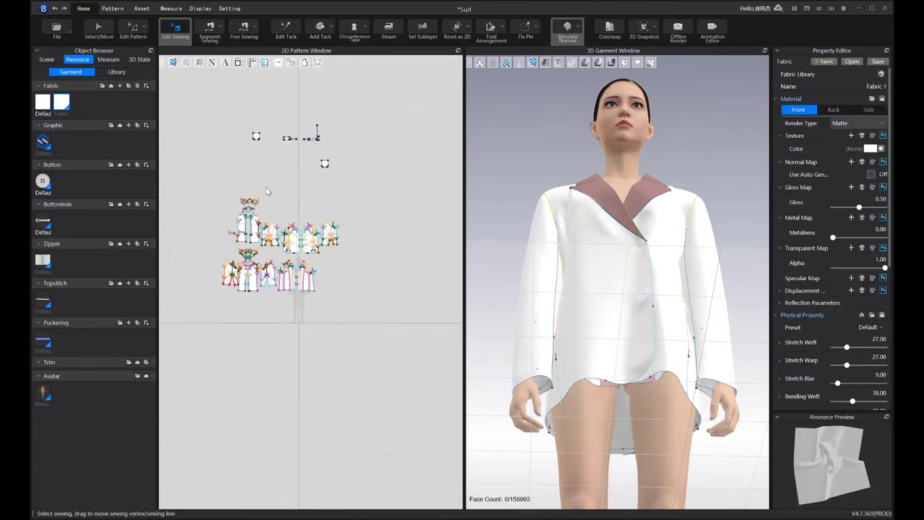
scroll(280, 306, up, 1)
Select the outer shell patterns, collar pieces, back neck facing and both front facings, and assign the new fabric to them
key(a)
scroll(244, 304, up, 3)
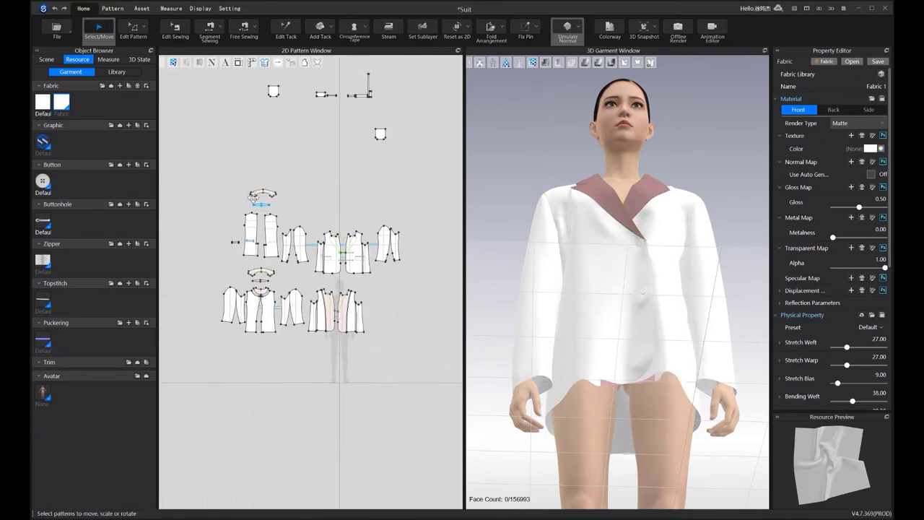
drag(242, 171, 417, 272)
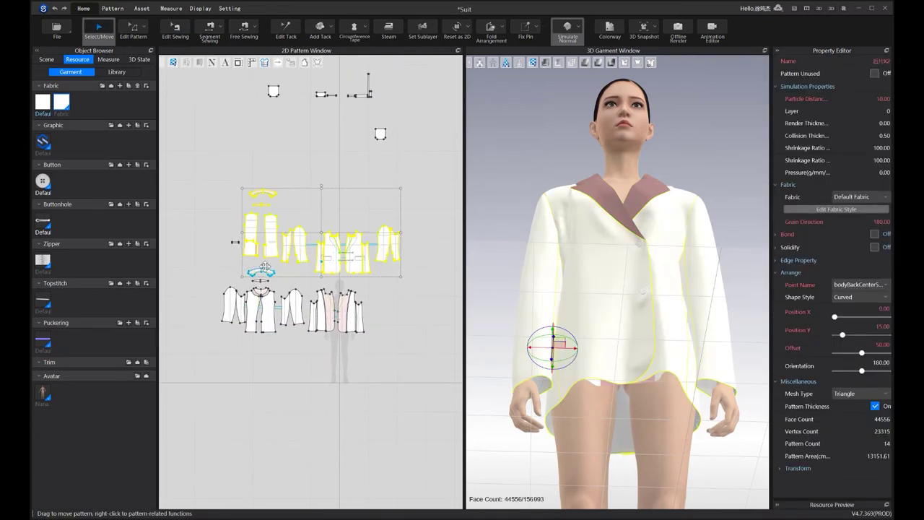
scroll(262, 272, up, 3)
scroll(262, 288, up, 3)
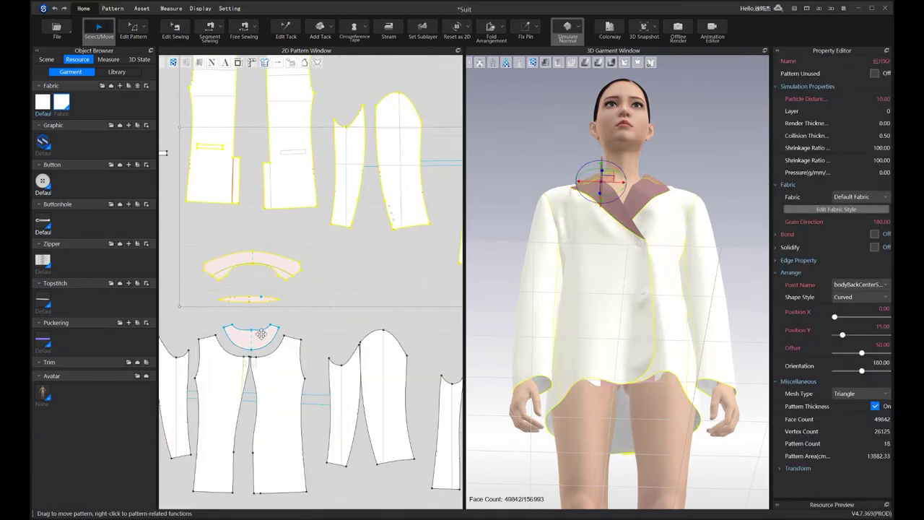
scroll(306, 311, down, 3)
shift+click(332, 312)
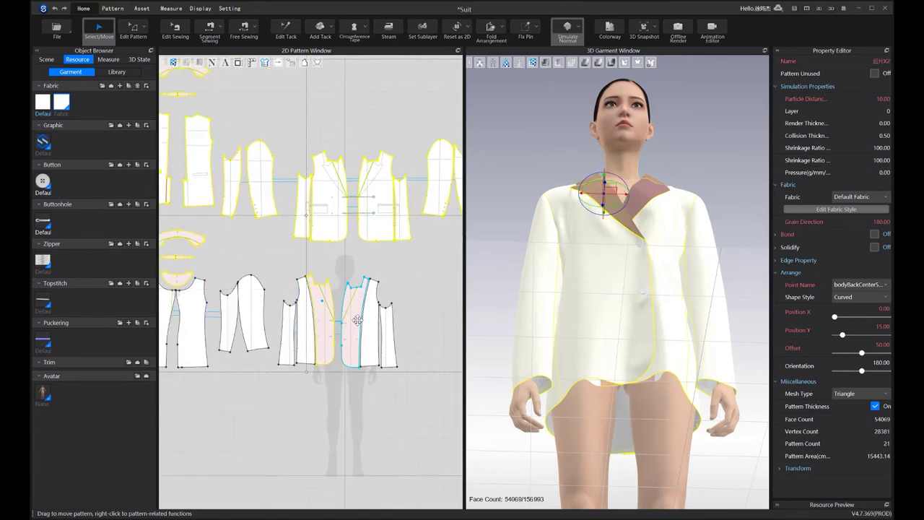
shift+click(358, 320)
right_click(69, 107)
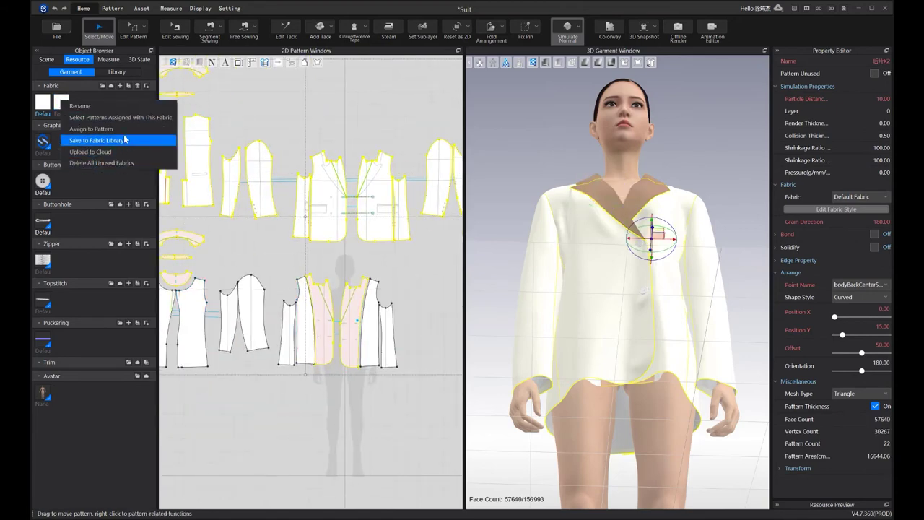
click(123, 136)
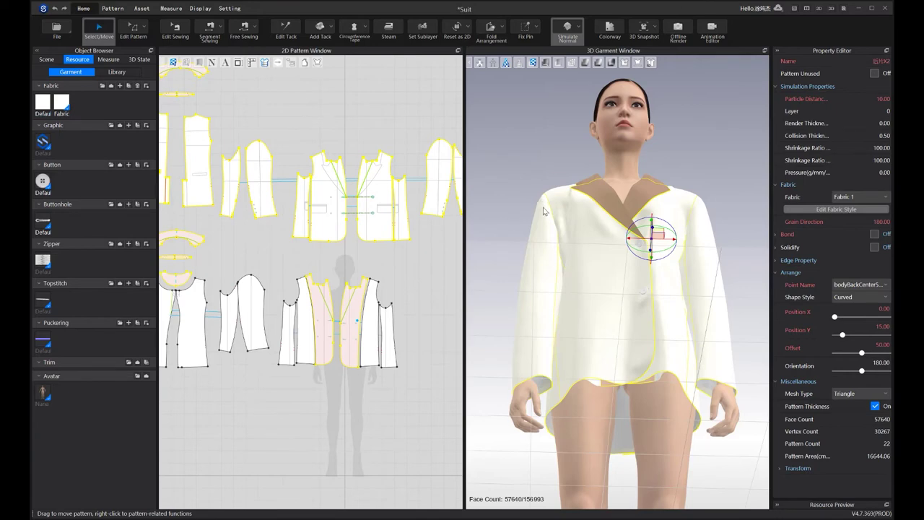
Set the new fabric's bending weft to 60.50, bending warp to 52.10 and bending bias to 53.78, and simulate the jacket
click(836, 209)
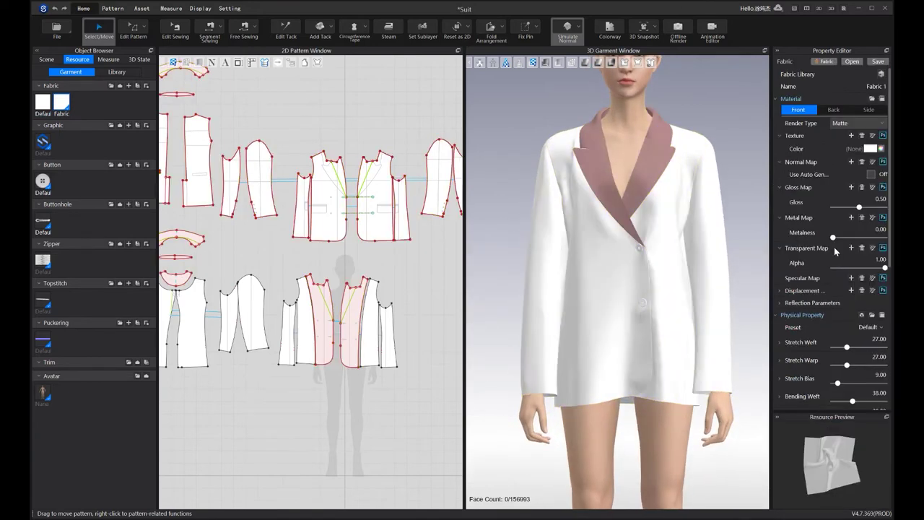
scroll(840, 301, down, 3)
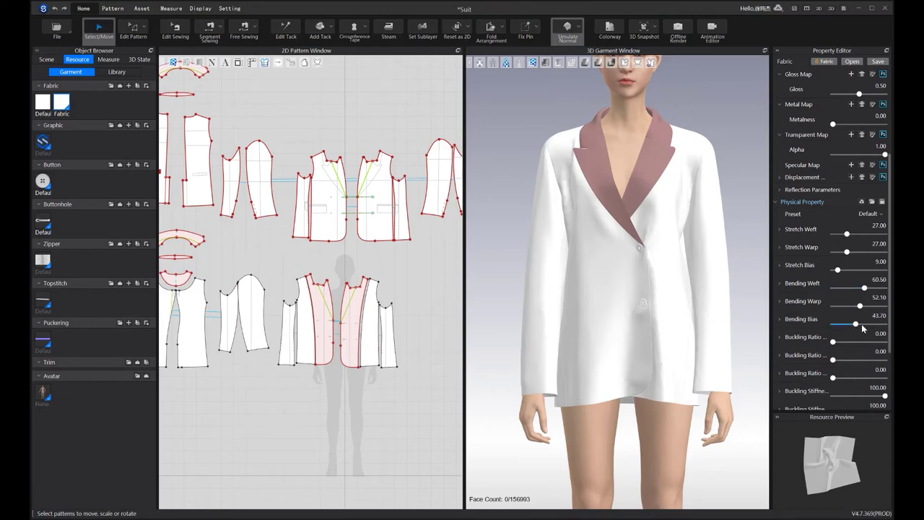
drag(863, 325, 863, 324)
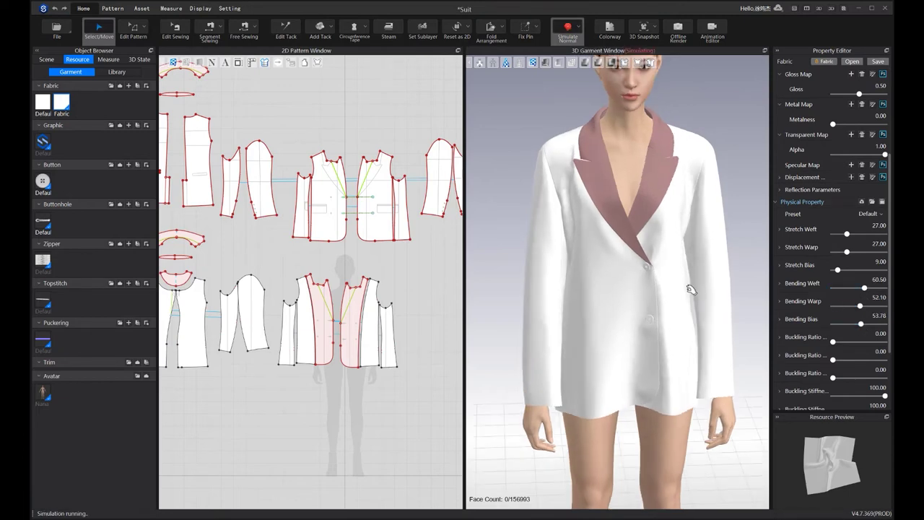
Run the simulation in stages and pull the jacket's lower front edge to settle the overlapping front panels
click(682, 318)
drag(682, 347, 637, 401)
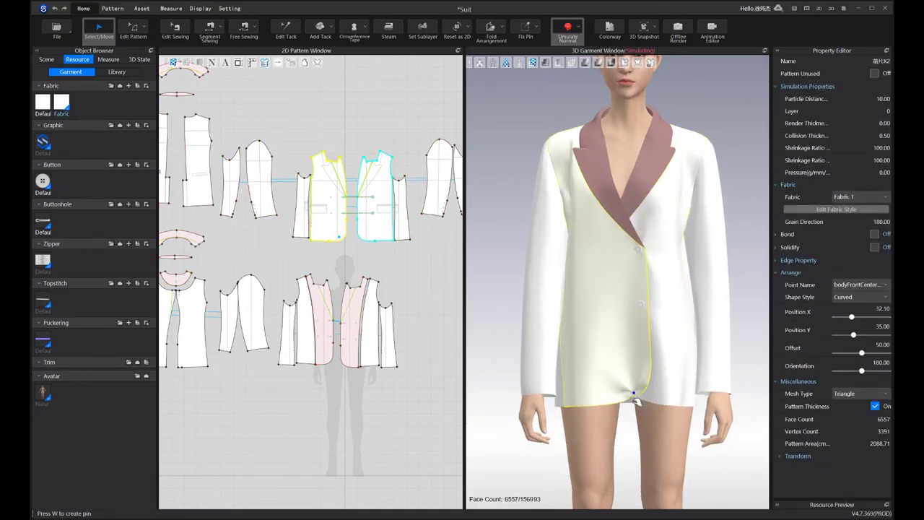
right_drag(677, 319, 602, 274)
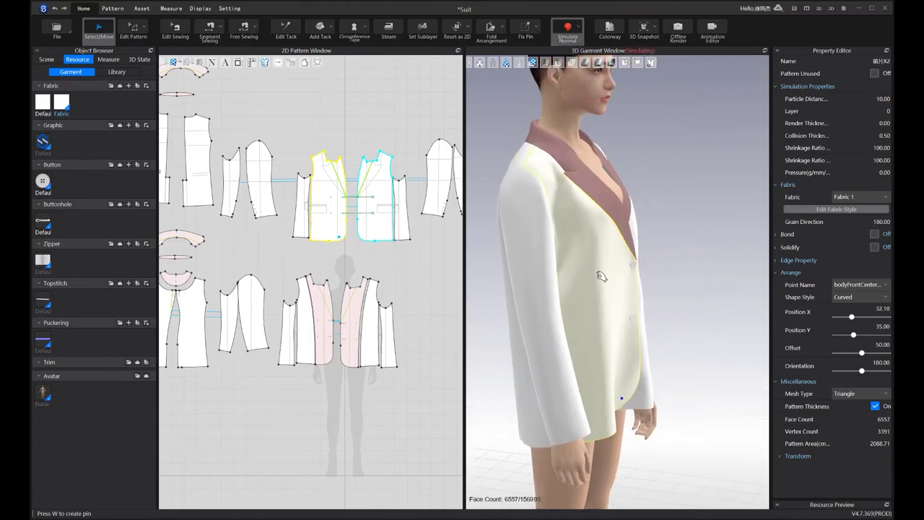
key(space)
key(space)
right_drag(580, 207, 715, 324)
key(space)
click(702, 354)
key(space)
right_drag(700, 265, 718, 284)
Stop the simulation and select all the jacket pattern pieces in the 2D pattern window
key(ctrl+a)
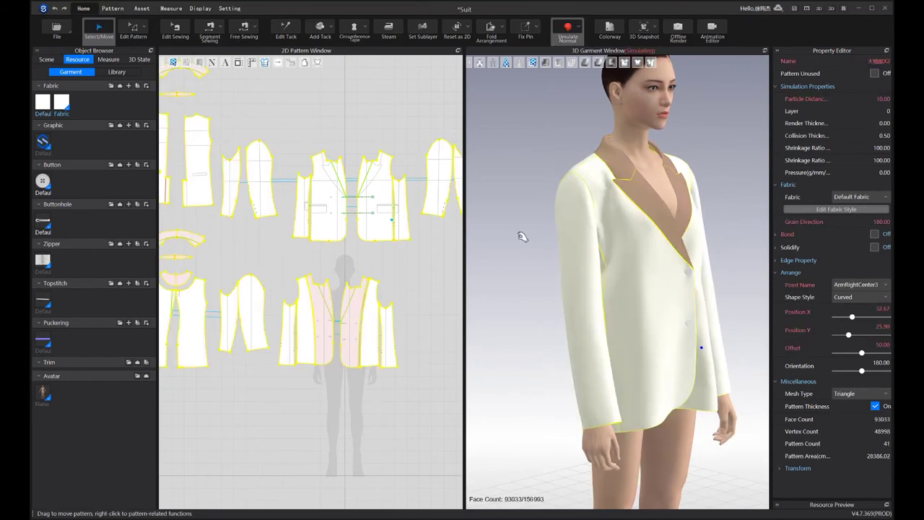
key(space)
scroll(394, 272, down, 3)
middle_drag(394, 273, 404, 240)
drag(225, 93, 449, 372)
mouse_move(601, 323)
right_down()
mouse_move(625, 314)
mouse_move(599, 313)
right_up()
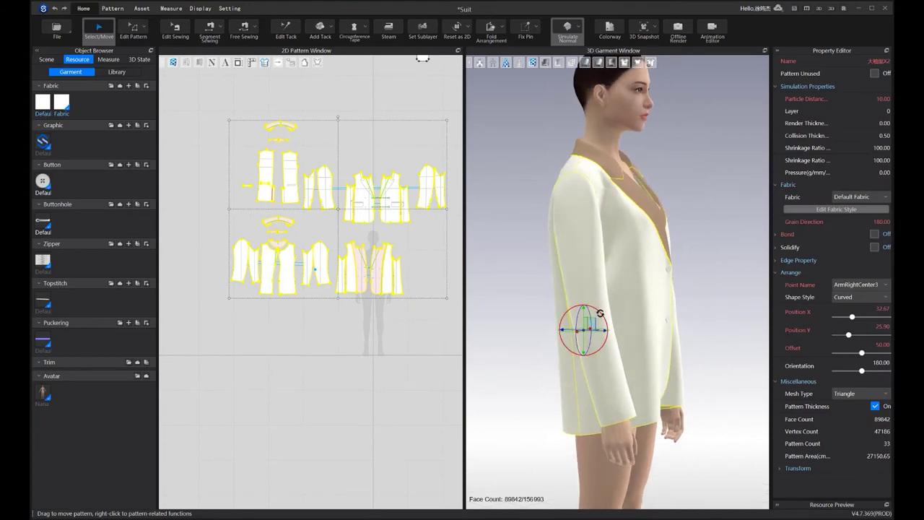
Shift the selected pieces slightly backward on the avatar and simulate the jacket again
key(space)
key(space)
right_drag(620, 327, 608, 329)
drag(591, 323, 586, 323)
right_drag(640, 325, 677, 317)
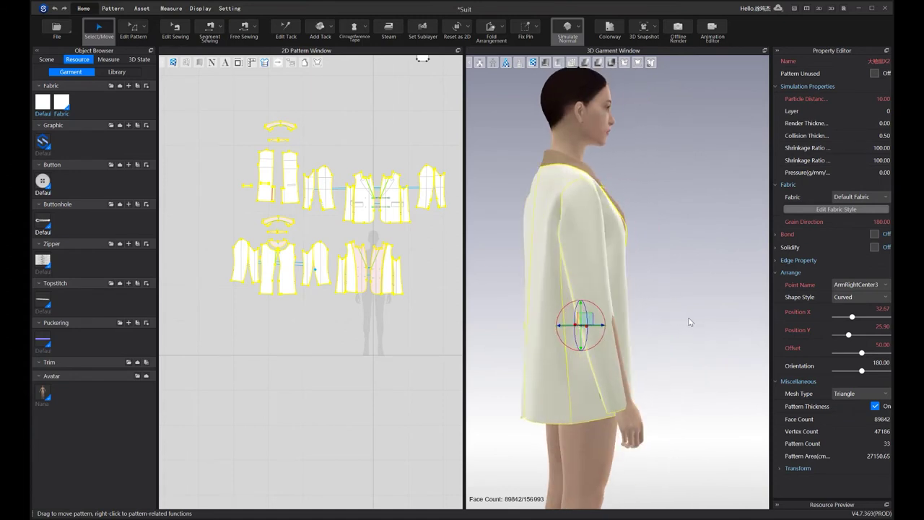
right_drag(667, 324, 669, 309)
key(space)
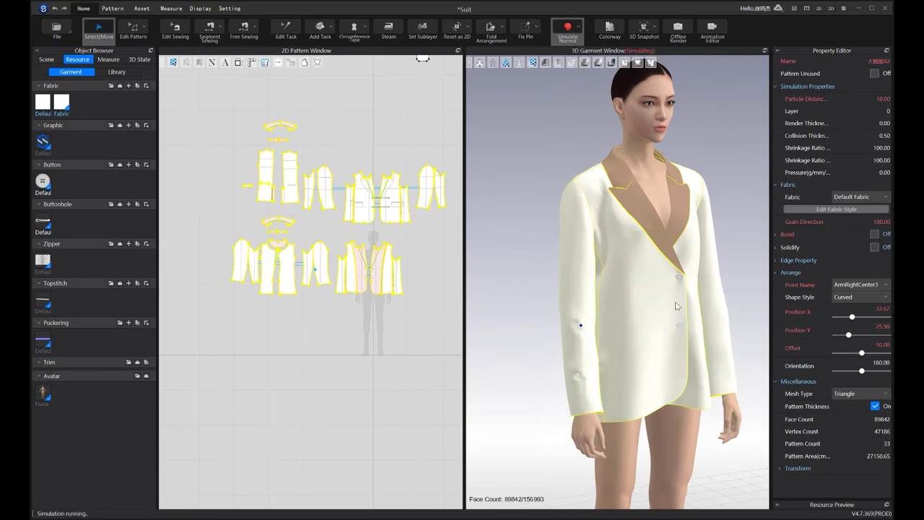
key(space)
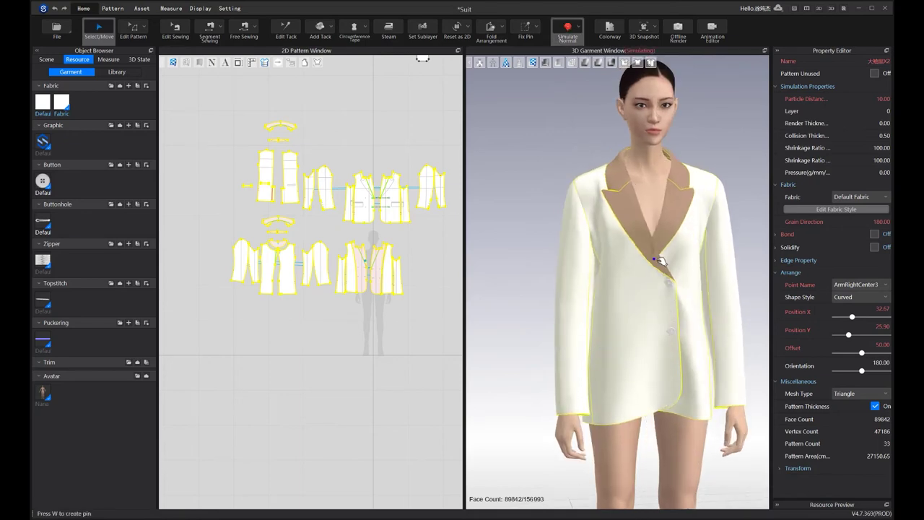
Pull the lower front edge of the jacket during simulation to smooth the front overlap
right_drag(661, 261, 672, 381)
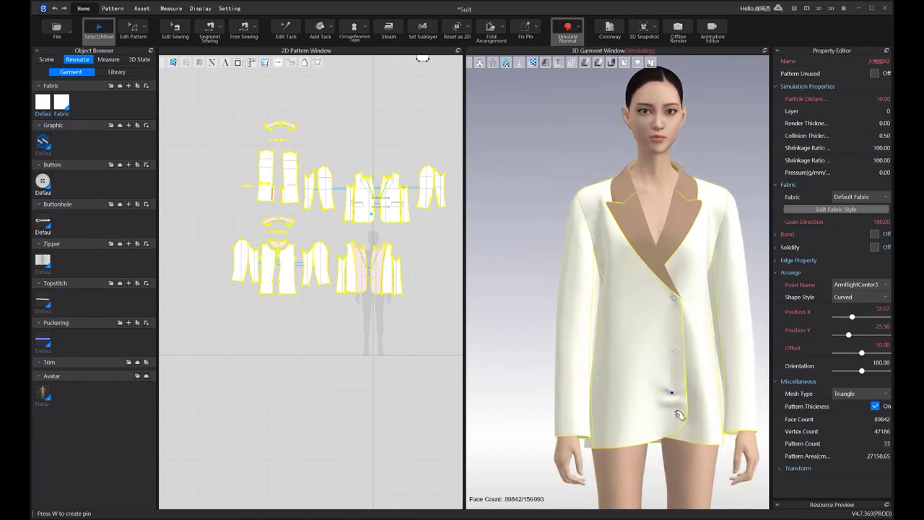
scroll(733, 363, down, 1)
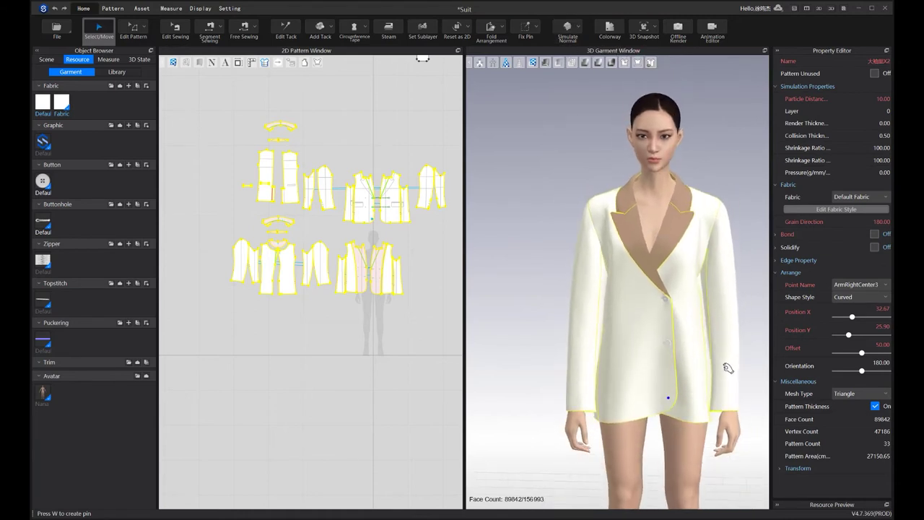
key(space)
middle_drag(706, 395, 683, 390)
mouse_move(688, 401)
right_down()
mouse_move(731, 377)
mouse_move(661, 380)
mouse_move(693, 382)
mouse_move(677, 390)
right_up()
key(space)
key(space)
click(667, 396)
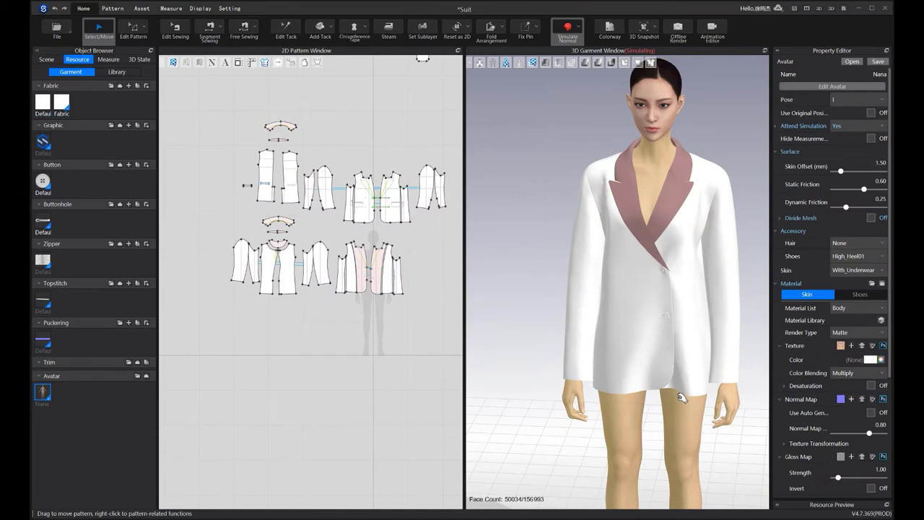
Show the scene object list, and re-simulate the jacket while adjusting the drape of its lower front panel
click(46, 60)
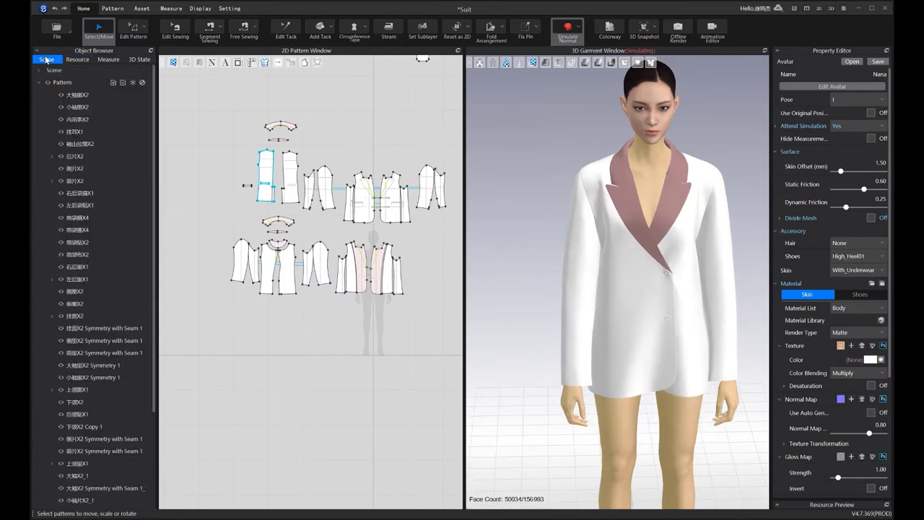
scroll(94, 331, down, 4)
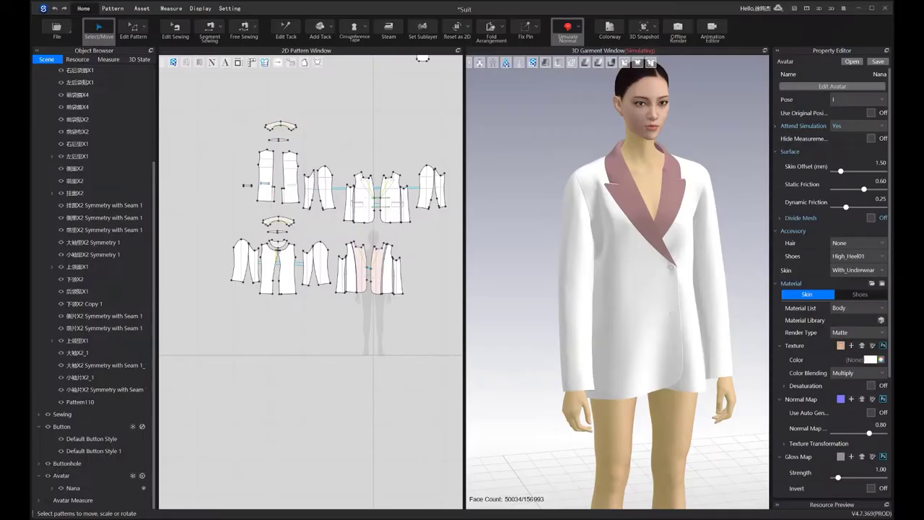
key(space)
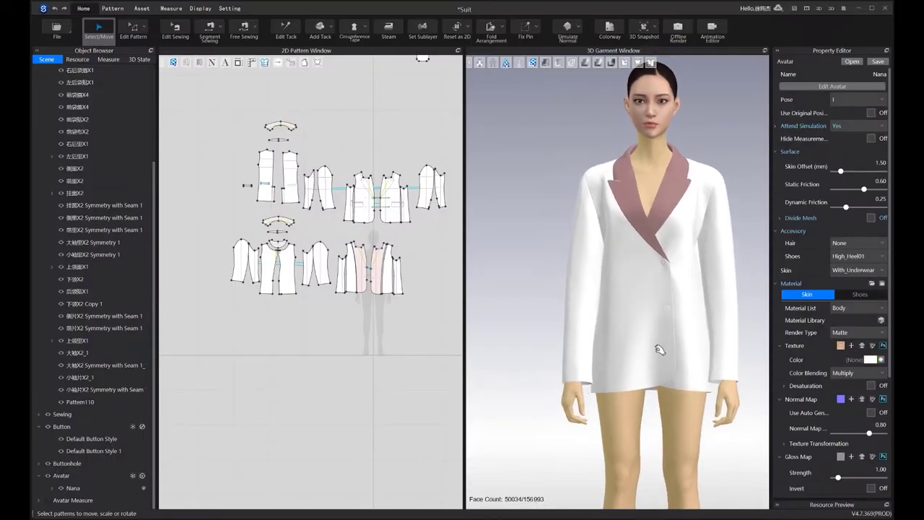
right_drag(674, 344, 810, 340)
key(space)
drag(708, 358, 713, 363)
right_drag(708, 358, 640, 367)
click(698, 359)
key(space)
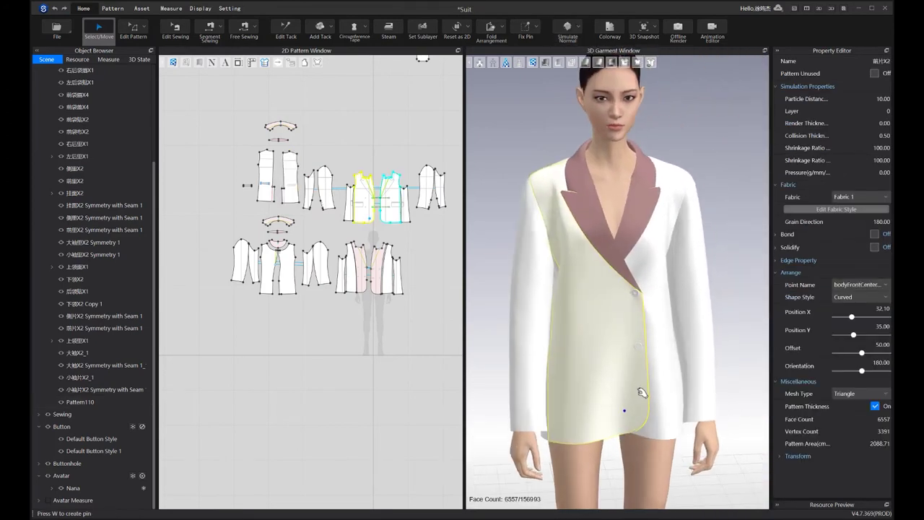
click(737, 354)
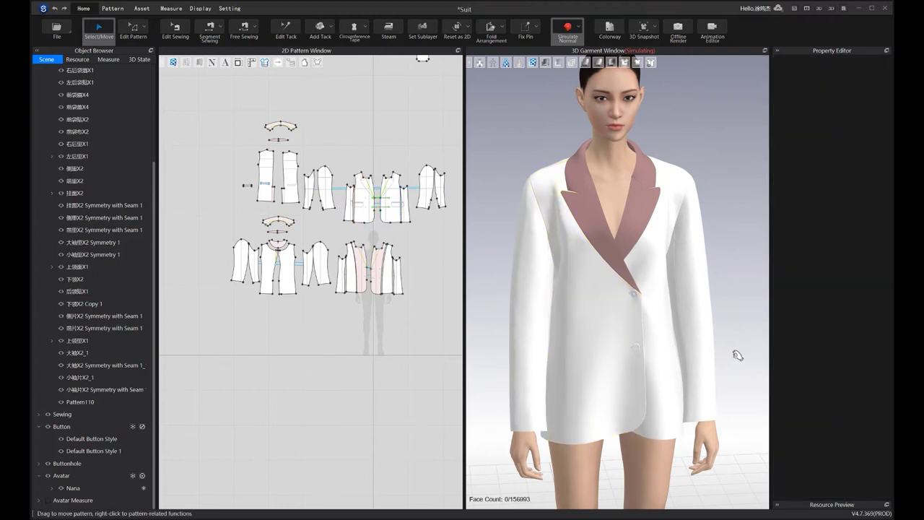
Stop the simulation and inspect the two front facing pieces in the 2D pattern window
scroll(729, 335, down, 2)
key(space)
scroll(420, 315, up, 5)
middle_drag(317, 217, 440, 314)
scroll(433, 310, up, 3)
click(344, 275)
click(420, 282)
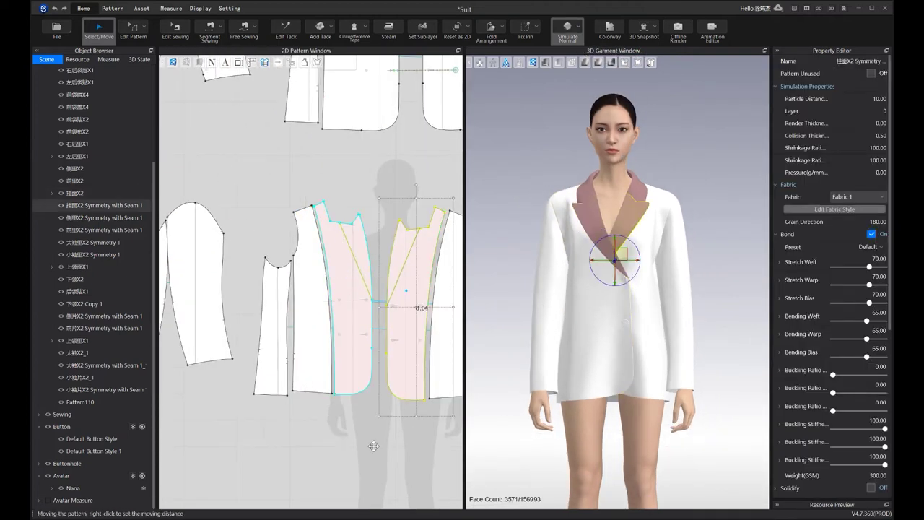
click(379, 379)
Place two buttons on the circular marks of the left-hand front facing piece with the Button tool
scroll(362, 381, up, 2)
scroll(362, 380, up, 1)
click(142, 8)
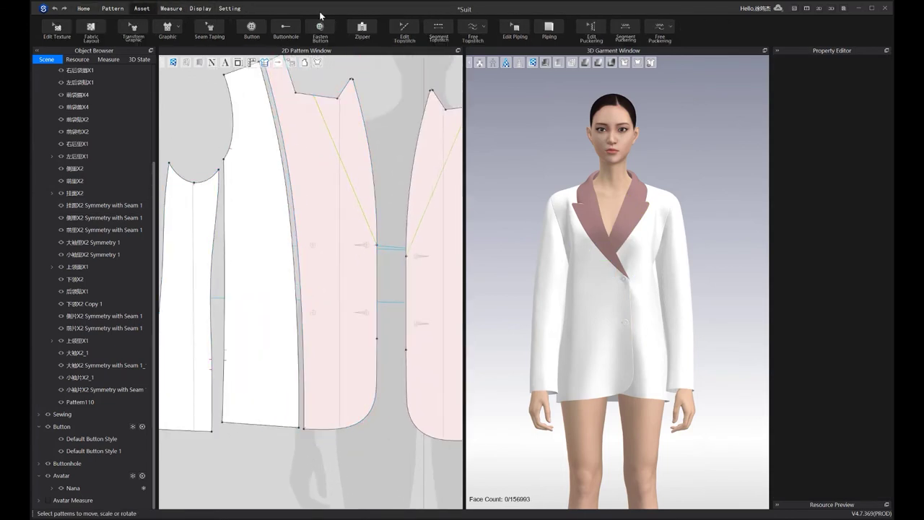
scroll(367, 257, up, 3)
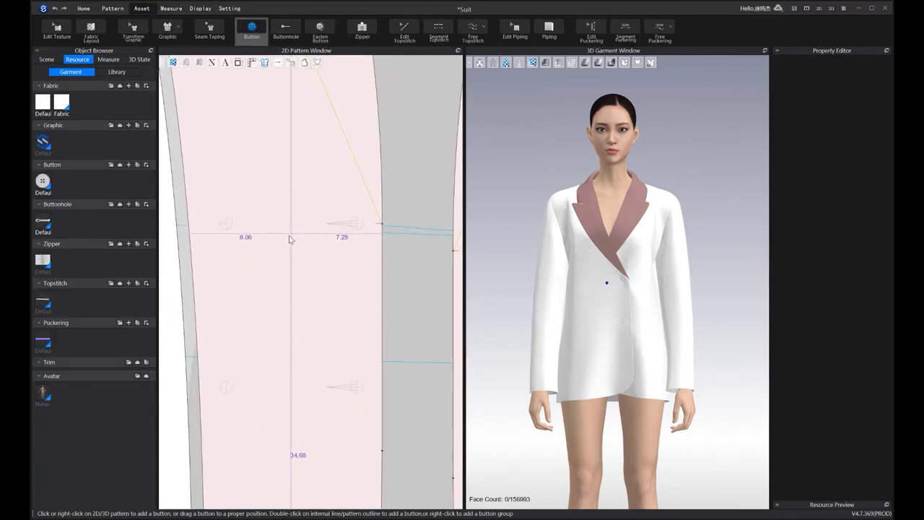
middle_drag(290, 237, 394, 231)
scroll(358, 234, down, 2)
middle_drag(340, 242, 327, 247)
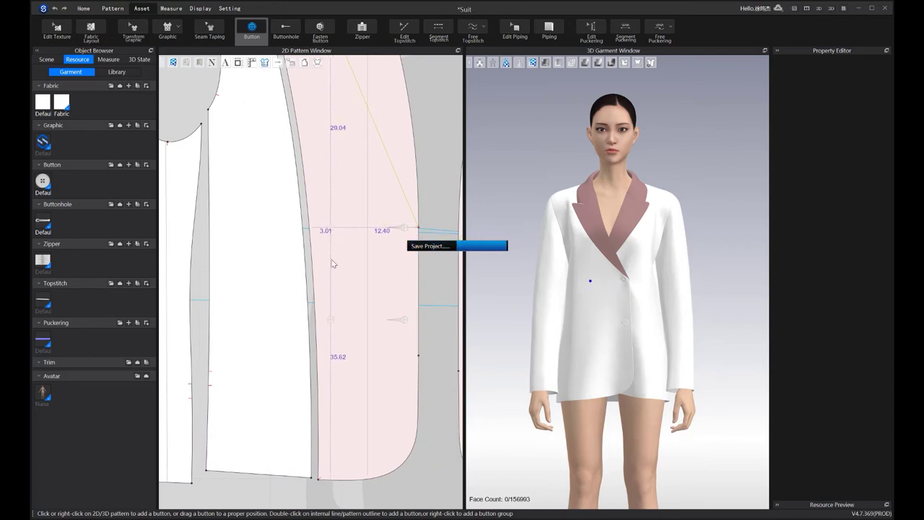
click(330, 227)
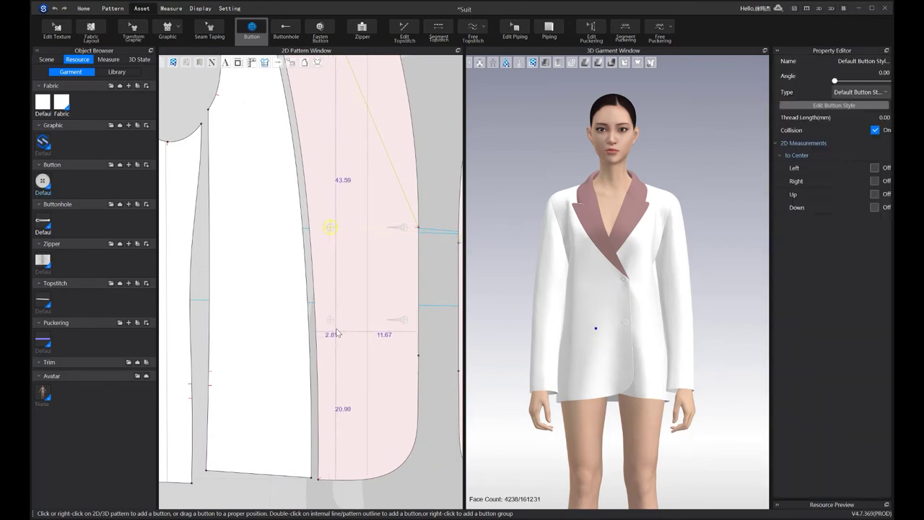
scroll(336, 332, up, 4)
click(324, 311)
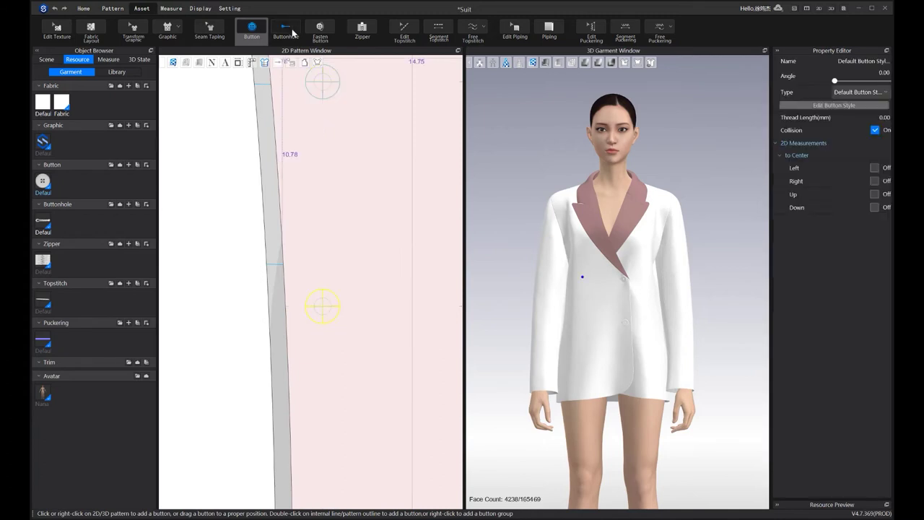
Place a buttonhole over each of the two buttons on the front facing piece
click(286, 30)
click(322, 81)
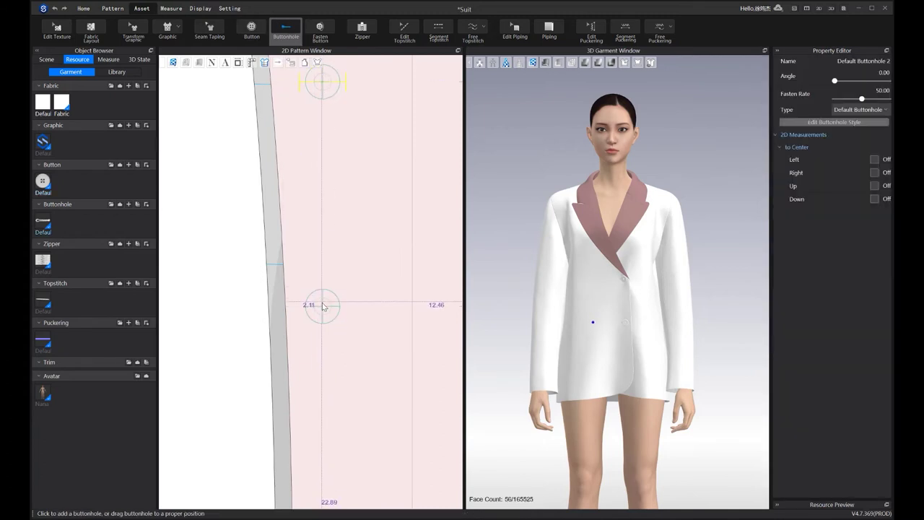
click(324, 310)
Undo the buttonholes and buttons placed on the front facing piece
scroll(591, 259, down, 2)
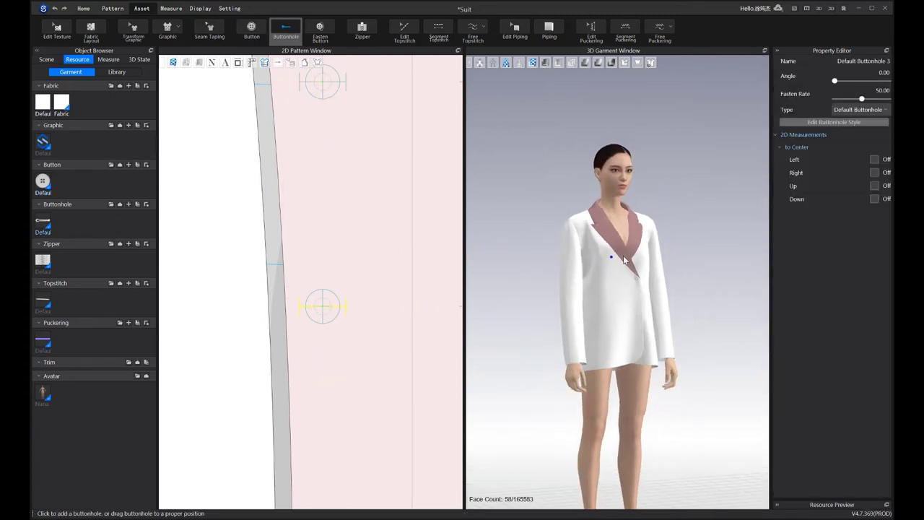
scroll(375, 264, down, 3)
key(ctrl+z)
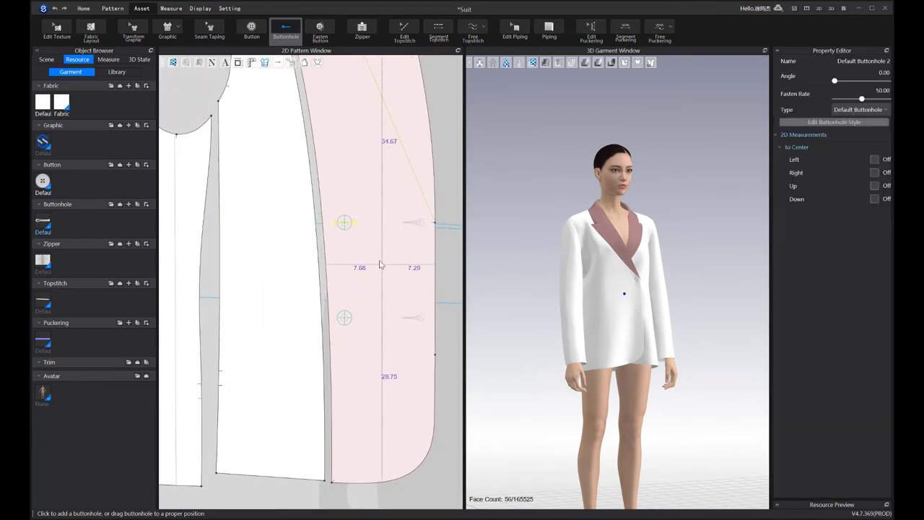
scroll(380, 265, down, 4)
key(ctrl+z)
scroll(385, 232, up, 4)
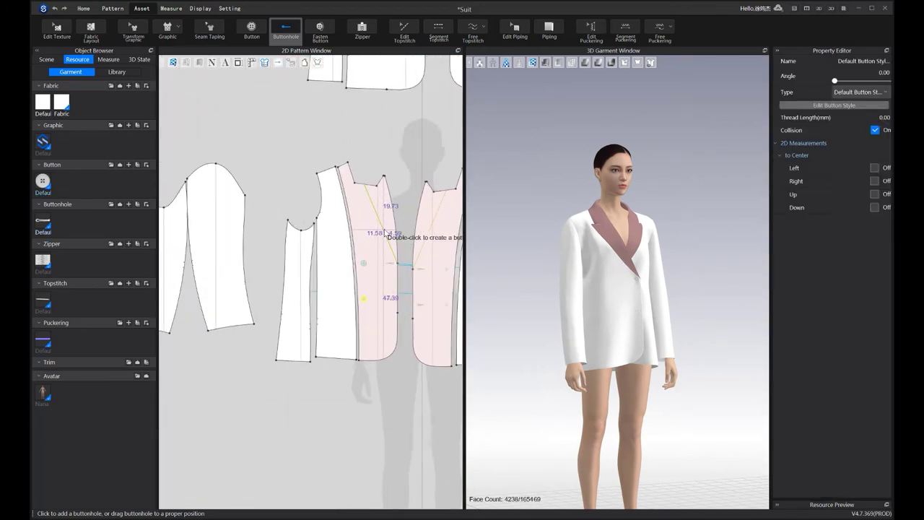
key(ctrl+z)
key(ctrl+z)
scroll(382, 208, down, 3)
middle_drag(381, 208, 383, 264)
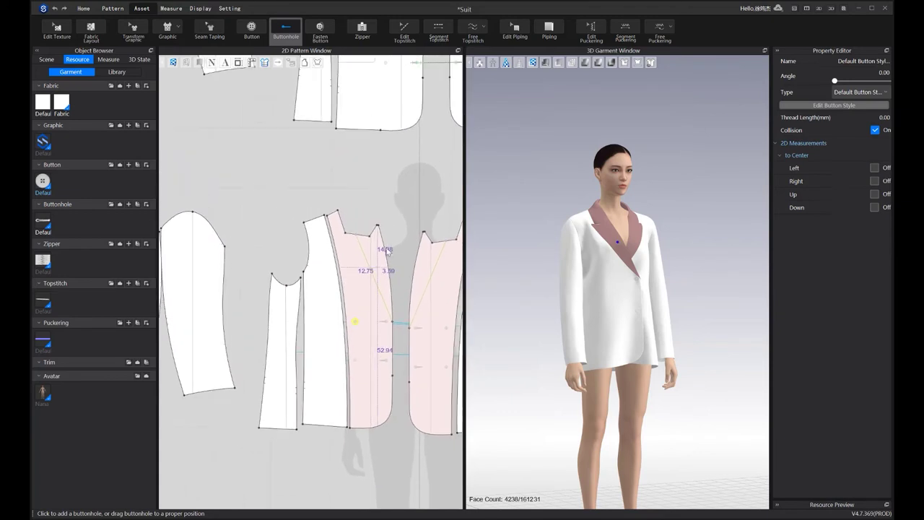
key(ctrl+z)
Add two buttonholes on the circular marks beside the pocket of the left-hand outer front panel
scroll(381, 251, down, 2)
scroll(380, 250, up, 6)
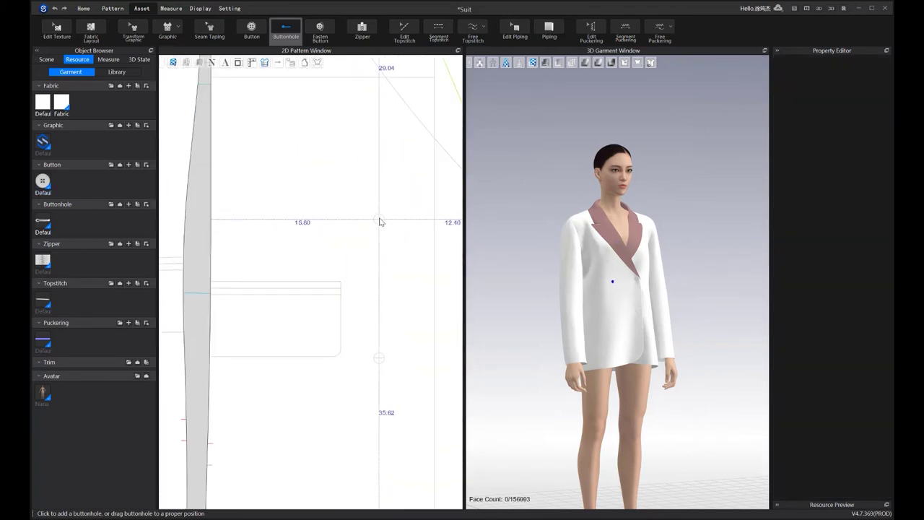
click(379, 219)
click(379, 358)
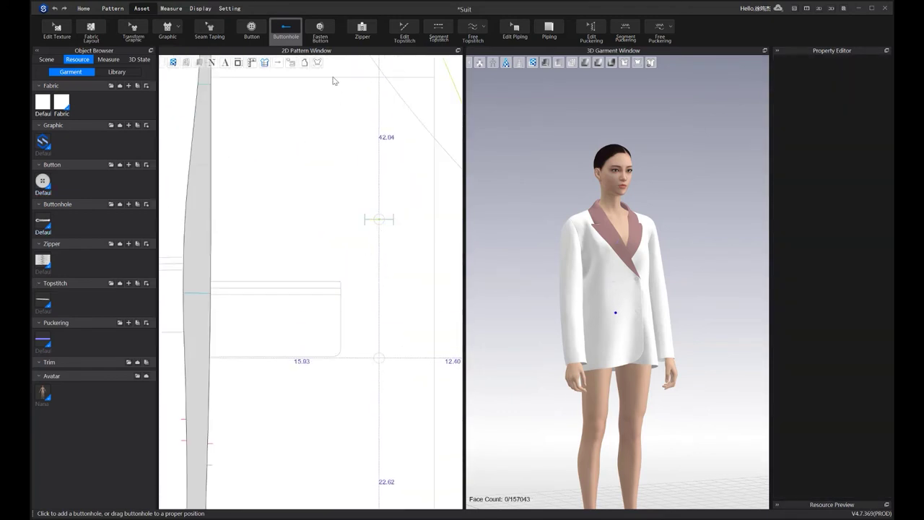
Place a button at the centre of each of the two buttonholes on the outer front panel
click(253, 33)
scroll(381, 210, up, 6)
click(378, 228)
scroll(376, 231, down, 5)
middle_drag(380, 300, 380, 217)
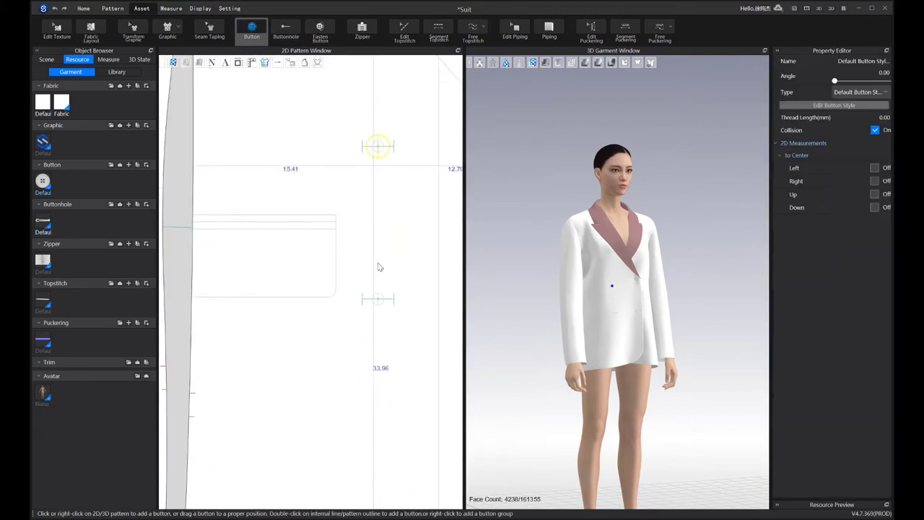
click(378, 298)
Place three buttons on the circular marks along the cuff edge of the larger outer sleeve piece
right_drag(650, 278, 505, 281)
scroll(346, 289, down, 6)
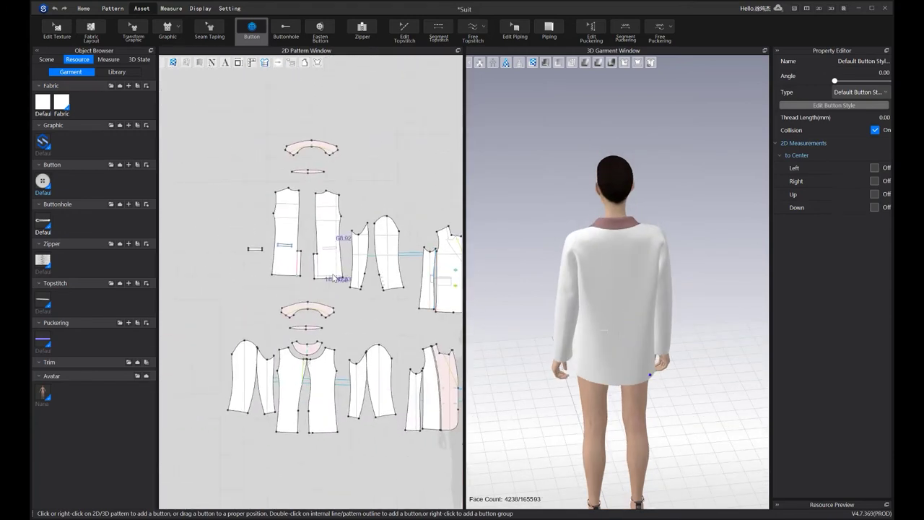
scroll(333, 278, up, 8)
click(368, 247)
click(379, 281)
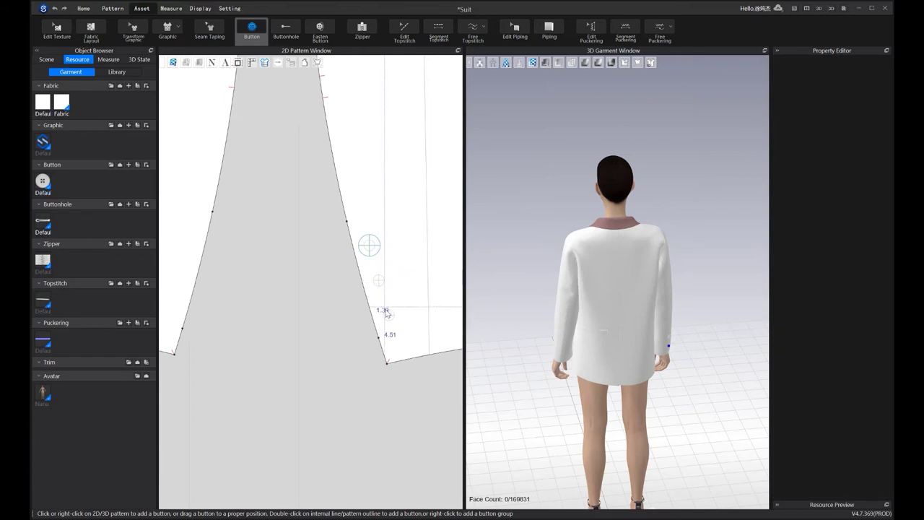
scroll(381, 291, up, 3)
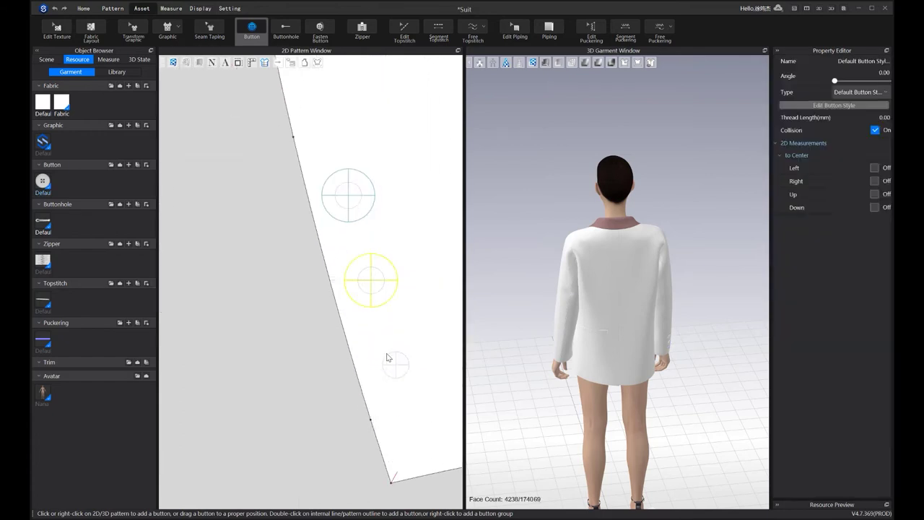
click(396, 368)
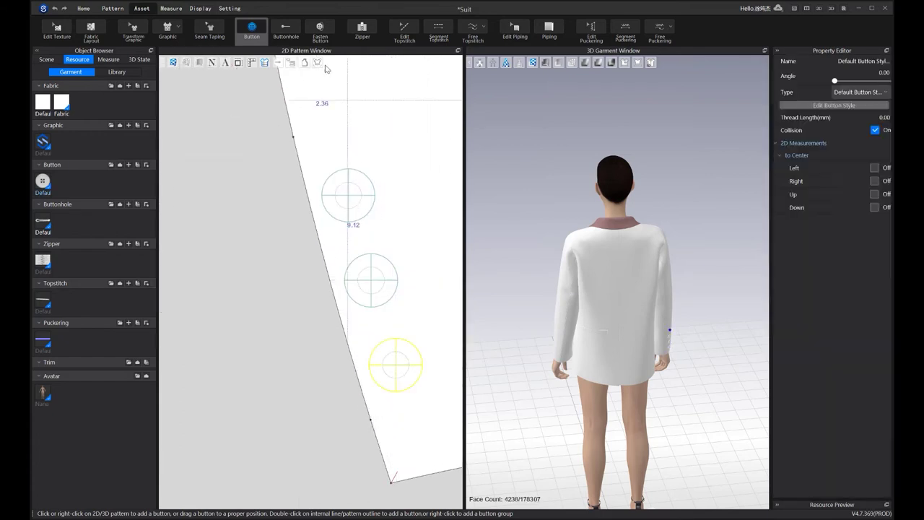
Add a buttonhole at the centre of each of the three buttons along the outer sleeve piece's cuff edge
click(285, 29)
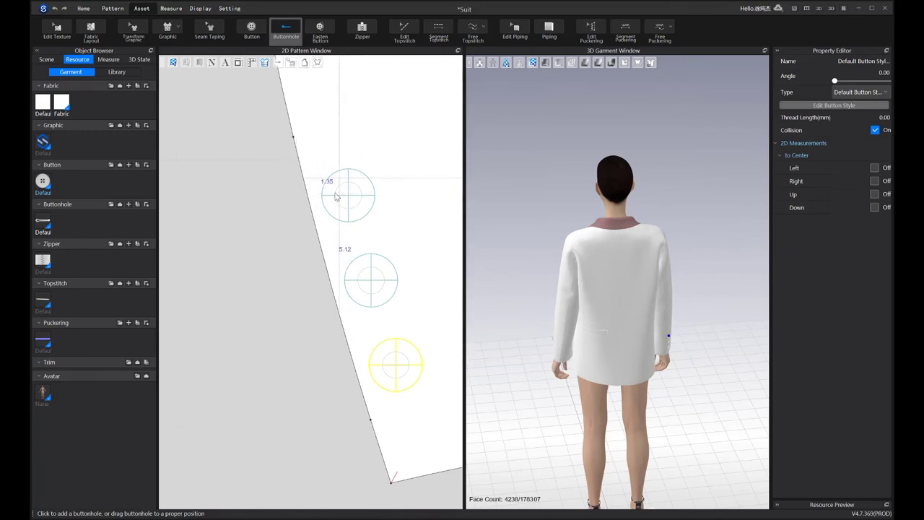
click(350, 198)
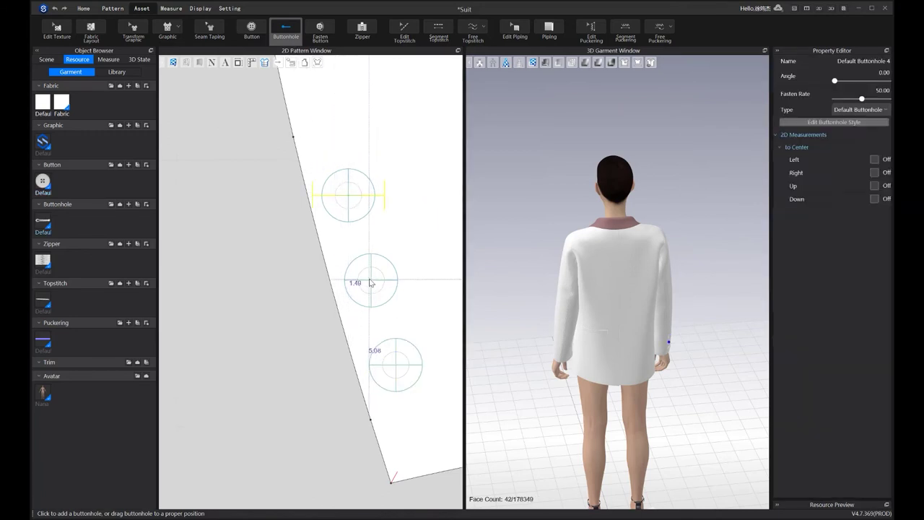
click(374, 282)
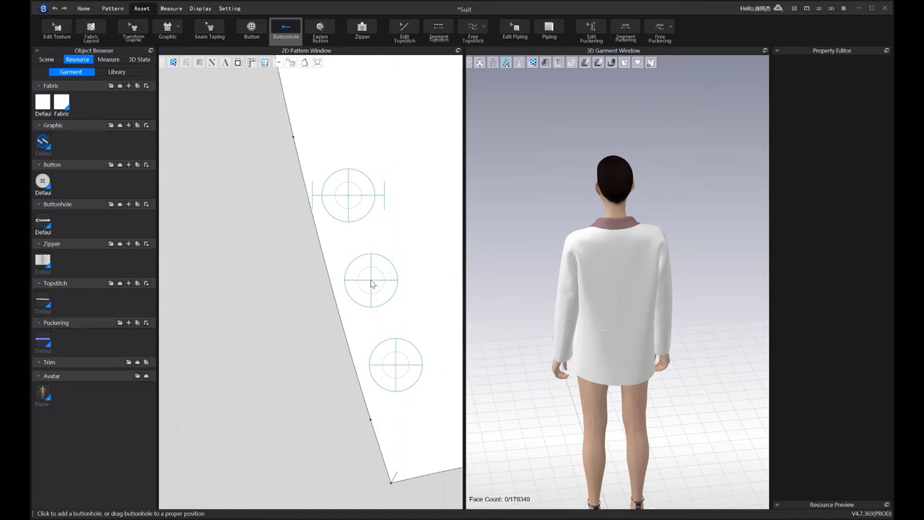
click(366, 194)
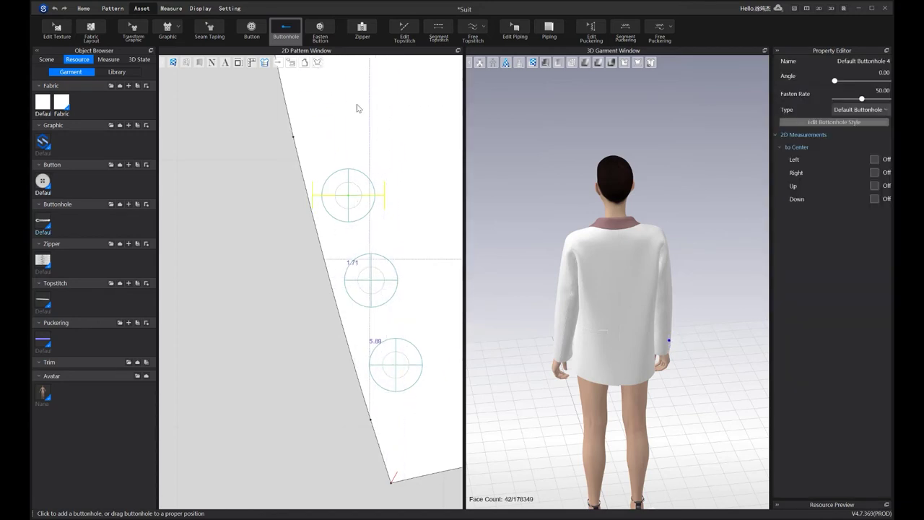
click(254, 28)
click(286, 31)
scroll(379, 285, up, 3)
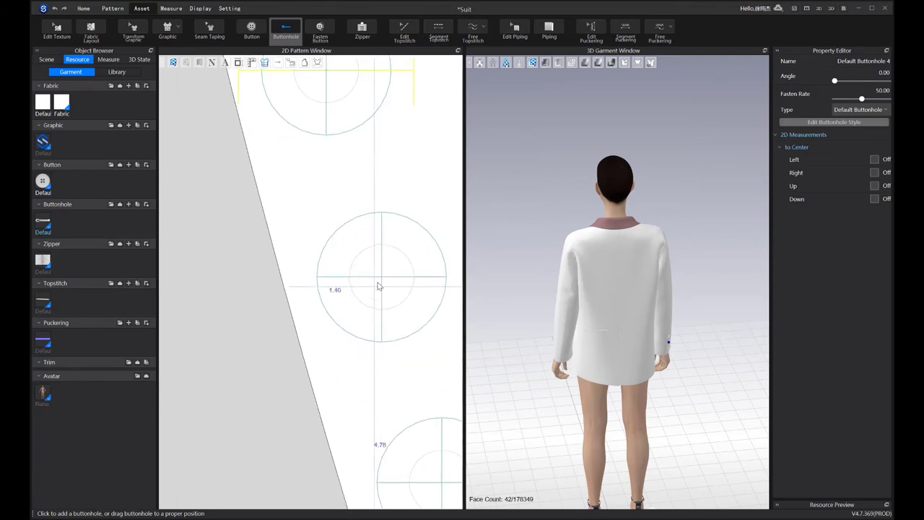
click(382, 278)
scroll(381, 278, down, 3)
middle_drag(371, 266, 358, 156)
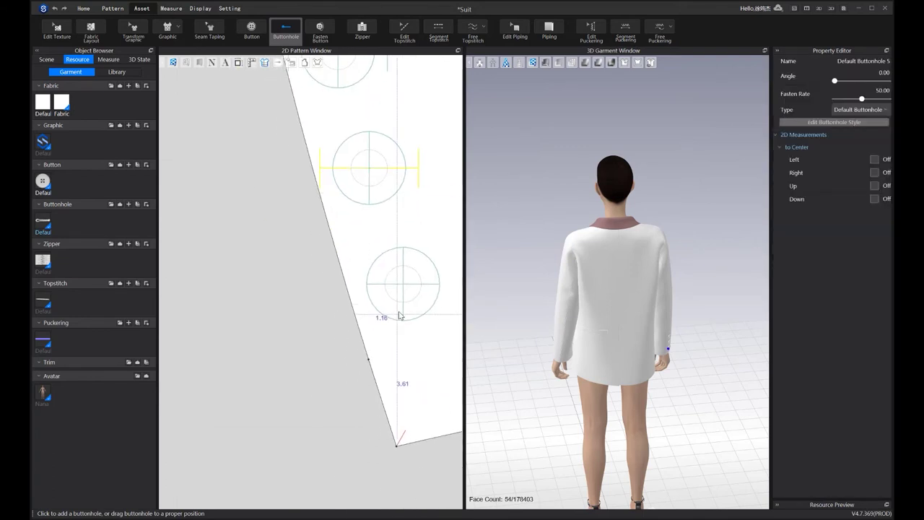
click(404, 288)
scroll(355, 288, down, 6)
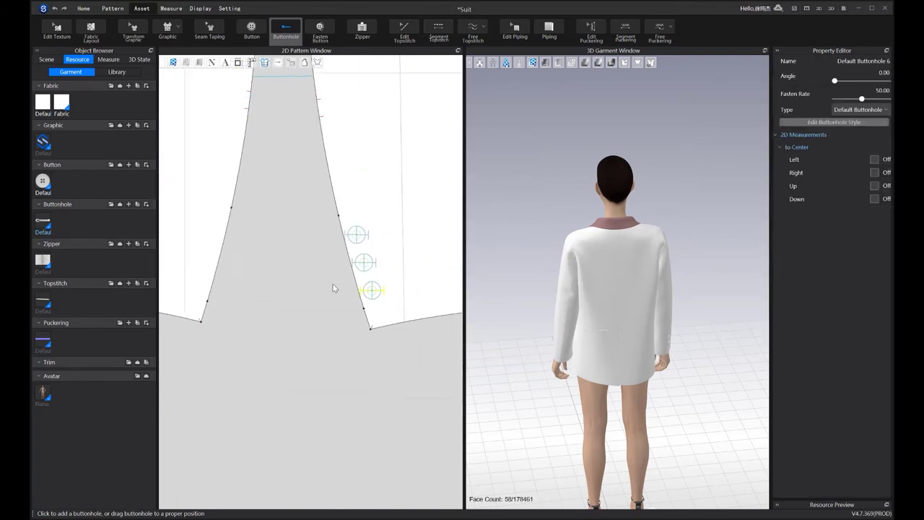
Add three buttonholes on the circular marks near the cuff of the opposite outer sleeve piece
scroll(385, 289, up, 10)
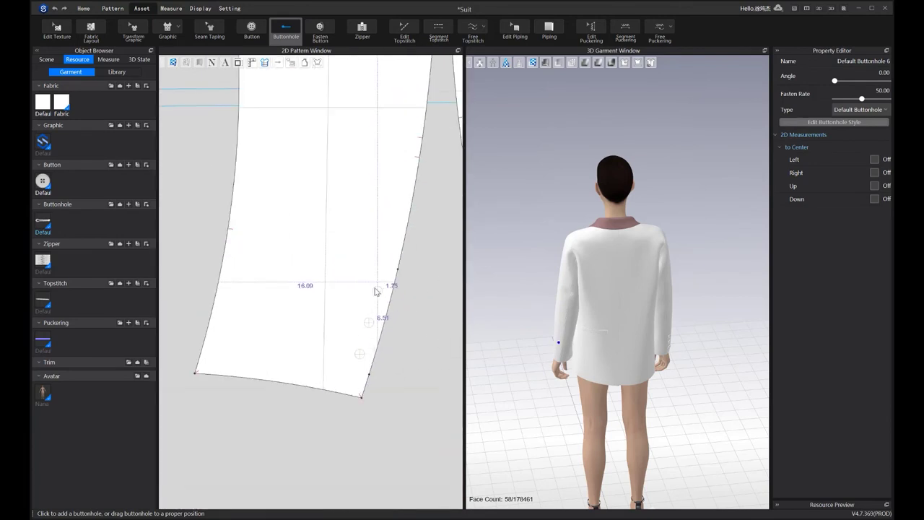
click(385, 286)
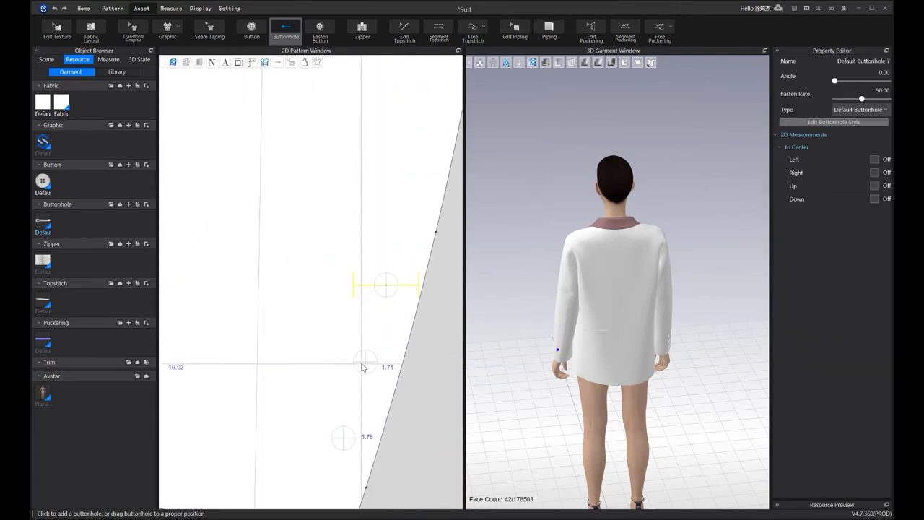
click(365, 361)
click(345, 441)
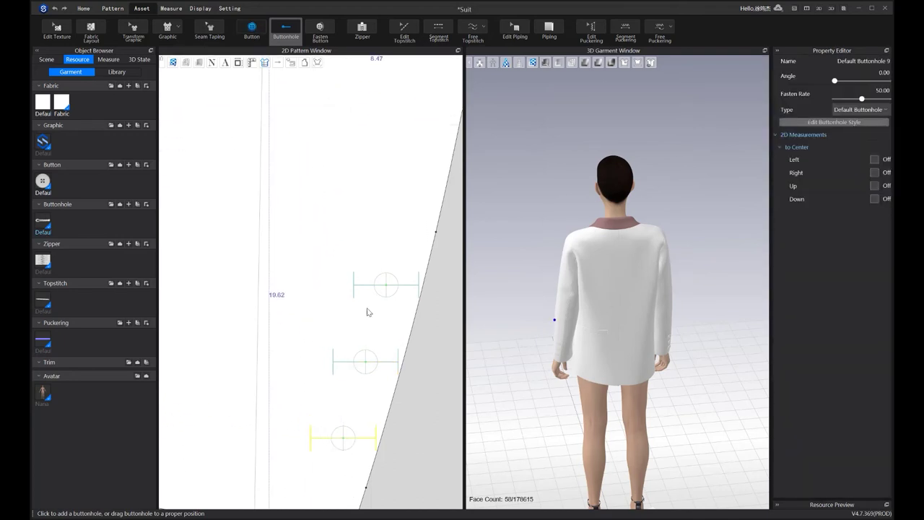
Place a button at the centre of each of the three buttonholes on the opposite sleeve piece and check the jacket from the front
key(b)
scroll(368, 281, up, 5)
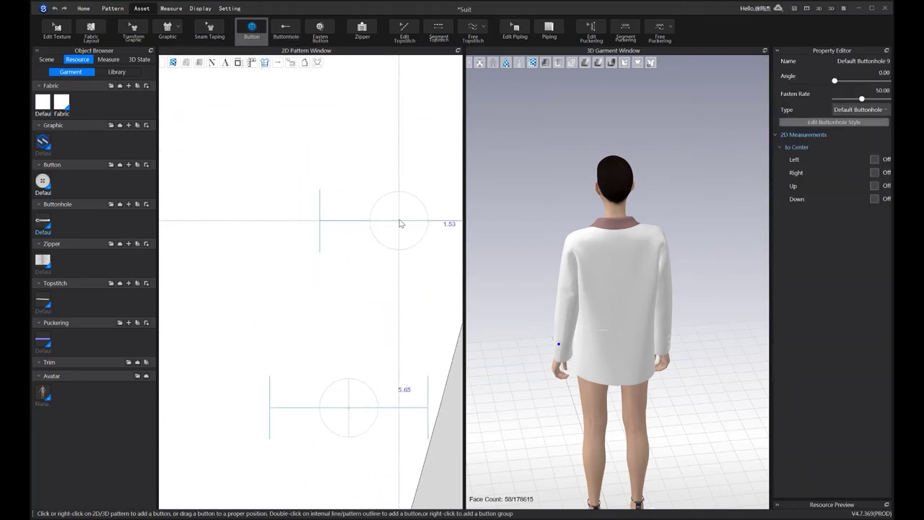
click(400, 224)
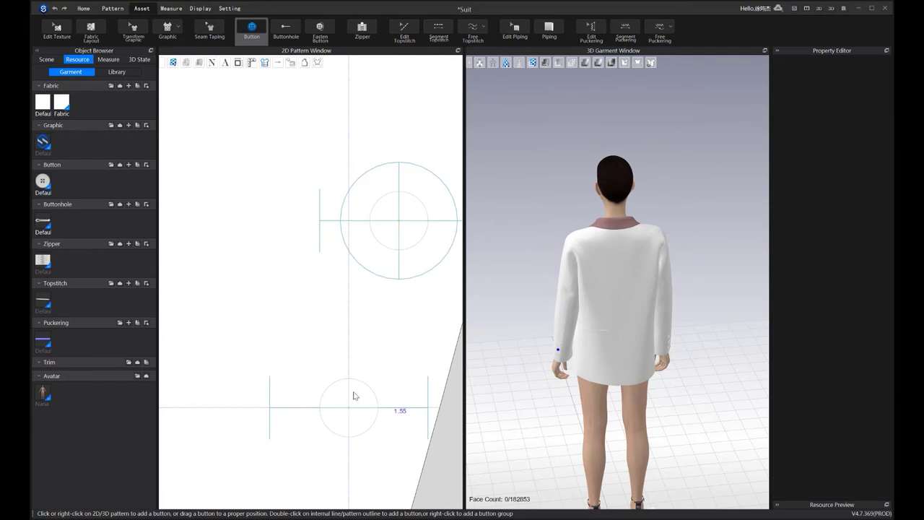
click(349, 405)
scroll(353, 395, down, 2)
middle_drag(355, 395, 379, 278)
click(334, 426)
right_drag(616, 269, 657, 274)
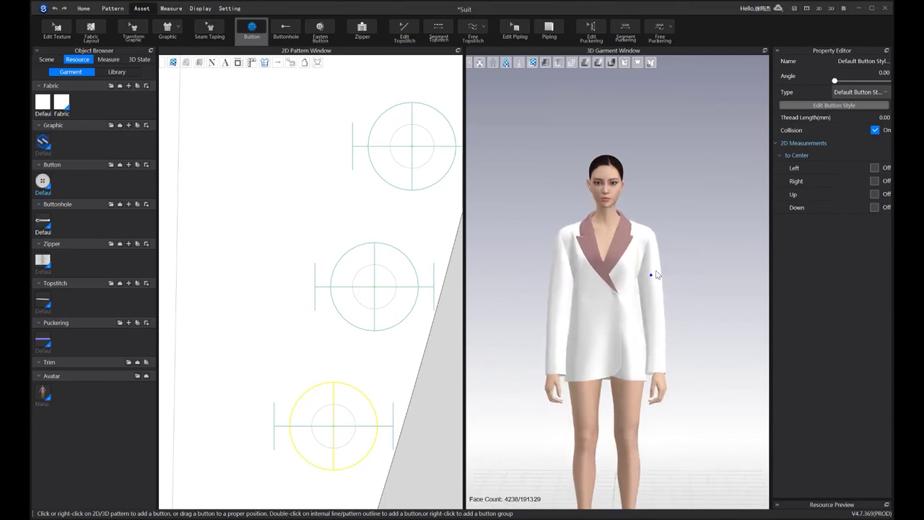
middle_drag(658, 274, 667, 224)
right_drag(667, 225, 667, 228)
middle_drag(667, 239, 673, 277)
mouse_move(672, 276)
right_down()
mouse_move(689, 277)
mouse_move(488, 286)
mouse_move(695, 282)
mouse_move(678, 286)
right_up()
Move the pocket flap and narrow welt pieces down into the gap between the outer sleeve and the side panel
scroll(307, 325, down, 10)
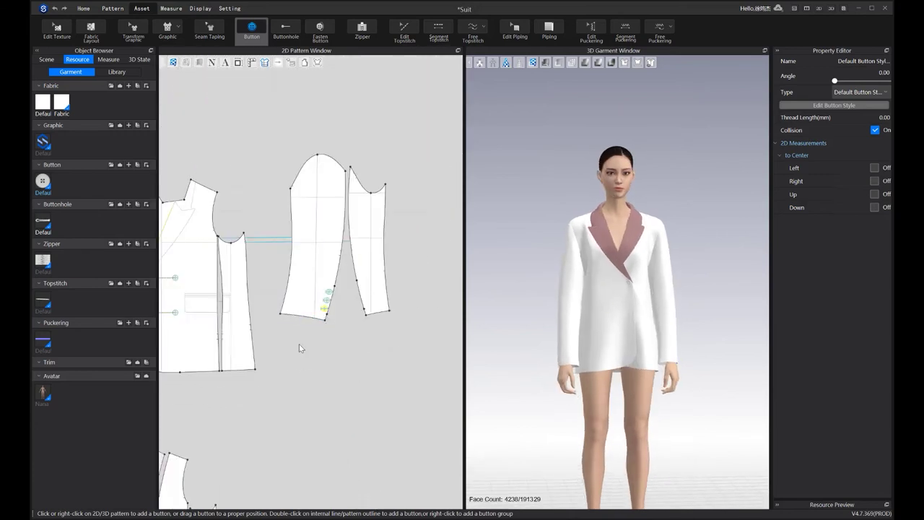
scroll(263, 231, up, 3)
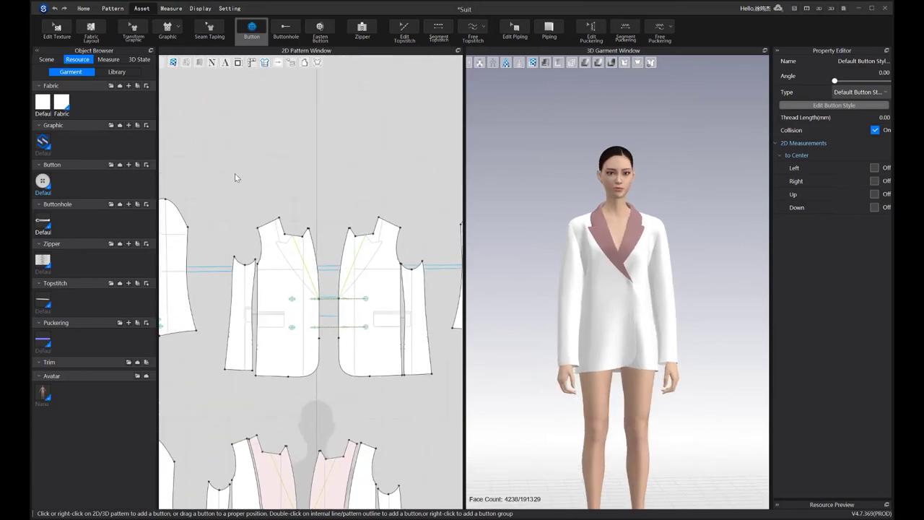
scroll(219, 143, down, 2)
scroll(365, 209, down, 3)
middle_drag(365, 209, 365, 358)
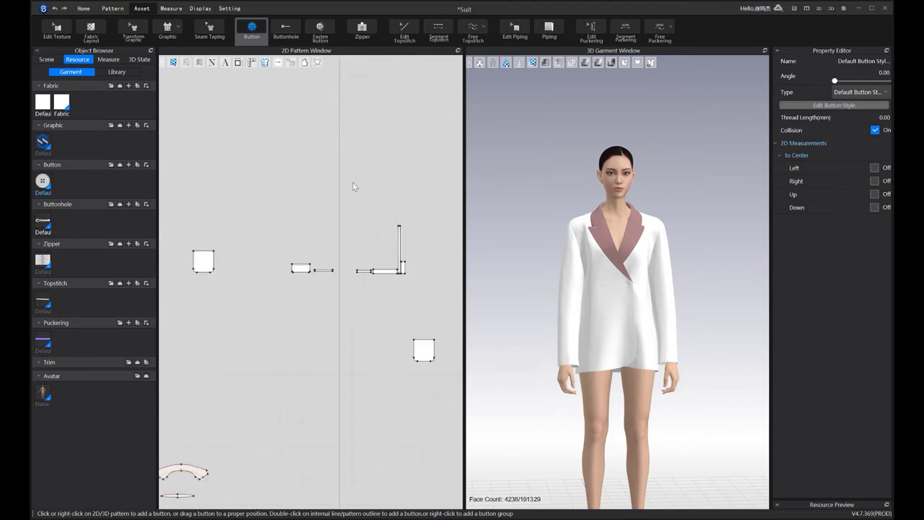
scroll(343, 195, up, 6)
click(78, 11)
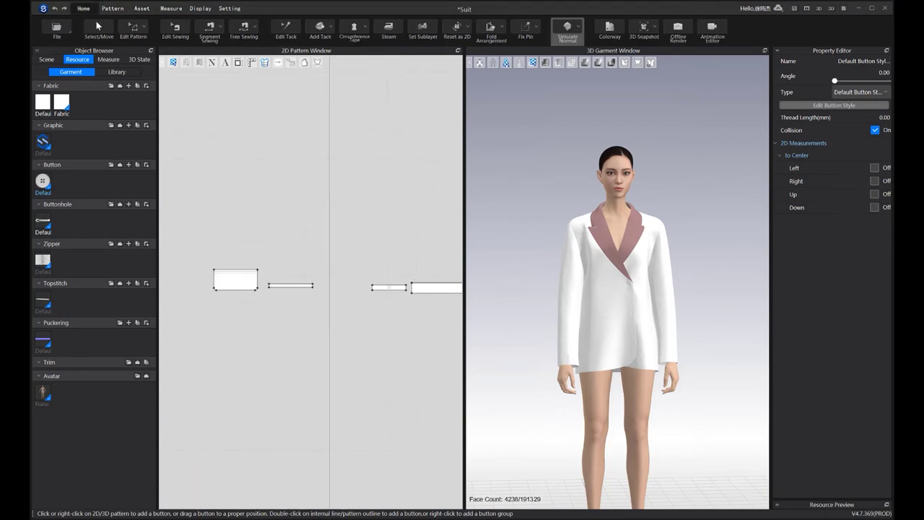
key(q)
drag(224, 272, 216, 298)
middle_drag(216, 297, 301, 93)
drag(301, 93, 302, 310)
scroll(316, 360, down, 4)
scroll(295, 326, up, 1)
middle_drag(326, 100, 321, 219)
scroll(320, 217, down, 4)
scroll(315, 169, up, 5)
drag(328, 88, 311, 222)
middle_drag(310, 222, 338, 91)
middle_drag(307, 332, 359, 185)
drag(359, 185, 358, 224)
Adjust the welt and pocket flap positions so the welt lies just above the flap beside the side panel
scroll(365, 217, up, 3)
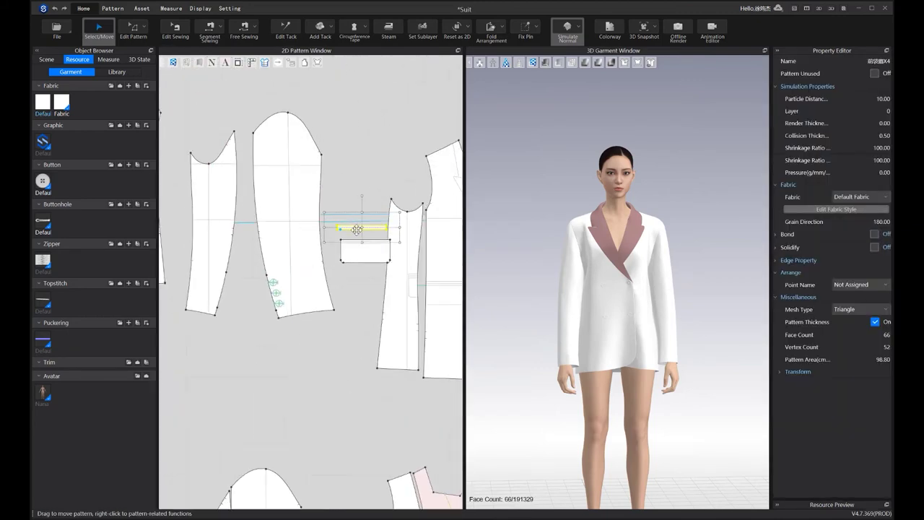
scroll(356, 229, up, 4)
drag(352, 259, 344, 257)
mouse_move(365, 225)
mouse_down()
mouse_move(365, 249)
mouse_move(374, 221)
mouse_up()
click(379, 202)
click(373, 202)
middle_drag(369, 221, 386, 185)
scroll(612, 303, down, 2)
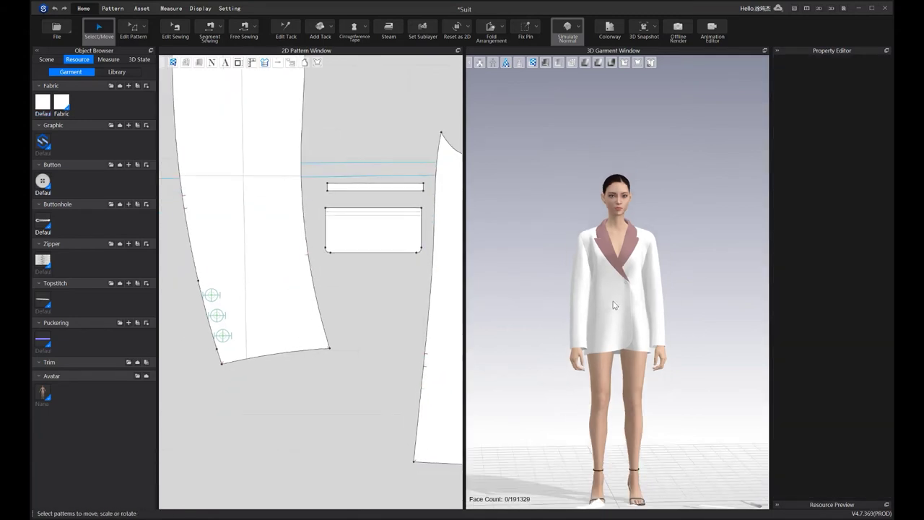
Trace the pocket outline's top and outer side edges on the side and front panels into internal lines
right_drag(613, 306, 657, 306)
click(373, 248)
scroll(373, 278, down, 3)
middle_drag(374, 280, 262, 294)
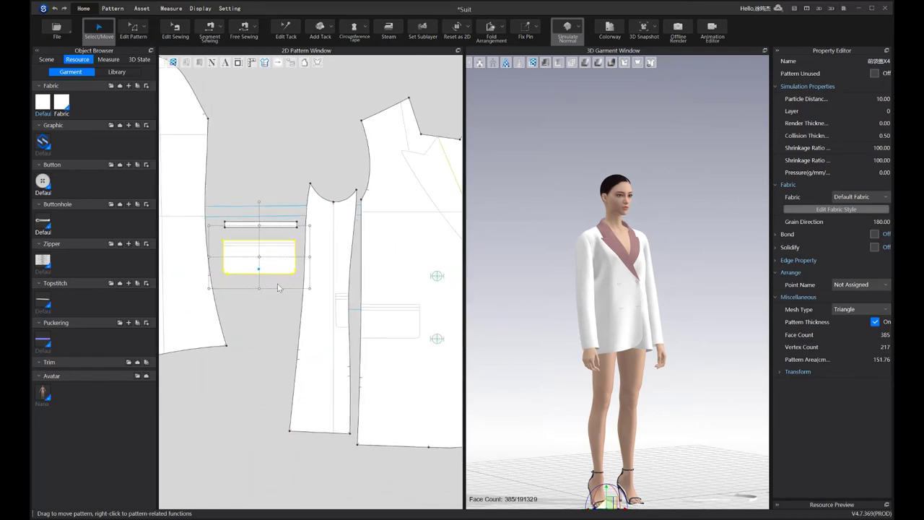
key(i)
click(344, 294)
scroll(365, 305, up, 2)
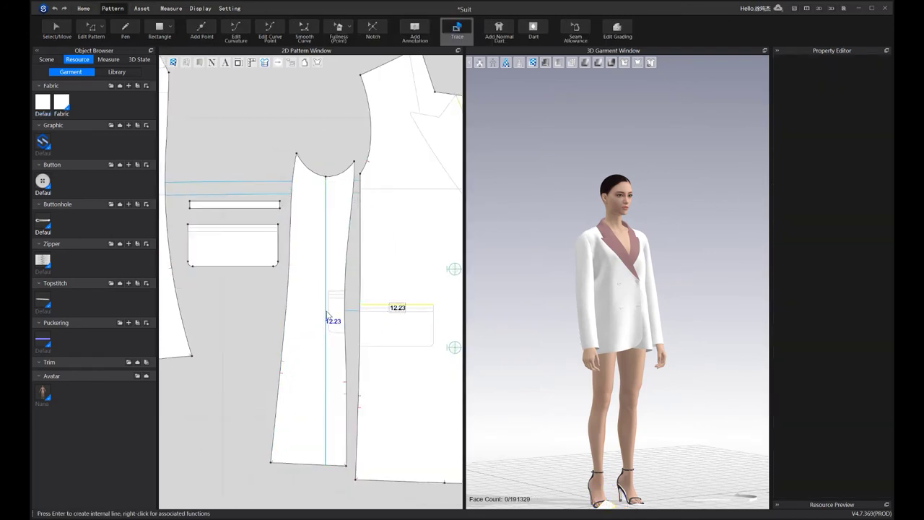
scroll(340, 296, up, 1)
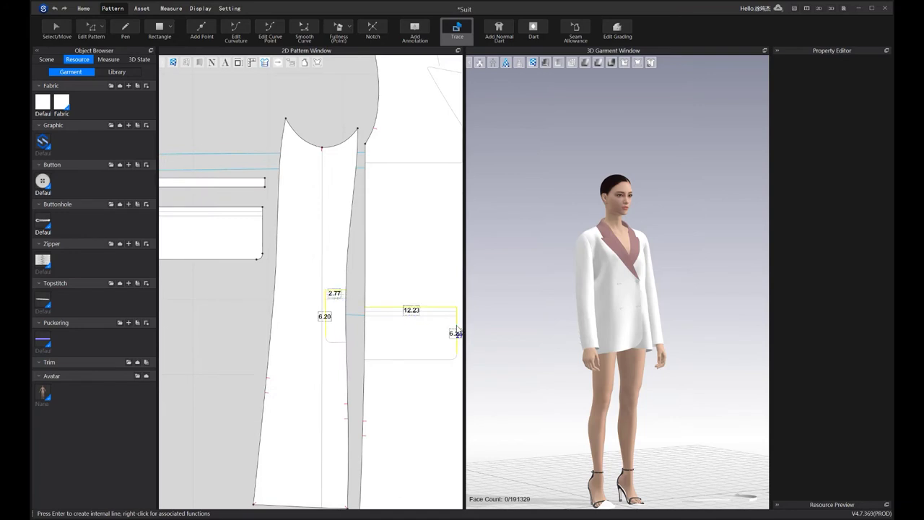
click(210, 331)
middle_drag(246, 305, 319, 291)
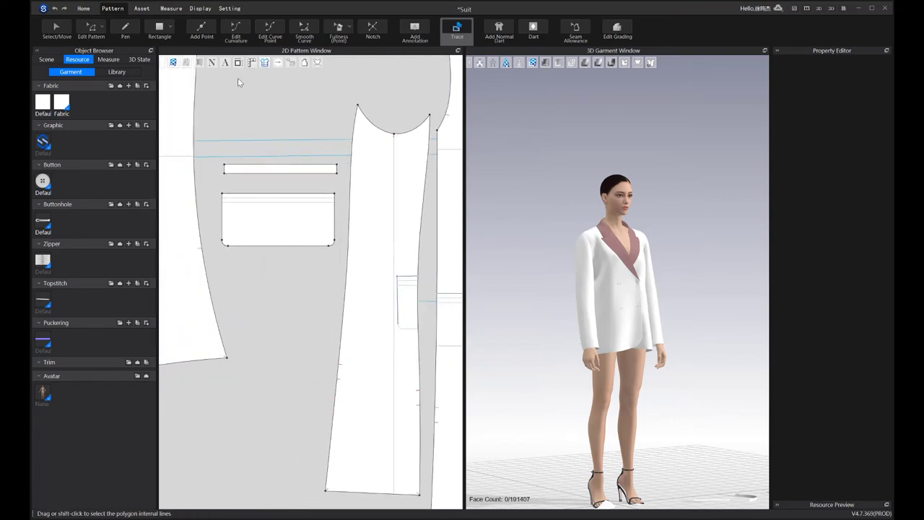
Free-sew the pocket flap's top edge to the traced pocket top lines across the side panel and front panel
key(m)
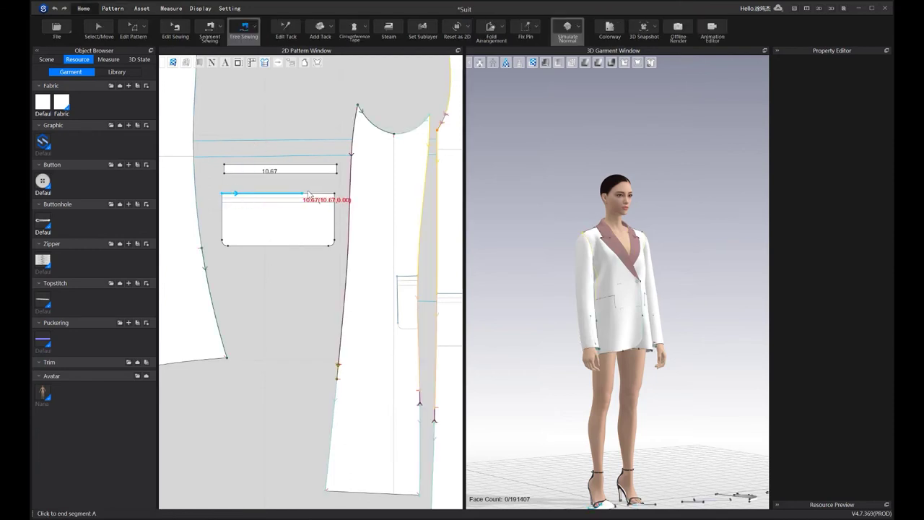
middle_drag(391, 215, 363, 182)
click(370, 245)
click(392, 243)
middle_drag(394, 245, 358, 239)
click(374, 253)
middle_drag(455, 256, 436, 236)
click(378, 254)
key(Return)
scroll(363, 224, down, 3)
middle_drag(221, 197, 234, 205)
scroll(234, 205, up, 4)
click(228, 180)
click(228, 210)
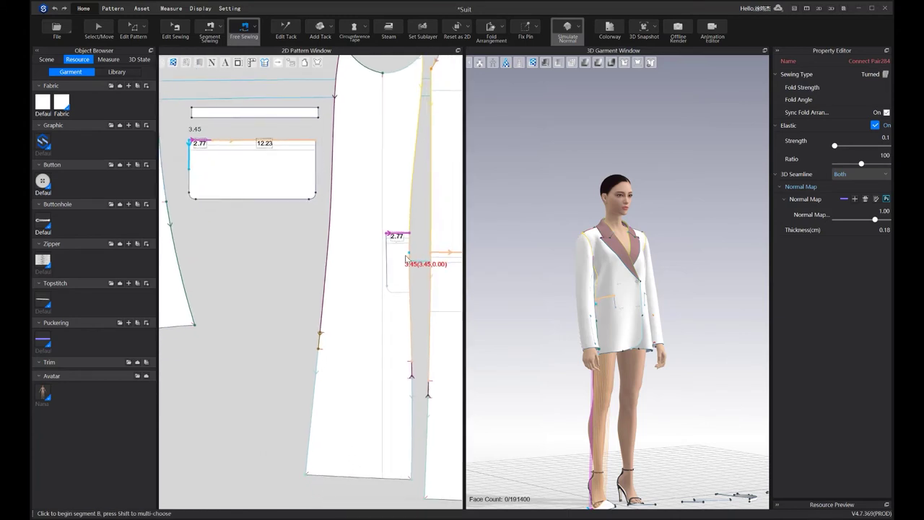
key(ctrl+z)
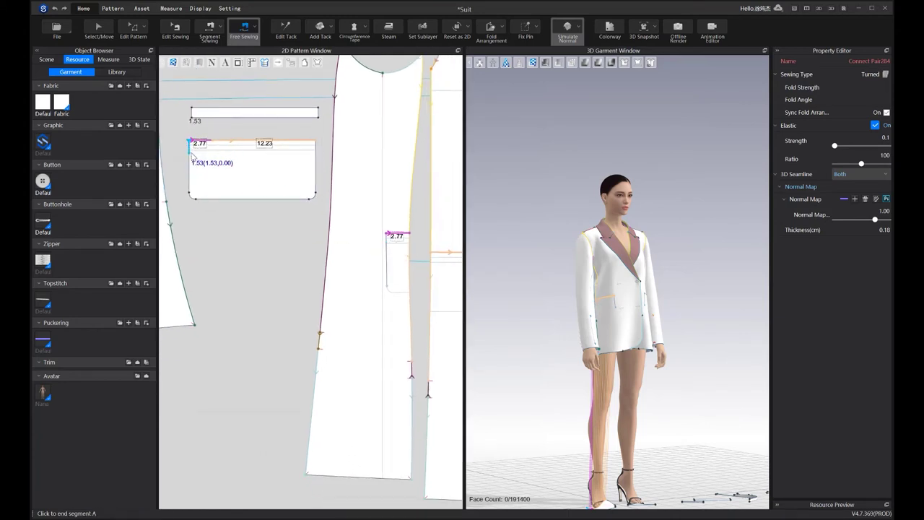
Free-sew about 2.57 cm of the flap's left edge, from its top corner, to the traced pocket side line on the side panel
click(187, 142)
click(189, 164)
click(385, 235)
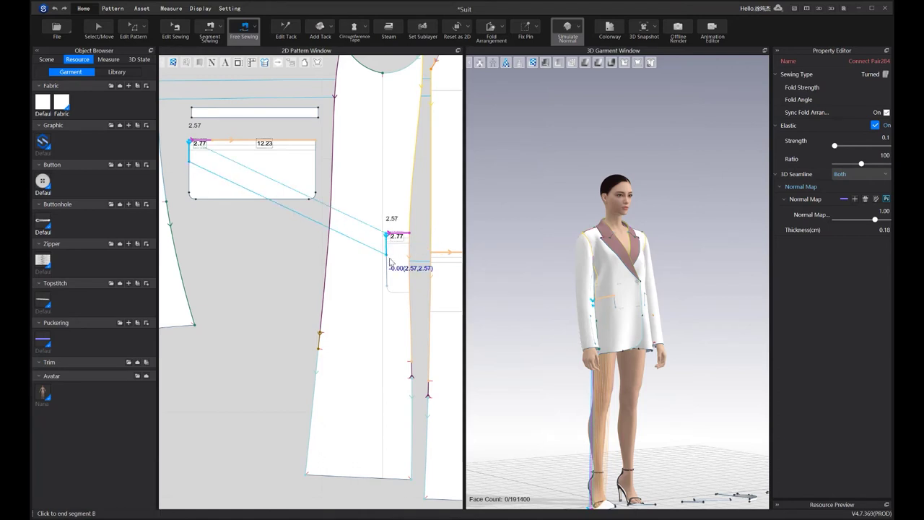
click(342, 217)
Free-sew about 2.31 cm of the flap's right edge, from its top corner, to the traced pocket side line on the front panel
click(314, 142)
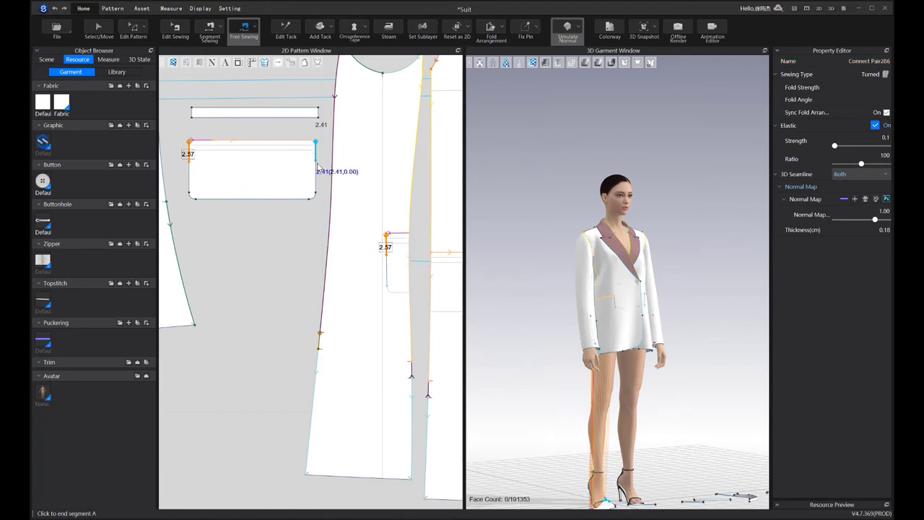
click(317, 160)
scroll(460, 199, down, 3)
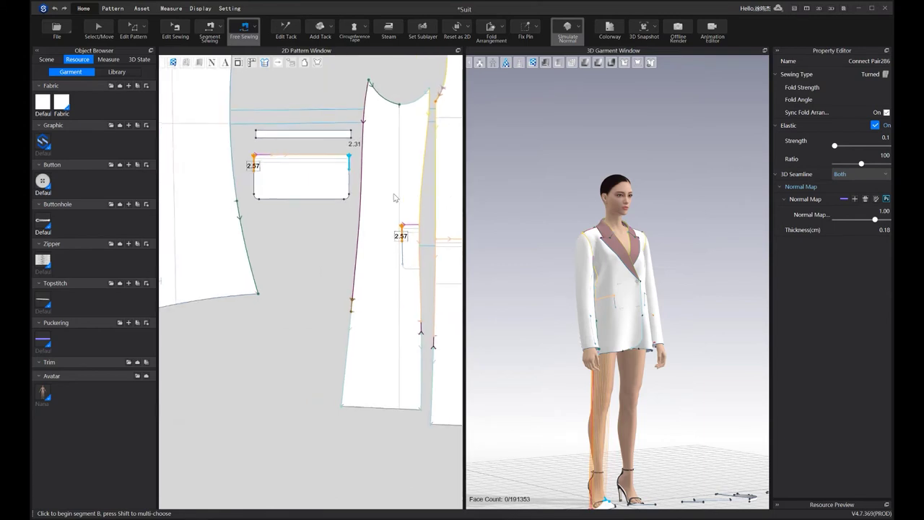
middle_drag(410, 200, 317, 194)
scroll(426, 228, up, 4)
click(421, 240)
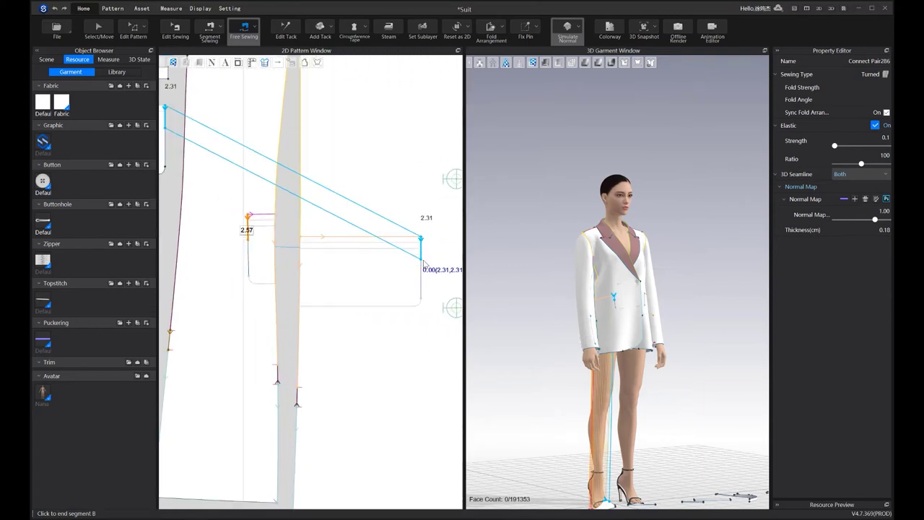
click(365, 241)
scroll(558, 206, down, 2)
Superimpose the pocket flap in 3D from the floor onto the outside of the jacket at its sewn pocket position
middle_drag(558, 206, 594, 143)
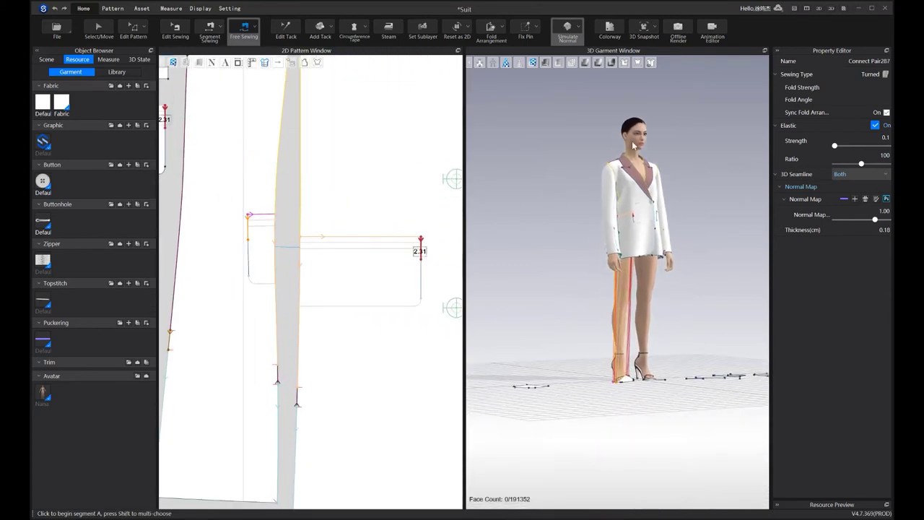
right_drag(594, 143, 591, 181)
key(Escape)
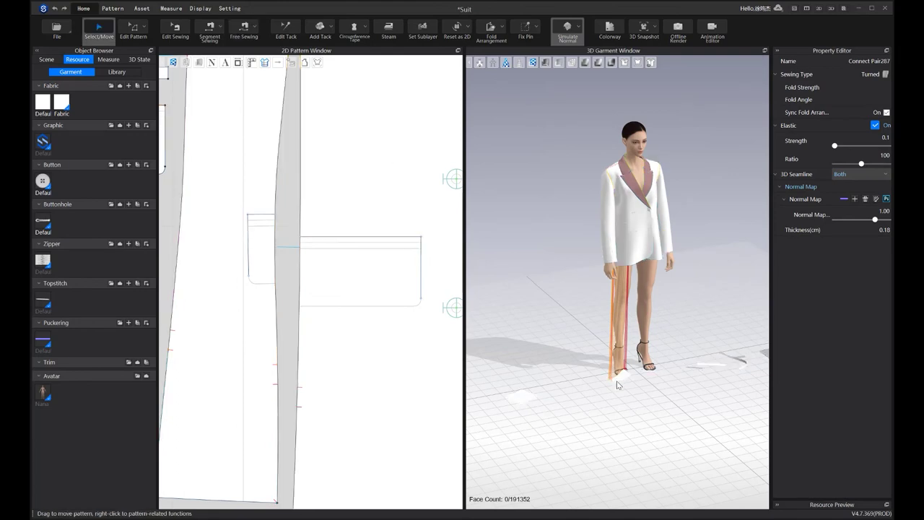
click(617, 378)
right_click(619, 378)
click(691, 309)
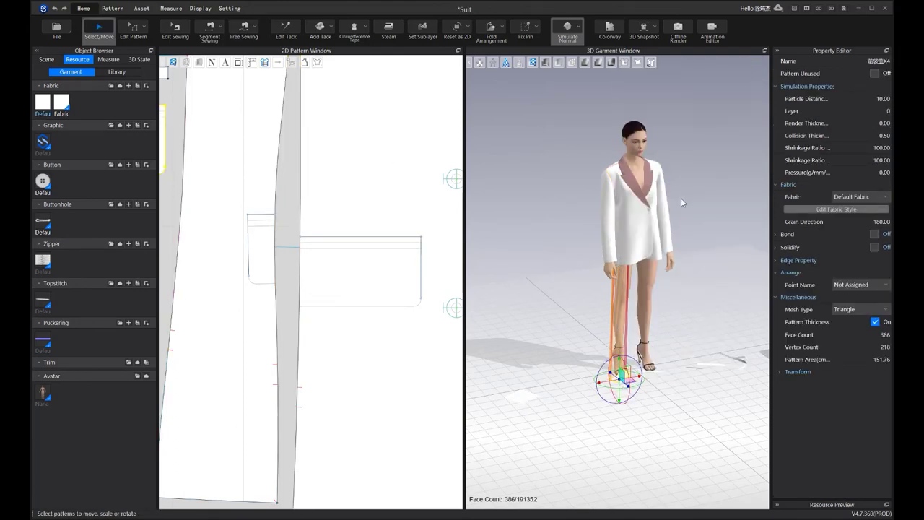
scroll(626, 247, up, 4)
Create a symmetrical copy of the pocket flap and place it beside the opposite side panel
scroll(252, 265, down, 5)
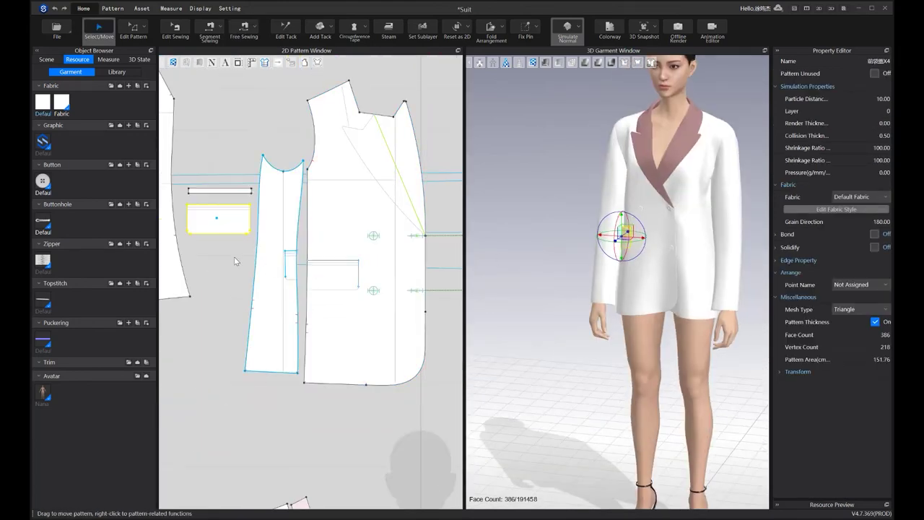
right_click(221, 220)
click(311, 18)
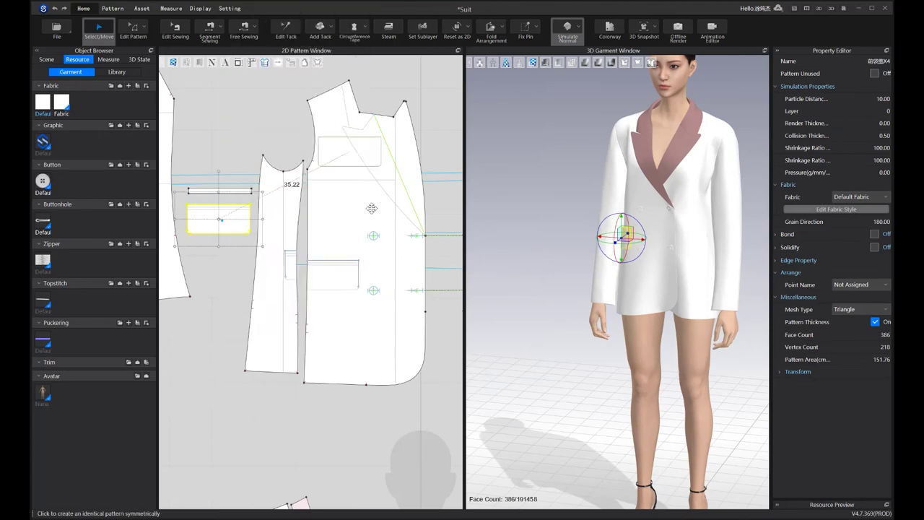
scroll(390, 209, down, 2)
middle_drag(433, 227, 229, 261)
scroll(726, 242, up, 2)
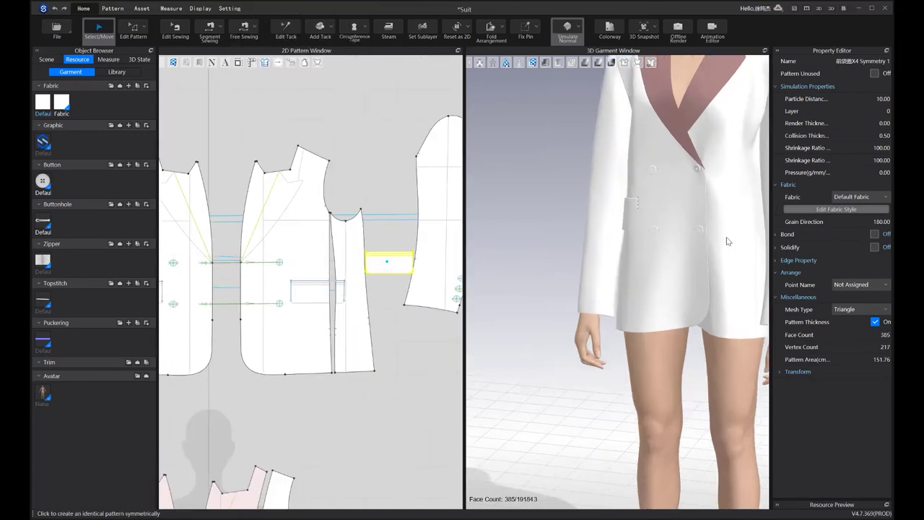
middle_drag(726, 242, 607, 267)
scroll(697, 293, down, 7)
scroll(327, 242, up, 5)
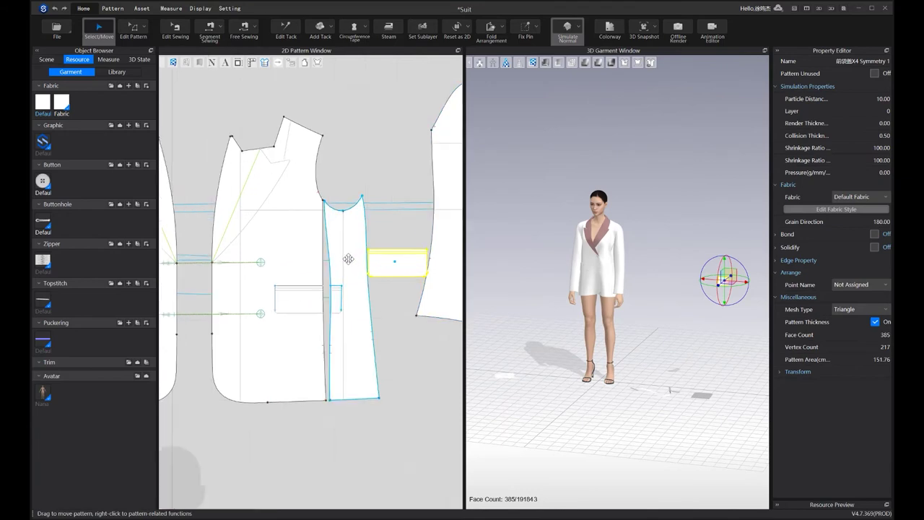
Free-sew the copied flap's top edge to the pocket top lines, 12.23 cm on the front panel and 2.77 cm on the side panel
scroll(269, 278, up, 3)
key(n)
middle_drag(223, 297, 275, 235)
key(m)
click(181, 247)
click(328, 245)
scroll(330, 248, down, 3)
click(336, 206)
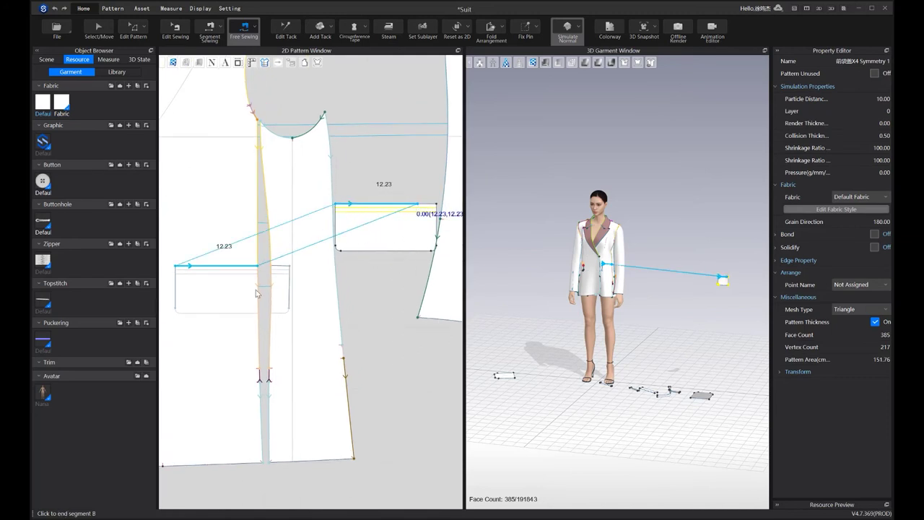
click(280, 270)
scroll(280, 270, up, 3)
click(279, 252)
click(313, 252)
scroll(265, 306, down, 3)
scroll(449, 206, up, 3)
middle_drag(451, 206, 381, 233)
click(406, 230)
scroll(413, 229, up, 2)
scroll(417, 230, up, 3)
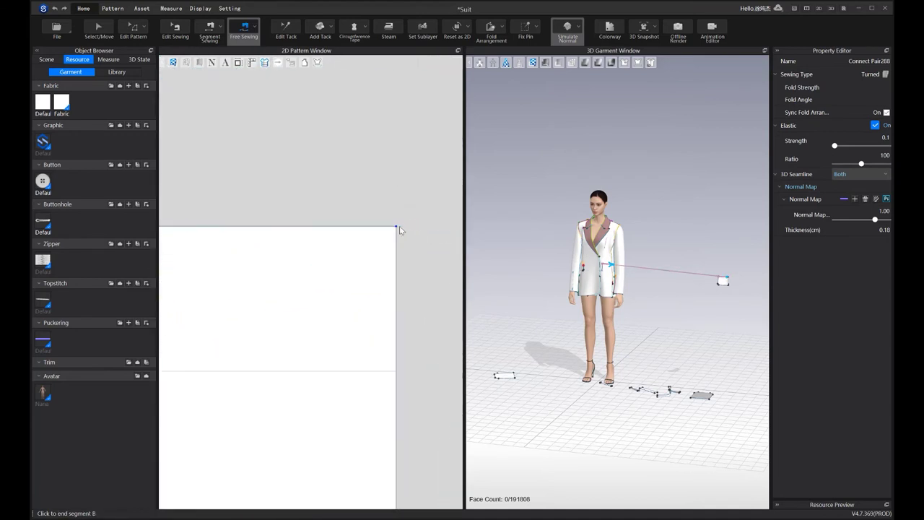
click(238, 144)
Free-sew about 2.02 cm of the copied flap's left edge, from its top corner, to the pocket side line on the front panel
click(107, 28)
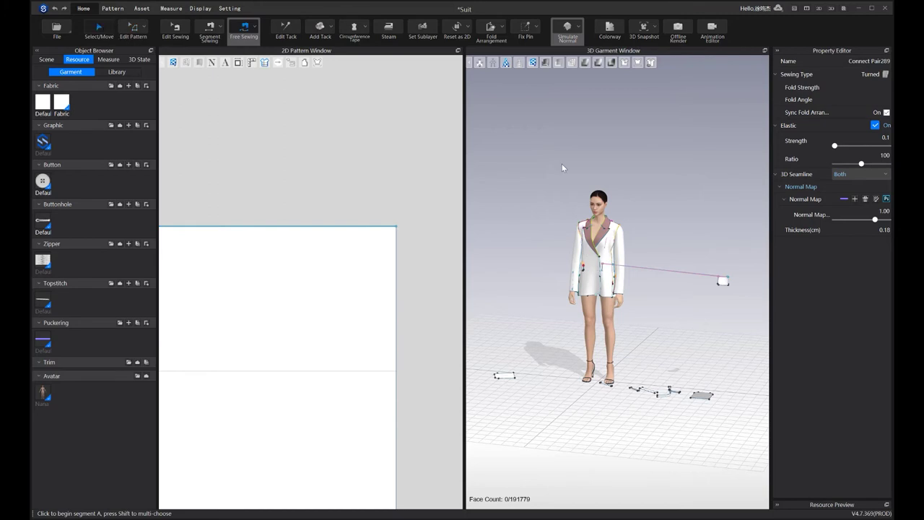
scroll(319, 146, down, 6)
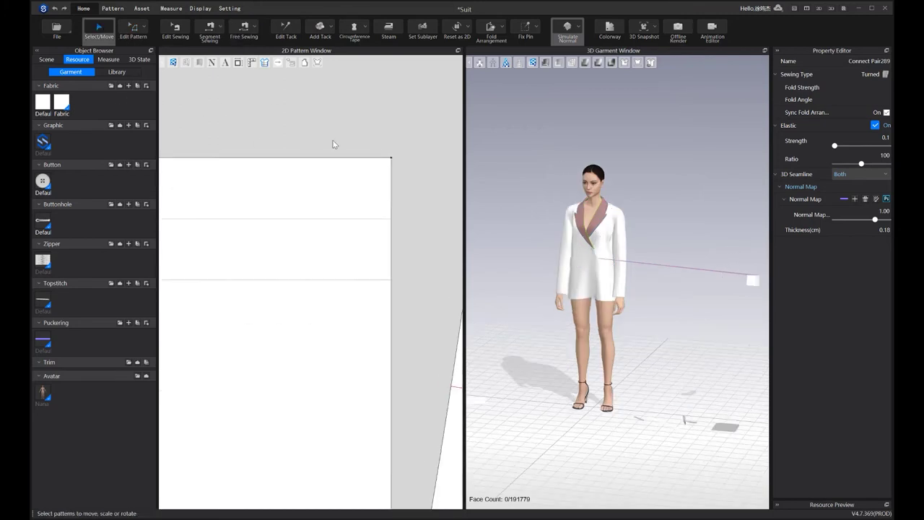
middle_drag(386, 209, 426, 203)
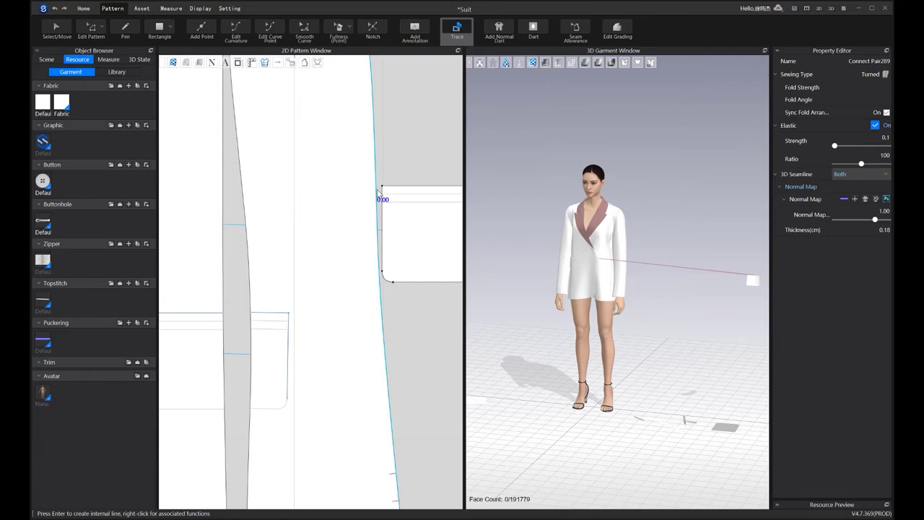
key(m)
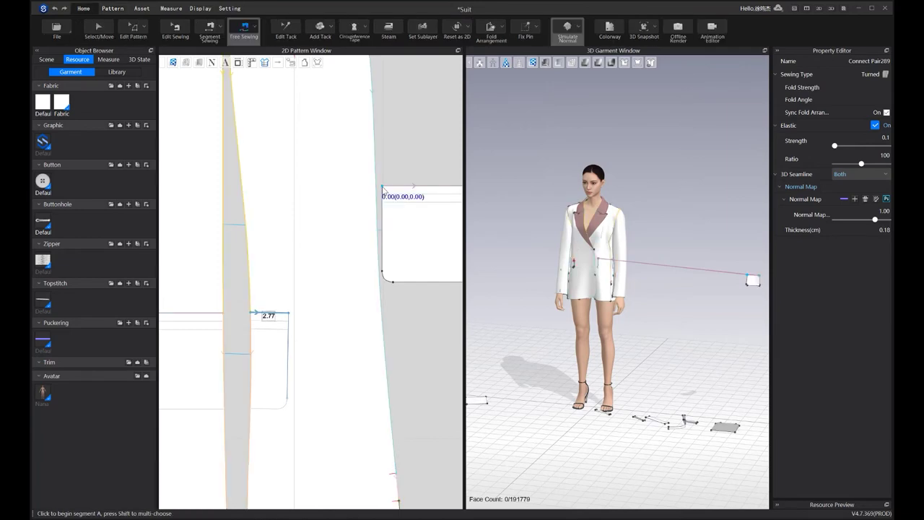
middle_drag(438, 202, 590, 148)
click(209, 259)
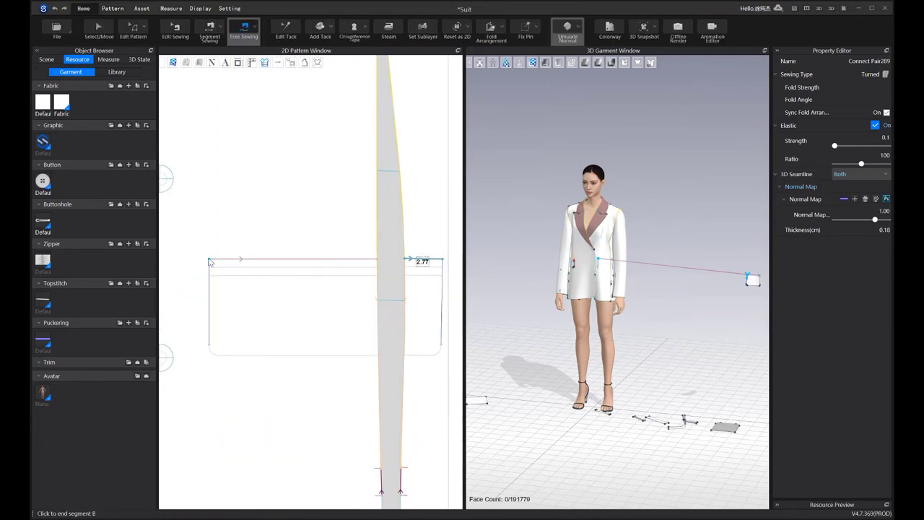
Free-sew about 2.08 cm of the copied flap's right edge, from its top corner, to the pocket side line on the side panel
click(443, 259)
click(442, 288)
scroll(407, 271, down, 2)
middle_drag(407, 272, 186, 299)
scroll(402, 238, up, 2)
click(366, 210)
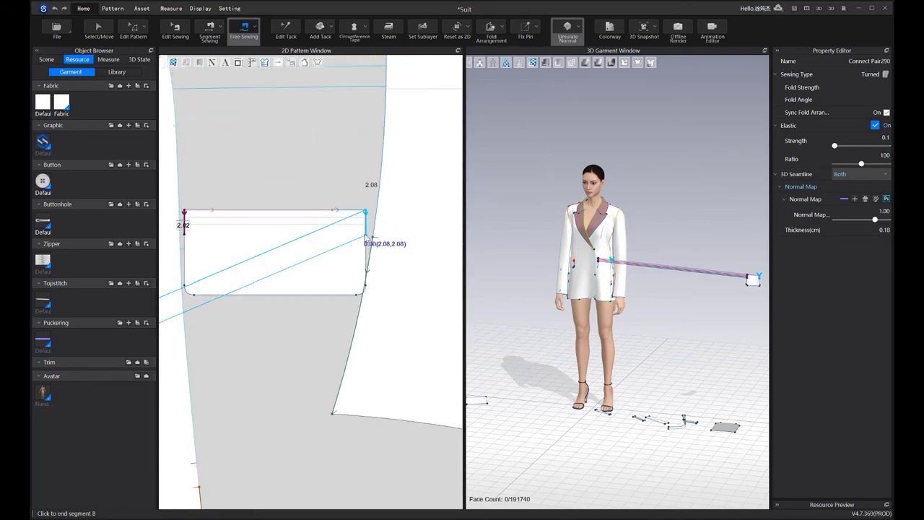
click(365, 238)
Superimpose the copied pocket flap over the outside of the jacket in 3D
key(a)
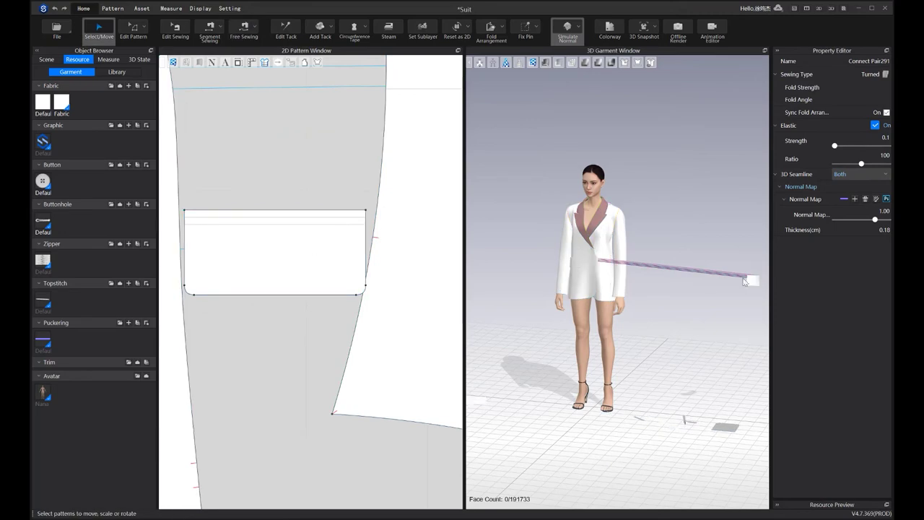
click(759, 279)
right_click(758, 279)
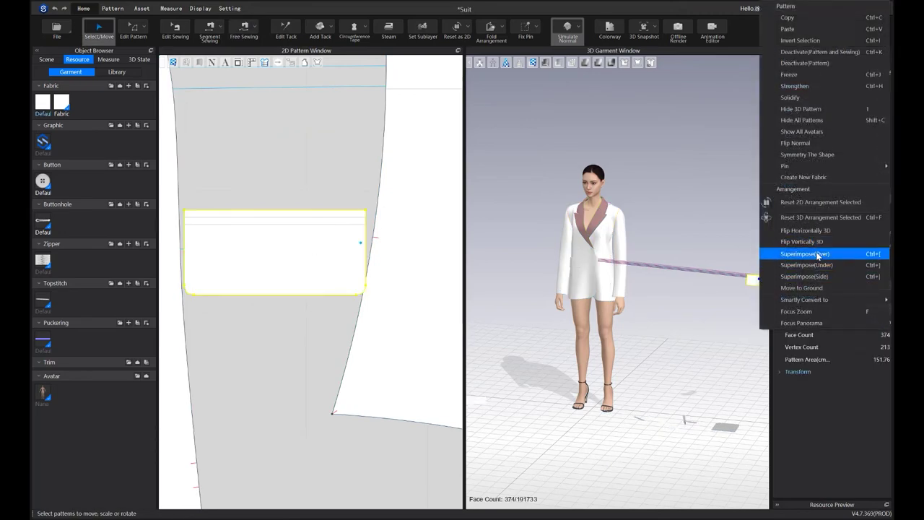
click(817, 255)
click(660, 234)
scroll(659, 234, up, 5)
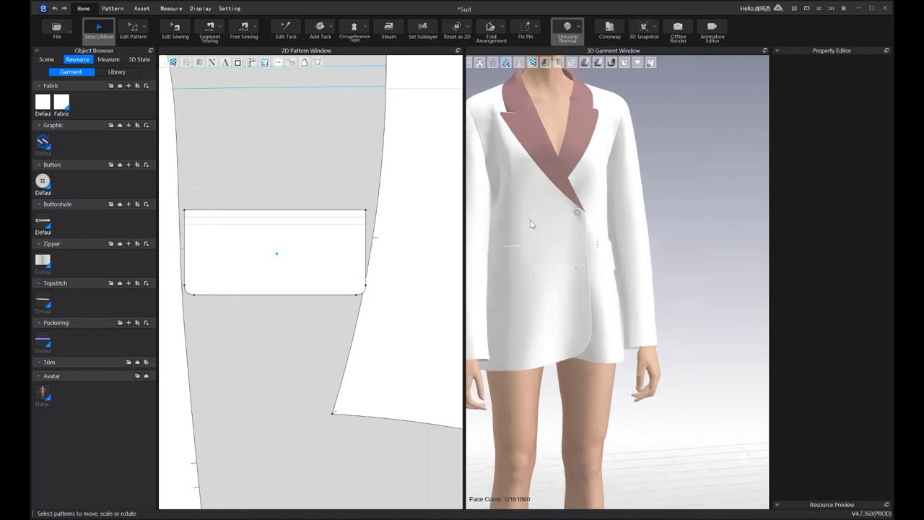
Freeze the two front panels of the jacket
click(516, 226)
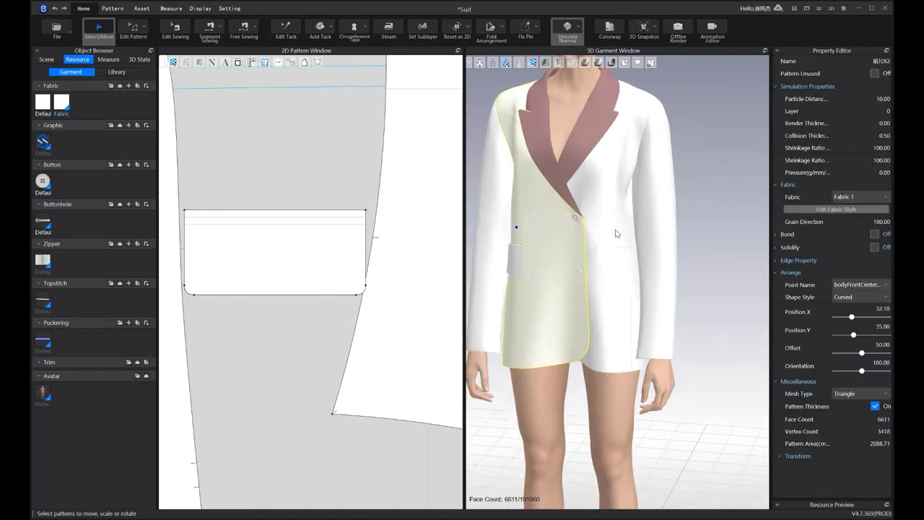
click(616, 235)
right_drag(556, 242, 535, 257)
scroll(304, 301, down, 6)
click(318, 230)
shift+click(223, 232)
click(710, 158)
Run the simulation to settle the pocket flaps against the jacket, adjust the copied flap in 3D, and stop the simulation
key(space)
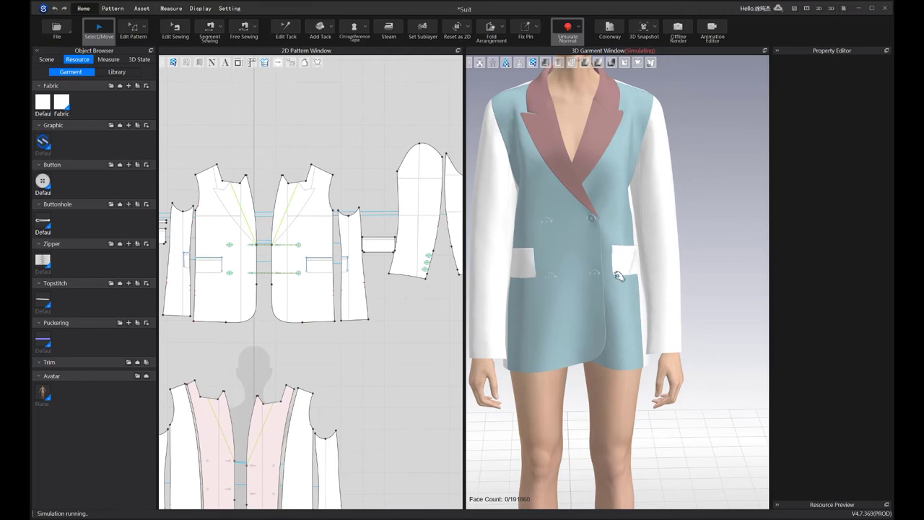
click(625, 261)
scroll(638, 265, up, 2)
scroll(426, 289, down, 2)
middle_drag(317, 294, 361, 264)
key(space)
Select the two long edges of the narrow pocket strip above the original flap for pattern editing
scroll(274, 211, up, 3)
scroll(232, 192, up, 4)
click(232, 189)
scroll(233, 124, up, 3)
click(236, 135)
click(133, 29)
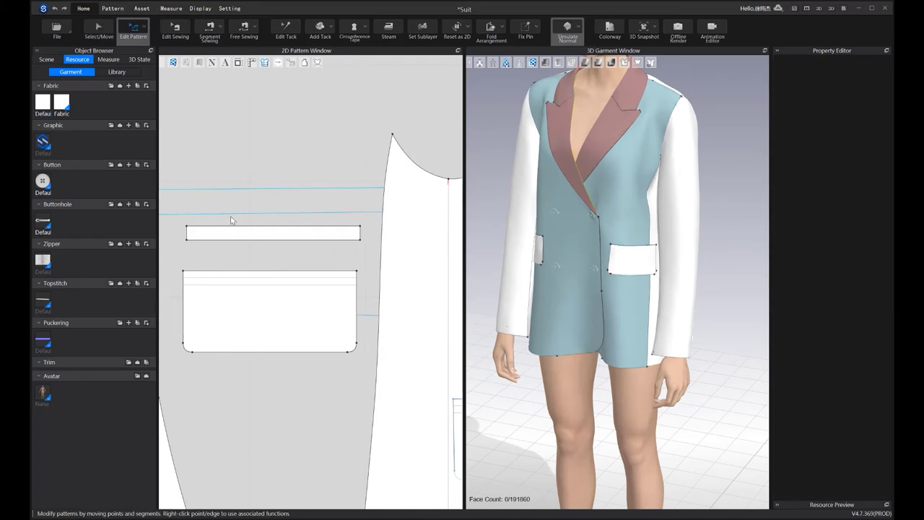
click(237, 226)
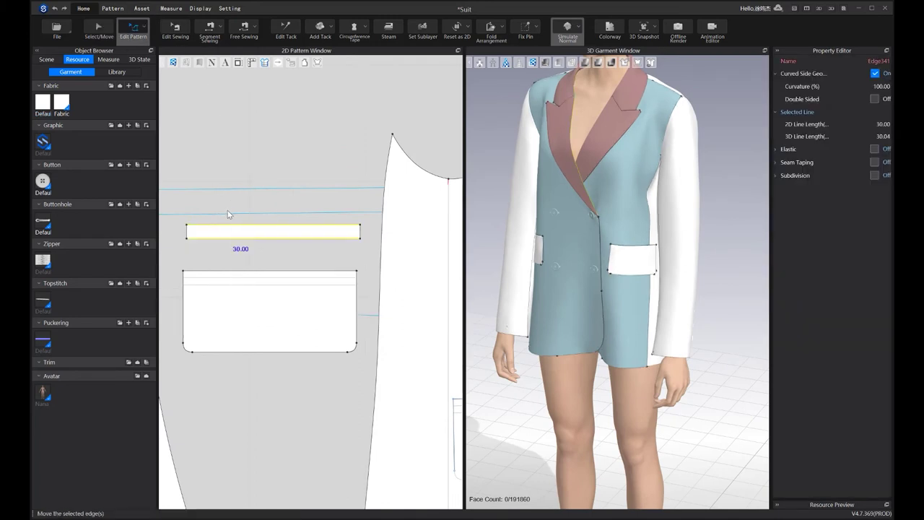
click(227, 214)
click(226, 227)
right_click(224, 243)
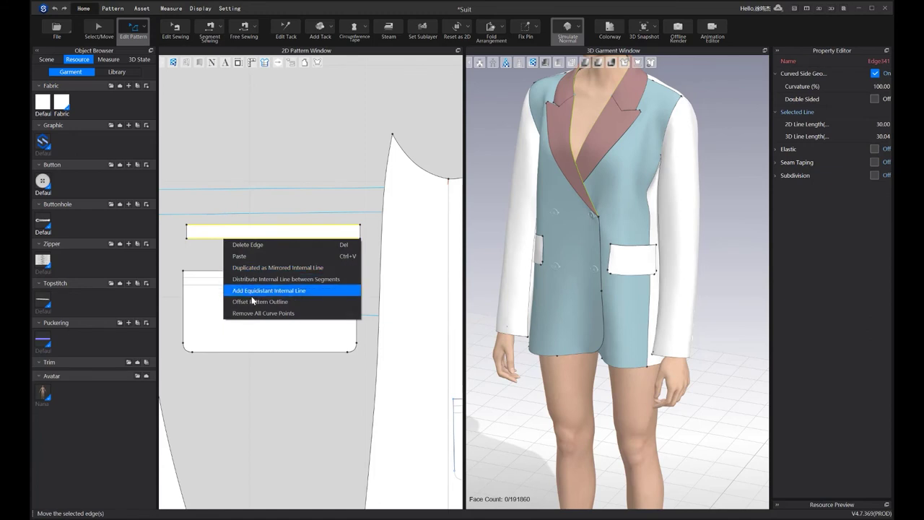
click(307, 291)
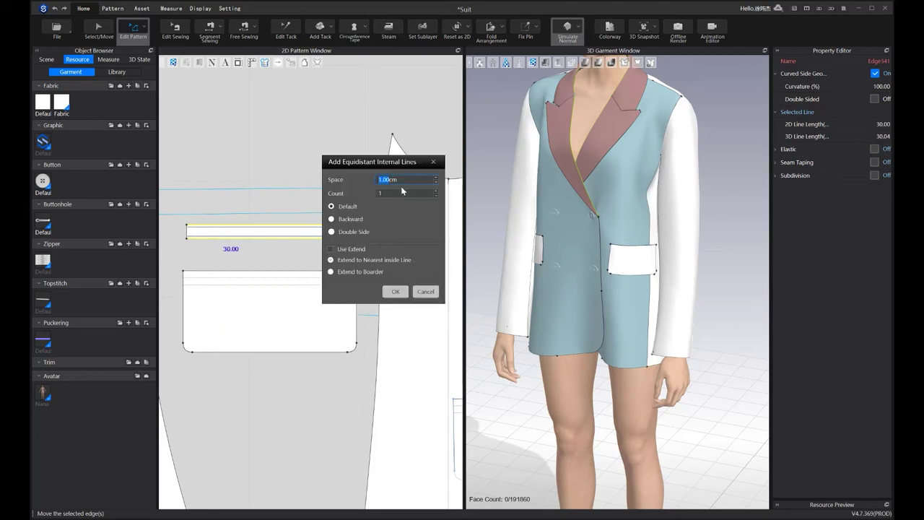
click(434, 163)
Distribute one internal line between the strip's long edges at a 0.60 cm offset and cut the strip along it
right_click(298, 229)
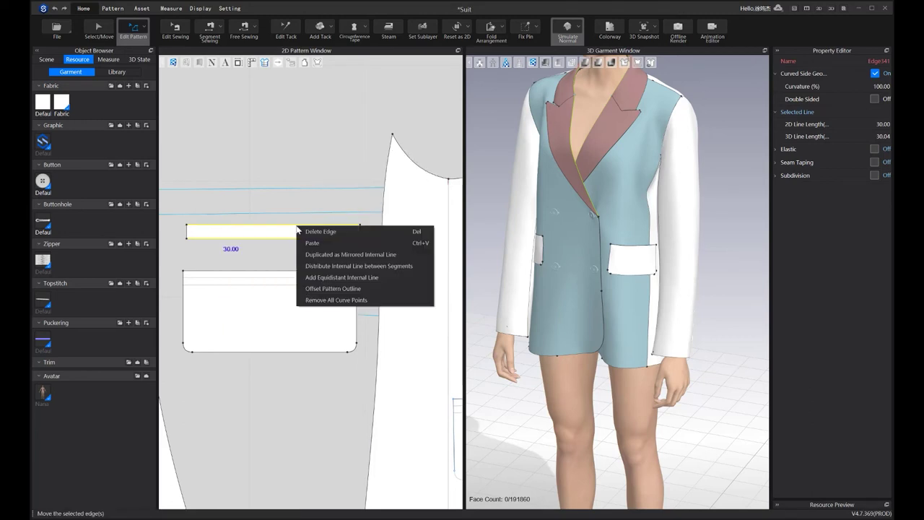
click(318, 267)
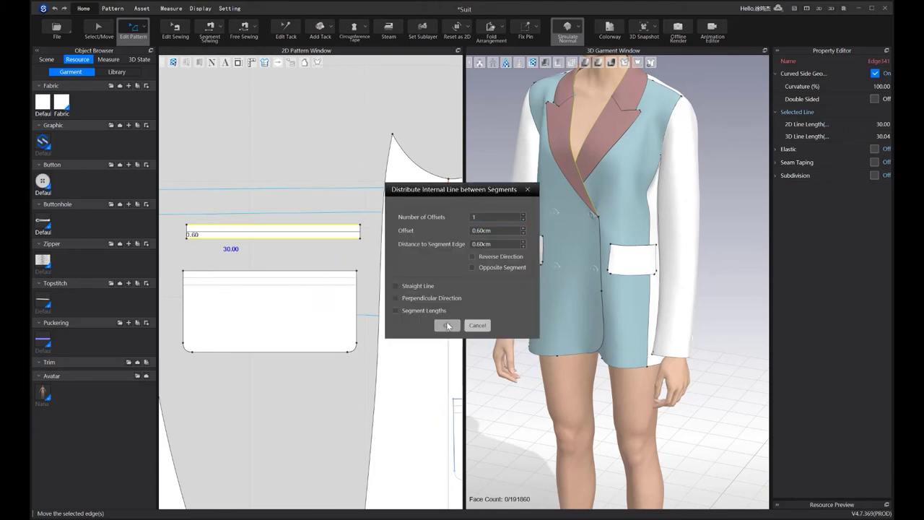
key(Return)
right_click(295, 233)
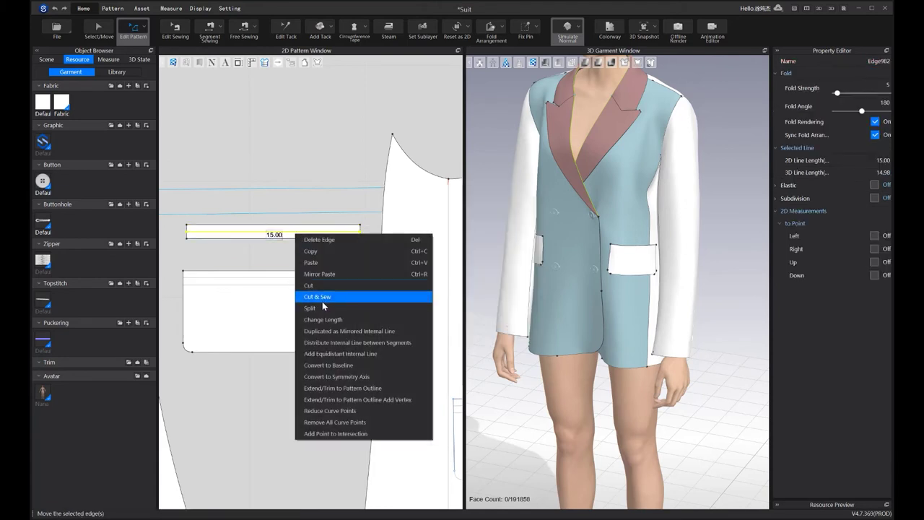
click(326, 287)
Delete the upper half of the cut pocket strip
click(69, 29)
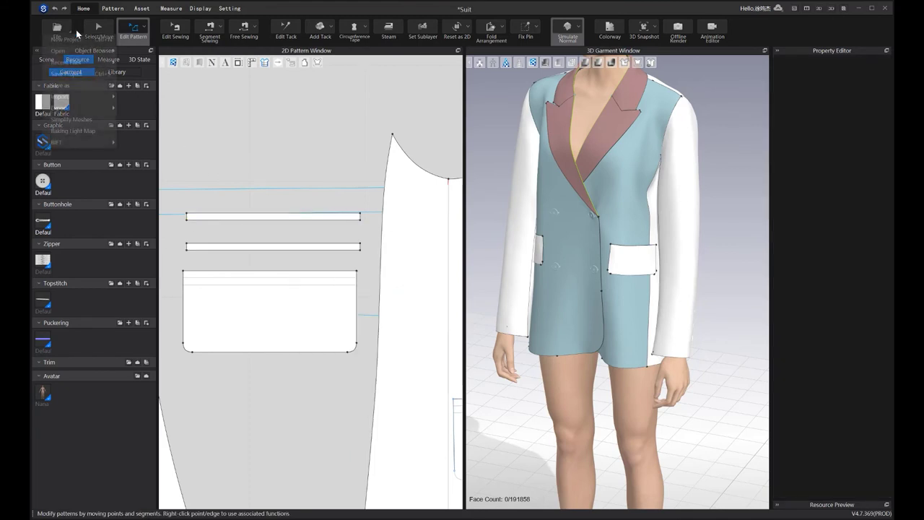
click(96, 28)
key(a)
click(251, 216)
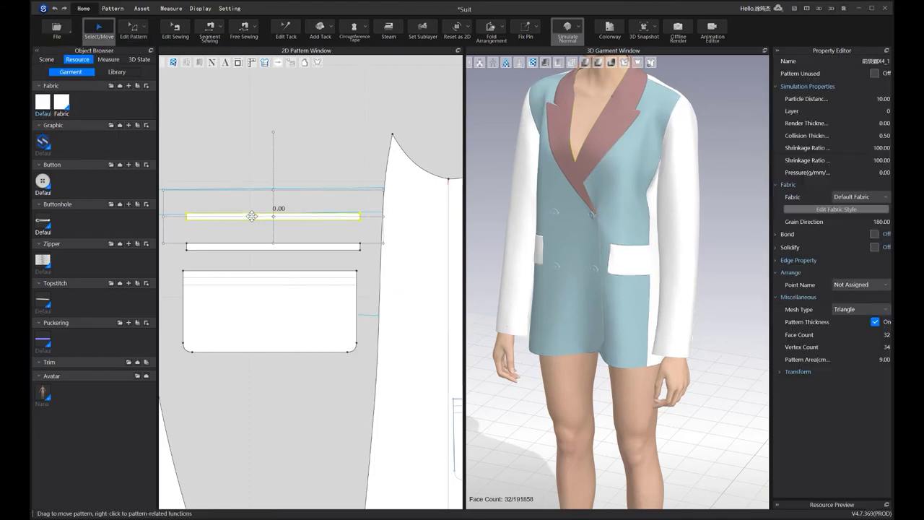
key(Delete)
scroll(292, 172, down, 2)
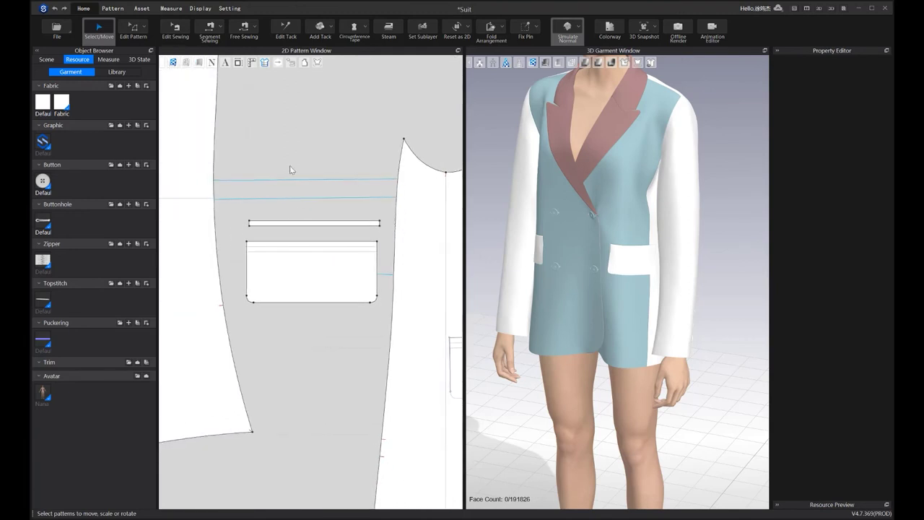
Trace the upper baseline on the original pocket flap as an internal line
click(240, 28)
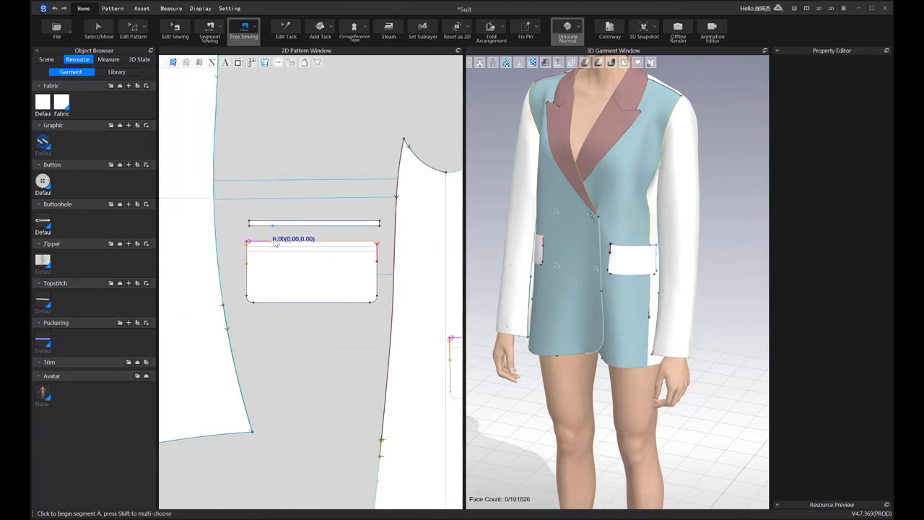
key(i)
click(287, 247)
key(Return)
scroll(279, 230, up, 3)
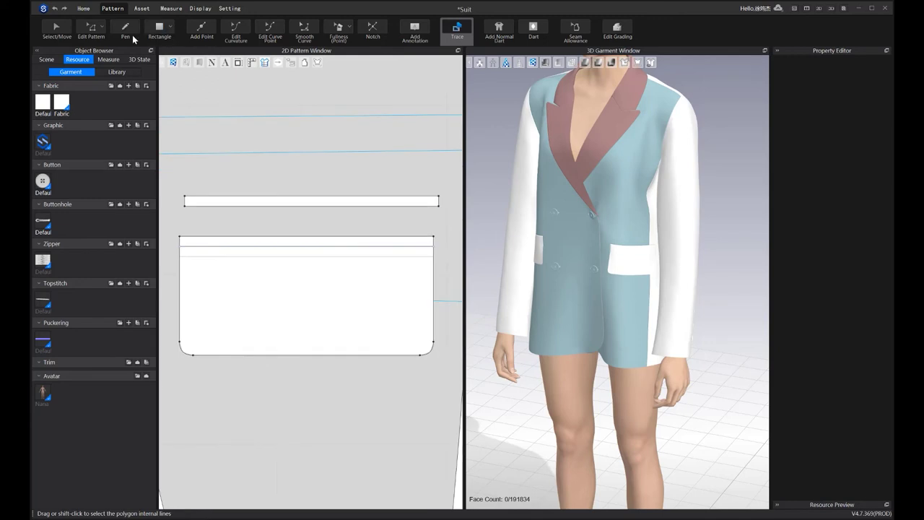
Free-sew the strip's whole outline to the flap's top edge, both 0.60 cm side sections and the traced 15.00 cm line
key(m)
click(185, 196)
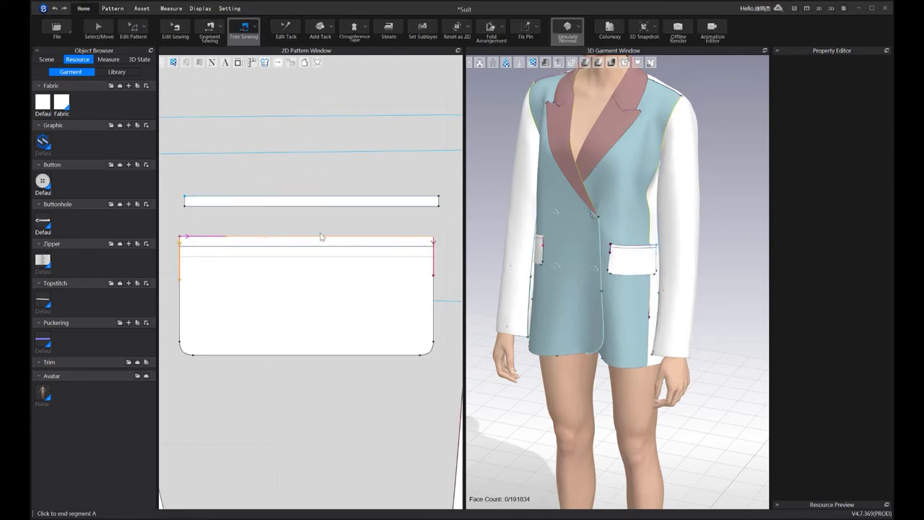
click(185, 203)
click(179, 239)
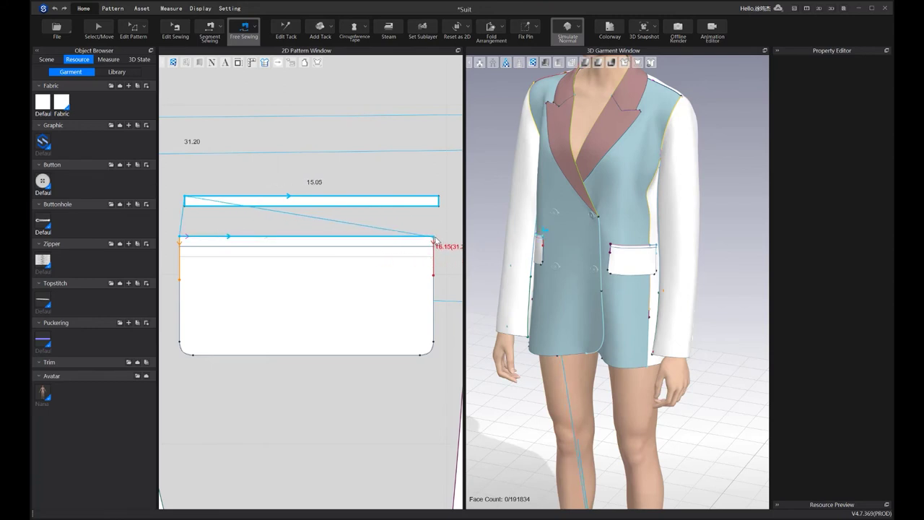
click(434, 239)
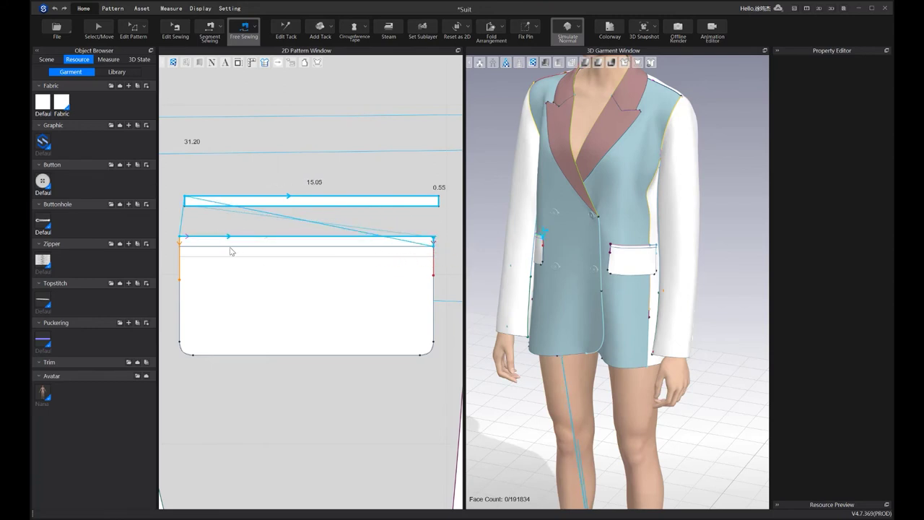
click(179, 245)
click(179, 246)
scroll(180, 241, up, 3)
key(Return)
Set the sewing type of the seams between the welt strip and the pocket flap to Turned
scroll(194, 244, down, 4)
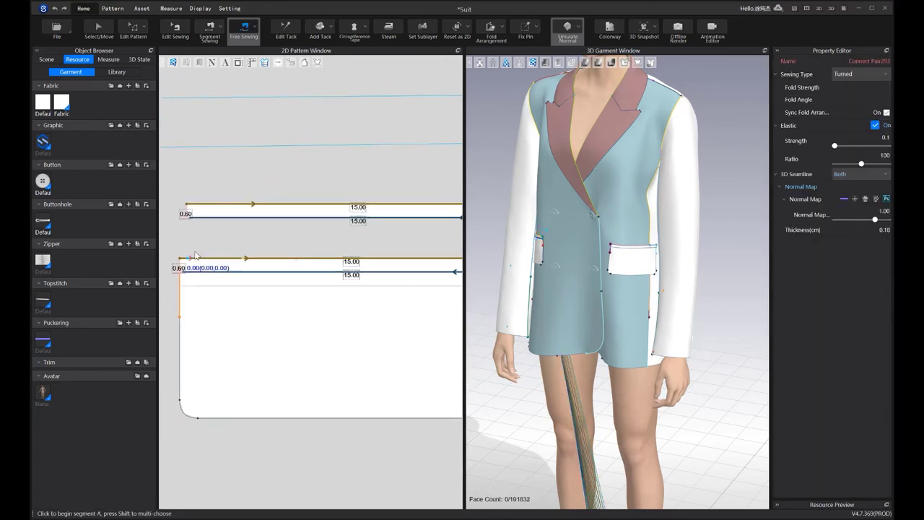
click(107, 26)
key(z)
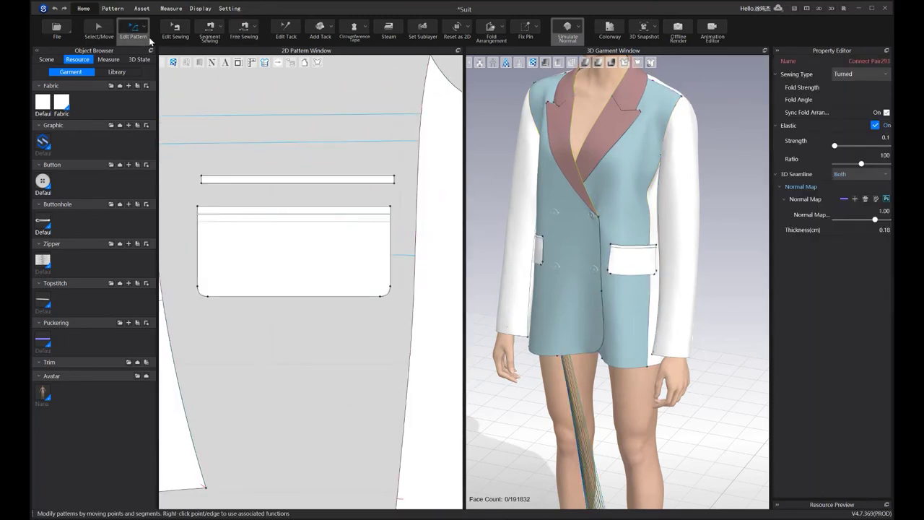
click(174, 29)
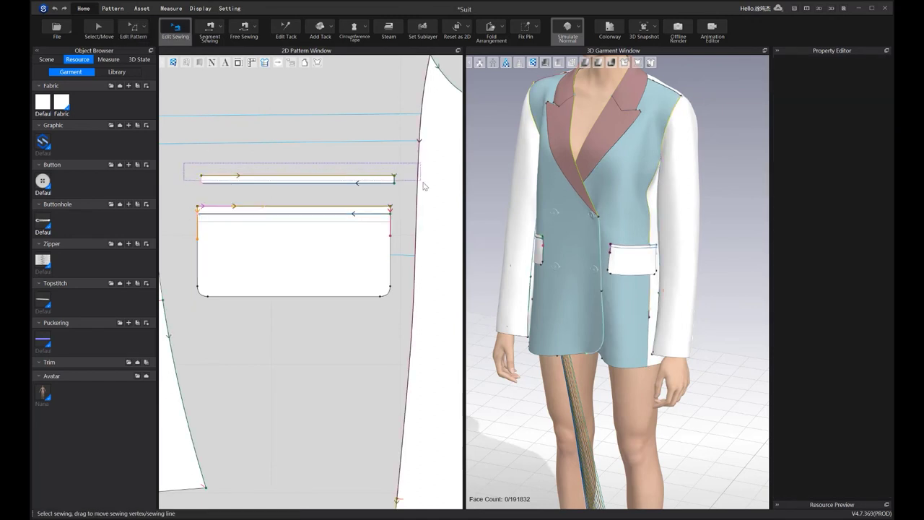
click(853, 75)
click(848, 98)
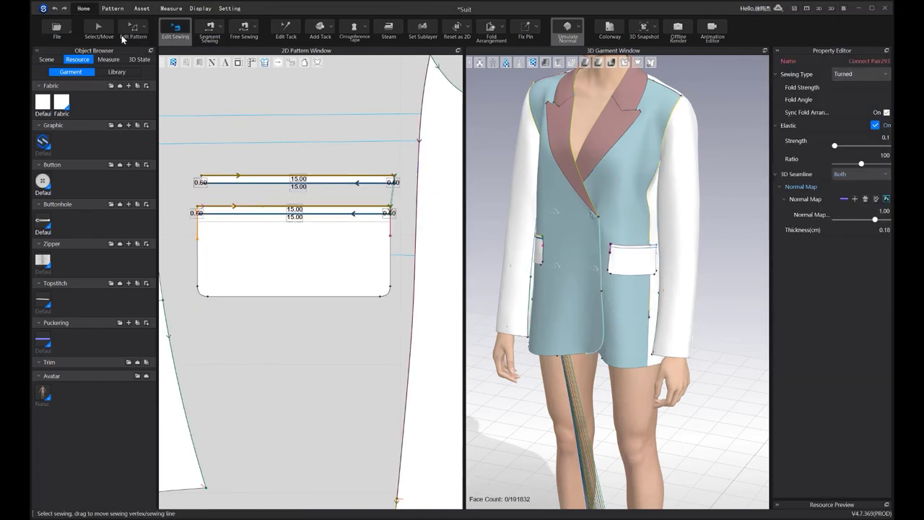
Superimpose the welt strip lying at the avatar's feet over the sewn pocket flap on the jacket
key(a)
scroll(677, 451, up, 6)
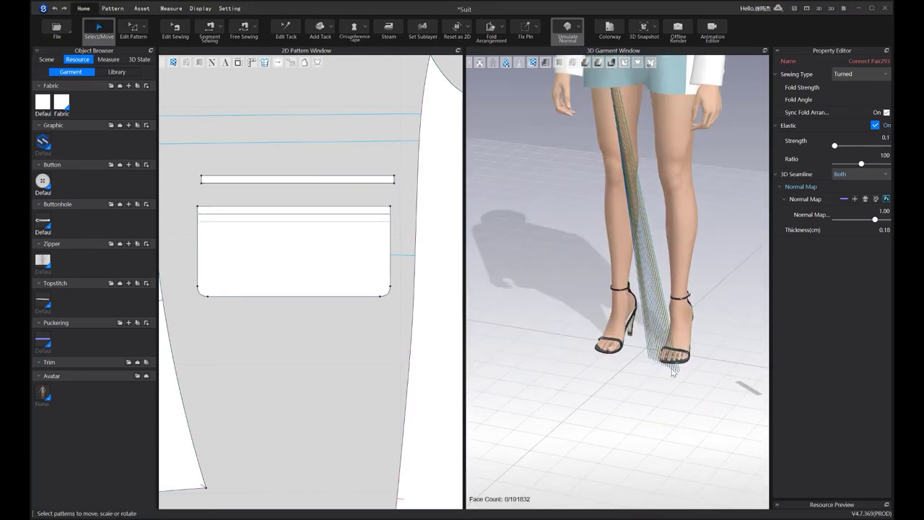
click(671, 370)
right_click(672, 371)
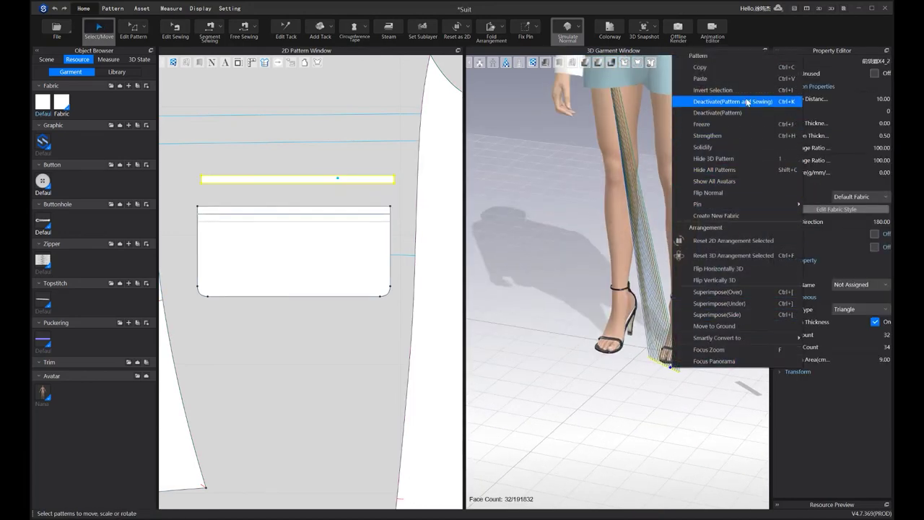
click(718, 294)
middle_drag(640, 169, 663, 352)
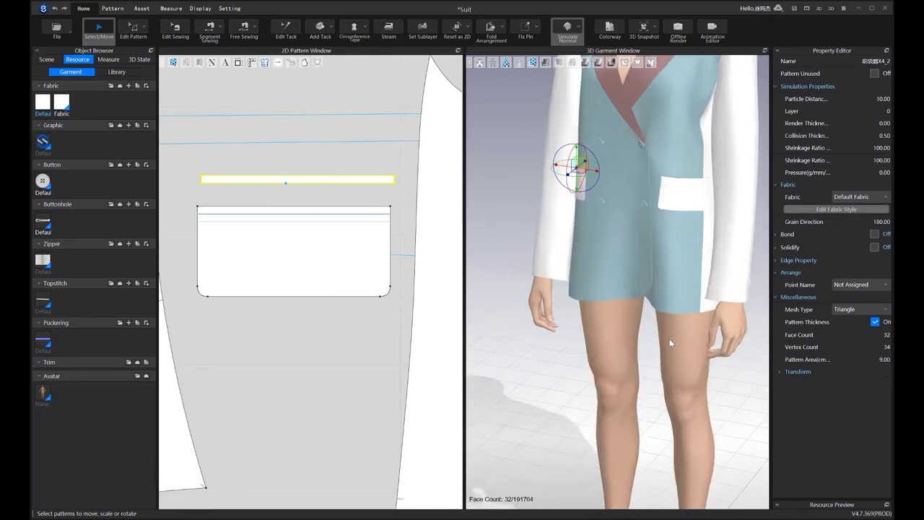
Set the welt strip's particle distance to 2.00 and accept the slower simulation
scroll(699, 334, down, 2)
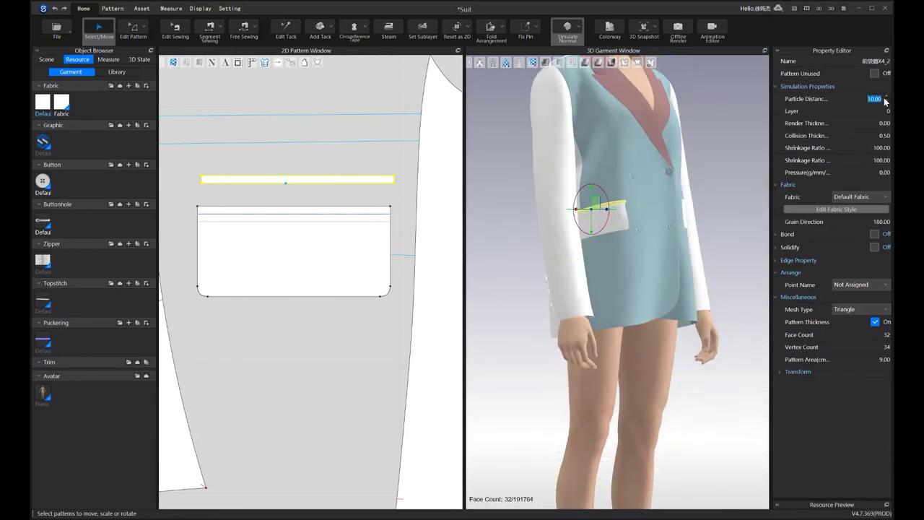
text(2)
key(Return)
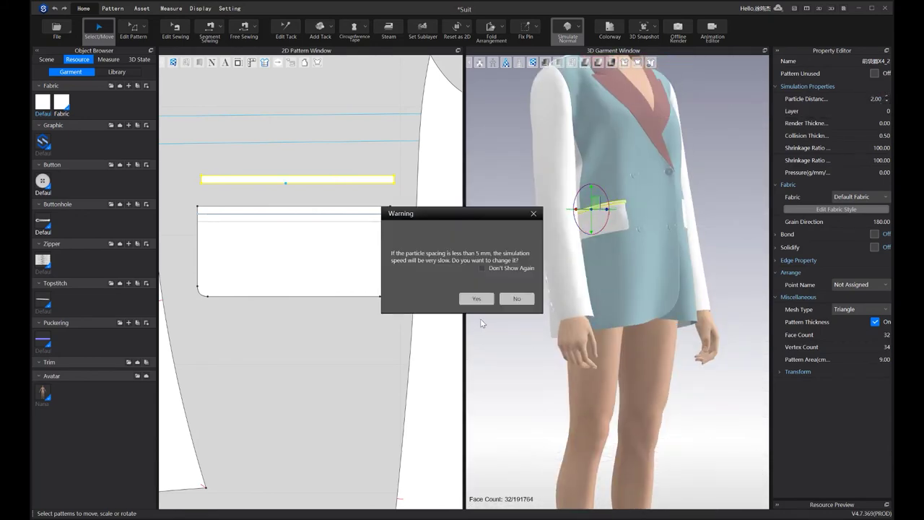
click(476, 298)
Set the welt strip's layer to 1 and start simulating the garment
scroll(579, 241, up, 3)
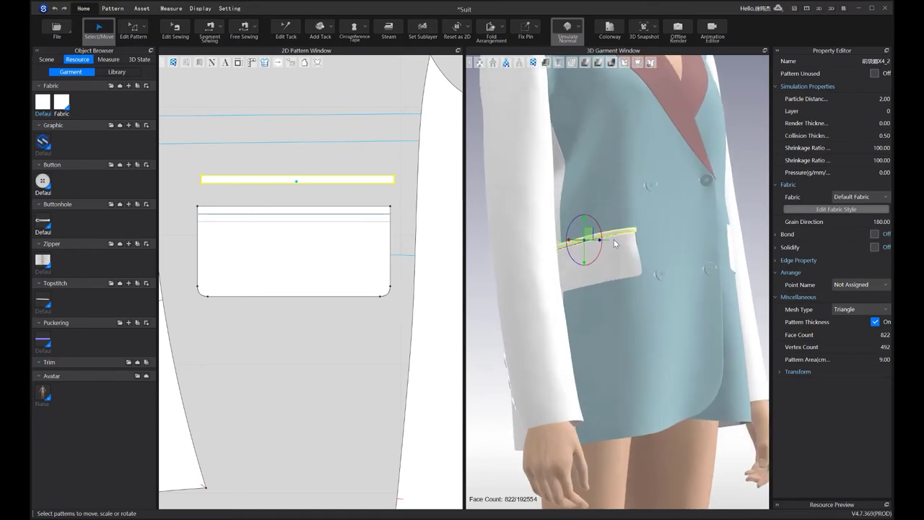
key(Return)
click(610, 285)
scroll(601, 288, up, 2)
right_drag(602, 288, 580, 334)
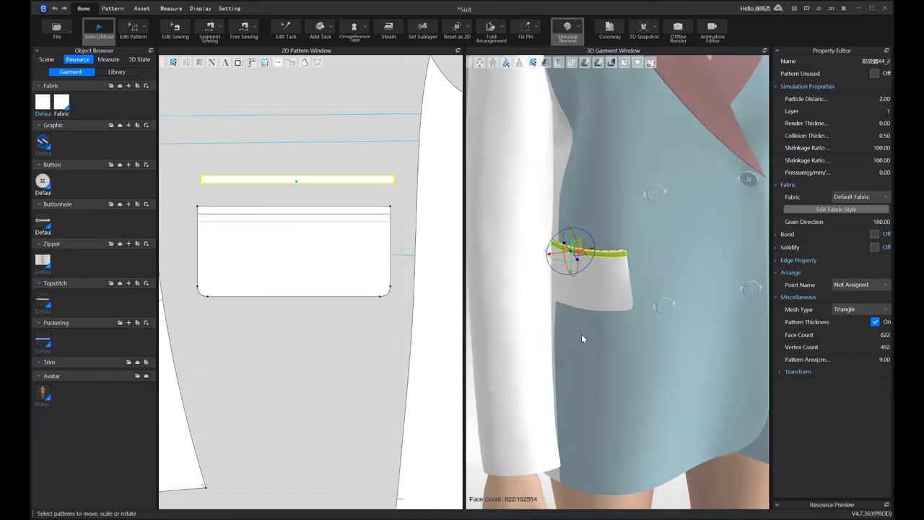
key(space)
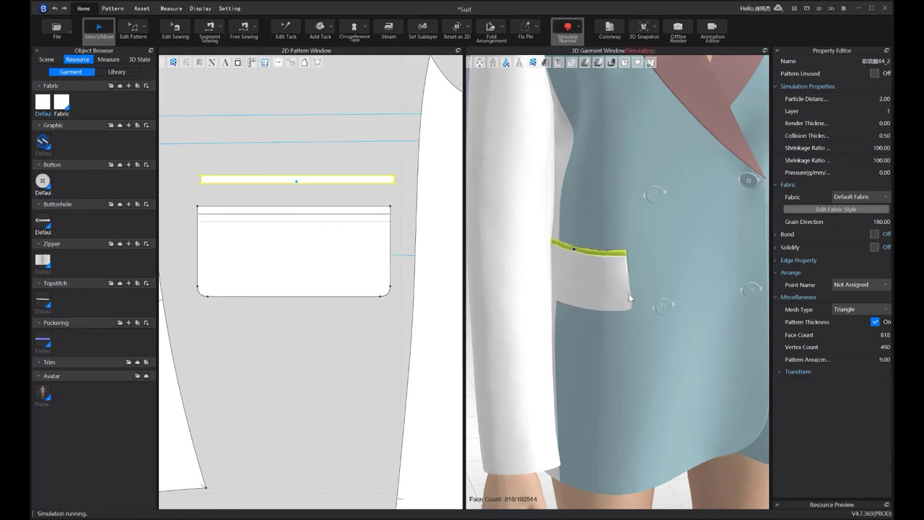
Unfreeze the front panel behind the welted pocket while the simulation runs
right_drag(634, 293, 664, 267)
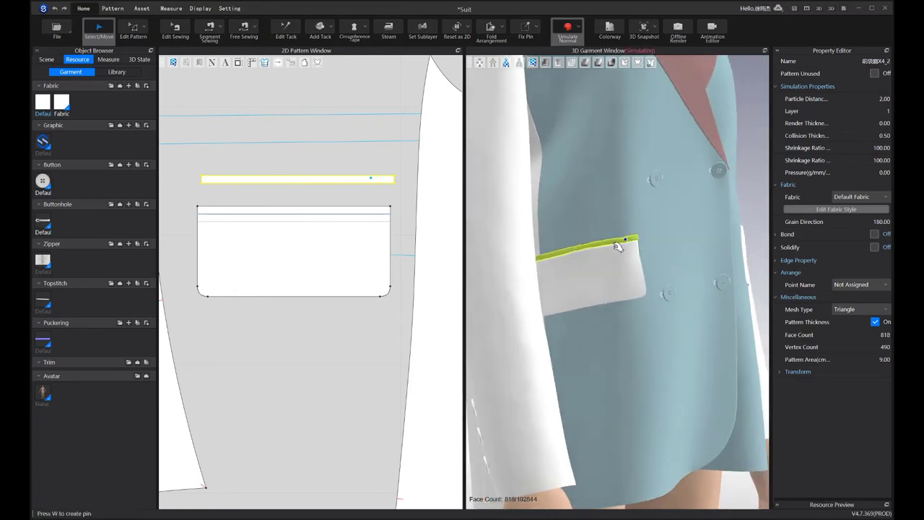
right_drag(623, 278, 606, 267)
click(605, 265)
click(610, 221)
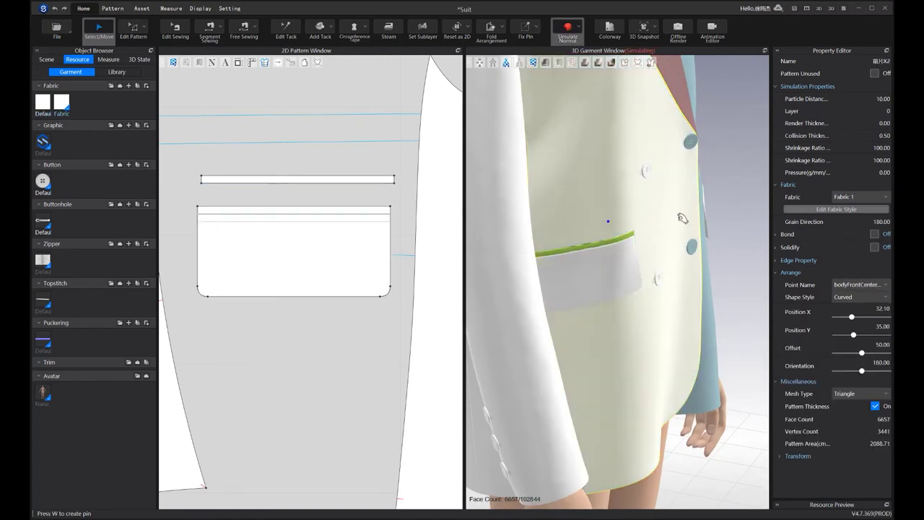
Stop the simulation, reset the welt strip's layer to 0, and simulate again
key(space)
scroll(600, 265, up, 5)
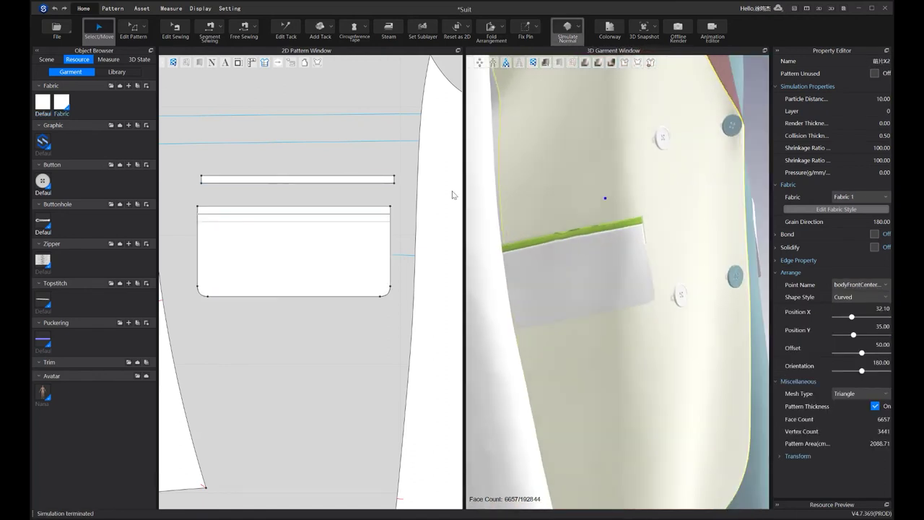
scroll(552, 226, down, 1)
middle_drag(551, 226, 535, 280)
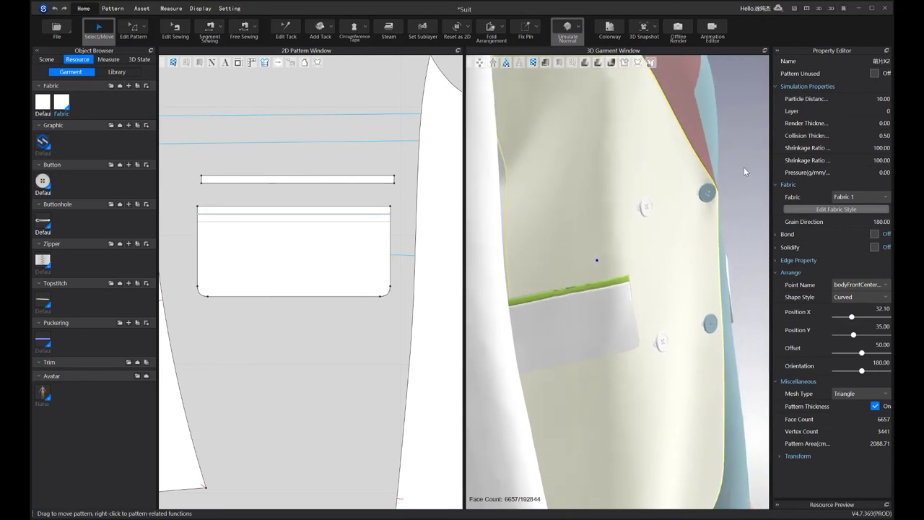
click(744, 169)
scroll(666, 234, up, 3)
click(550, 295)
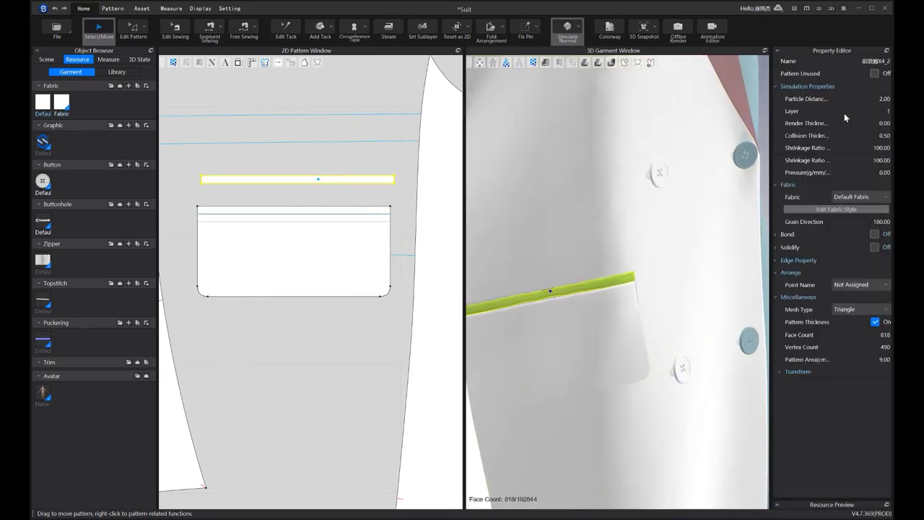
scroll(610, 253, up, 2)
key(space)
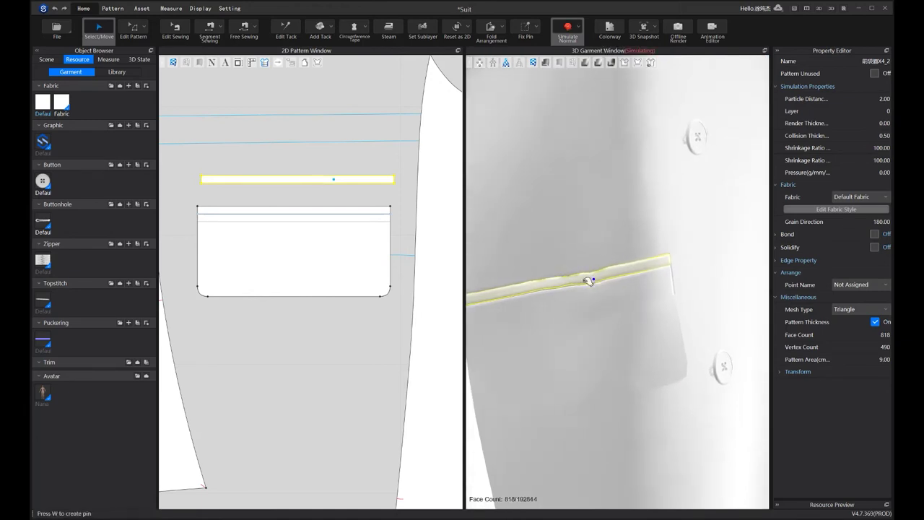
Pull the welt strip flat along the flap's upper edge during simulation and strengthen the strip
click(549, 284)
click(547, 286)
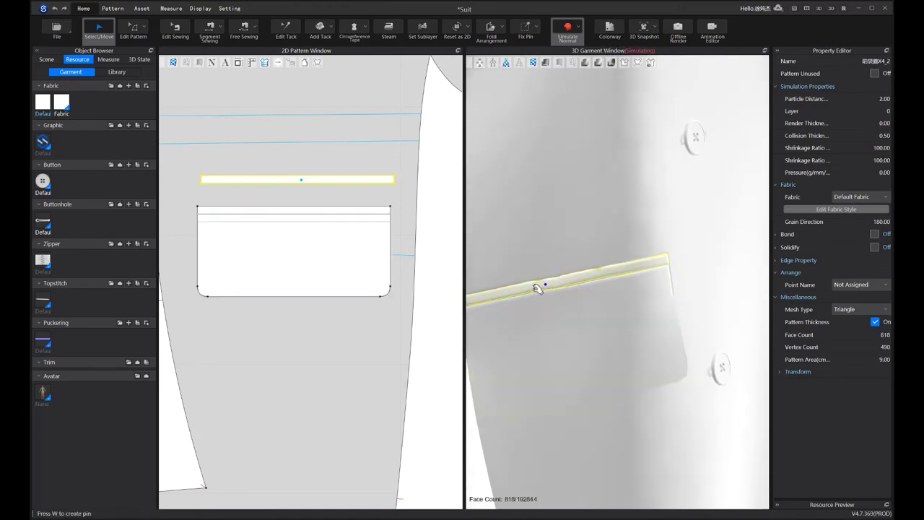
drag(589, 280, 624, 270)
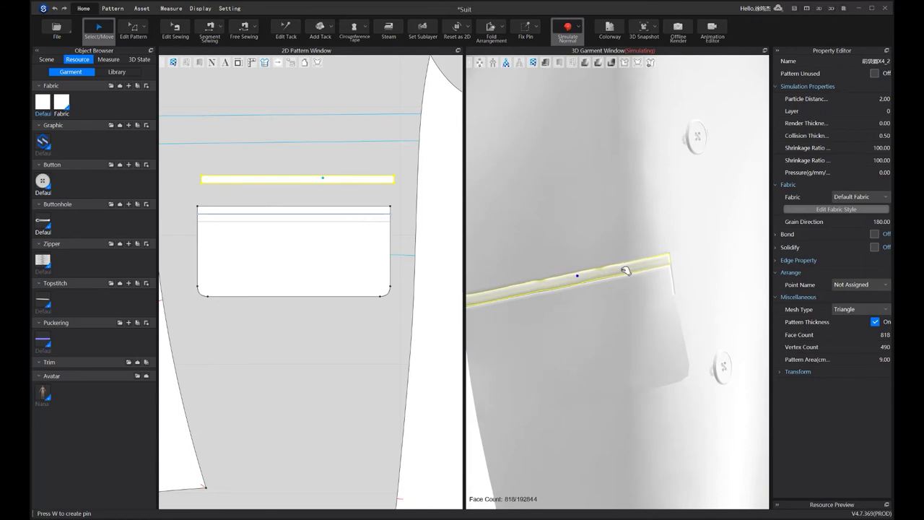
click(543, 281)
click(546, 285)
scroll(592, 275, down, 8)
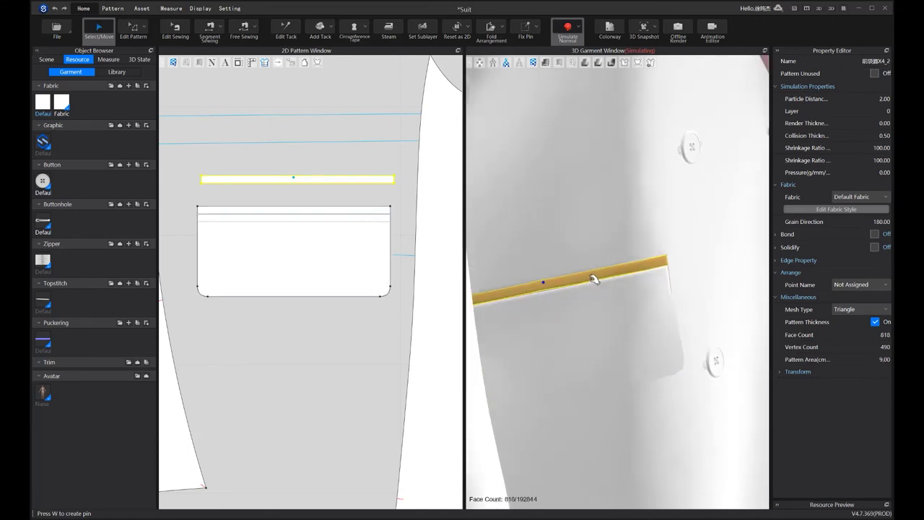
key(space)
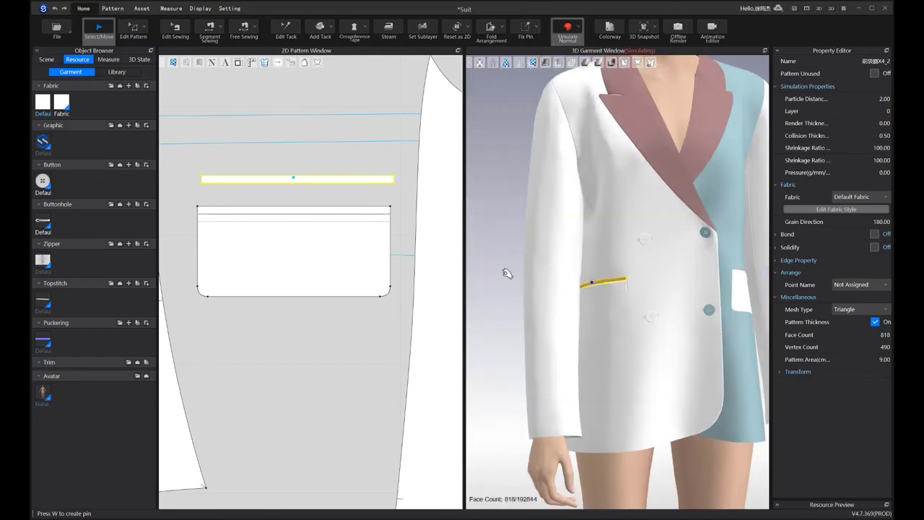
Create a symmetry pattern of the welt strip and place it above the pocket flap on the opposite side in 2D
click(507, 272)
scroll(596, 264, down, 2)
mouse_move(597, 265)
right_down()
mouse_move(573, 279)
mouse_move(589, 274)
right_up()
right_click(726, 303)
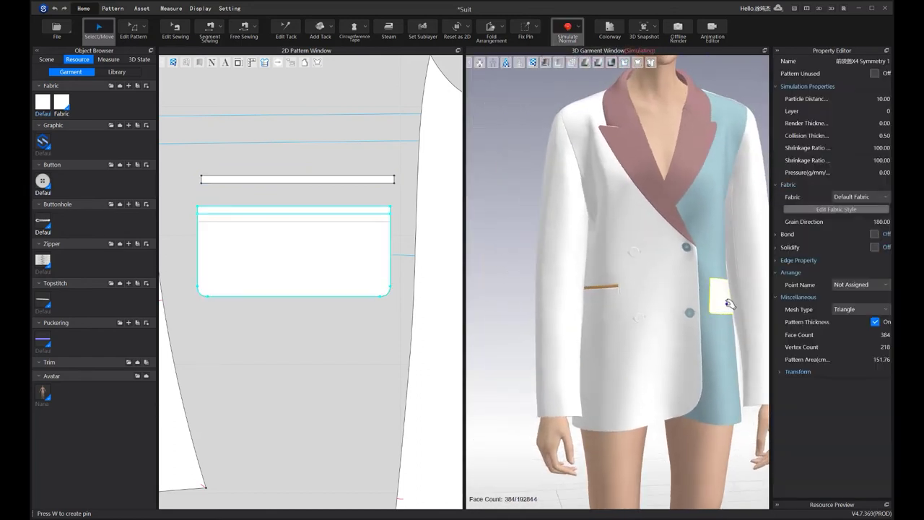
middle_drag(358, 263, 312, 299)
right_click(327, 215)
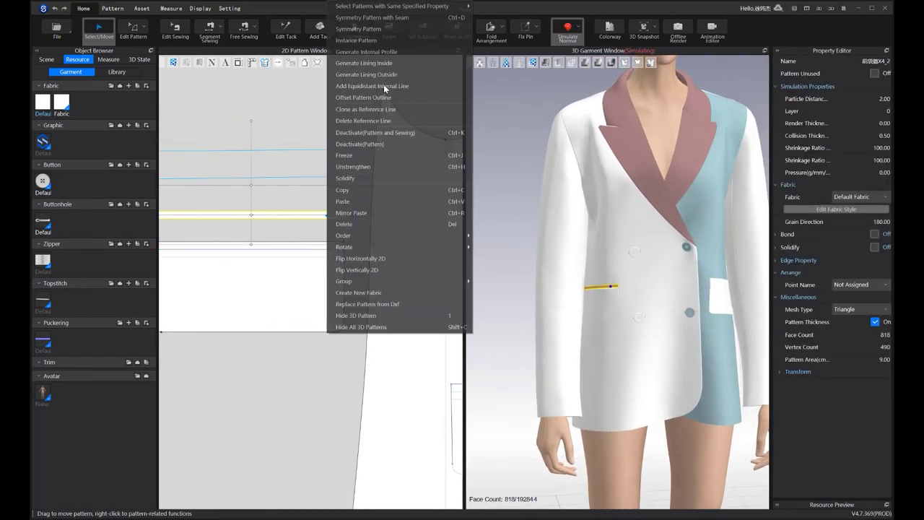
click(413, 28)
scroll(243, 285, down, 5)
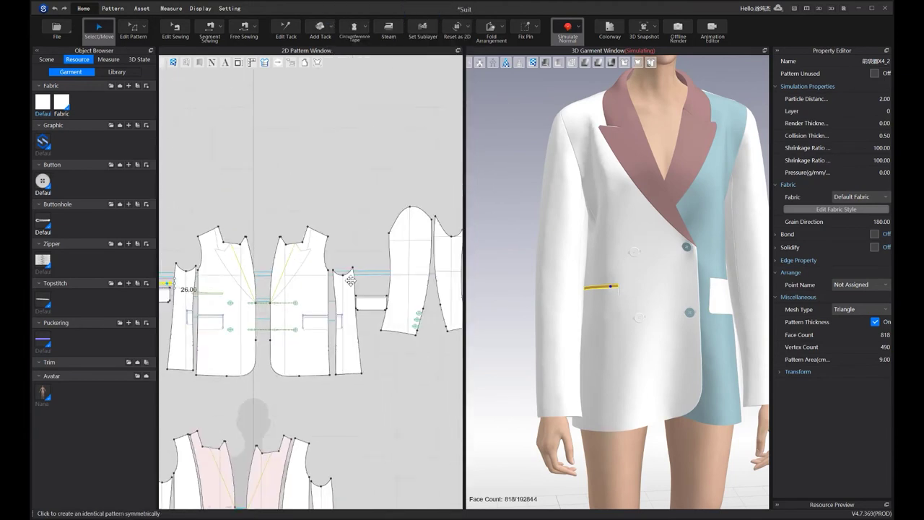
scroll(402, 286, up, 4)
click(320, 311)
scroll(321, 309, up, 6)
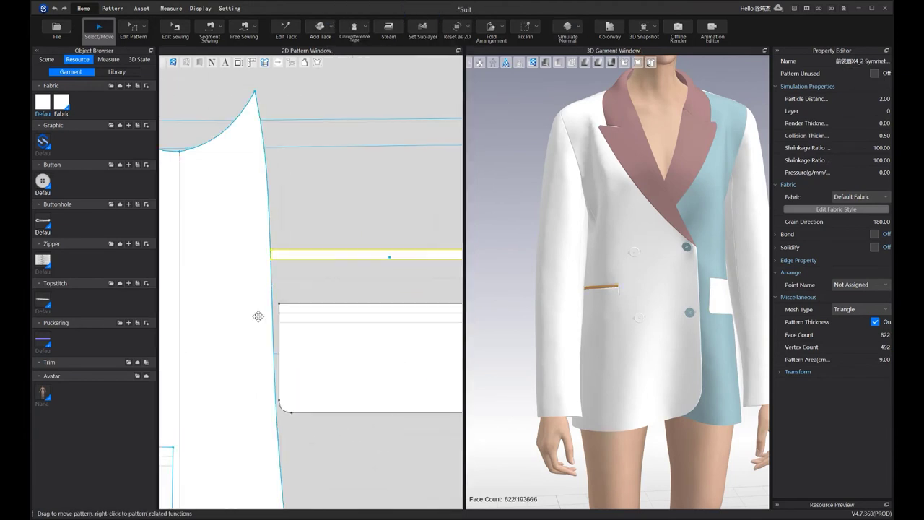
Shift the adjacent side panel slightly away from the mirrored strip and flap in the 2D layout
click(242, 316)
scroll(408, 232, down, 3)
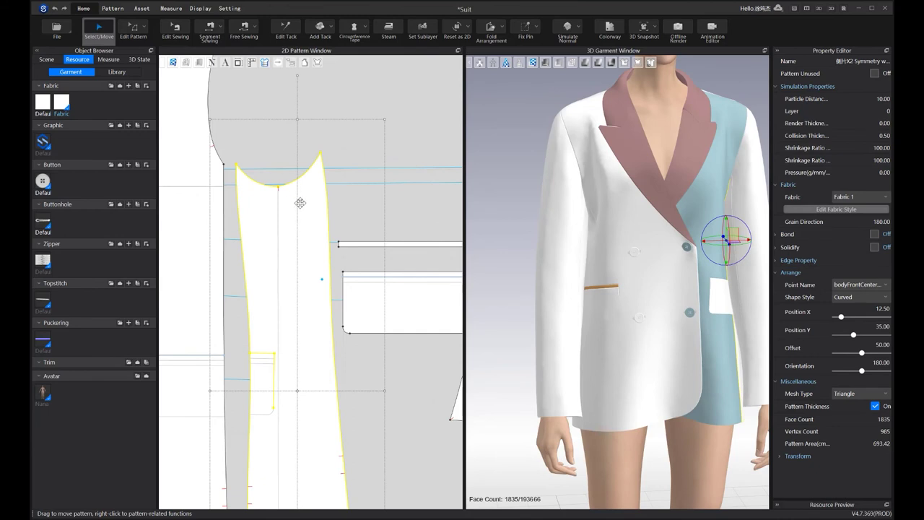
middle_drag(328, 262, 263, 232)
Free-sew the mirrored strip's whole outline to its flap's top edge, both 0.60 cm side sections and the 15.00 cm internal line, and save the project
key(m)
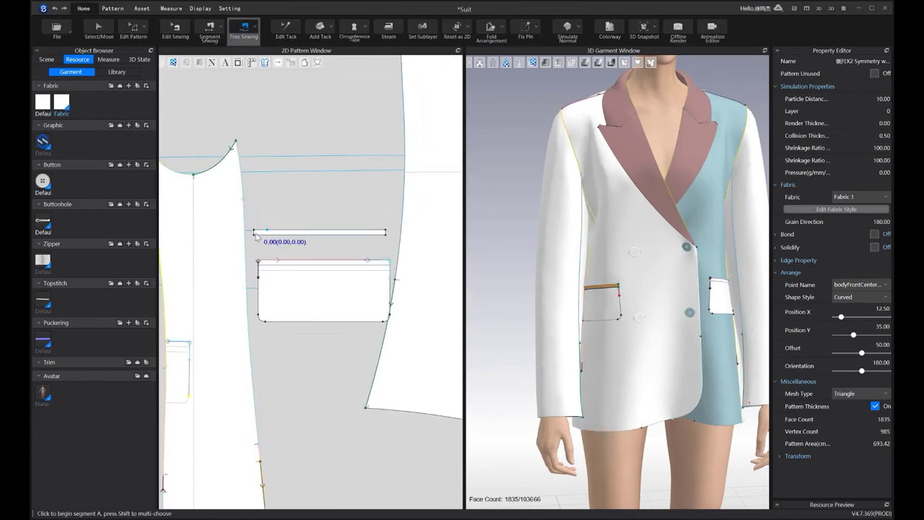
click(250, 232)
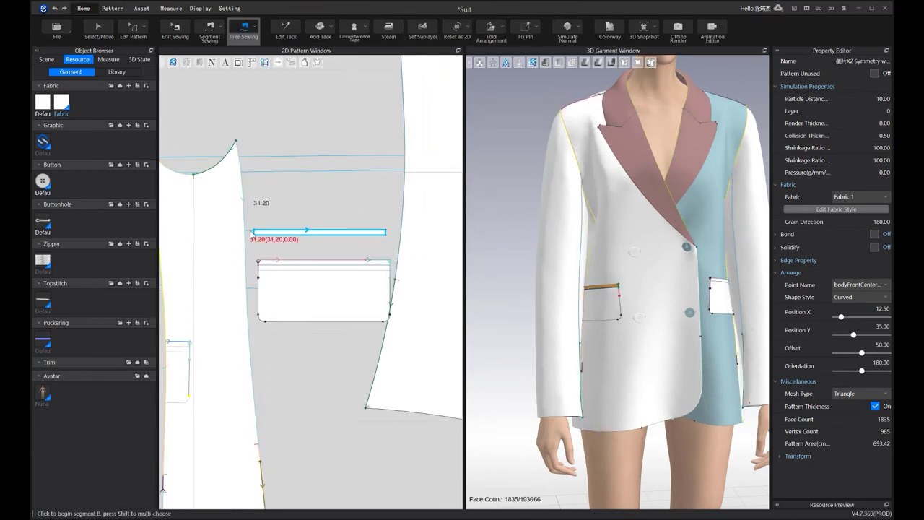
click(257, 262)
scroll(385, 246, up, 3)
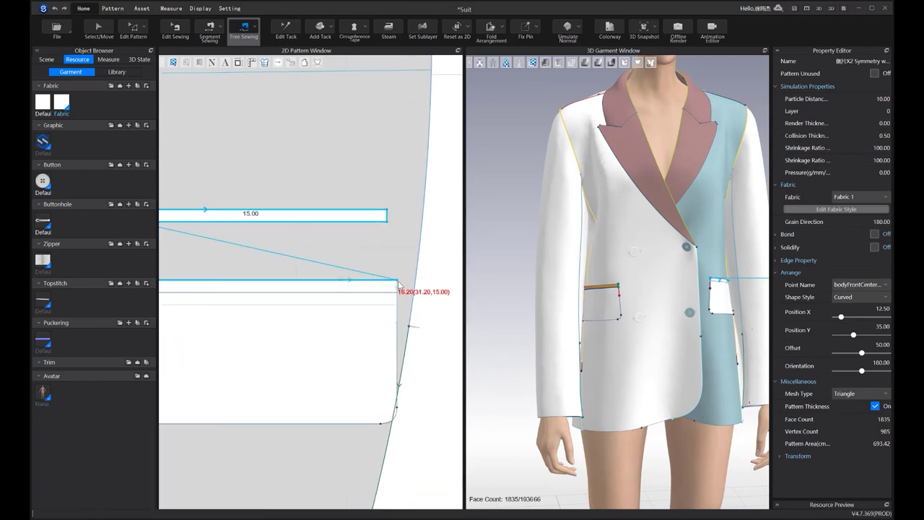
middle_drag(223, 324, 379, 282)
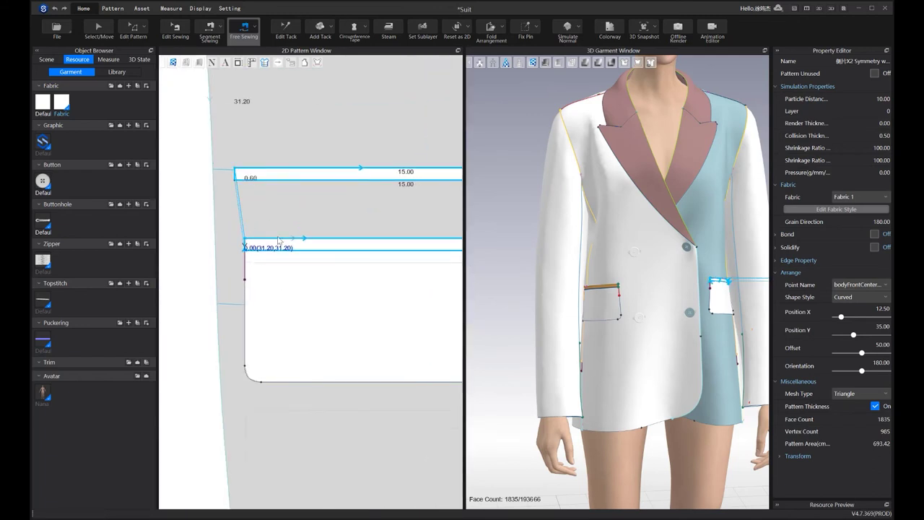
key(ctrl+s)
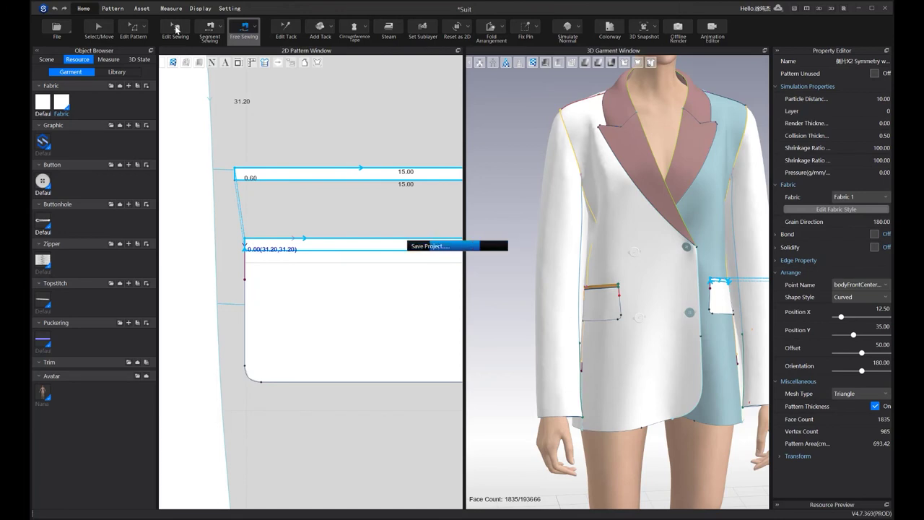
Set the sewing type of the mirrored strip's seams to Turned
click(176, 28)
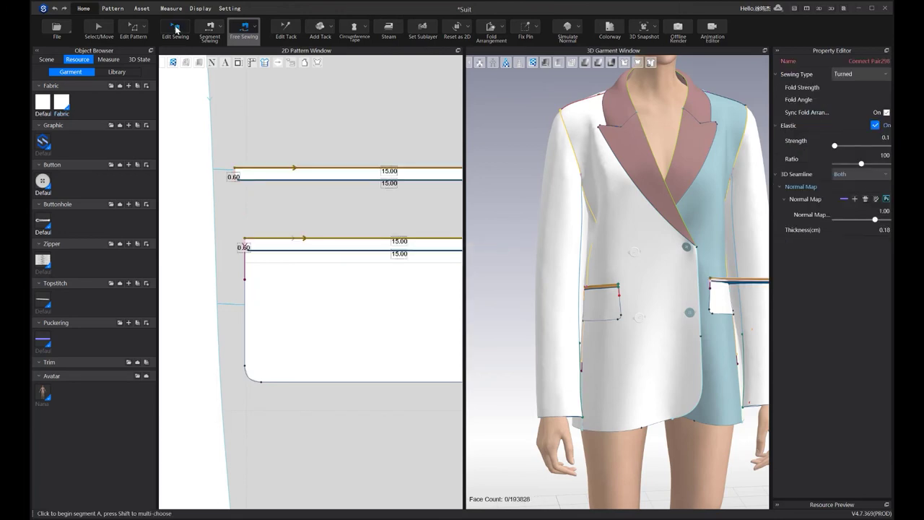
click(177, 38)
scroll(273, 187, down, 2)
drag(247, 166, 434, 193)
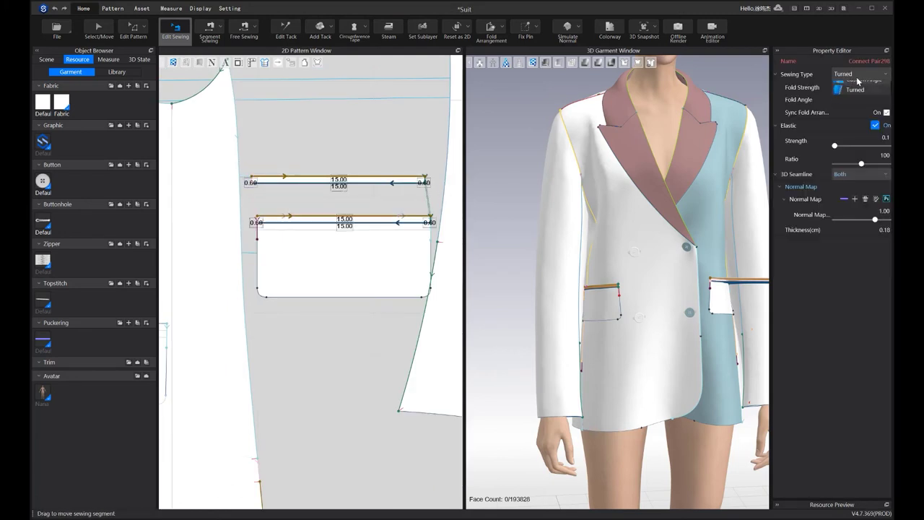
click(858, 96)
Superimpose the mirrored welt strip over its pocket flap in 3D and simulate it into place
scroll(694, 136, up, 4)
scroll(554, 160, down, 3)
click(98, 28)
scroll(578, 203, down, 6)
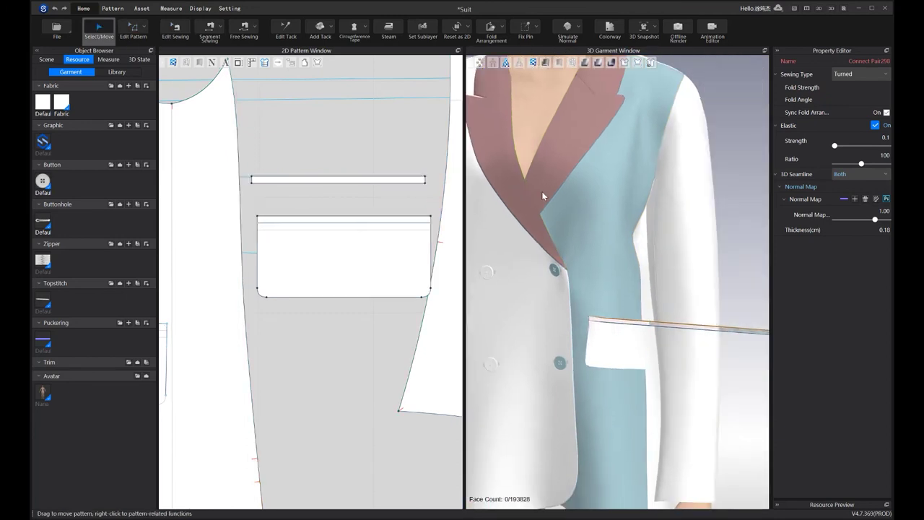
scroll(700, 307, down, 4)
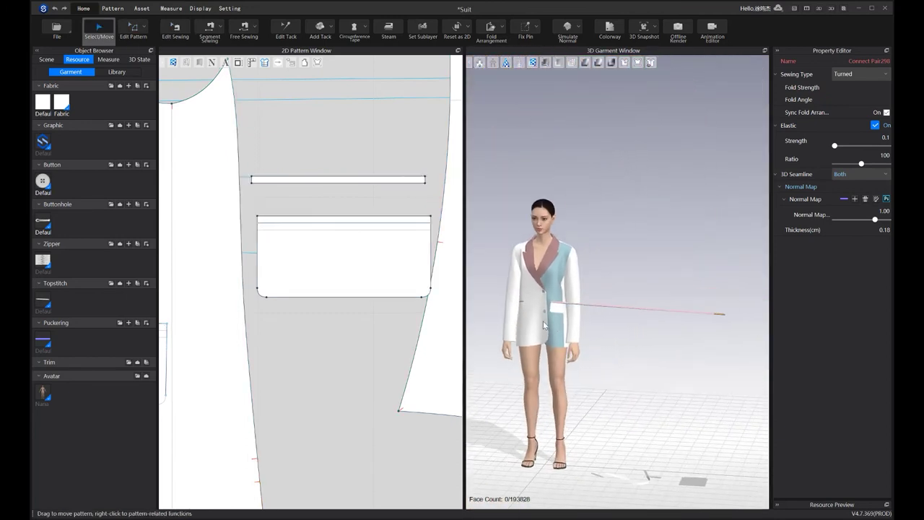
click(691, 305)
right_click(693, 306)
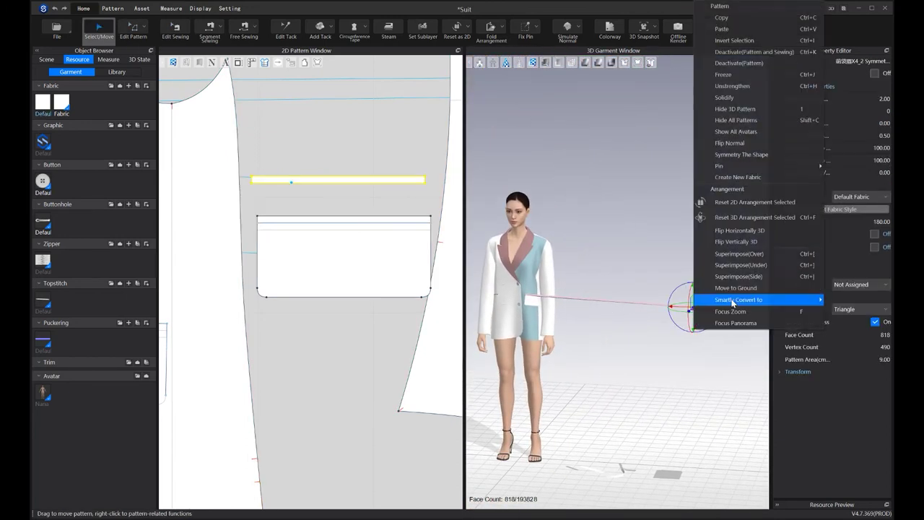
click(768, 254)
scroll(546, 291, up, 8)
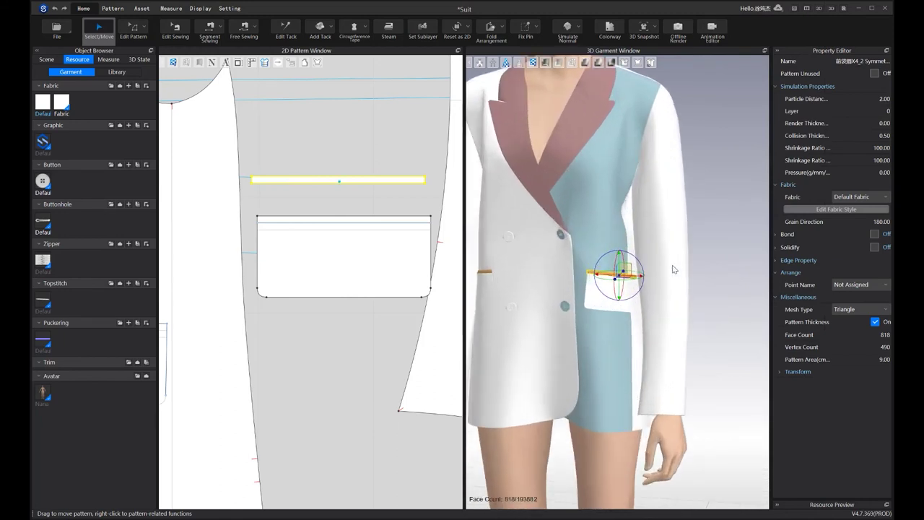
scroll(656, 268, up, 2)
key(space)
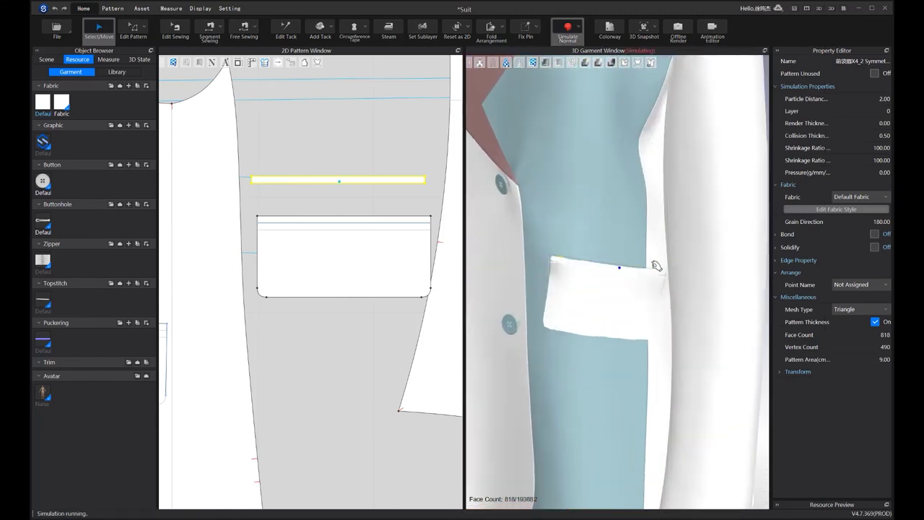
key(space)
scroll(619, 278, up, 2)
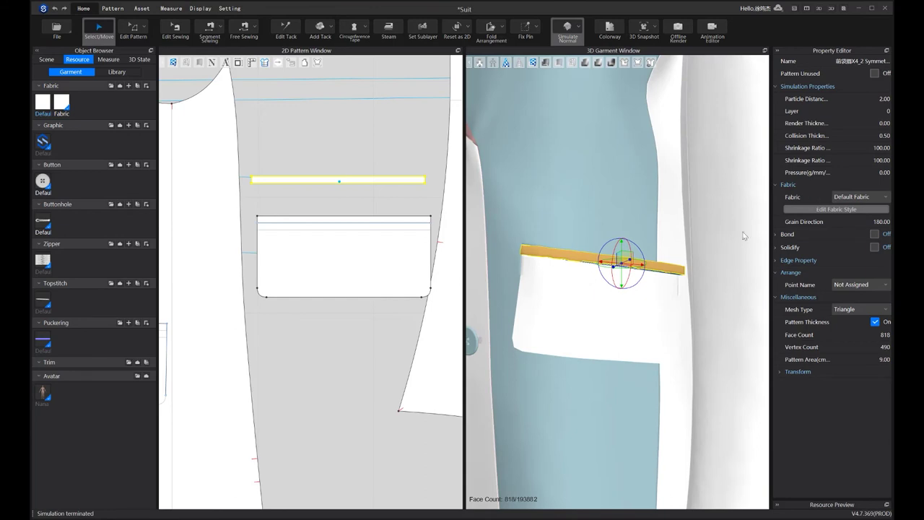
Edit the mirrored welt strip's layer value and simulate the strip and flap again
click(583, 256)
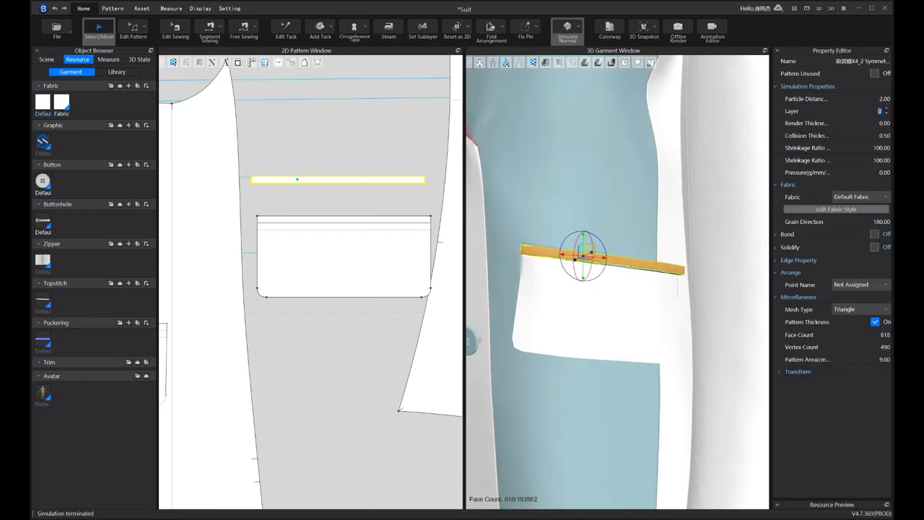
key(Return)
click(609, 284)
key(space)
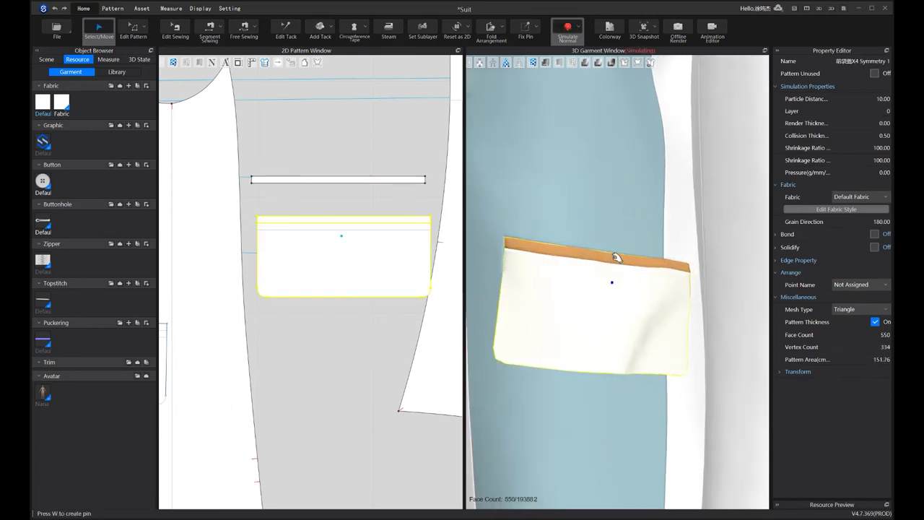
Unfreeze the front panel behind the mirrored pocket flap and simulate it together with the flap
click(609, 206)
scroll(610, 207, down, 10)
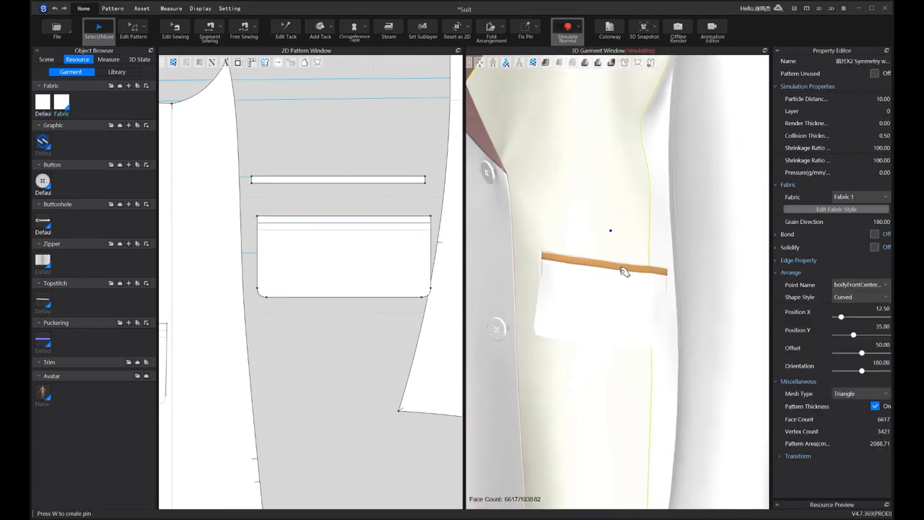
key(space)
click(611, 289)
right_drag(602, 296, 656, 259)
scroll(628, 281, down, 2)
key(space)
scroll(667, 279, down, 7)
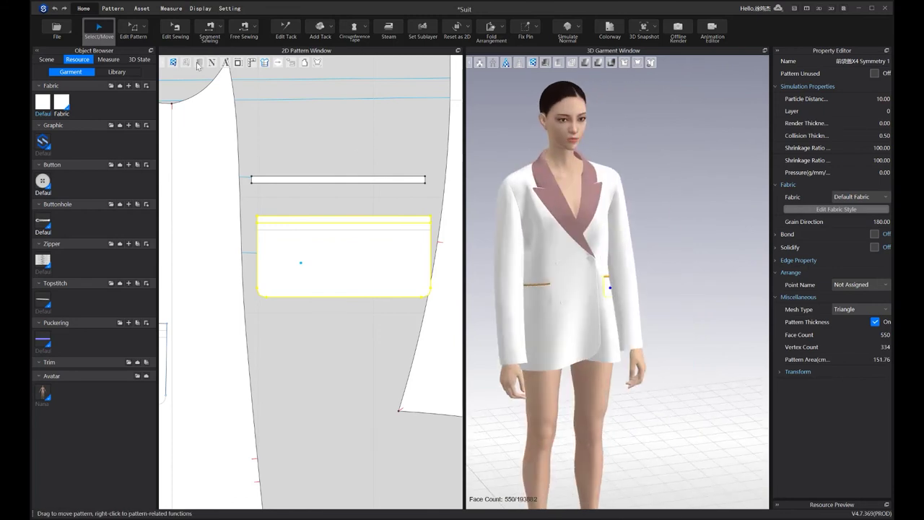
Simulate the whole jacket to settle the pocket welts and flaps, and check it from the front and back
right_drag(635, 225, 607, 256)
scroll(575, 258, up, 4)
scroll(641, 249, down, 2)
middle_drag(651, 239, 664, 273)
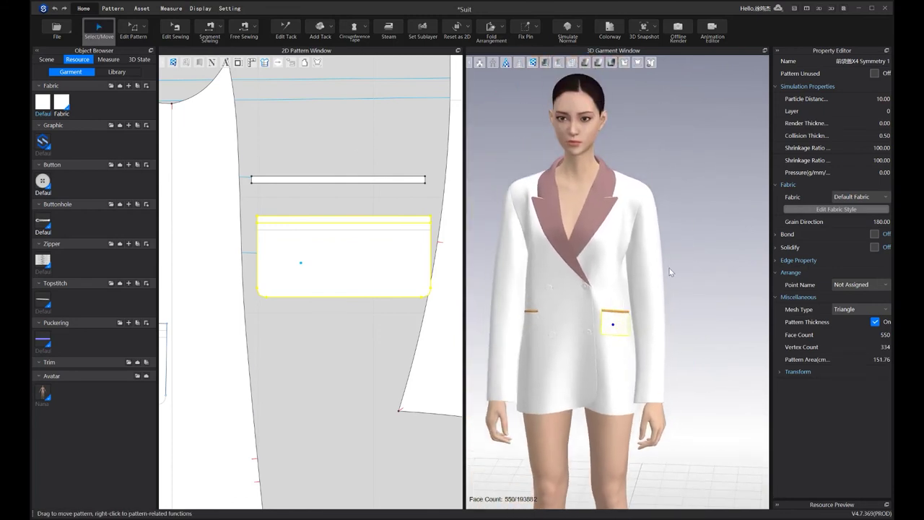
right_drag(631, 272, 656, 256)
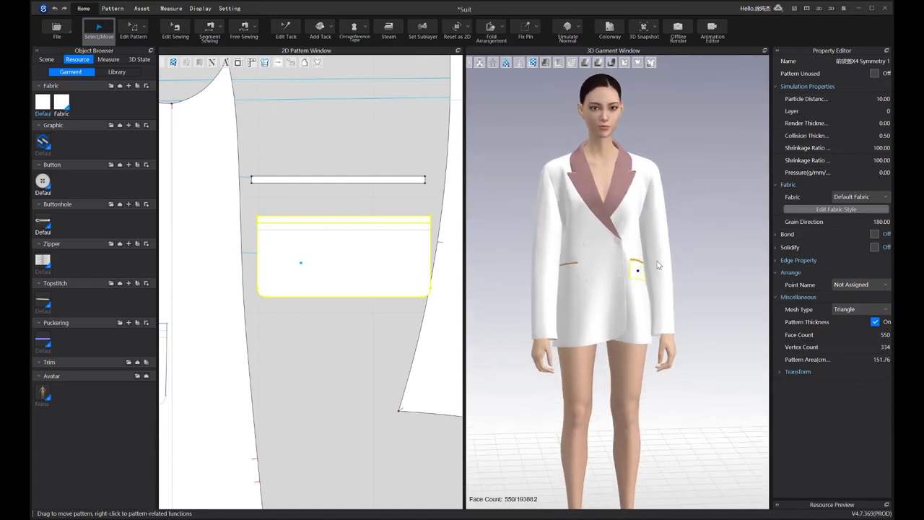
key(space)
click(196, 372)
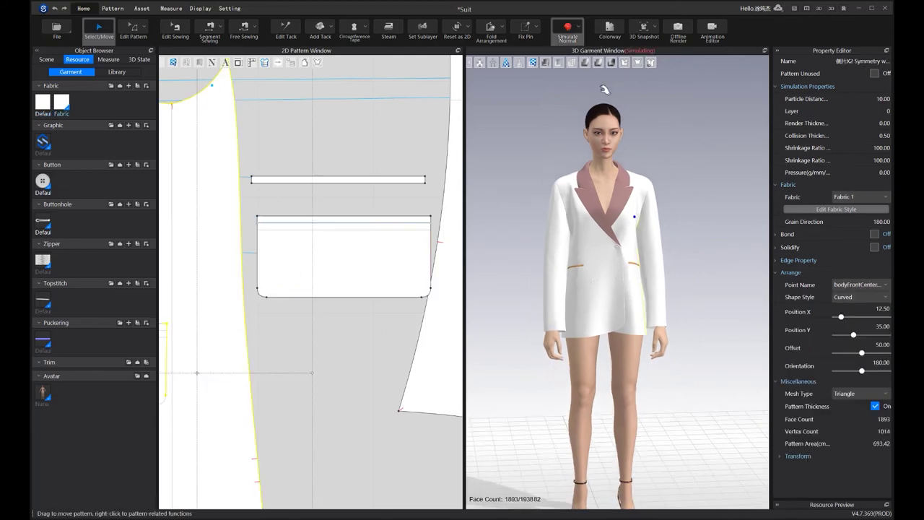
scroll(662, 186, down, 2)
click(575, 34)
key(8)
scroll(321, 310, down, 8)
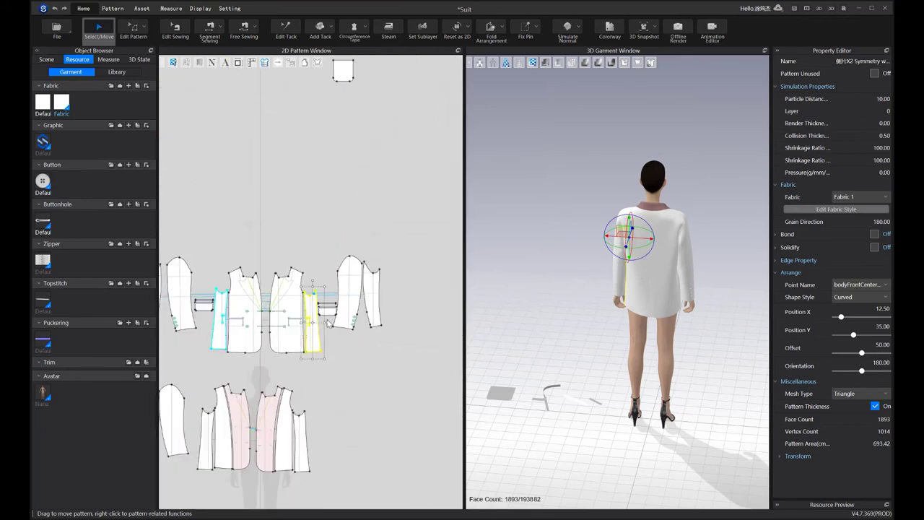
Browse the trim library to the female folder inside Shoulder_Pads
click(116, 72)
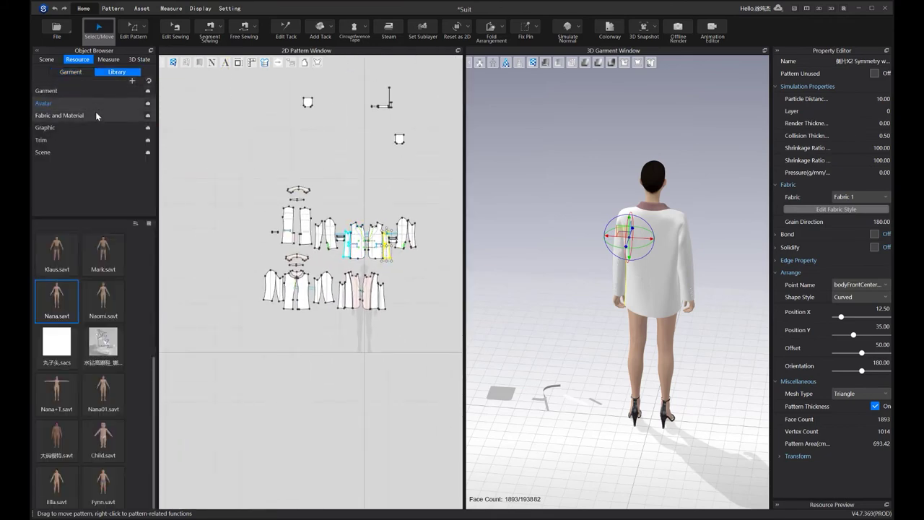
click(88, 129)
click(88, 141)
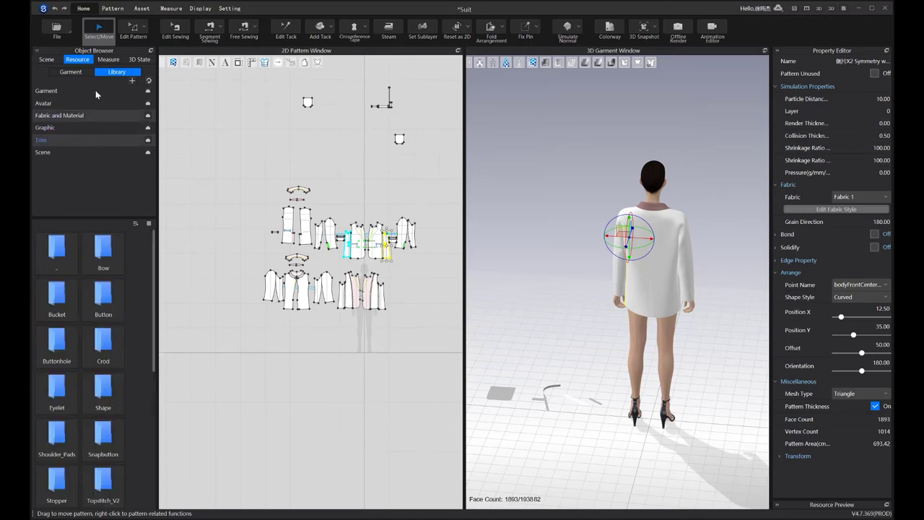
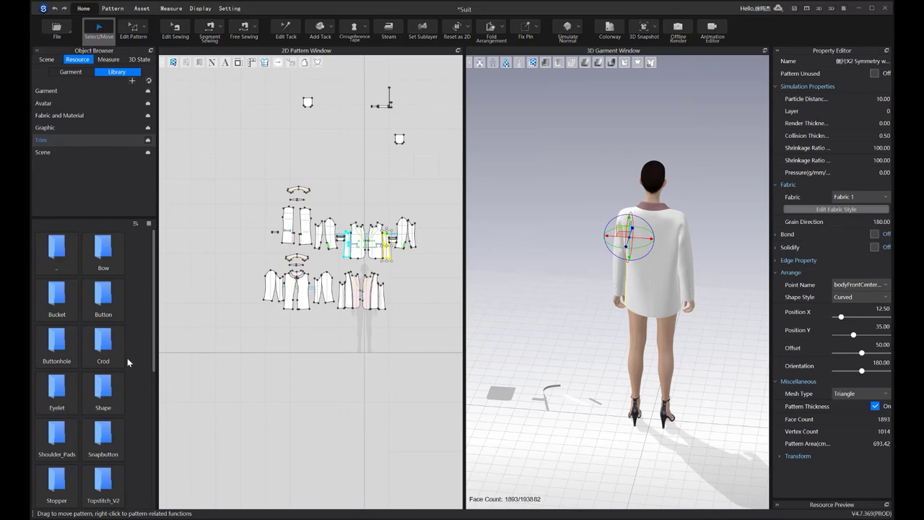
double_click(105, 266)
double_click(65, 256)
double_click(70, 433)
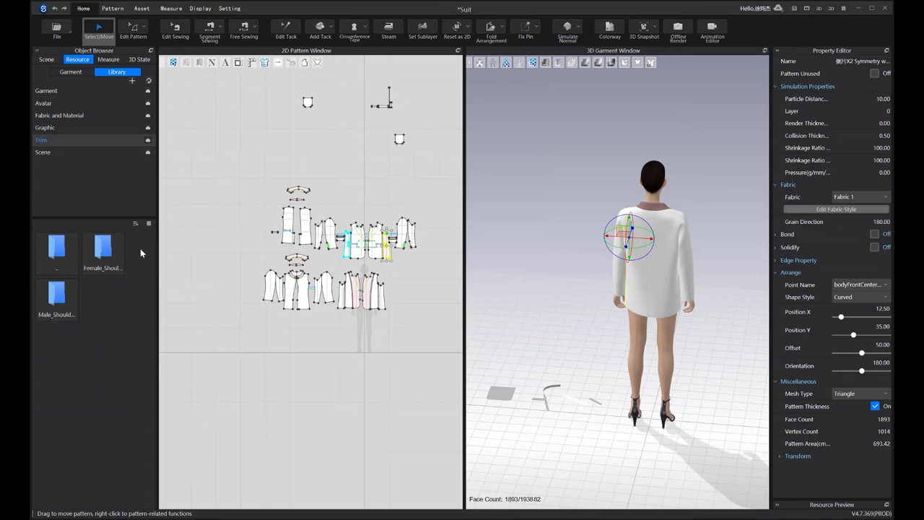
double_click(98, 261)
Load Female_Shoulder_Pads_5mm.sgar into the project with the load type set to Add
mouse_move(92, 305)
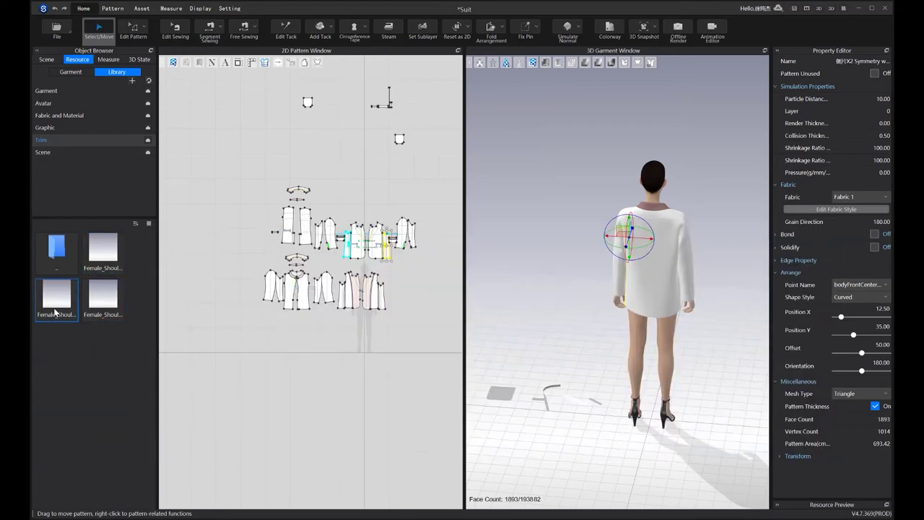
mouse_move(55, 312)
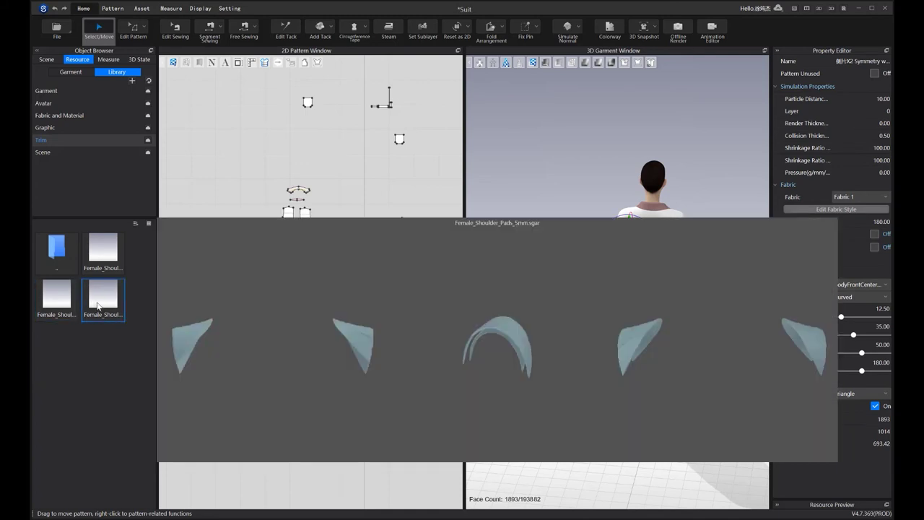
double_click(98, 306)
click(458, 233)
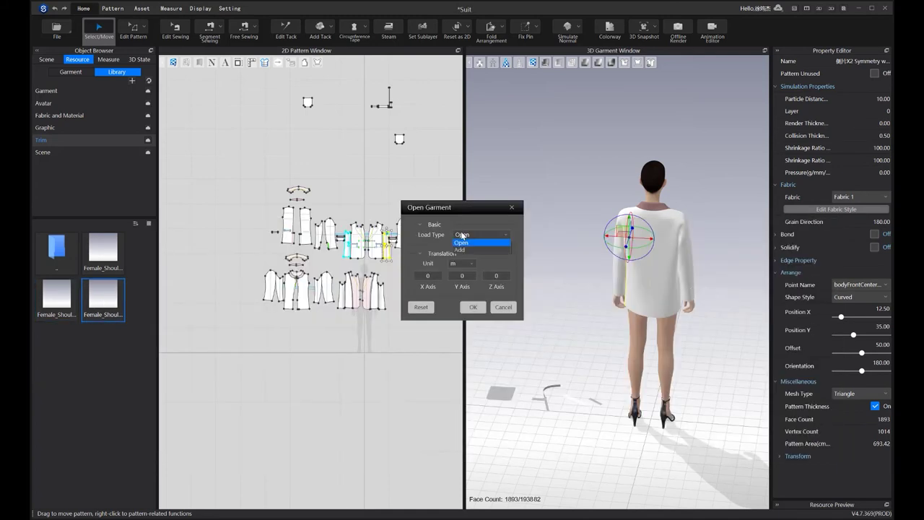
click(459, 249)
click(472, 308)
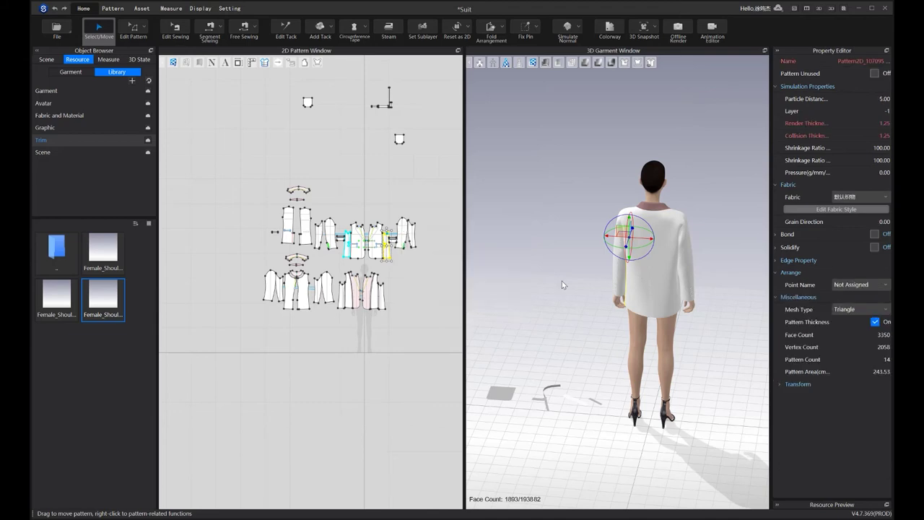
Move the shoulder pad patterns clear of the jacket pieces, below them in the 2D layout
right_drag(708, 276, 544, 274)
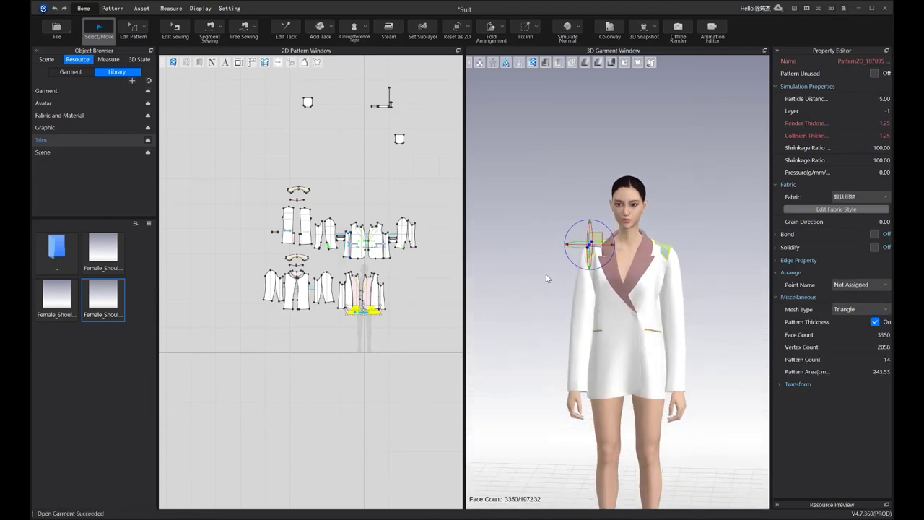
middle_drag(544, 274, 535, 302)
scroll(535, 302, up, 3)
drag(221, 169, 424, 357)
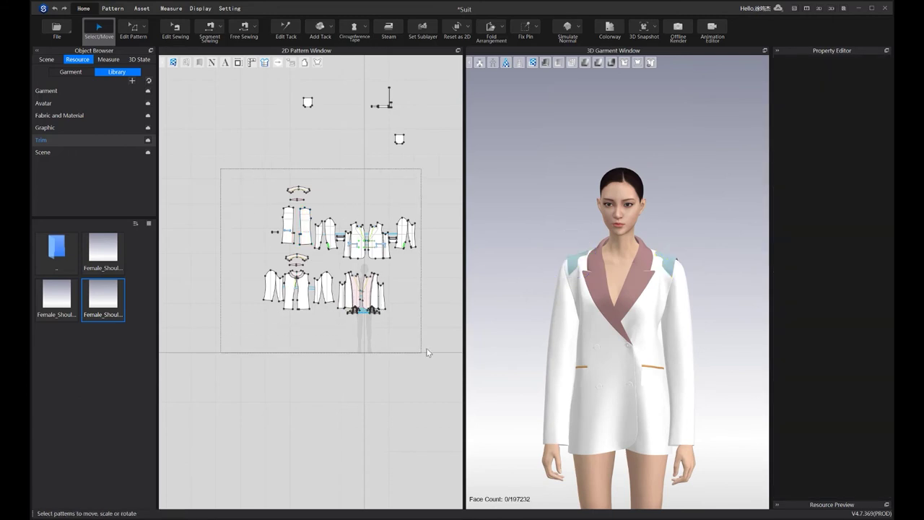
click(816, 509)
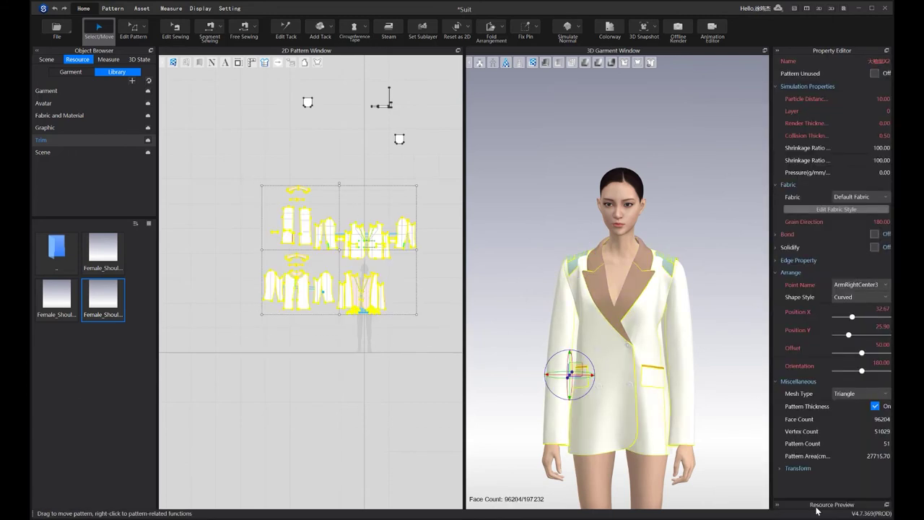
right_drag(628, 402, 560, 375)
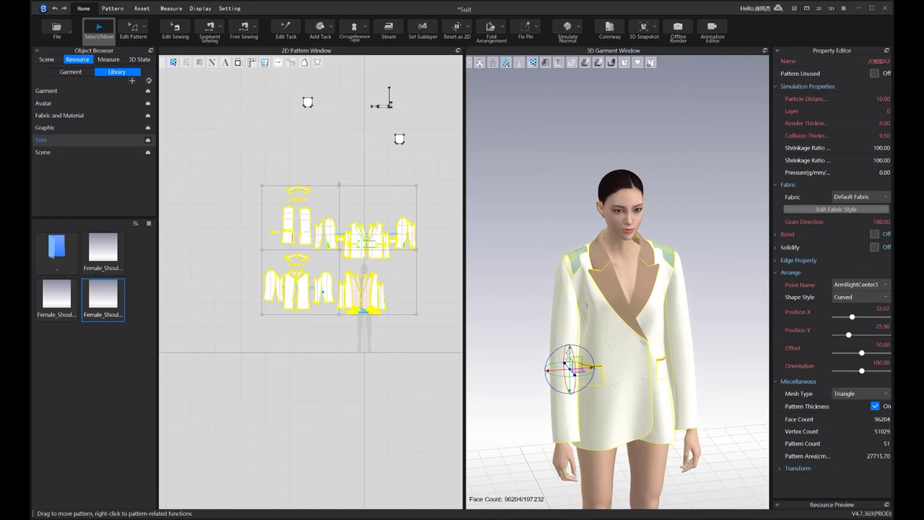
scroll(387, 341, up, 3)
click(387, 345)
click(357, 281)
drag(357, 281, 347, 381)
scroll(347, 381, down, 4)
Select all jacket patterns without the shoulder pads and hide them in 3D
drag(226, 173, 436, 365)
scroll(614, 299, up, 2)
right_drag(614, 299, 563, 380)
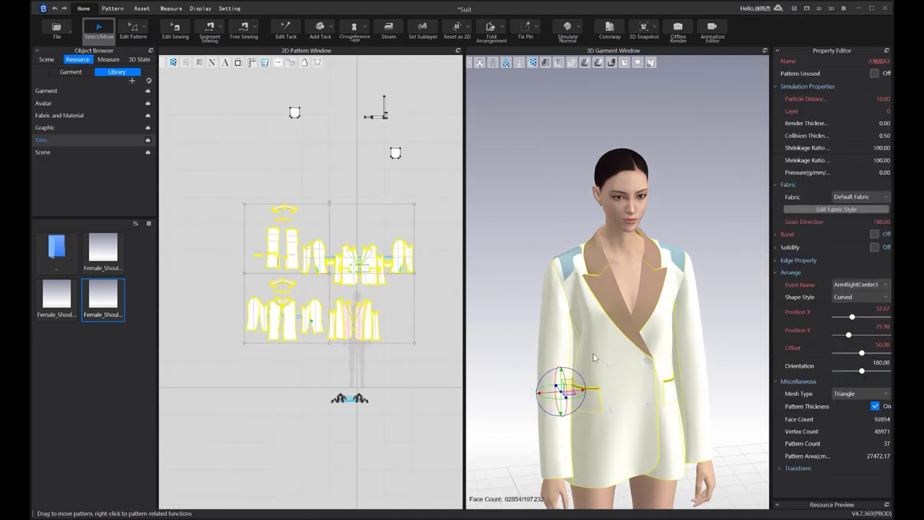
drag(561, 377, 560, 372)
right_drag(561, 371, 573, 323)
scroll(573, 324, up, 3)
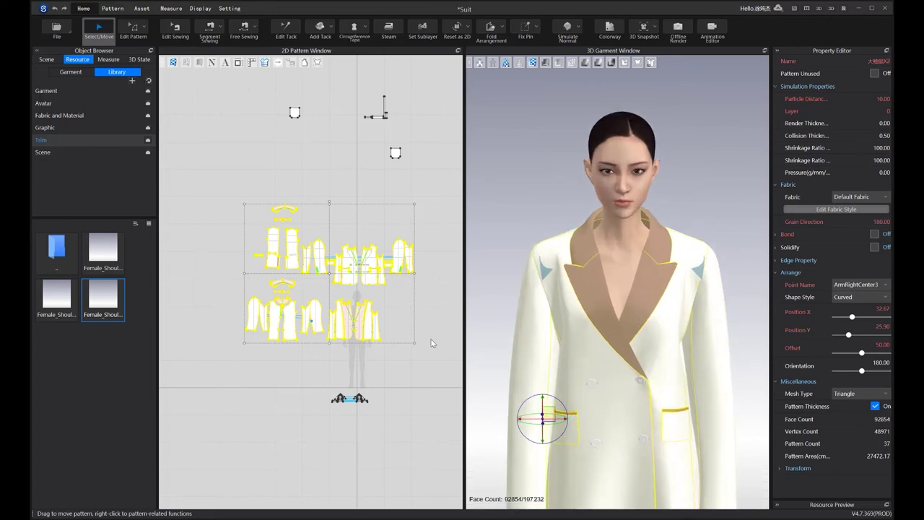
right_click(560, 256)
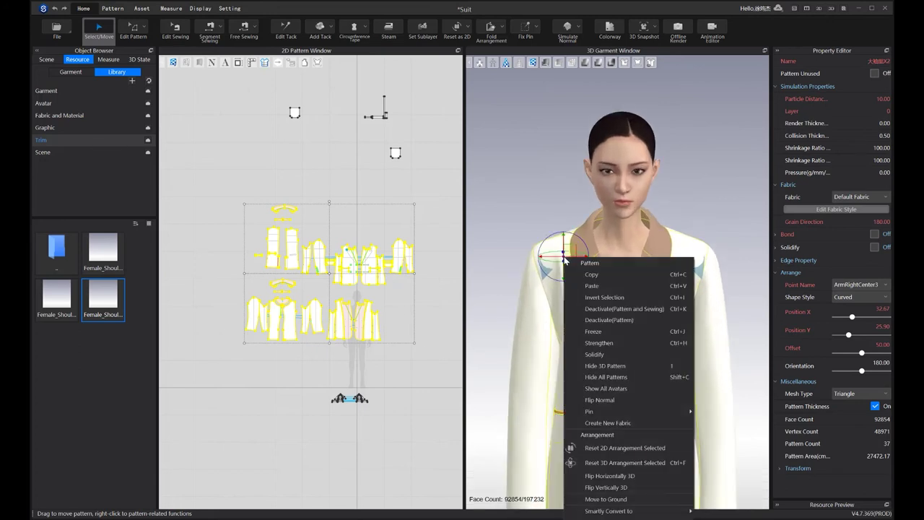
click(625, 368)
scroll(576, 296, up, 3)
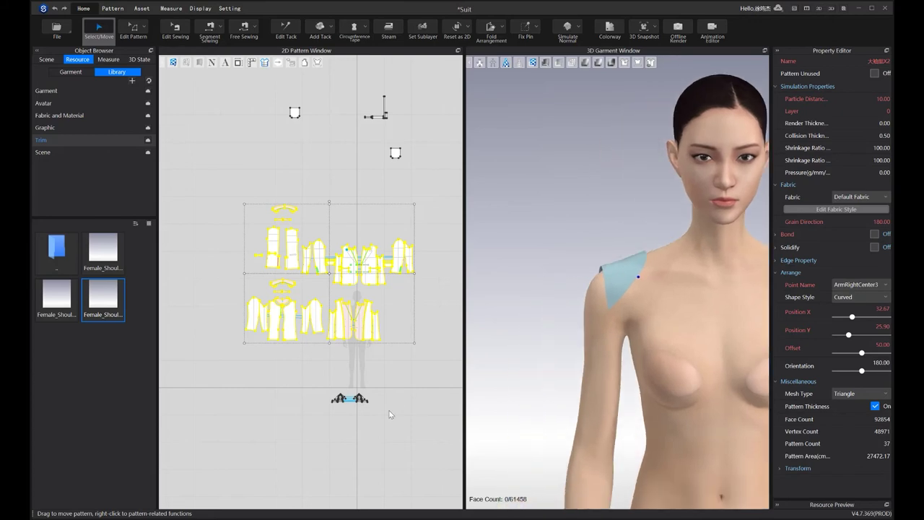
Select the shoulder pad on the avatar's right side and inspect how it sits on the shoulder in 3D
scroll(304, 366, up, 3)
drag(302, 362, 344, 406)
right_drag(598, 298, 633, 348)
scroll(638, 330, up, 3)
drag(634, 347, 612, 336)
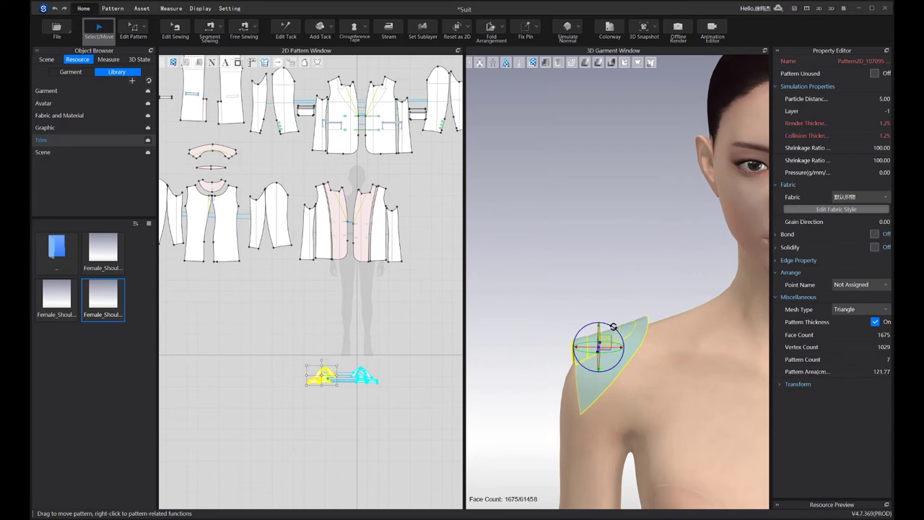
right_drag(628, 337, 693, 333)
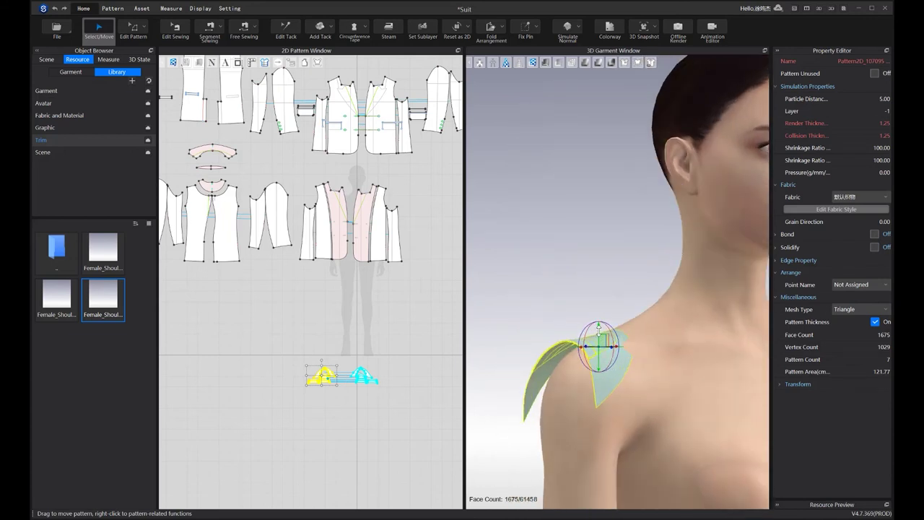
right_drag(627, 353, 605, 361)
middle_drag(605, 361, 522, 337)
scroll(566, 335, down, 4)
middle_drag(301, 410, 303, 404)
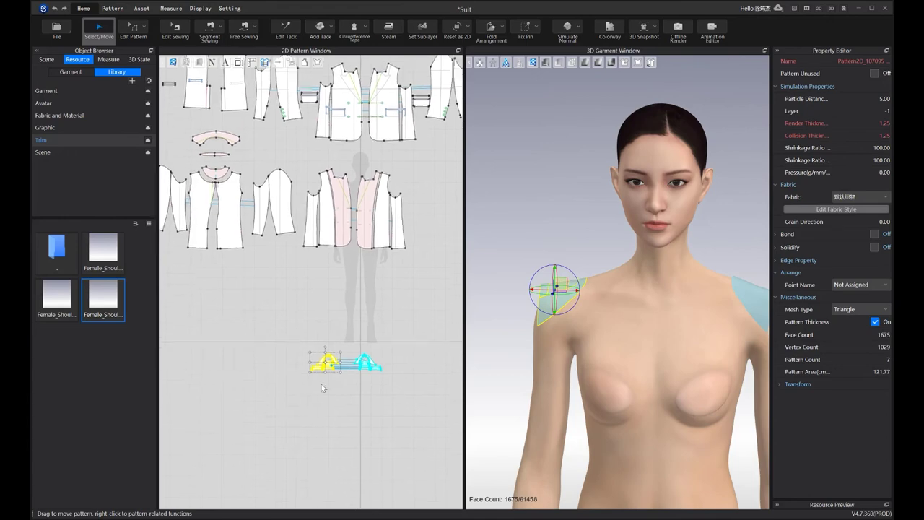
Apply Symmetry The Shape to the shoulder pad on the avatar's left side
click(363, 322)
drag(393, 410, 394, 410)
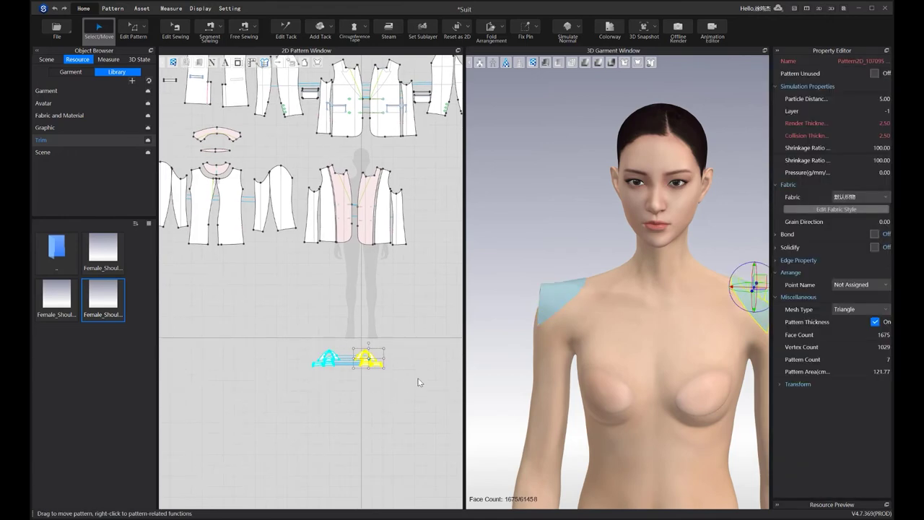
key(f)
right_click(564, 93)
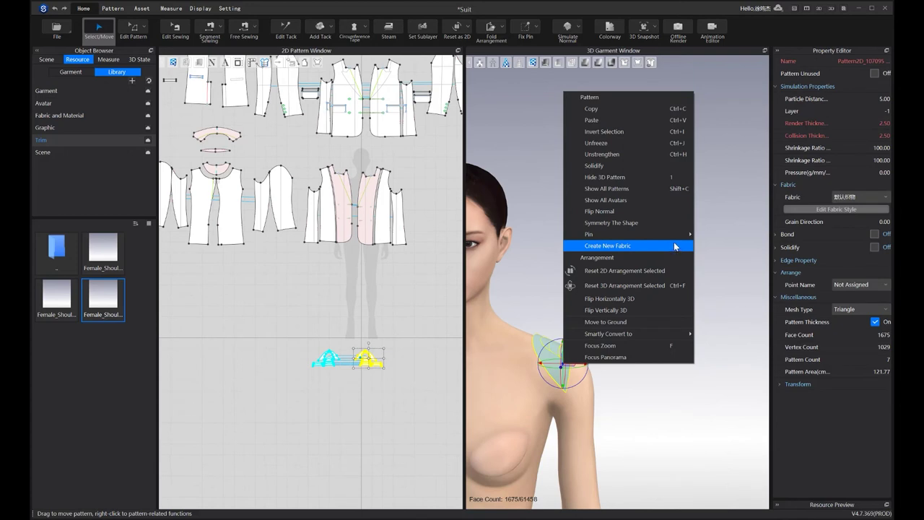
click(653, 223)
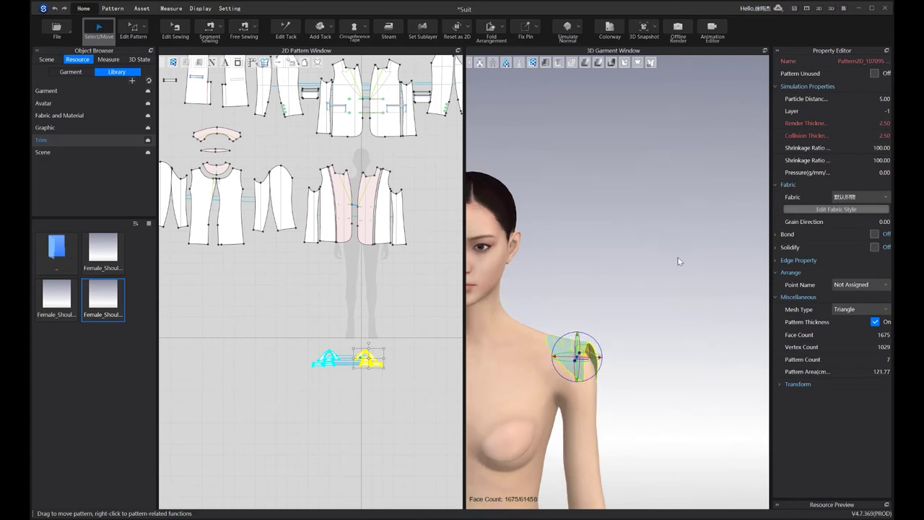
click(718, 243)
scroll(718, 244, down, 5)
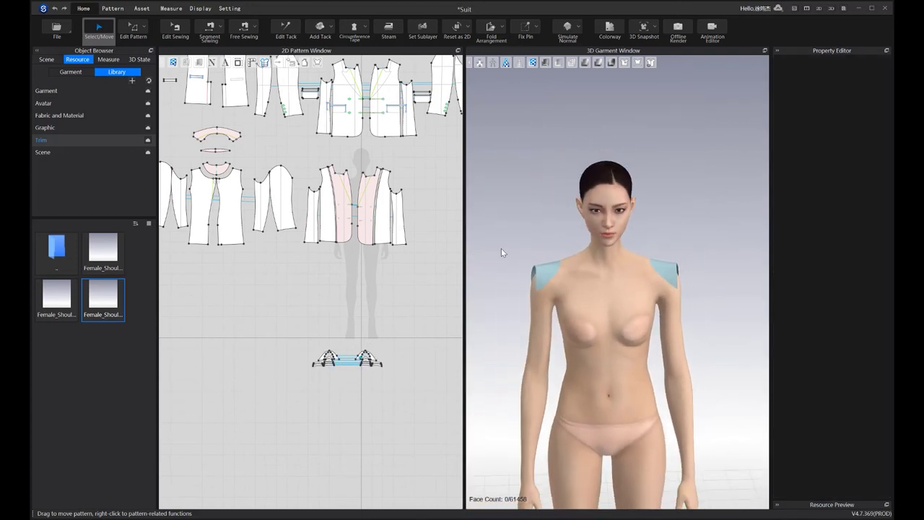
Show all hidden patterns in 3D and select all the jacket patterns without the shoulder pads
right_click(501, 248)
click(556, 368)
scroll(601, 362, down, 3)
scroll(383, 385, down, 3)
middle_drag(382, 385, 379, 428)
drag(206, 105, 469, 393)
key(ctrl+a)
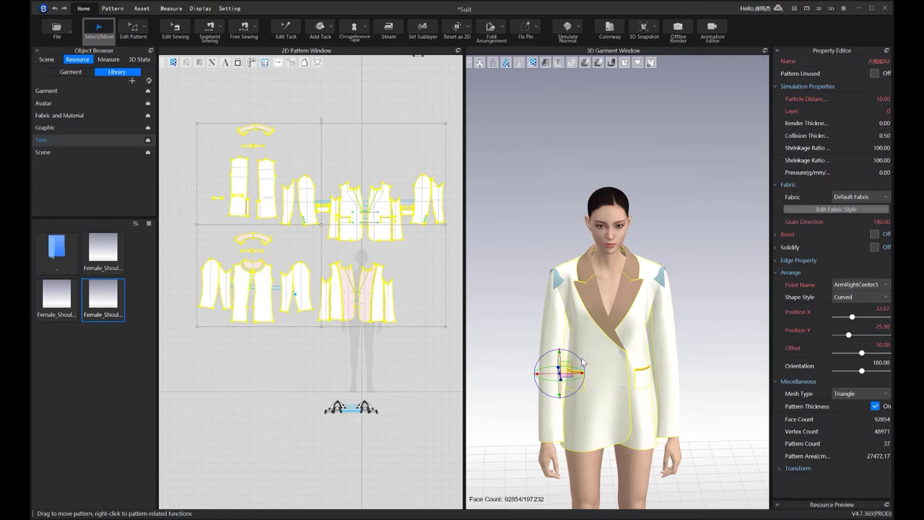
Simulate the jacket over the shoulder pads and inspect the drape from the front and back
right_drag(592, 346, 585, 392)
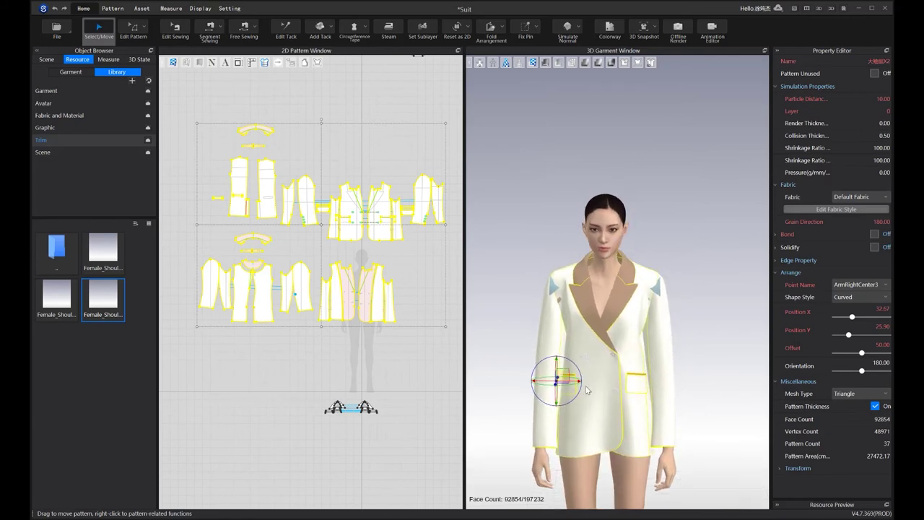
scroll(597, 380, up, 2)
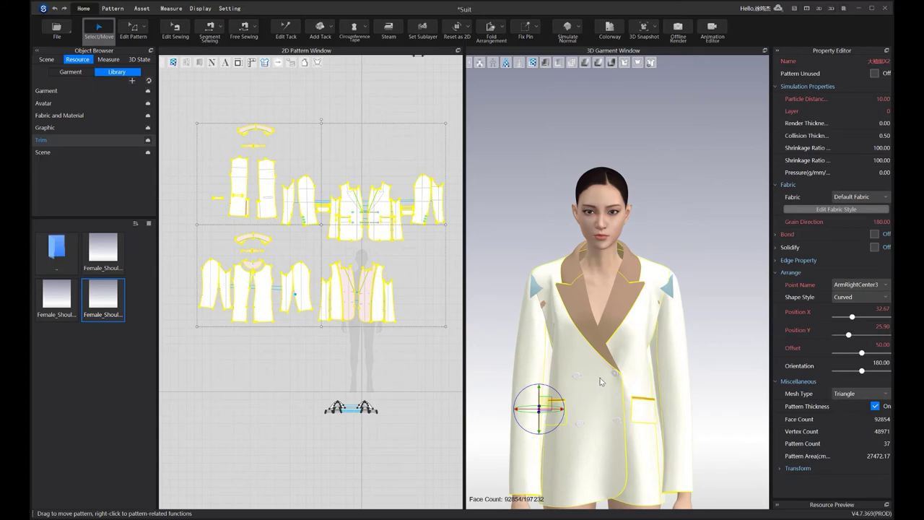
key(space)
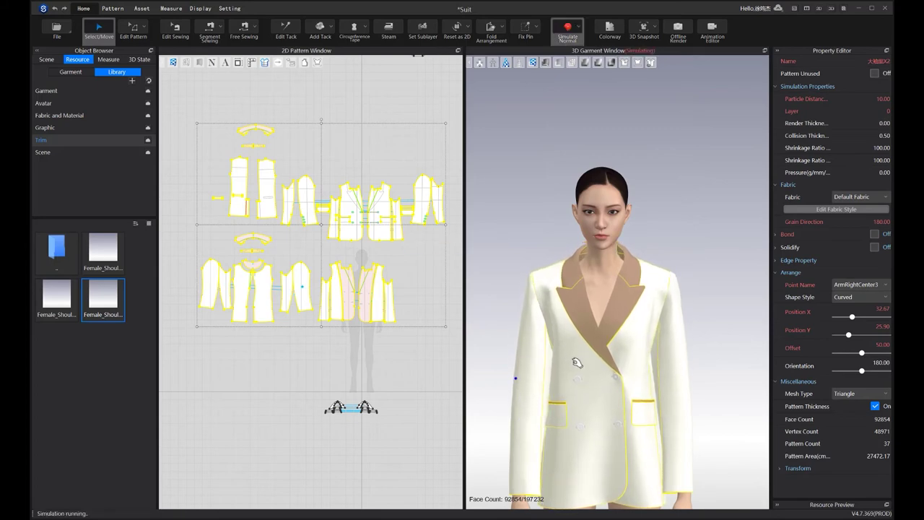
scroll(586, 369, down, 2)
drag(588, 370, 612, 389)
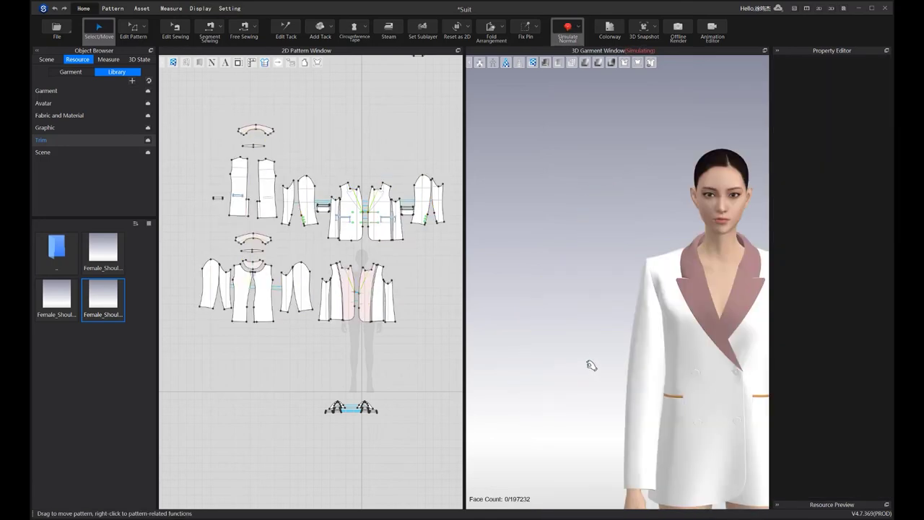
right_drag(590, 365, 496, 272)
right_drag(553, 269, 436, 272)
right_drag(680, 241, 591, 313)
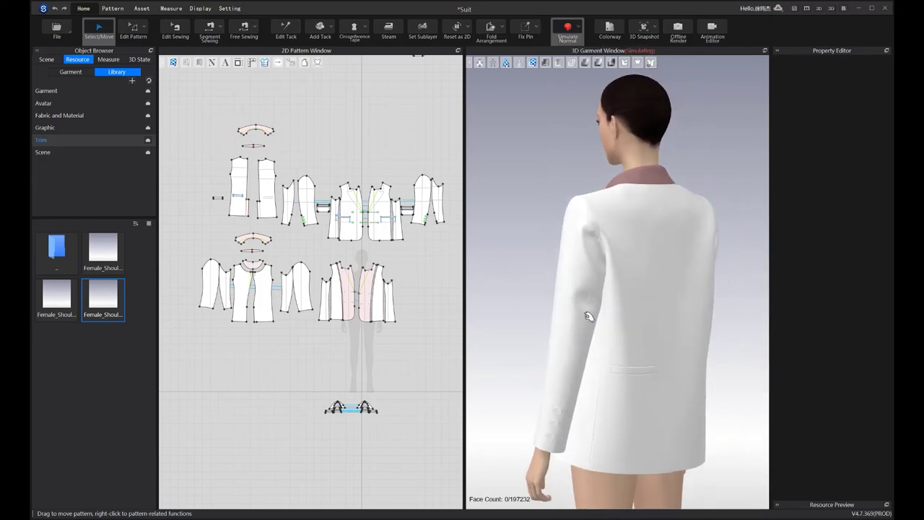
Pull the avatar's left sleeve into place near the back armhole during simulation and check it from the front
click(584, 336)
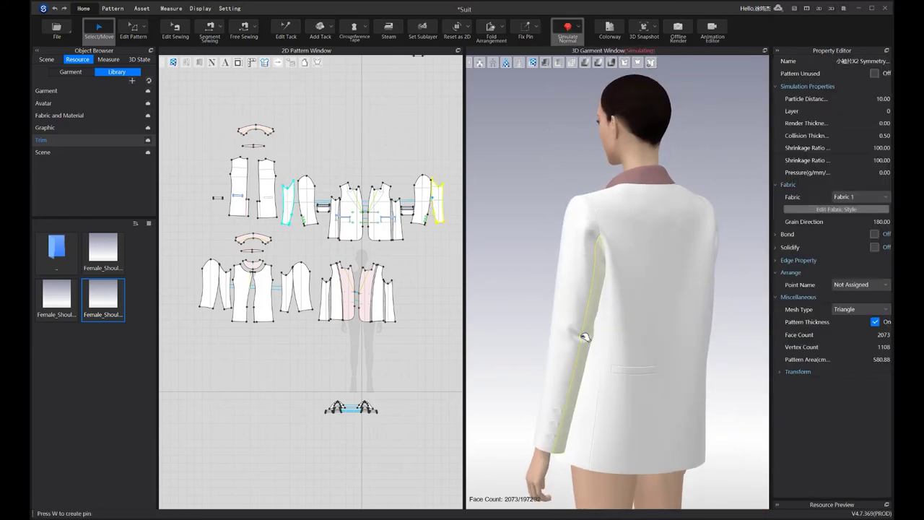
drag(592, 262, 614, 249)
key(space)
right_drag(616, 248, 759, 240)
key(space)
key(space)
right_drag(660, 262, 719, 272)
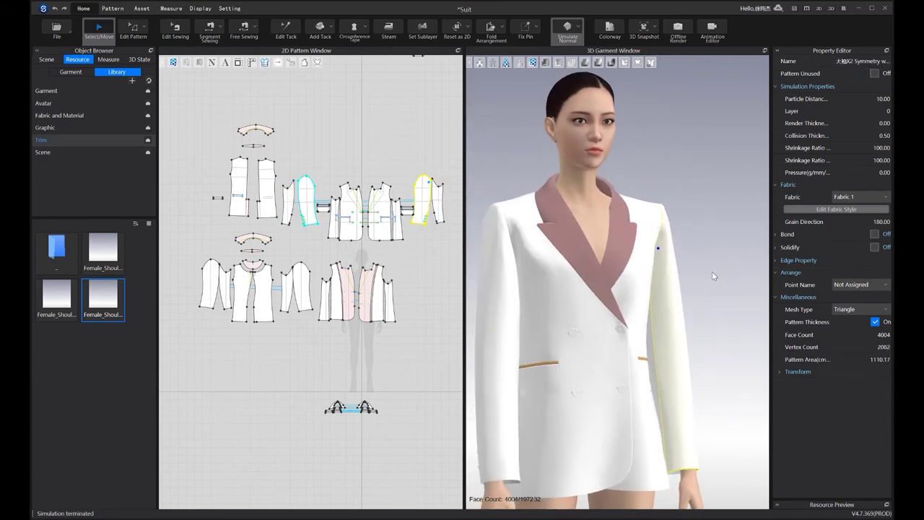
middle_drag(719, 272, 686, 264)
right_drag(630, 240, 685, 221)
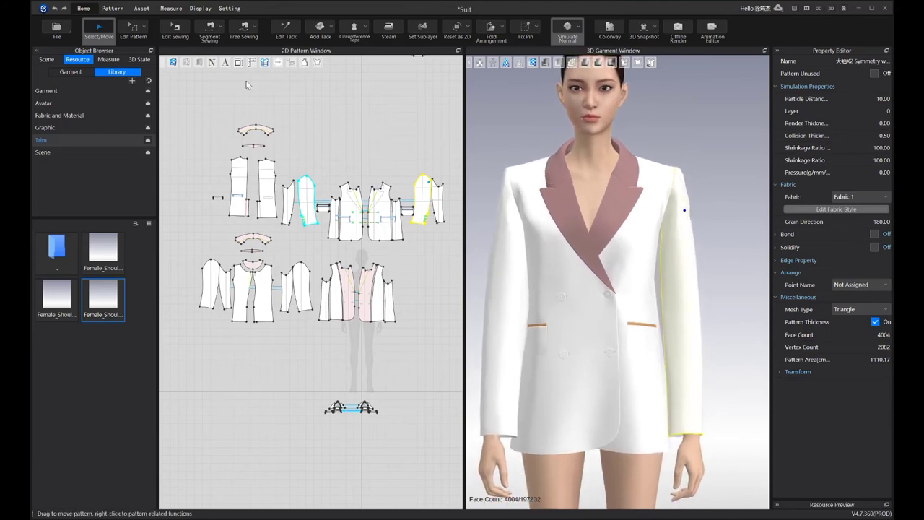
Select both large arched shoulder pad pieces in the 2D layout and examine their simulation properties
click(326, 367)
scroll(327, 367, up, 5)
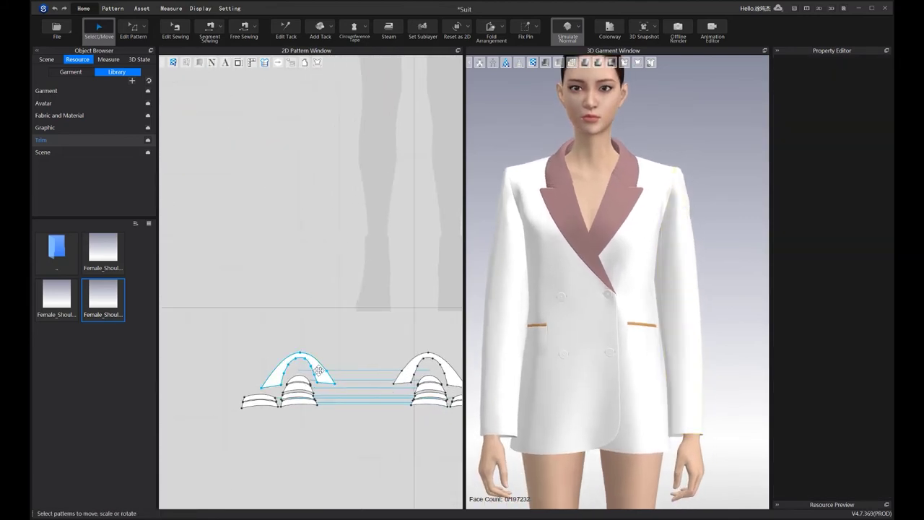
click(317, 370)
shift+click(411, 362)
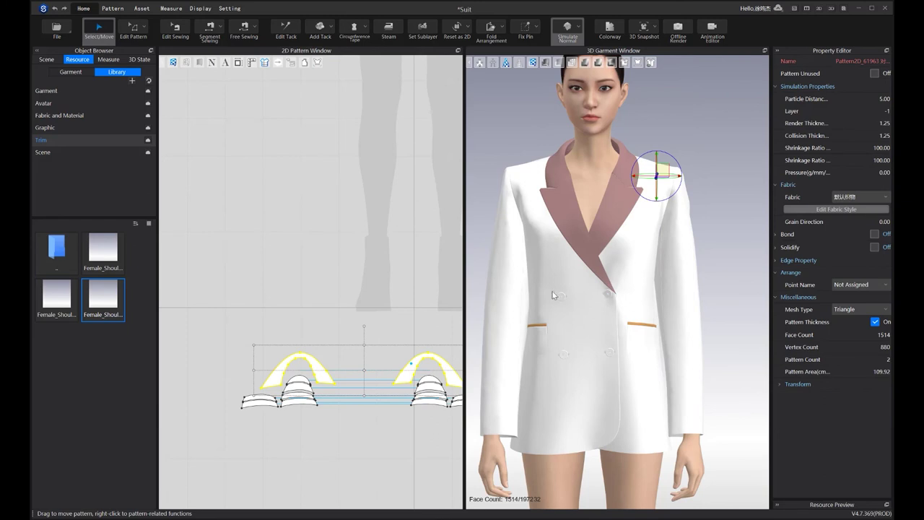
click(706, 114)
Run the simulation again to settle the jacket on the shoulder pads
key(space)
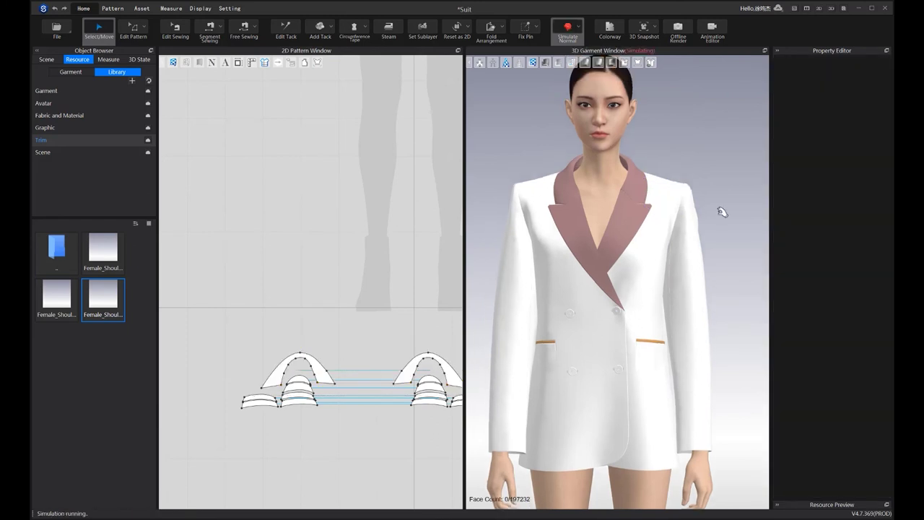
key(space)
scroll(715, 241, down, 2)
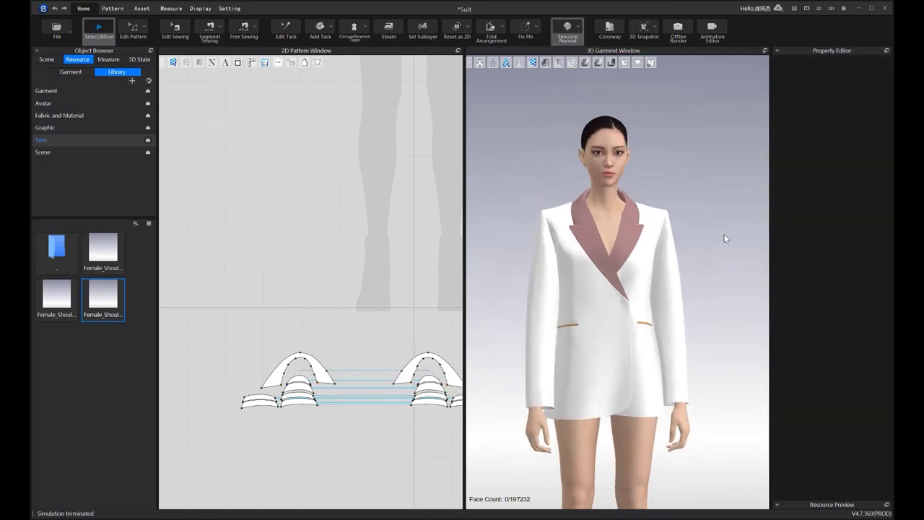
key(space)
scroll(716, 259, down, 2)
Pull both sleeves into place below the back armholes while simulating the jacket
right_drag(719, 247, 550, 238)
key(space)
click(560, 297)
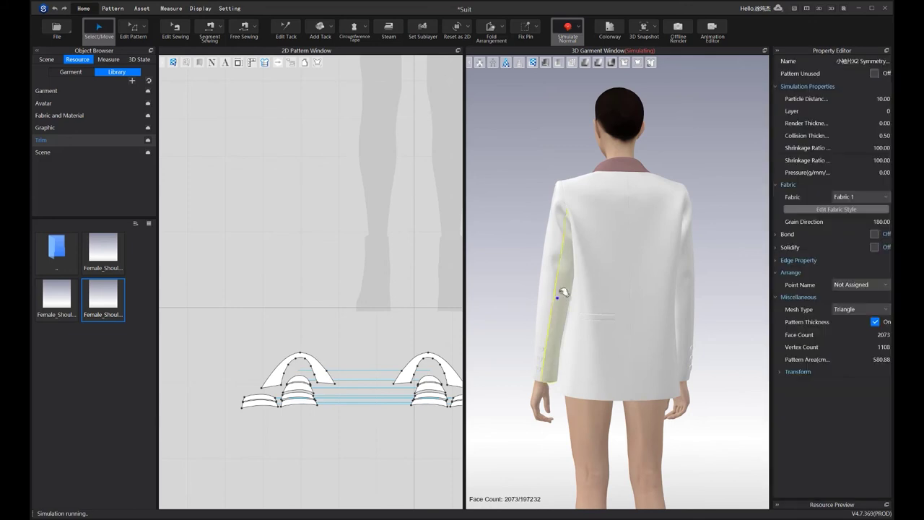
click(566, 213)
click(683, 216)
drag(687, 223, 715, 243)
key(space)
right_drag(716, 243, 686, 251)
key(space)
click(689, 260)
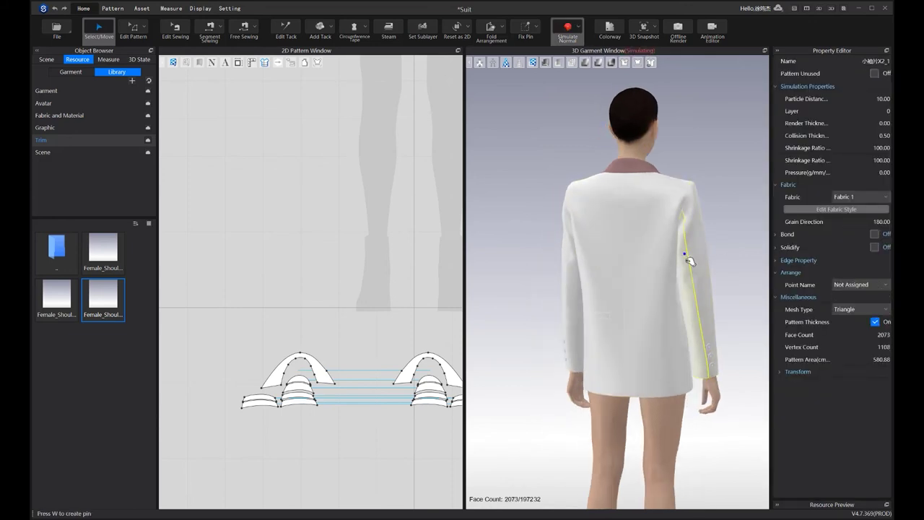
key(space)
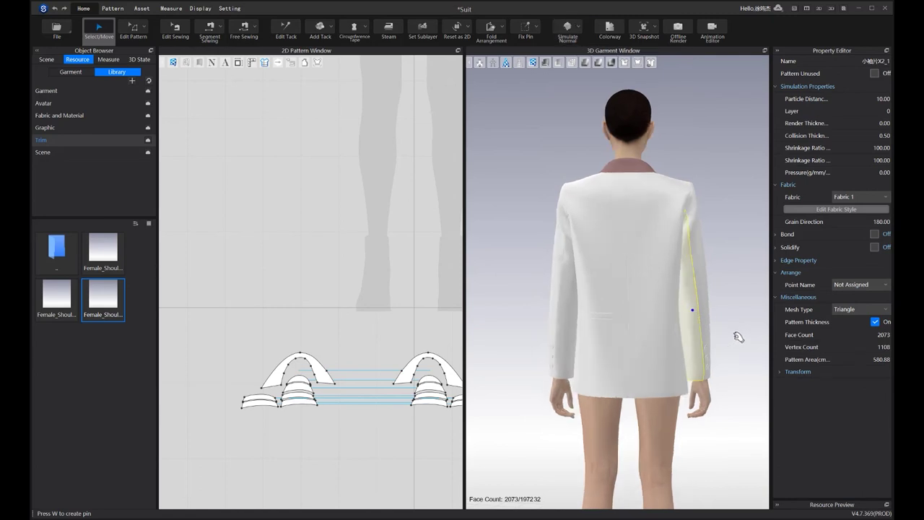
click(733, 337)
Simulate the jacket in short runs and check how the shoulders, lapels and sleeves hang from the front
right_drag(733, 337, 707, 359)
key(space)
key(space)
scroll(713, 339, up, 2)
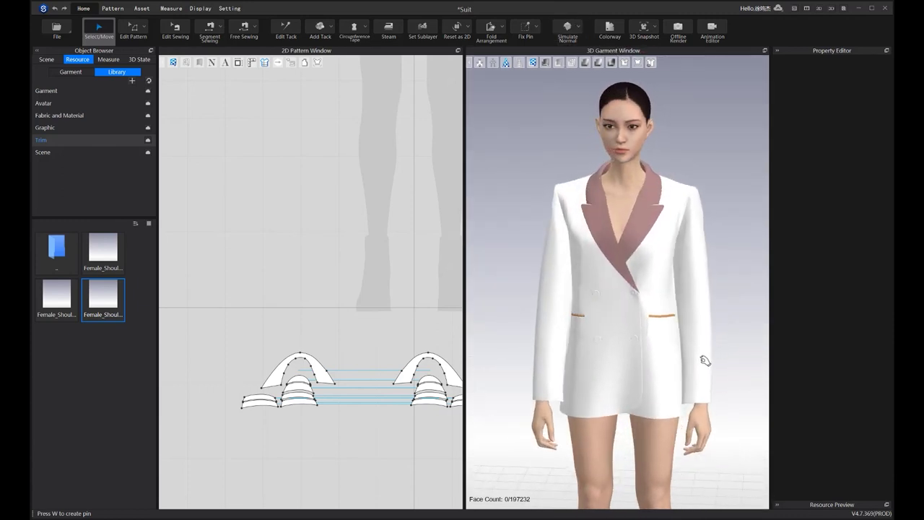
key(space)
scroll(681, 361, down, 2)
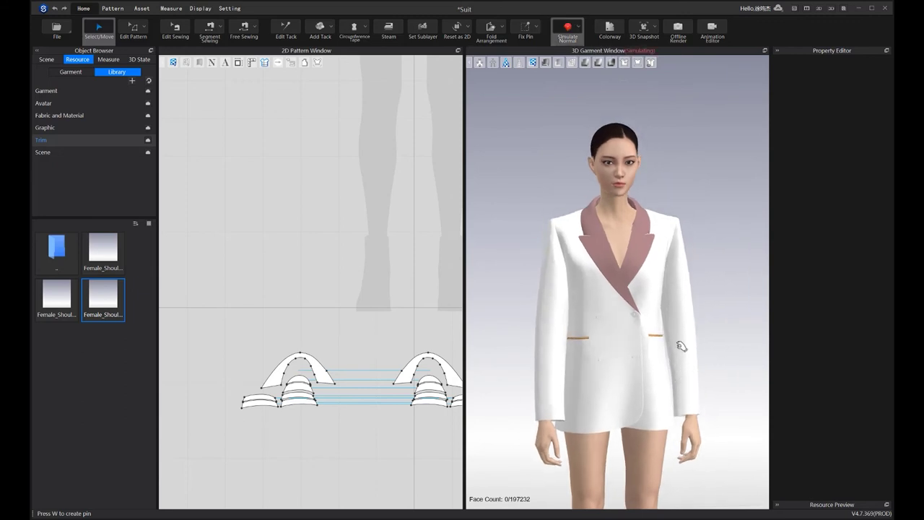
key(space)
scroll(709, 332, up, 2)
mouse_move(710, 332)
right_down()
mouse_move(866, 322)
mouse_move(674, 334)
mouse_move(701, 330)
right_up()
key(space)
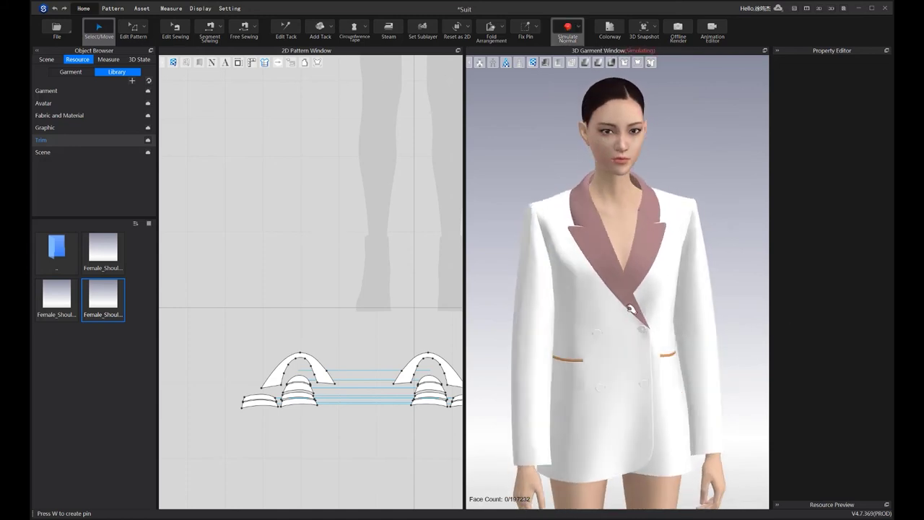
key(space)
right_drag(580, 310, 565, 308)
middle_drag(565, 309, 557, 291)
key(space)
Select all patterns in the 2D layout and freeze them
middle_drag(413, 337, 423, 312)
click(71, 72)
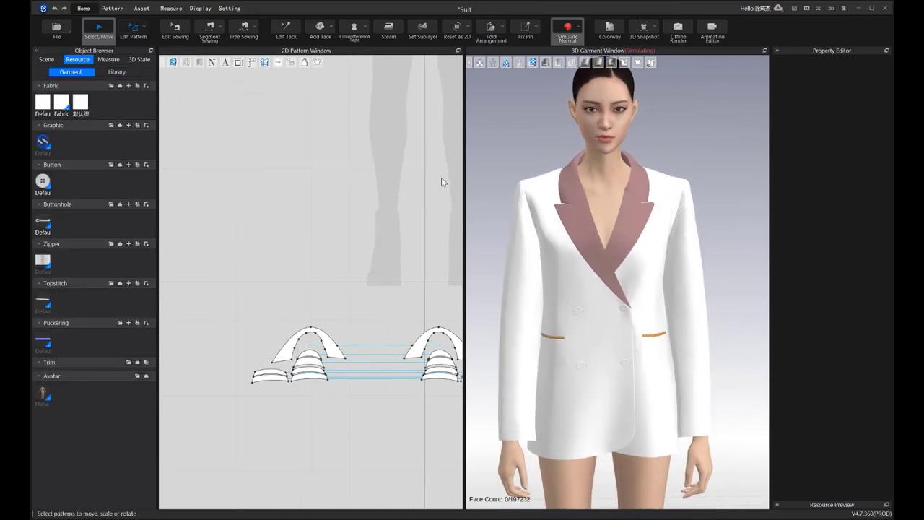
key(z)
click(99, 27)
middle_drag(281, 254, 284, 336)
scroll(284, 336, down, 4)
scroll(284, 336, down, 5)
middle_drag(263, 274, 269, 264)
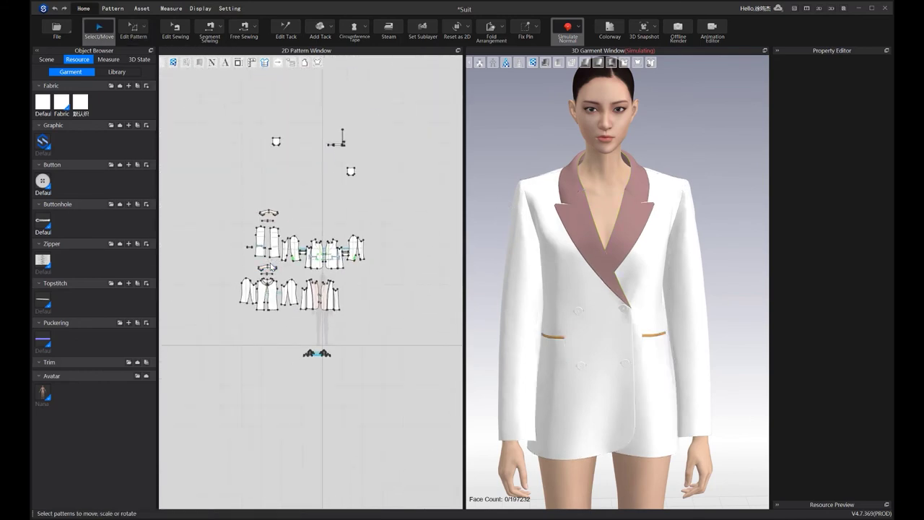
scroll(270, 264, up, 1)
key(ctrl+a)
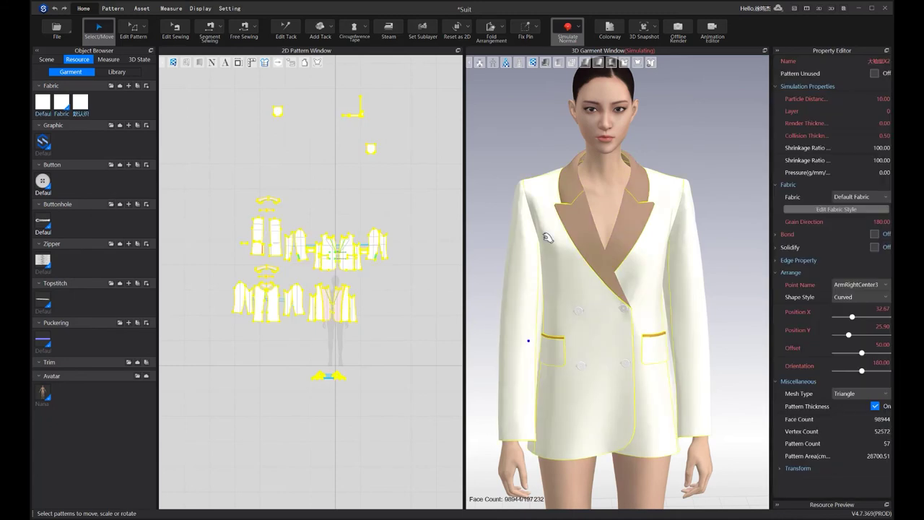
right_click(545, 237)
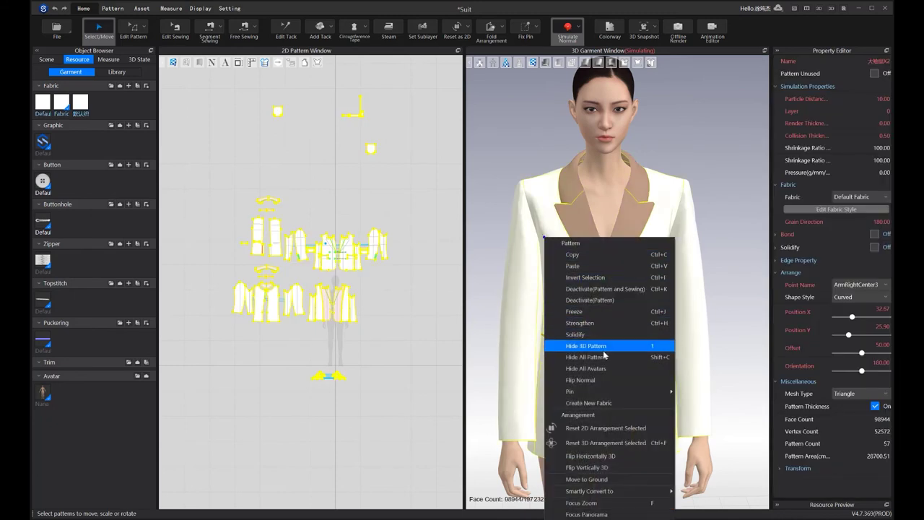
click(588, 312)
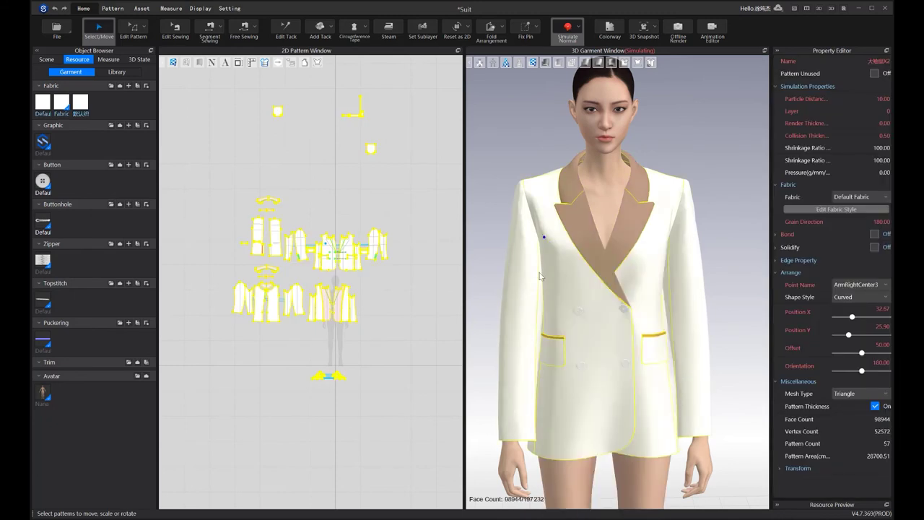
click(505, 201)
Simulate the frozen jacket and check the shoulder and sleeve head from close up
right_drag(507, 200, 532, 224)
key(space)
scroll(531, 225, up, 2)
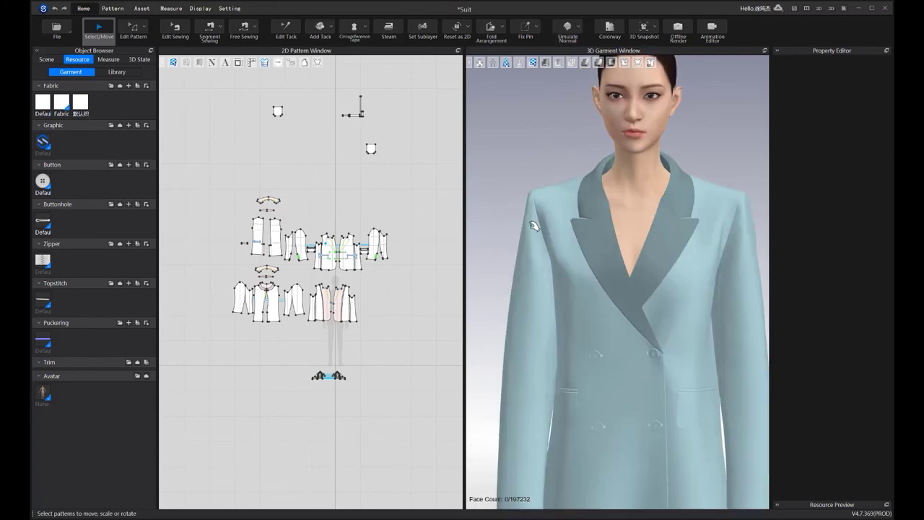
middle_drag(532, 224, 563, 284)
scroll(579, 286, up, 2)
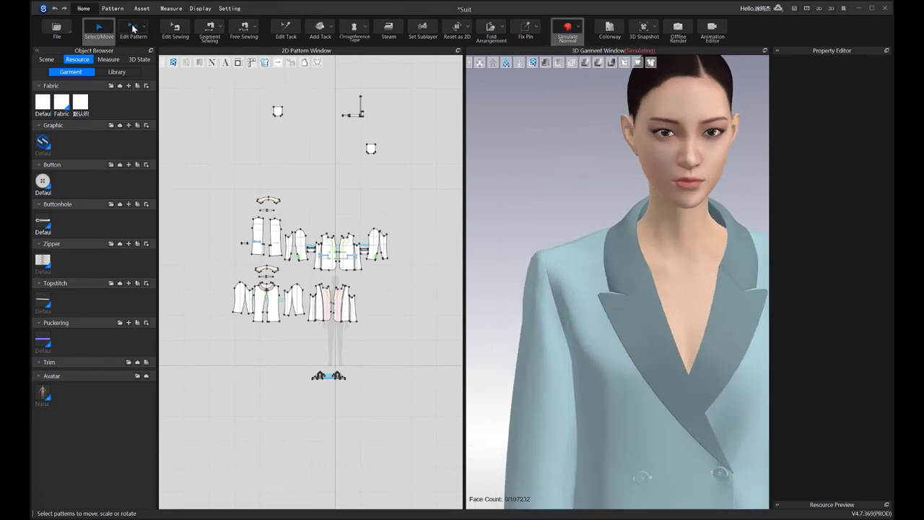
Select the seams joining the sleeve cap to the front and back armholes and set their fold angle to 316
key(b)
scroll(336, 231, up, 5)
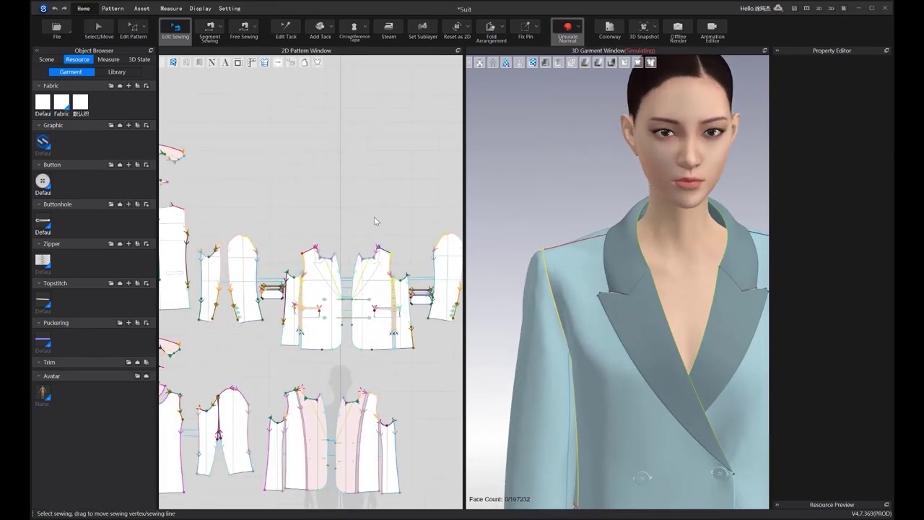
scroll(339, 247, up, 6)
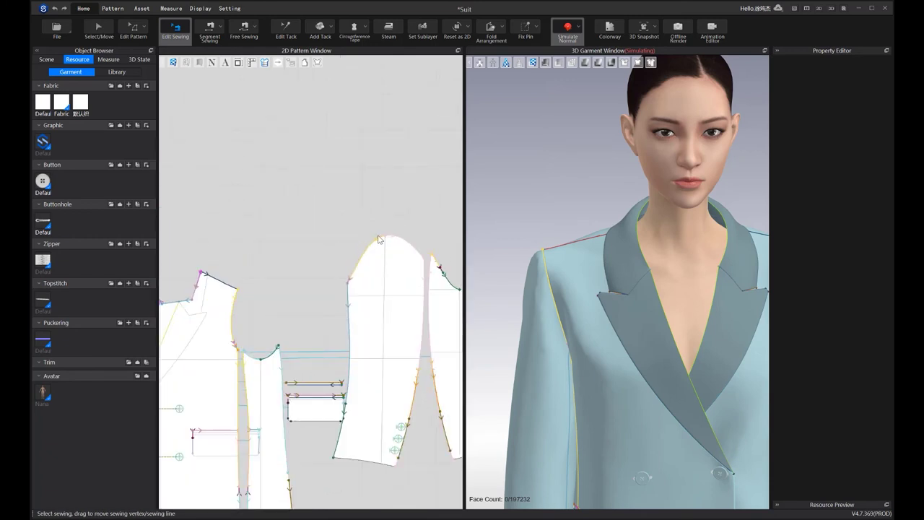
key(space)
key(a)
key(b)
drag(363, 210, 393, 270)
scroll(393, 270, down, 6)
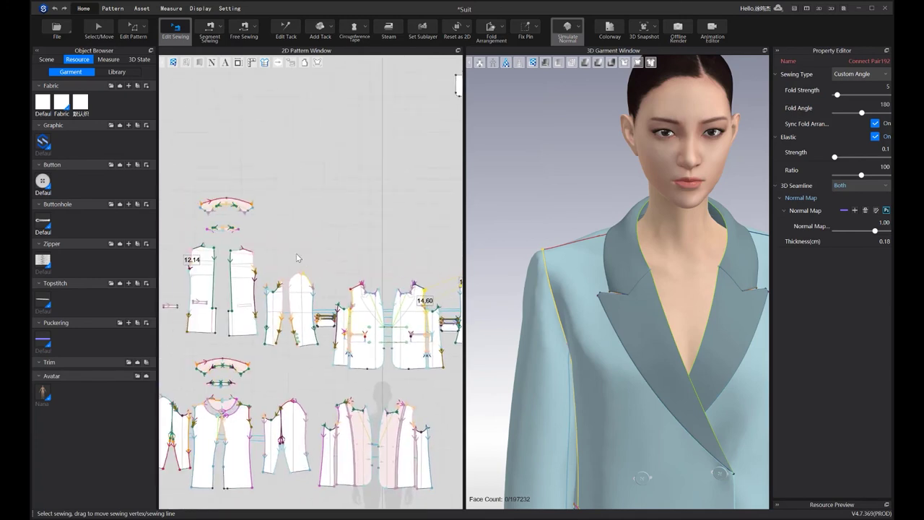
scroll(303, 289, up, 5)
drag(296, 275, 331, 312)
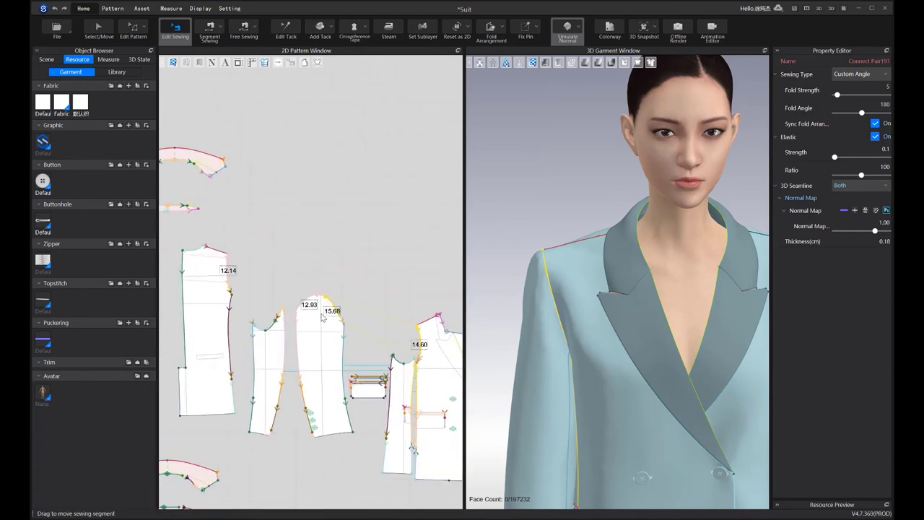
click(877, 75)
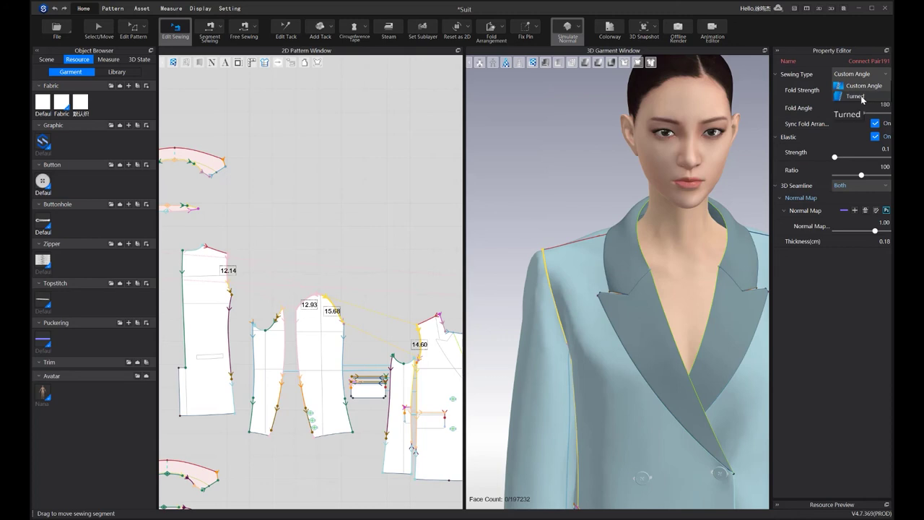
click(816, 108)
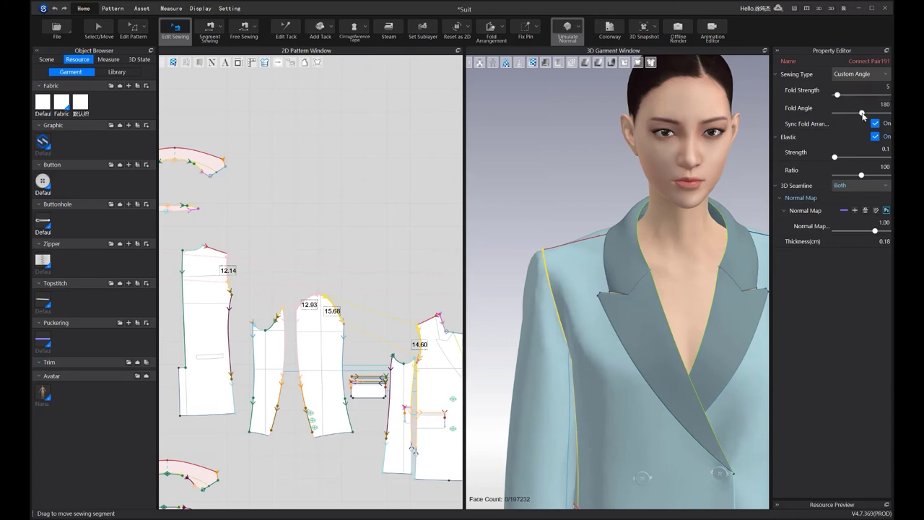
drag(871, 114, 878, 116)
click(98, 29)
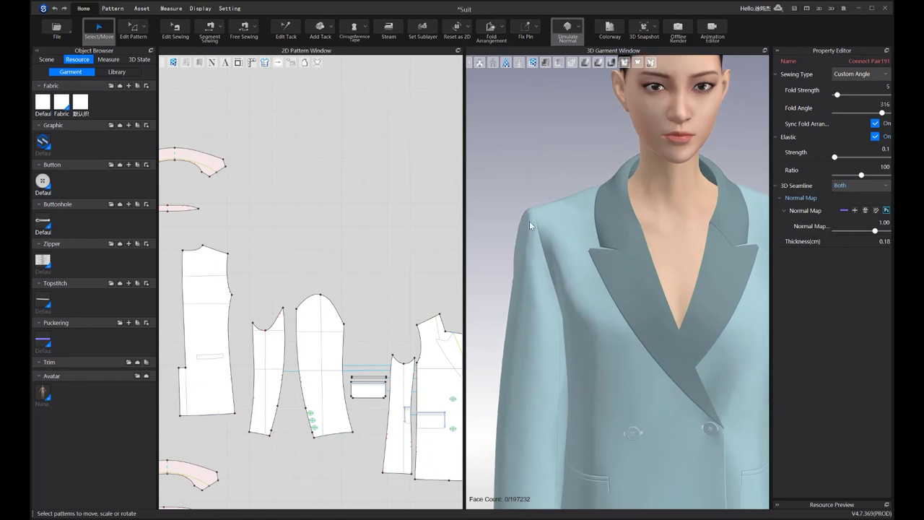
Select the four upper and under sleeve patterns and unfreeze them, keeping the rest of the jacket frozen
right_drag(523, 226, 396, 275)
scroll(396, 275, down, 2)
click(328, 283)
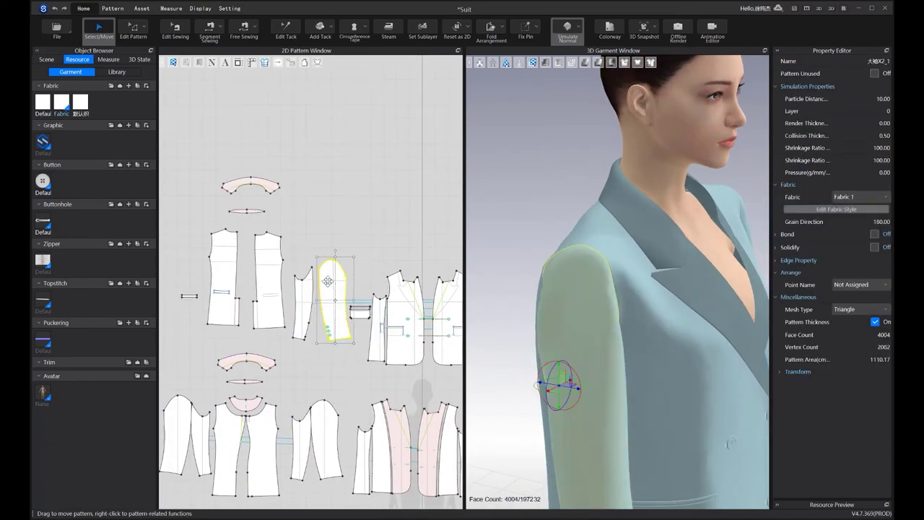
scroll(242, 229, down, 5)
scroll(271, 264, up, 4)
shift+click(275, 264)
middle_drag(452, 258, 376, 262)
shift+click(378, 263)
right_drag(503, 234, 492, 203)
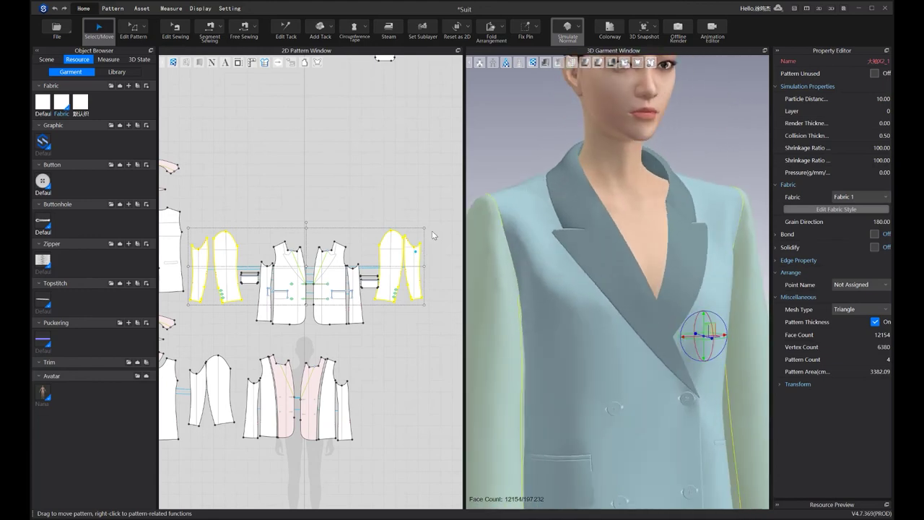
right_drag(521, 244, 628, 220)
right_drag(550, 218, 491, 221)
right_drag(607, 213, 581, 203)
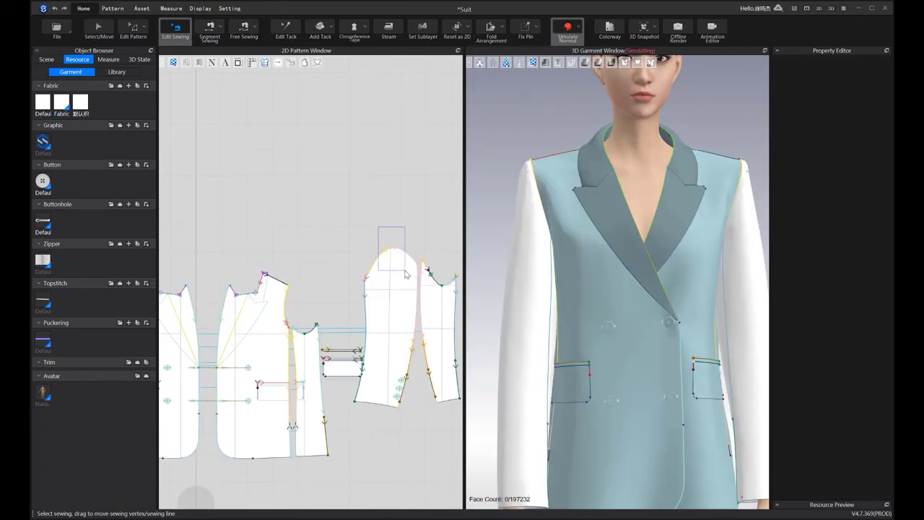
Set the fold strength of the sleeve-cap seams to 41 and simulate the sleeves
click(722, 155)
mouse_move(239, 216)
middle_down()
mouse_move(313, 225)
mouse_move(399, 207)
middle_up()
middle_drag(254, 234, 343, 220)
scroll(268, 214, up, 2)
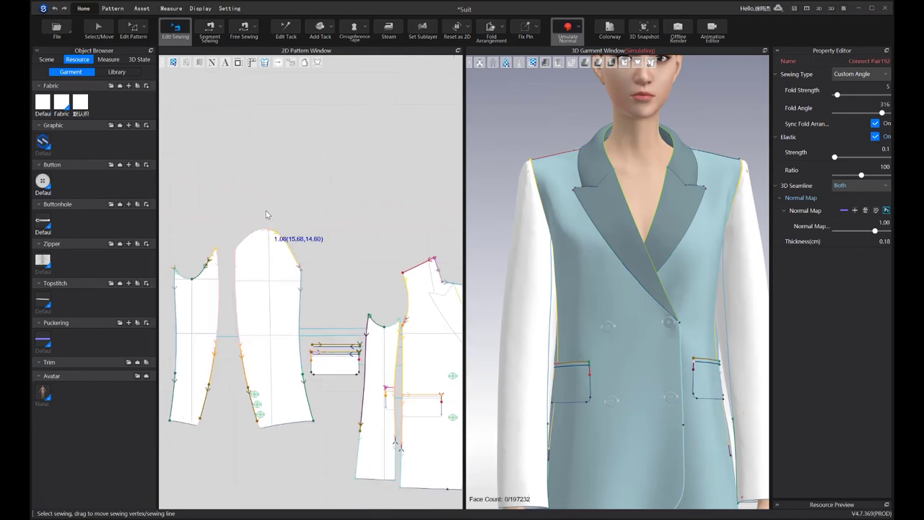
drag(265, 210, 289, 255)
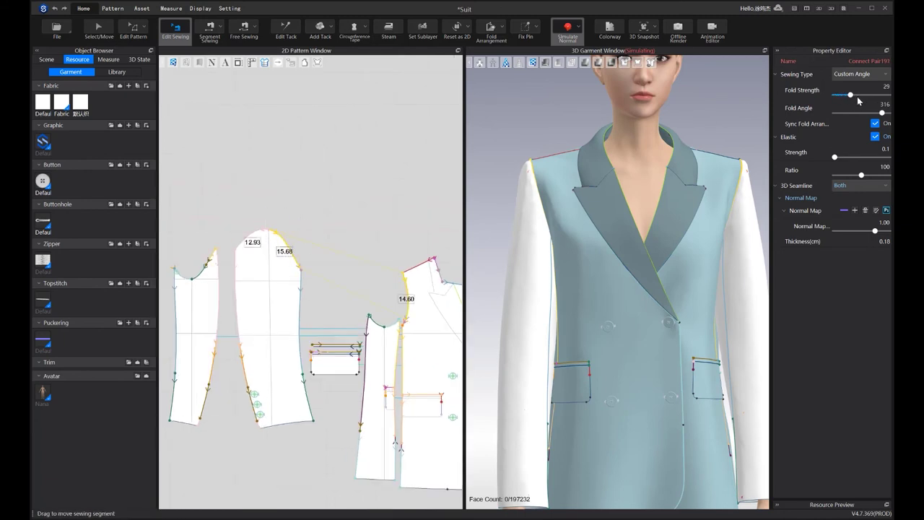
key(q)
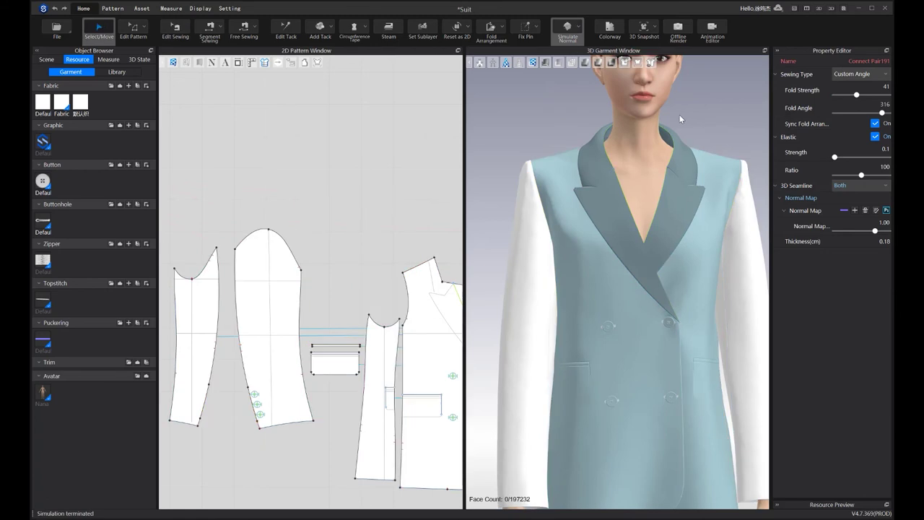
key(space)
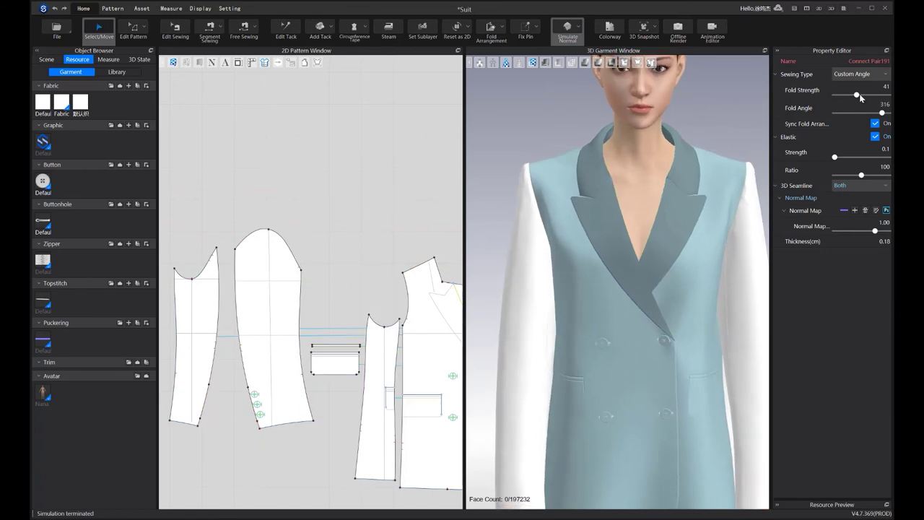
Raise the fold strength of the sleeve-cap seams to 61 and simulate the sleeves again
scroll(701, 124, down, 3)
key(space)
scroll(699, 127, up, 5)
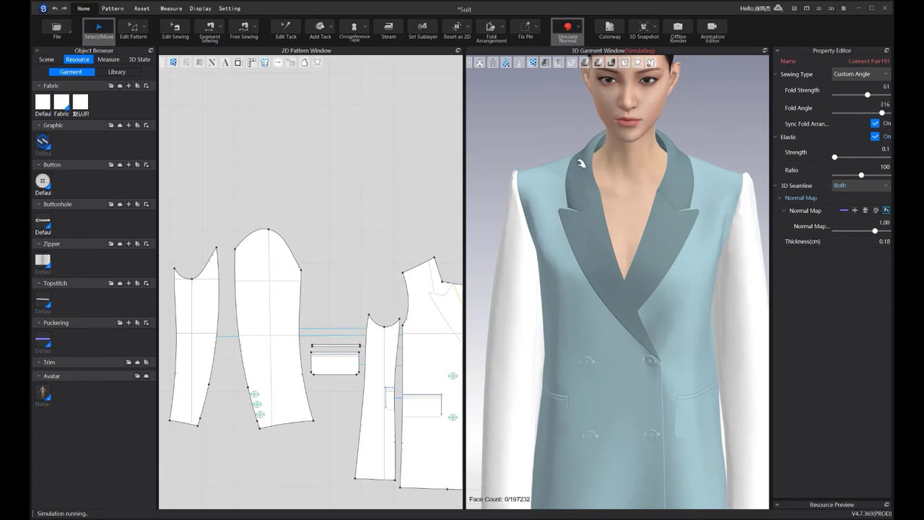
right_drag(566, 158, 574, 157)
key(space)
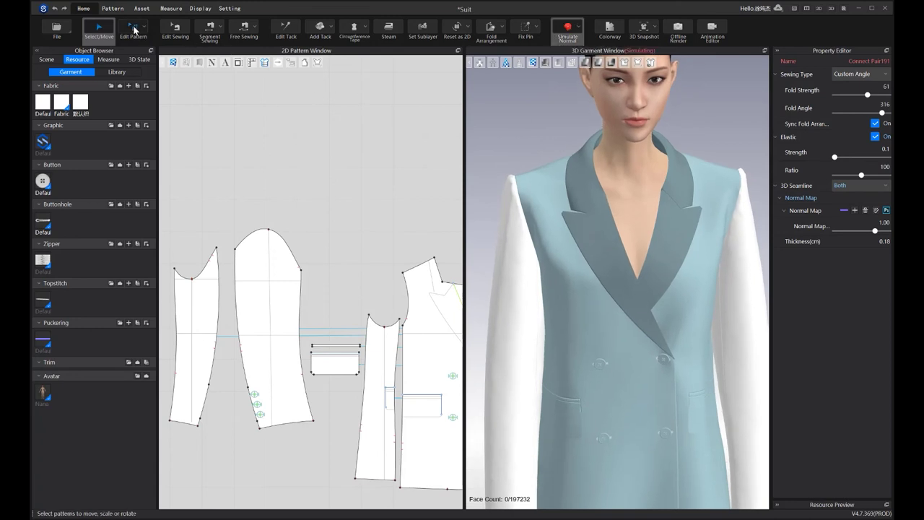
Add five equidistant internal lines spaced 0.40 cm apart inside the two cap edges of the upper sleeve
key(z)
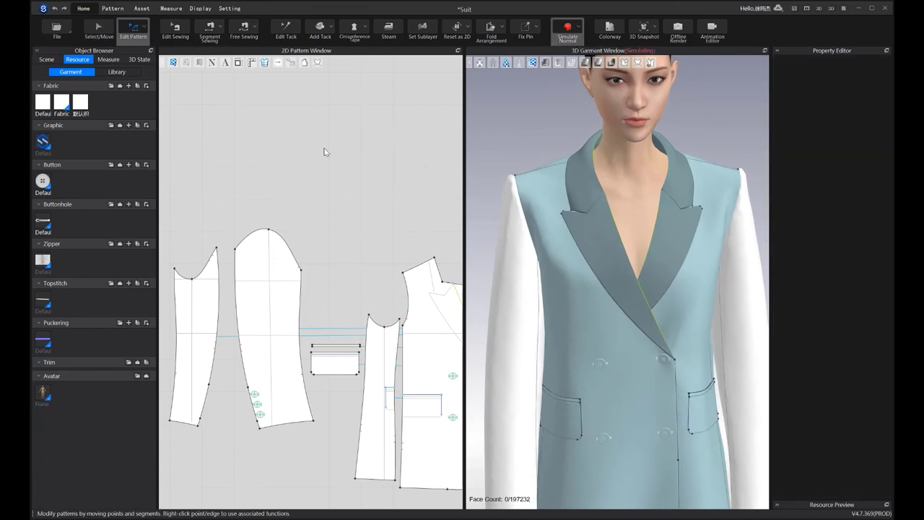
scroll(341, 172, up, 4)
drag(318, 172, 319, 132)
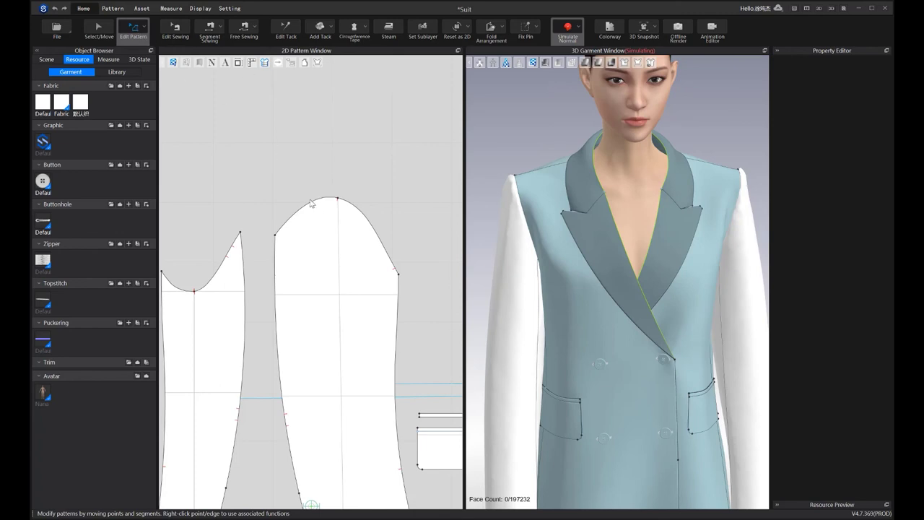
click(336, 210)
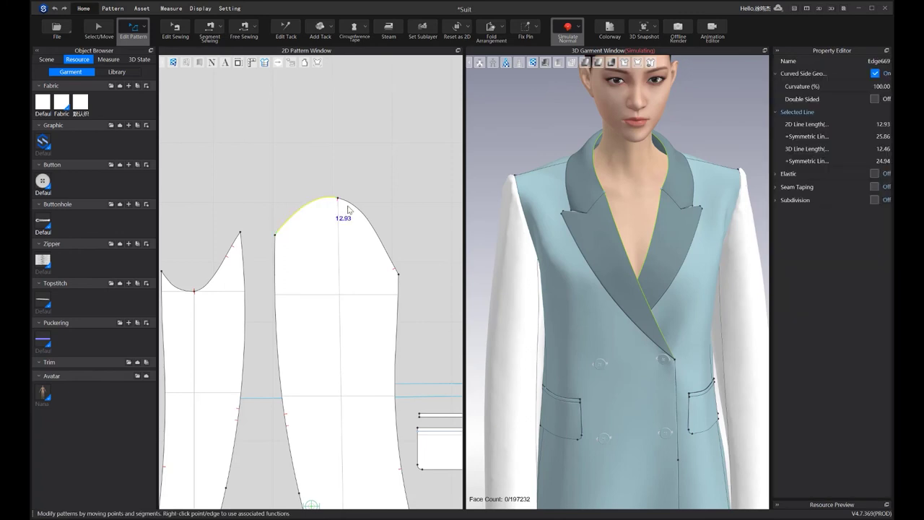
right_click(349, 208)
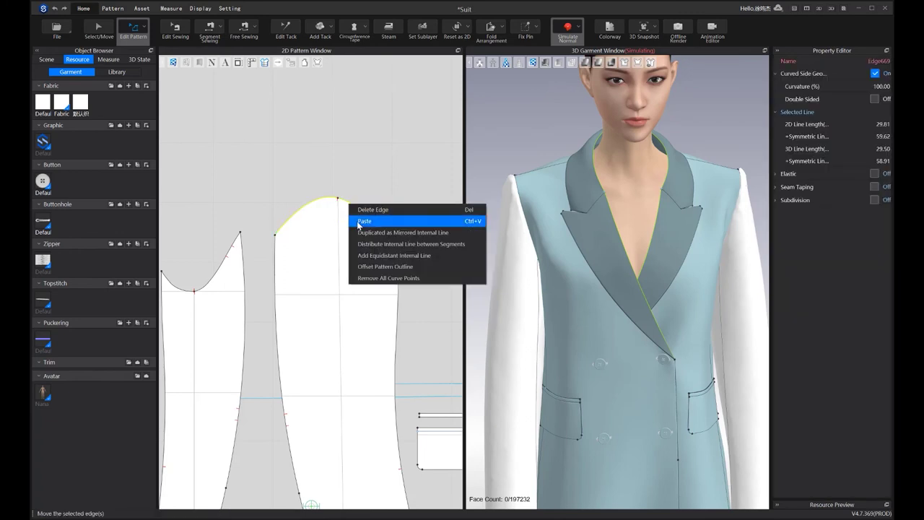
click(406, 258)
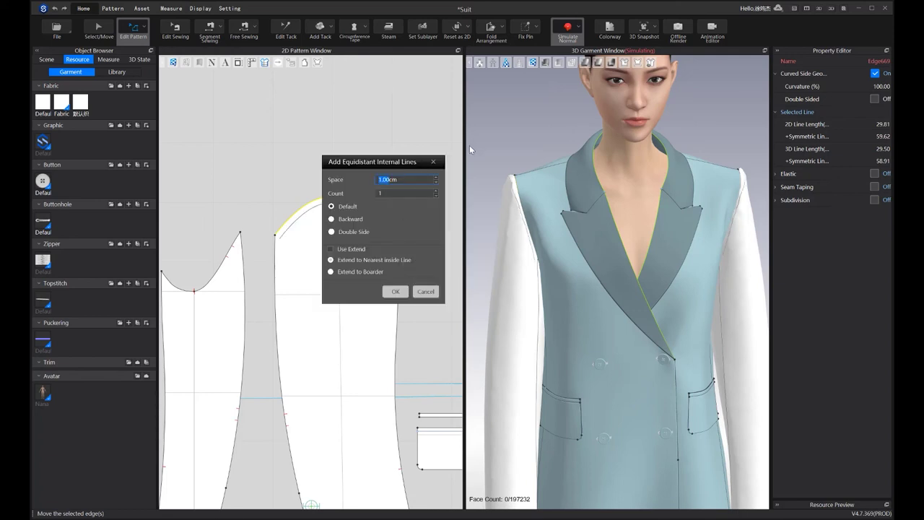
scroll(390, 197, up, 2)
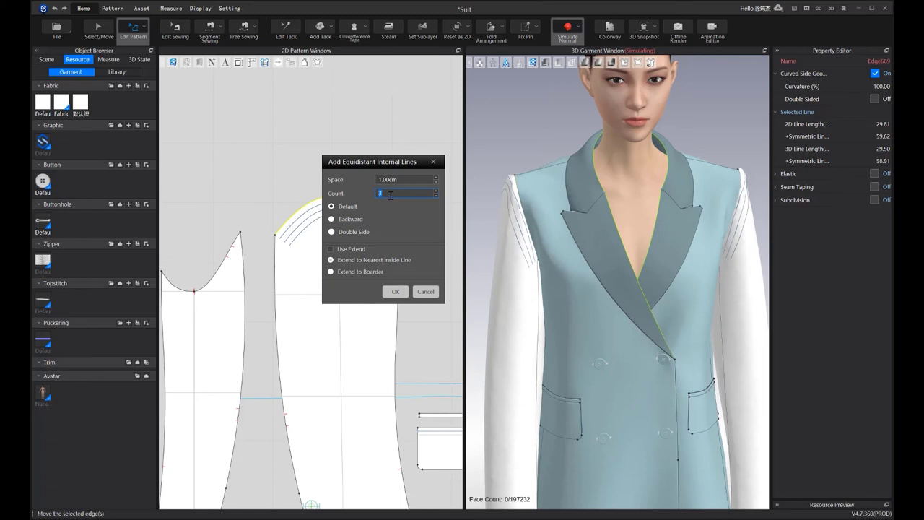
text(2)
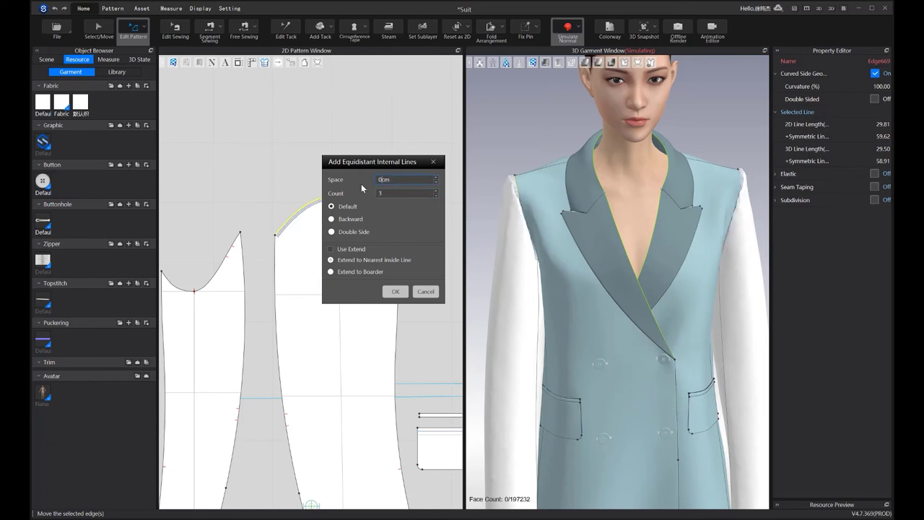
text(4)
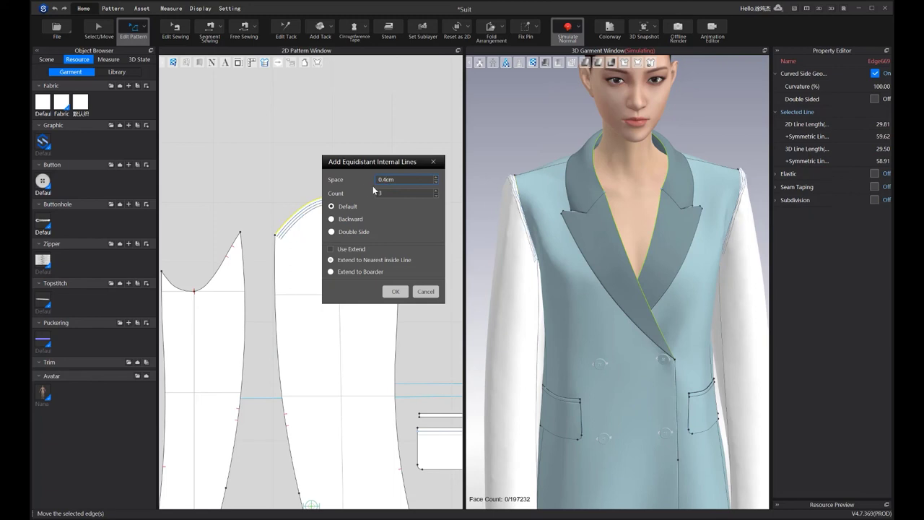
scroll(386, 194, up, 1)
scroll(386, 193, up, 1)
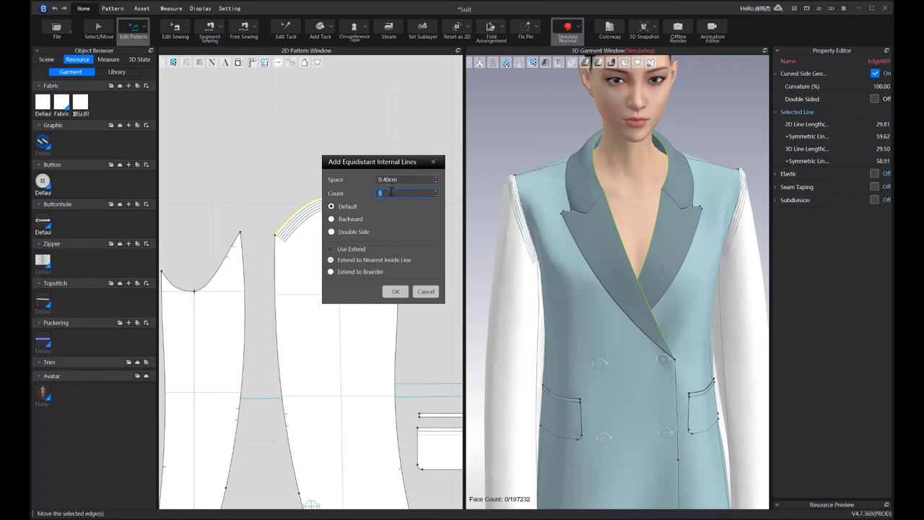
click(396, 291)
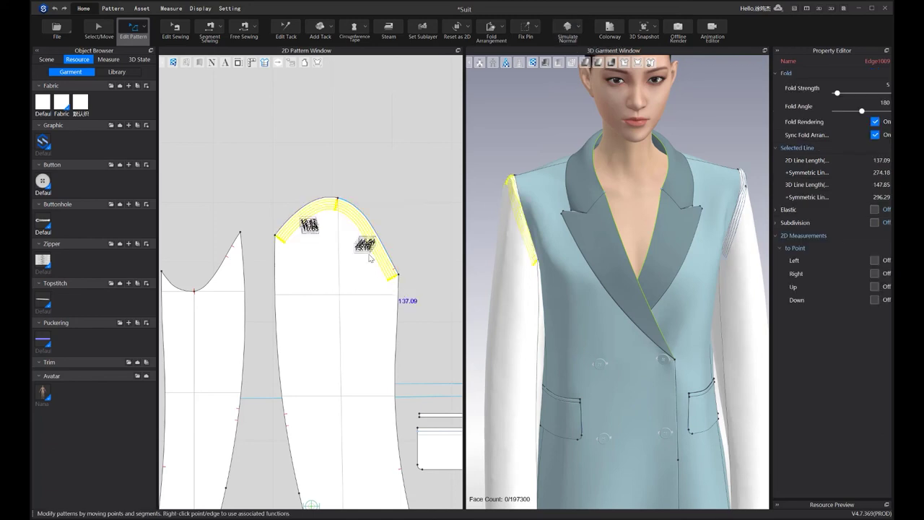
scroll(692, 158, up, 2)
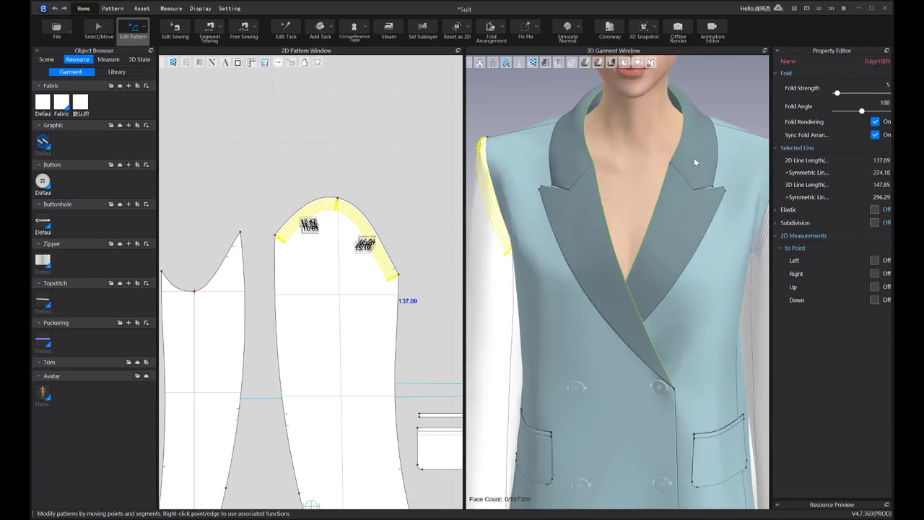
key(ctrl+s)
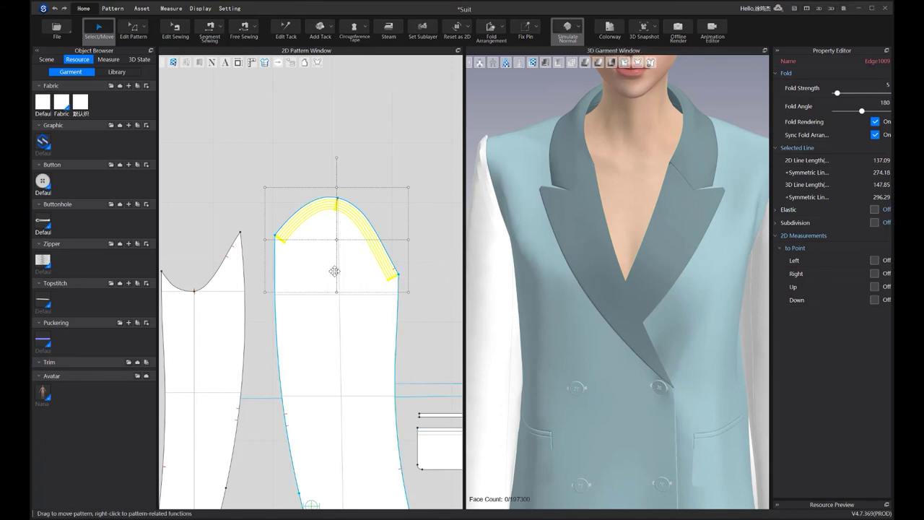
click(334, 268)
key(z)
drag(336, 226, 315, 180)
drag(346, 251, 324, 193)
click(329, 199)
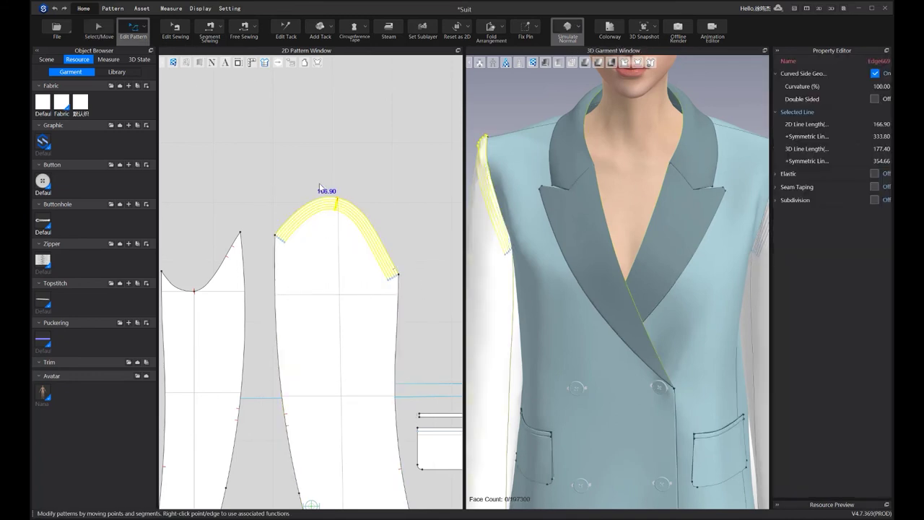
click(424, 200)
Select the internal lines near the sleeve cap's peak and turn off their fold rendering
scroll(342, 211, up, 5)
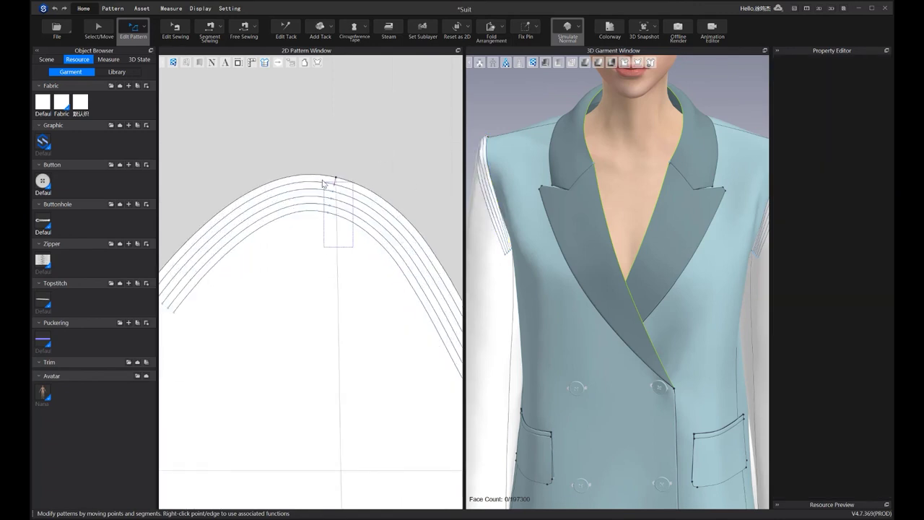
click(318, 184)
click(874, 122)
click(98, 29)
Simulate the jacket and pull the avatar's right sleeve cap into shape at the shoulder
key(space)
scroll(530, 108, down, 5)
right_drag(541, 111, 582, 121)
key(space)
drag(575, 220, 607, 192)
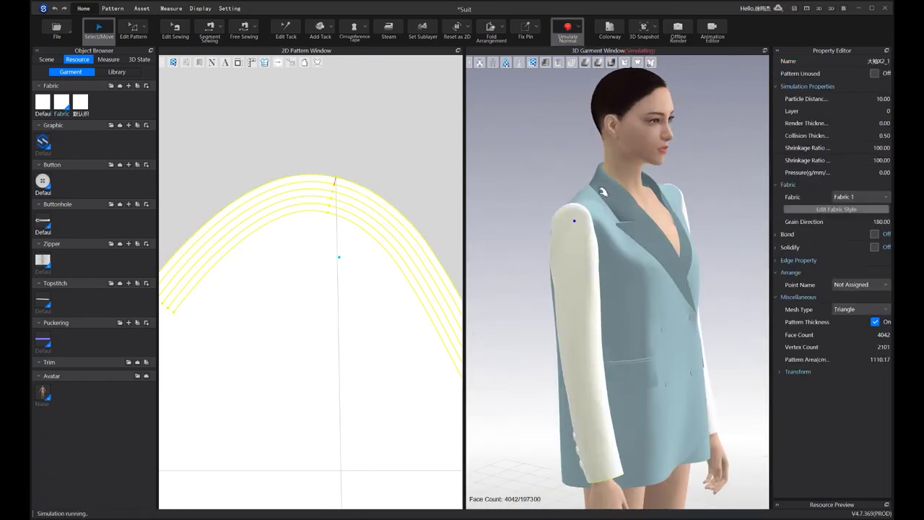
right_drag(608, 191, 553, 192)
scroll(571, 190, up, 5)
drag(547, 166, 546, 168)
right_drag(575, 150, 591, 143)
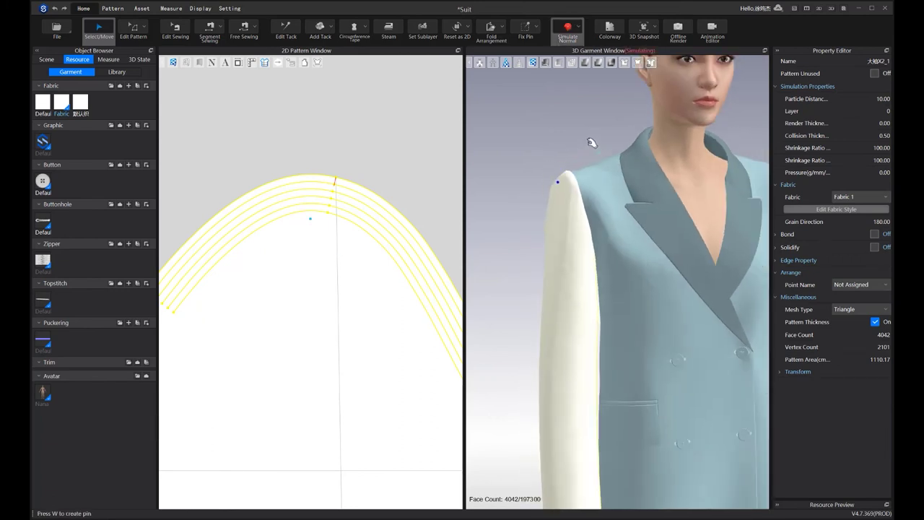
drag(590, 143, 559, 145)
scroll(559, 145, down, 5)
key(space)
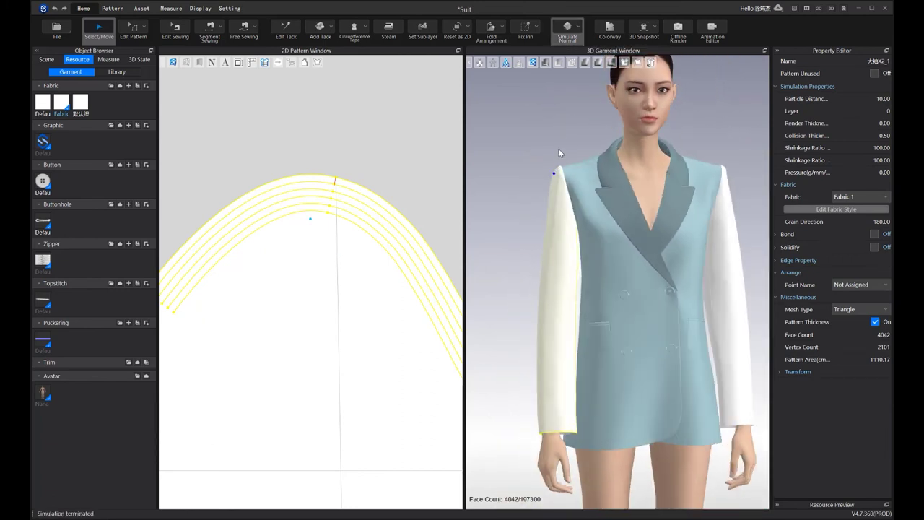
Select both sleeves' patterns together, clear the selection, and return the 3D jacket to its plain white display
click(349, 278)
scroll(332, 274, down, 5)
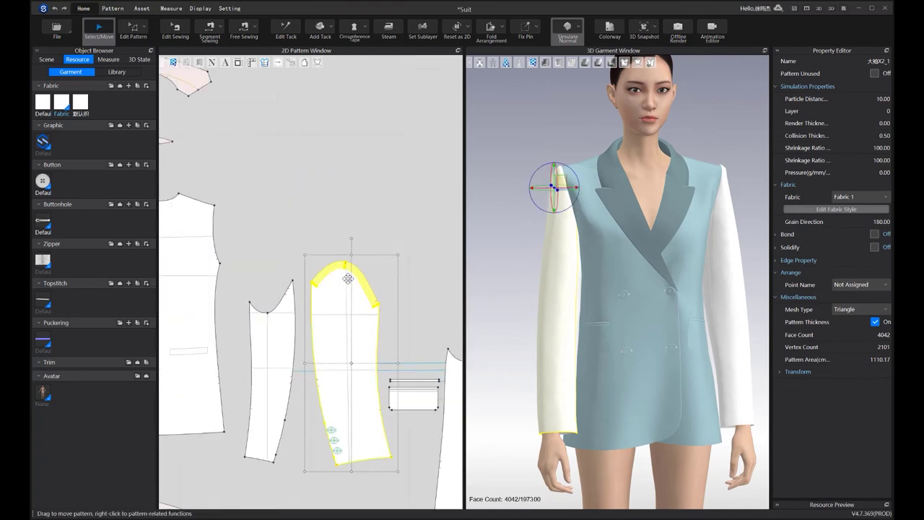
shift+click(323, 271)
scroll(323, 271, down, 5)
middle_drag(371, 287, 333, 247)
shift+click(438, 230)
shift+click(456, 233)
click(697, 113)
middle_drag(693, 118, 658, 161)
click(637, 62)
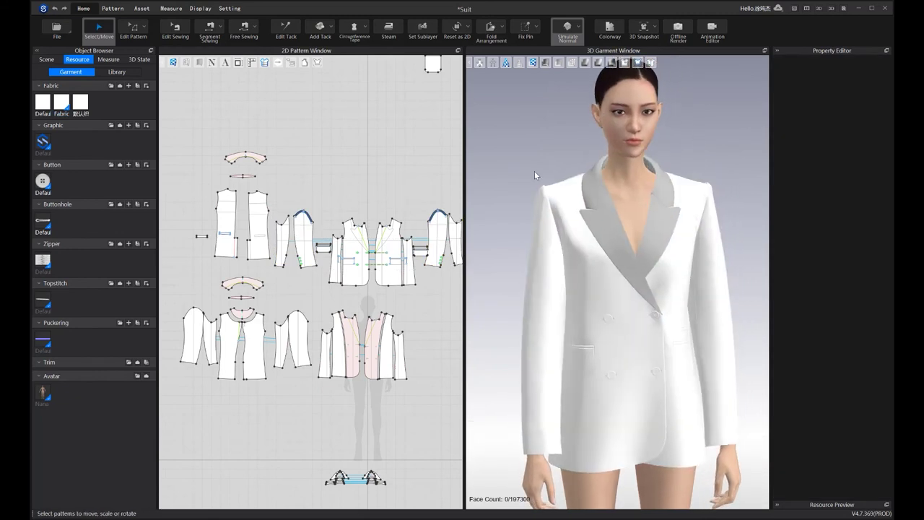
Rename Fabric 1, the jacket's main fabric, as outter Fabric 1
scroll(379, 186, down, 5)
middle_drag(388, 182, 409, 161)
scroll(440, 166, up, 6)
scroll(586, 158, up, 1)
right_drag(586, 157, 628, 162)
scroll(635, 160, up, 2)
scroll(574, 182, down, 2)
click(61, 102)
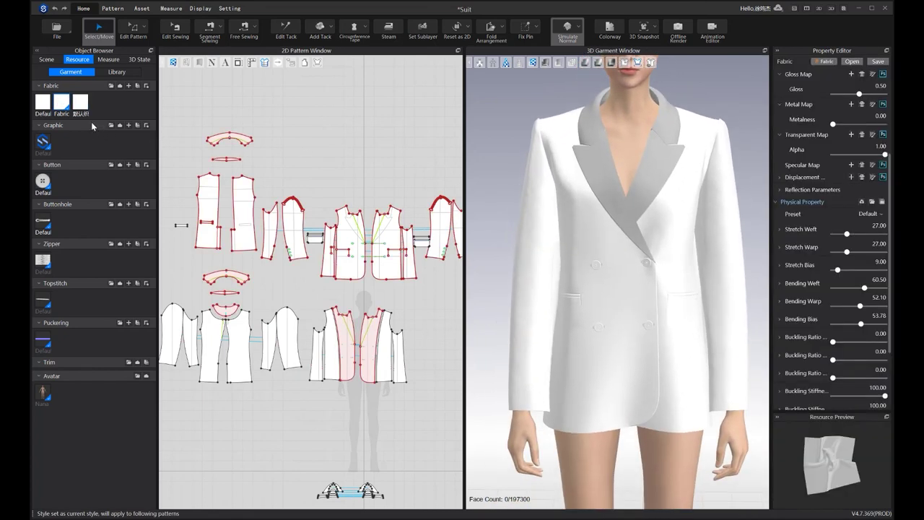
key(BackSpace)
text(ouut)
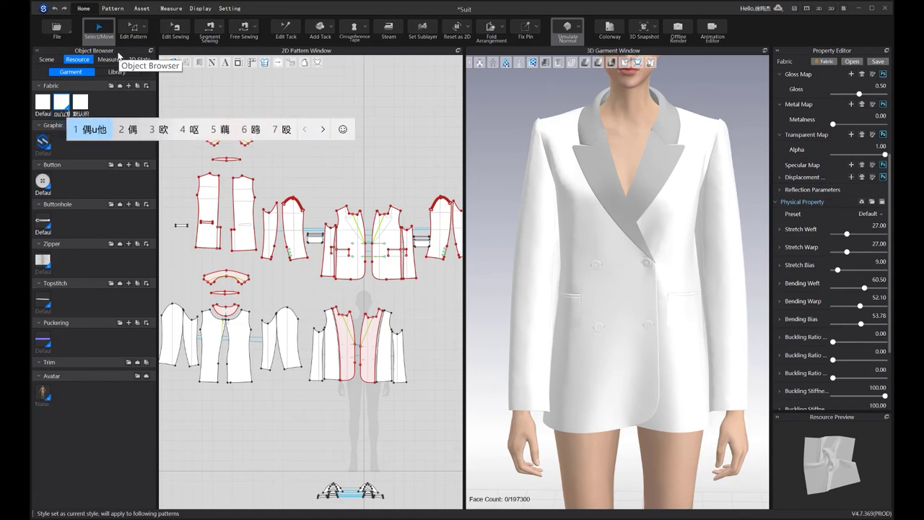
key(BackSpace)
key(BackSpace)
key(BackSpace)
text(tt)
key(Return)
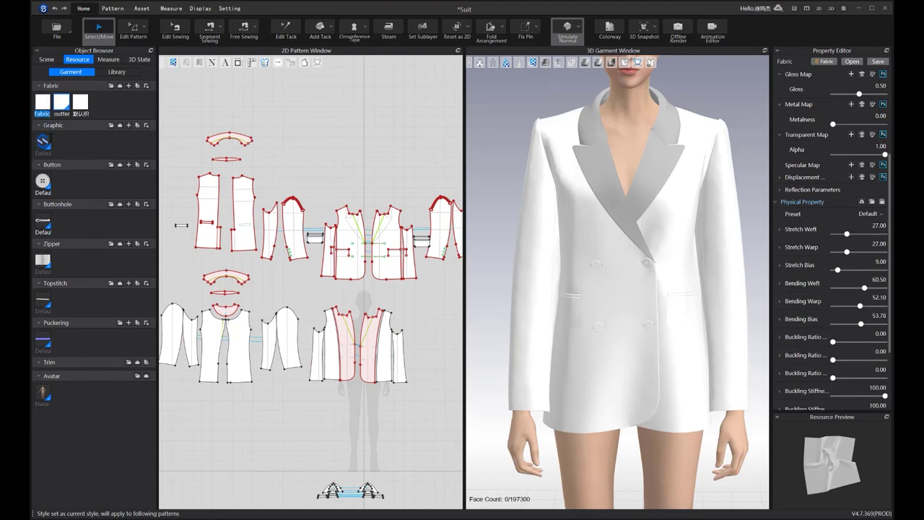
Rename the default fabric as interling and select the outter fabric for editing
text(inte)
text(rling)
key(Return)
click(506, 128)
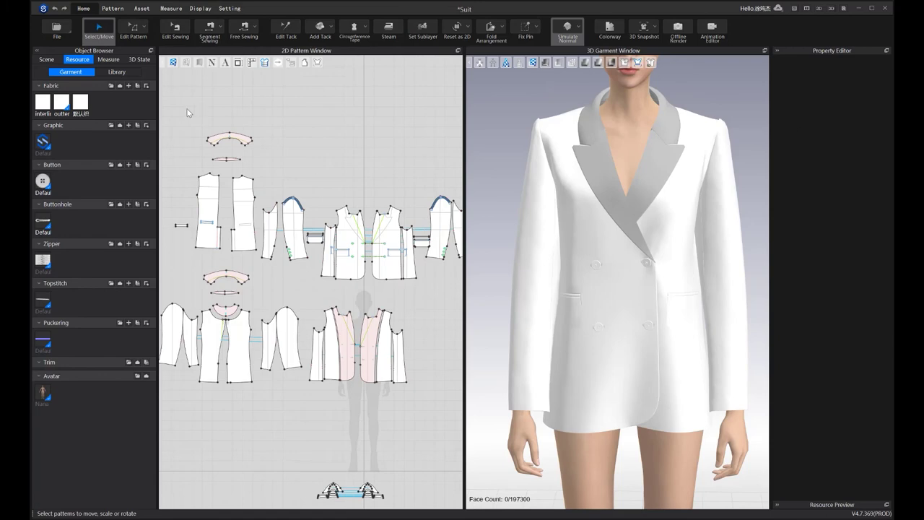
click(64, 105)
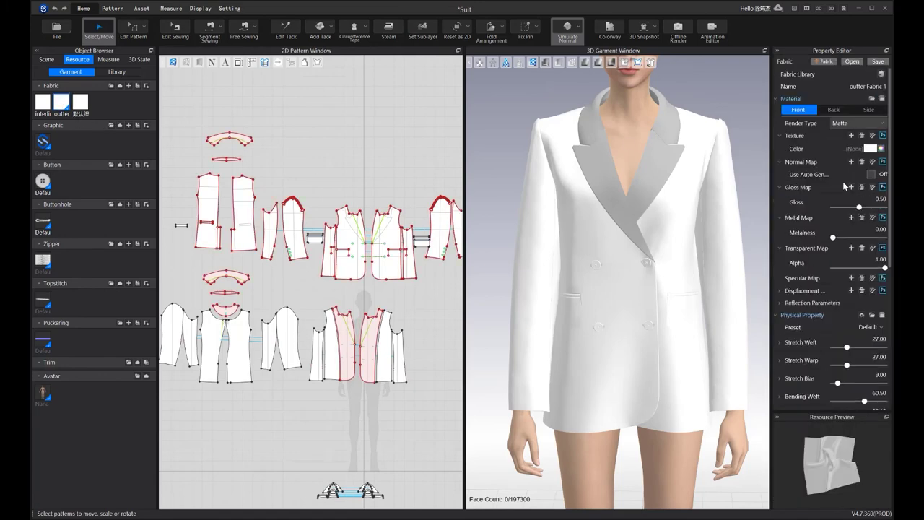
click(851, 161)
scroll(447, 202, down, 2)
scroll(476, 145, up, 2)
click(516, 18)
Open the Wool folder of fabric normal maps in the Fabric and Material library
click(77, 59)
click(116, 72)
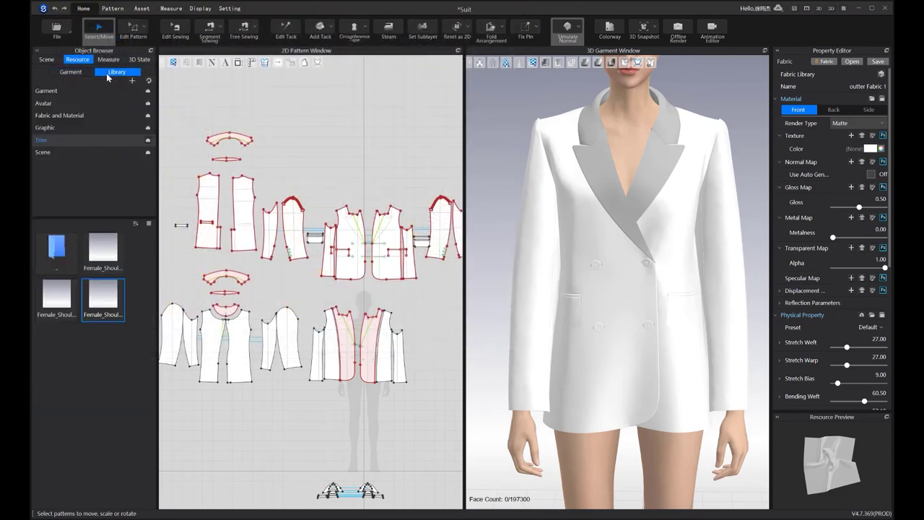
click(68, 117)
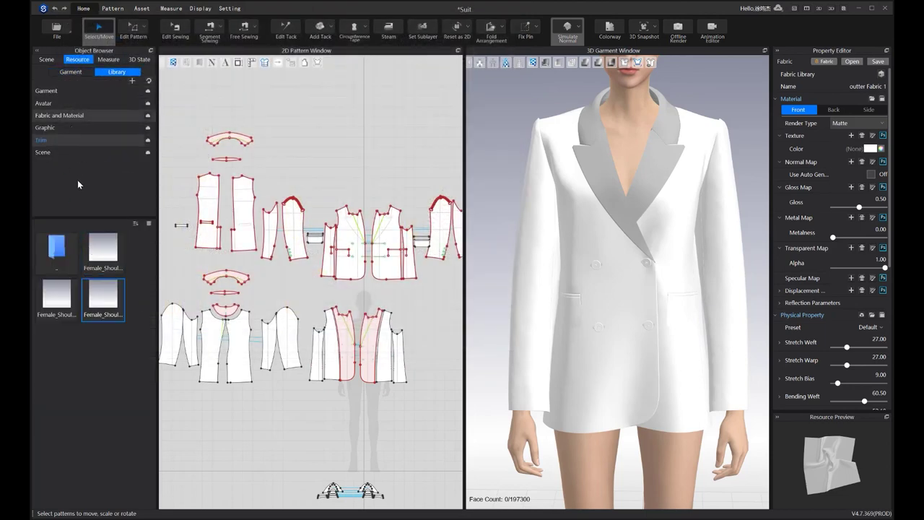
mouse_move(101, 315)
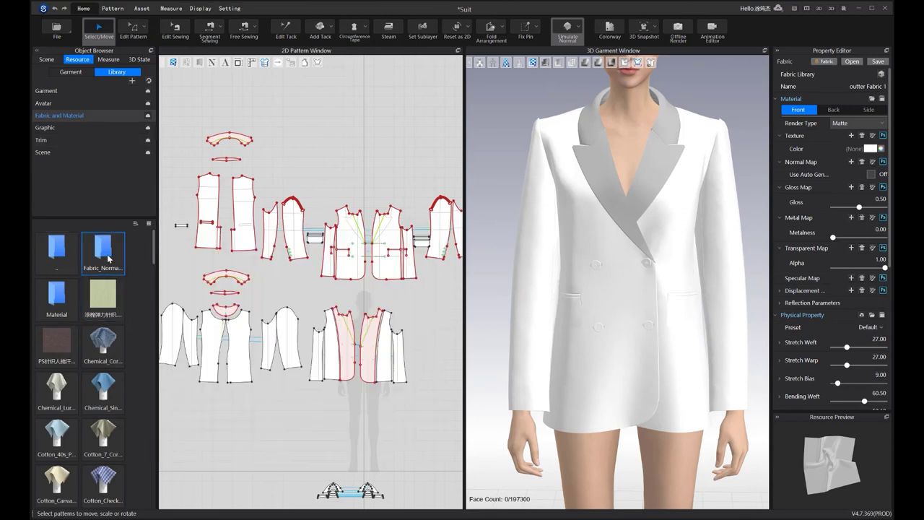
double_click(108, 256)
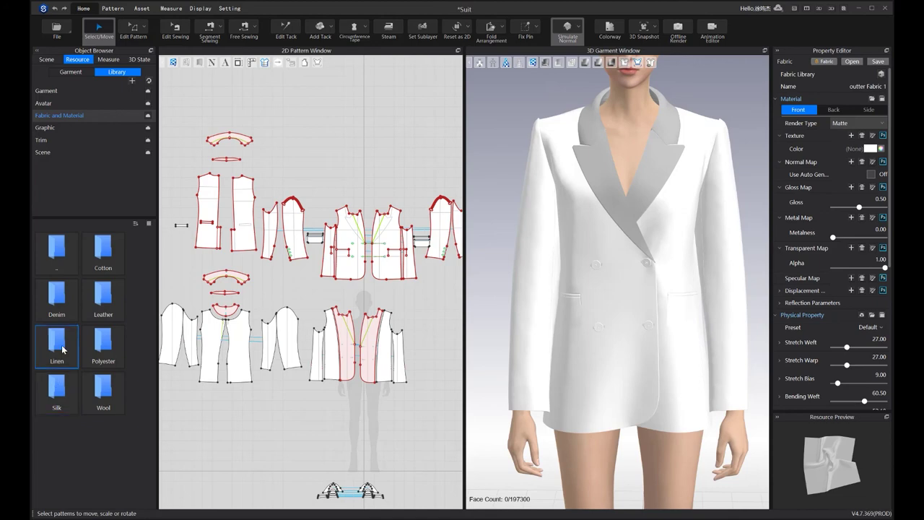
double_click(101, 401)
mouse_move(110, 262)
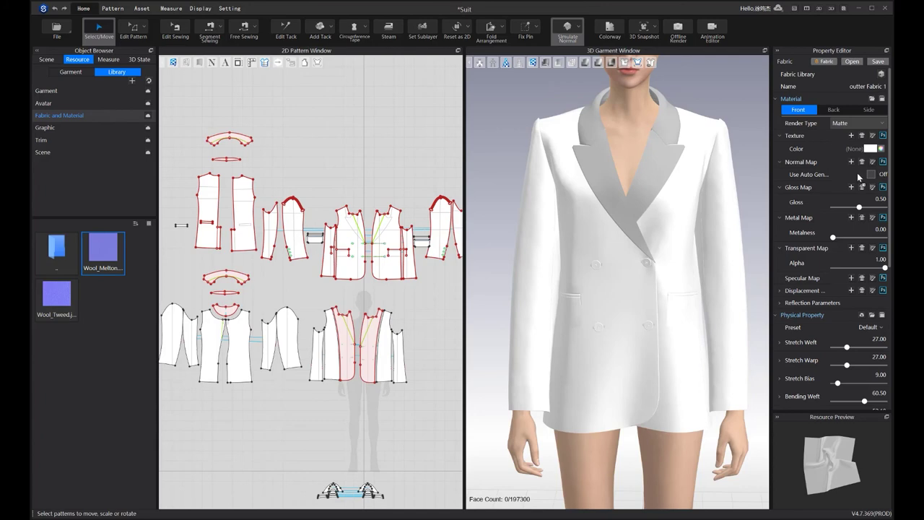
Apply the Wool_Melton normal map to the outter fabric
scroll(700, 232, up, 10)
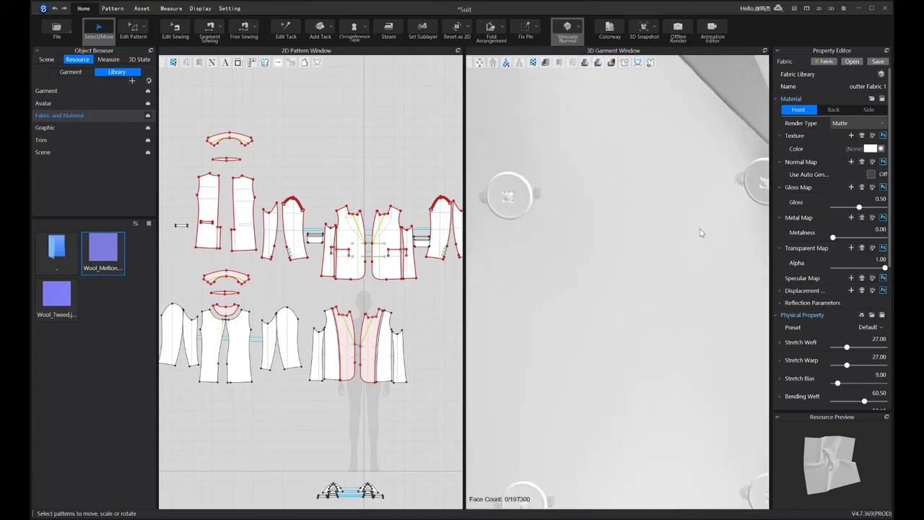
drag(110, 255, 770, 201)
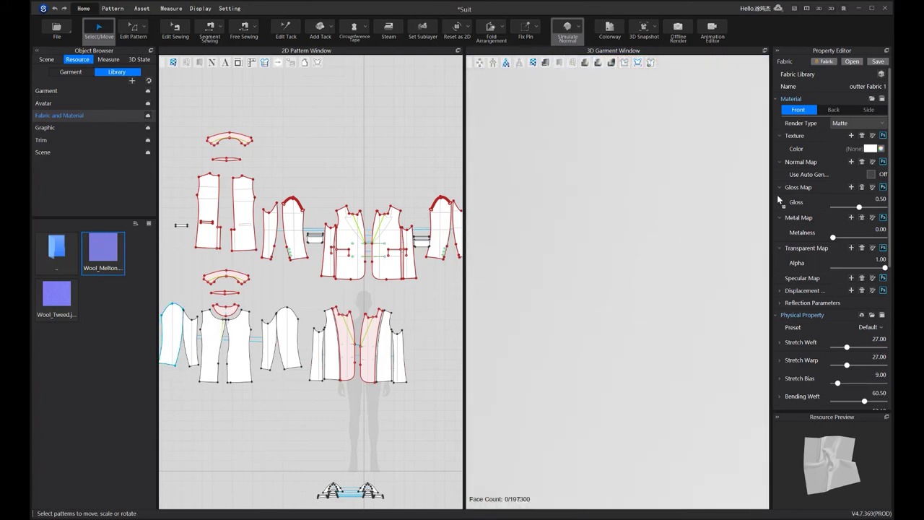
drag(842, 165, 842, 163)
scroll(646, 345, down, 10)
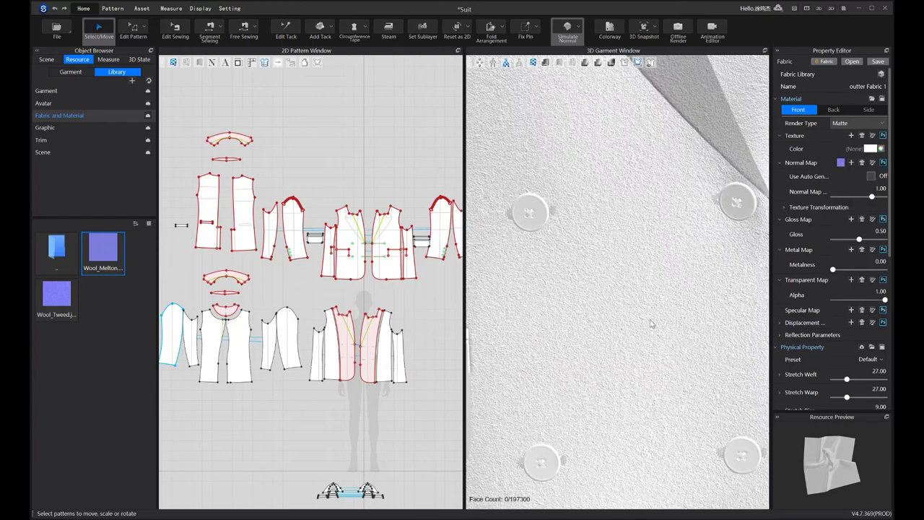
scroll(645, 350, down, 5)
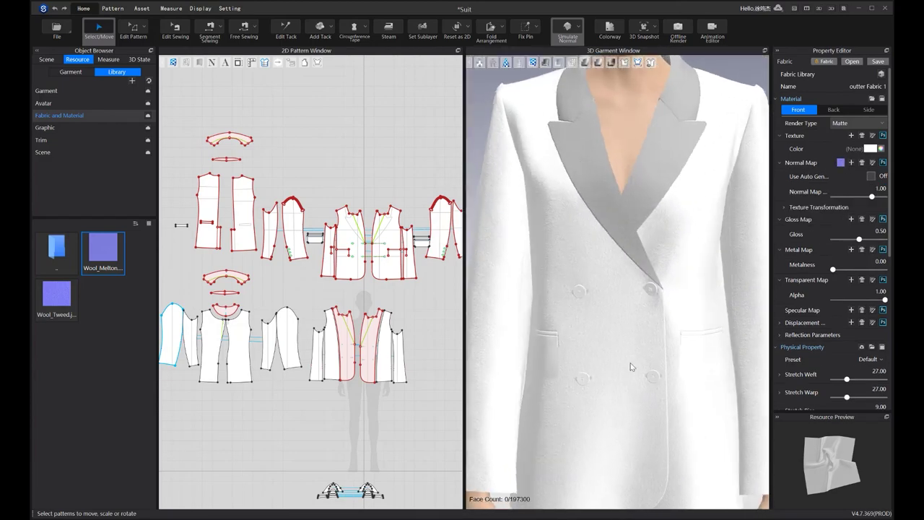
scroll(638, 365, down, 4)
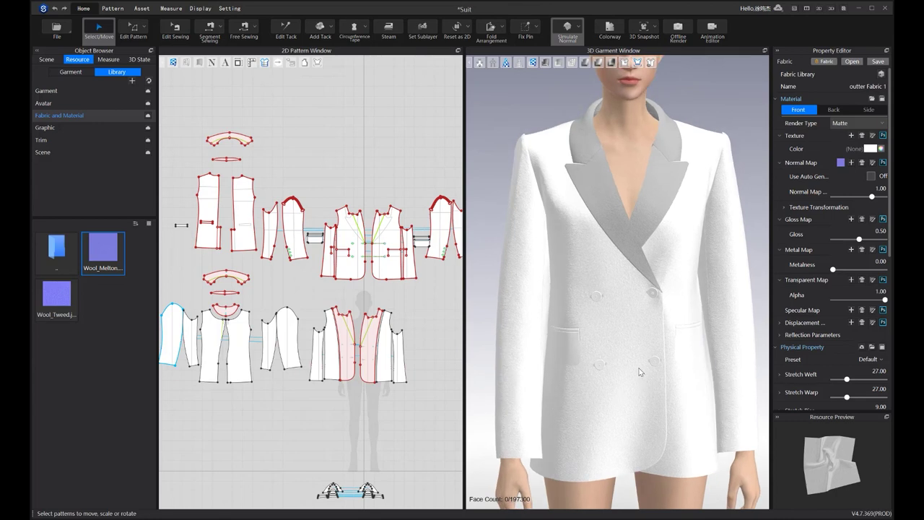
Bring up the reference photo undefined_13.png, sample its dark grey 393837 as the outter fabric's colour, and close the photo
click(875, 148)
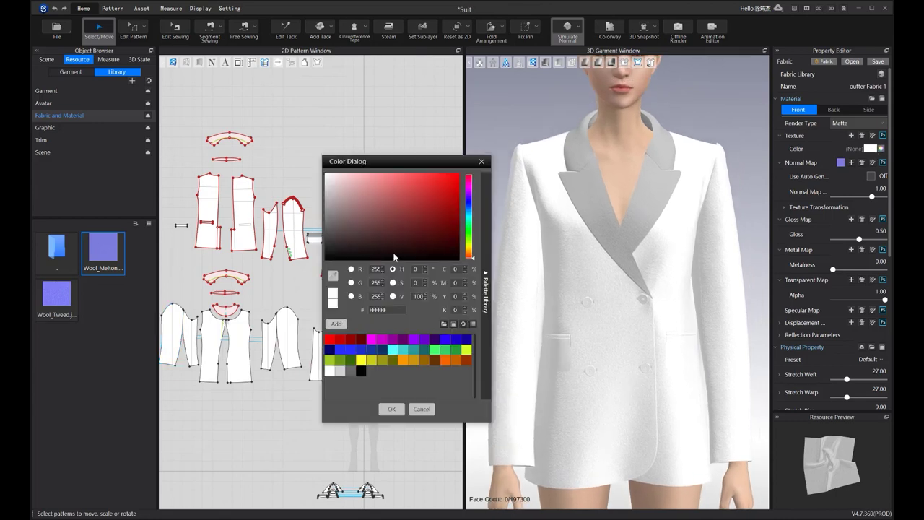
click(335, 276)
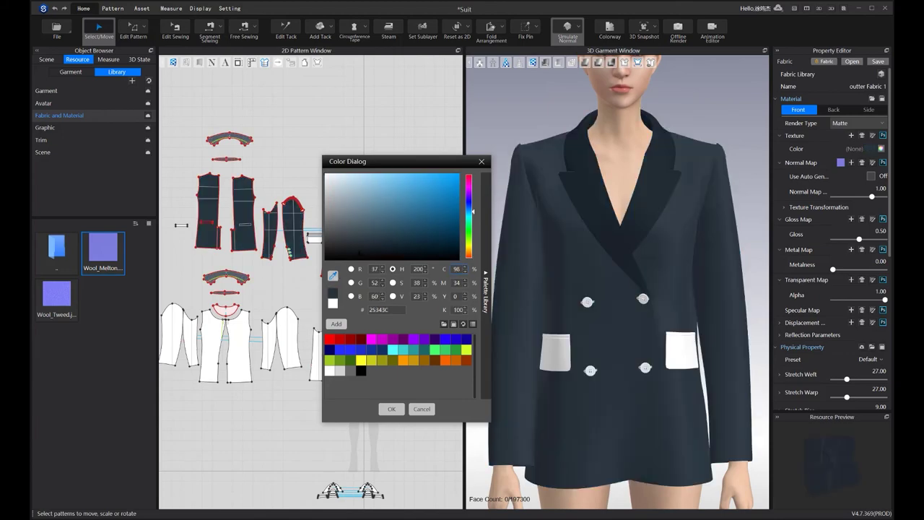
key(alt+Tab)
double_click(512, 5)
drag(536, 33, 751, 25)
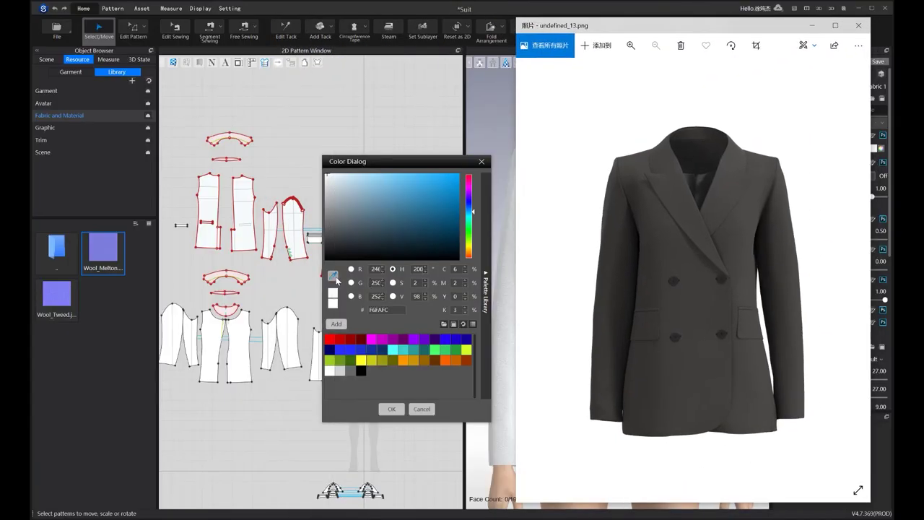
click(334, 276)
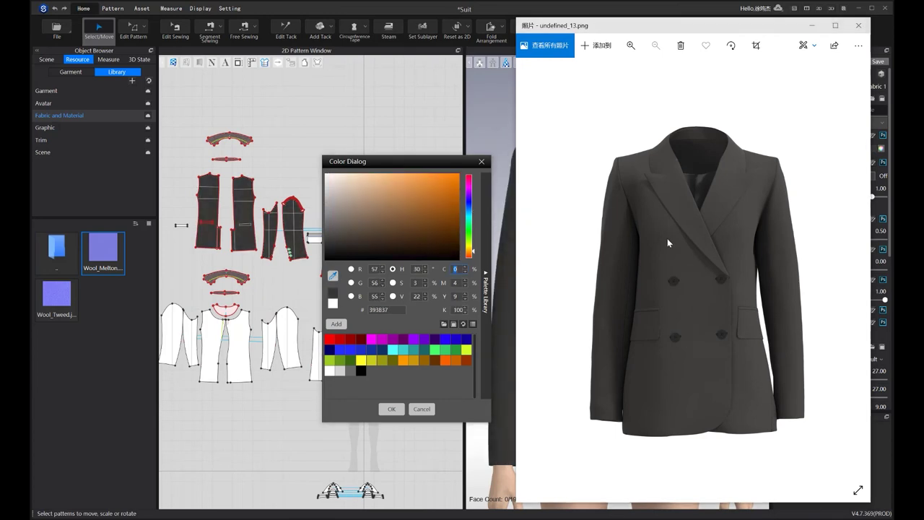
click(393, 408)
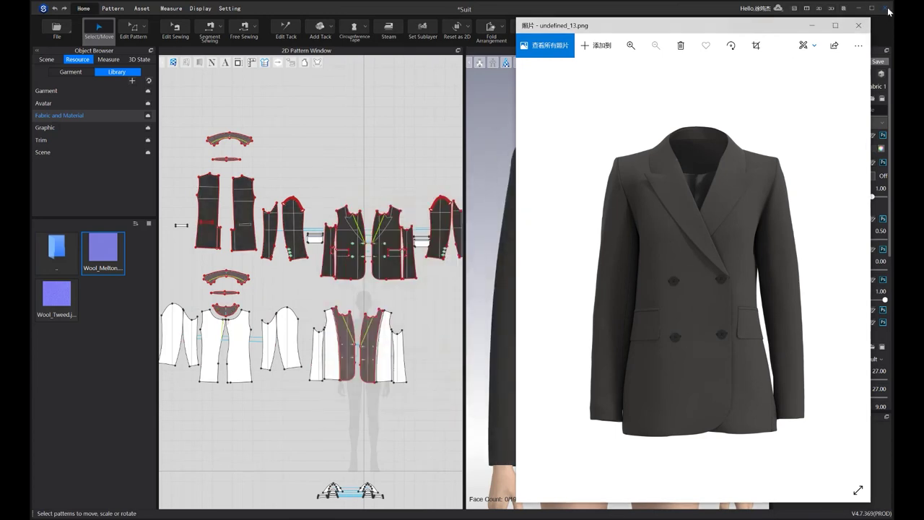
click(858, 25)
scroll(707, 118, up, 4)
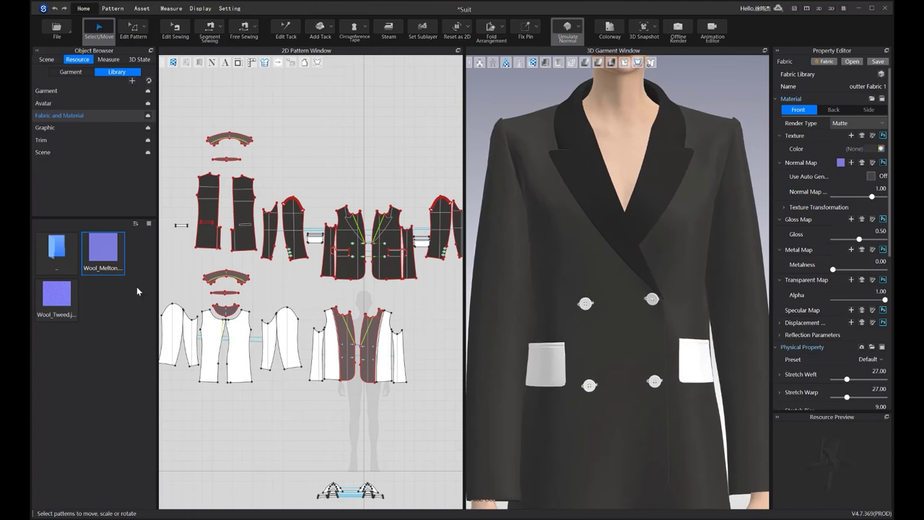
Select the flap and welt patterns of both front pockets and assign outter Fabric 1 to them
click(70, 72)
scroll(304, 226, up, 3)
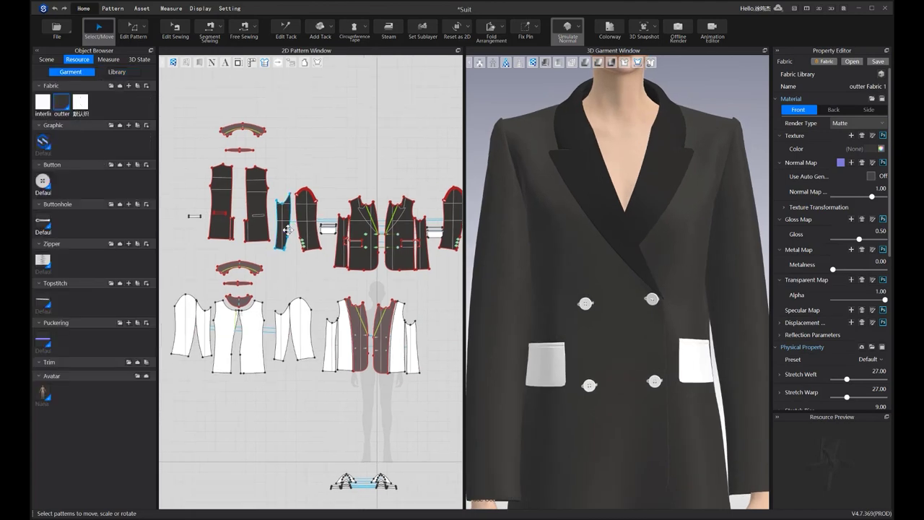
drag(300, 215, 327, 244)
middle_drag(374, 231, 296, 220)
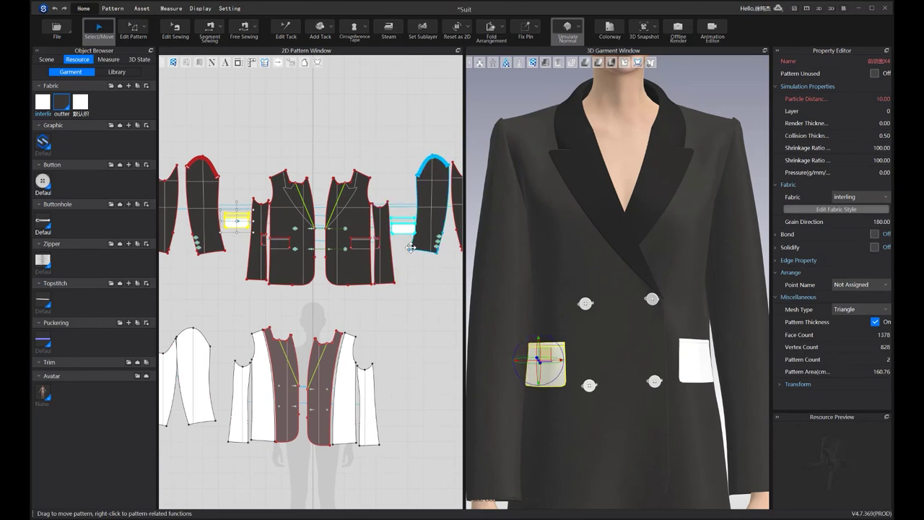
scroll(404, 212, up, 3)
click(408, 209)
shift+click(408, 210)
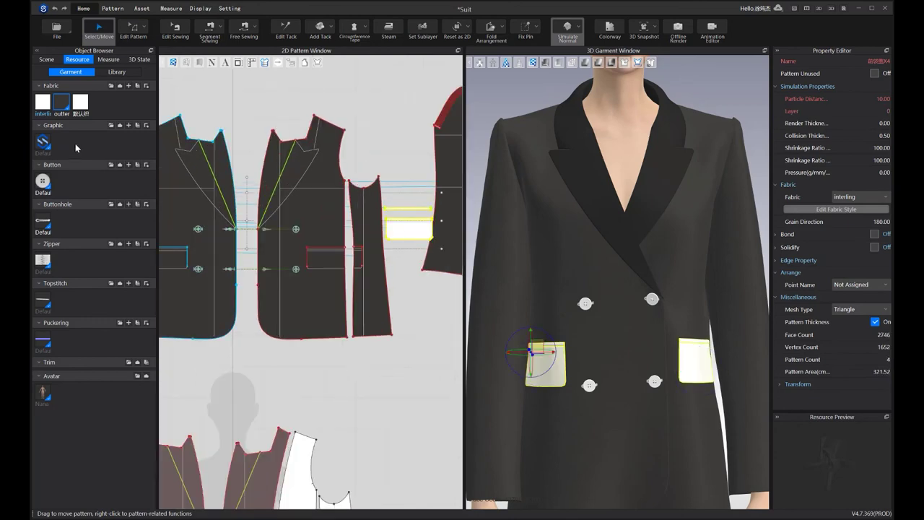
right_click(63, 105)
click(94, 138)
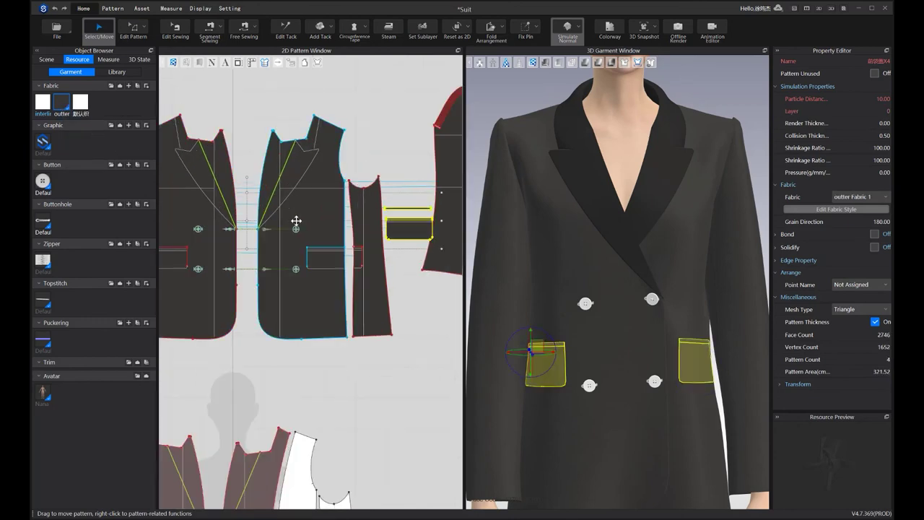
scroll(598, 207, down, 1)
right_drag(599, 207, 551, 205)
scroll(552, 205, down, 2)
click(518, 153)
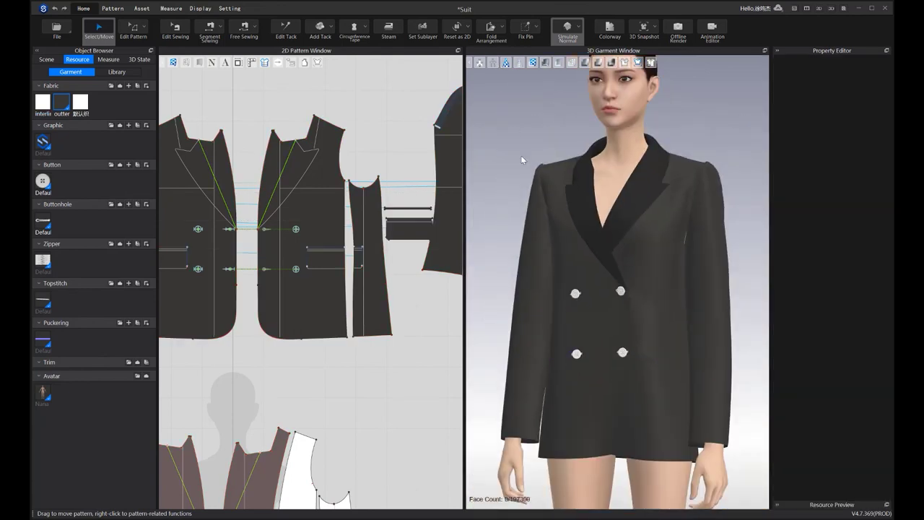
Set the interling fabric's colour to 393837 by sampling the outter fabric's swatch
right_drag(518, 152, 586, 160)
scroll(603, 154, up, 5)
scroll(212, 186, down, 2)
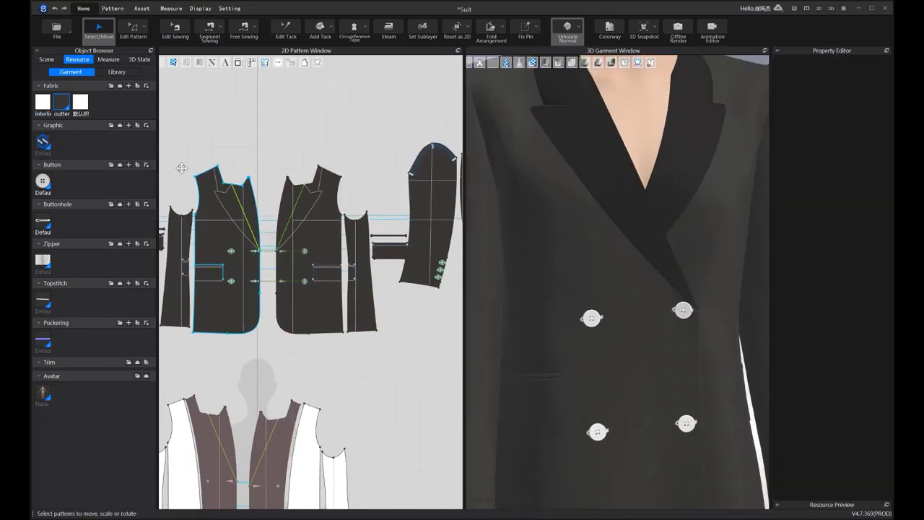
click(36, 107)
scroll(396, 154, down, 4)
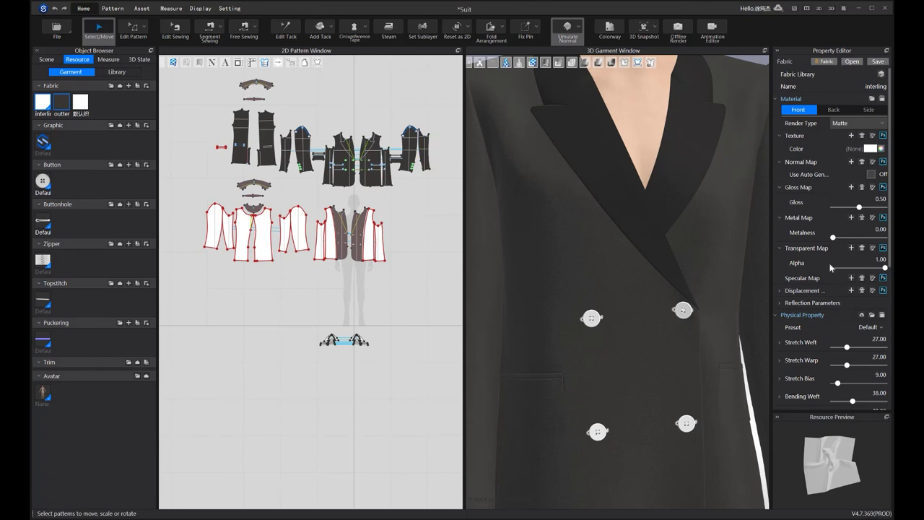
click(870, 148)
click(333, 275)
click(58, 106)
click(392, 408)
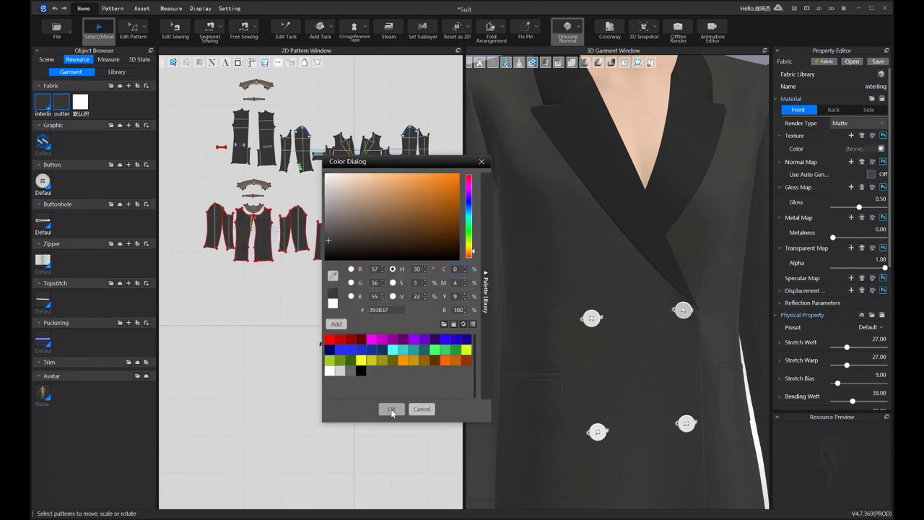
Set the interling fabric's front render type to Silk
click(856, 123)
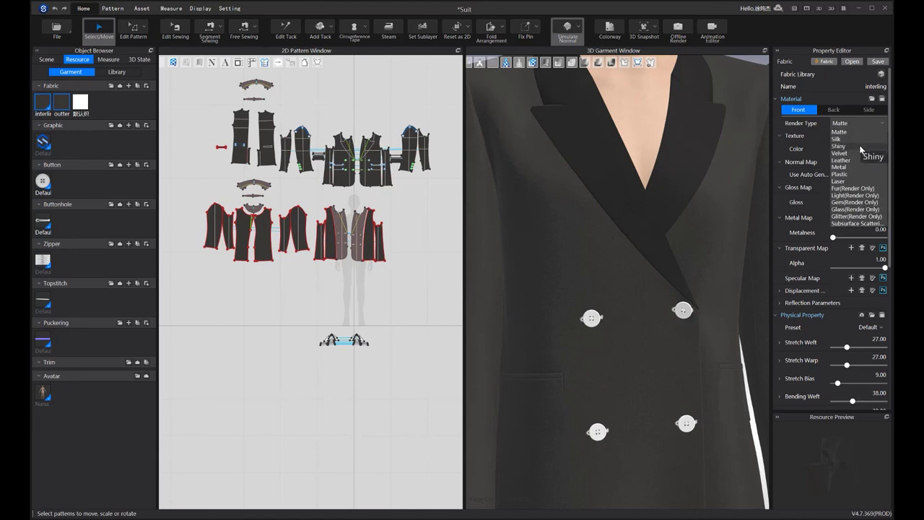
click(859, 140)
scroll(635, 198, down, 3)
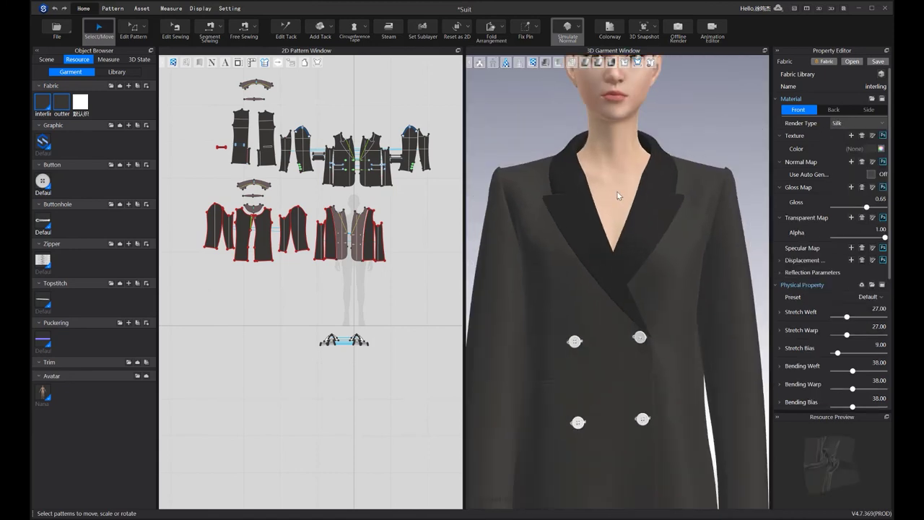
Hide the avatar and inspect the jacket from several sides, including its back
right_click(617, 195)
click(644, 220)
scroll(671, 171, down, 4)
right_drag(669, 155, 433, 231)
middle_drag(433, 239, 423, 266)
right_drag(635, 230, 792, 218)
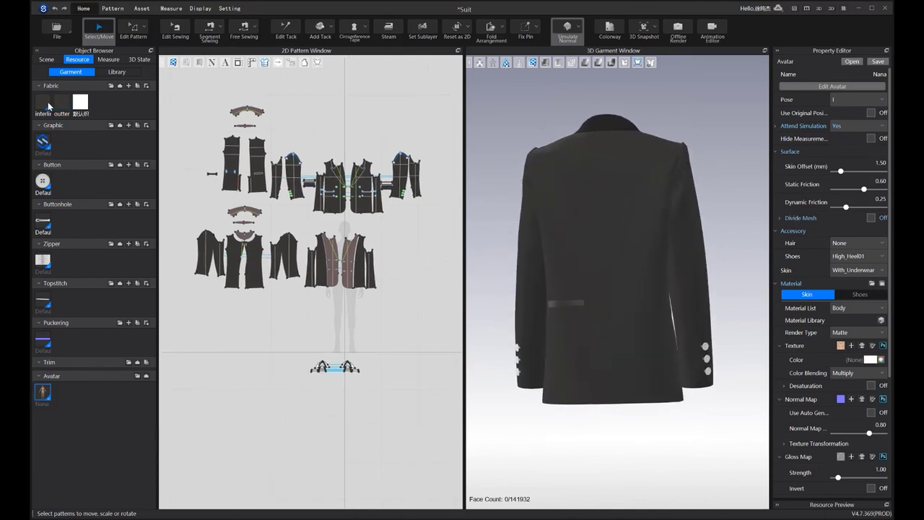
scroll(181, 184, up, 8)
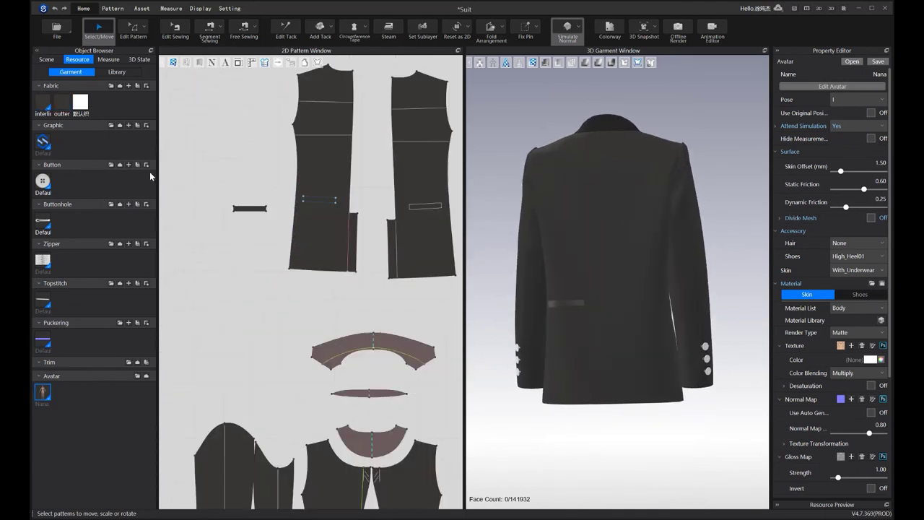
Set the buttonhole style's texture colour to 393837 by sampling the outter fabric's swatch
click(62, 102)
scroll(639, 283, down, 2)
right_drag(638, 282, 179, 296)
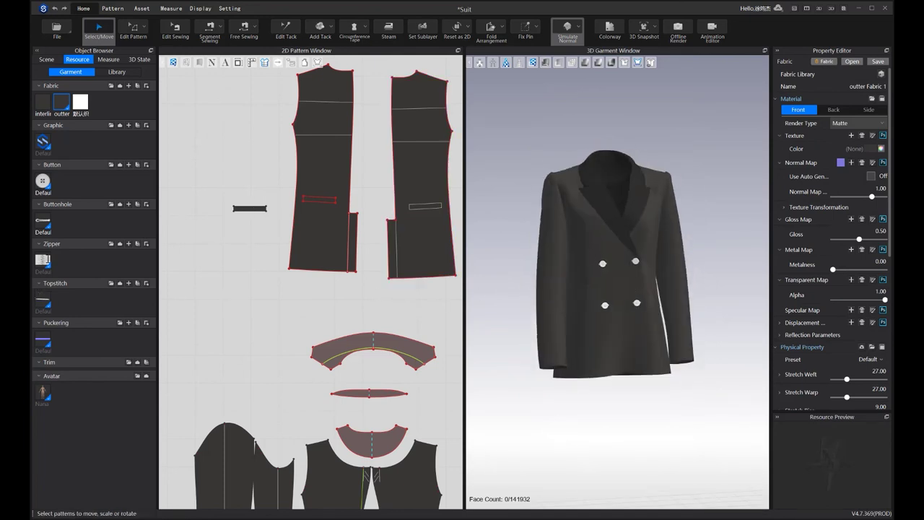
click(40, 230)
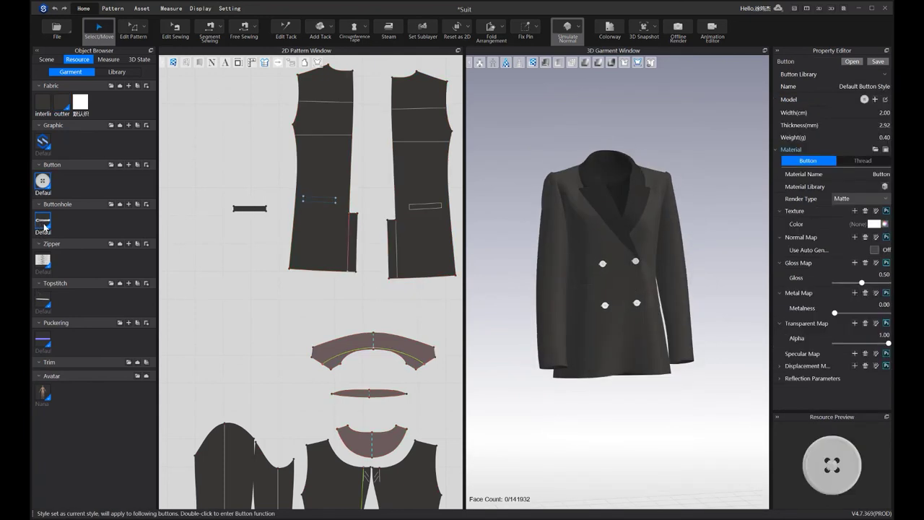
click(874, 174)
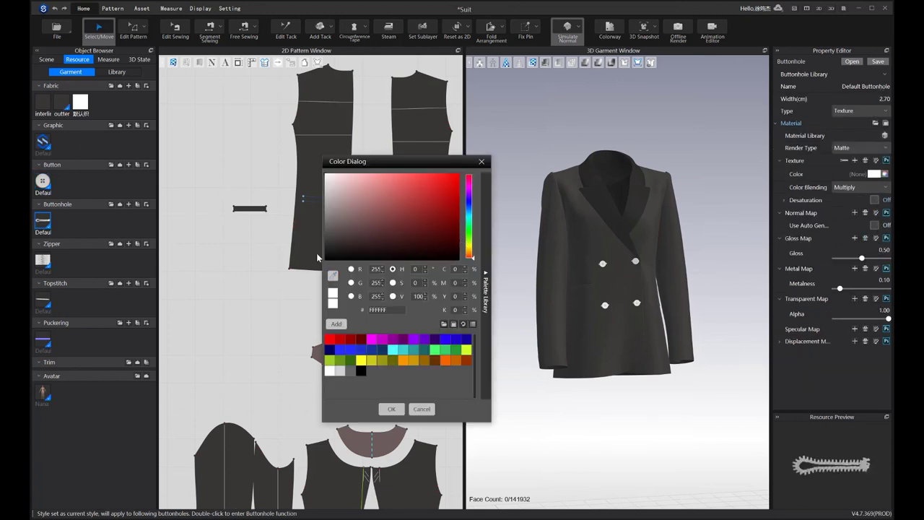
click(332, 275)
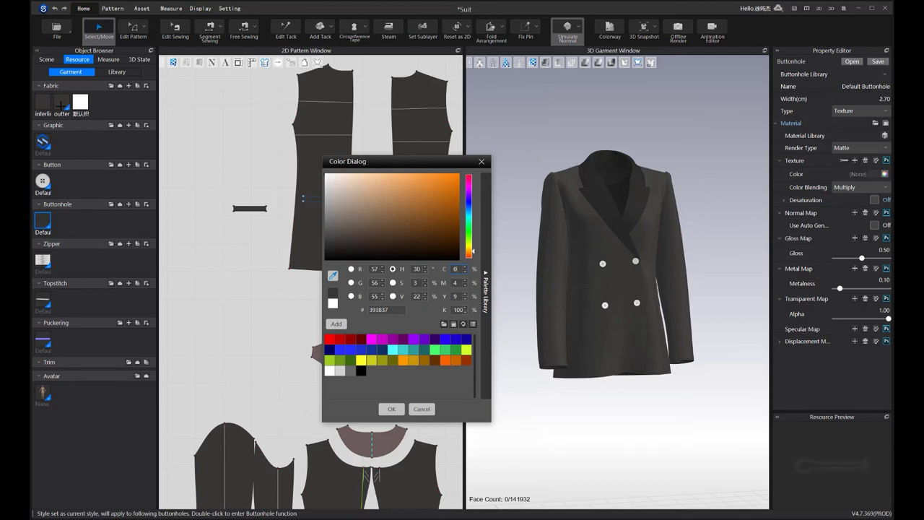
click(391, 409)
Set the button style's colour to 393837 by sampling a dark swatch in the resource list
click(40, 184)
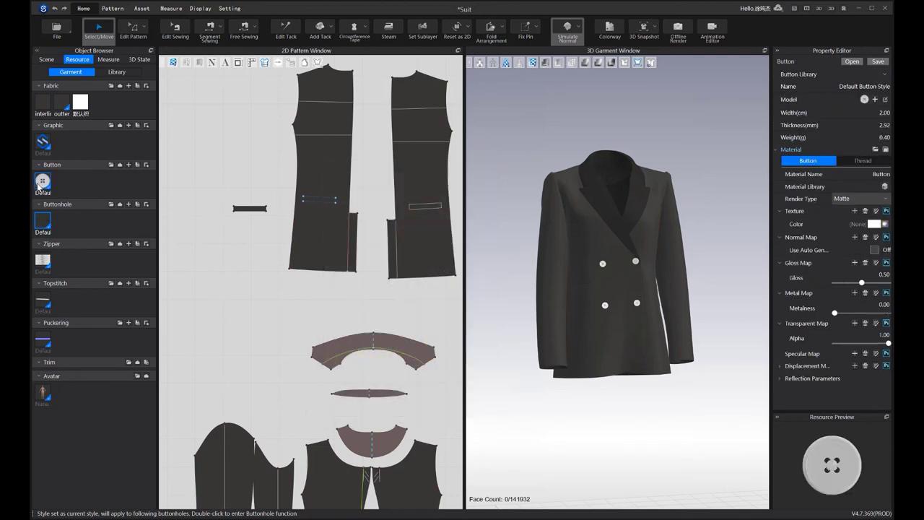
click(874, 223)
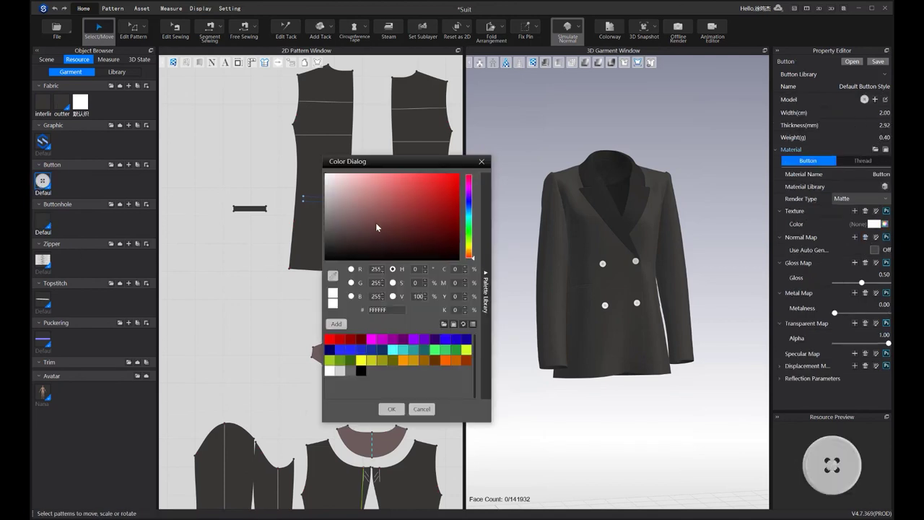
click(332, 275)
click(42, 180)
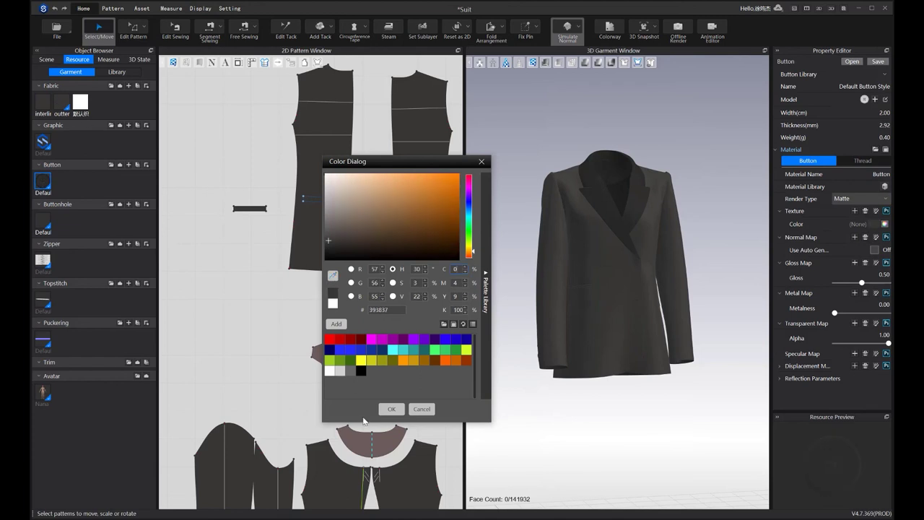
click(391, 409)
Darken the buttonhole style's texture colour to a near-black shade
scroll(614, 310, up, 5)
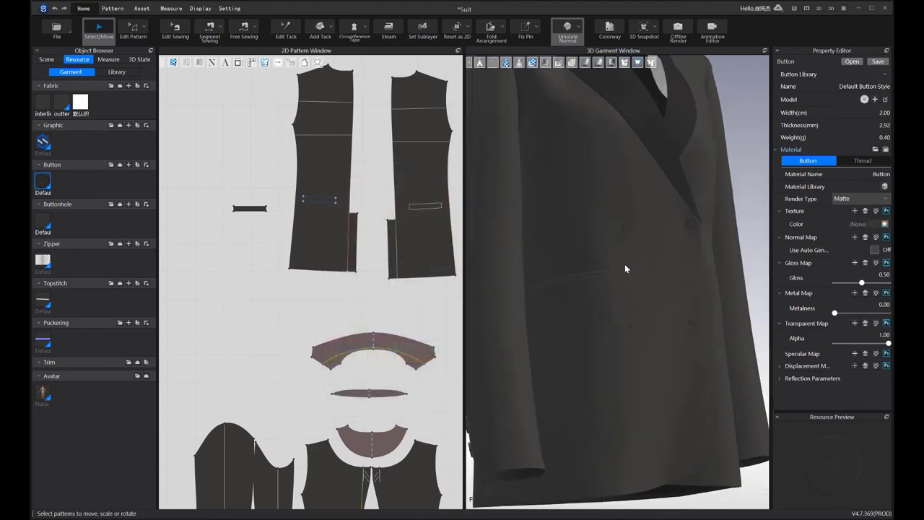
click(43, 224)
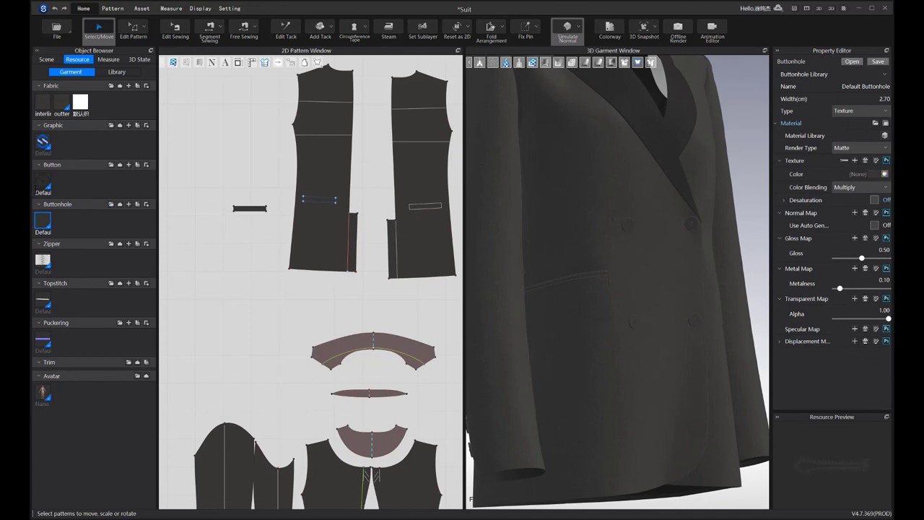
click(43, 186)
click(46, 227)
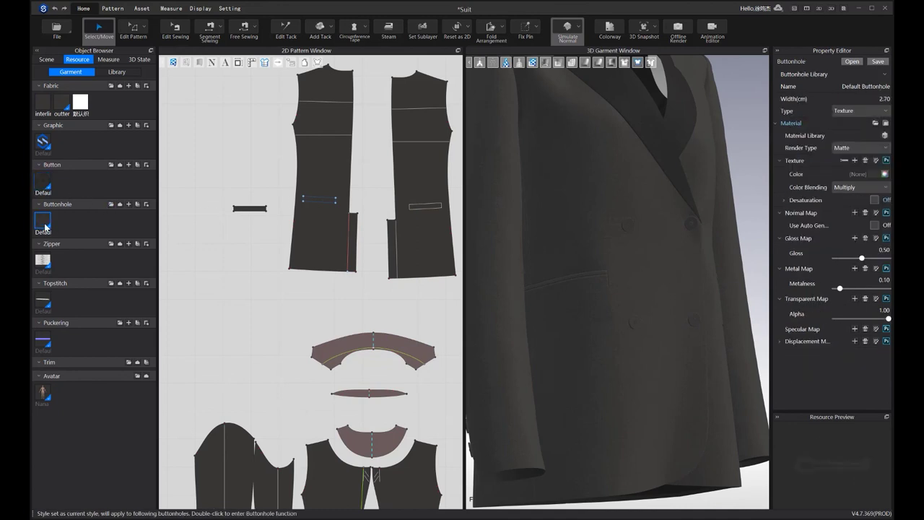
click(884, 173)
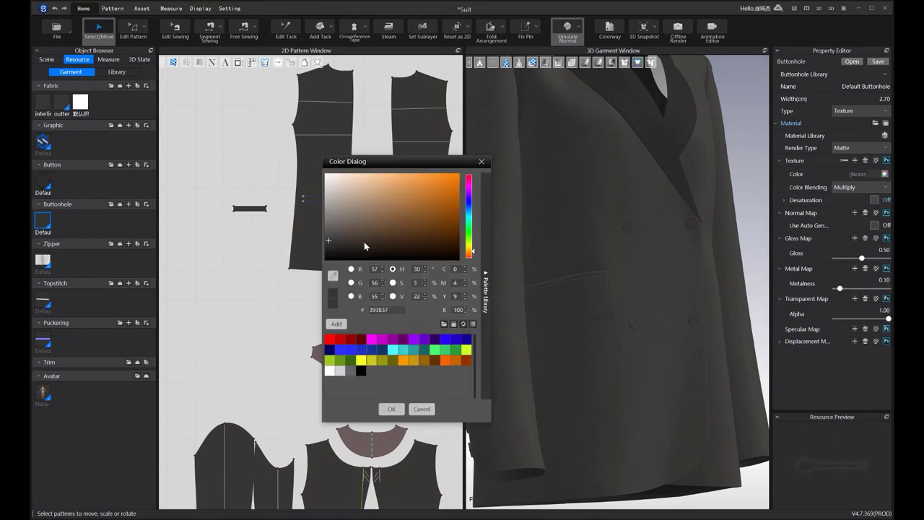
click(327, 254)
drag(330, 250, 326, 255)
click(391, 409)
Set the button style's colour to 2C2B2B by sampling the dark lapel area of the 3D jacket
click(44, 182)
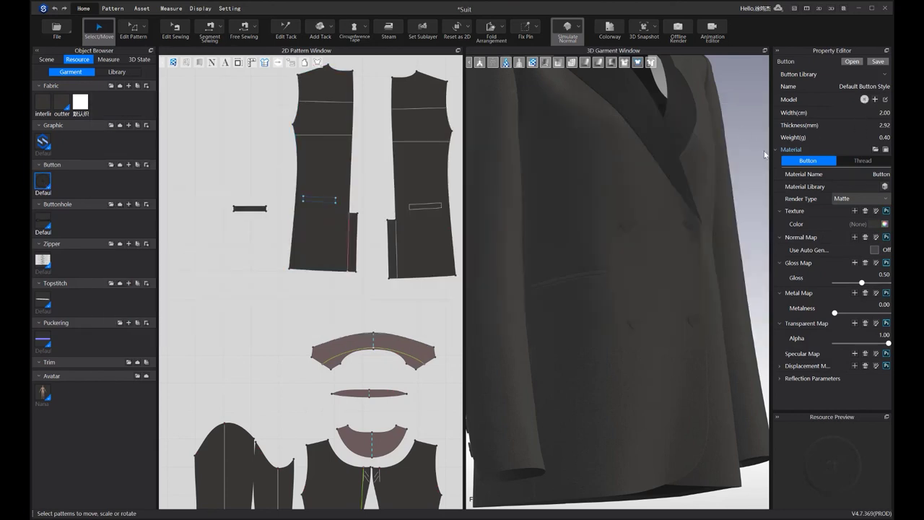
click(884, 224)
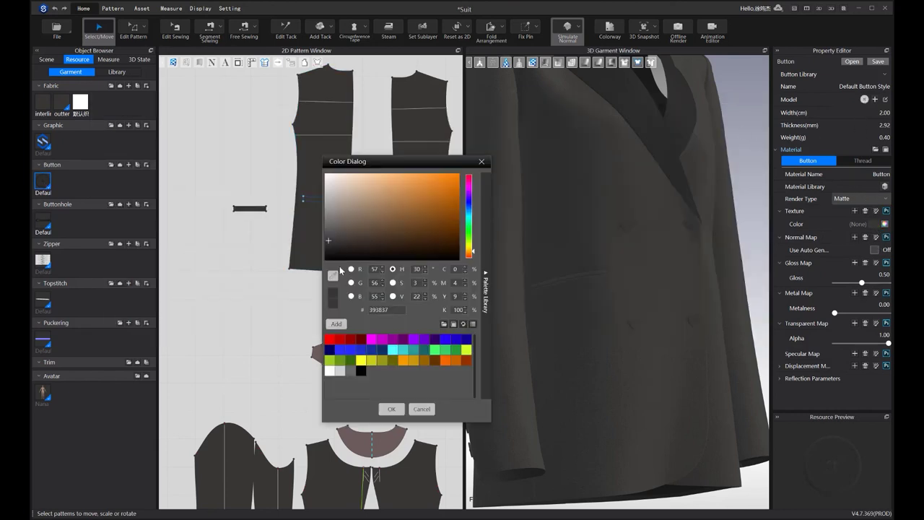
click(333, 276)
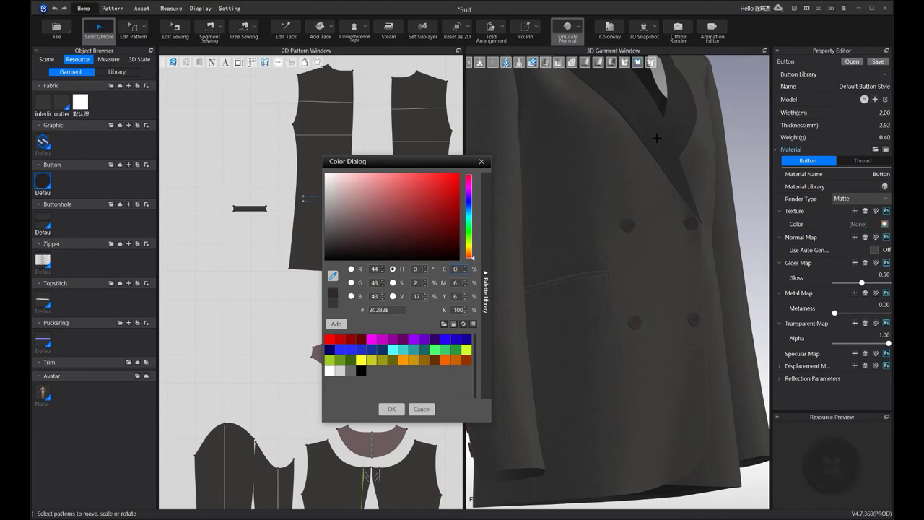
click(656, 138)
click(389, 411)
scroll(594, 313, down, 5)
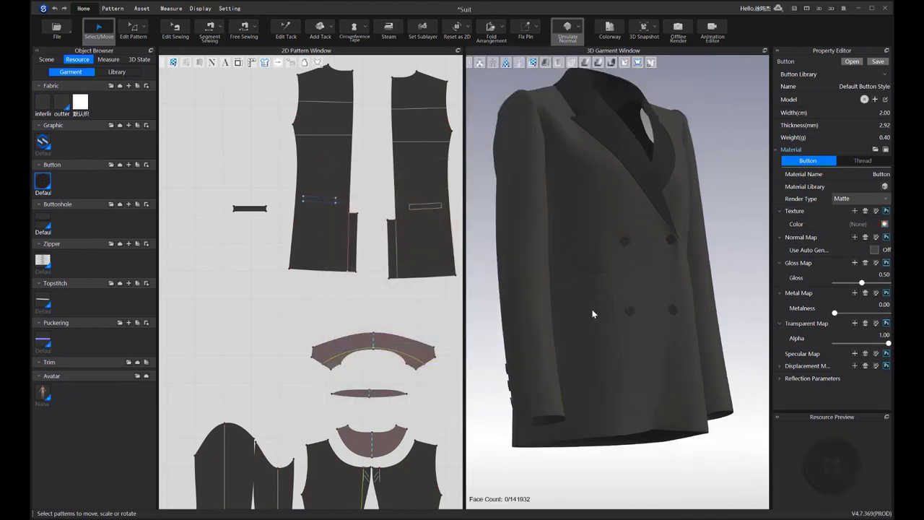
Select all the small shoulder pad patterns below the other pieces and hide them in the 3D garment
mouse_move(663, 160)
right_down()
mouse_move(644, 182)
mouse_move(629, 178)
mouse_move(648, 191)
mouse_move(637, 197)
right_up()
scroll(277, 239, down, 6)
middle_drag(274, 238, 261, 200)
drag(331, 386, 436, 455)
scroll(475, 351, up, 2)
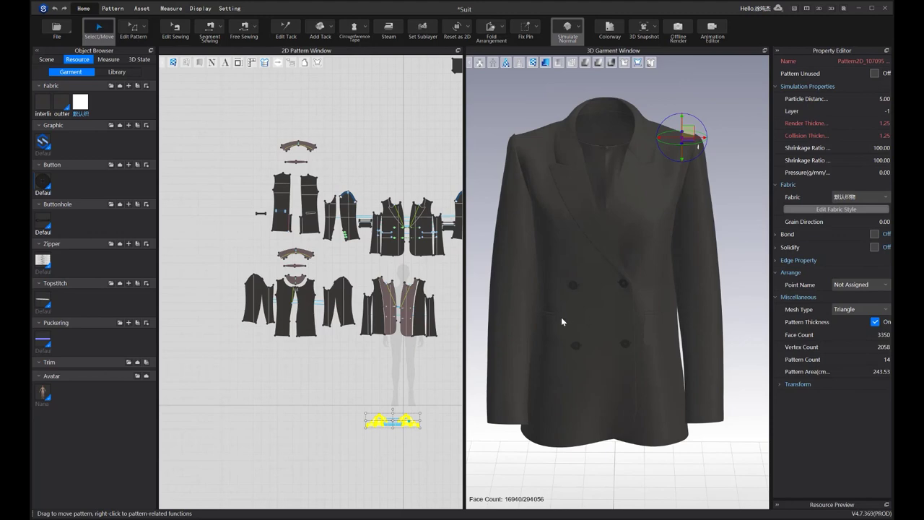
scroll(725, 192, down, 2)
click(725, 192)
Set the interling fabric's colour to 1D1D1D and check the darker lining at the jacket's neckline
scroll(722, 220, down, 2)
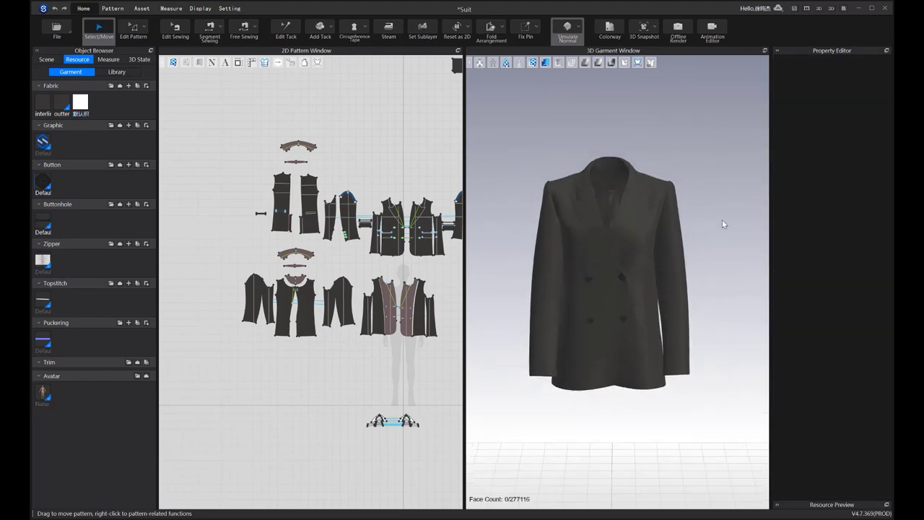
scroll(722, 220, up, 1)
middle_drag(722, 220, 732, 242)
mouse_move(732, 242)
right_down()
mouse_move(739, 239)
mouse_move(730, 239)
right_up()
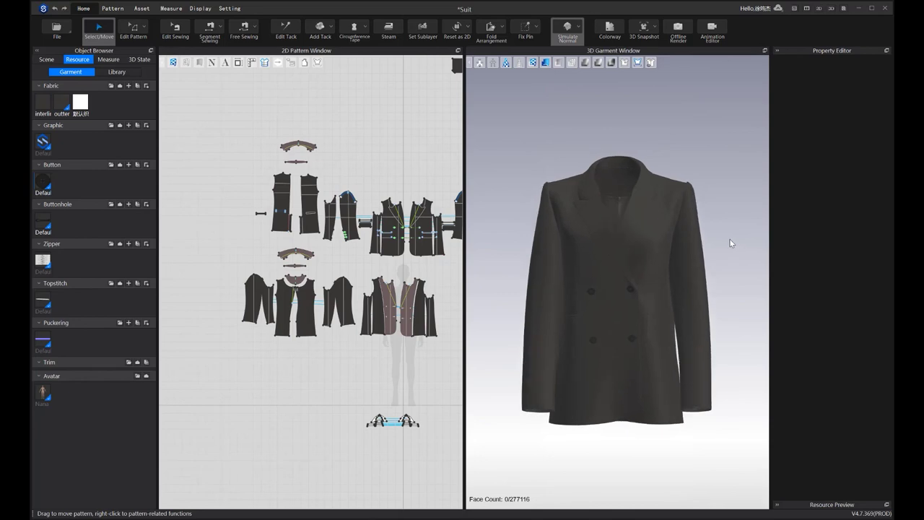
right_drag(614, 240, 570, 238)
click(59, 104)
click(43, 103)
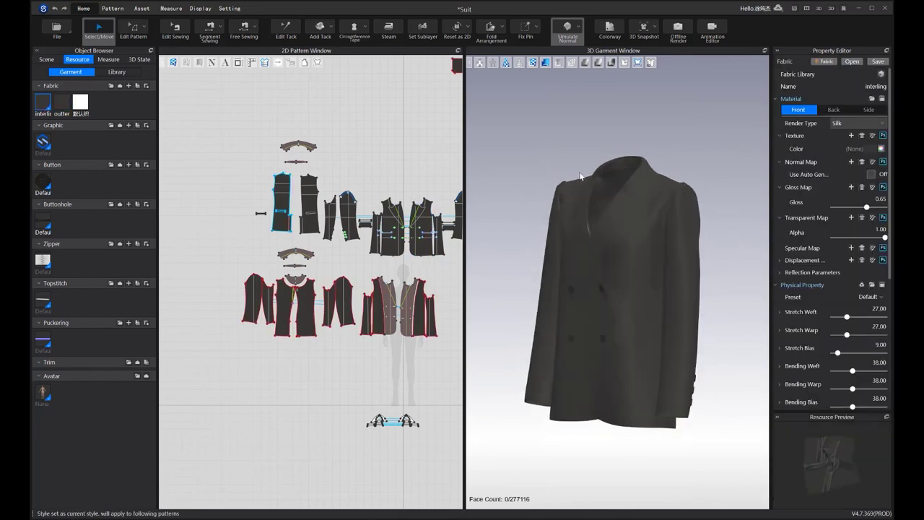
click(871, 150)
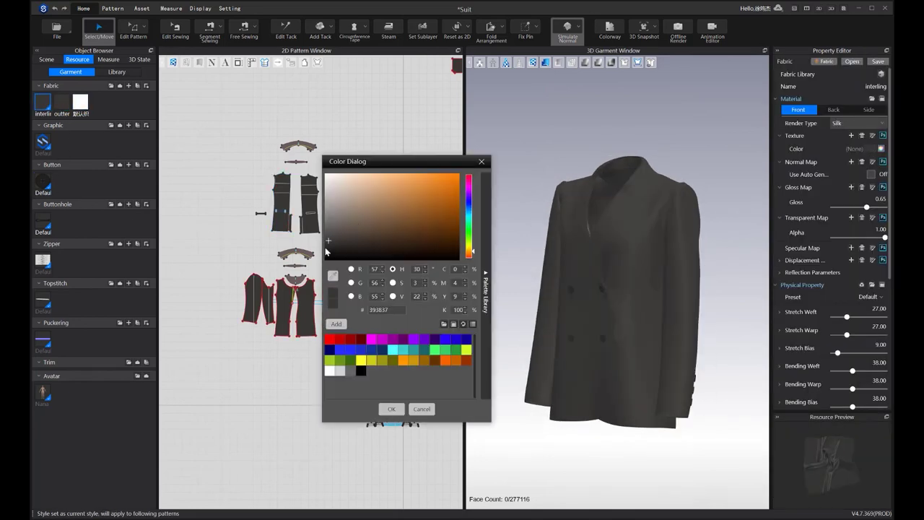
drag(326, 256, 327, 253)
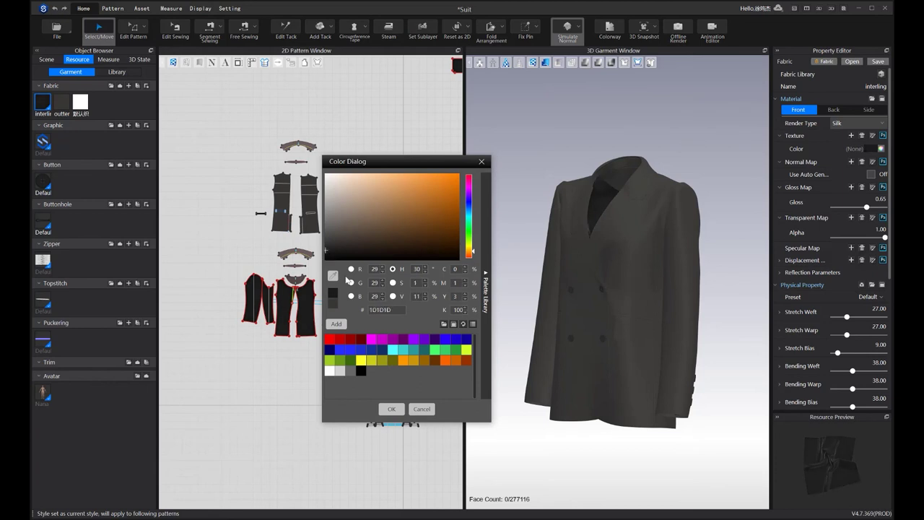
click(387, 409)
right_drag(639, 278, 662, 267)
scroll(661, 272, up, 6)
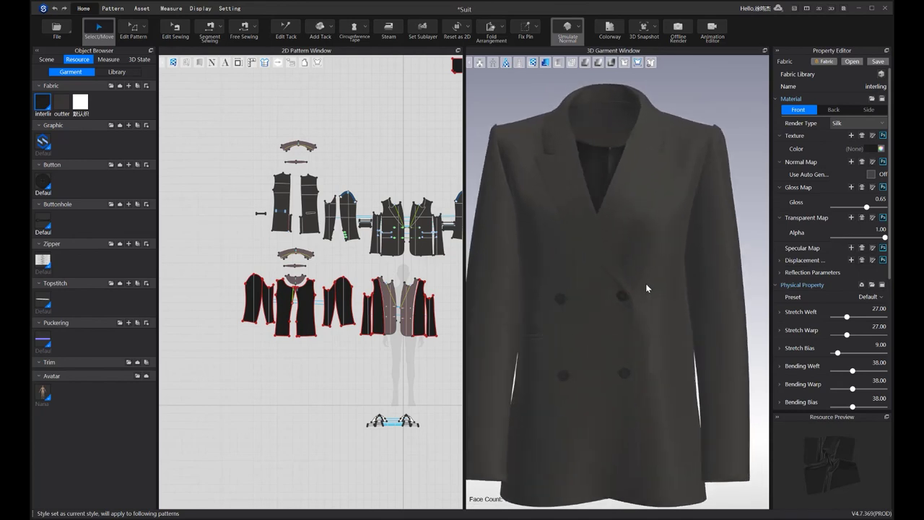
scroll(648, 289, down, 6)
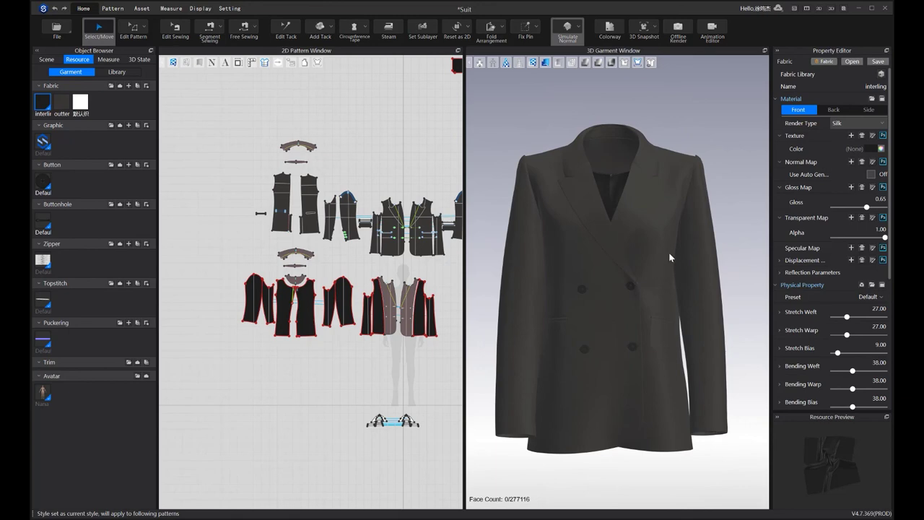
Add one equidistant internal line on each side of the upper collar's fold line, spaced 0.20 cm
key(z)
scroll(303, 144, up, 5)
right_drag(571, 166, 616, 178)
scroll(616, 179, up, 3)
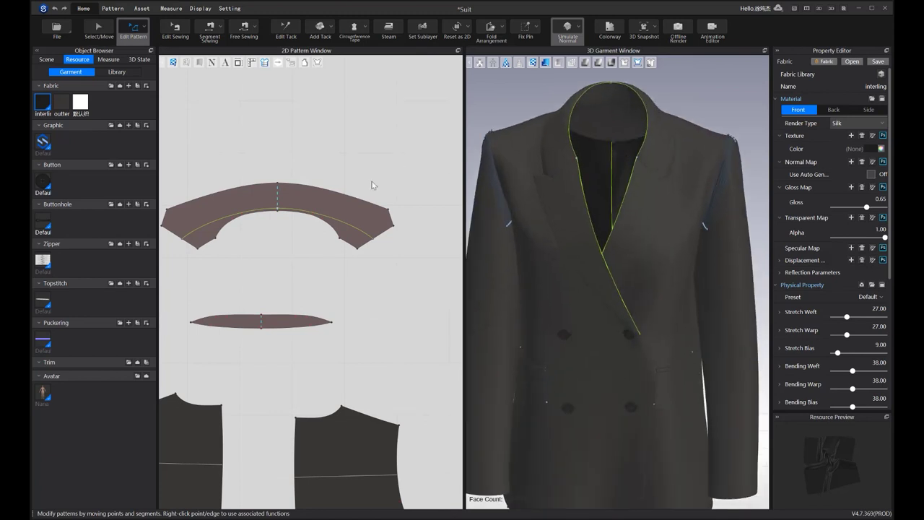
click(204, 231)
scroll(211, 226, up, 5)
middle_drag(672, 134, 681, 175)
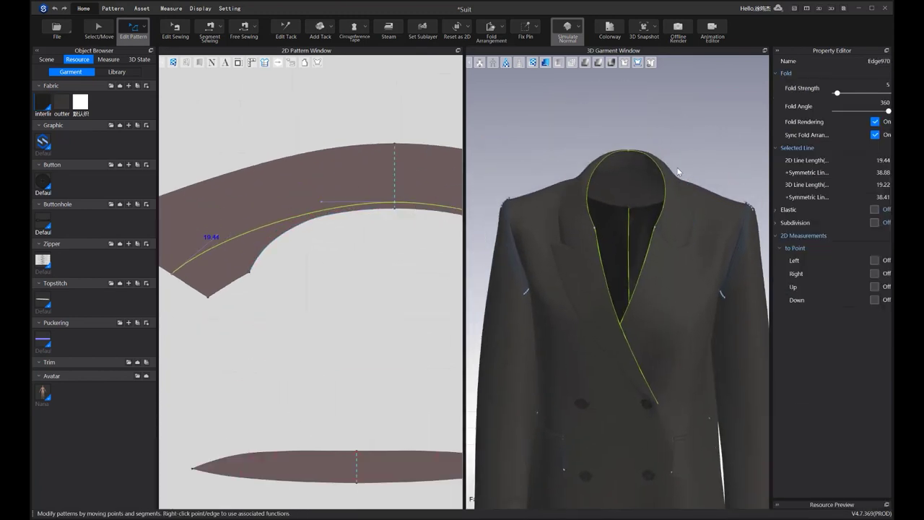
scroll(336, 216, down, 3)
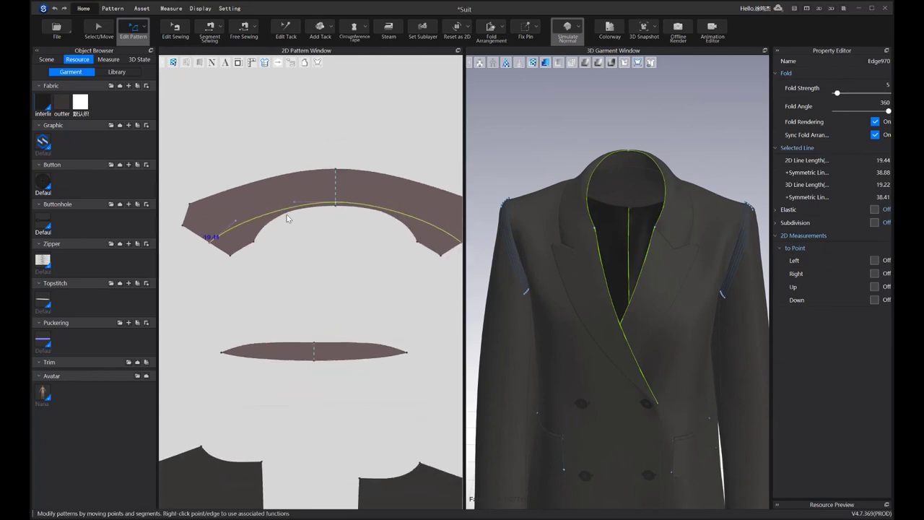
right_click(257, 221)
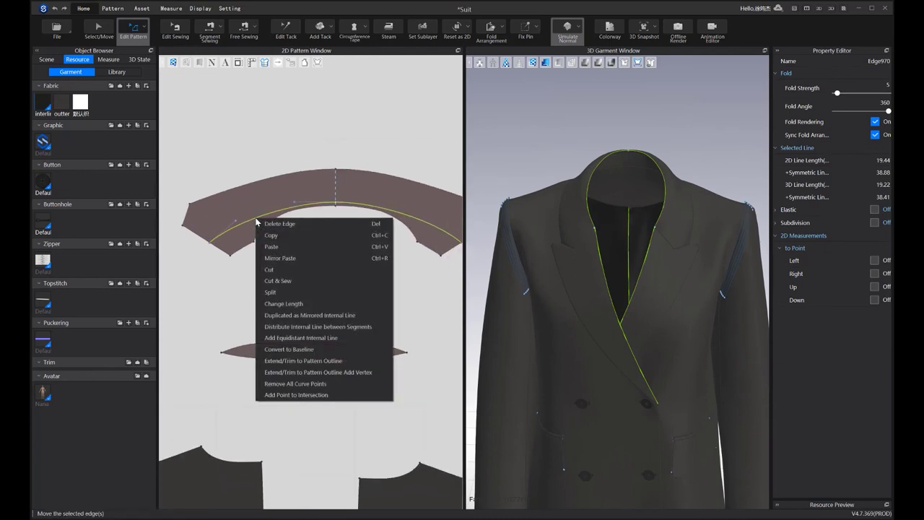
click(330, 338)
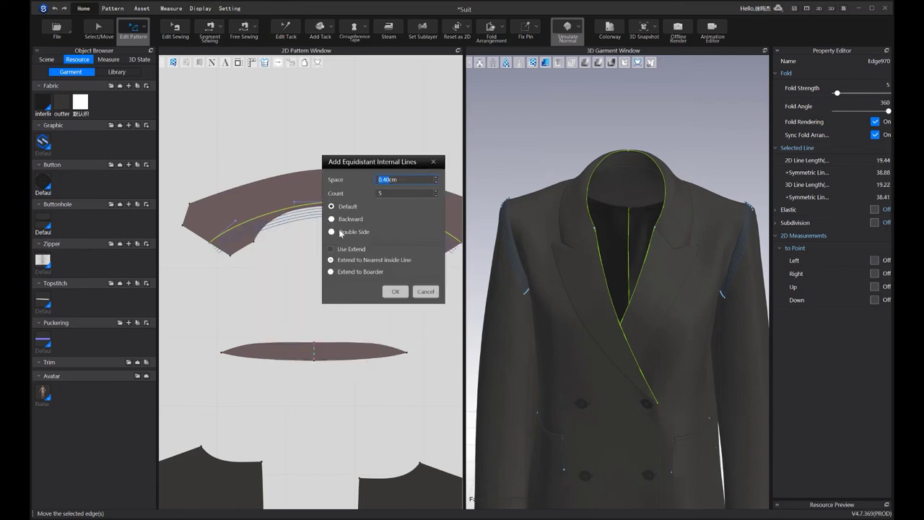
text(0.2)
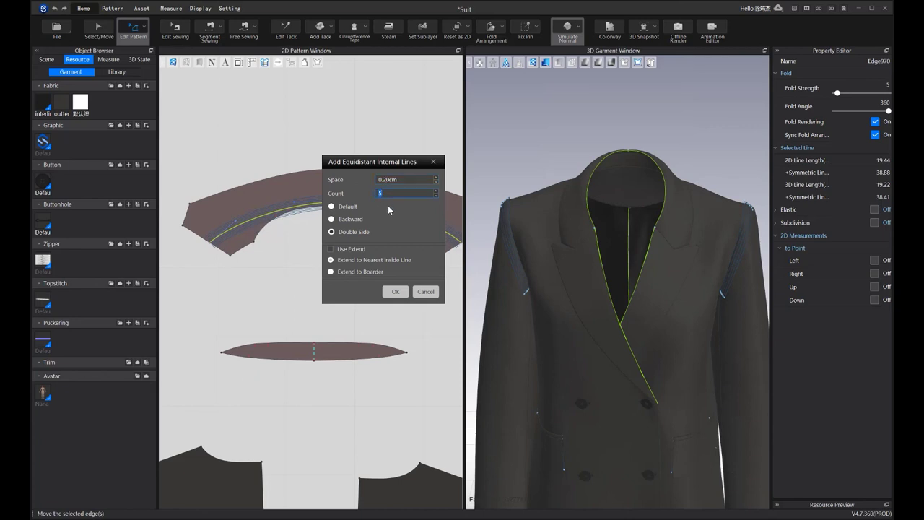
text(1)
click(396, 292)
Select the upper collar's fold line with its two offset lines and turn off Fold Rendering for them
scroll(354, 268, up, 3)
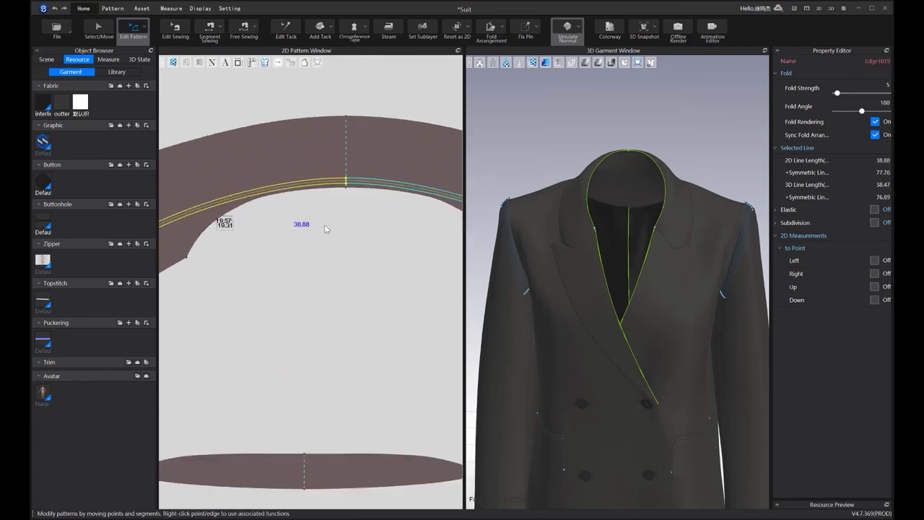
scroll(369, 303, down, 8)
scroll(370, 303, down, 3)
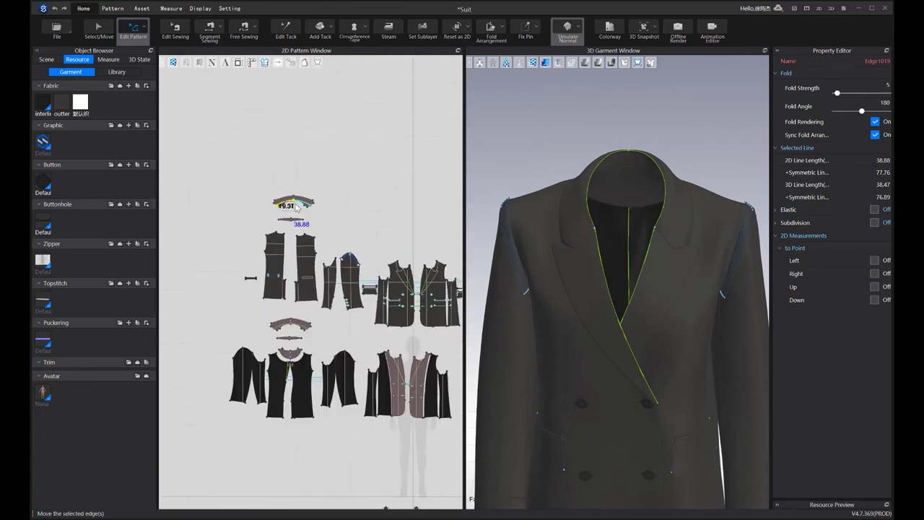
scroll(327, 200, up, 8)
scroll(329, 199, up, 3)
click(407, 218)
scroll(401, 227, down, 4)
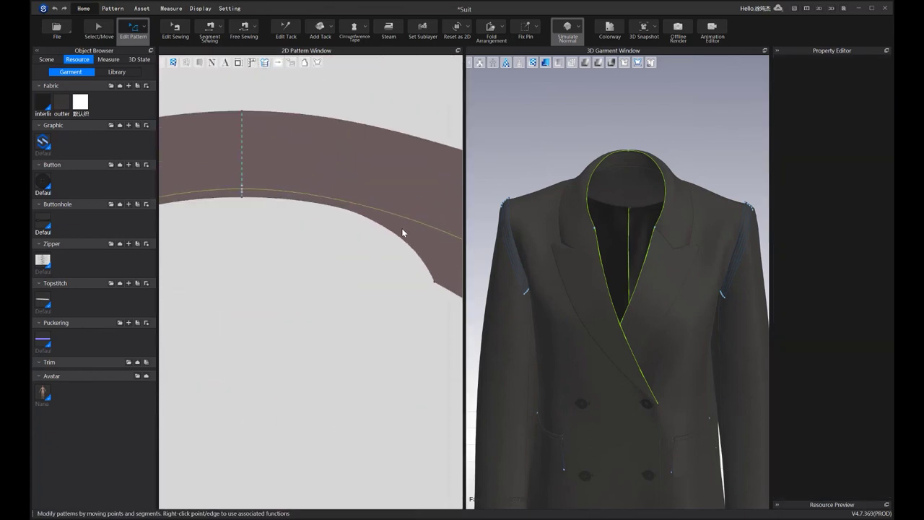
drag(411, 181, 398, 224)
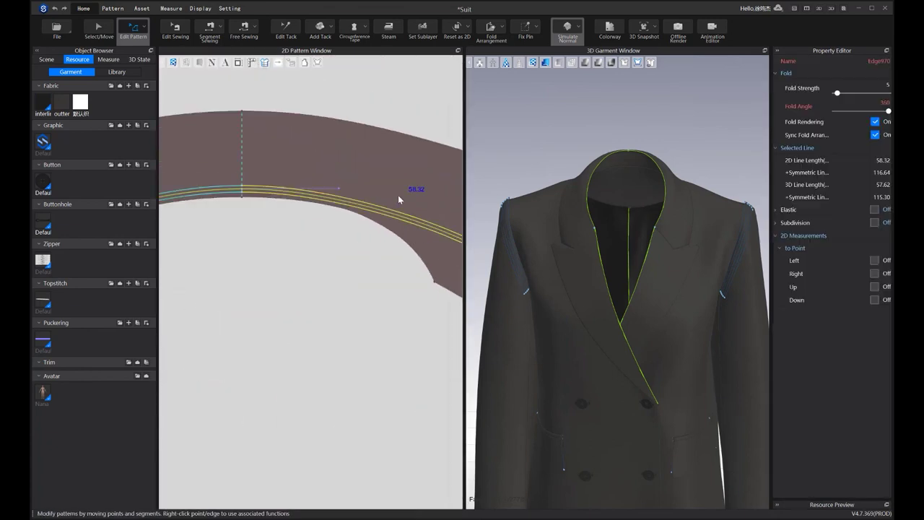
click(874, 121)
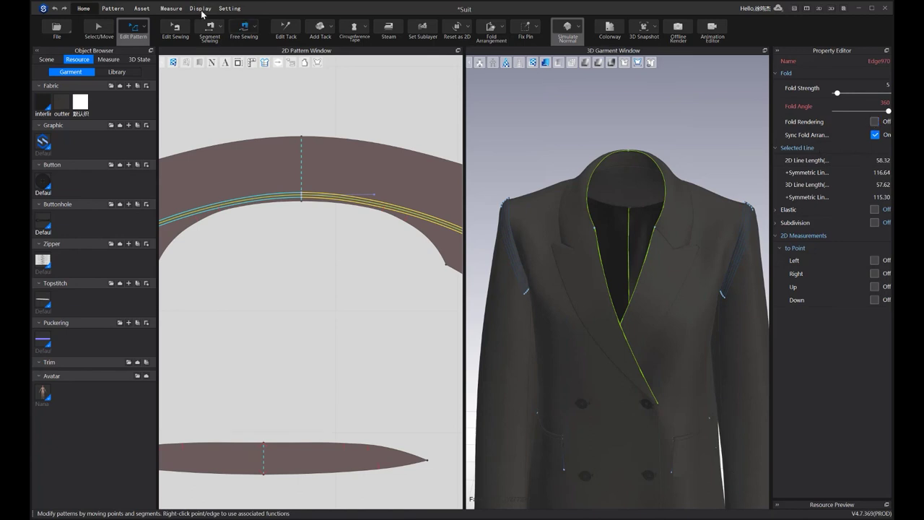
Simulate the garment briefly with the upper collar selected and inspect the collar's roll up close
click(572, 205)
right_click(575, 205)
click(628, 268)
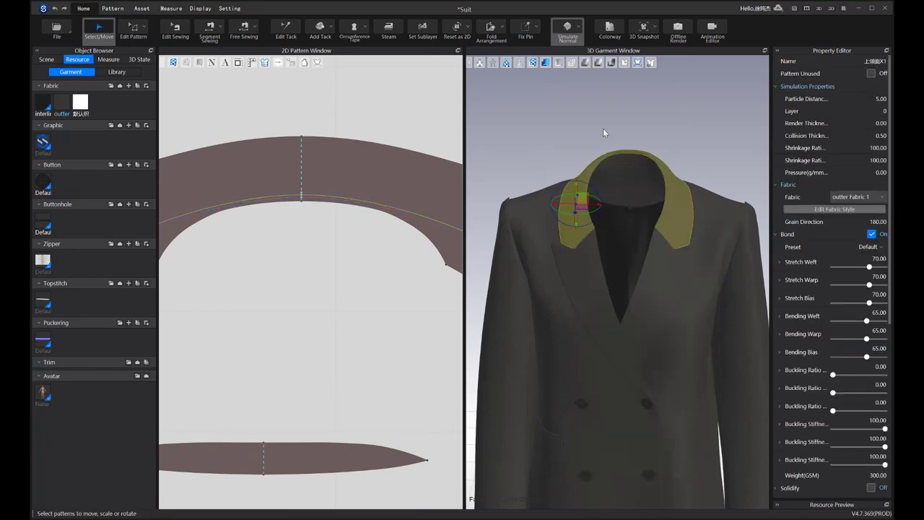
scroll(610, 155, up, 3)
key(space)
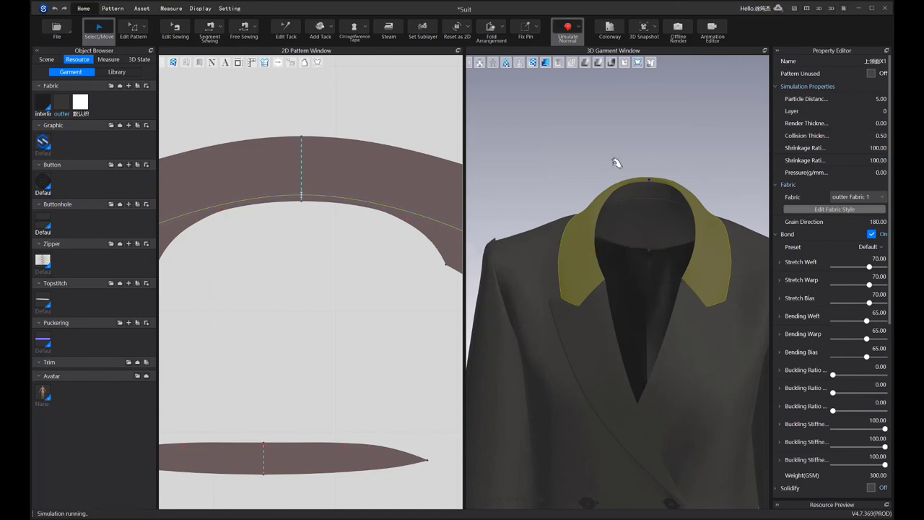
scroll(613, 160, up, 2)
key(space)
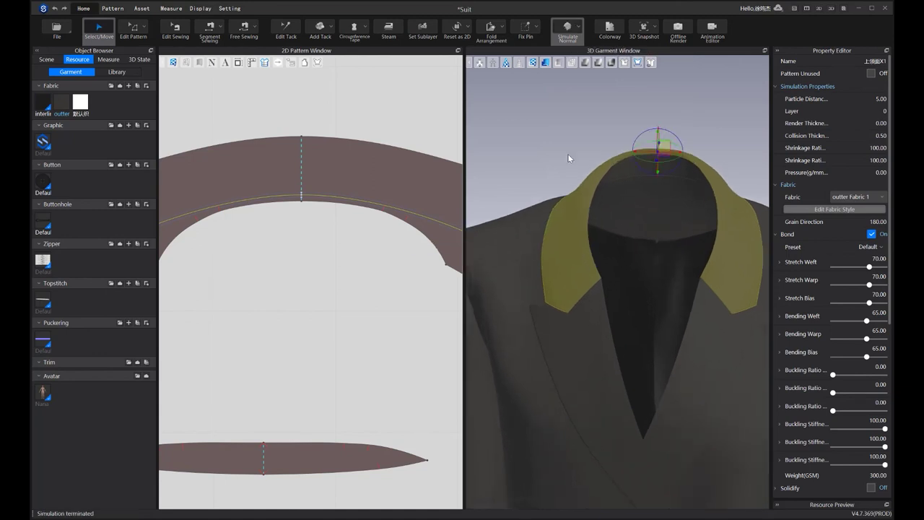
click(569, 157)
right_drag(596, 200, 567, 225)
middle_drag(299, 179, 350, 172)
scroll(616, 164, up, 3)
mouse_move(617, 163)
right_down()
mouse_move(579, 163)
mouse_move(620, 173)
right_up()
Add two equidistant internal lines on each side of the fold line on the second collar pattern, above the lining pieces
click(133, 30)
scroll(318, 176, down, 8)
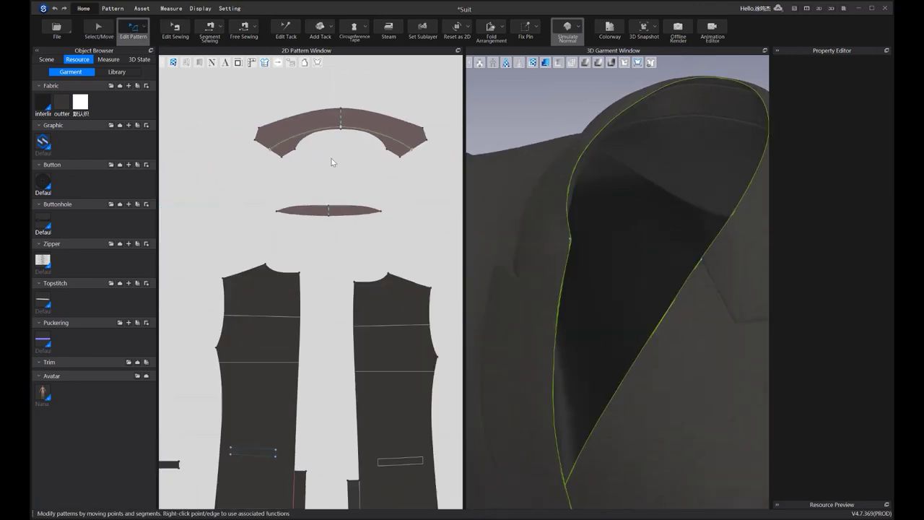
scroll(344, 215, up, 3)
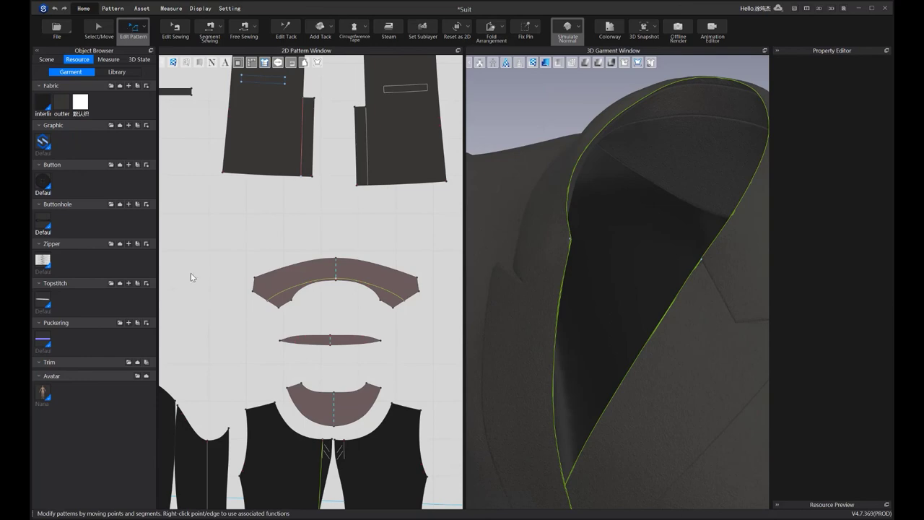
scroll(268, 311, up, 3)
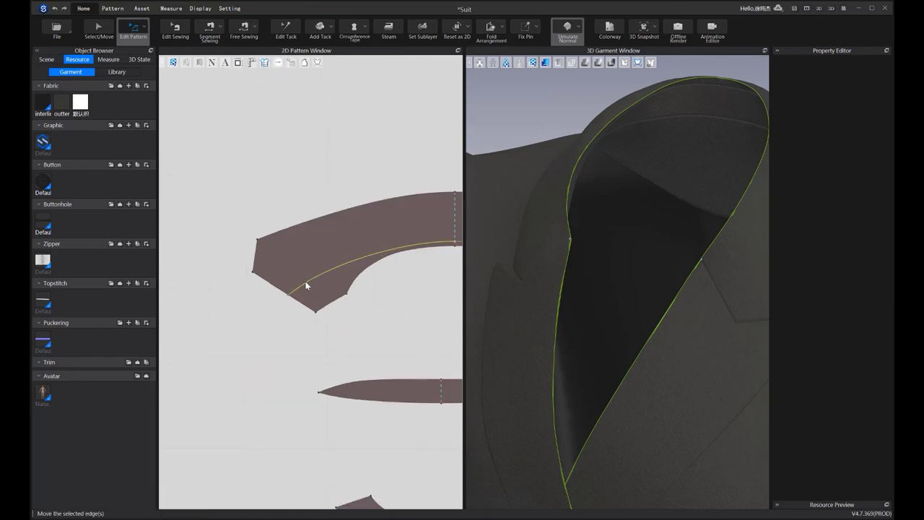
click(304, 281)
right_click(306, 281)
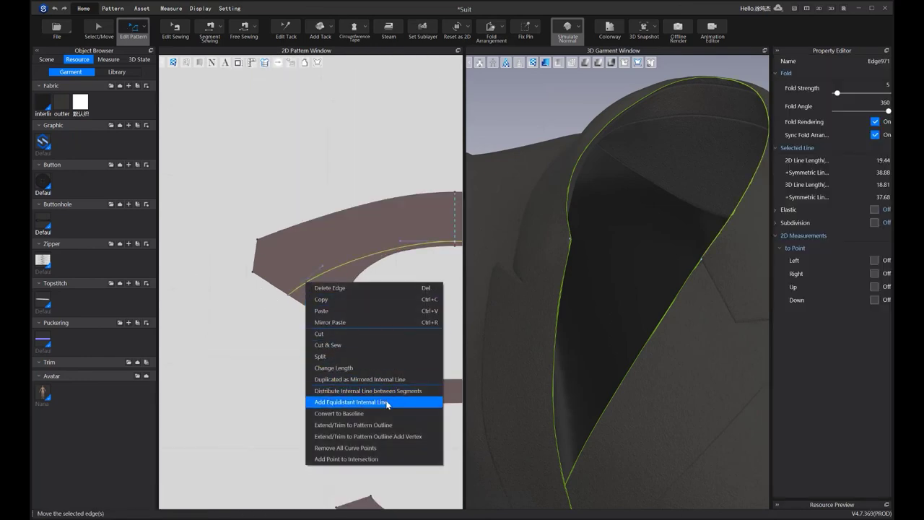
click(362, 402)
key(Tab)
text(2)
click(395, 292)
scroll(341, 277, up, 3)
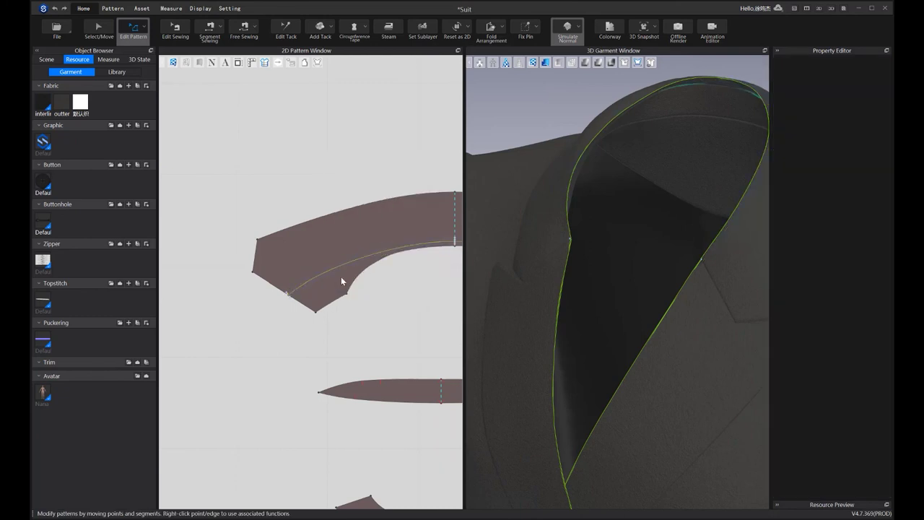
scroll(338, 268, up, 3)
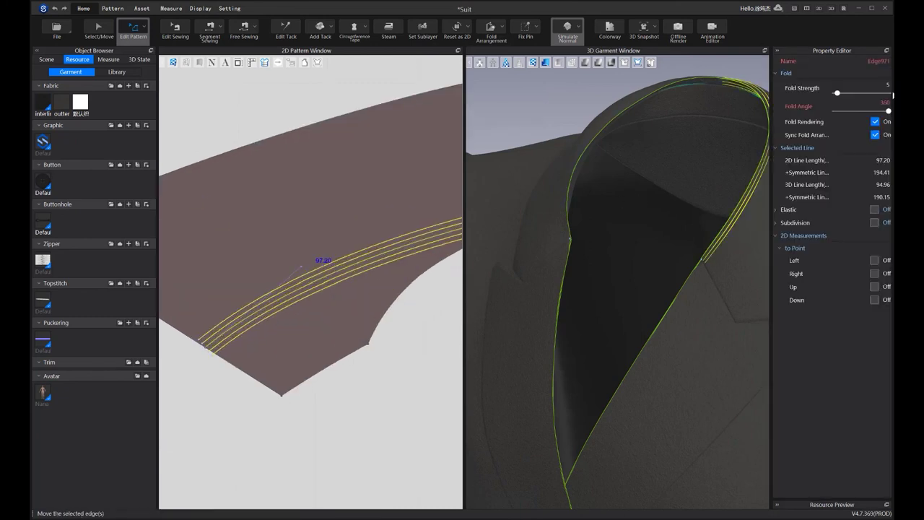
Turn off Fold Rendering for the second collar's fold line and its offset lines
click(875, 122)
click(876, 123)
click(877, 123)
middle_drag(381, 216, 296, 245)
scroll(296, 249, down, 5)
key(a)
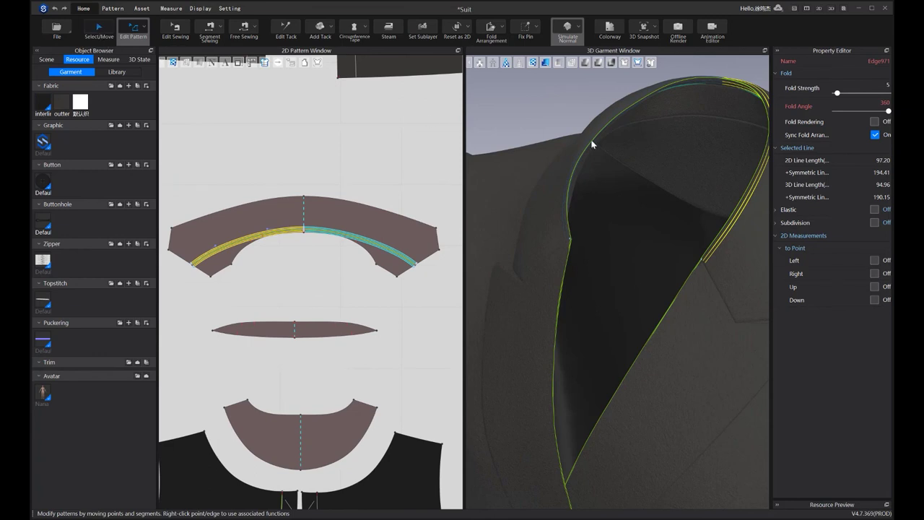
Simulate the jacket briefly, stop the simulation and check the collar's roll from close up and from the front
right_drag(533, 132, 590, 225)
right_drag(555, 149, 564, 153)
key(space)
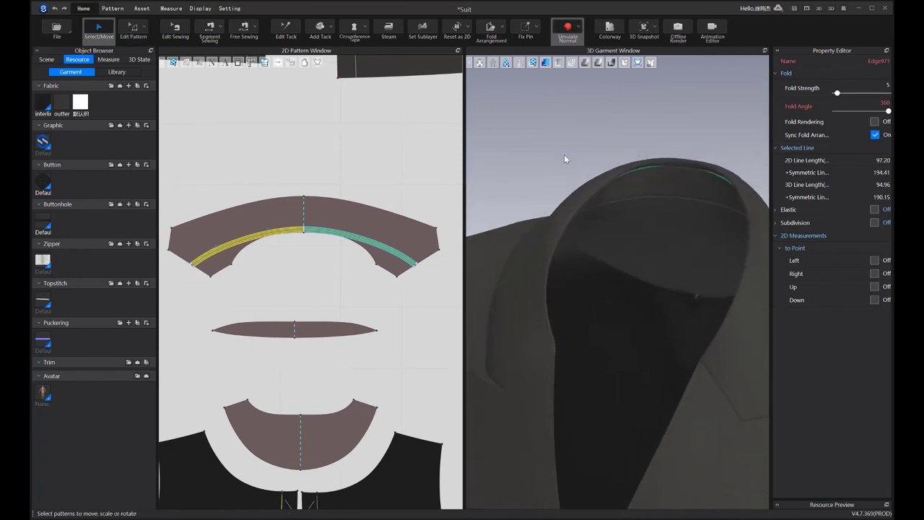
key(space)
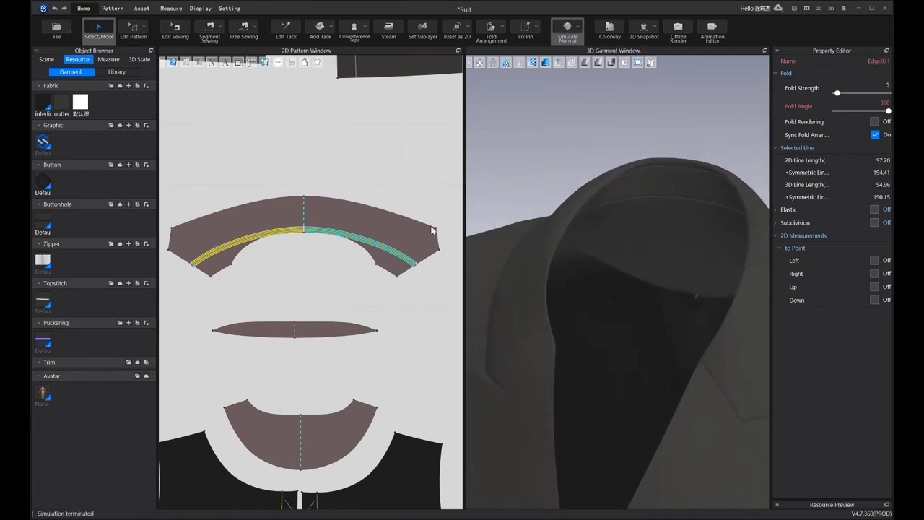
click(528, 159)
scroll(546, 219, down, 5)
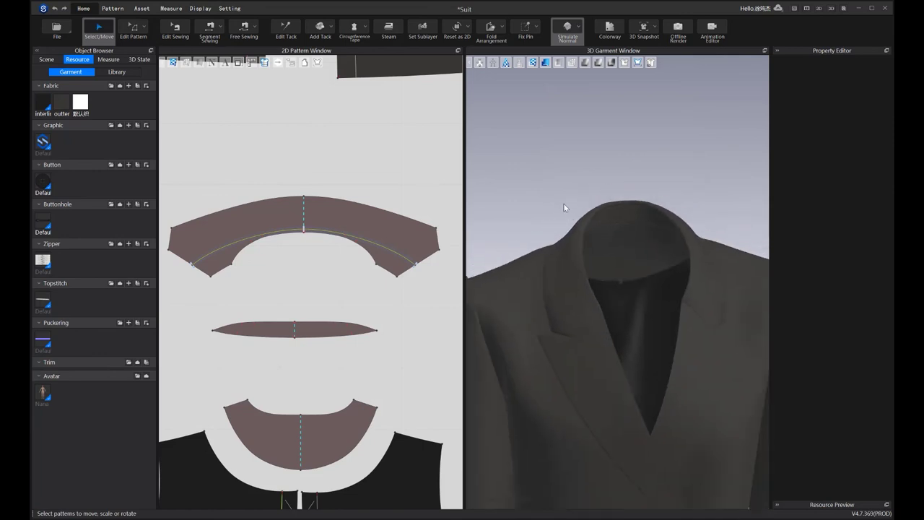
scroll(599, 188, down, 4)
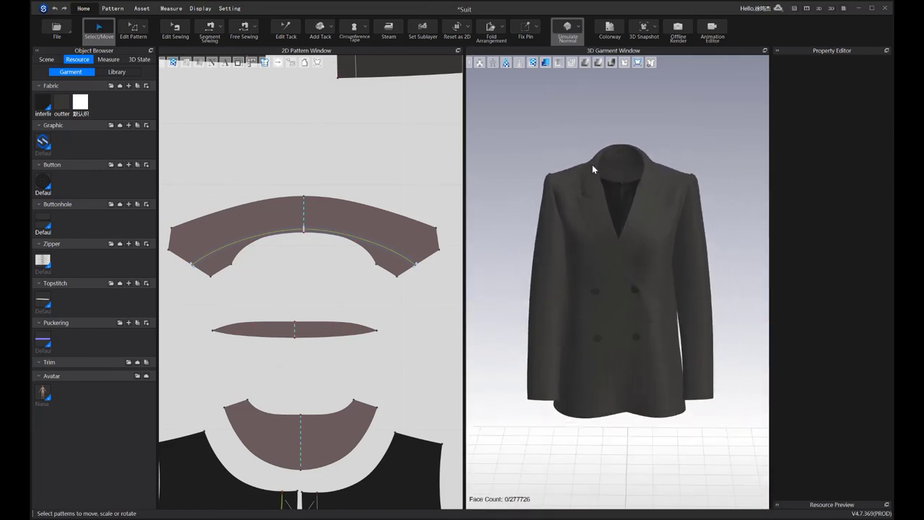
right_drag(578, 174, 576, 183)
key(2)
scroll(547, 148, up, 3)
right_drag(546, 141, 532, 201)
Delete the small unused patterns lying apart above the main pieces in the 2D layout
scroll(335, 270, down, 8)
scroll(343, 265, down, 5)
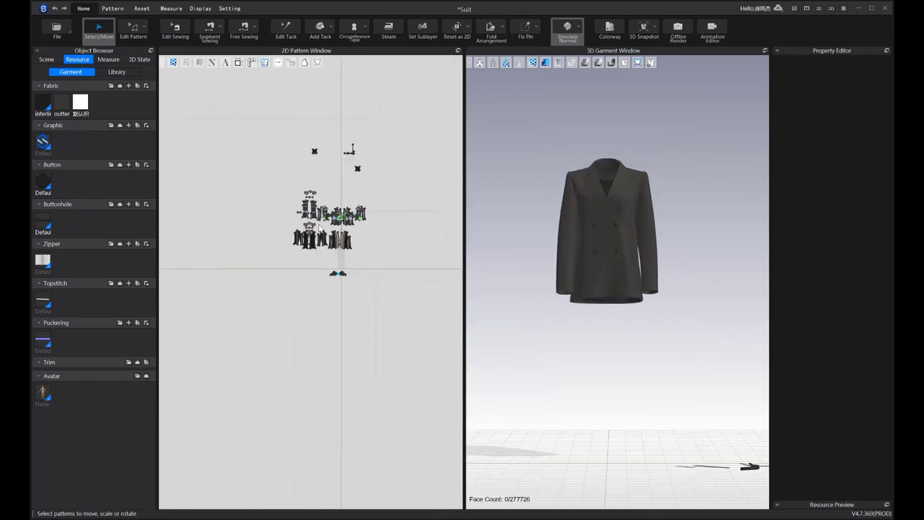
drag(310, 181, 368, 223)
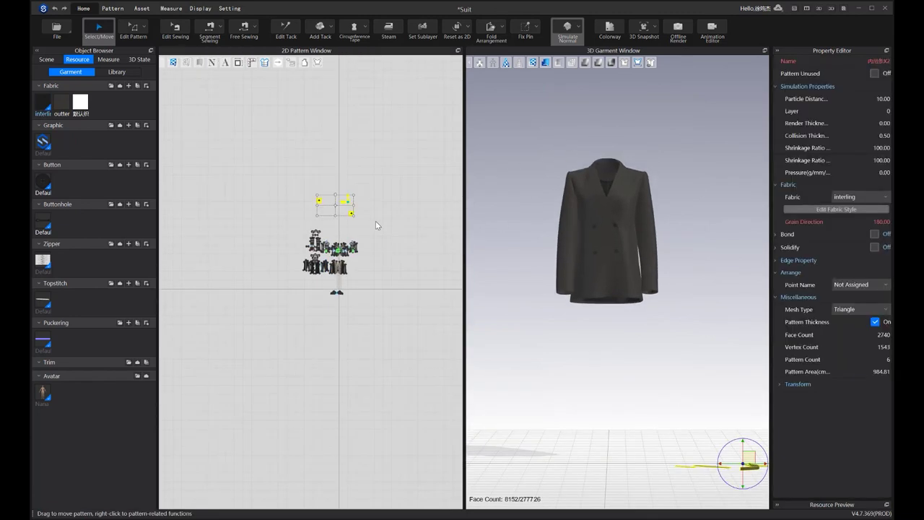
key(Delete)
click(614, 129)
scroll(602, 142, up, 3)
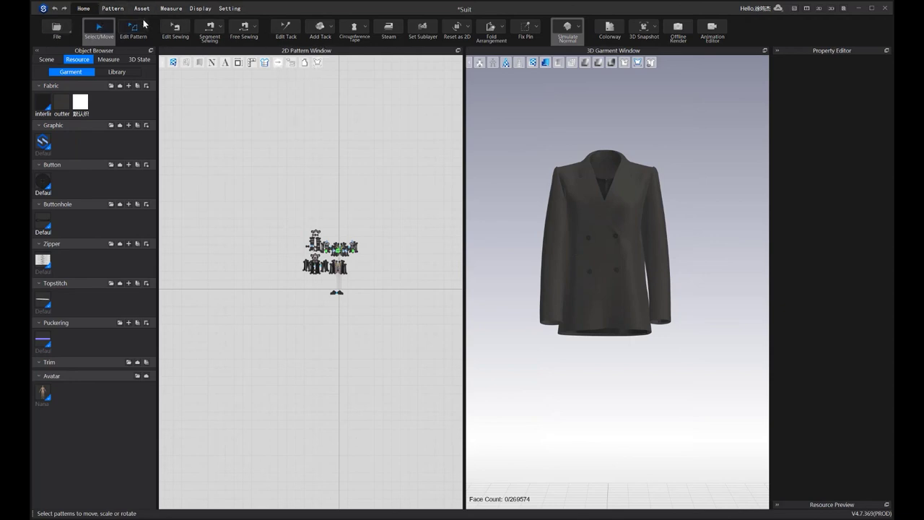
Start Offline Render and frame the whole jacket from the front
click(677, 29)
key(f)
mouse_move(627, 325)
right_down()
mouse_move(645, 328)
mouse_move(614, 331)
right_up()
scroll(611, 327, down, 2)
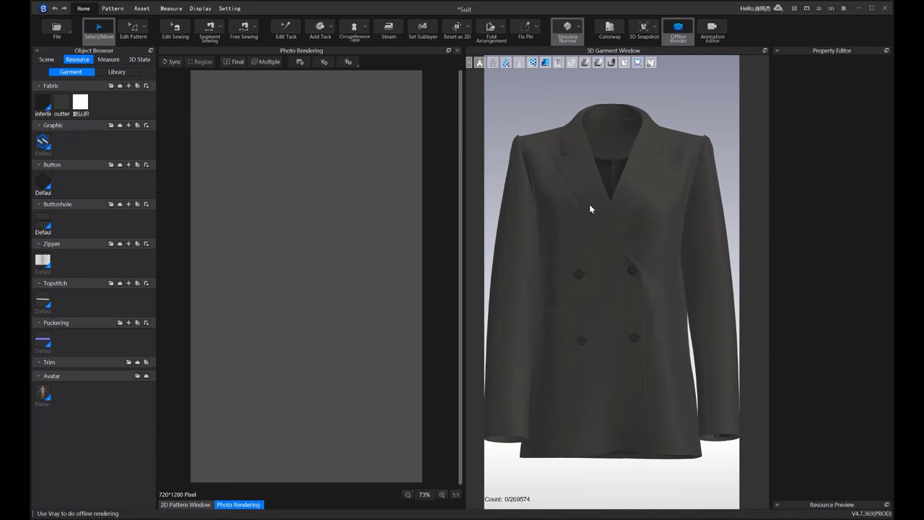
Set the render's Noise Threshold to 0.0122, max render time to 81, and both Light and Material quality to Very High
click(300, 61)
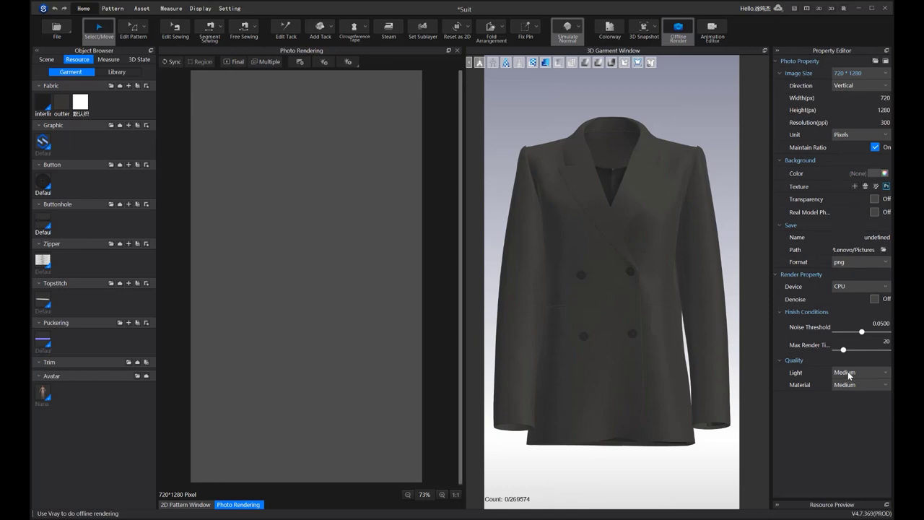
drag(861, 332, 871, 351)
click(859, 372)
click(847, 402)
click(851, 385)
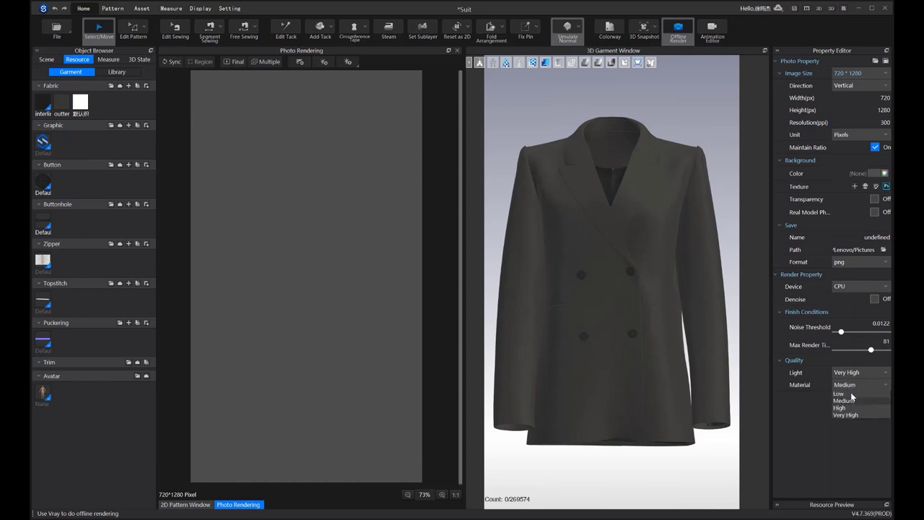
click(849, 414)
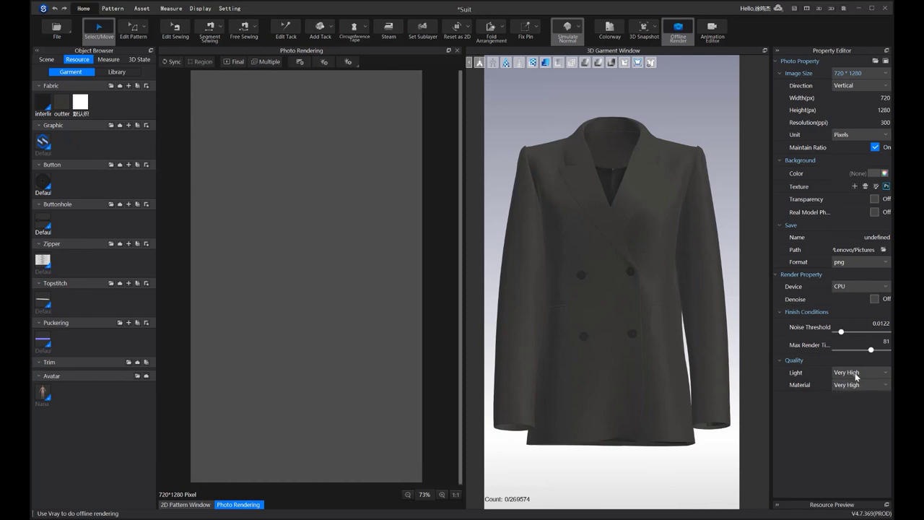
Set the render image size to A4 and turn on background Transparency
click(845, 74)
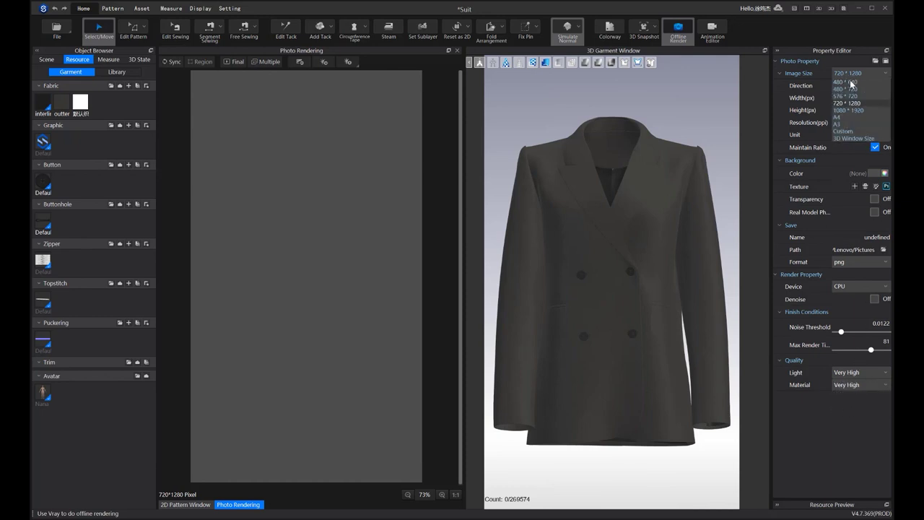
click(856, 119)
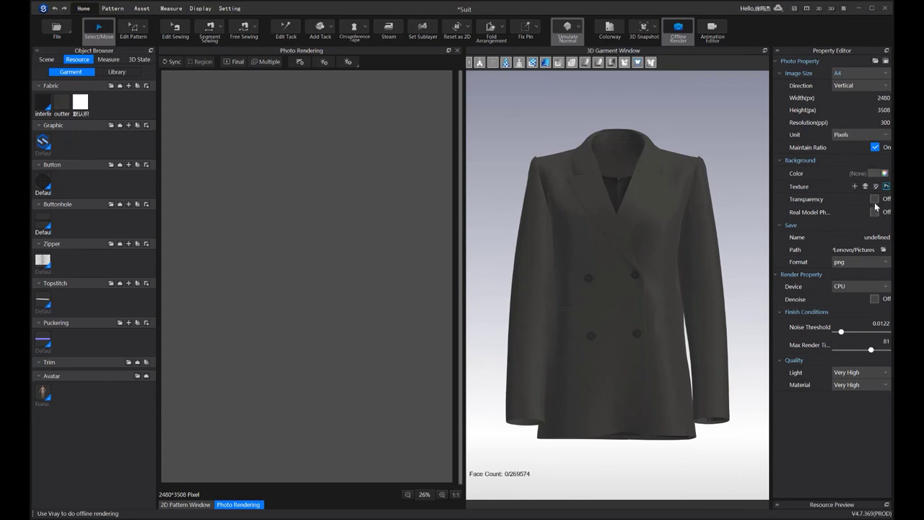
click(875, 199)
Preview the jacket with a synced render, run the final render and stop it once the image looks clean
click(180, 62)
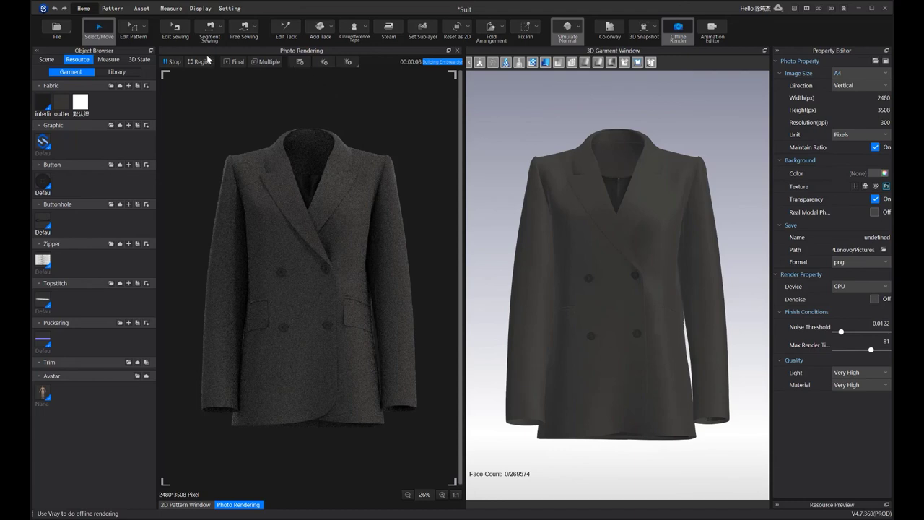
click(228, 62)
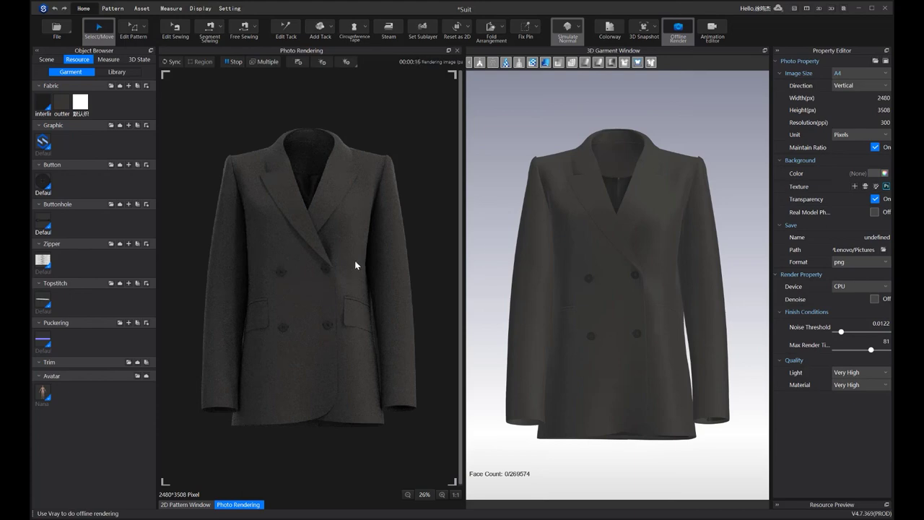
click(233, 62)
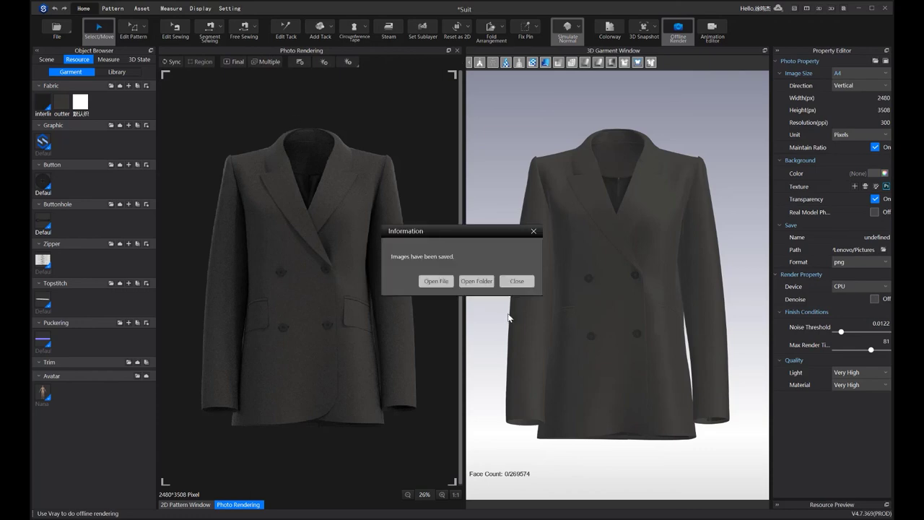
Open the folder of saved renders and view undefined_14 in a maximized photo viewer
click(485, 283)
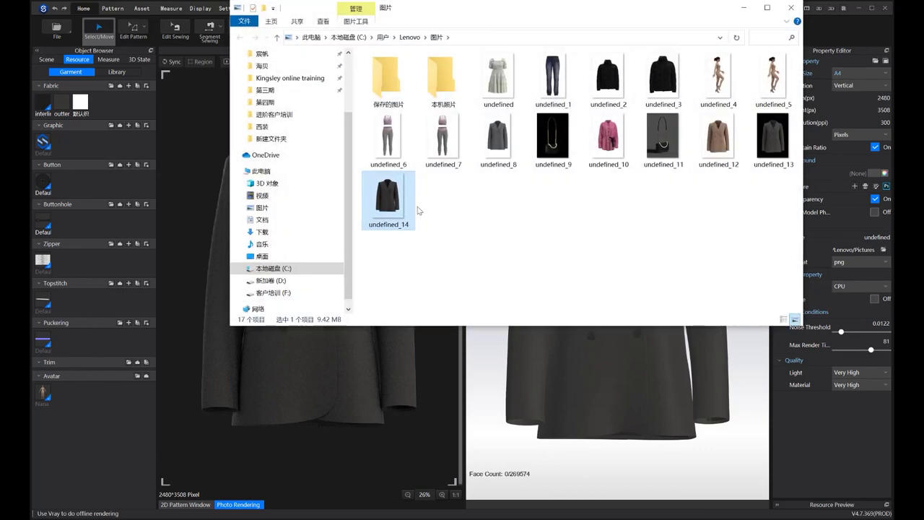
double_click(404, 203)
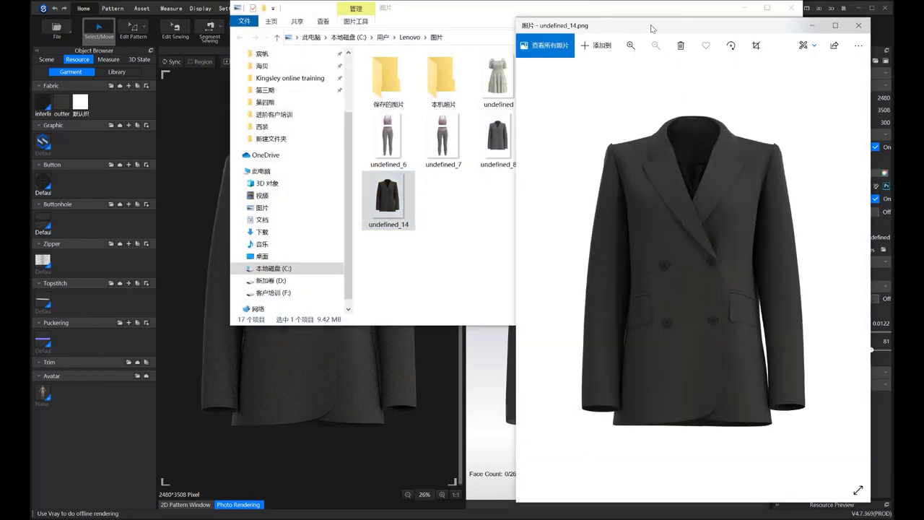
double_click(652, 29)
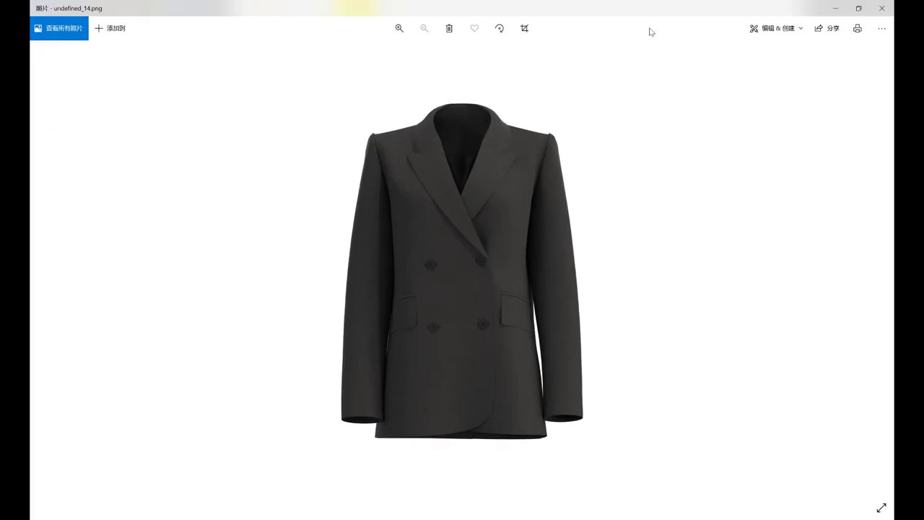